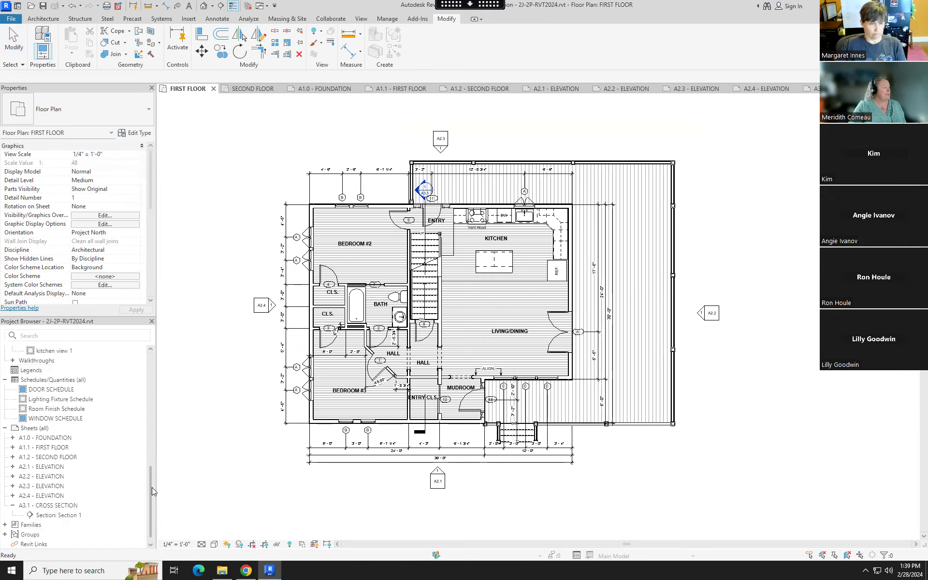
# Open the A1.0 - FOUNDATION sheet and save the project
pyautogui.doubleClick(53, 438)
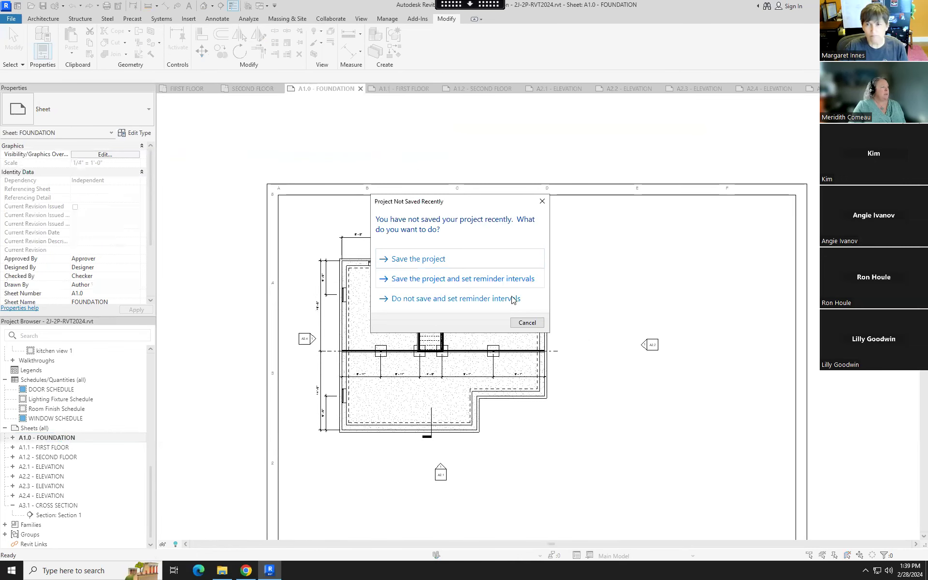
pyautogui.click(419, 259)
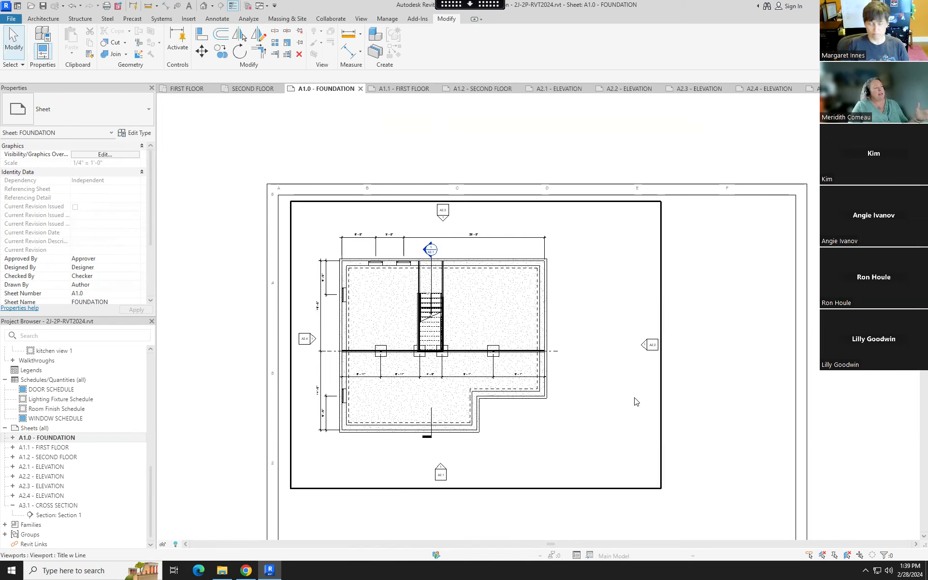
pyautogui.moveTo(678, 419); pyautogui.dragTo(636, 353, button='middle')
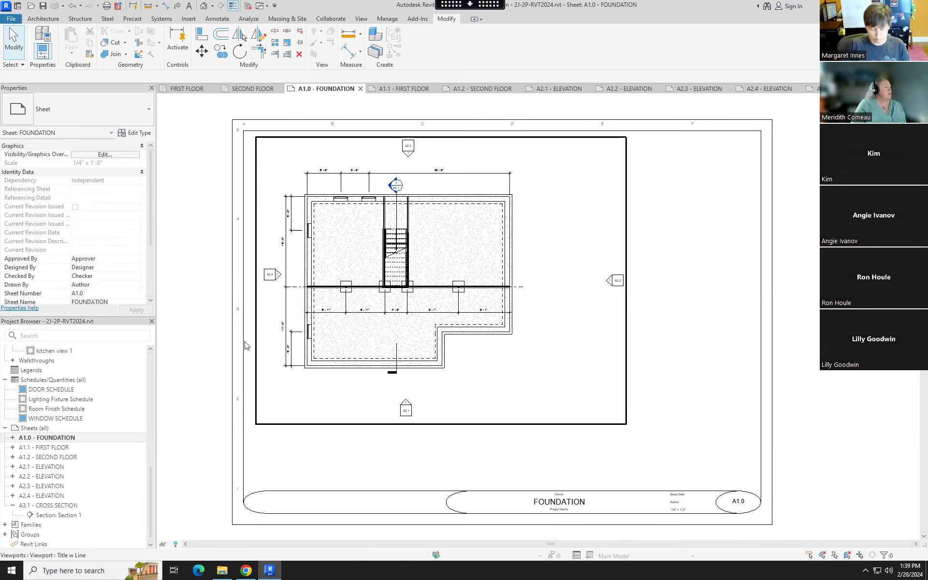
# Review the floor plan, elevation and cross section sheets one after another, from A1.1 - FIRST FLOOR to A3.1 - CROSS SECTION
pyautogui.doubleClick(48, 447)
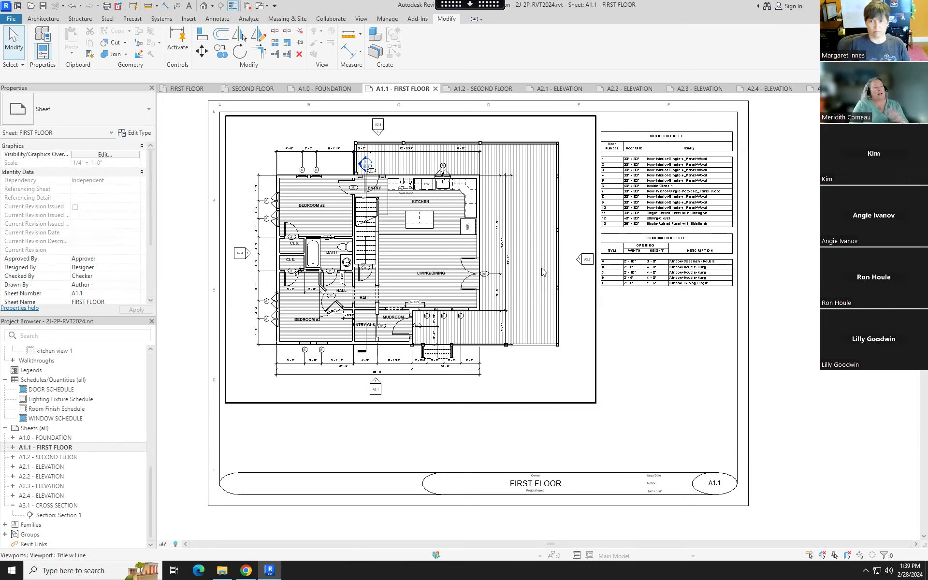
pyautogui.doubleClick(51, 457)
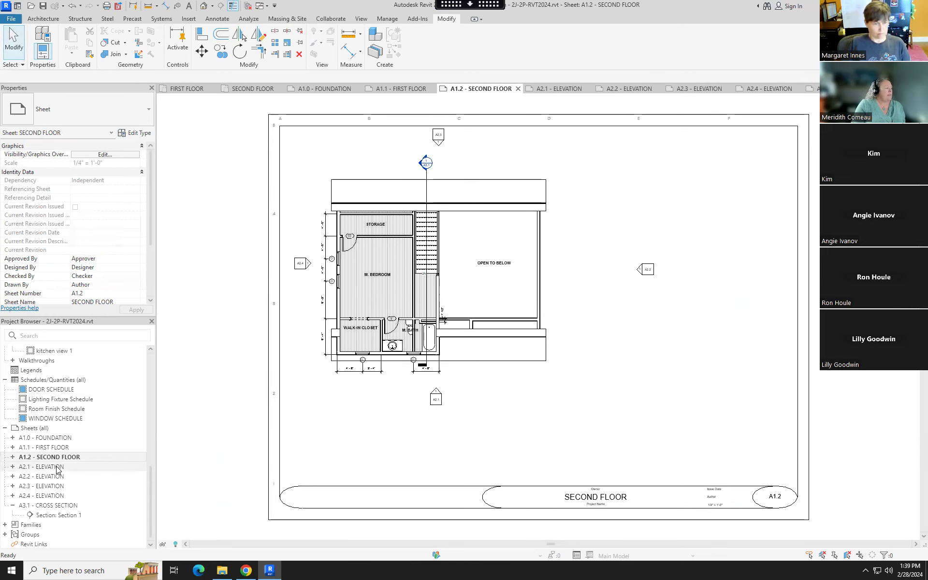
pyautogui.doubleClick(57, 467)
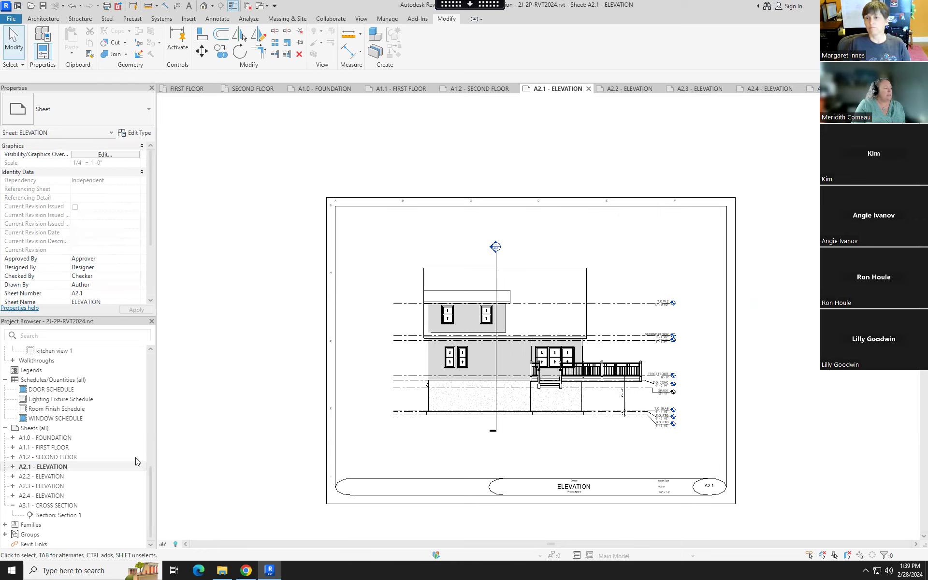
pyautogui.doubleClick(50, 476)
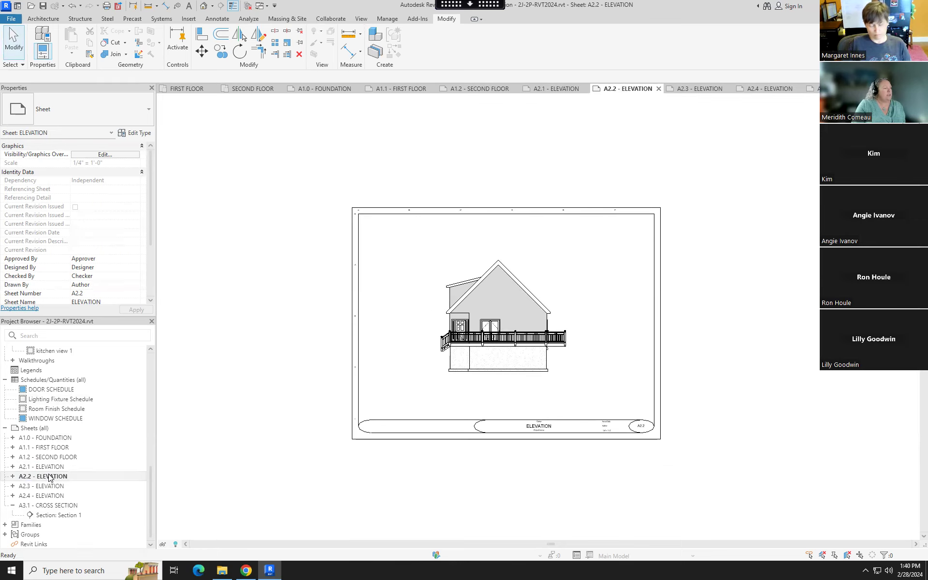
pyautogui.doubleClick(51, 487)
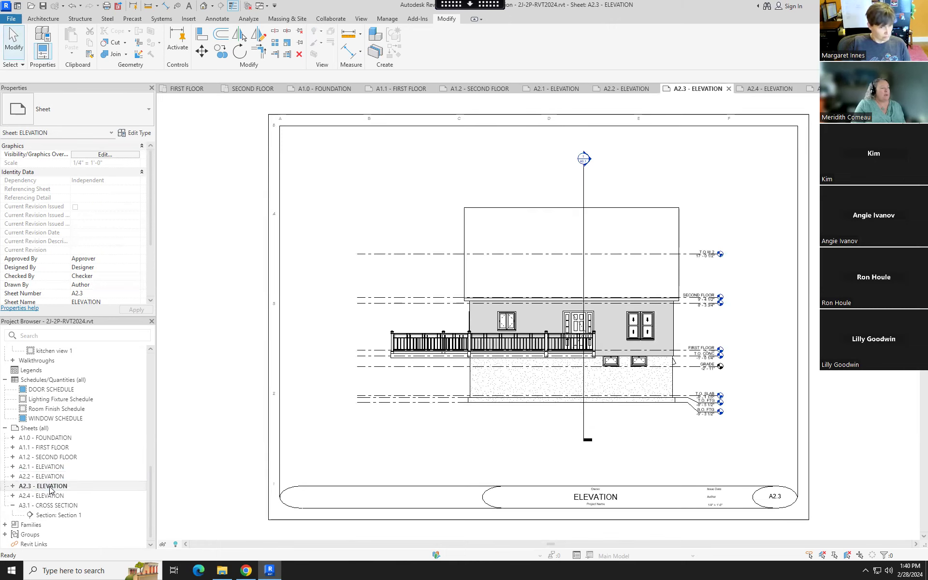
pyautogui.doubleClick(48, 496)
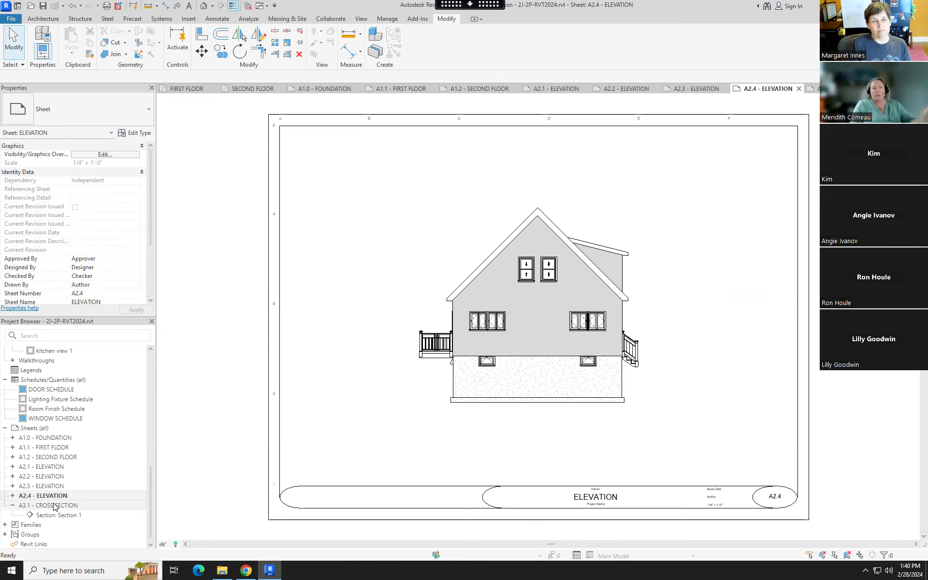
pyautogui.doubleClick(53, 505)
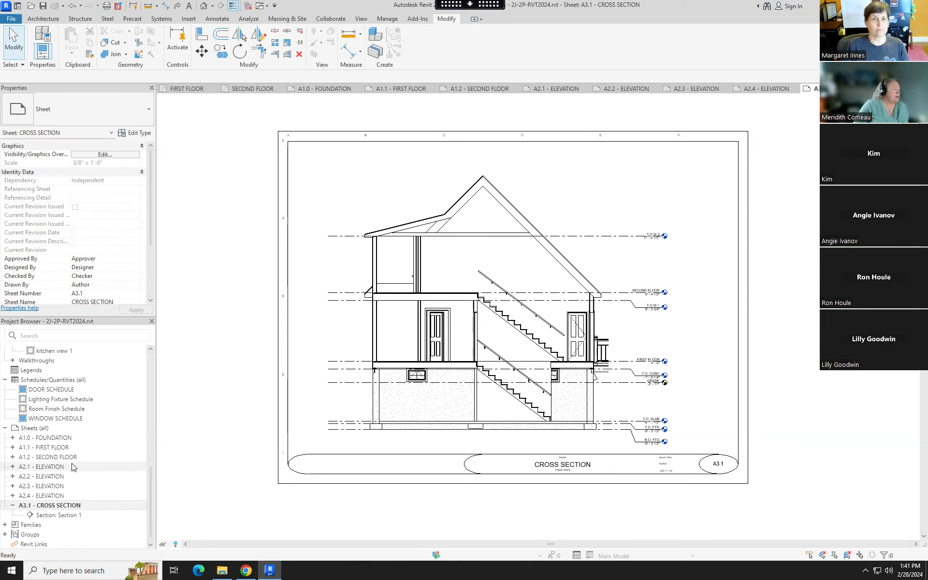
# Return to the A1.0 - FOUNDATION sheet and activate its foundation plan view for editing
pyautogui.click(67, 439)
pyautogui.doubleClick(67, 440)
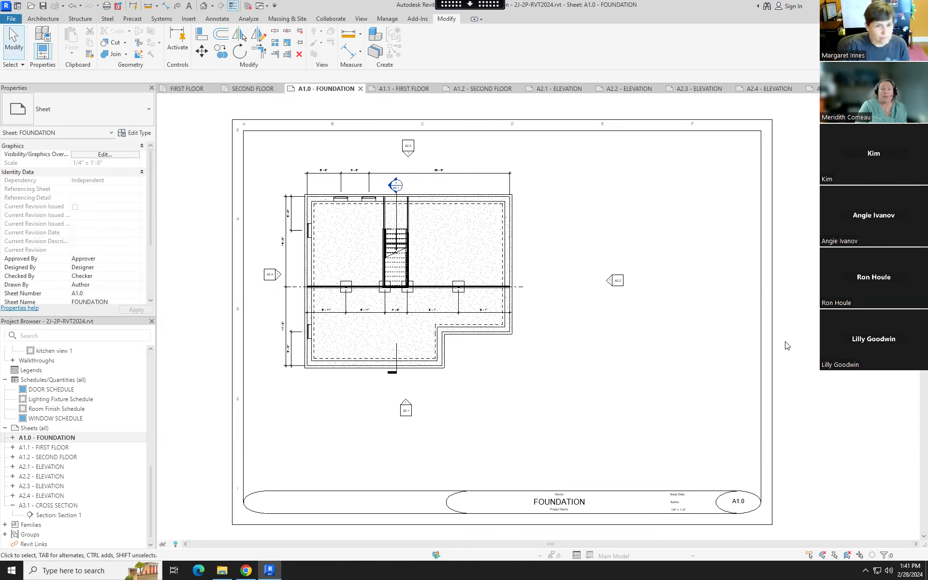
pyautogui.click(472, 360)
pyautogui.press('Escape')
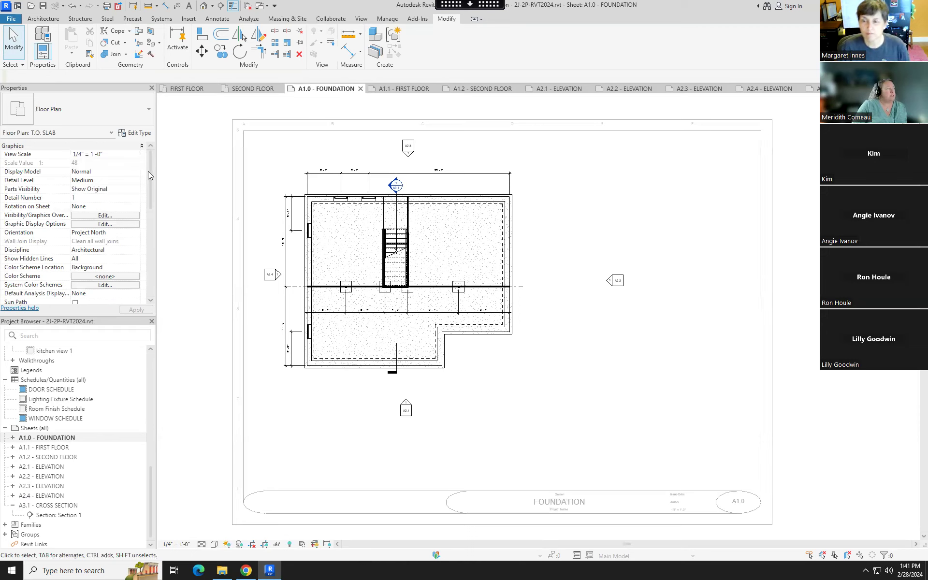
# Set the underlay base level of the T.O. SLAB floor plan to FIRST FLOOR
pyautogui.moveTo(150, 167); pyautogui.dragTo(153, 208)
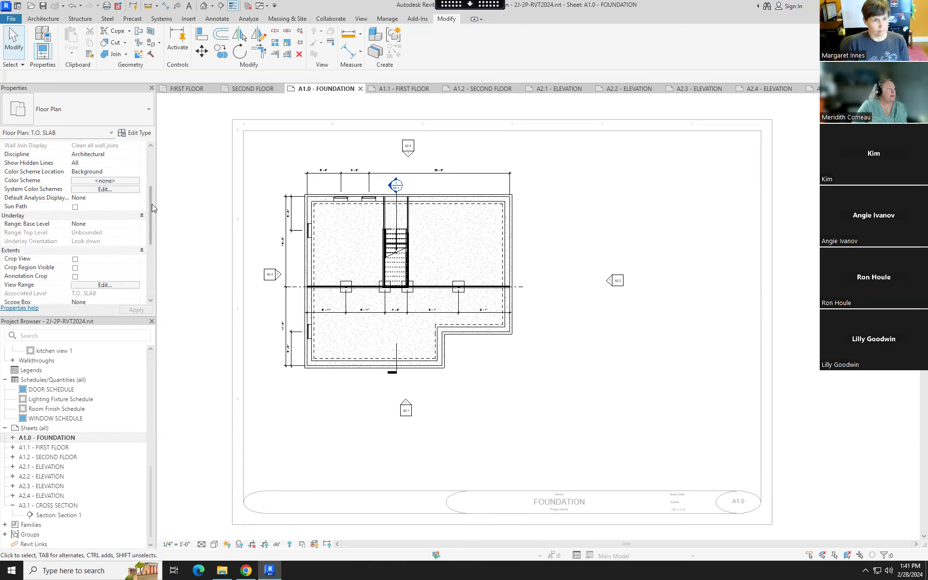
pyautogui.click(135, 225)
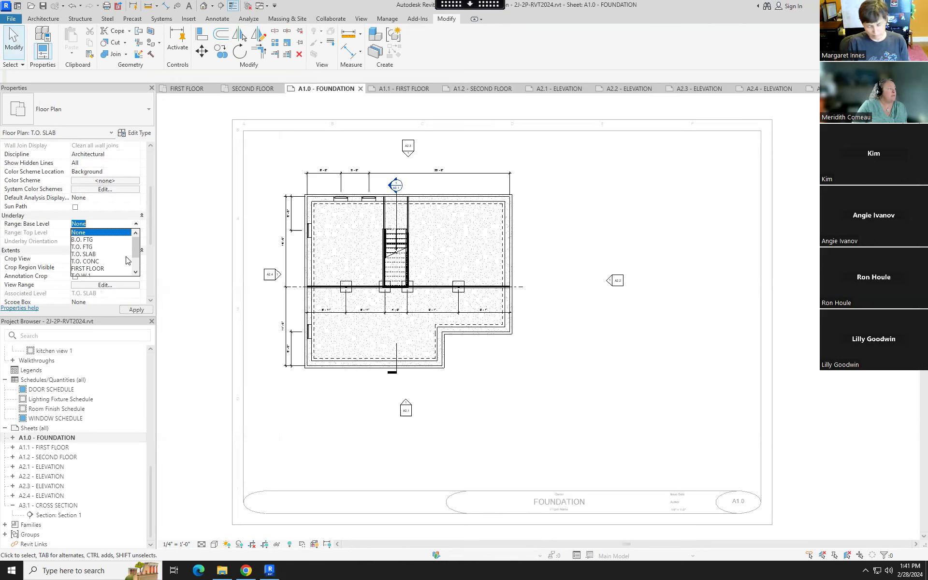
pyautogui.click(100, 268)
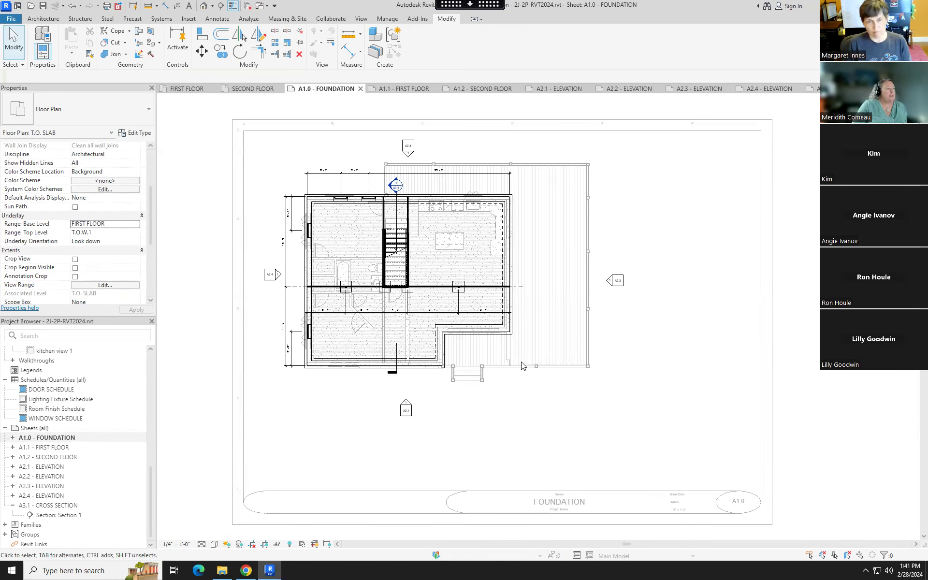
# Start a structural column and load the Concrete-Round-Column family from the Structural Columns > Concrete library folder
pyautogui.click(43, 21)
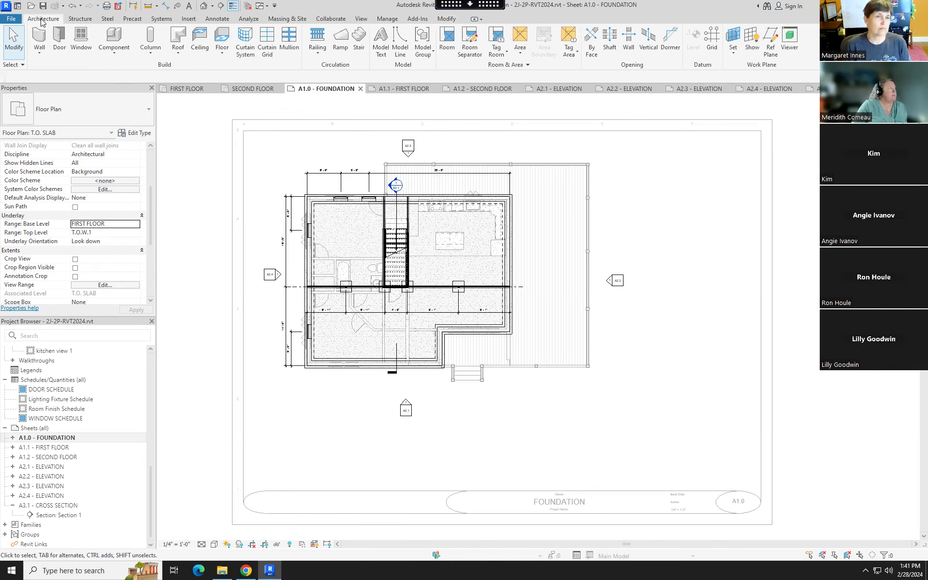
pyautogui.click(162, 43)
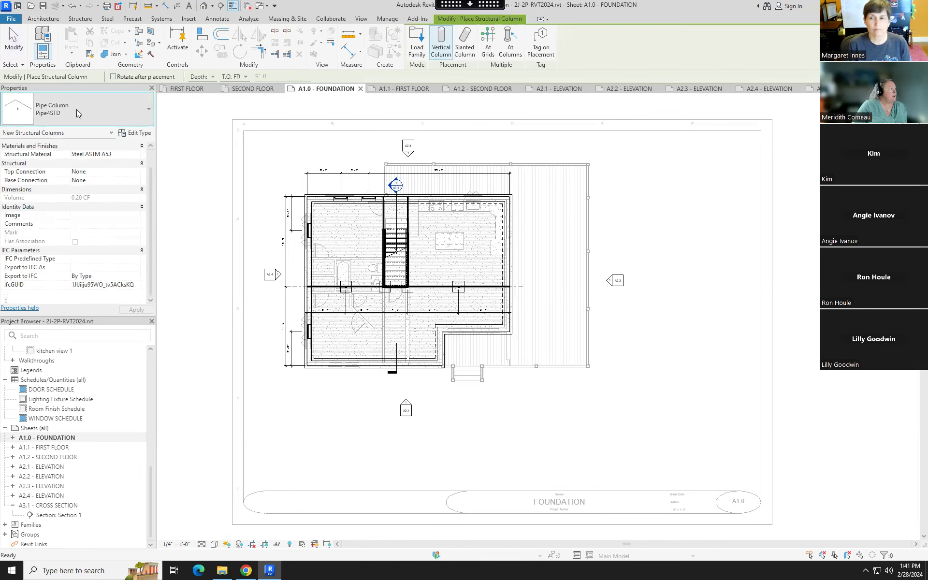
pyautogui.click(76, 110)
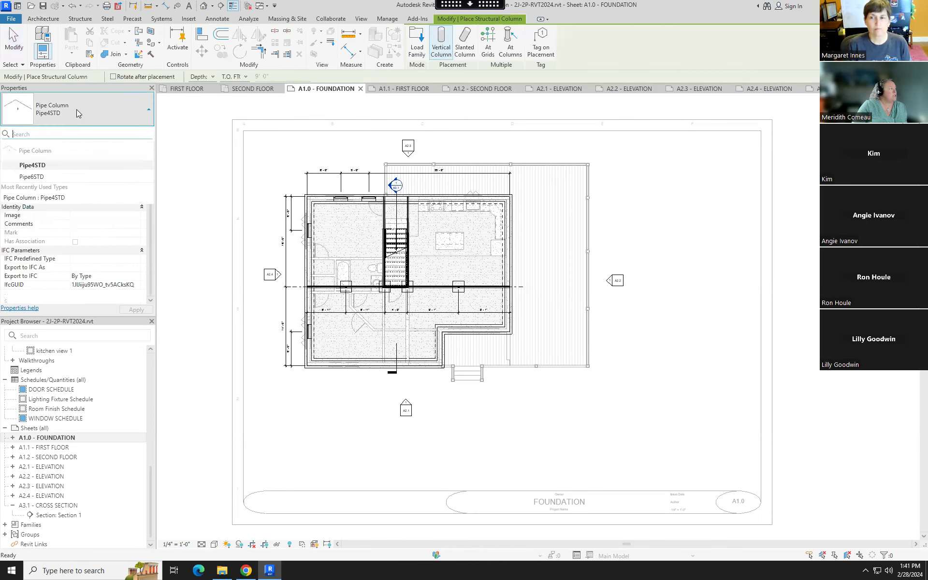
pyautogui.click(114, 110)
pyautogui.click(114, 110)
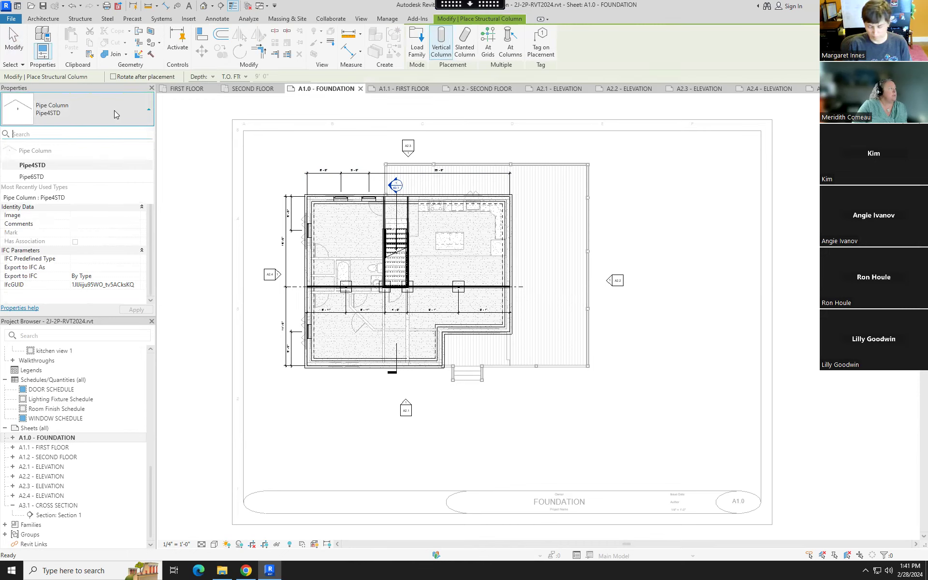
pyautogui.click(416, 42)
pyautogui.scroll(-8, 400, 264)
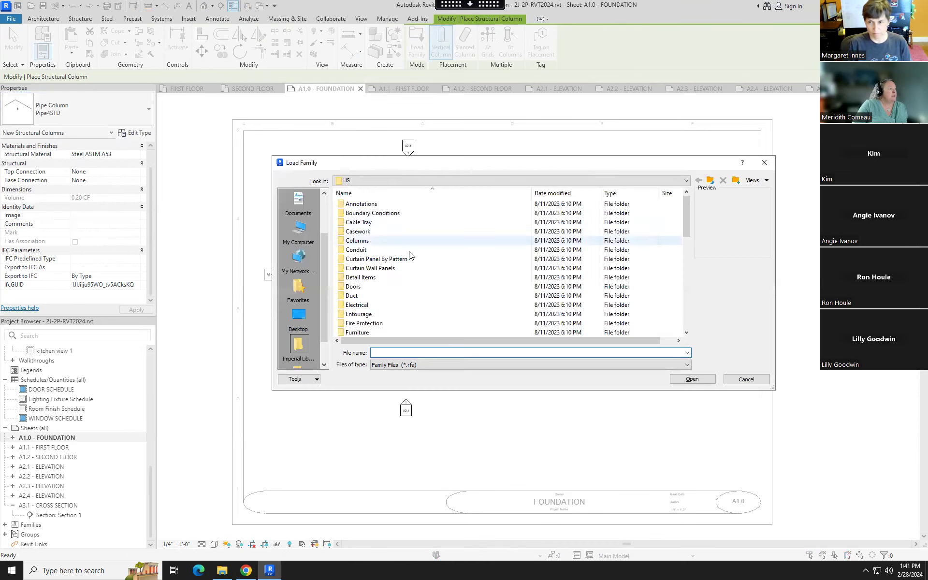
pyautogui.doubleClick(387, 279)
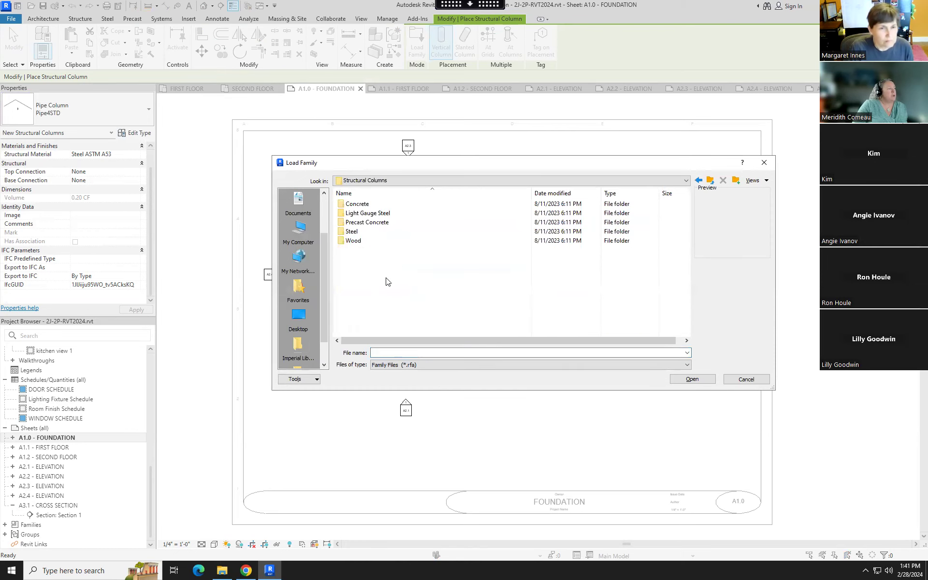
pyautogui.doubleClick(366, 204)
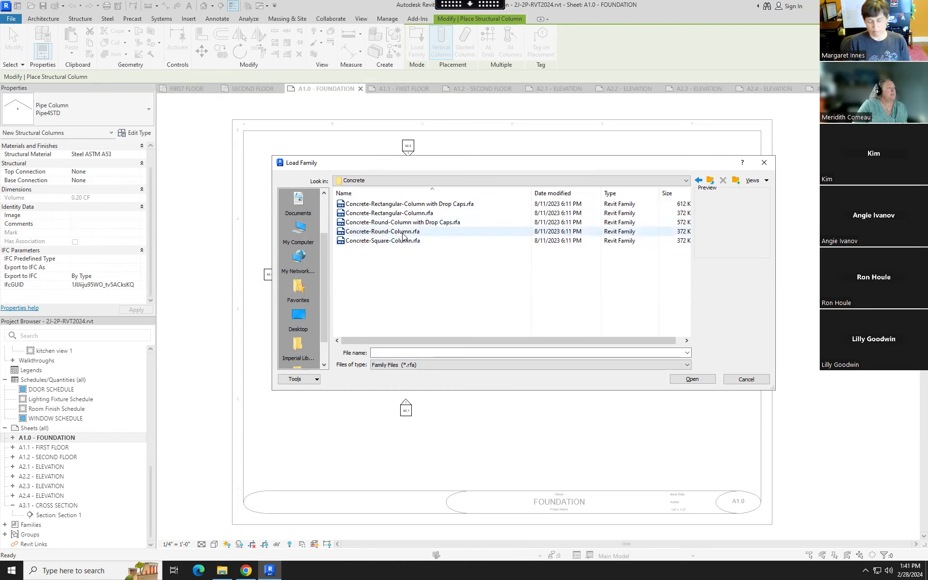
pyautogui.click(387, 232)
pyautogui.click(692, 379)
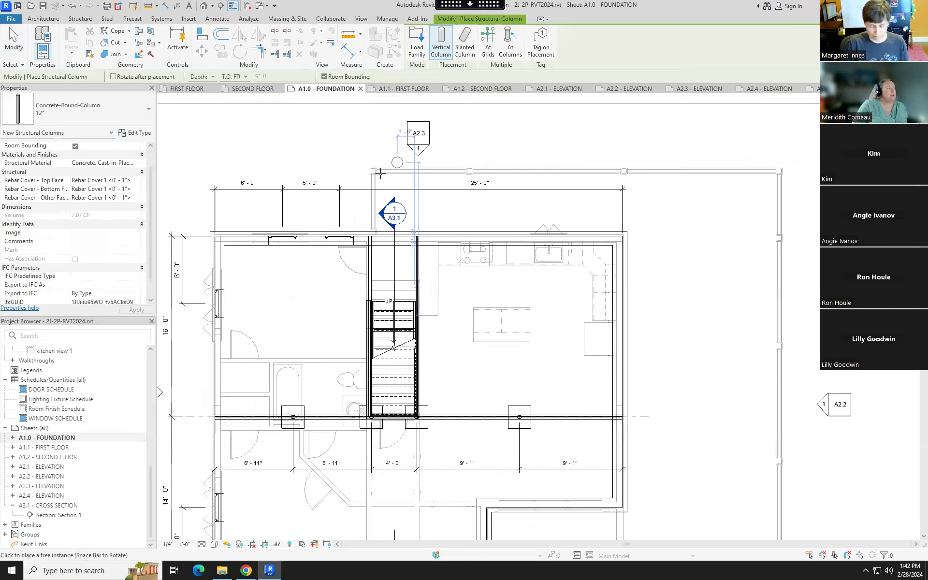
# Place 12" concrete round columns at the four deck posts along the rear edge of the deck, including both corners
pyautogui.scroll(2, 398, 159)
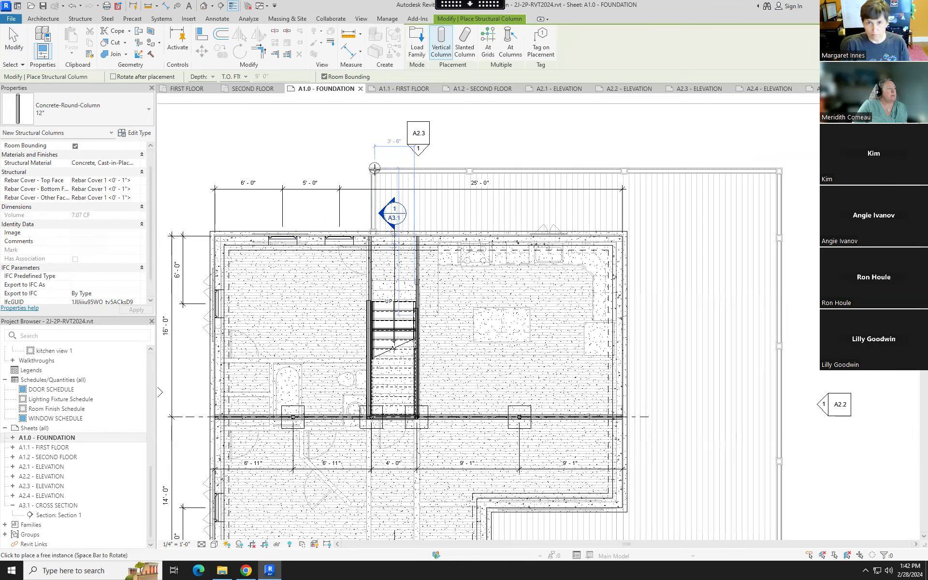
pyautogui.scroll(2, 373, 172)
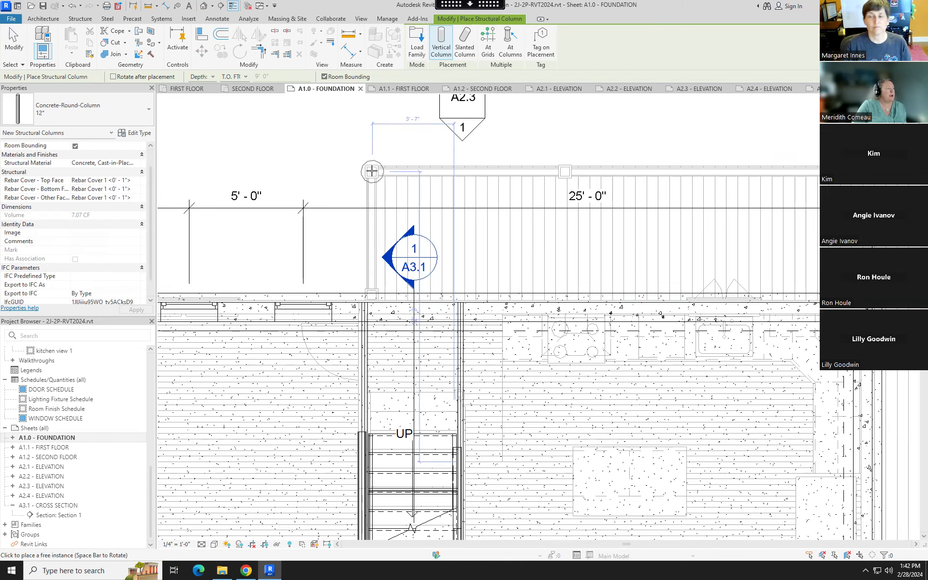
pyautogui.click(372, 170)
pyautogui.click(649, 179)
pyautogui.moveTo(736, 218); pyautogui.dragTo(431, 250, button='middle')
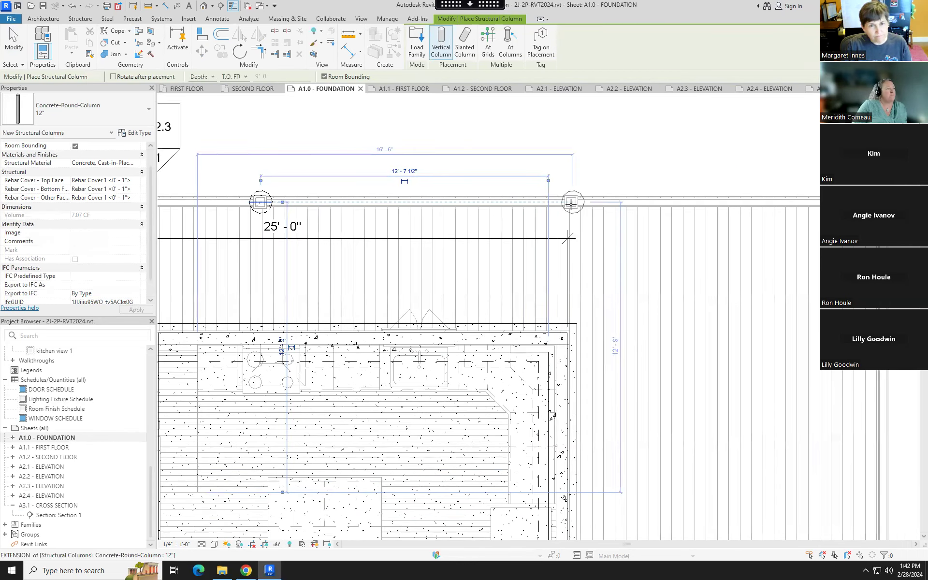
pyautogui.click(571, 203)
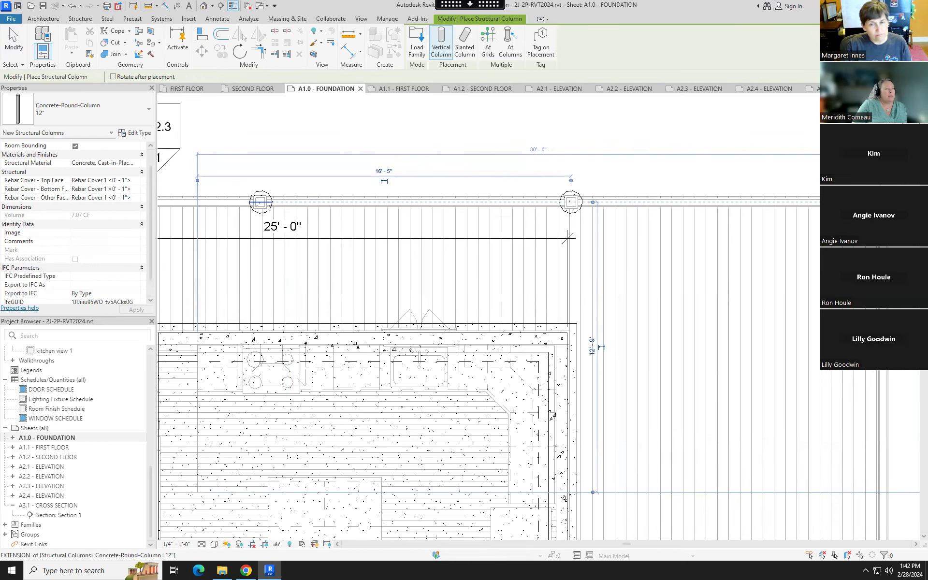
pyautogui.moveTo(870, 375); pyautogui.dragTo(732, 199, button='middle')
pyautogui.click(727, 167)
# Place 12" concrete round columns at the deck posts along the right side of the deck, down to the front corner
pyautogui.click(728, 384)
pyautogui.click(752, 454)
pyautogui.scroll(2, 744, 149)
pyautogui.scroll(-2, 724, 200)
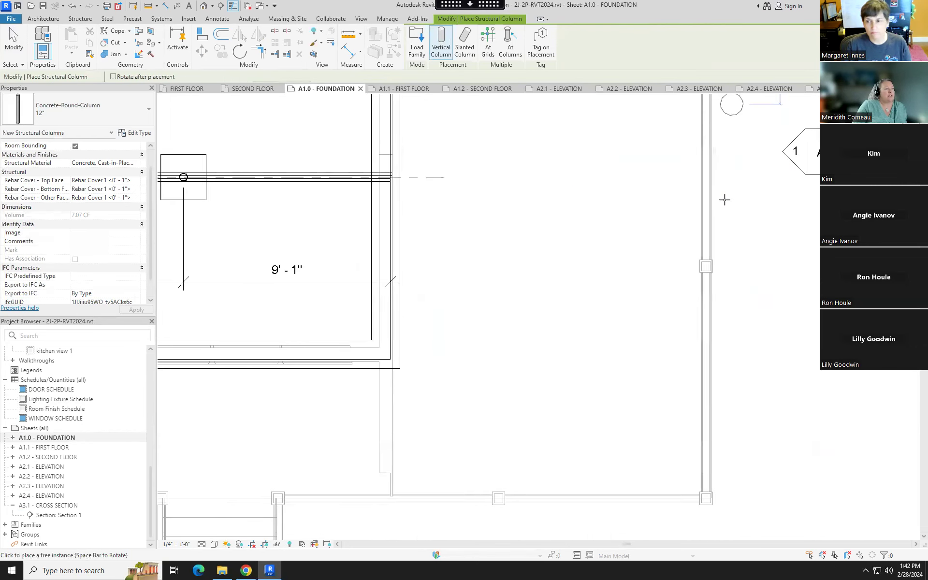
pyautogui.scroll(1, 724, 200)
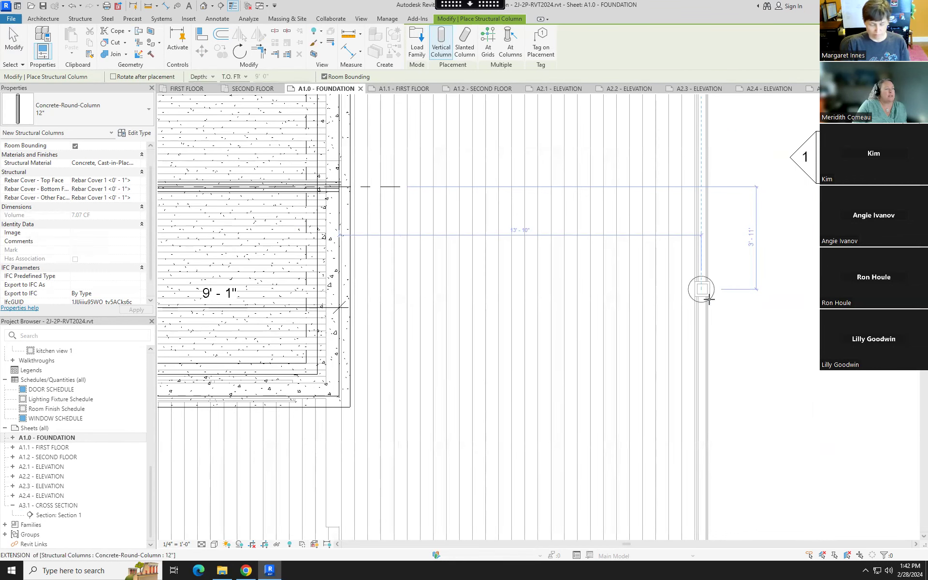
pyautogui.scroll(-2, 779, 259)
pyautogui.scroll(2, 737, 353)
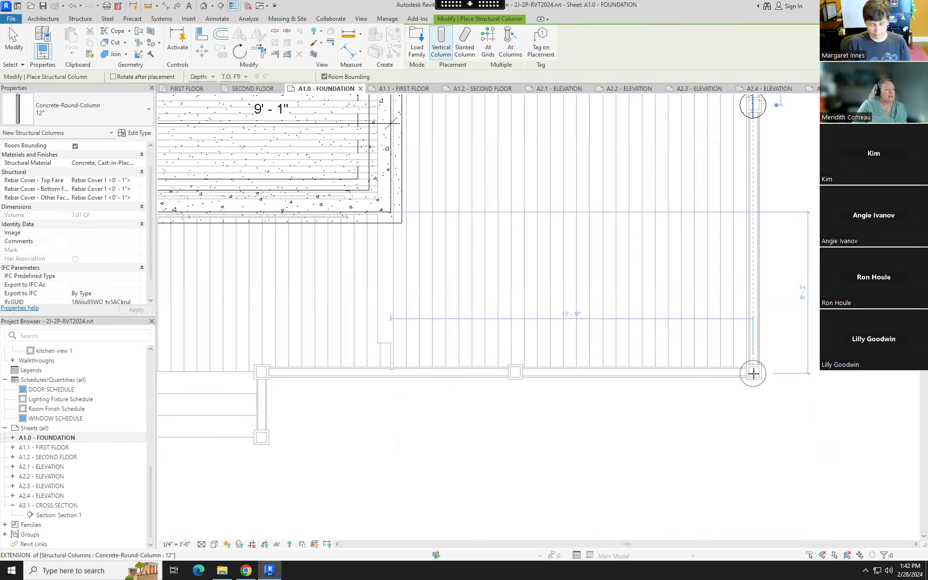
# Place 12" concrete round columns at the remaining front deck posts, including both posts at the top of the stairs, and end column placement
pyautogui.click(515, 373)
pyautogui.click(263, 372)
pyautogui.moveTo(392, 390); pyautogui.dragTo(659, 352, button='middle')
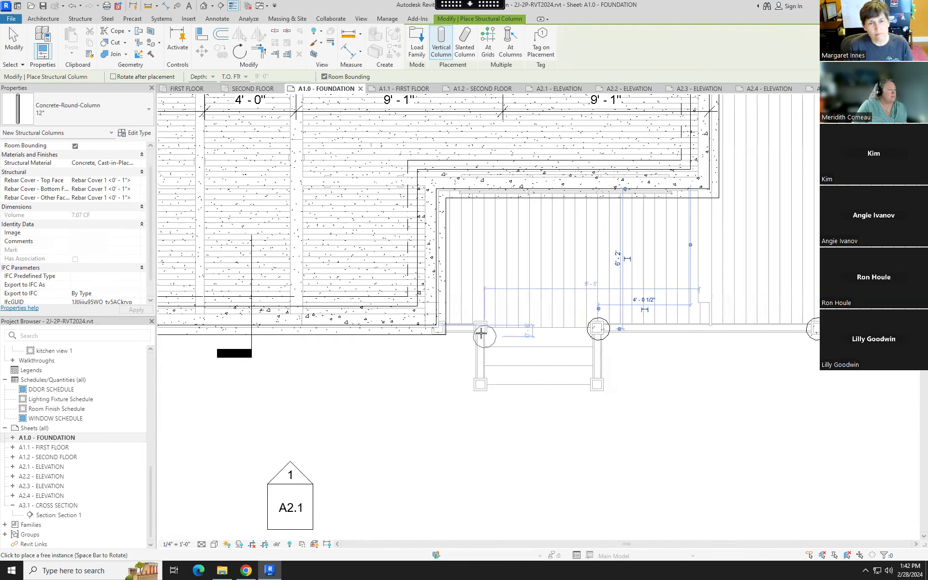
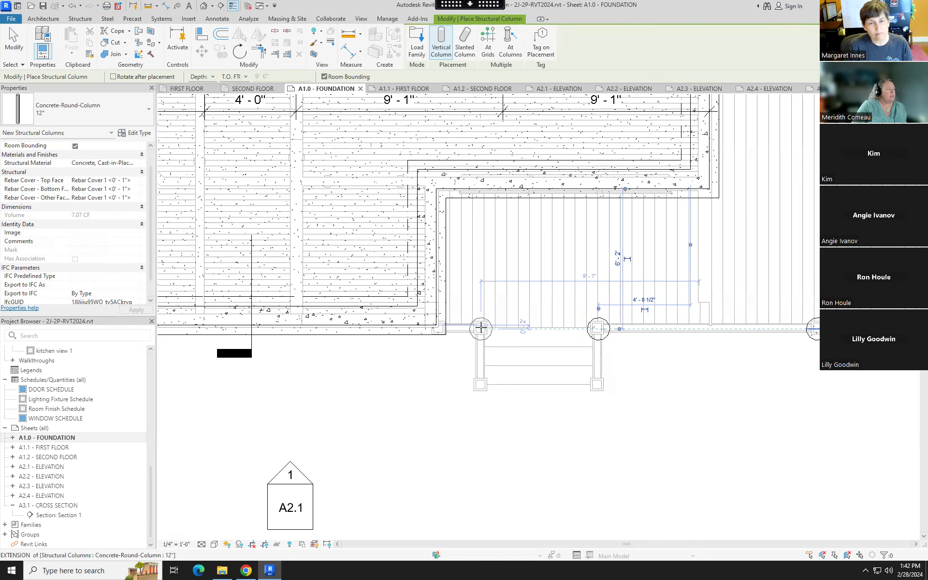
pyautogui.scroll(-3, 662, 370)
pyautogui.scroll(-2, 720, 383)
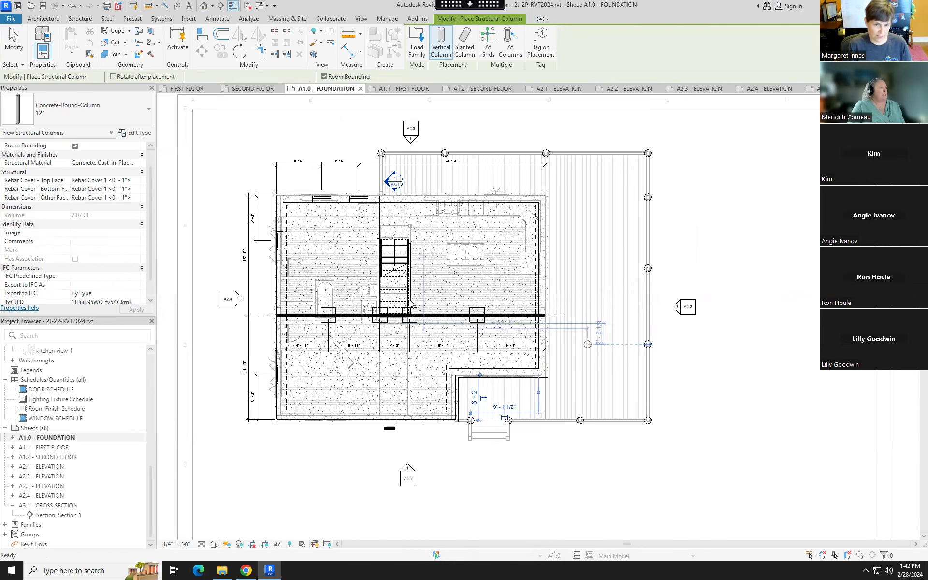
pyautogui.press('Escape')
pyautogui.press('Escape')
# Remove the first floor underlay from the foundation plan by setting the underlay base level to None
pyautogui.scroll(-3, 147, 176)
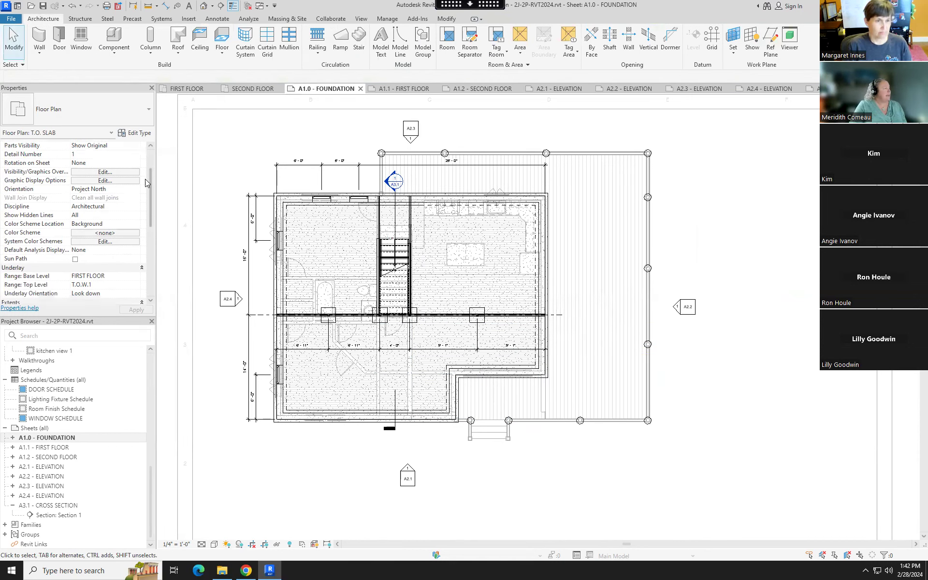
pyautogui.click(99, 206)
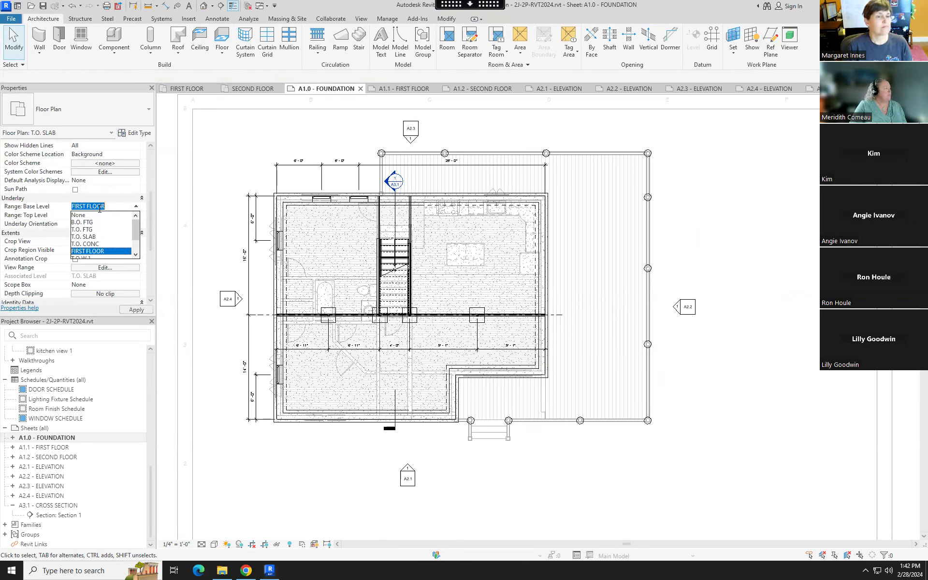
pyautogui.click(84, 214)
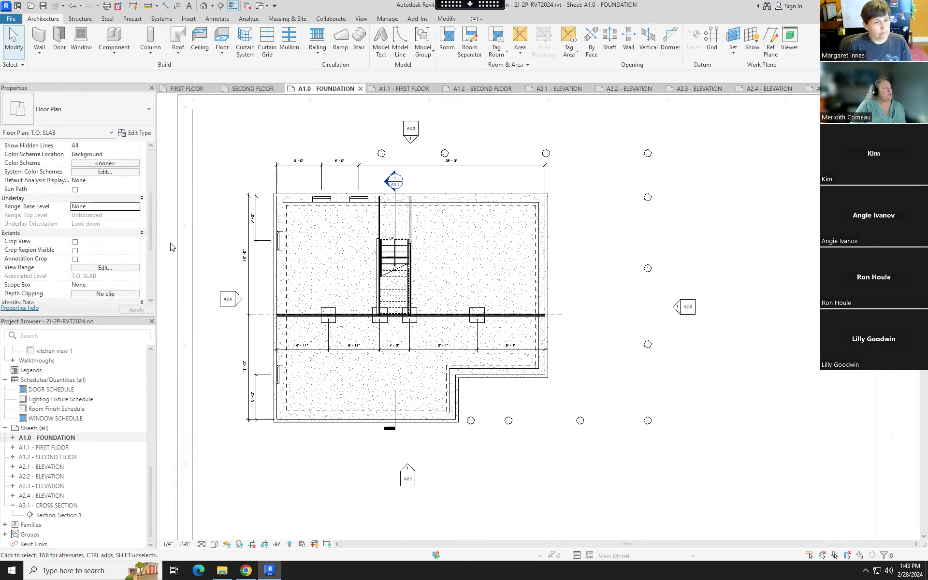
# Open the foundation plan's view range settings and examine the primary range and view depth against the sample diagram
pyautogui.click(106, 267)
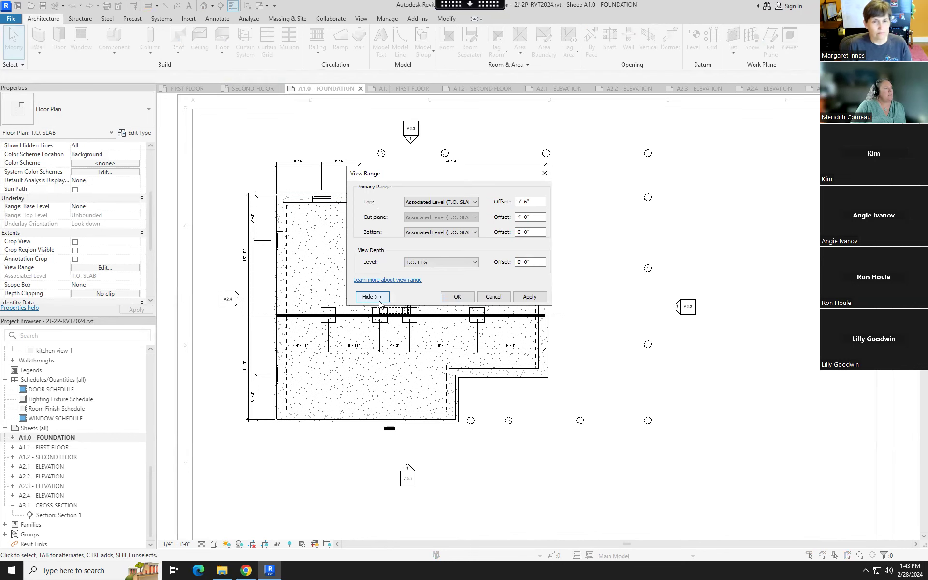
pyautogui.click(372, 297)
pyautogui.moveTo(510, 180); pyautogui.dragTo(711, 177)
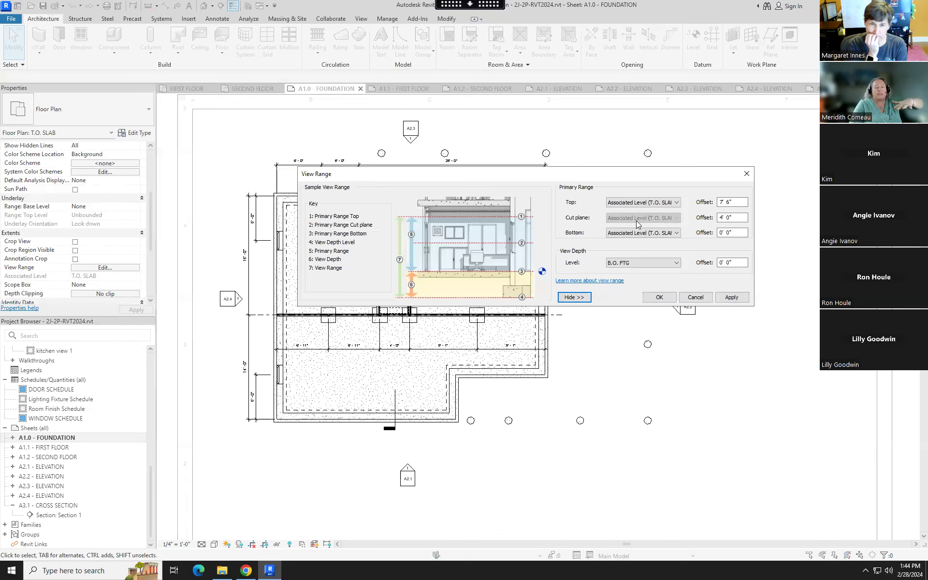
pyautogui.click(725, 217)
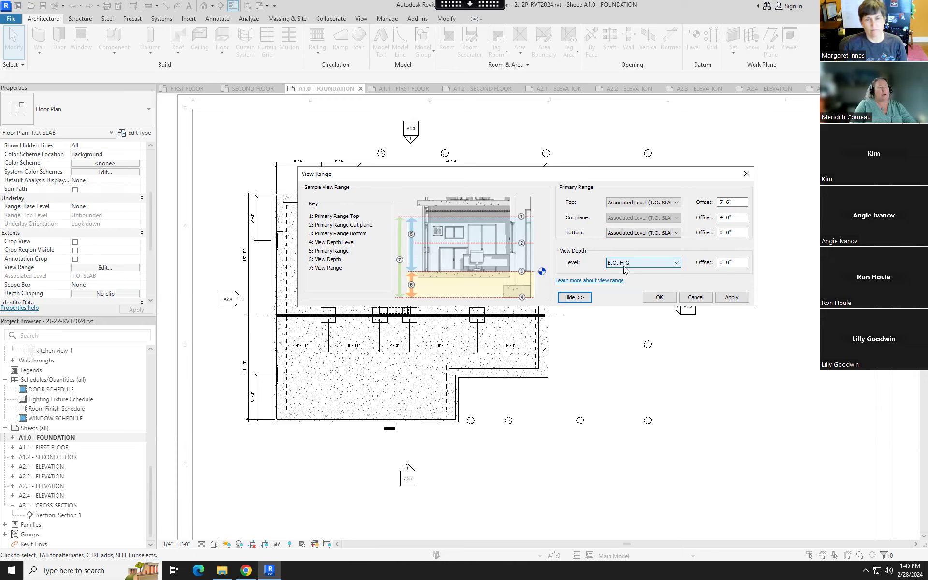
# Set the view depth level to Associated Level (T.O. SLAB) and apply it to the foundation plan
pyautogui.click(677, 263)
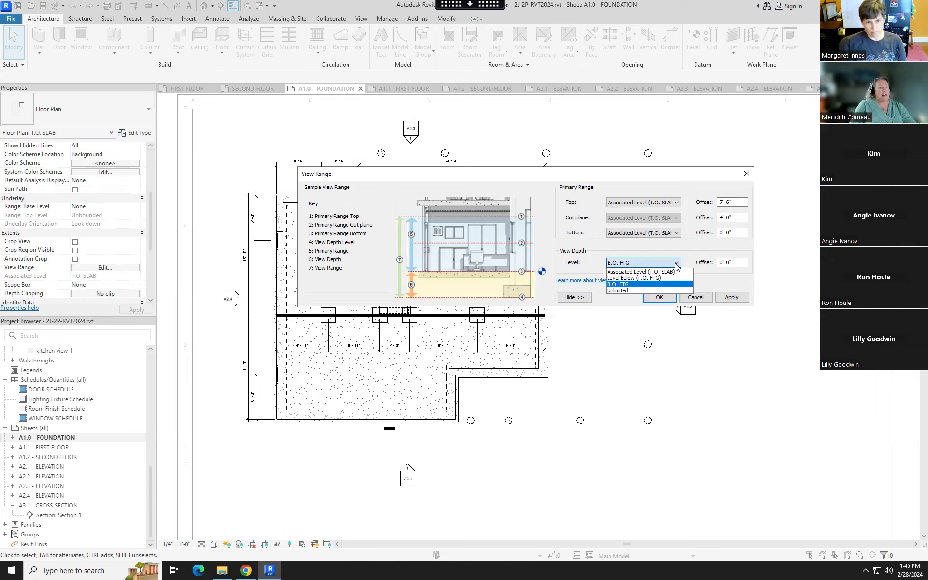
pyautogui.click(641, 271)
pyautogui.click(732, 297)
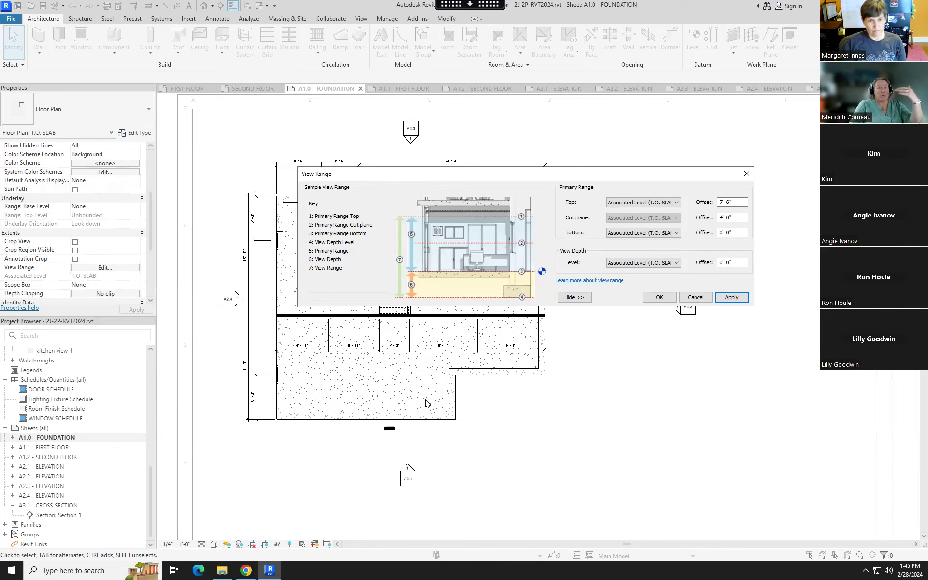
# Return the view depth level to B.O. FTG and apply the change
pyautogui.click(676, 263)
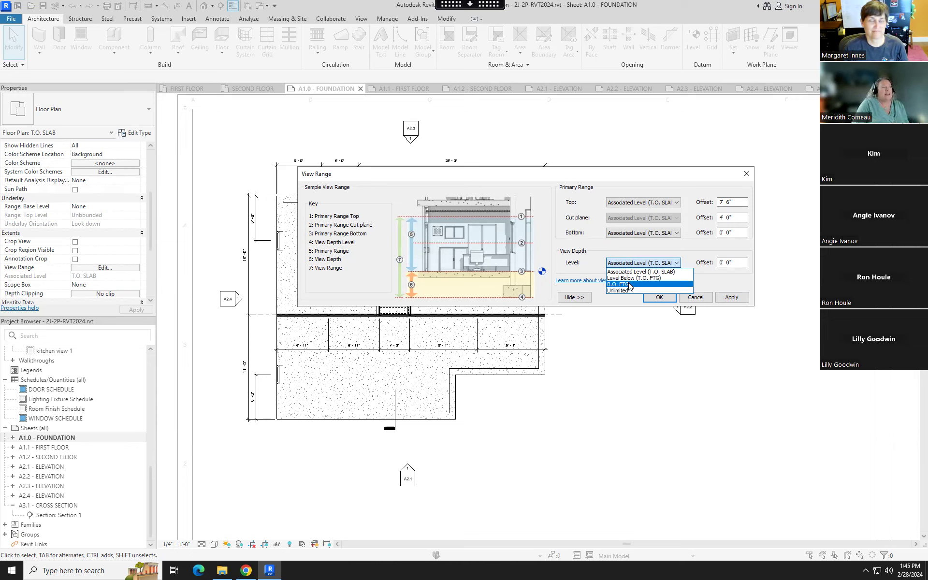
pyautogui.click(629, 284)
pyautogui.click(729, 297)
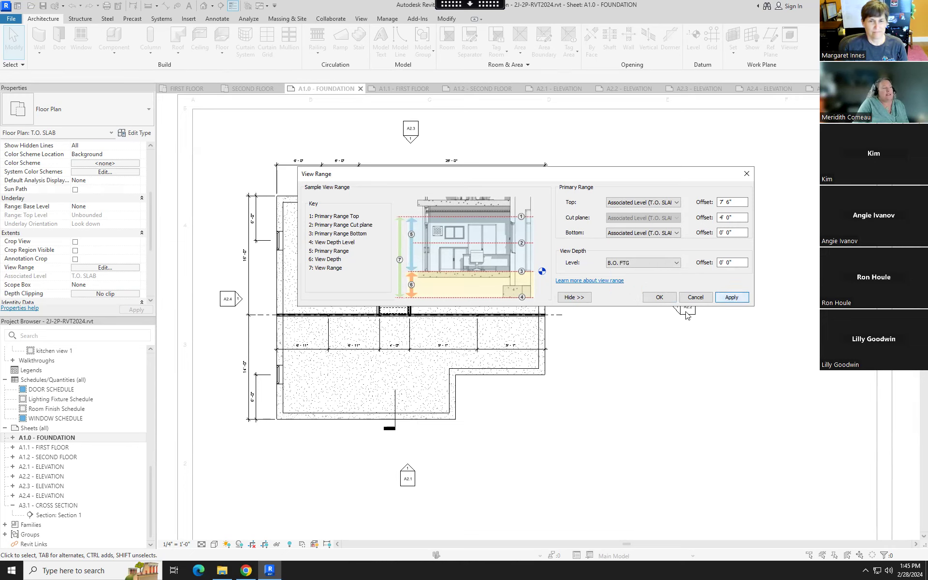
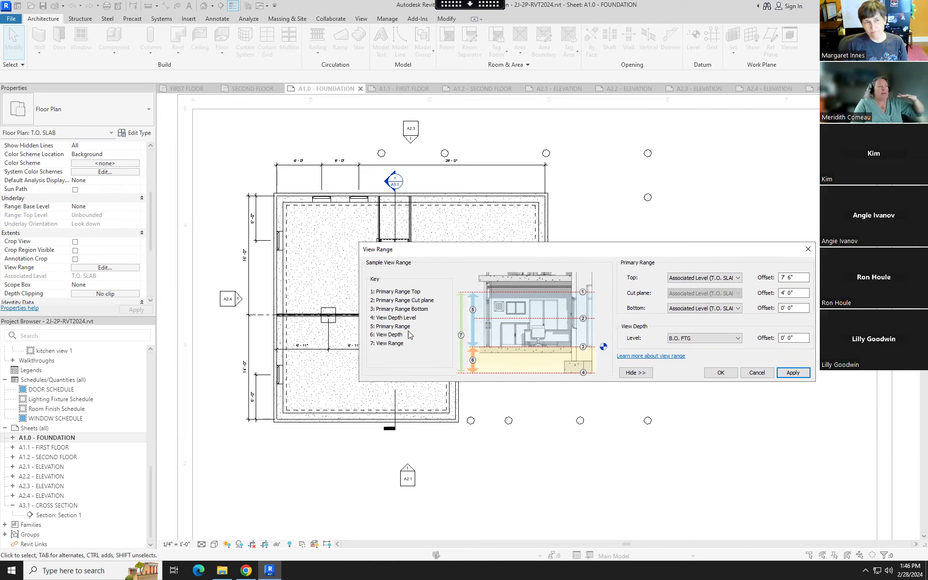
# Try a top offset of 9' 0" and 10' 0" in the view range, applying each value
pyautogui.moveTo(805, 277); pyautogui.dragTo(780, 277)
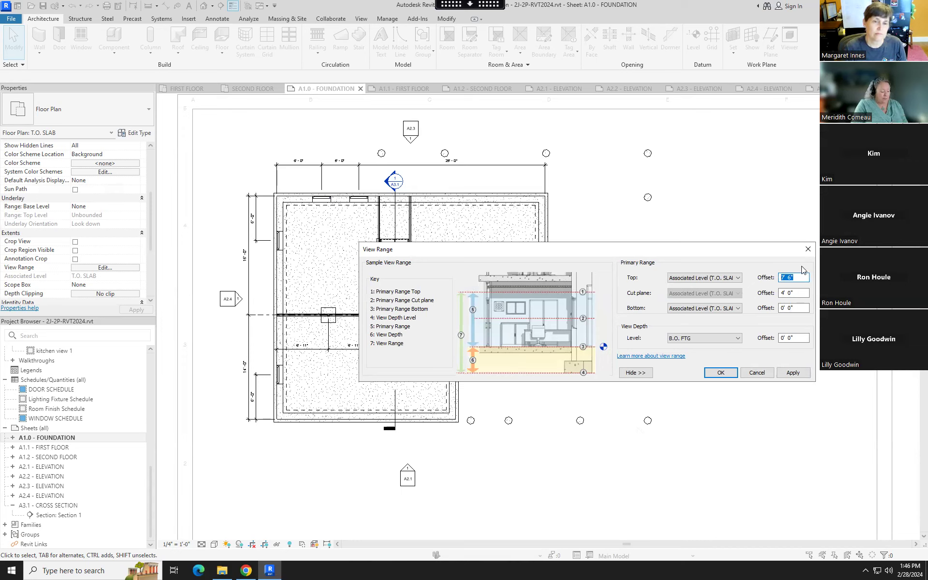
pyautogui.write('9')
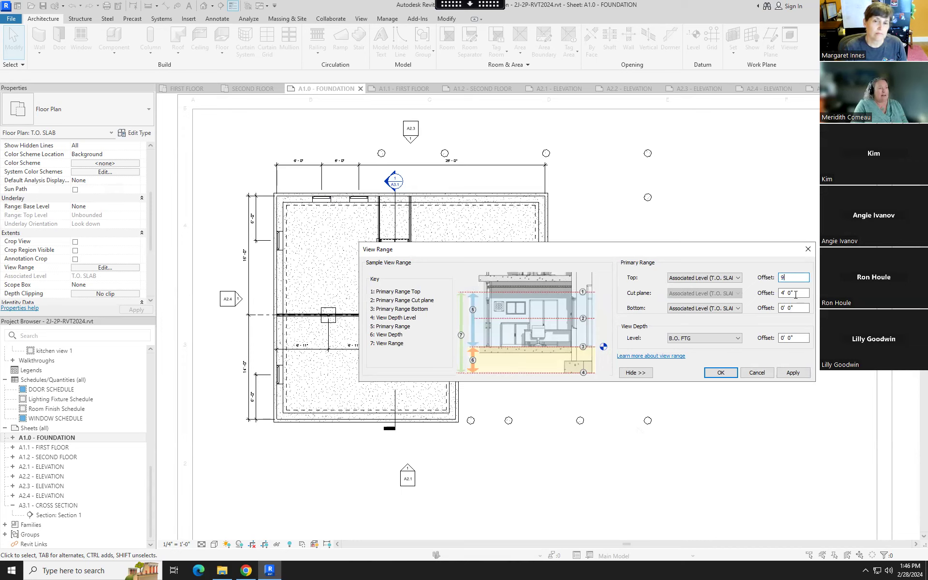
pyautogui.click(793, 373)
pyautogui.click(795, 278)
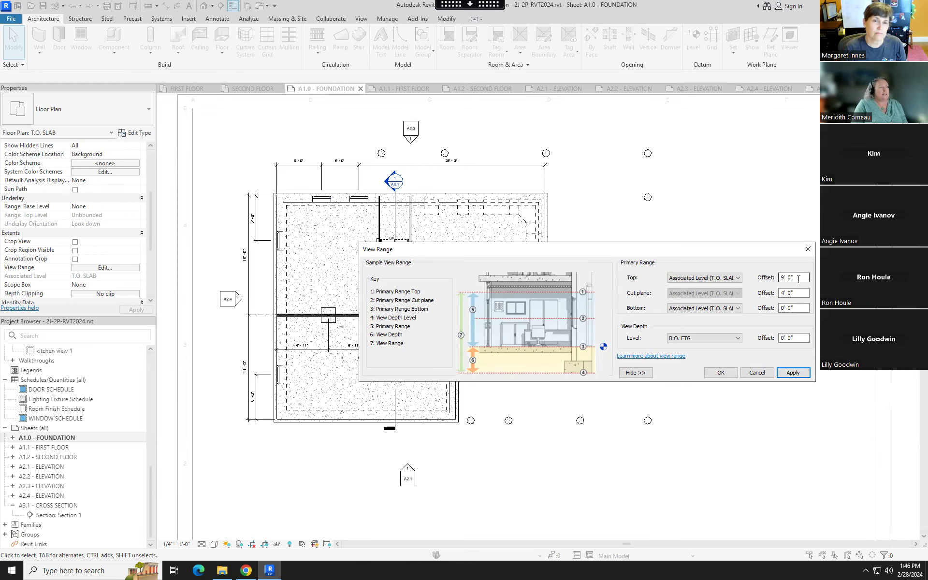
pyautogui.click(793, 373)
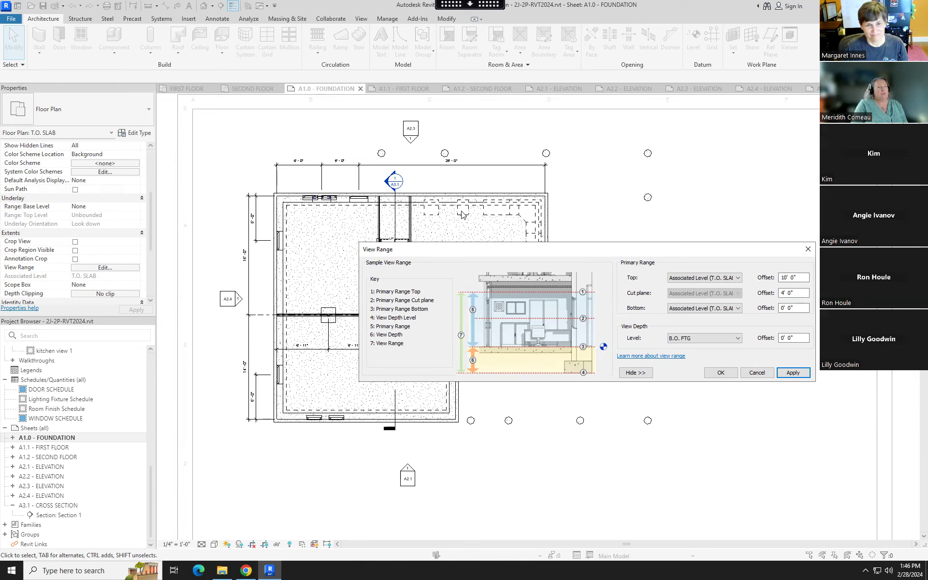
# Raise the view range's top offset to 12' and accept the settings
pyautogui.press('Tab')
pyautogui.write('12')
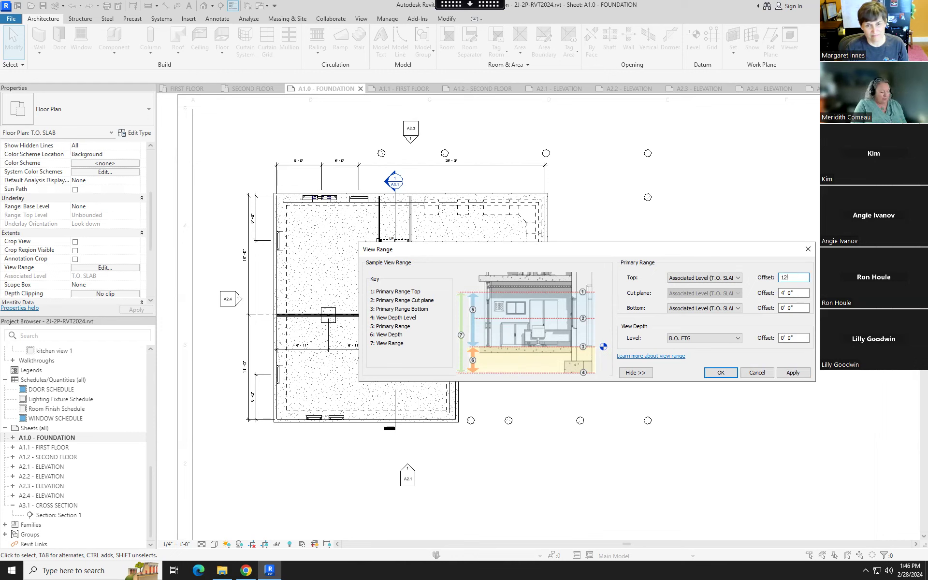
pyautogui.press('Return')
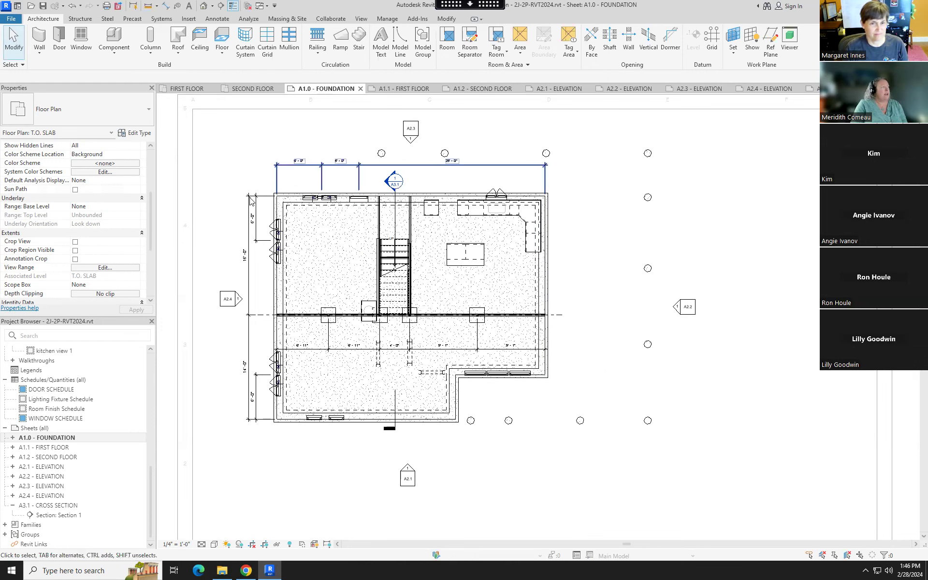
# Reopen the view range and apply a top offset of 15' above the slab level
pyautogui.click(119, 268)
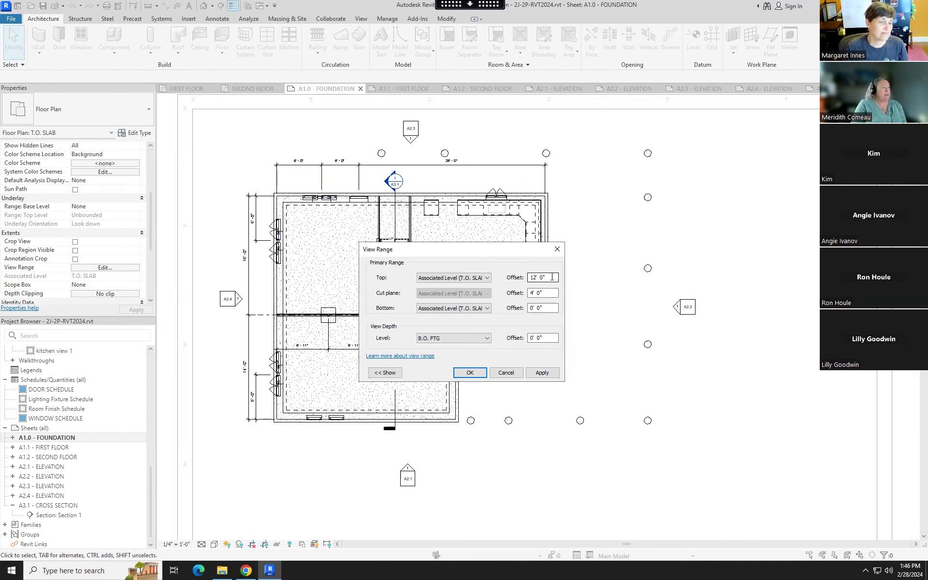
pyautogui.write('15')
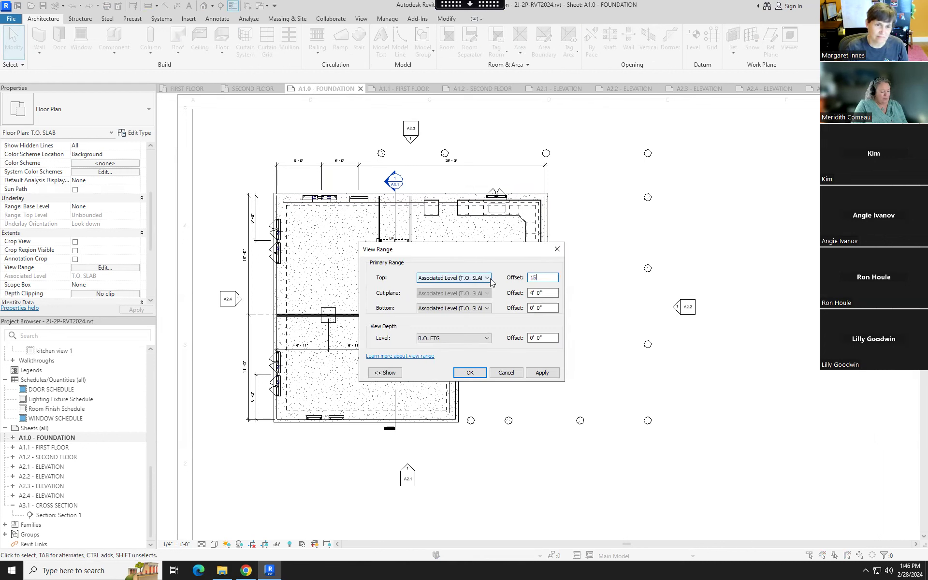
pyautogui.click(543, 373)
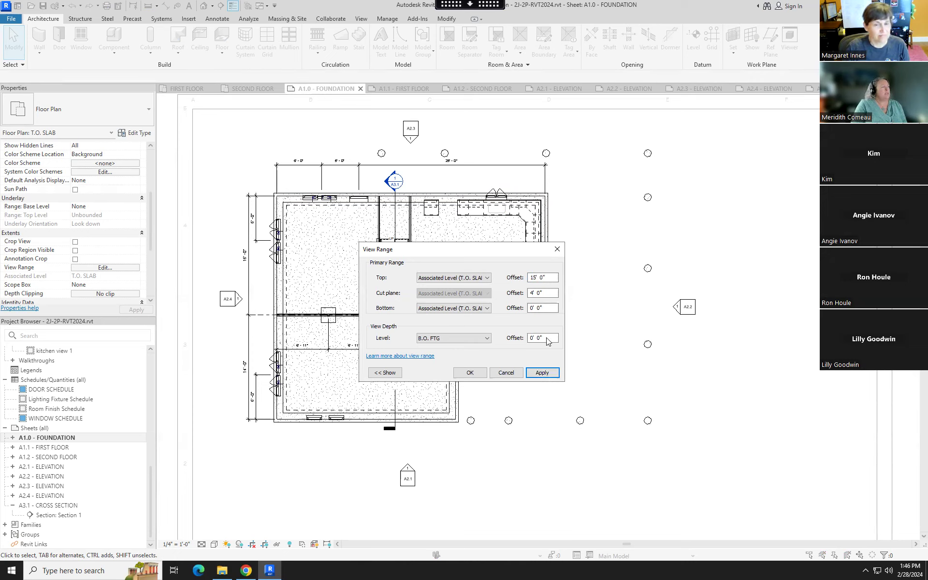
pyautogui.click(553, 275)
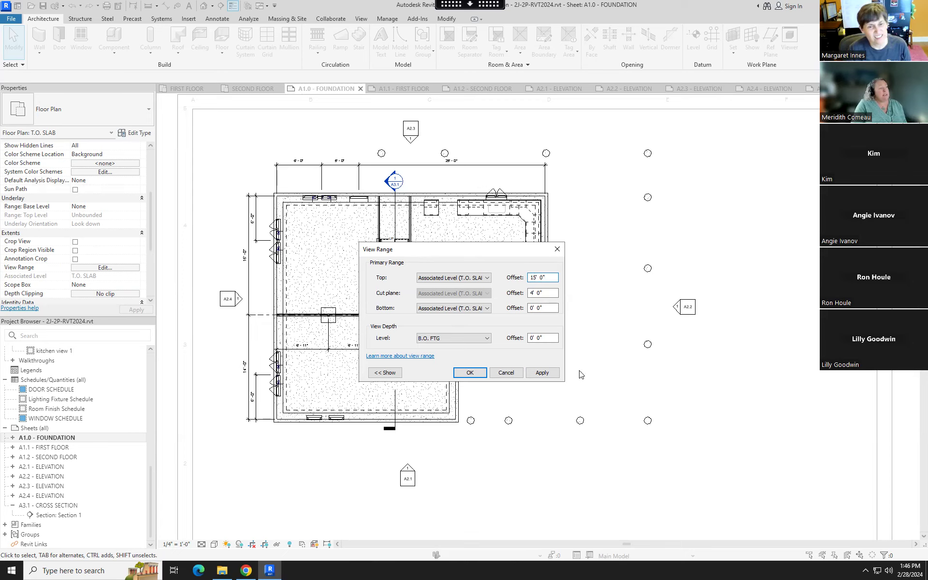
# Restore the view range's top offset to 7' 6" and accept the settings
pyautogui.moveTo(546, 283); pyautogui.dragTo(525, 286)
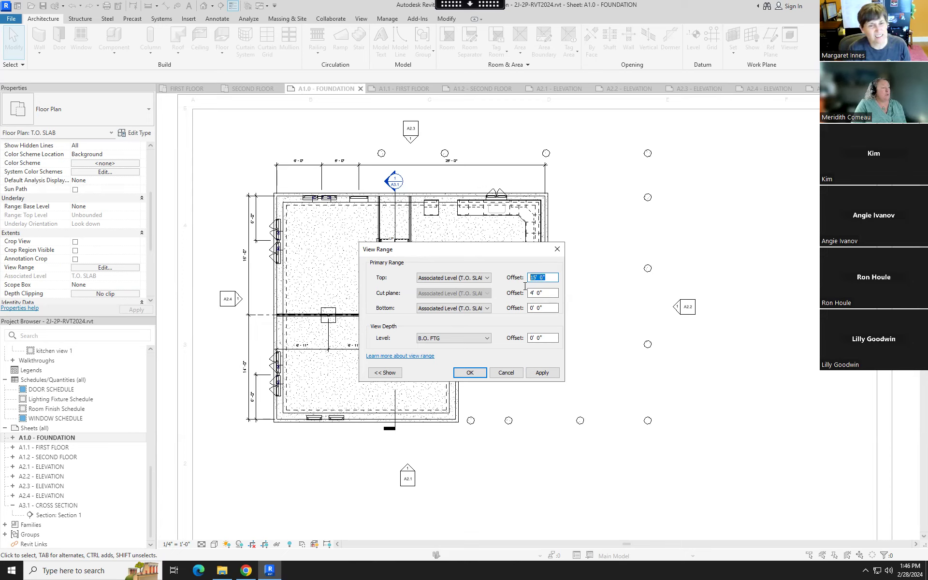
pyautogui.write("7' 6")
pyautogui.click(542, 372)
pyautogui.click(460, 370)
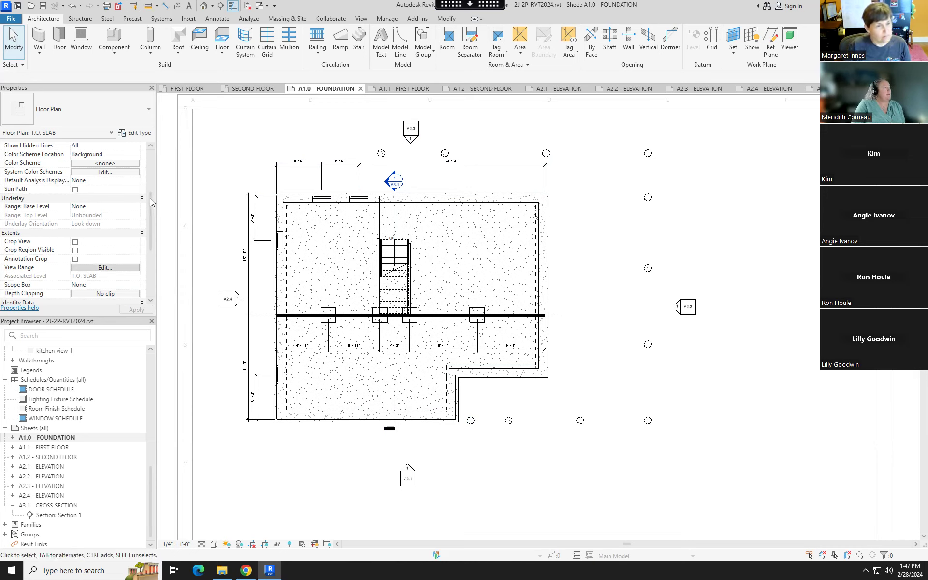
# Set the foundation plan's underlay base level to FIRST FLOOR to show the deck, and return it to None
pyautogui.moveTo(150, 202); pyautogui.dragTo(154, 228)
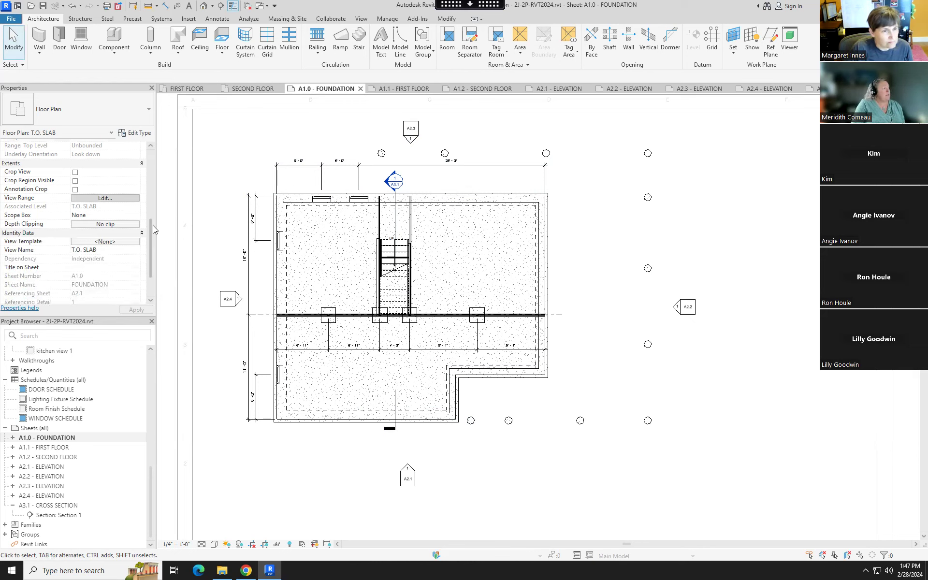
pyautogui.scroll(5, 152, 226)
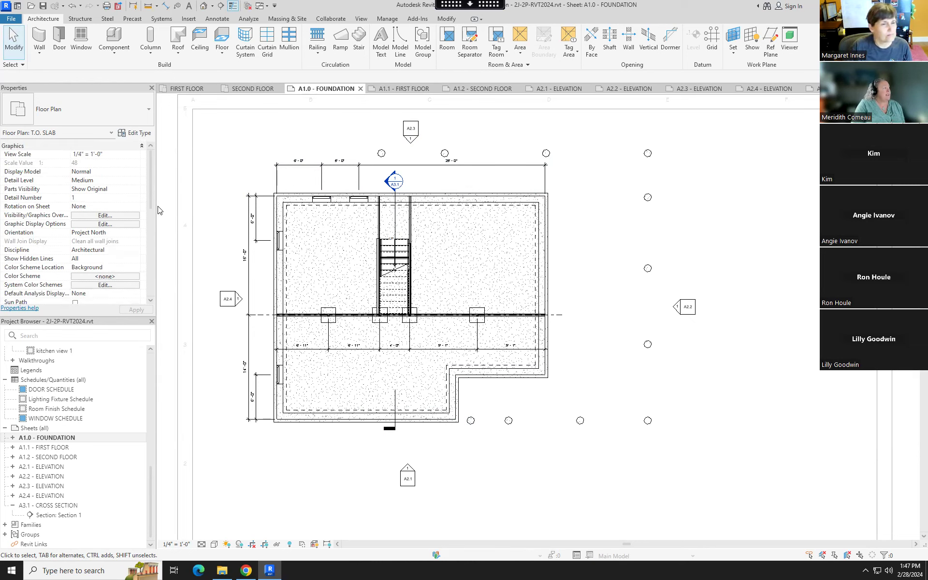
pyautogui.moveTo(151, 193); pyautogui.dragTo(150, 233)
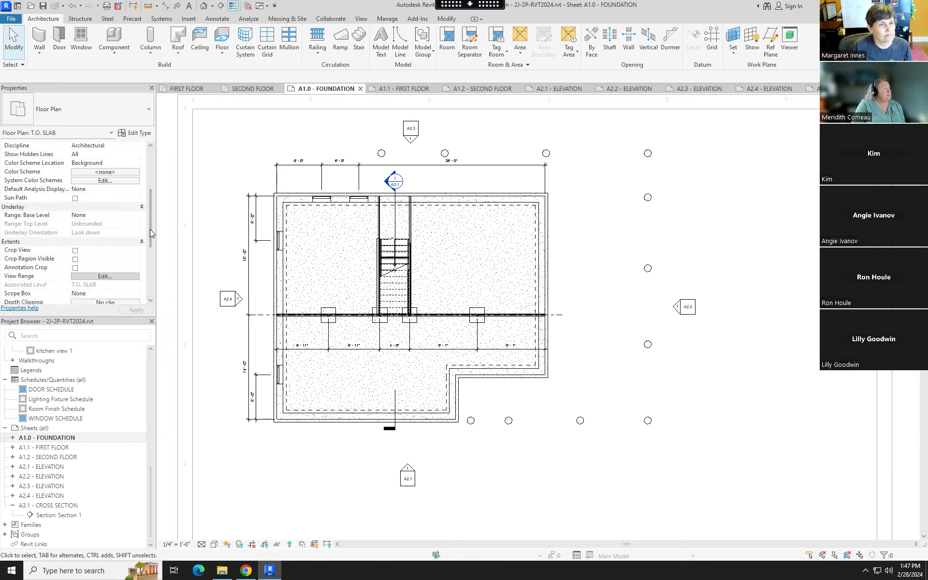
pyautogui.scroll(-1, 152, 234)
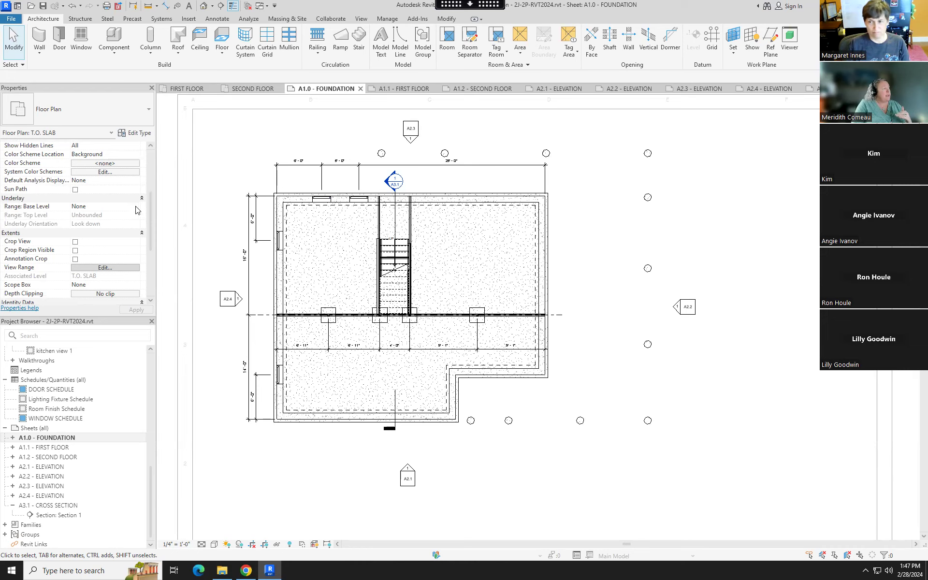
pyautogui.click(105, 208)
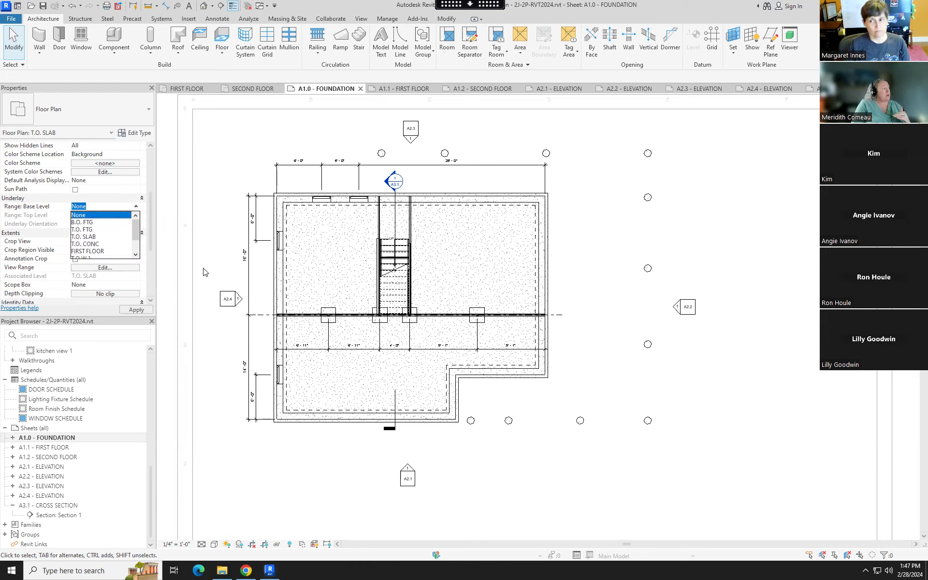
pyautogui.click(102, 251)
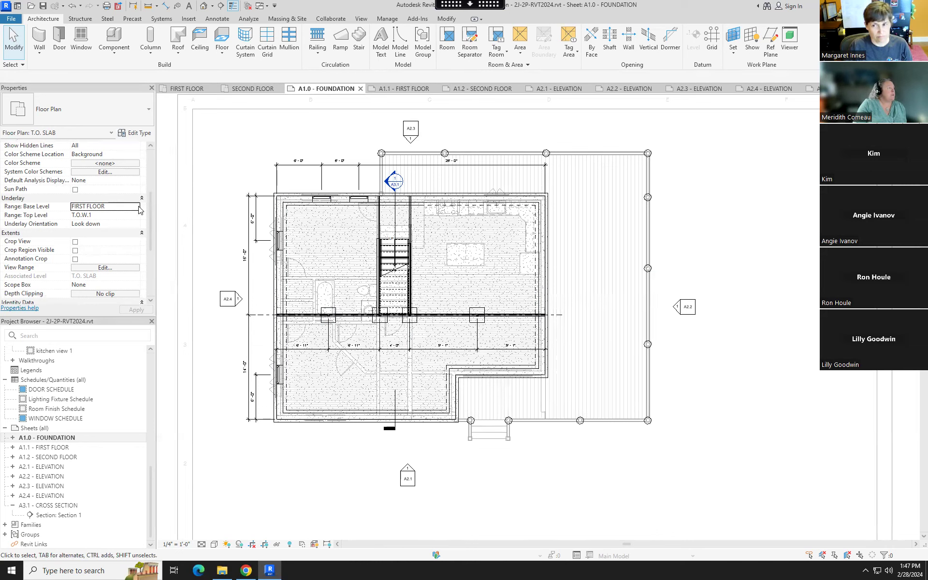
pyautogui.click(124, 206)
pyautogui.click(85, 215)
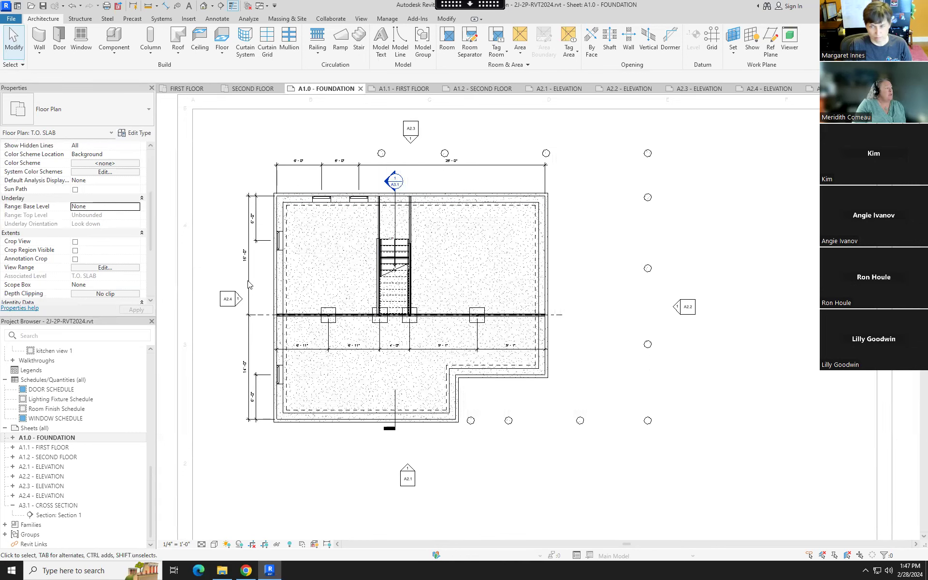
# Start a plan region on the foundation plan and sketch its outer boundary just outside the deck columns, from the rear wall to the front
pyautogui.click(361, 19)
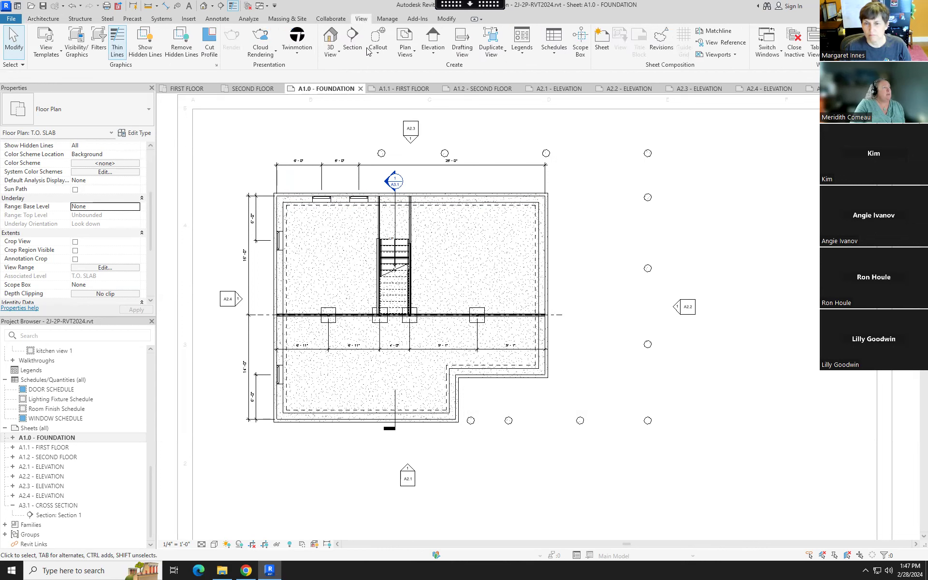
pyautogui.click(413, 59)
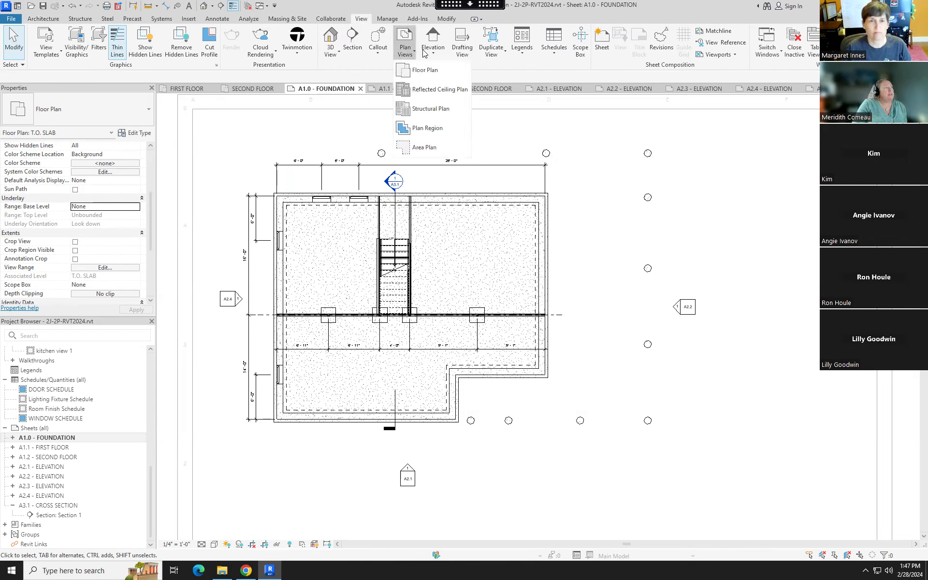
pyautogui.click(421, 130)
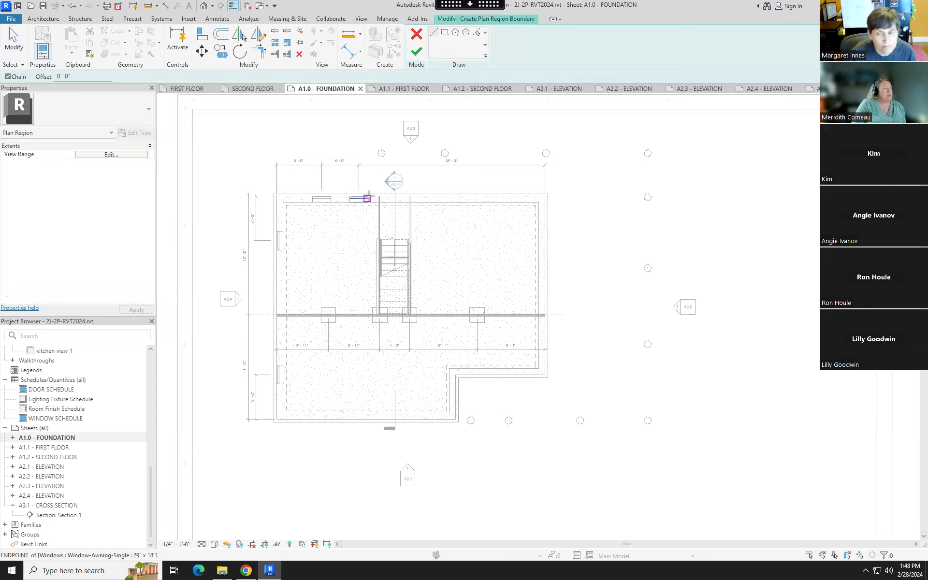
pyautogui.click(371, 196)
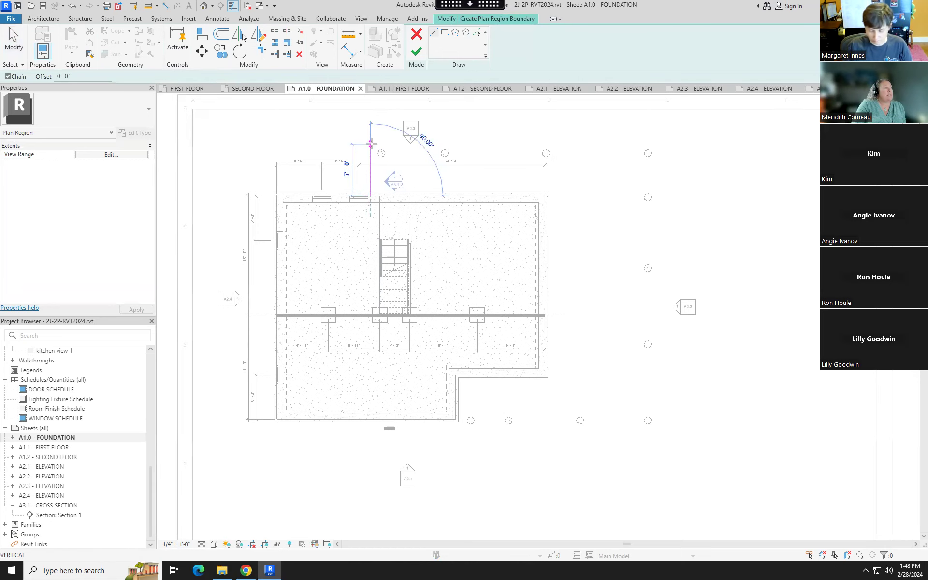
pyautogui.click(371, 146)
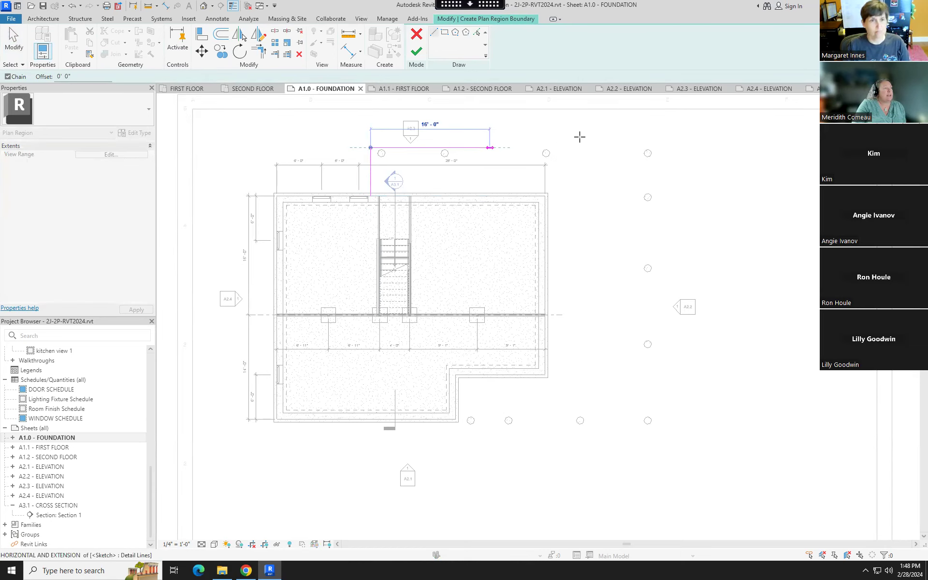
pyautogui.click(657, 147)
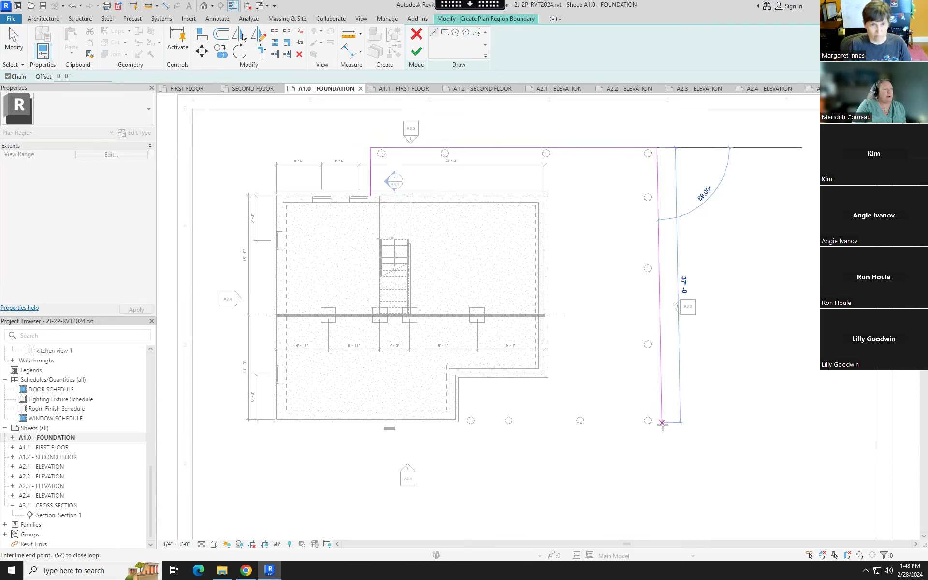
pyautogui.click(658, 429)
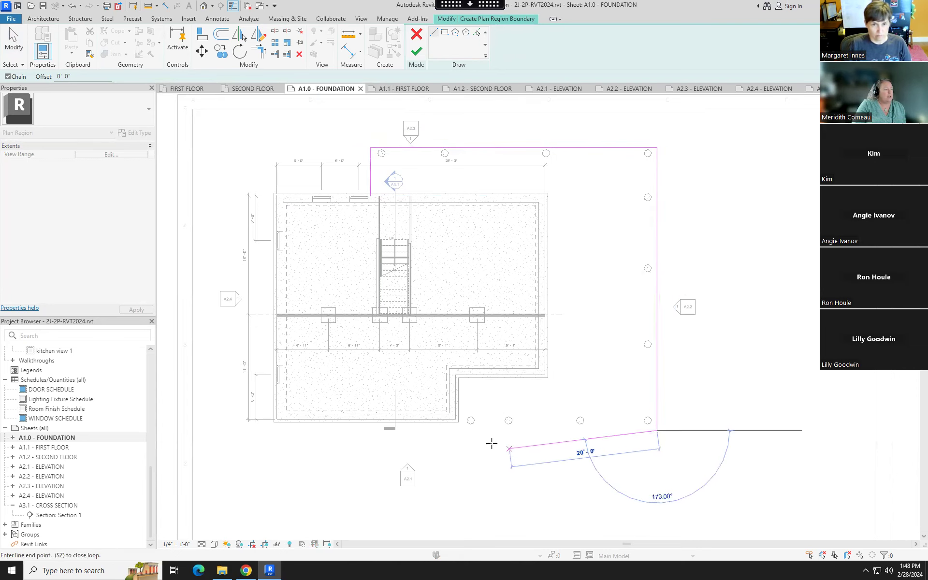
pyautogui.click(456, 429)
# Close the plan region boundary along the house's foundation walls, following the front notch, side wall and rear wall
pyautogui.click(456, 375)
pyautogui.click(544, 375)
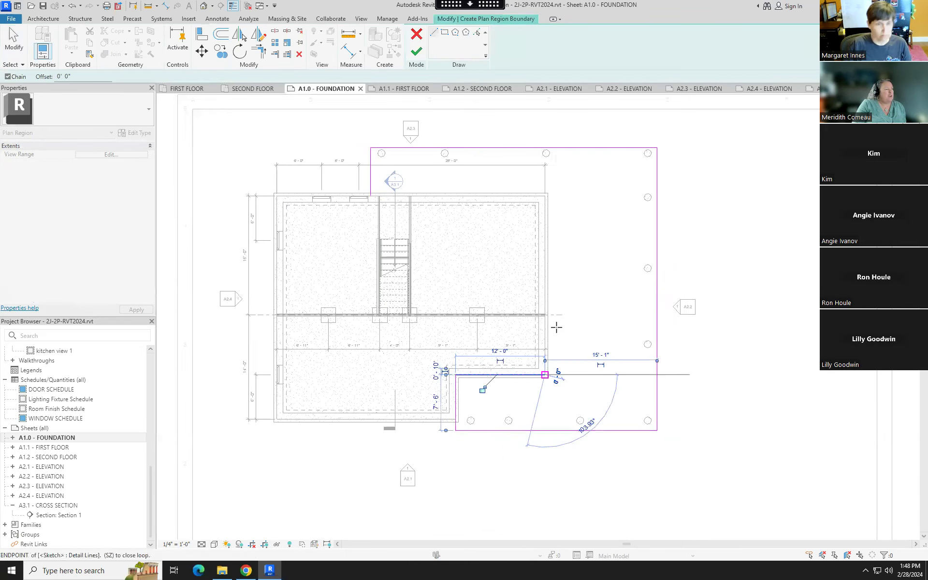
pyautogui.click(545, 196)
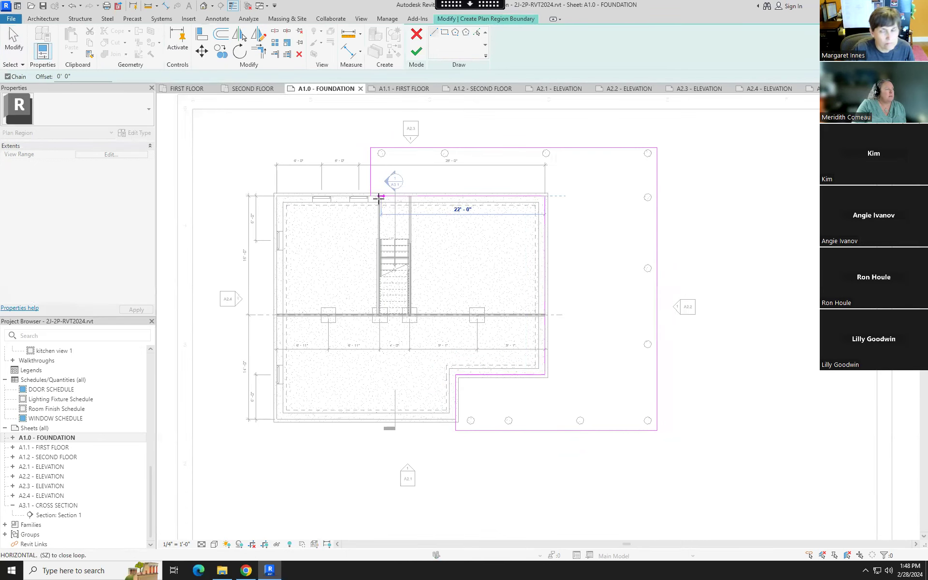
pyautogui.click(380, 199)
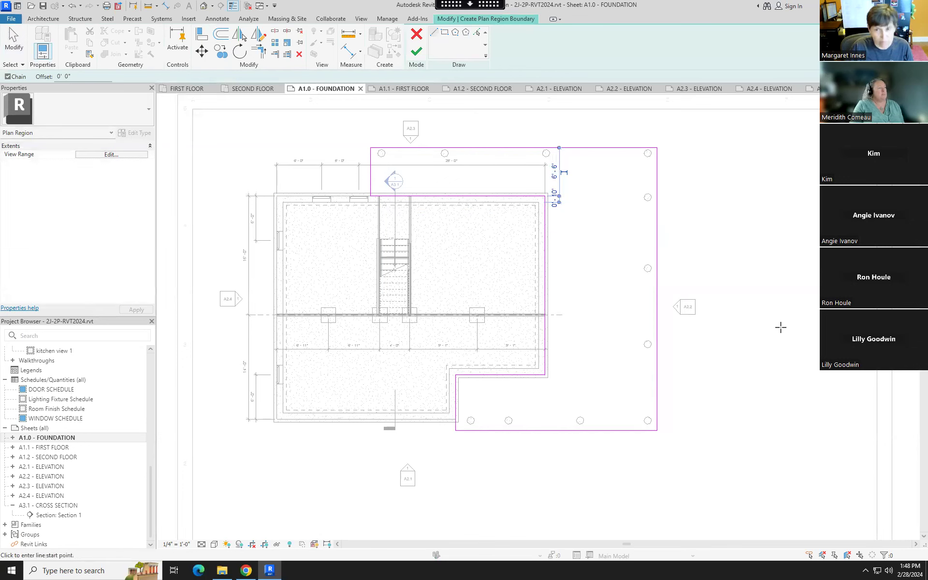
pyautogui.press('Escape')
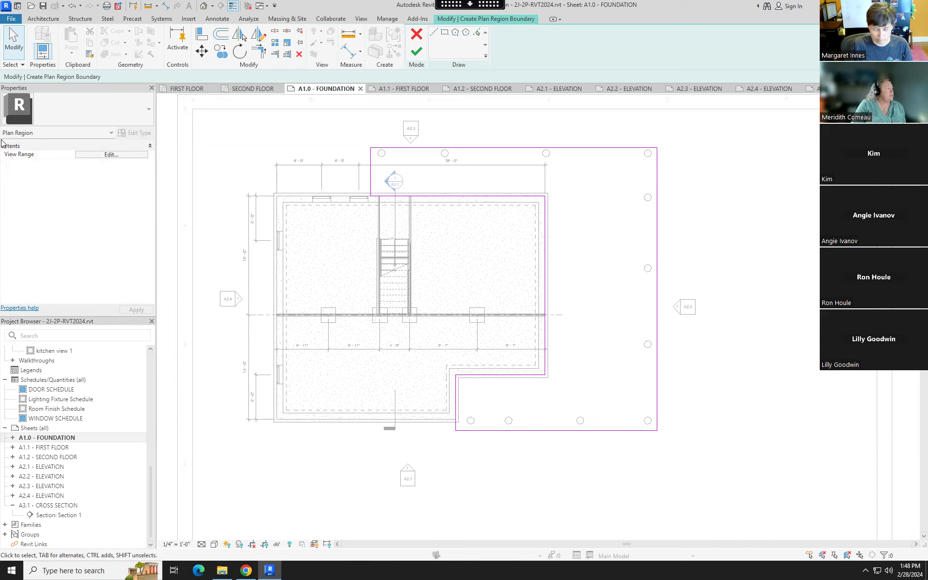
# Set the top of the plan region's view range to FIRST FLOOR with a 4' offset
pyautogui.click(112, 155)
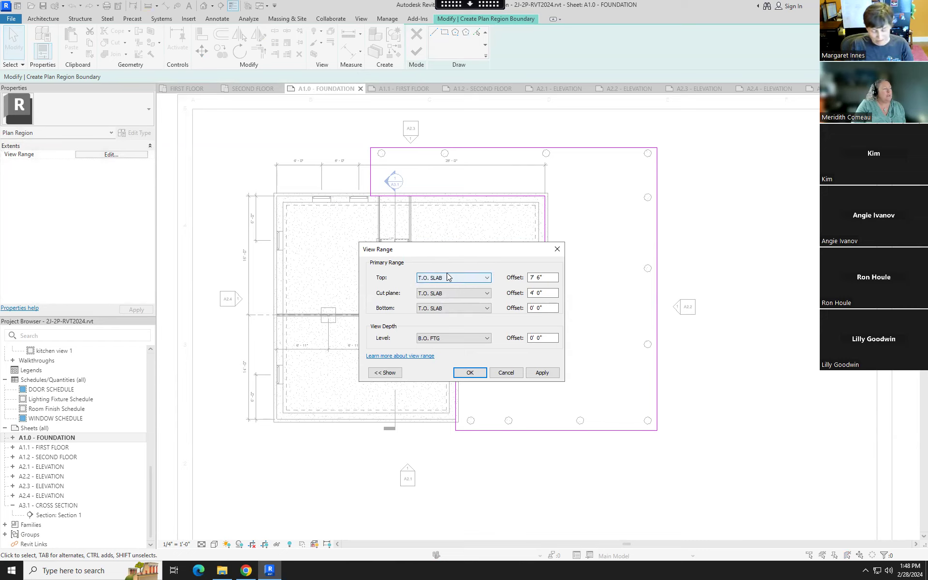
pyautogui.click(486, 279)
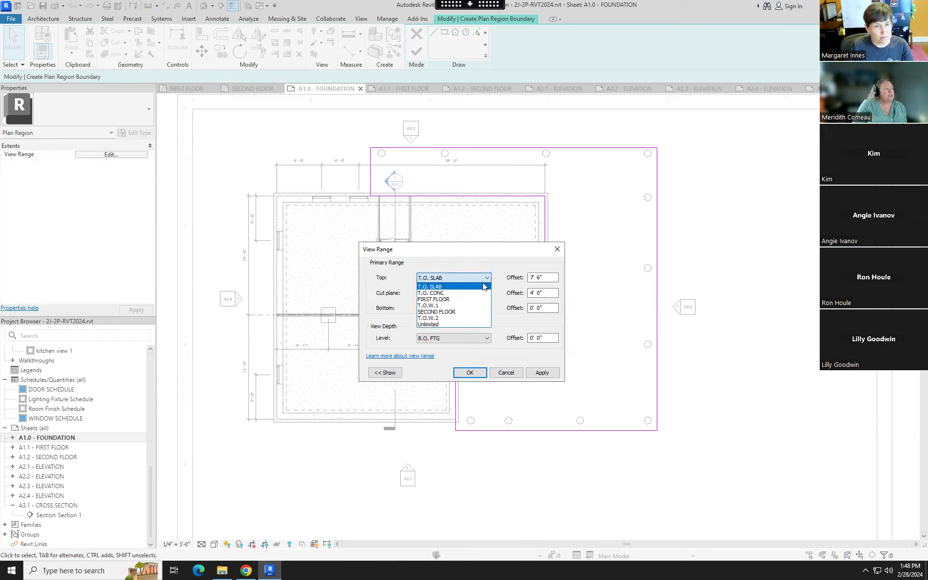
pyautogui.click(439, 299)
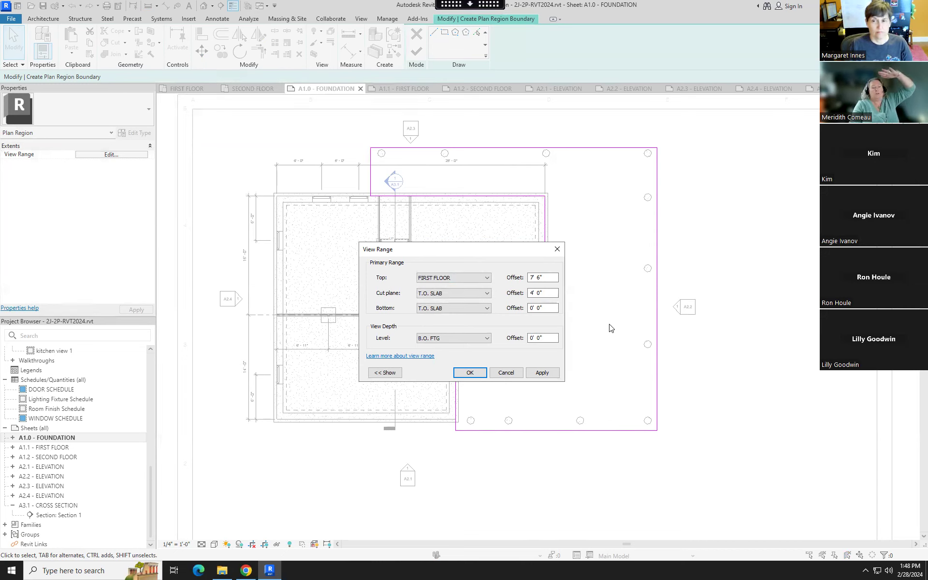
pyautogui.click(548, 277)
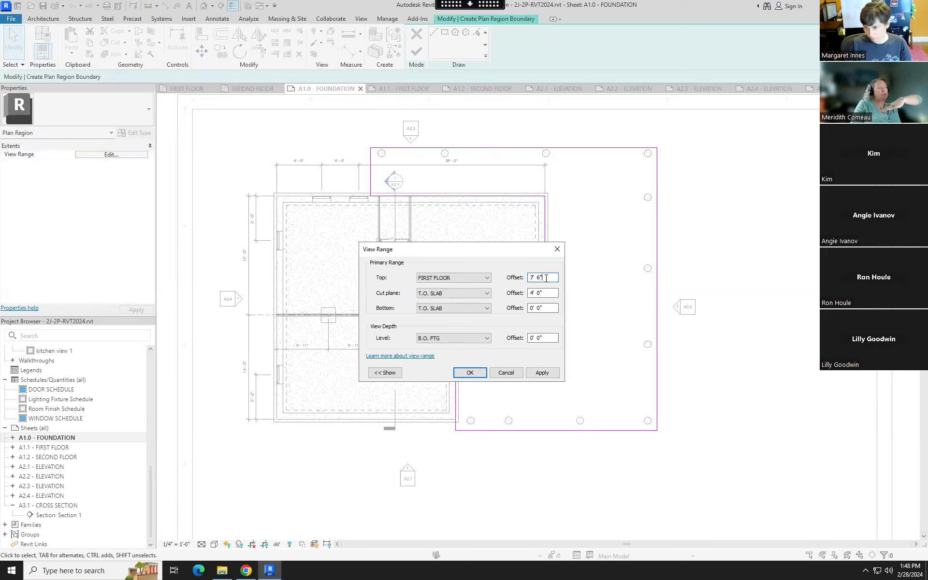
pyautogui.moveTo(547, 277); pyautogui.dragTo(520, 283)
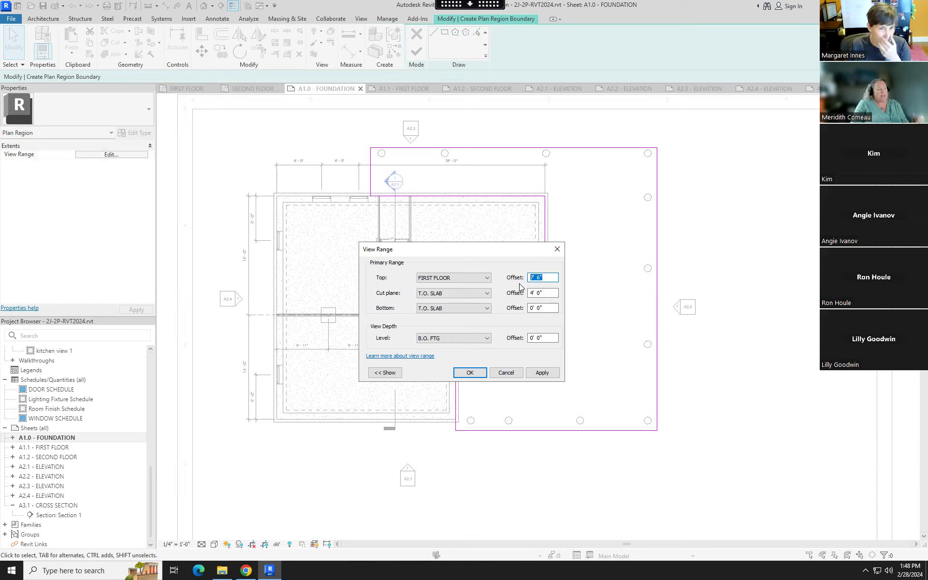
pyautogui.write("4'")
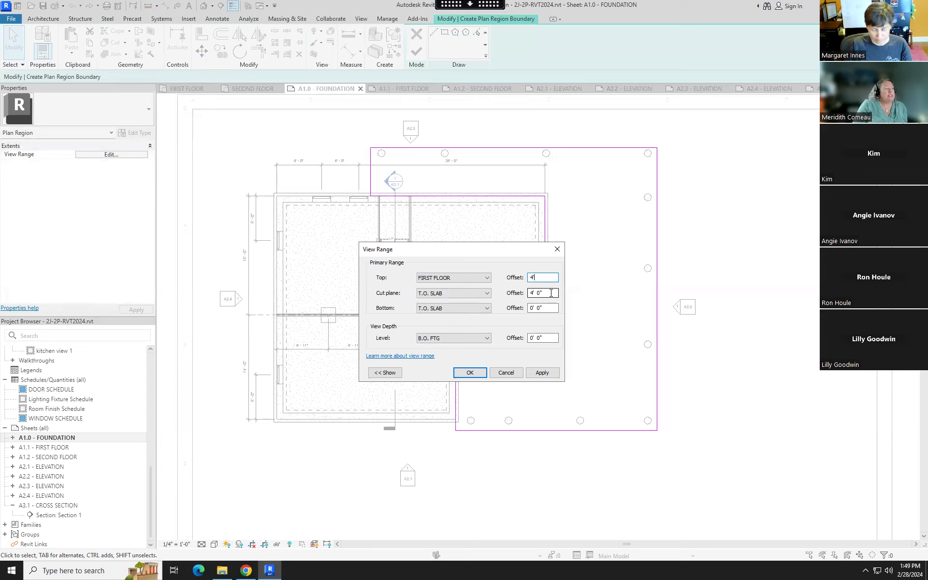
# Set the plan region's cut plane level to FIRST FLOOR and accept the view range settings
pyautogui.click(487, 292)
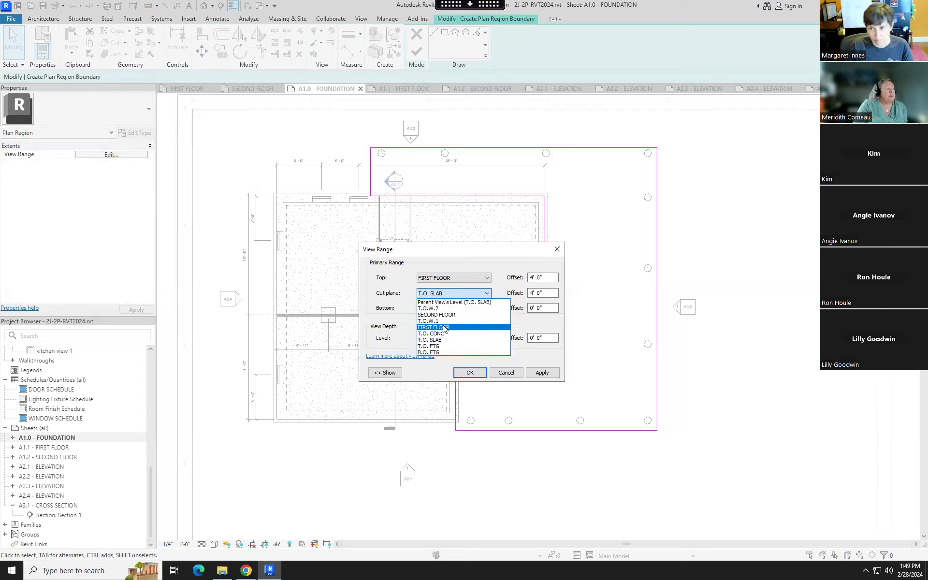
pyautogui.click(442, 327)
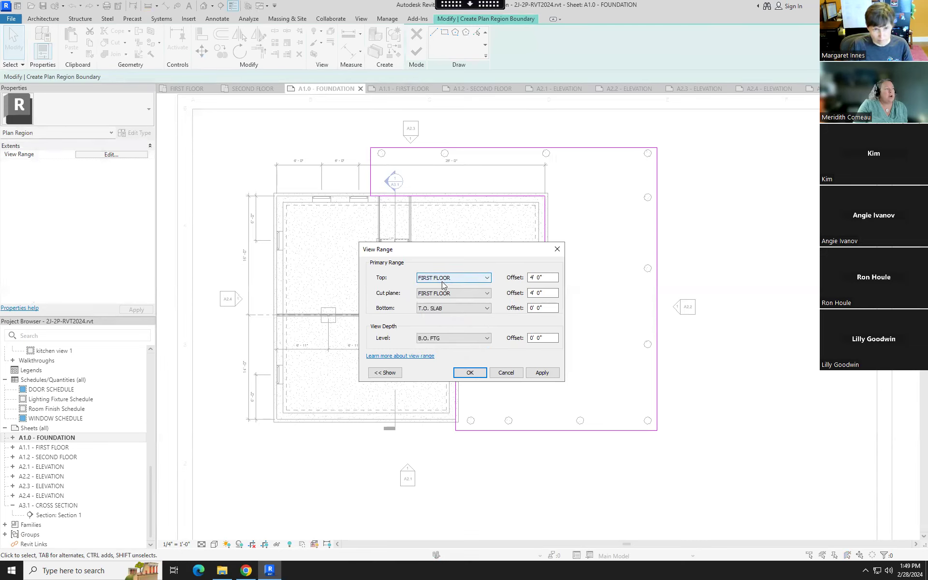
pyautogui.click(437, 310)
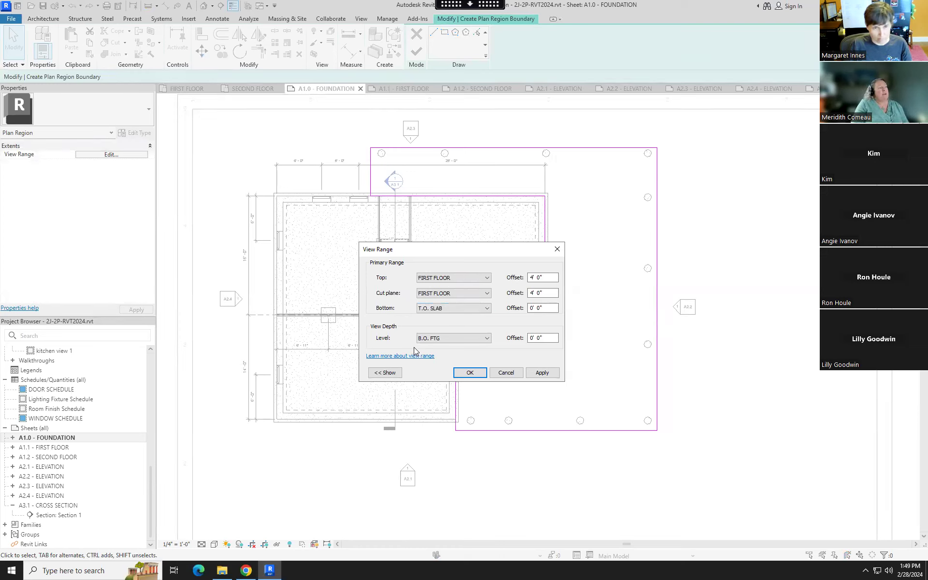
pyautogui.click(442, 340)
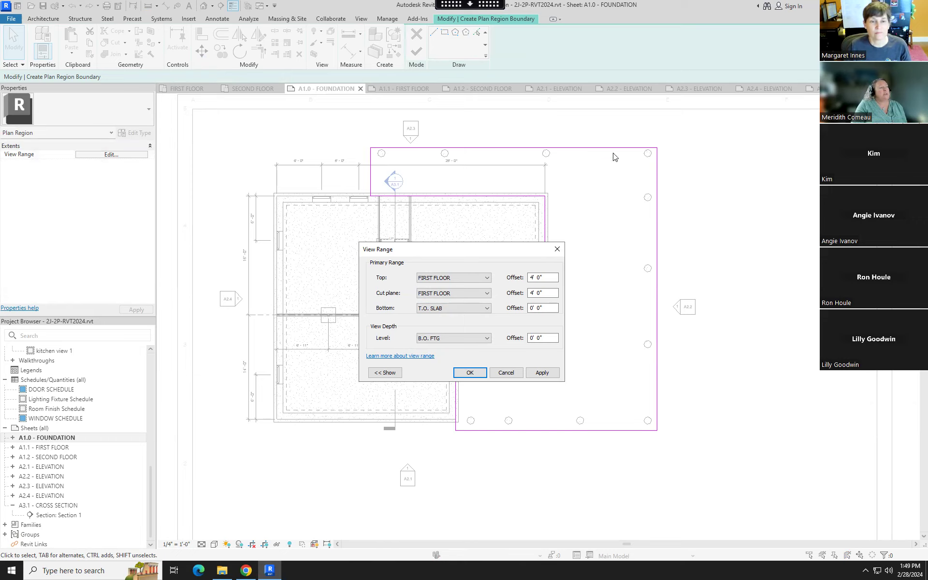
pyautogui.click(538, 377)
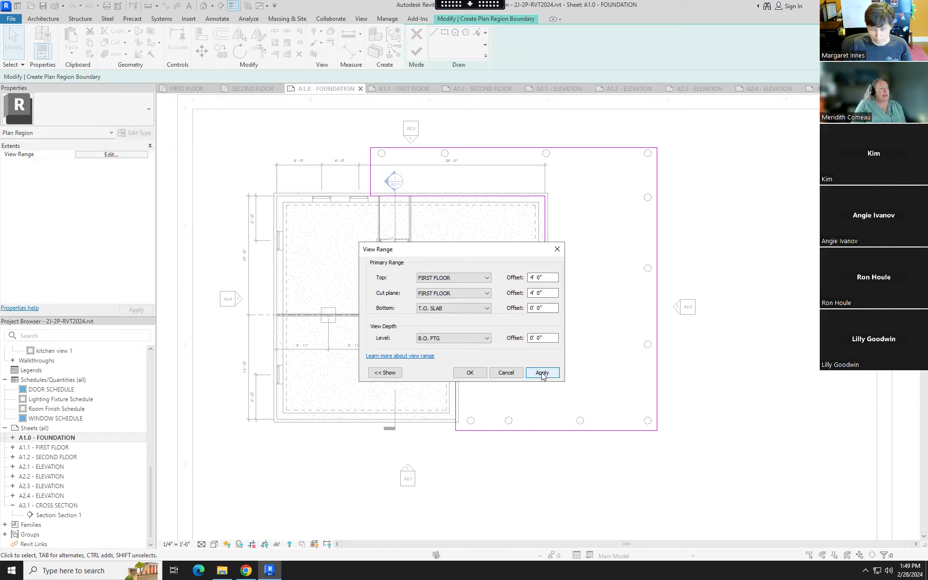
pyautogui.click(470, 373)
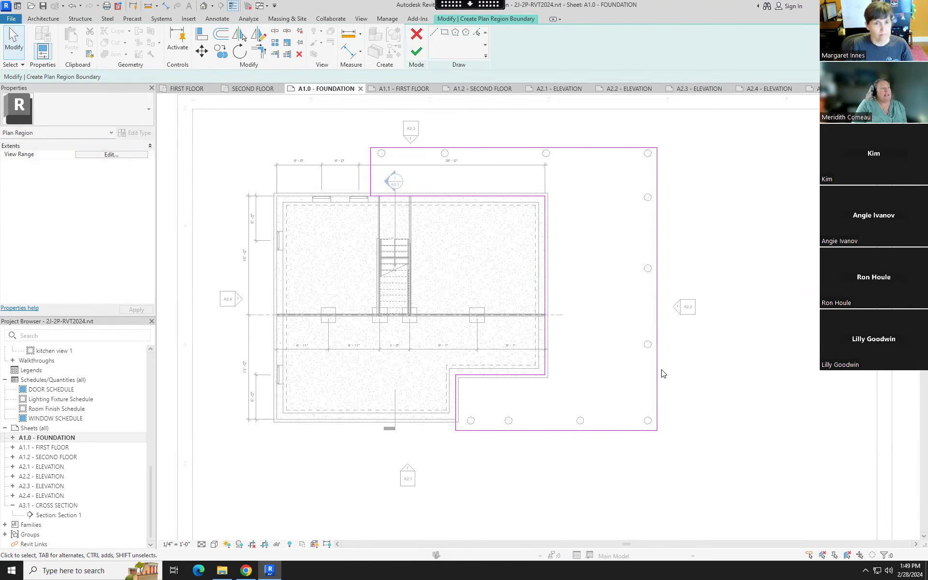
# Finish the plan region and examine its dashed boundary around the deck corner near the section marker
pyautogui.click(416, 51)
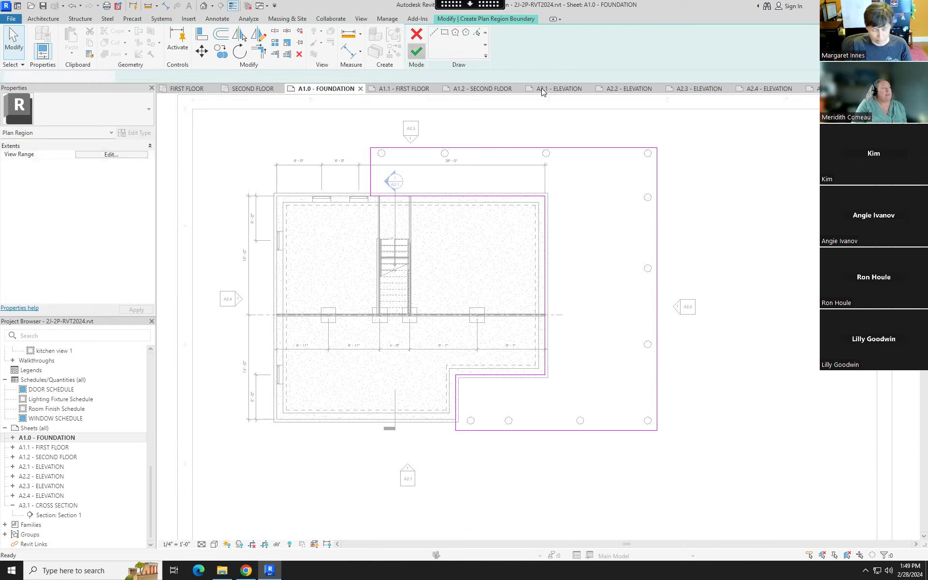
pyautogui.click(793, 208)
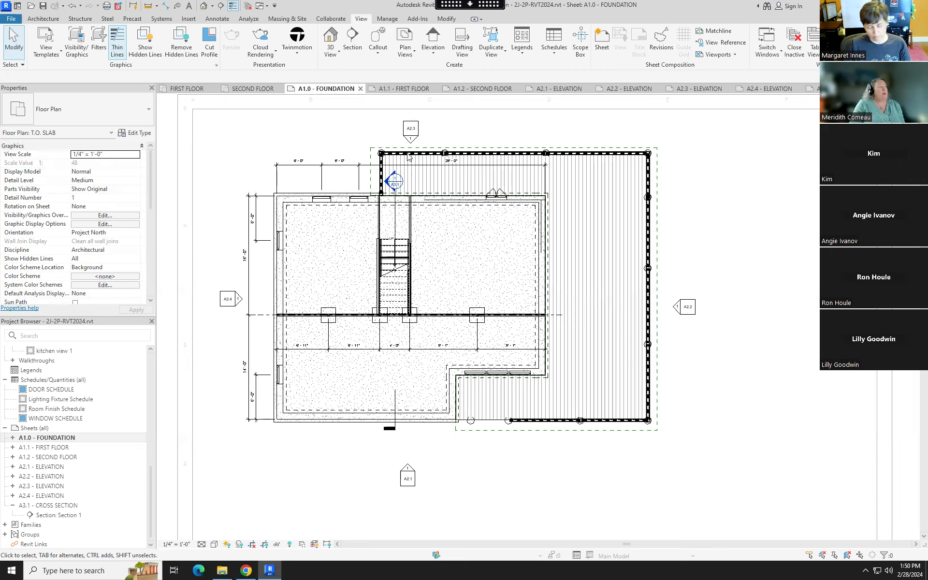
pyautogui.scroll(2, 379, 152)
pyautogui.scroll(5, 356, 147)
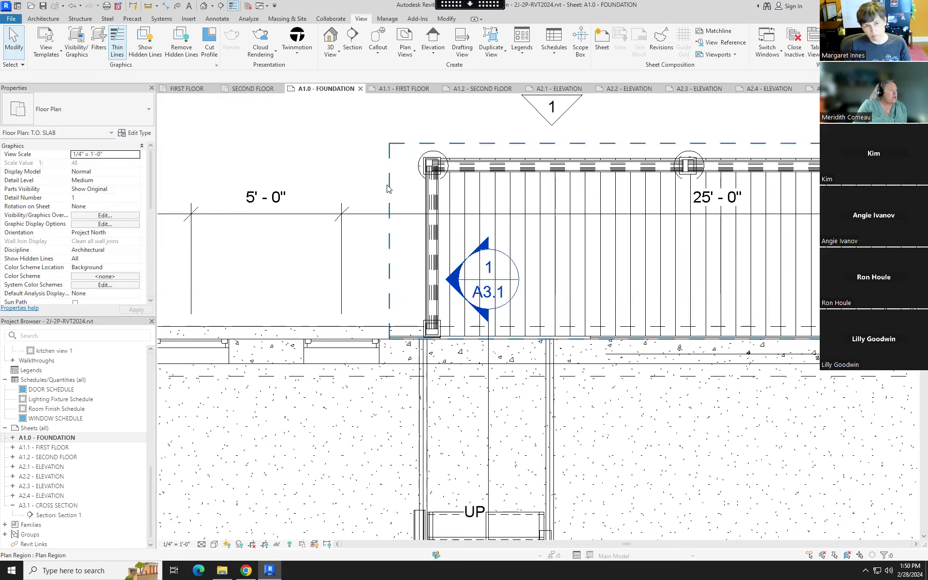
pyautogui.scroll(-2, 766, 289)
pyautogui.scroll(-4, 722, 276)
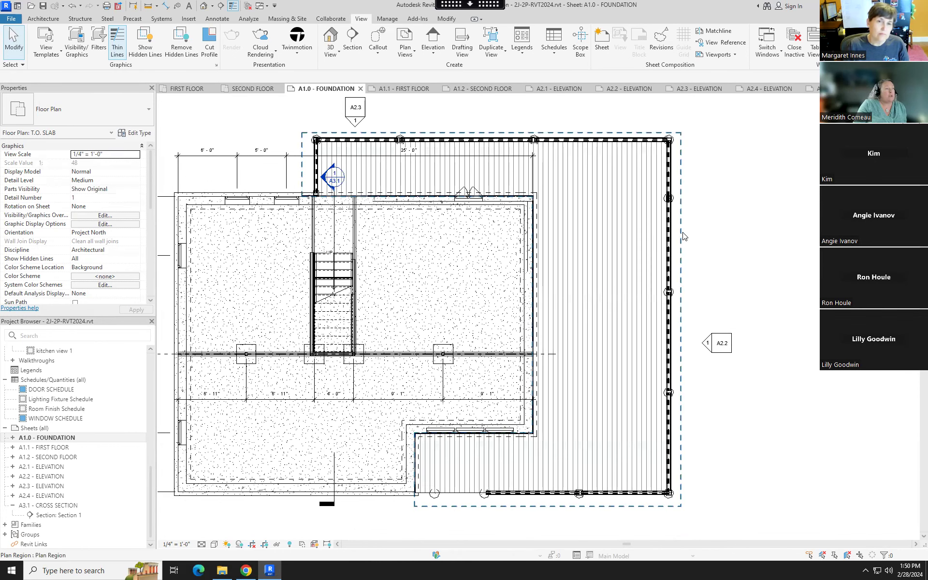
# Reopen the plan region's view range and apply 5' offsets to both the top and the cut plane
pyautogui.click(683, 237)
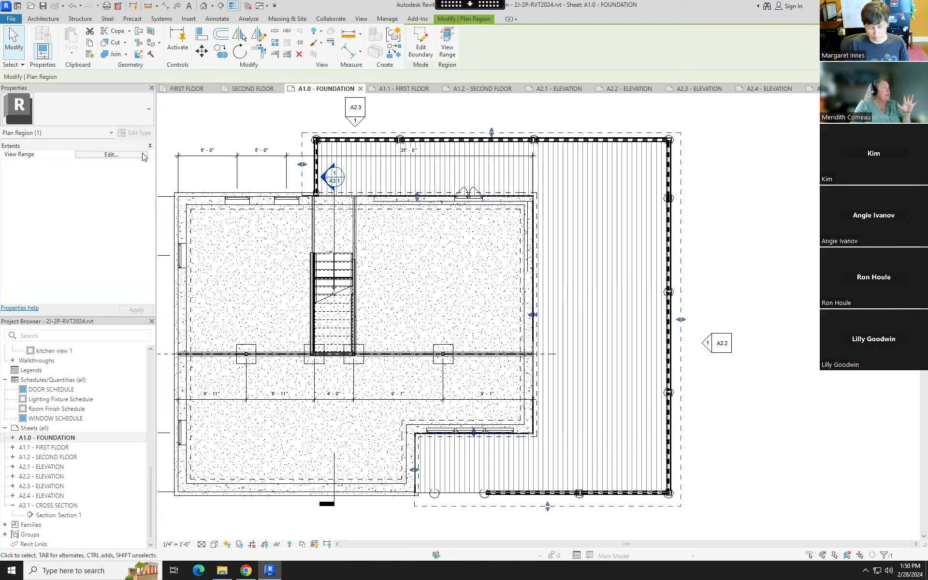
pyautogui.click(108, 155)
pyautogui.moveTo(528, 255); pyautogui.dragTo(276, 197)
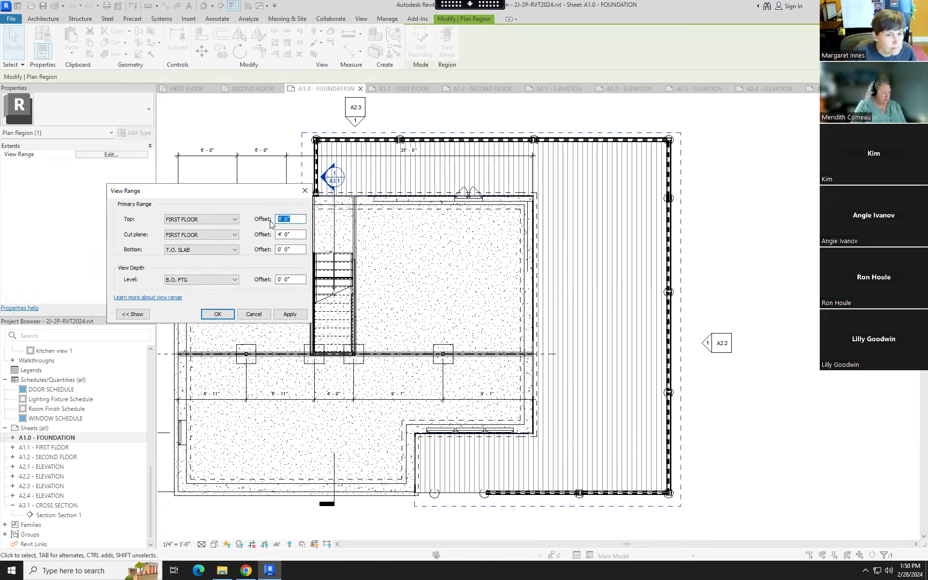
pyautogui.write('5')
pyautogui.press('Tab')
pyautogui.write('5')
pyautogui.click(302, 314)
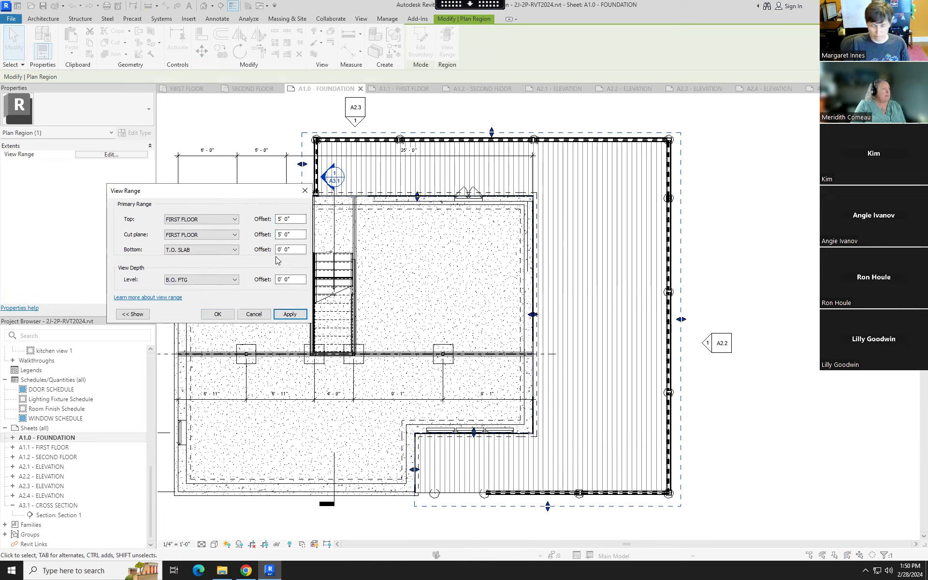
# Apply 6' offsets to both the top and the cut plane of the plan region
pyautogui.click(290, 219)
pyautogui.write('6')
pyautogui.press('Tab')
pyautogui.write('6')
pyautogui.click(292, 314)
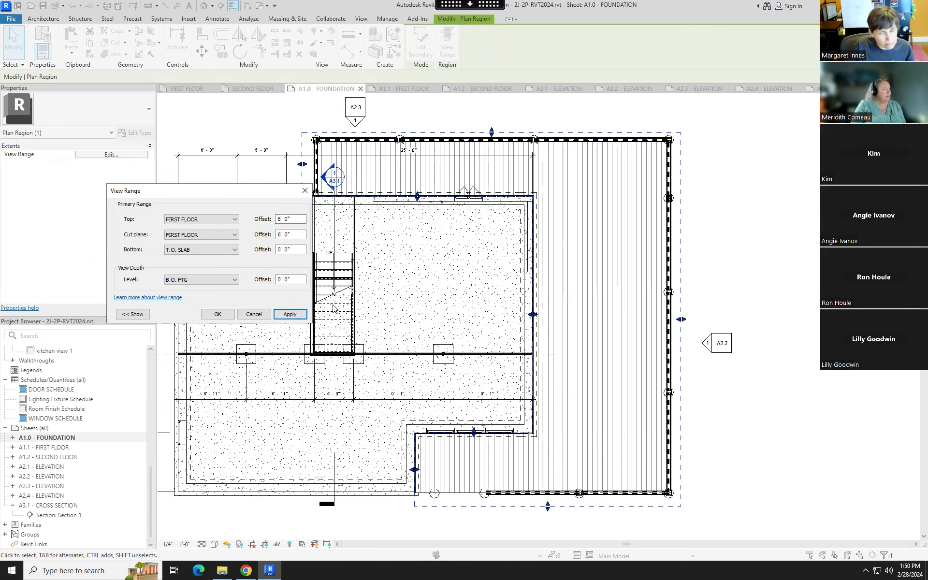
# Raise the plan region's top and cut plane offsets to 7' and apply them
pyautogui.doubleClick(300, 221)
pyautogui.write('7')
pyautogui.press('Tab')
pyautogui.write('7')
pyautogui.click(300, 318)
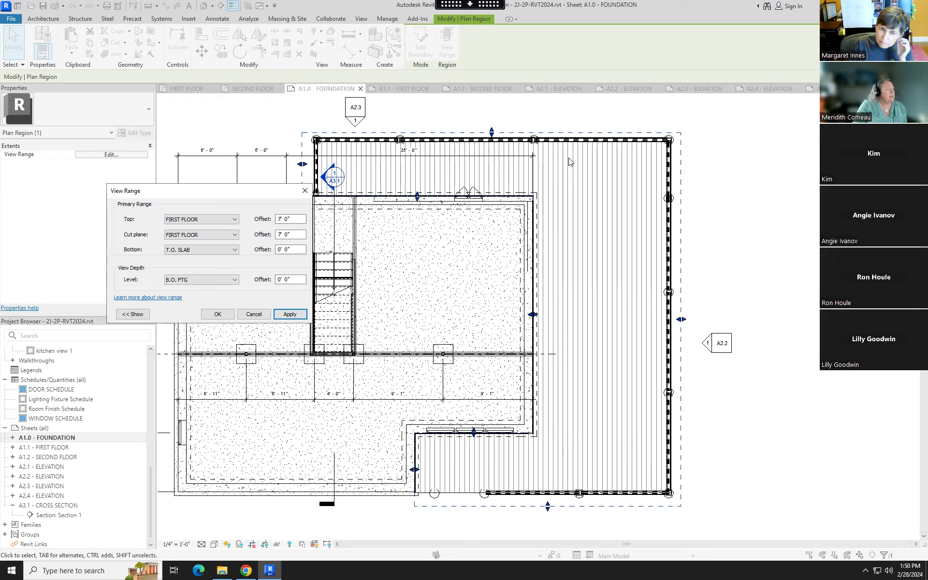
# Lower the plan region's cut plane and top offsets to 1', accept the view range, and deselect the region
pyautogui.doubleClick(295, 218)
pyautogui.doubleClick(289, 234)
pyautogui.write('1')
pyautogui.hotkey('shift', 'Tab')
pyautogui.hotkey('shift', 'Tab')
pyautogui.write('1')
pyautogui.click(290, 314)
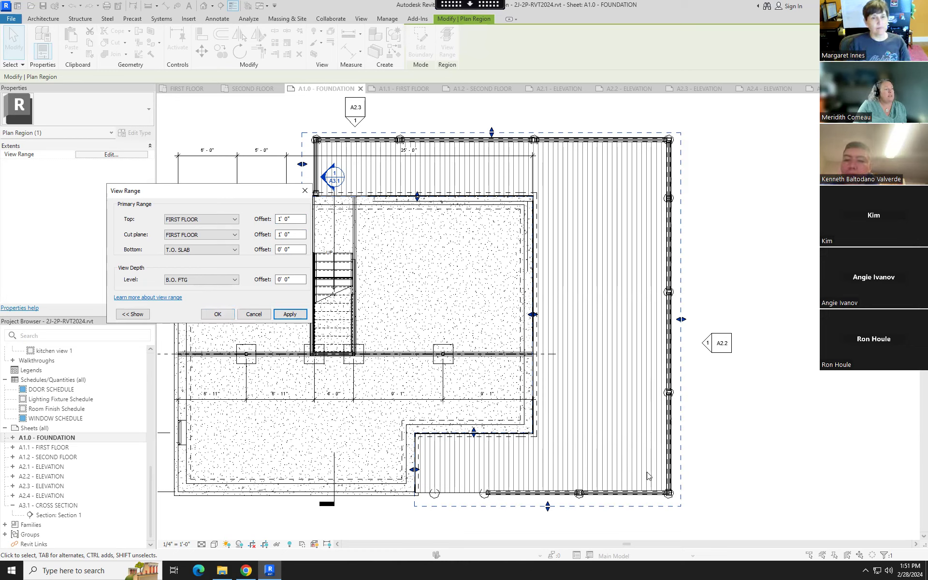
pyautogui.click(225, 318)
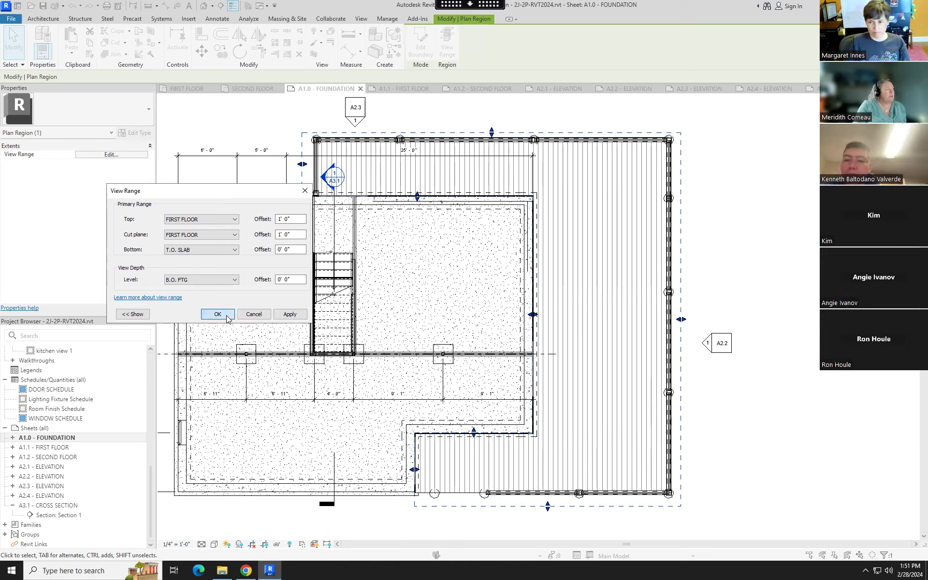
pyautogui.click(721, 163)
pyautogui.scroll(-2, 485, 300)
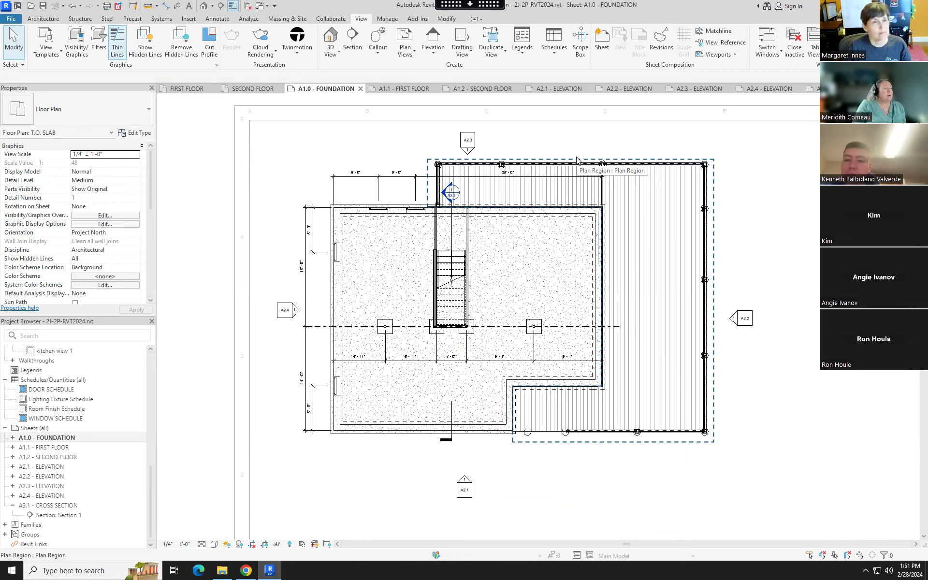
# Override the deck floor's graphics by element in the foundation view so that it displays in halftone
pyautogui.click(488, 189)
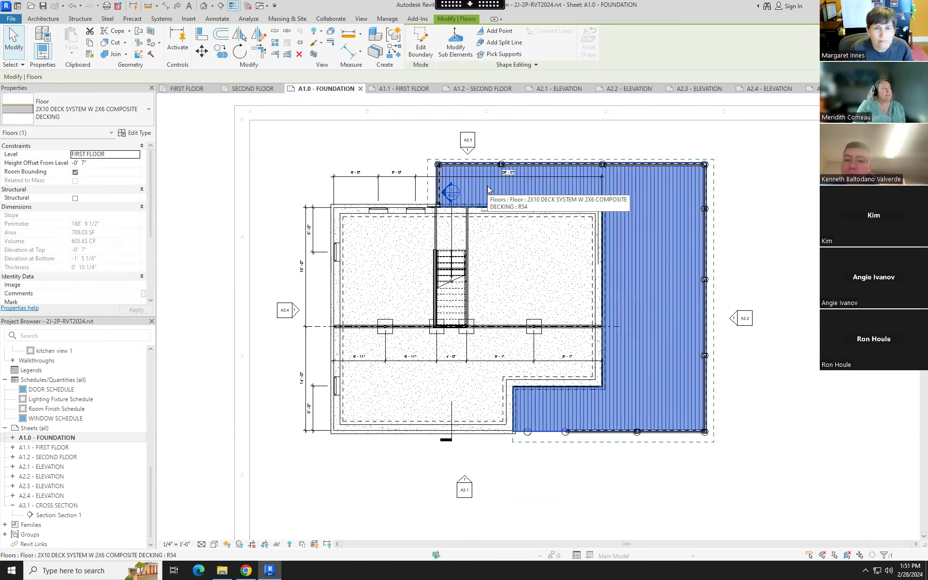
pyautogui.rightClick(487, 186)
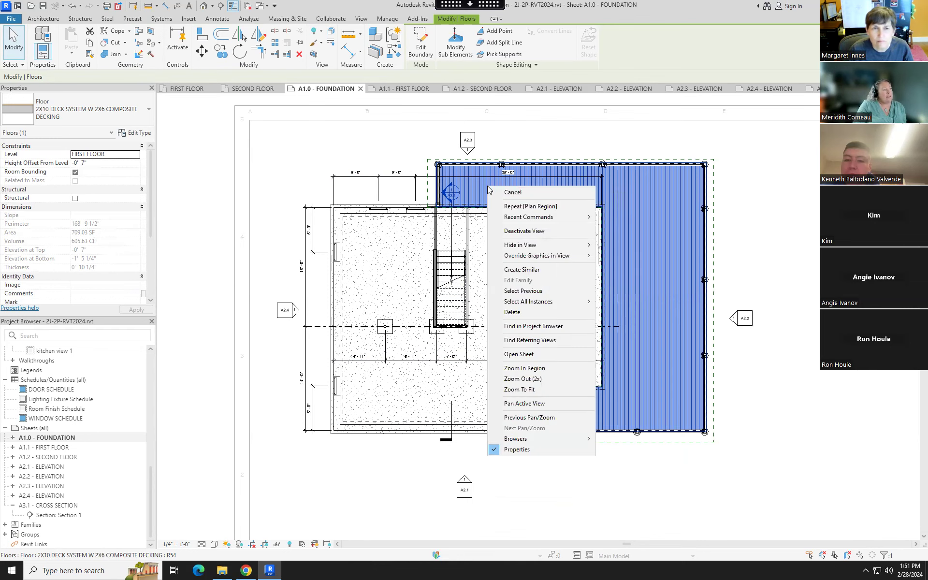
pyautogui.moveTo(565, 256)
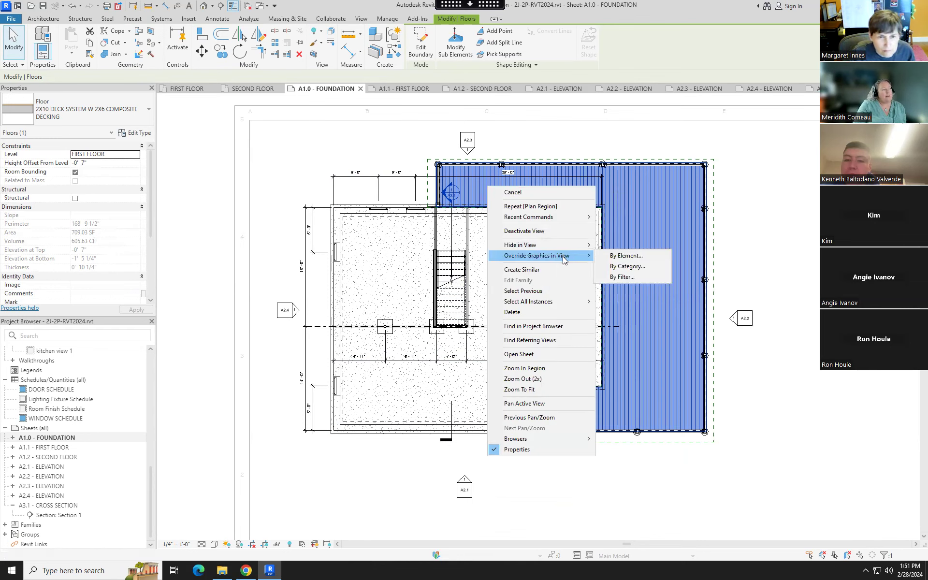
pyautogui.click(626, 256)
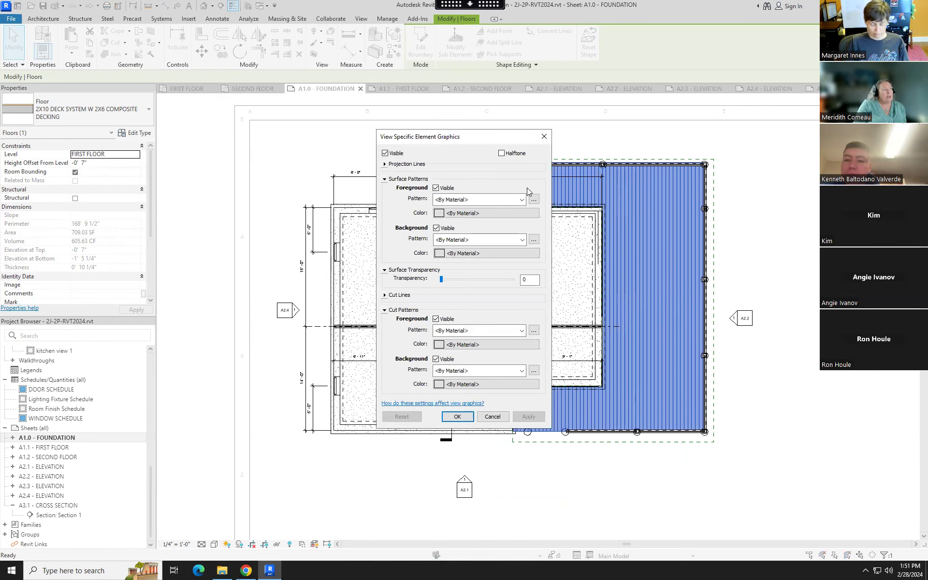
pyautogui.click(502, 153)
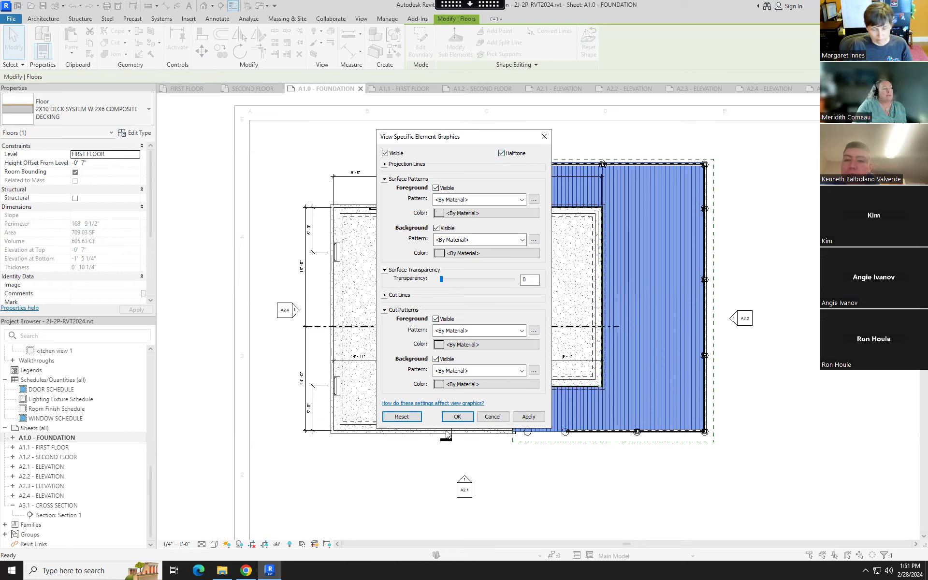
pyautogui.click(528, 416)
pyautogui.click(458, 417)
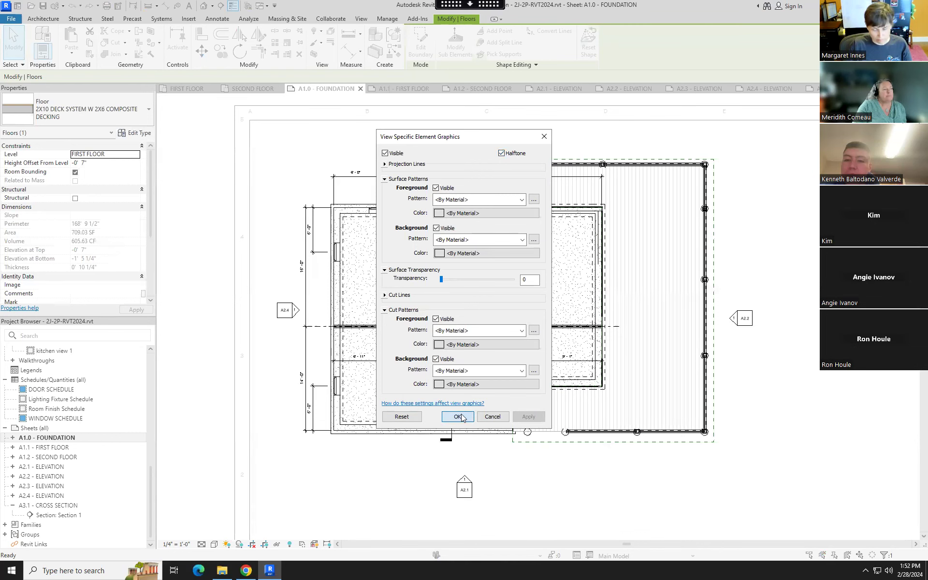
pyautogui.click(793, 273)
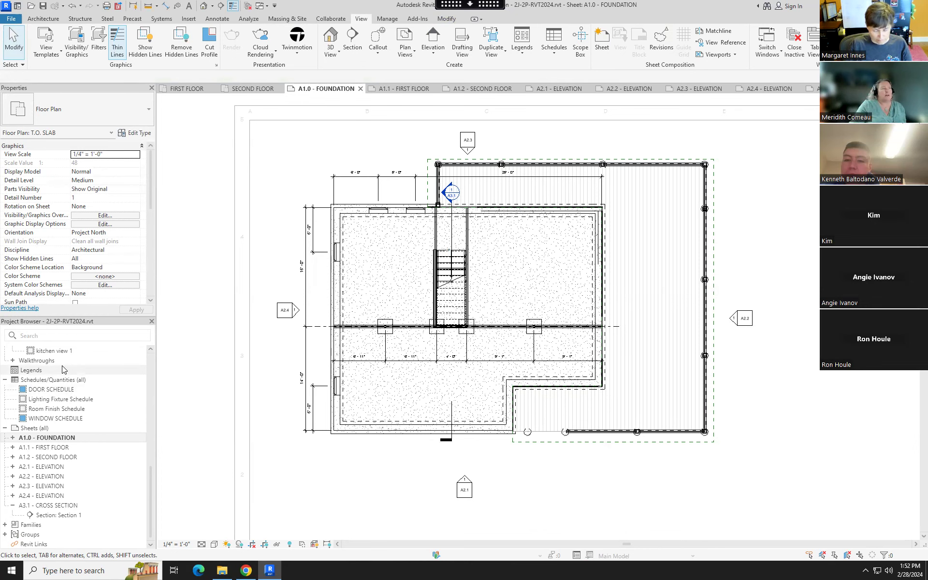
# Override all ten deck railing segments by element in the foundation view so that they display in halftone
pyautogui.scroll(3, 494, 138)
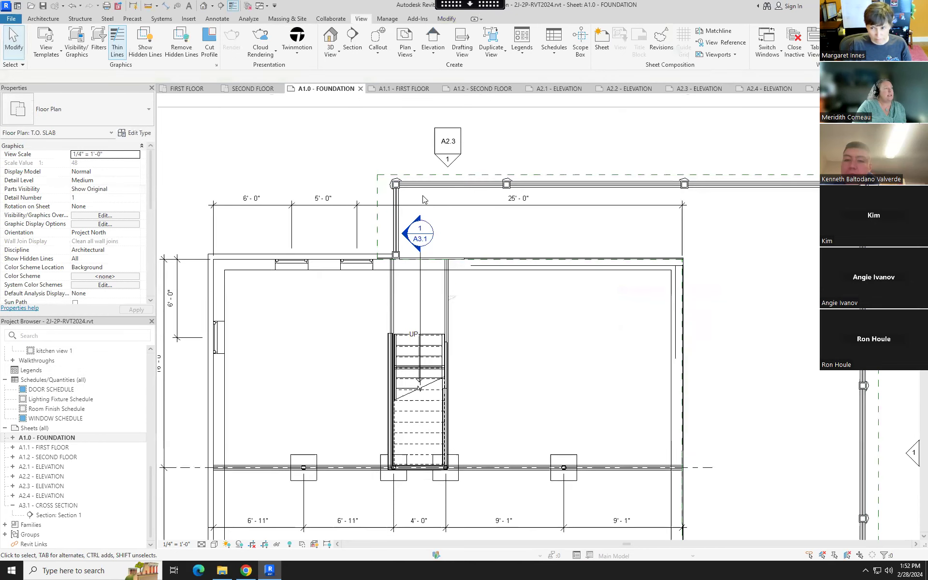
pyautogui.click(397, 215)
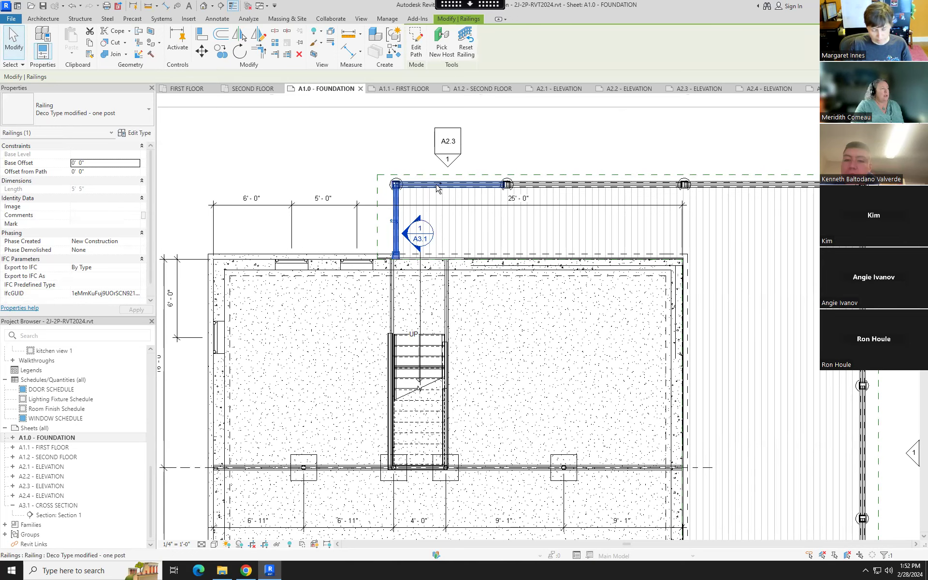
pyautogui.keyDown('ctrl'); pyautogui.click(454, 184); pyautogui.keyUp('ctrl')
pyautogui.keyDown('ctrl'); pyautogui.click(605, 184); pyautogui.keyUp('ctrl')
pyautogui.keyDown('ctrl'); pyautogui.click(751, 185); pyautogui.keyUp('ctrl')
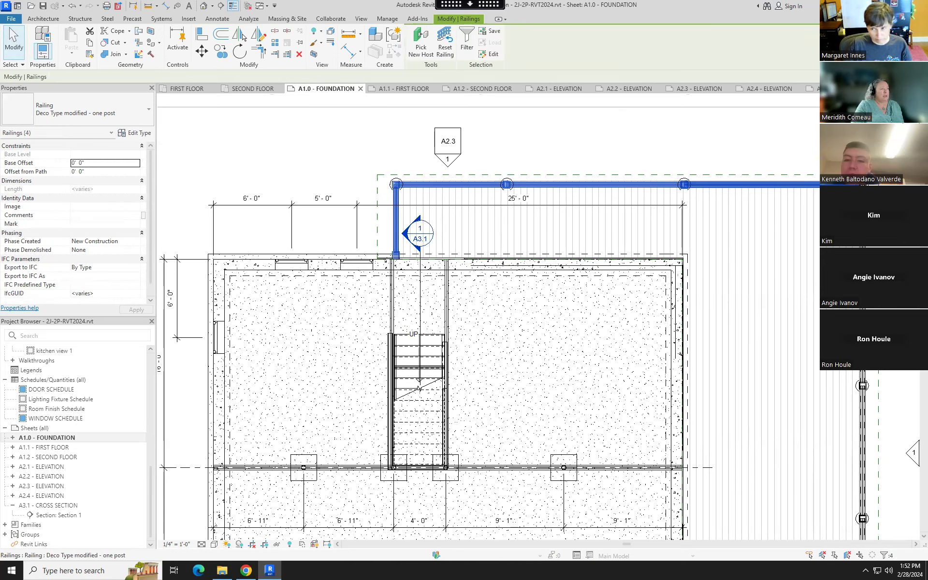
pyautogui.keyDown('ctrl'); pyautogui.click(851, 184); pyautogui.keyUp('ctrl')
pyautogui.moveTo(863, 376); pyautogui.dragTo(725, 202, button='middle')
pyautogui.keyDown('ctrl'); pyautogui.click(725, 276); pyautogui.keyUp('ctrl')
pyautogui.keyDown('ctrl'); pyautogui.click(726, 406); pyautogui.keyUp('ctrl')
pyautogui.keyDown('ctrl'); pyautogui.click(583, 477); pyautogui.keyUp('ctrl')
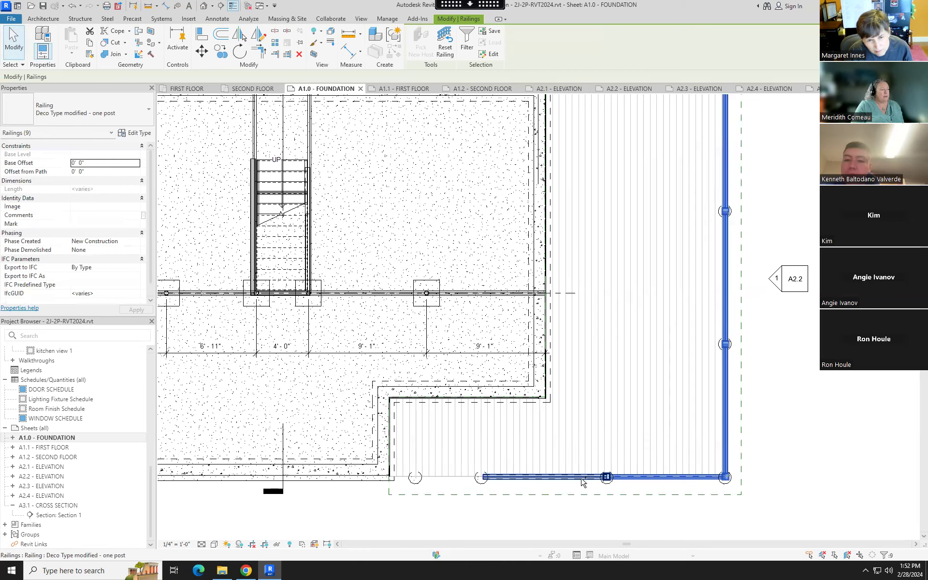
pyautogui.scroll(-4, 683, 380)
pyautogui.keyDown('ctrl'); pyautogui.click(705, 247); pyautogui.keyUp('ctrl')
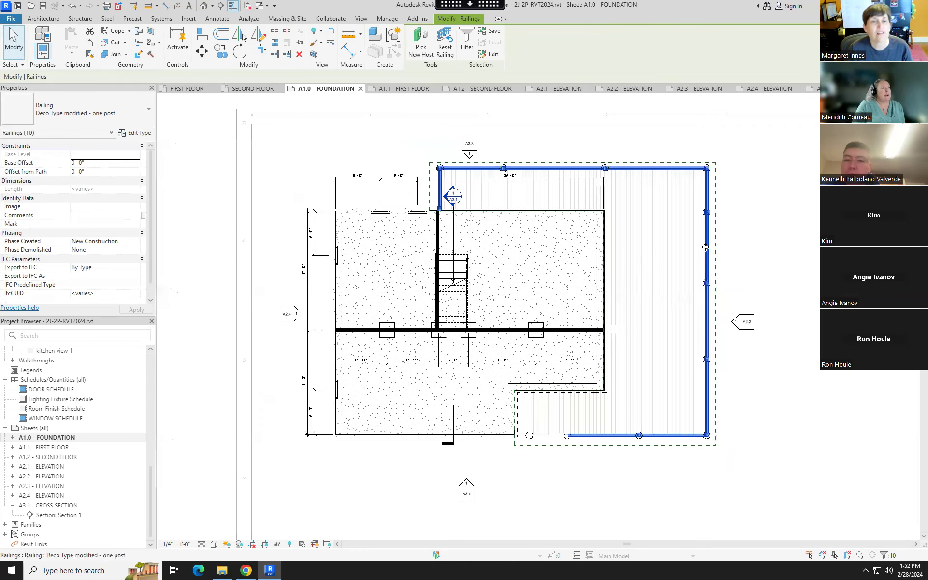
pyautogui.rightClick(705, 247)
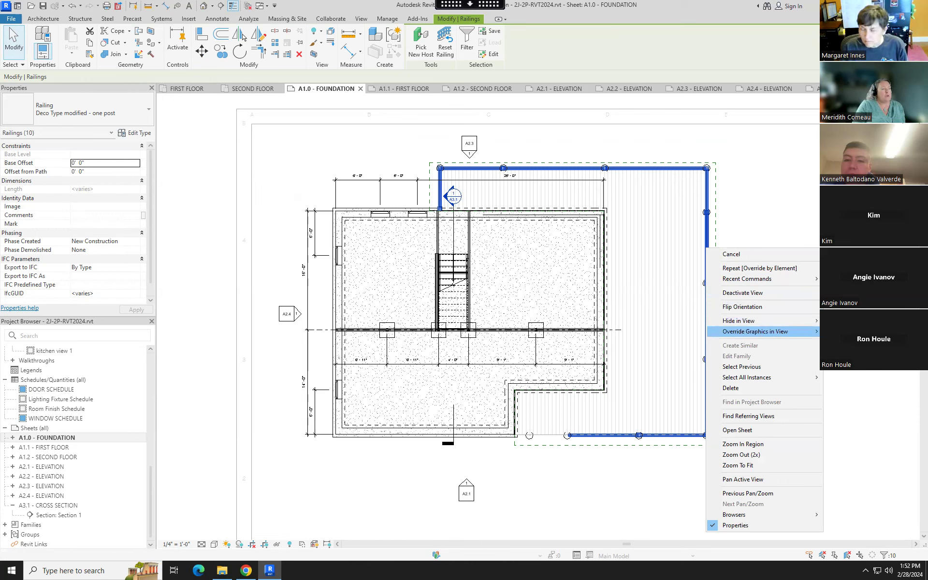
pyautogui.click(850, 332)
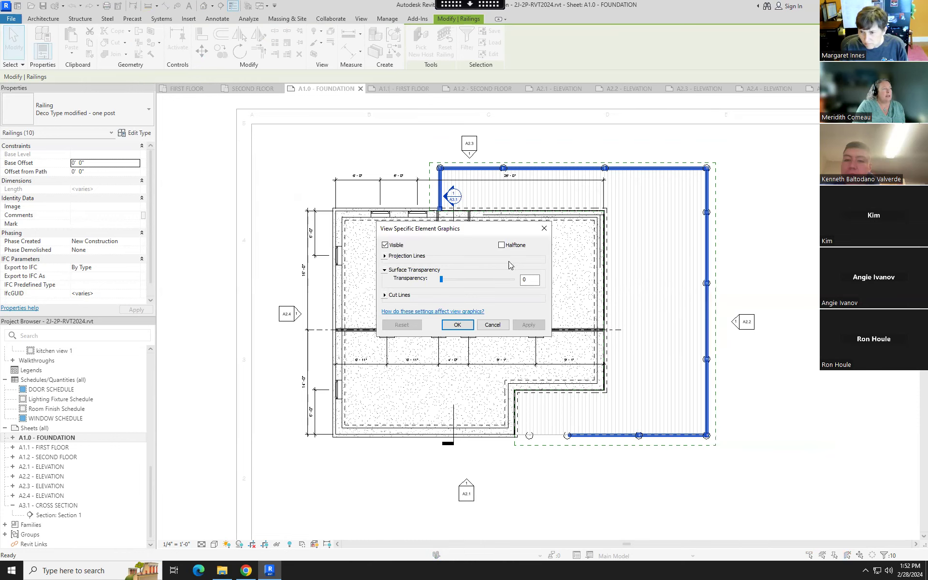
pyautogui.click(501, 245)
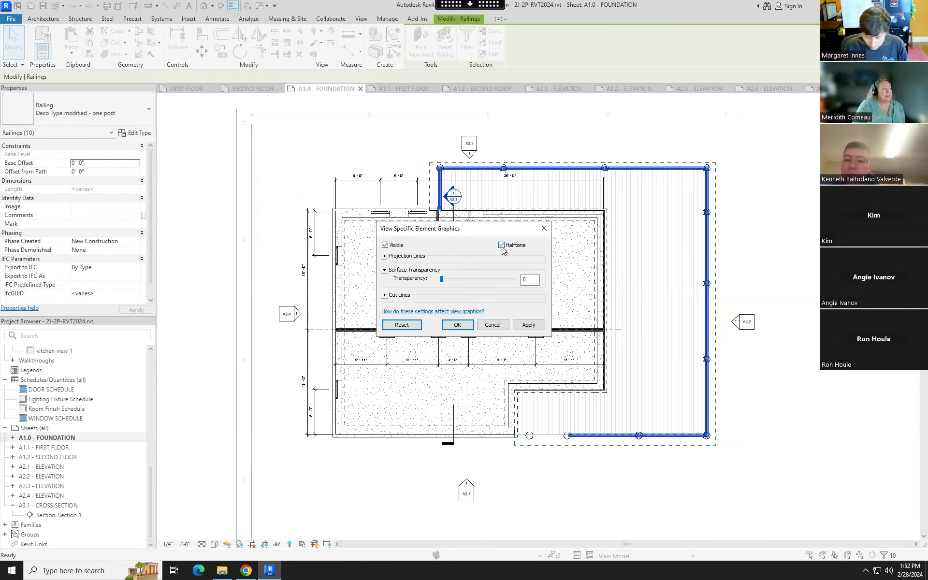
pyautogui.click(529, 325)
pyautogui.click(458, 325)
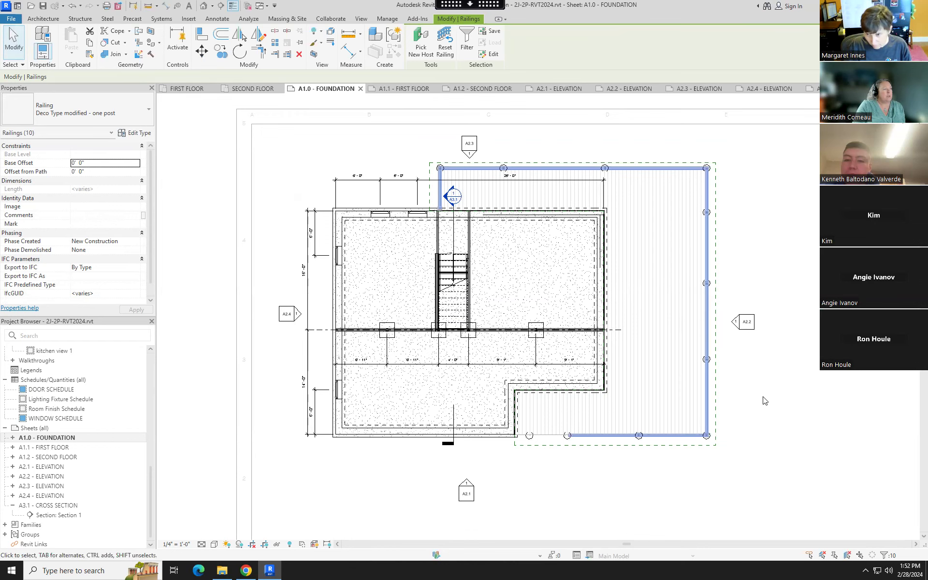
pyautogui.click(203, 234)
pyautogui.scroll(-3, 540, 276)
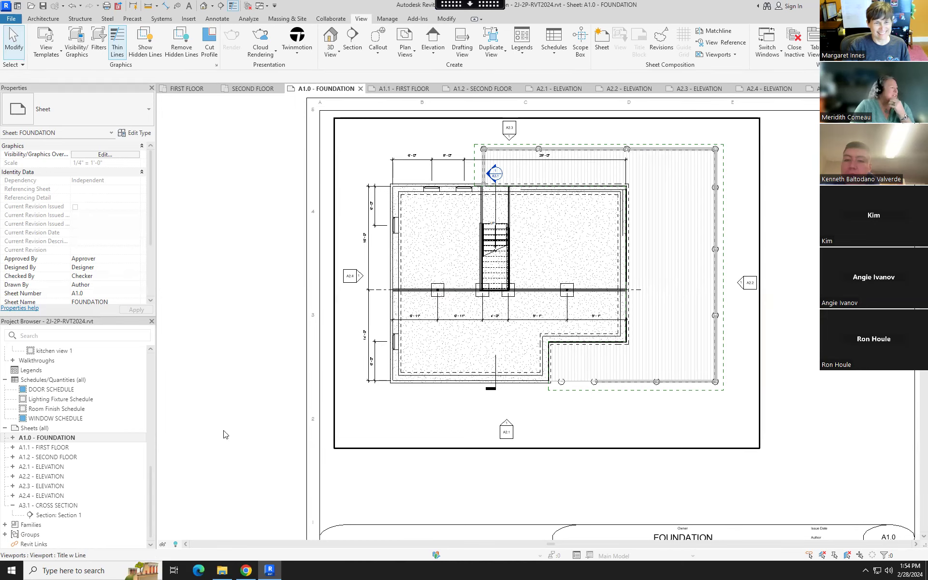
# Open sheet A1.2 - SECOND FLOOR and examine its floor plan
pyautogui.doubleClick(58, 458)
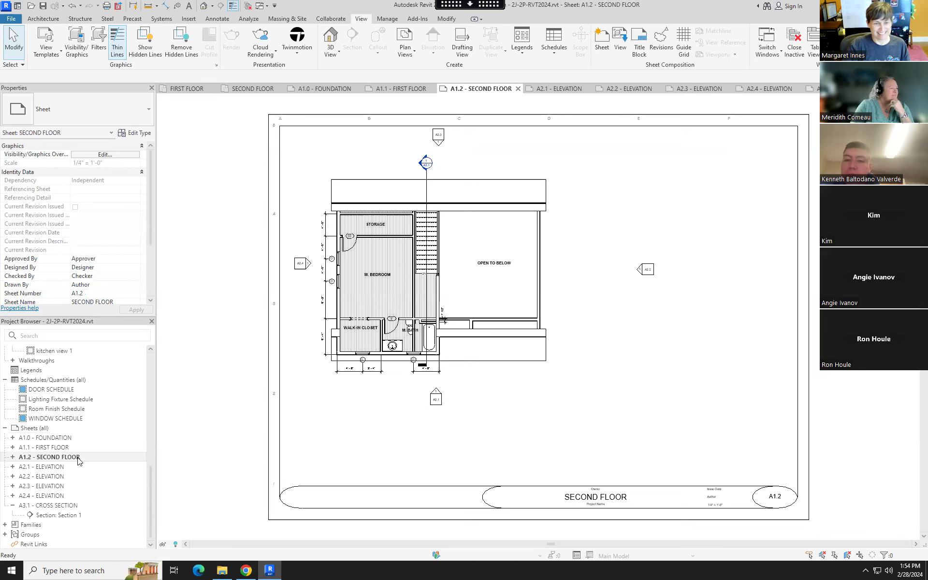
pyautogui.scroll(4, 299, 332)
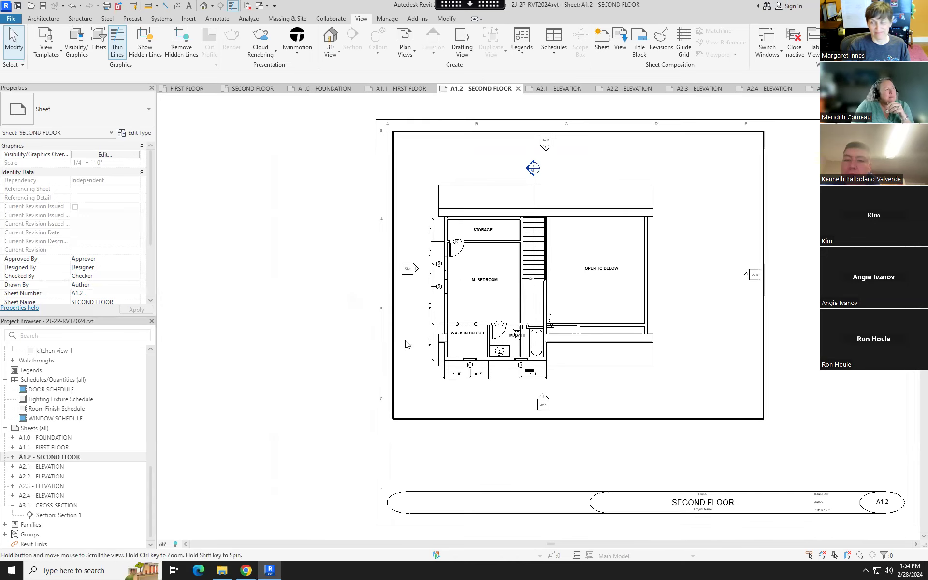
pyautogui.scroll(-1, 730, 445)
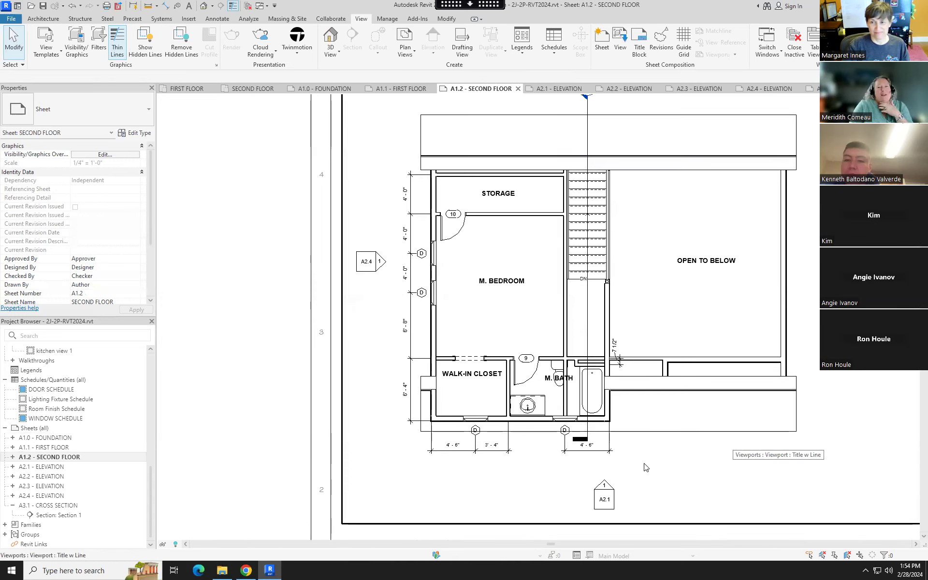
pyautogui.scroll(-1, 647, 465)
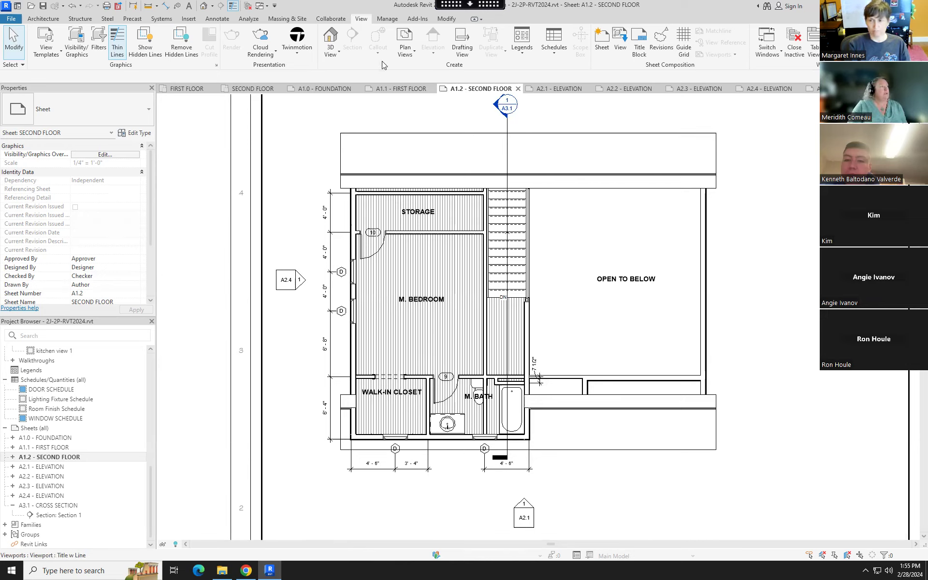
pyautogui.click(406, 54)
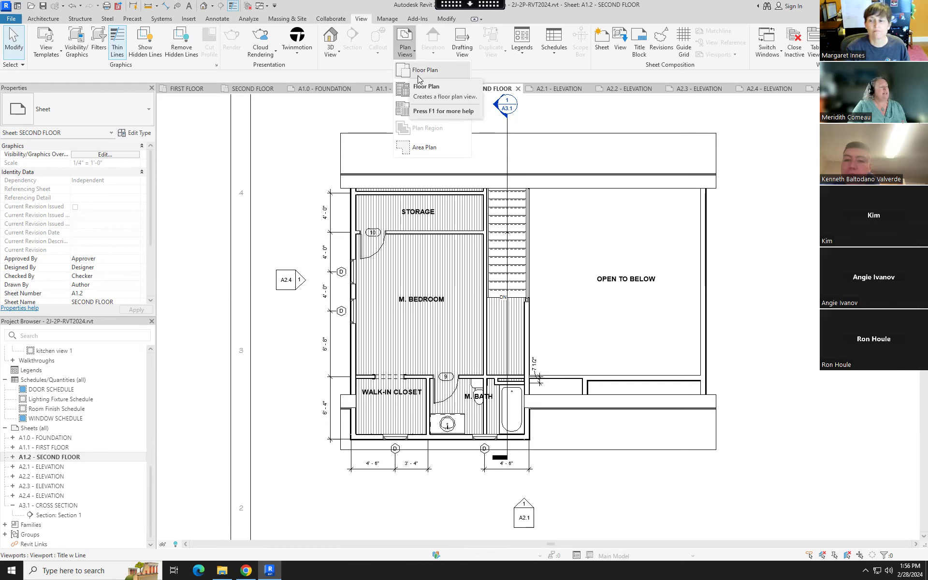
pyautogui.click(150, 463)
pyautogui.click(145, 457)
pyautogui.scroll(10, 152, 452)
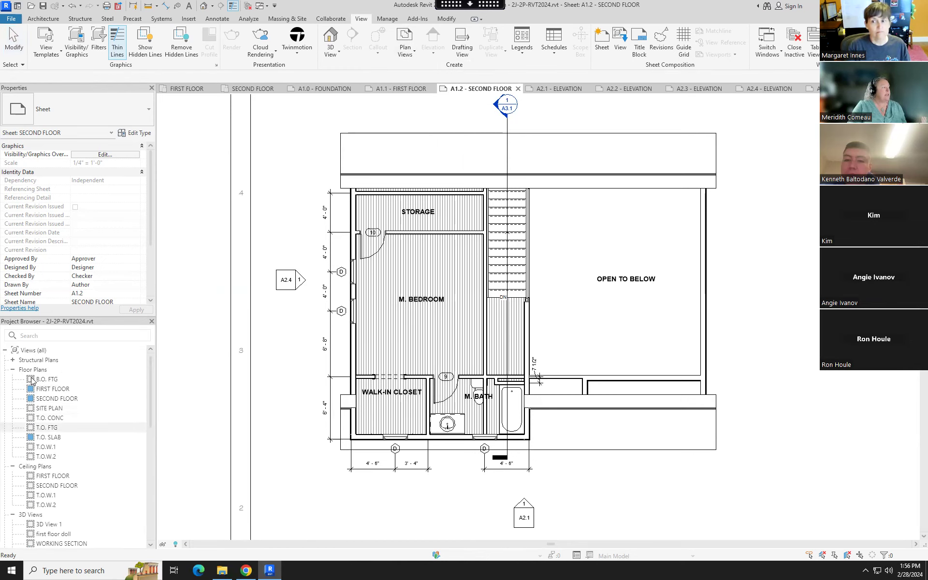
pyautogui.click(405, 53)
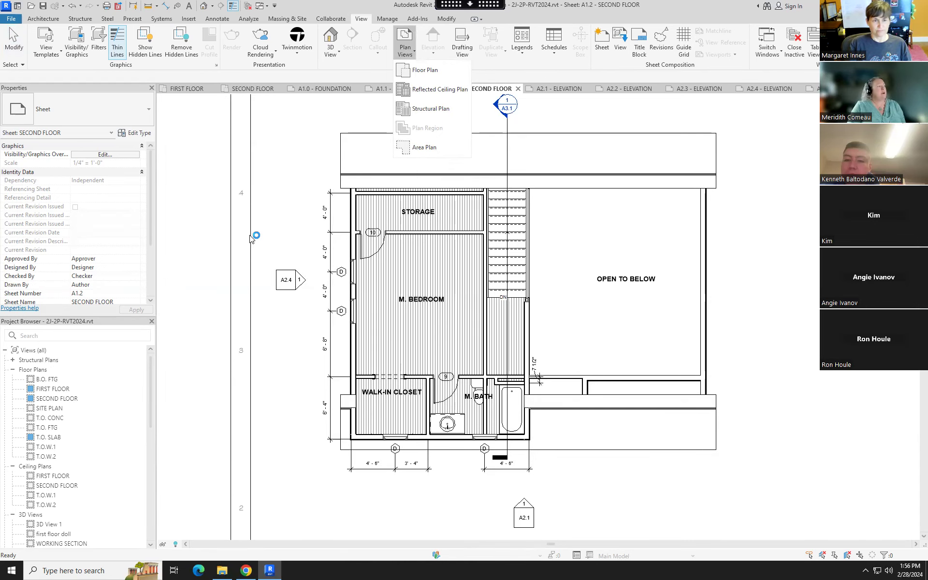
pyautogui.scroll(-3, 249, 237)
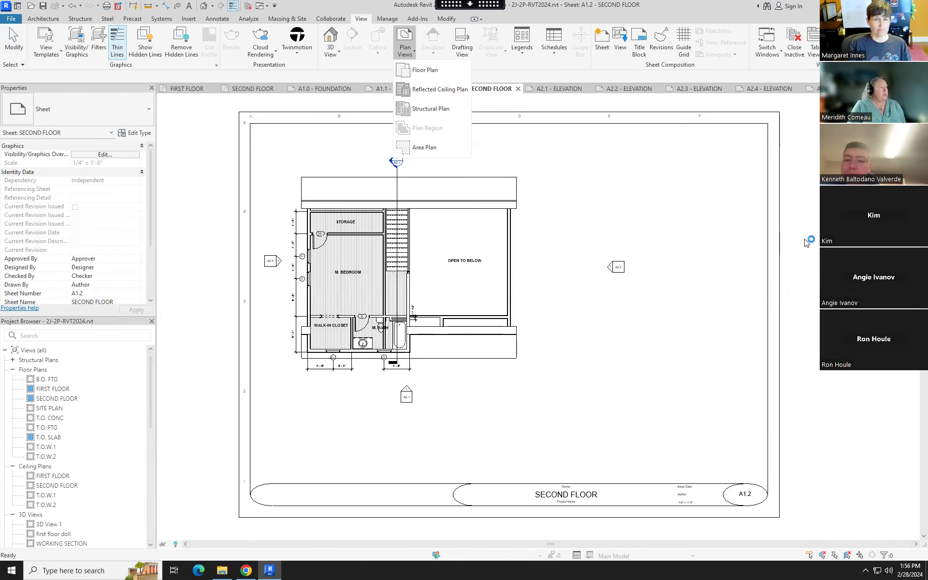
pyautogui.press('Escape')
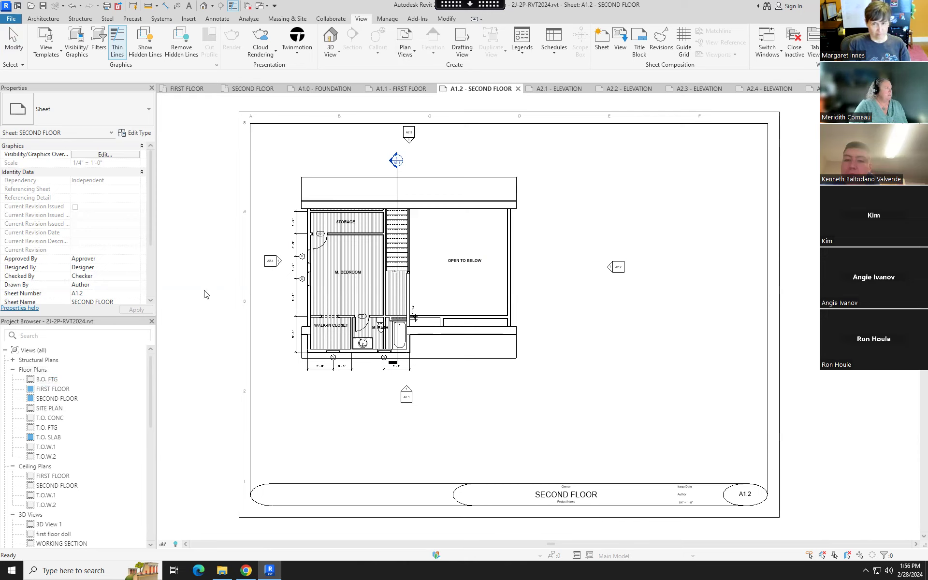
# Save the project
pyautogui.moveTo(152, 372); pyautogui.dragTo(160, 460)
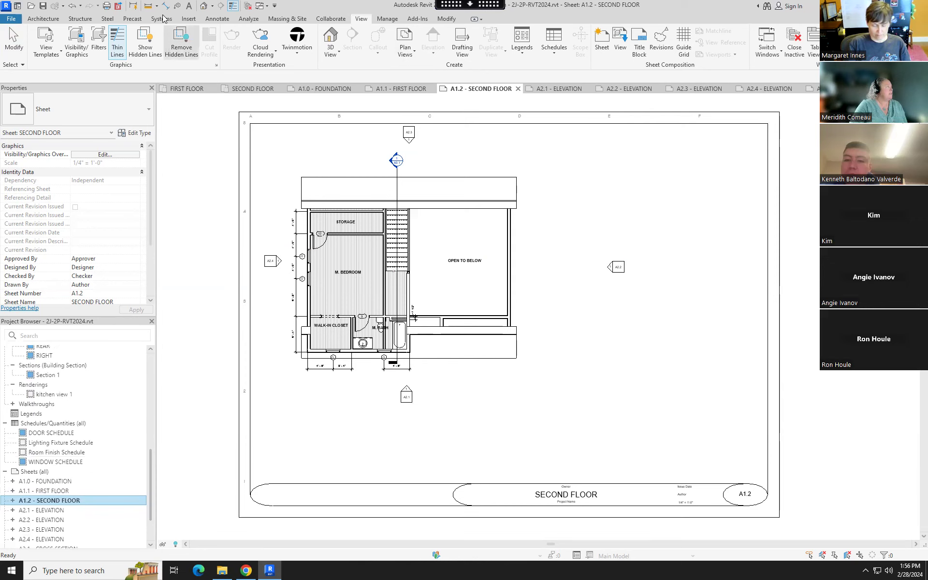
pyautogui.click(43, 8)
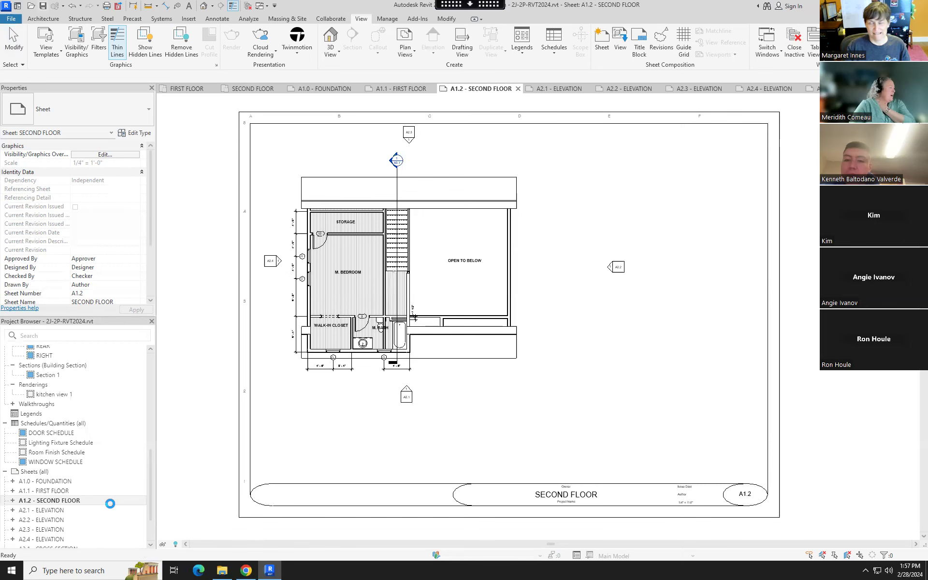
# View sheet A1.1 - FIRST FLOOR, and return to sheet A1.2 - SECOND FLOOR
pyautogui.doubleClick(54, 491)
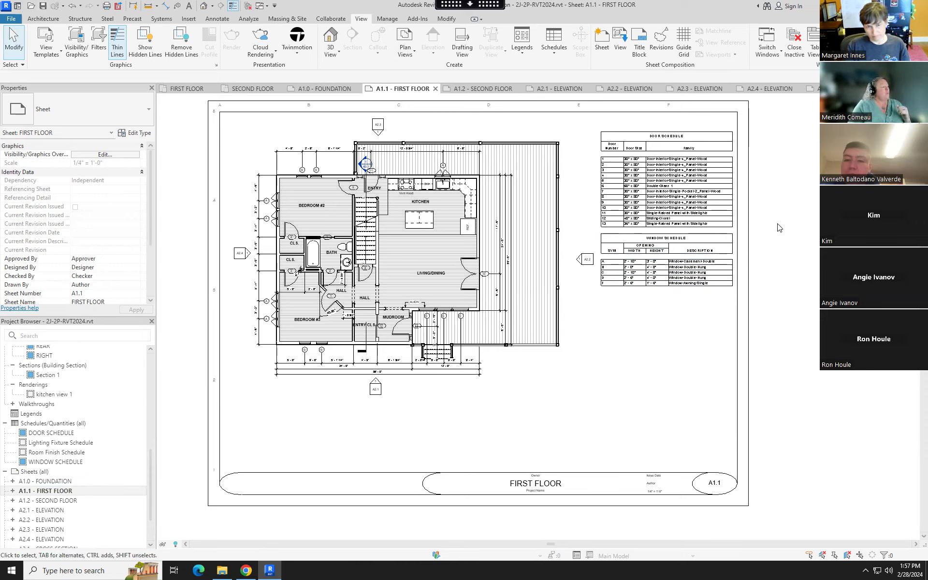
pyautogui.click(67, 501)
pyautogui.doubleClick(67, 501)
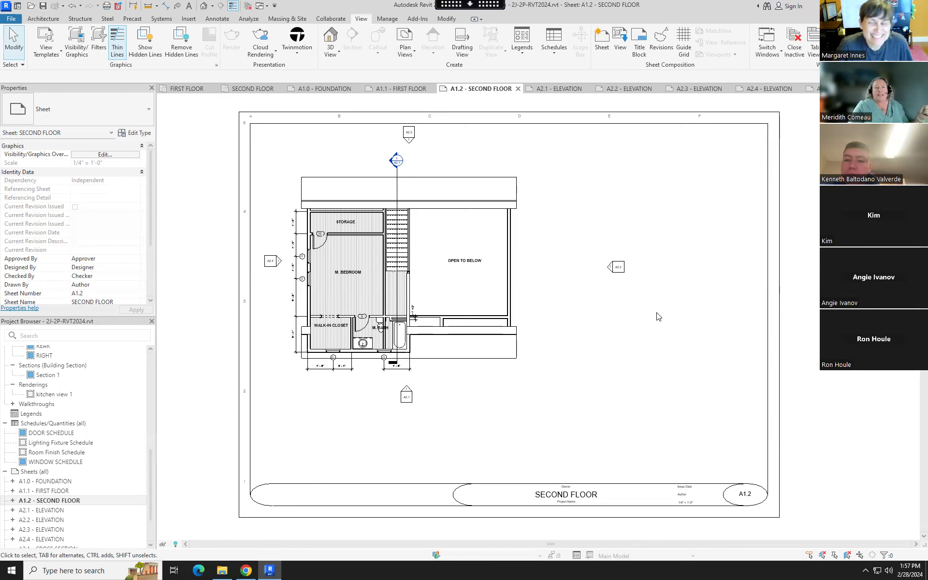
# Open sheet A1.1 - FIRST FLOOR and bring up the DOOR SCHEDULE placed on it in its own schedule view
pyautogui.click(45, 491)
pyautogui.doubleClick(46, 491)
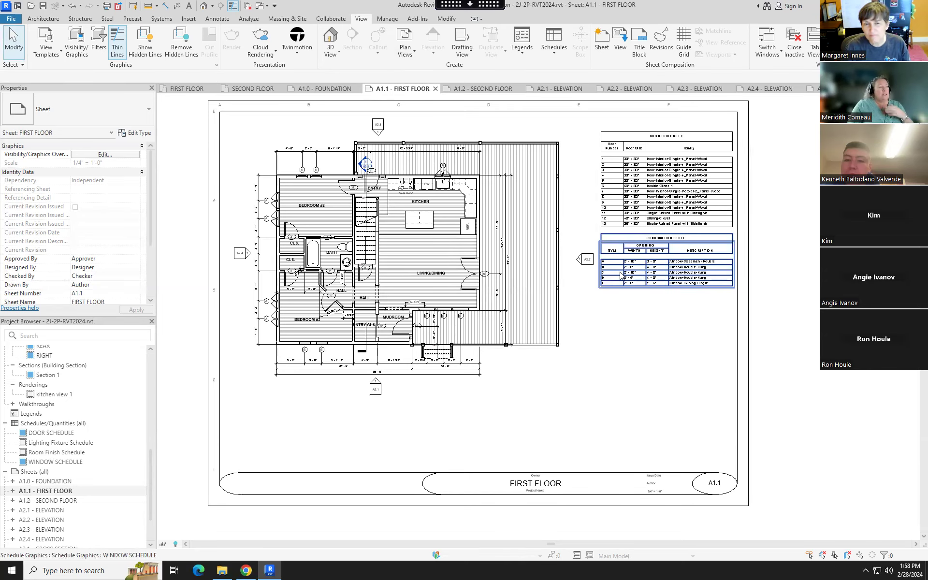
pyautogui.scroll(3, 616, 274)
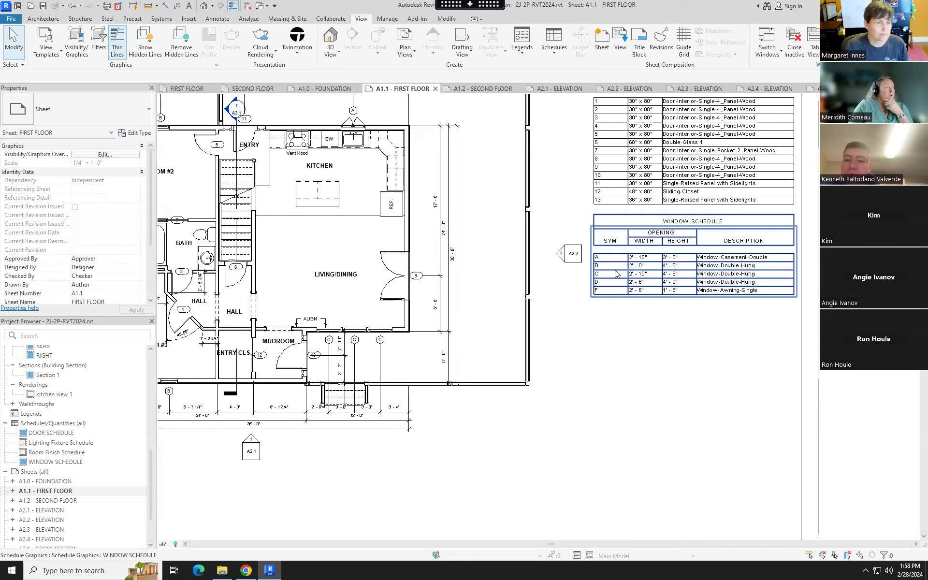
pyautogui.moveTo(640, 209); pyautogui.dragTo(598, 330, button='middle')
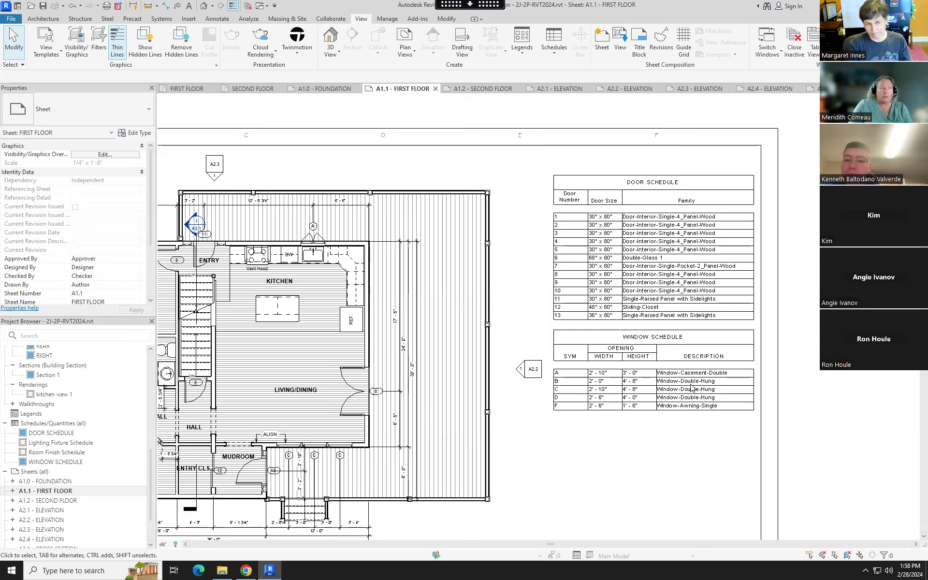
pyautogui.click(654, 217)
pyautogui.click(653, 217)
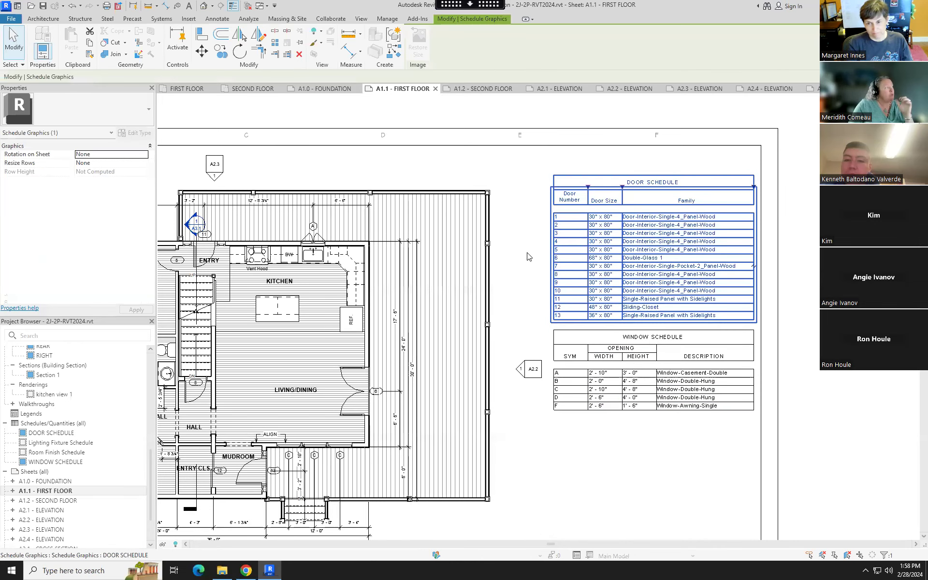
pyautogui.doubleClick(636, 219)
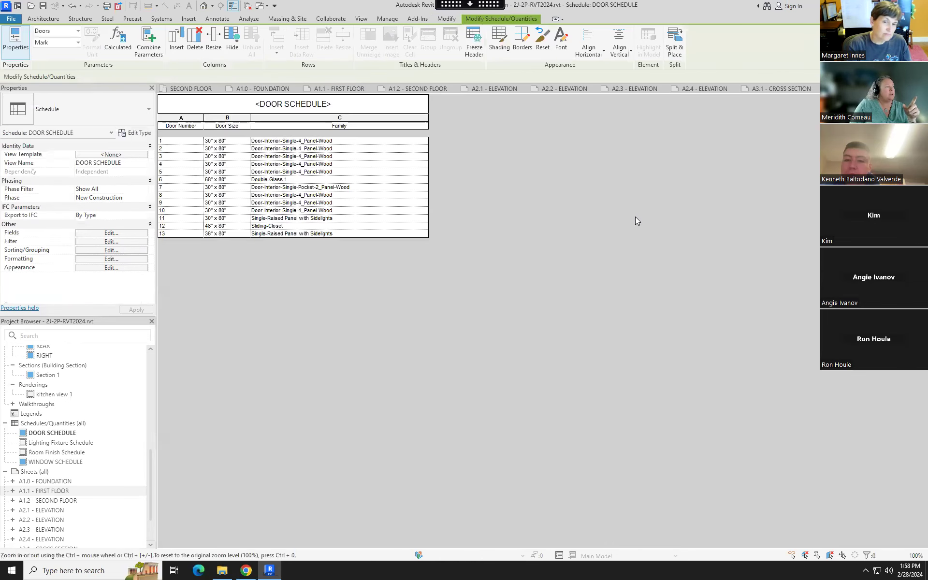
# Examine the Mark field among the door schedule's scheduled fields, and close the field settings without changes
pyautogui.click(118, 233)
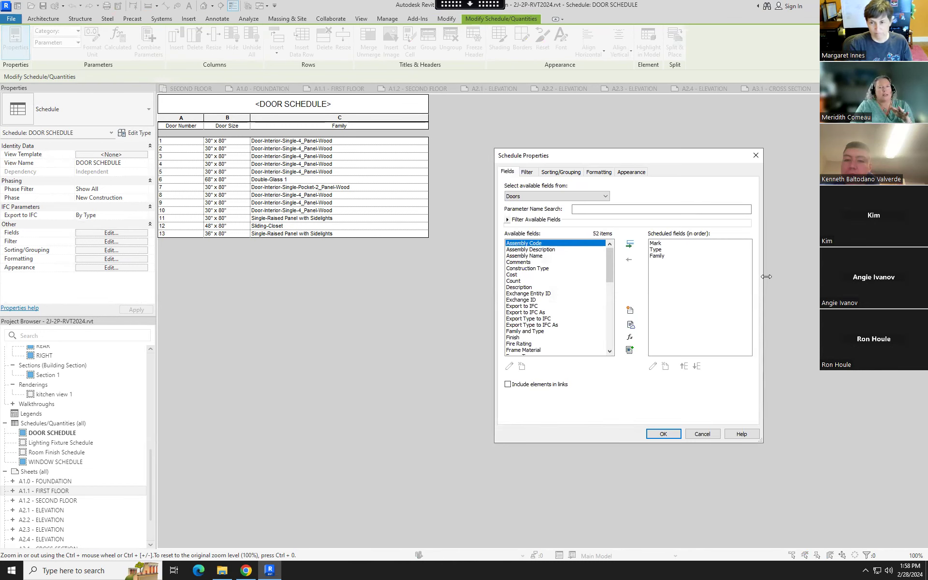
pyautogui.click(655, 243)
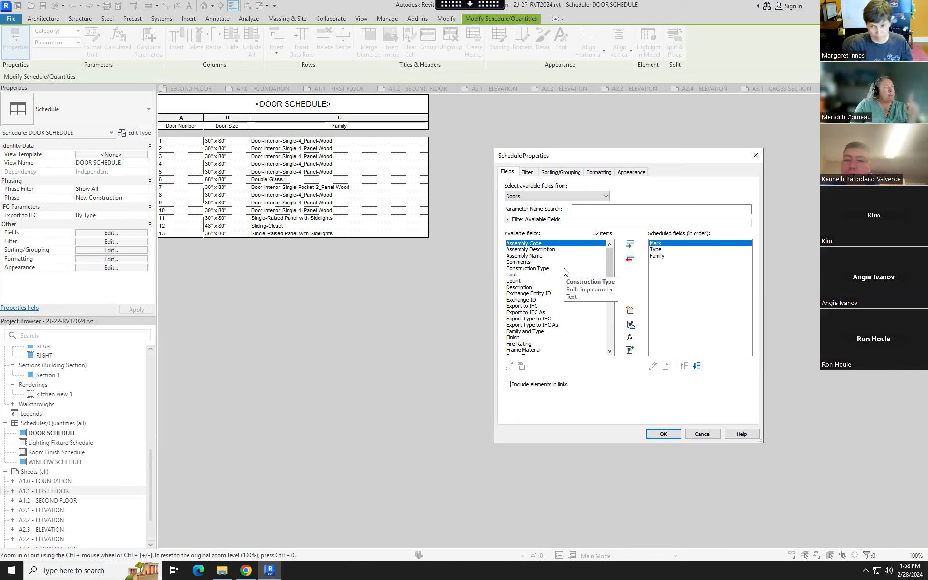
pyautogui.click(703, 434)
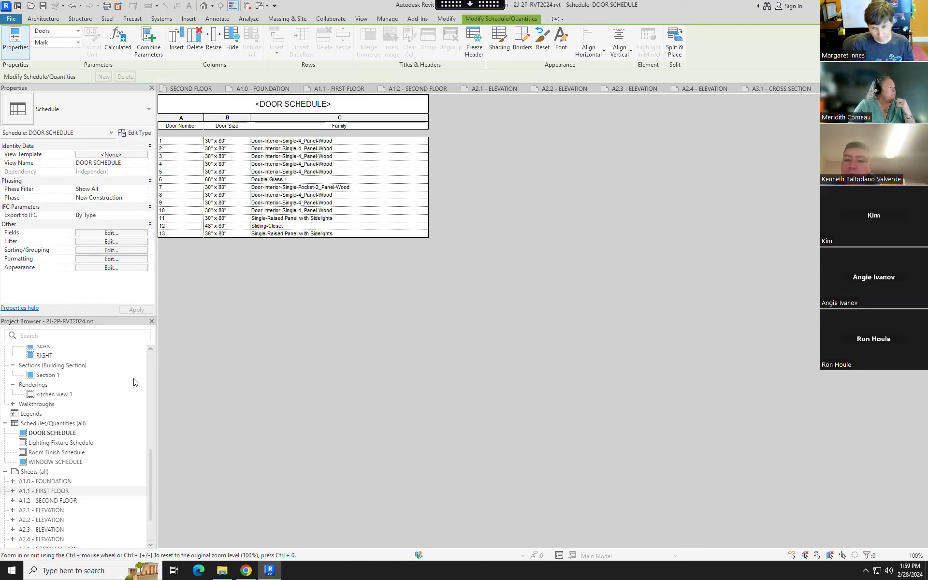
# Open the FIRST FLOOR plan and examine the type properties of the mudroom's sidelight door, including its Type Mark
pyautogui.moveTo(151, 457); pyautogui.dragTo(152, 353)
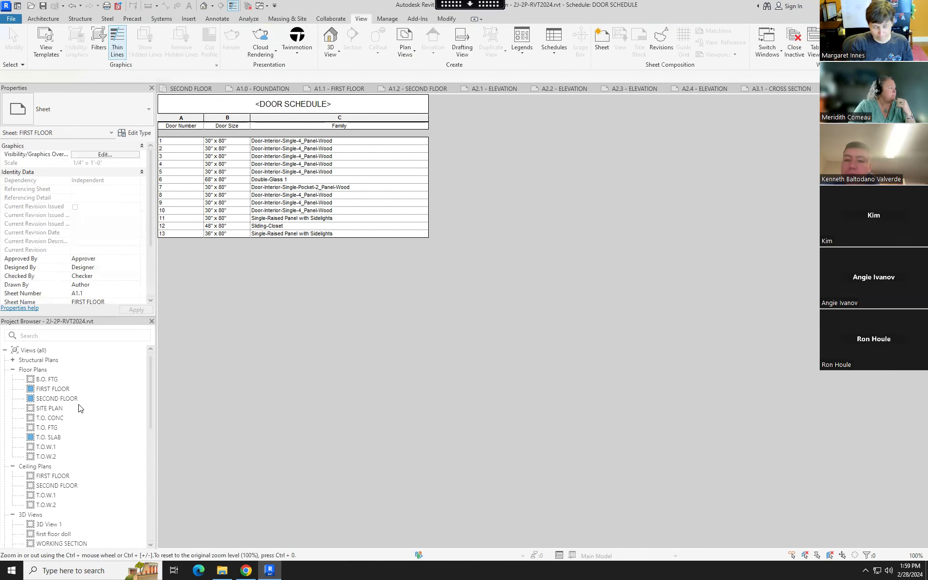
pyautogui.doubleClick(53, 389)
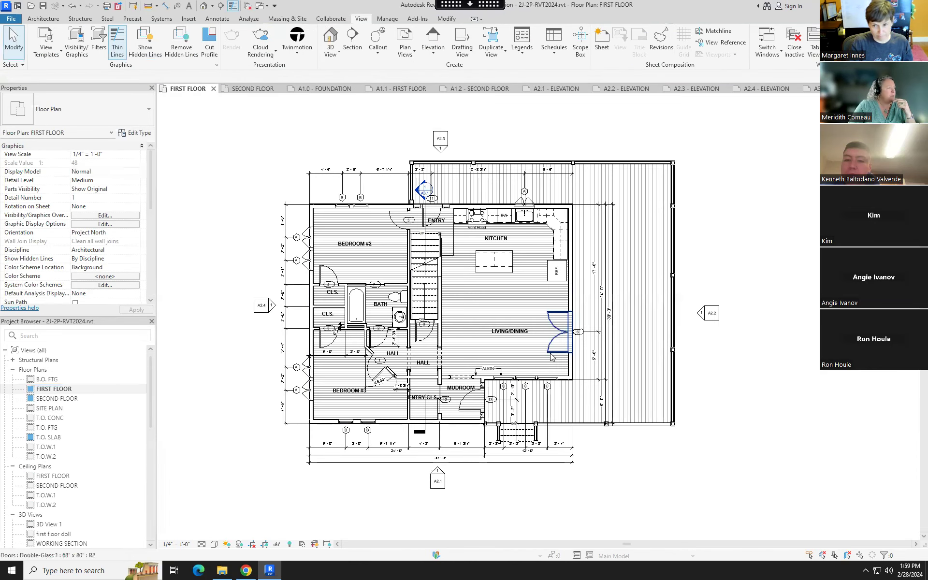
pyautogui.scroll(3, 379, 443)
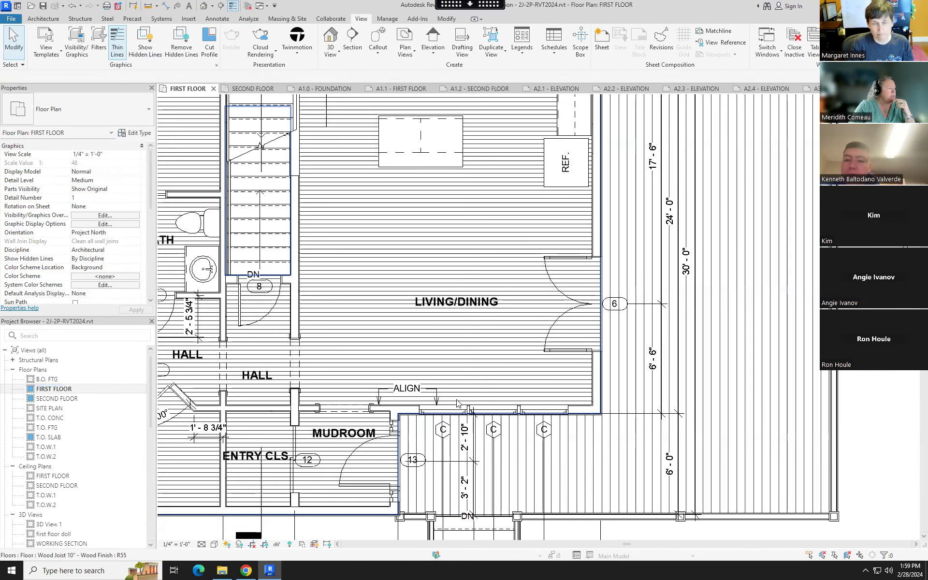
pyautogui.click(367, 447)
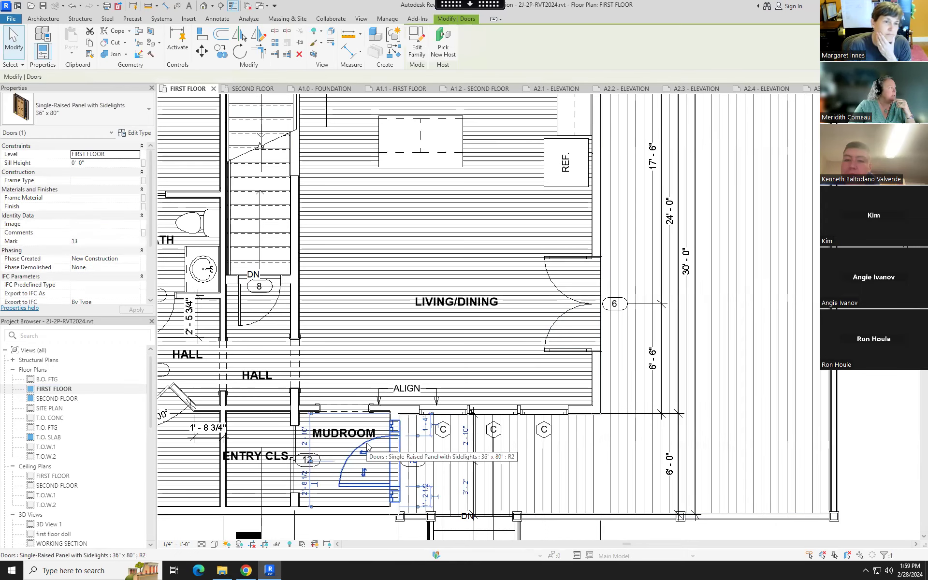
pyautogui.click(140, 133)
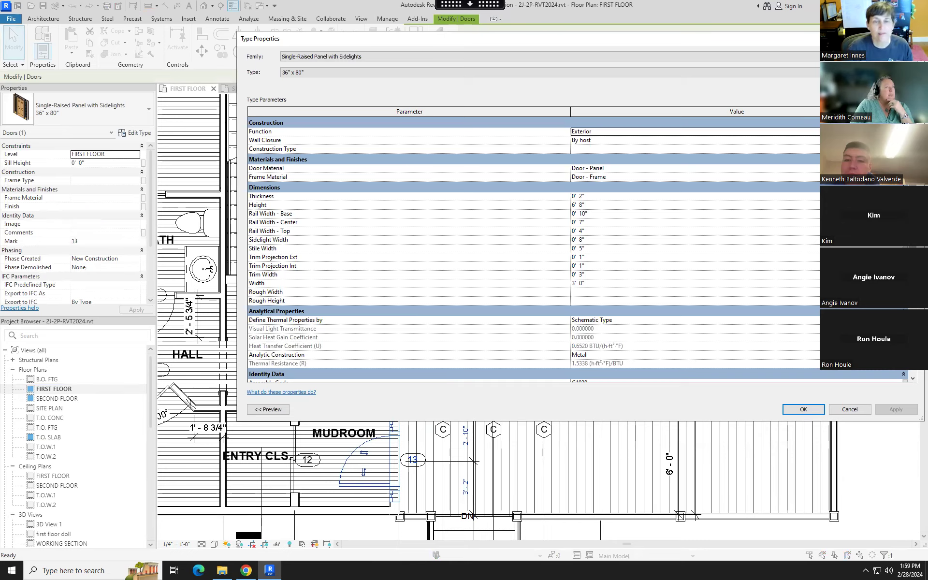
pyautogui.scroll(-7, 578, 250)
pyautogui.scroll(-3, 548, 299)
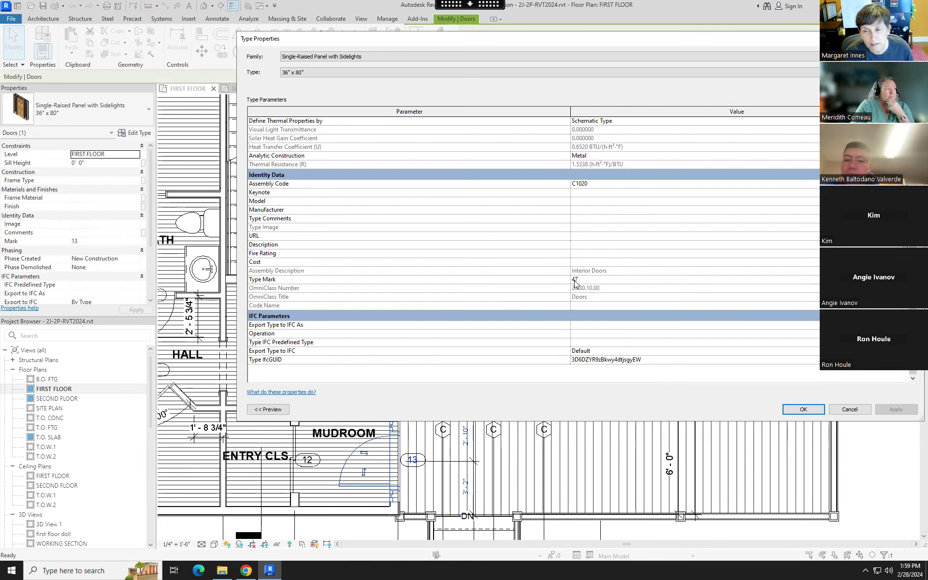
pyautogui.click(847, 415)
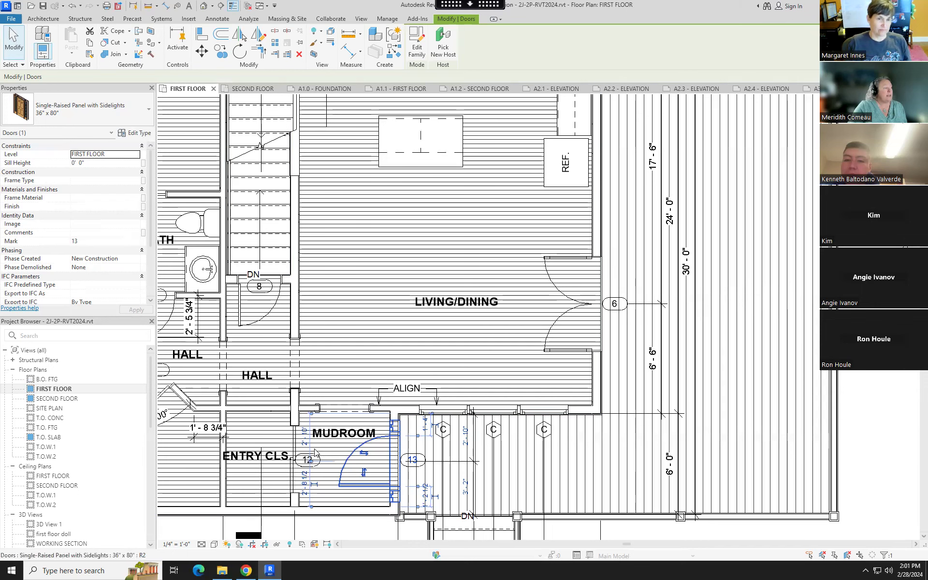
# Examine the type properties of the entry closet's sliding door, including its Type Mark, and leave them unchanged
pyautogui.click(292, 442)
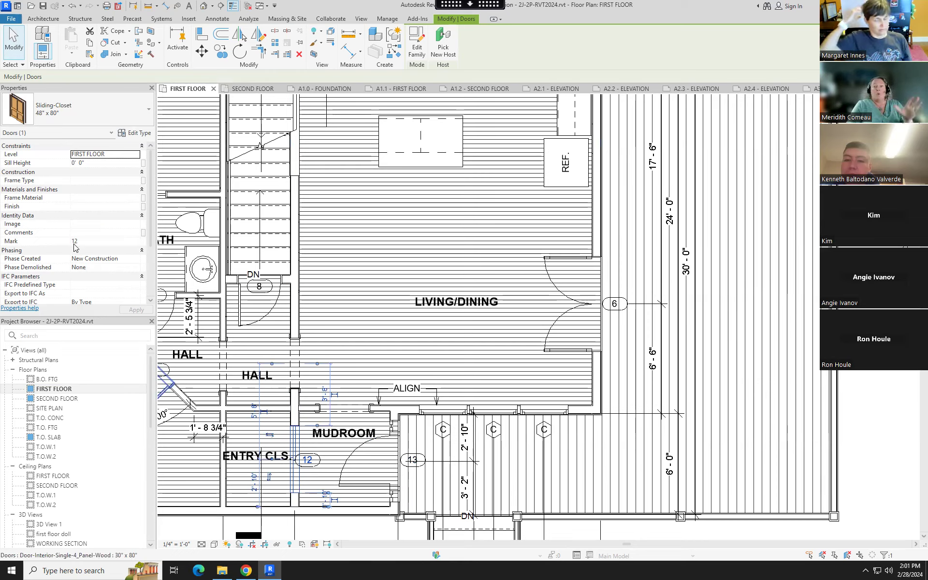
pyautogui.click(135, 133)
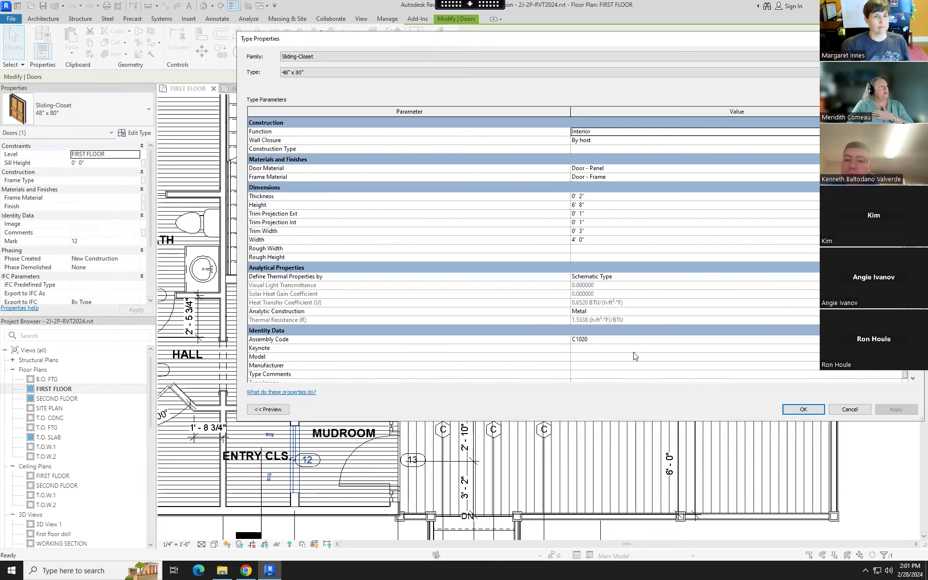
pyautogui.scroll(-5, 627, 290)
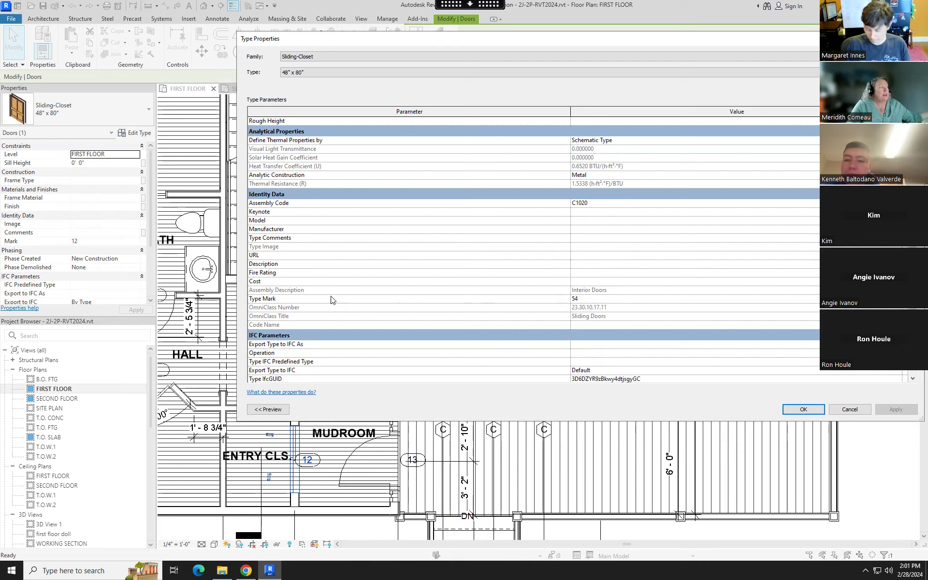
pyautogui.moveTo(272, 306)
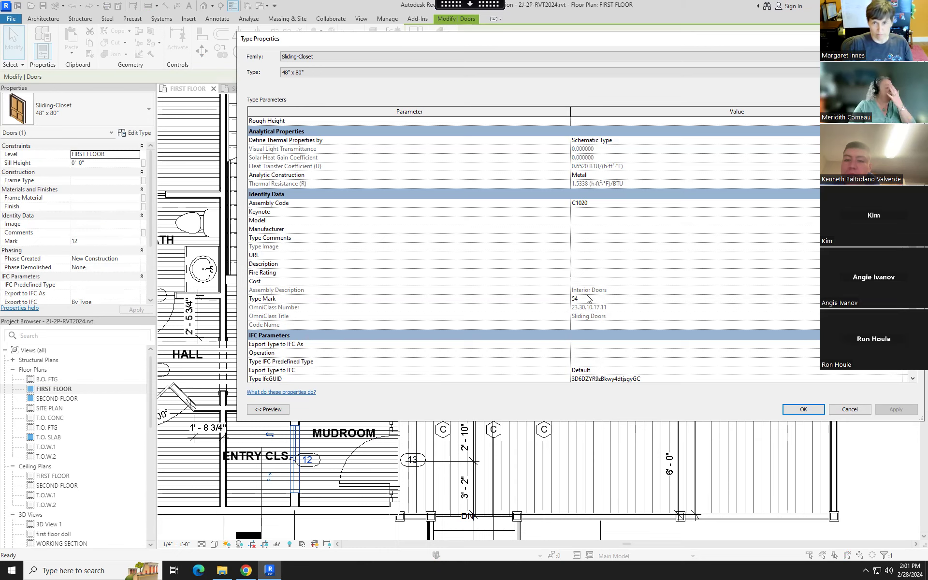
pyautogui.click(849, 409)
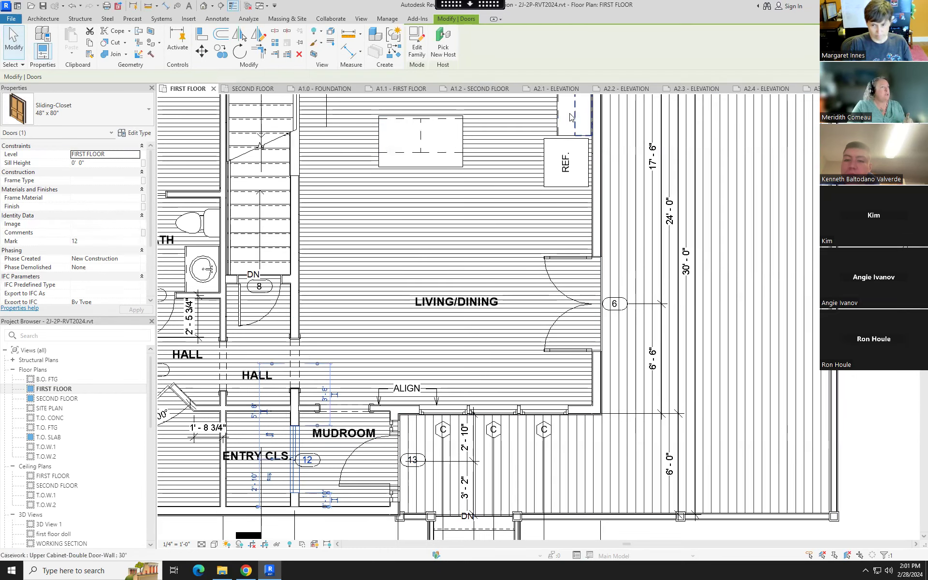
# Return to the DOOR SCHEDULE view and remove the Type field from its scheduled fields
pyautogui.scroll(-5, 81, 465)
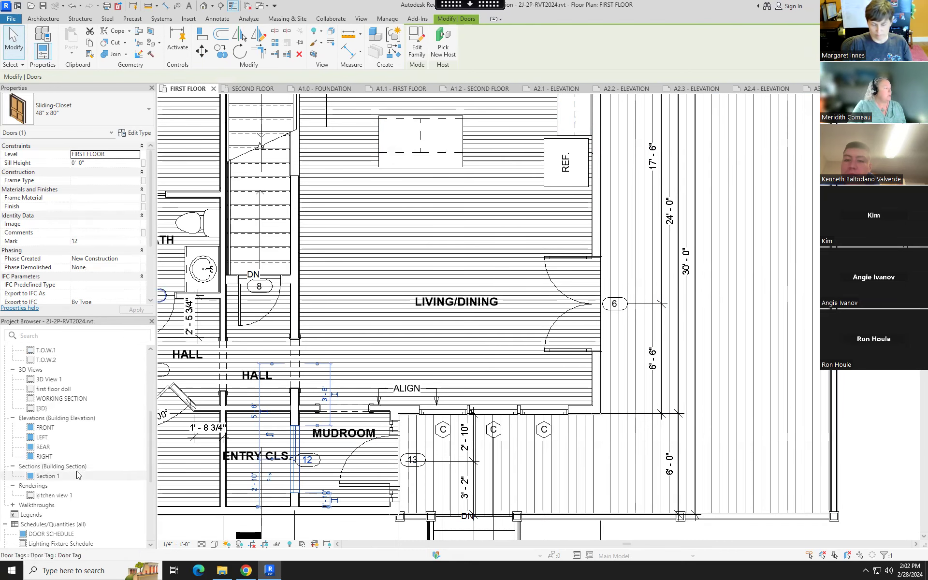
pyautogui.scroll(-3, 80, 471)
pyautogui.doubleClick(63, 438)
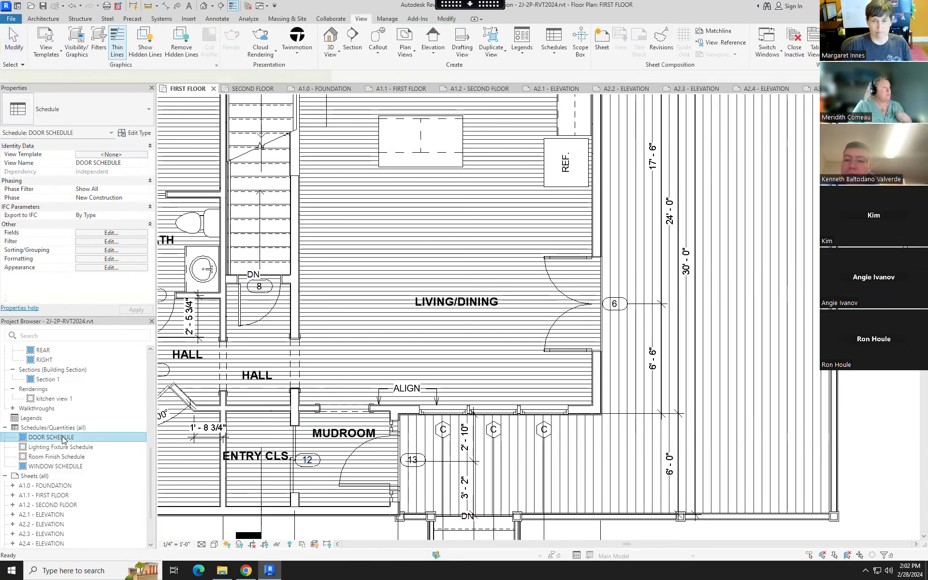
pyautogui.click(128, 234)
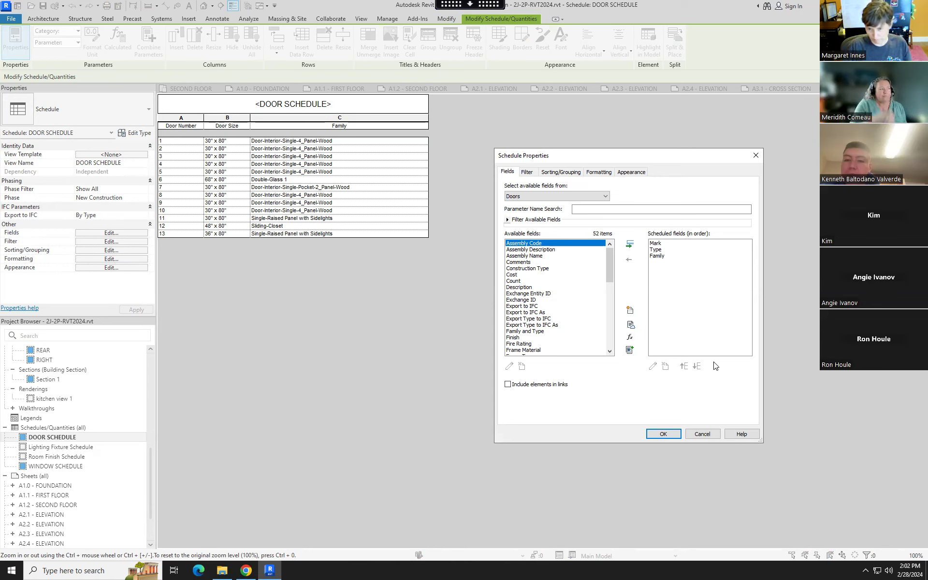
pyautogui.click(658, 250)
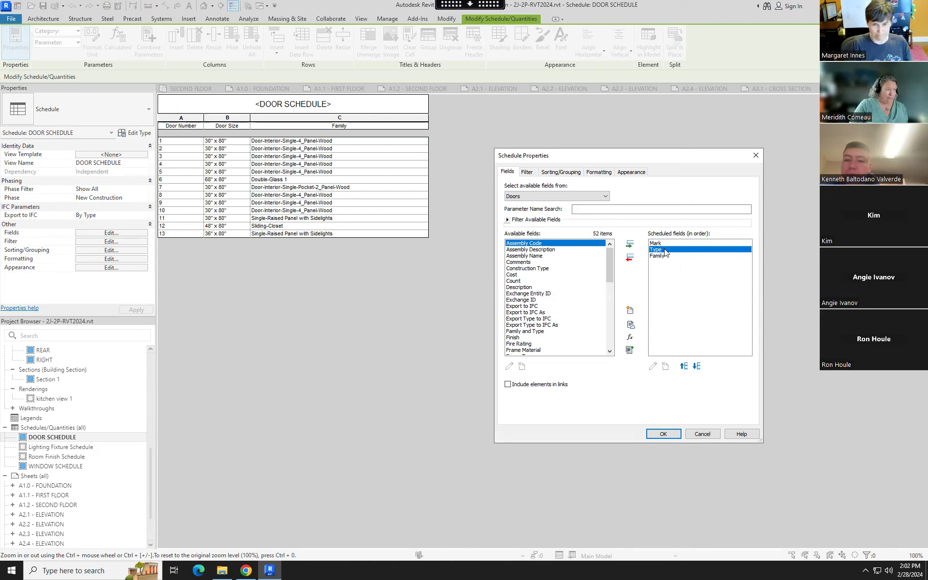
pyautogui.click(630, 260)
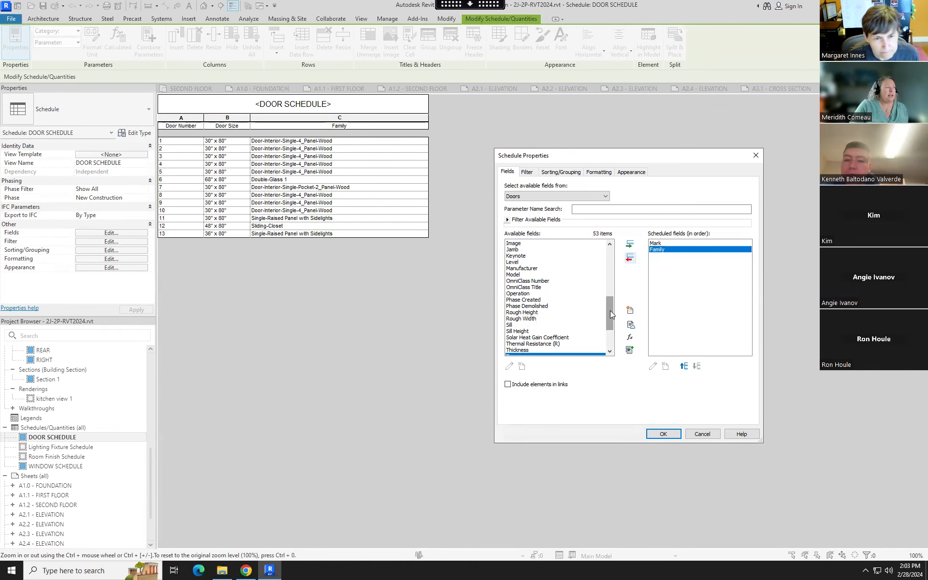
# Add the Width and Height fields to the door schedule's scheduled fields
pyautogui.moveTo(610, 310); pyautogui.dragTo(611, 331)
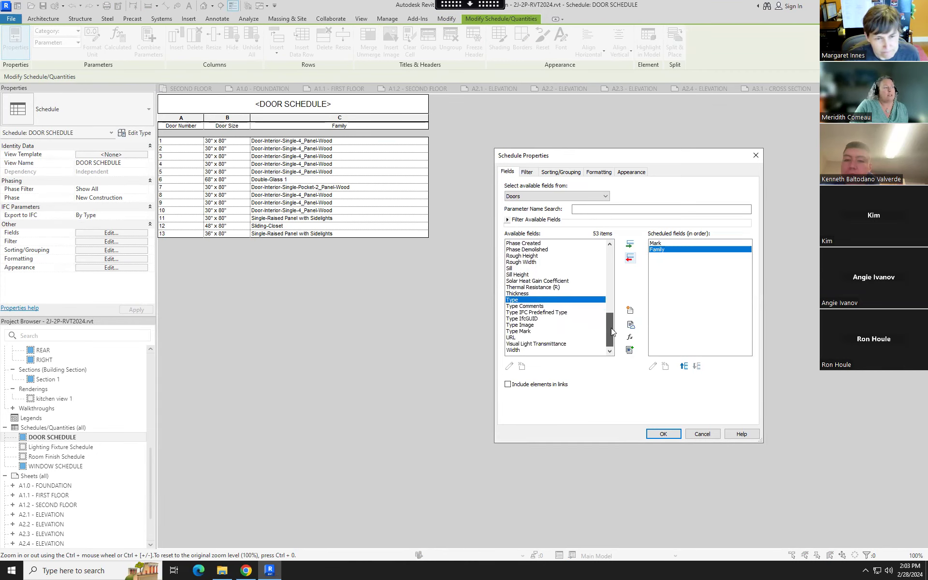
pyautogui.click(513, 350)
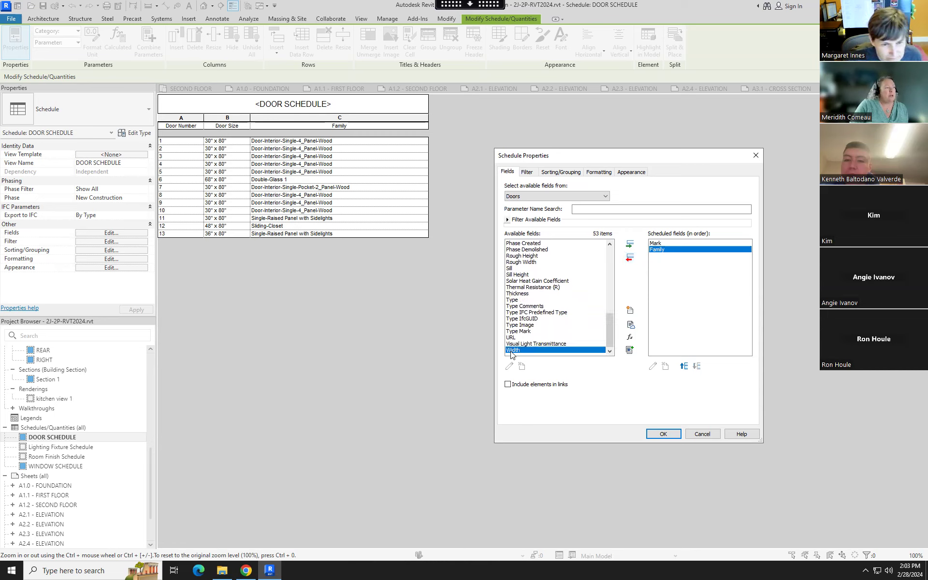
pyautogui.click(630, 244)
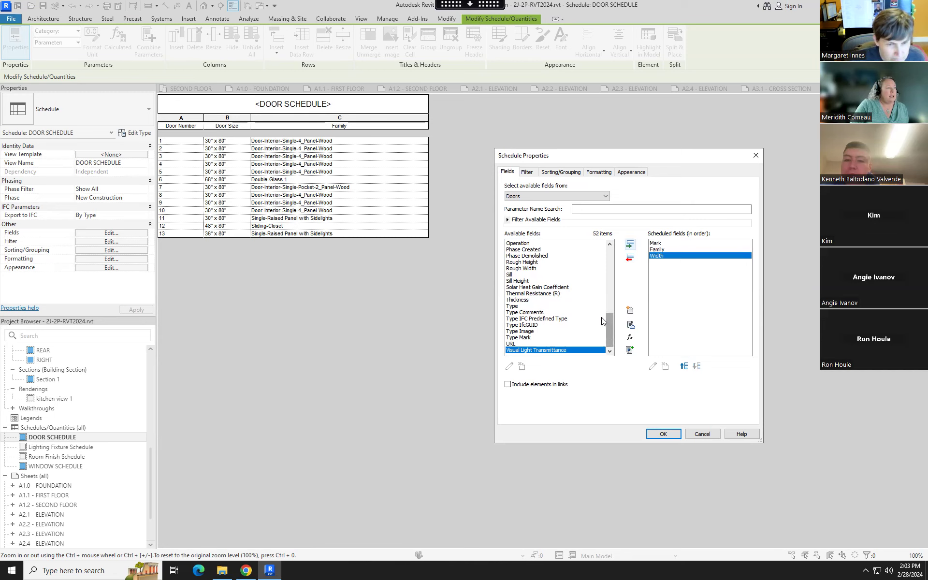
pyautogui.moveTo(609, 323); pyautogui.dragTo(609, 252)
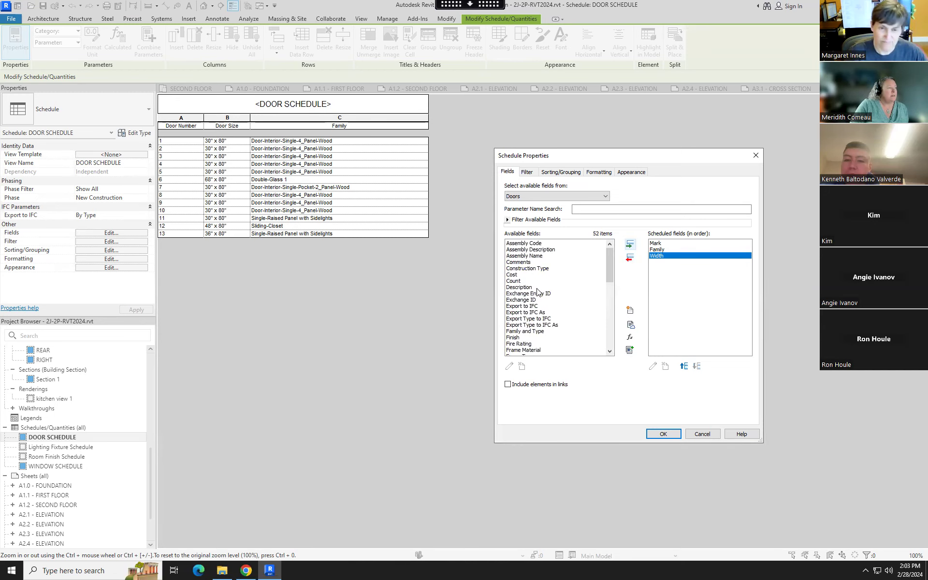
pyautogui.scroll(-4, 539, 314)
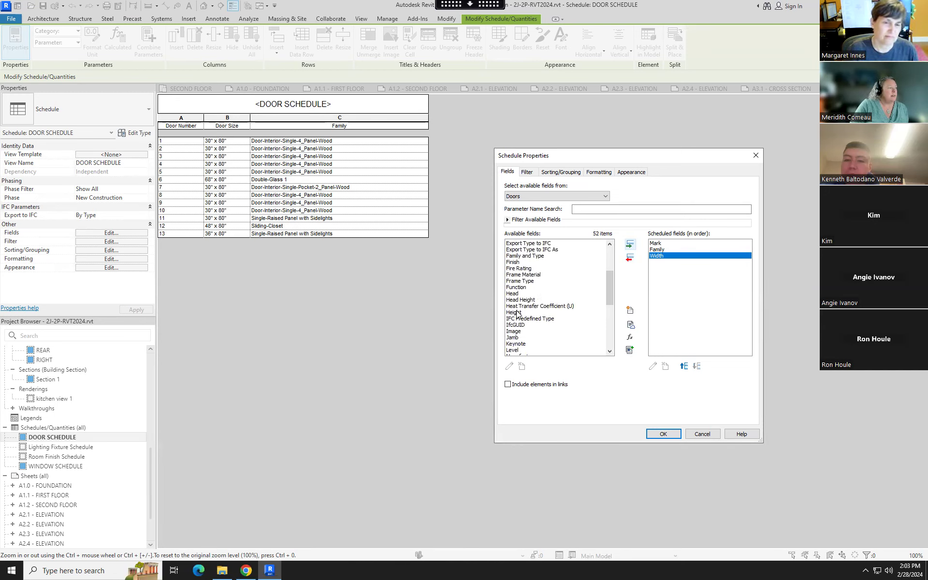
pyautogui.click(518, 312)
pyautogui.click(629, 244)
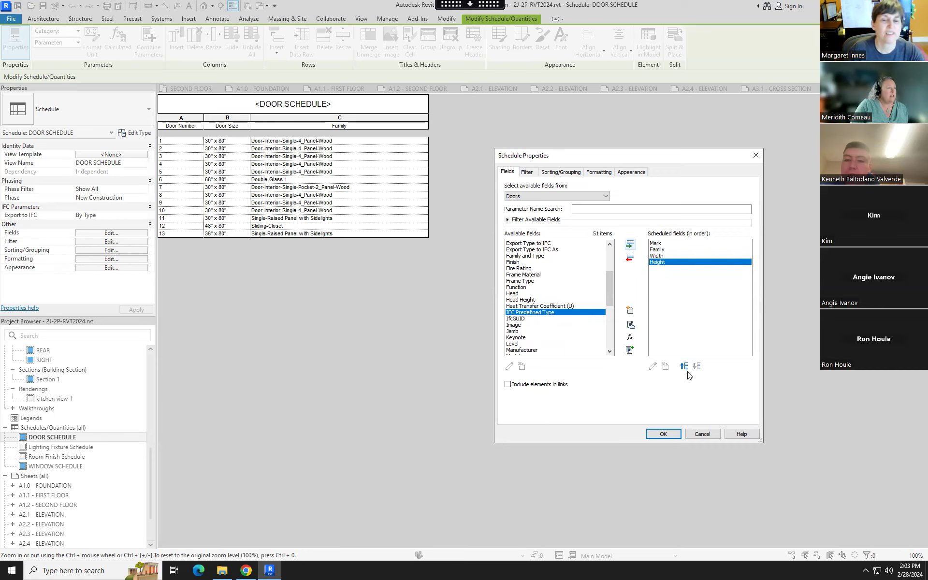
# Reorder the door schedule's fields to Mark, Width, Height, Family and apply the order to the schedule
pyautogui.click(683, 366)
pyautogui.click(657, 263)
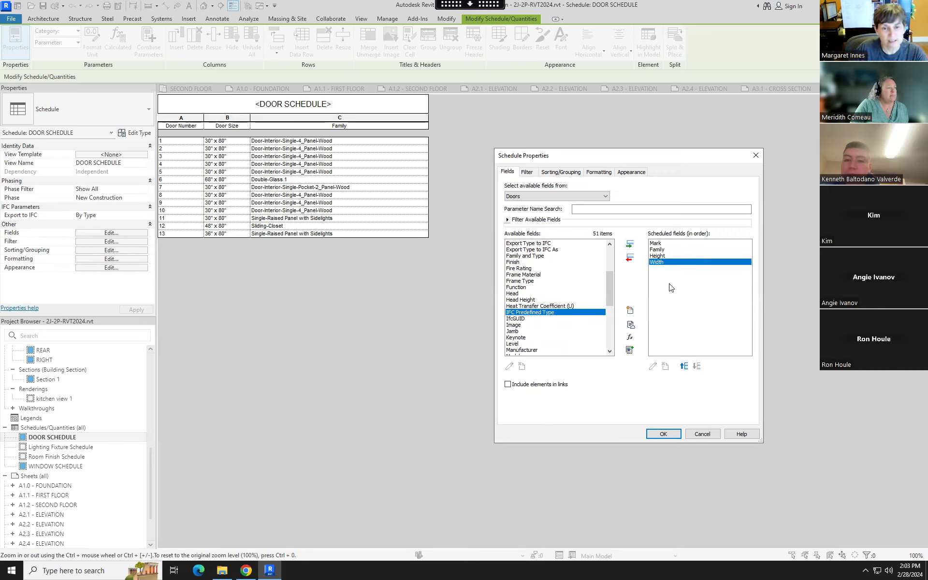
pyautogui.click(683, 366)
pyautogui.click(684, 366)
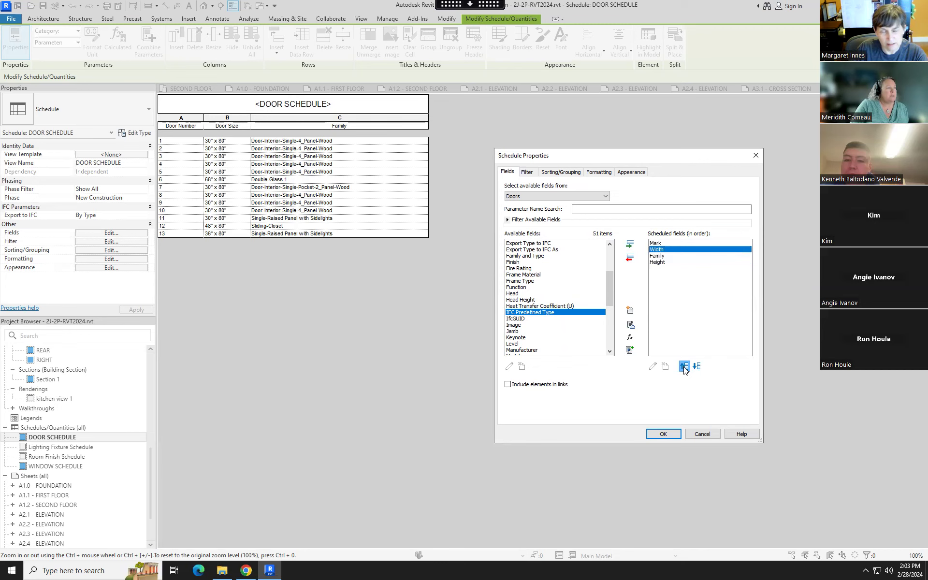
pyautogui.click(664, 433)
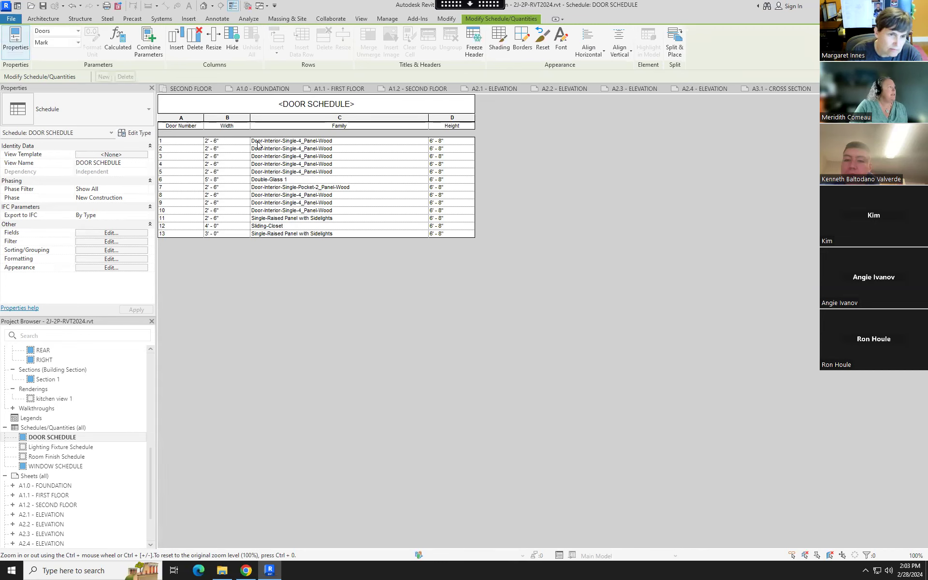
pyautogui.click(112, 233)
pyautogui.click(658, 262)
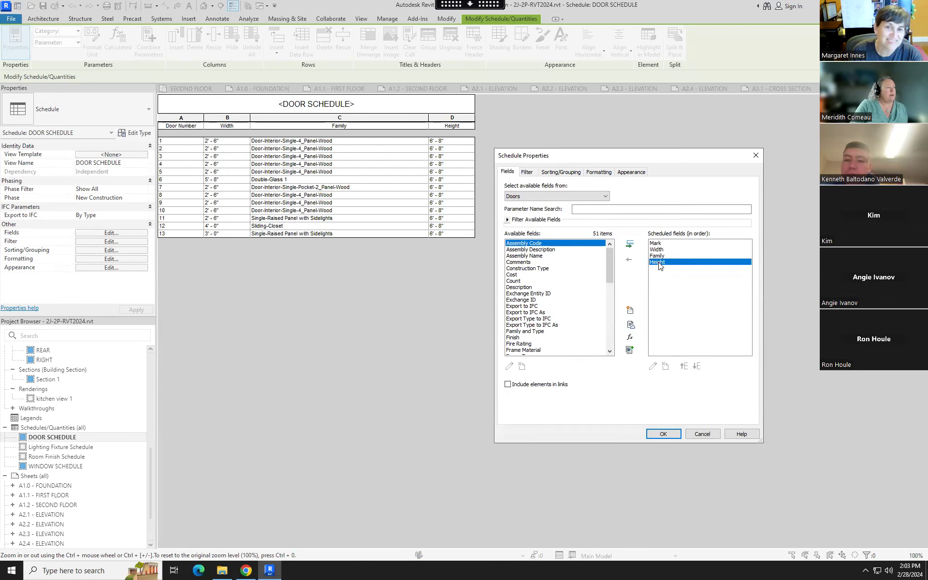
pyautogui.click(684, 366)
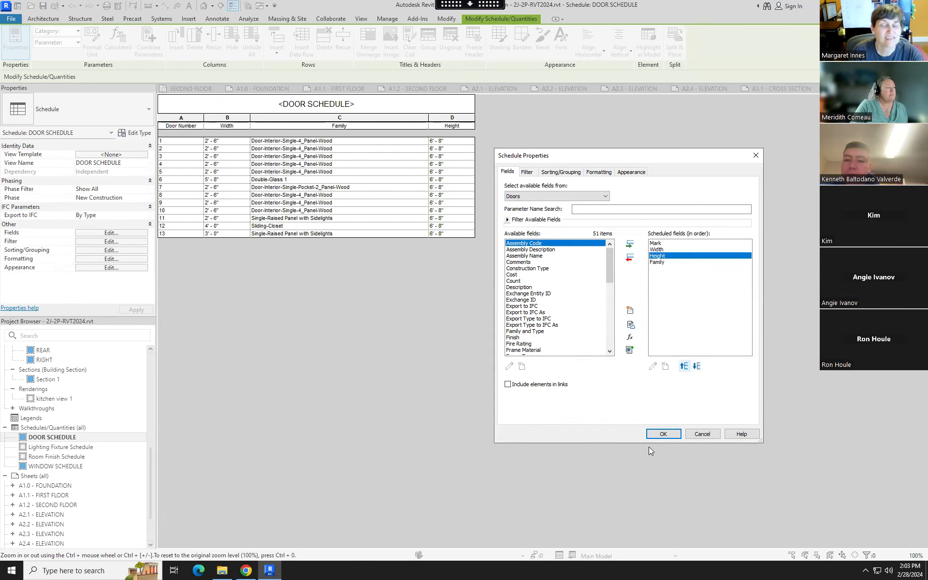
pyautogui.click(664, 434)
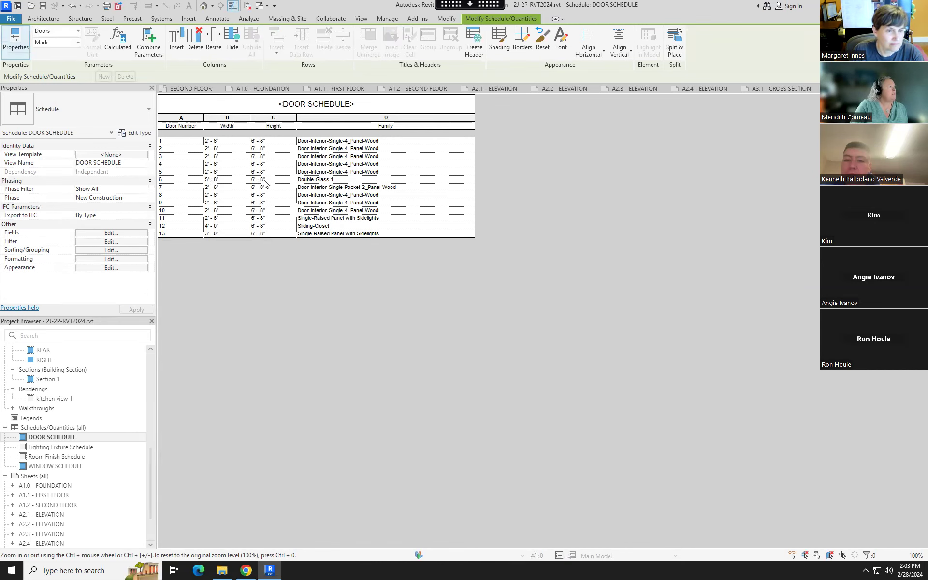
# Narrow the Door Number, Width and Height columns of the door schedule to fit their contents
pyautogui.moveTo(250, 118)
pyautogui.mouseDown()
pyautogui.moveTo(228, 120)
pyautogui.moveTo(258, 120)
pyautogui.mouseUp()
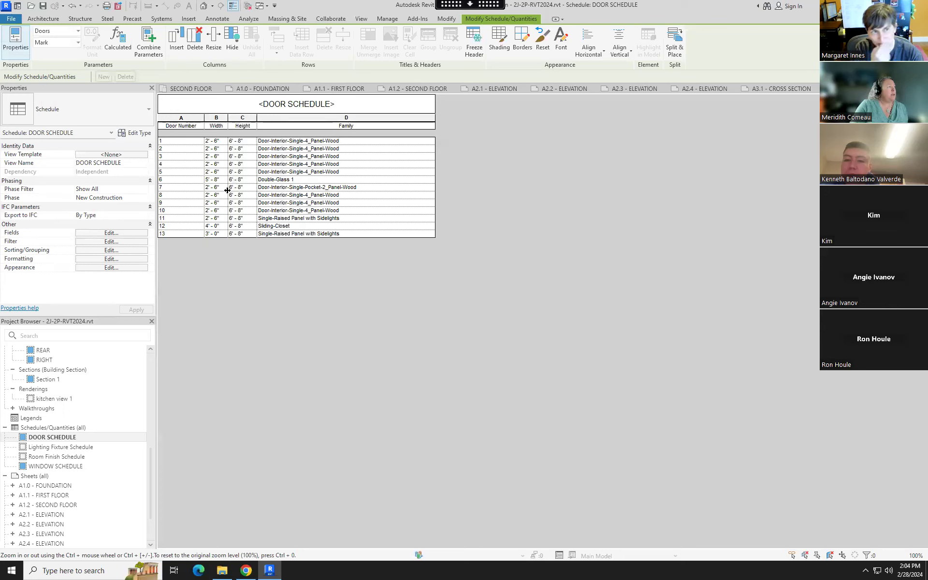
pyautogui.moveTo(202, 114); pyautogui.dragTo(195, 118)
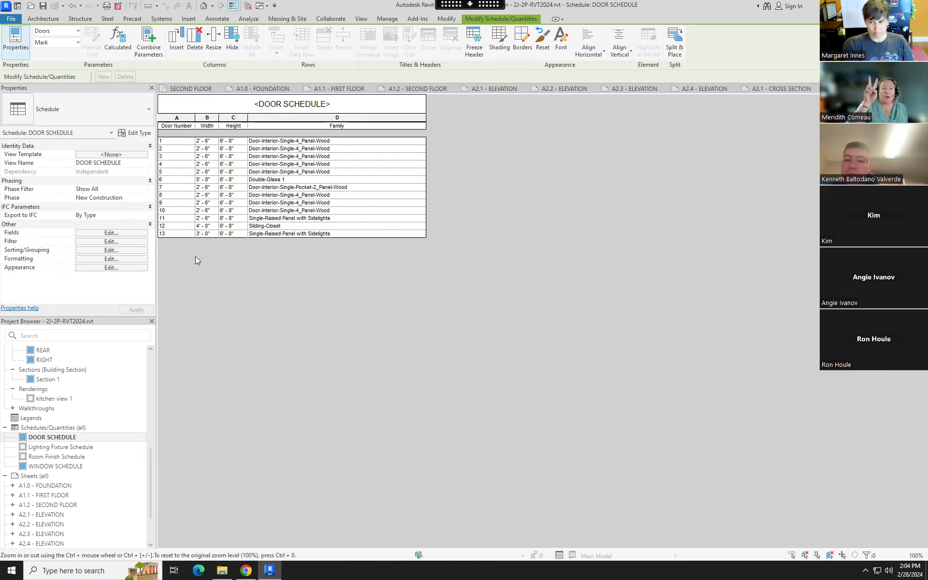
# Add the Comments field to the door schedule, and adjust the Family and Comments column widths to suit their contents
pyautogui.click(119, 233)
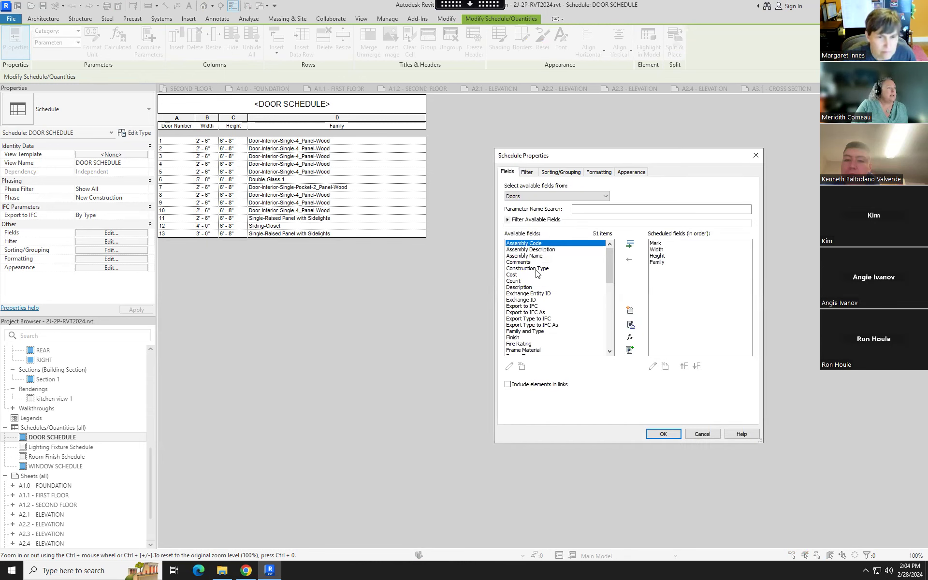
pyautogui.click(521, 263)
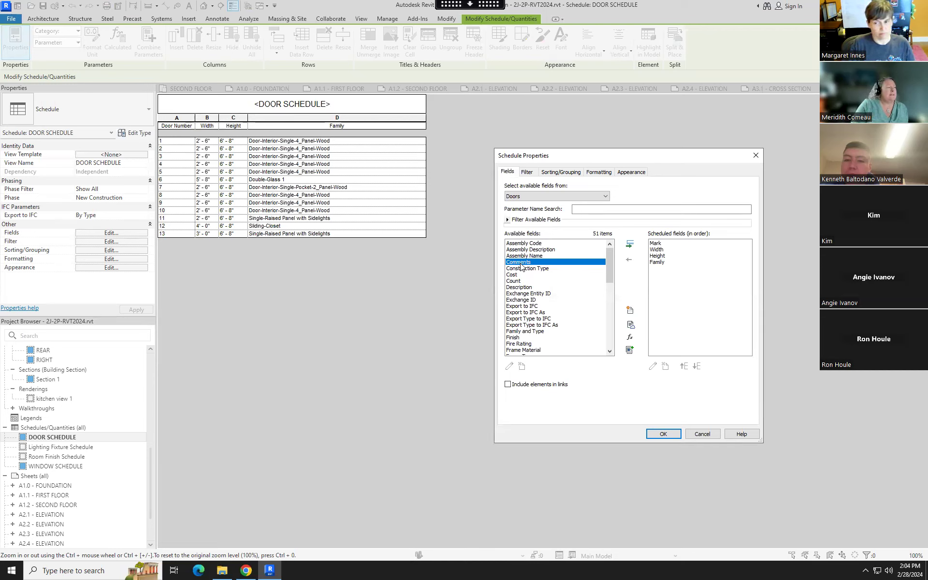
pyautogui.moveTo(610, 253); pyautogui.dragTo(614, 333)
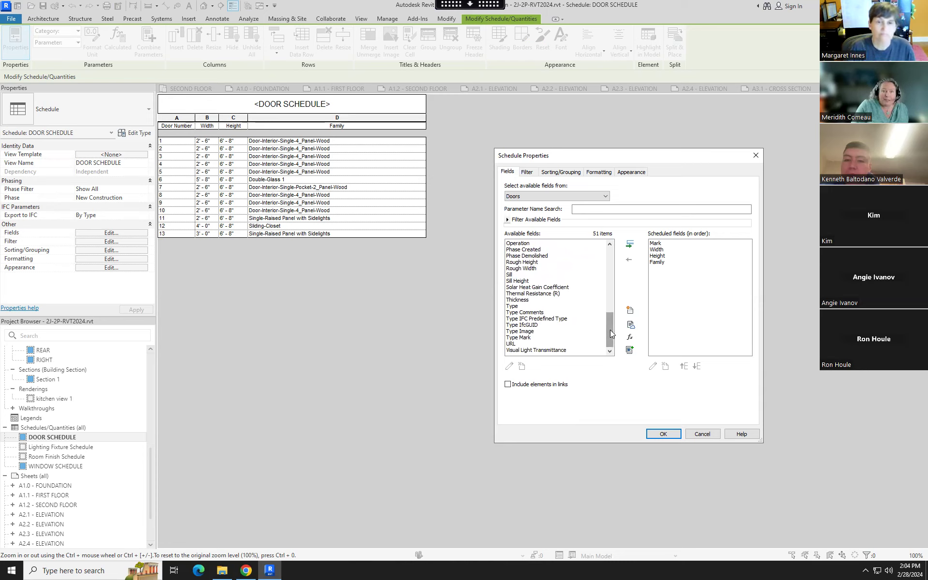
pyautogui.click(522, 314)
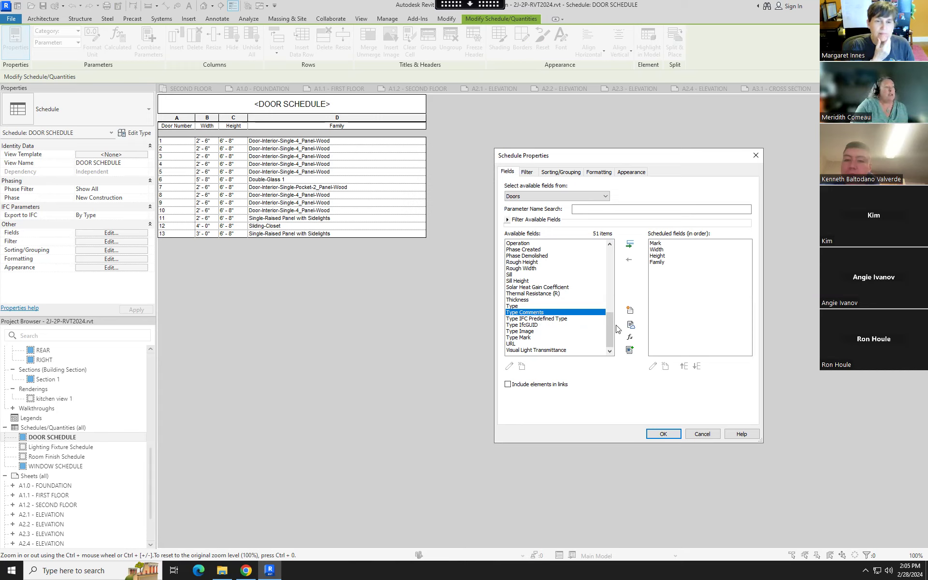
pyautogui.scroll(11, 610, 295)
pyautogui.click(532, 262)
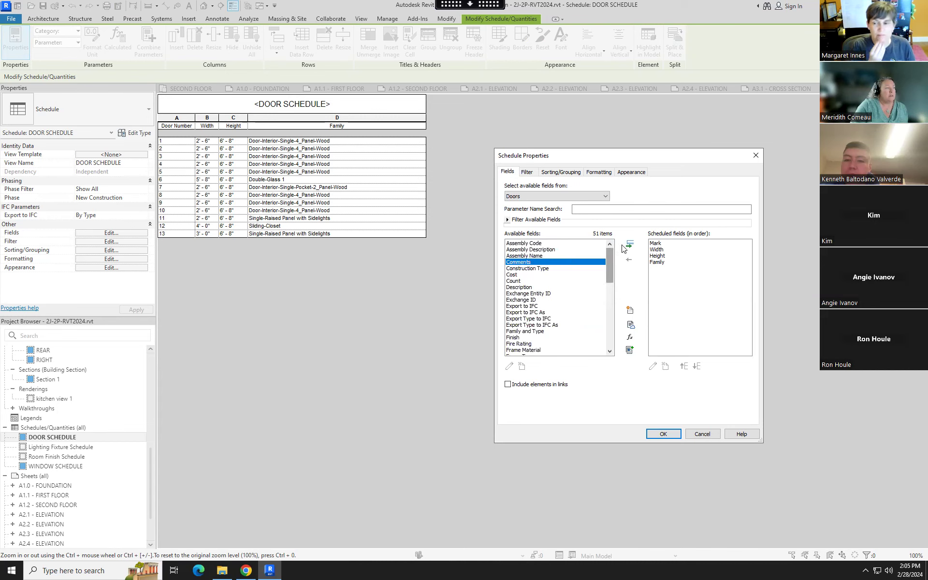
pyautogui.click(630, 245)
pyautogui.click(679, 434)
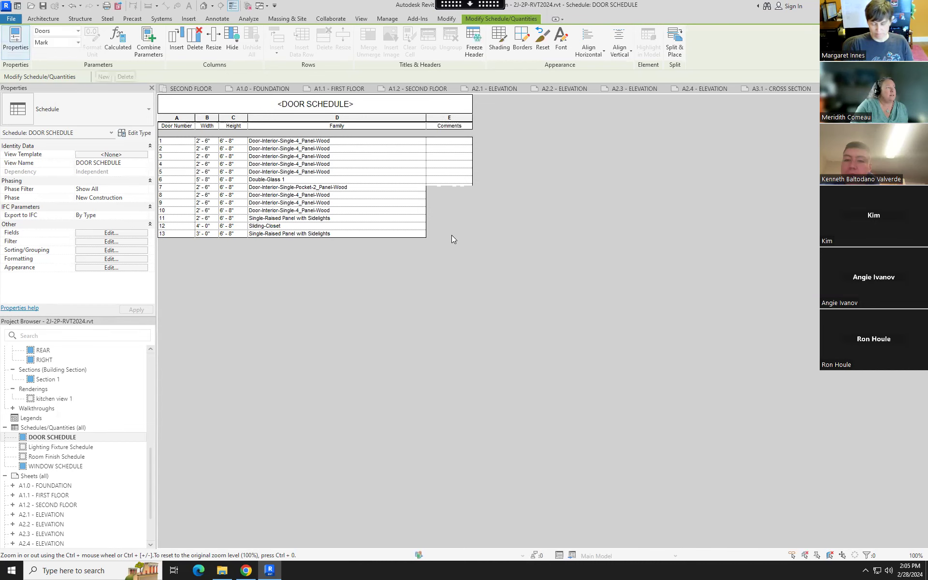
pyautogui.moveTo(472, 126); pyautogui.dragTo(577, 126)
pyautogui.moveTo(425, 118); pyautogui.dragTo(360, 124)
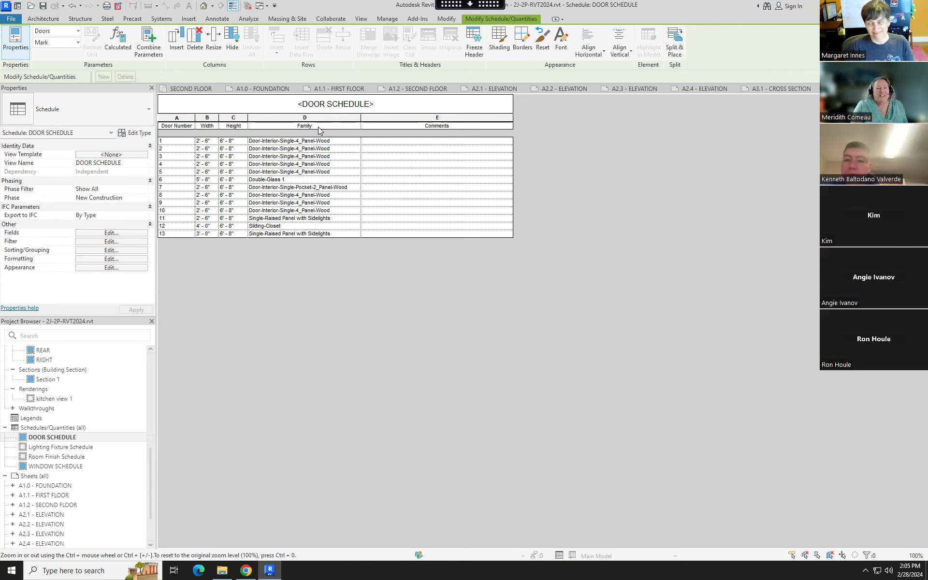
# Rename the door schedule's Door Number column heading to SYM
pyautogui.click(189, 125)
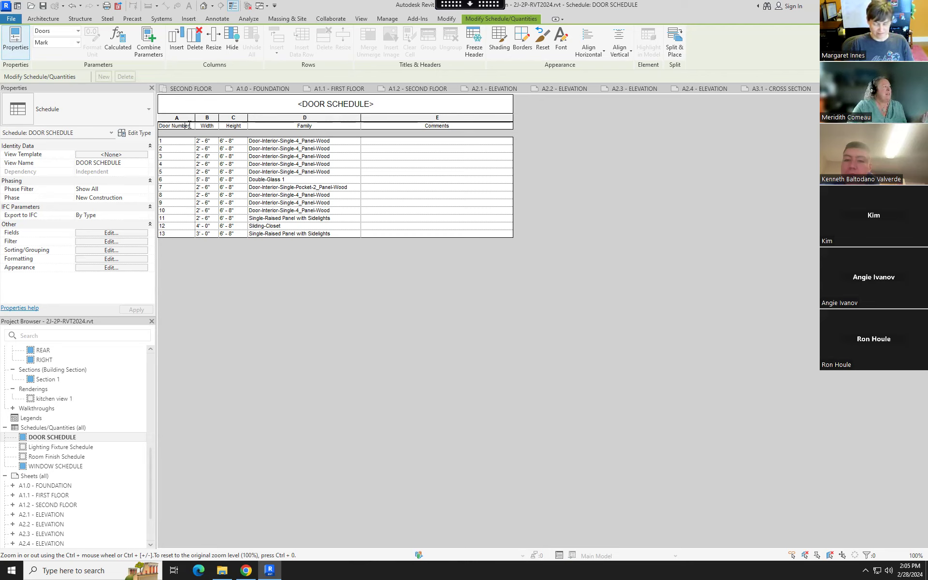
pyautogui.moveTo(191, 126); pyautogui.dragTo(159, 126)
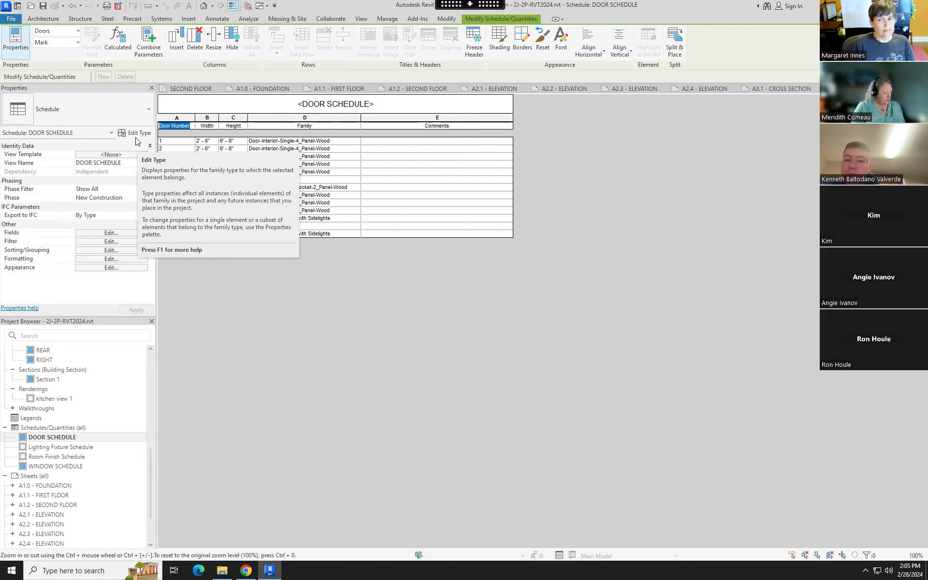
pyautogui.write('sym')
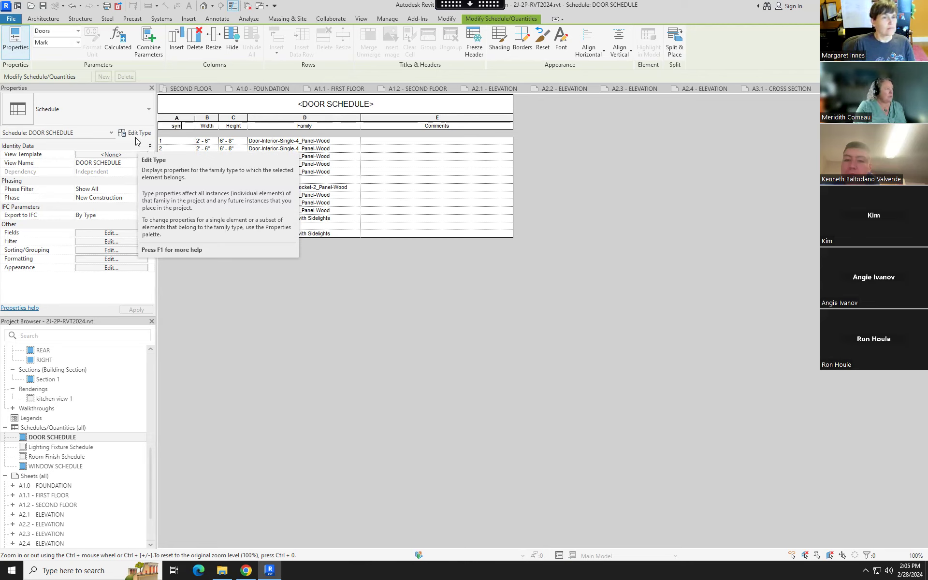
pyautogui.press('BackSpace')
pyautogui.press('BackSpace')
pyautogui.press('BackSpace')
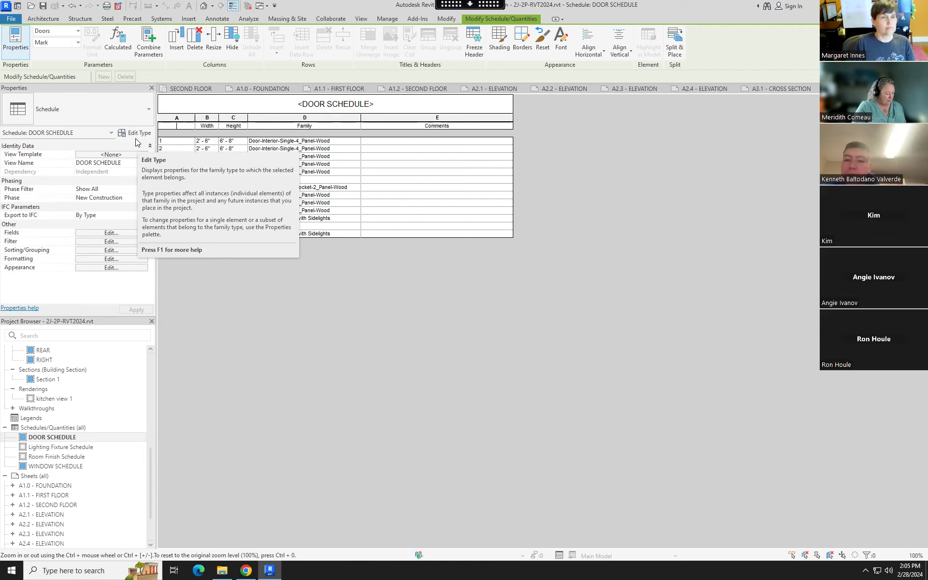
pyautogui.write('SYM')
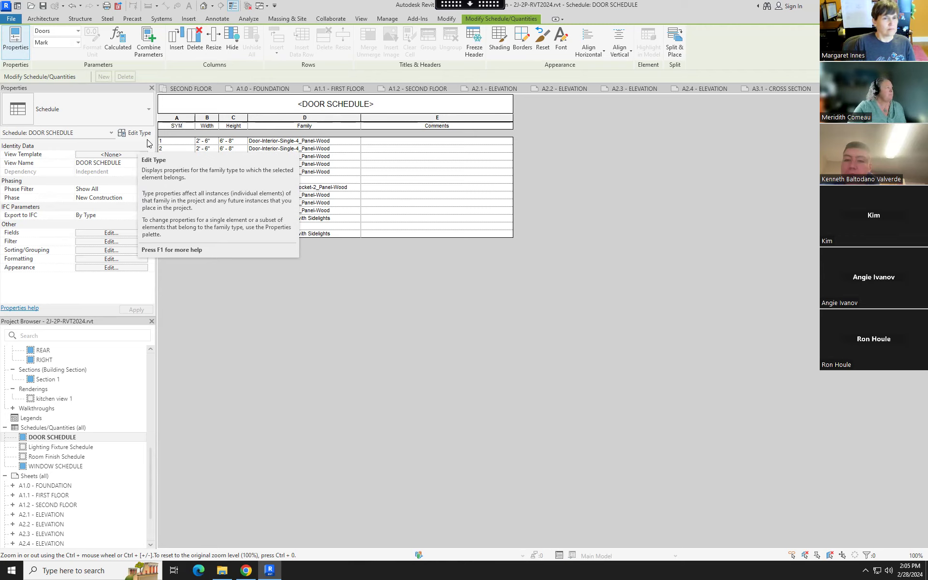
# Change the door schedule's Width and Height column headings to uppercase WIDTH and HEIGHT
pyautogui.click(216, 126)
pyautogui.moveTo(216, 126); pyautogui.dragTo(182, 128)
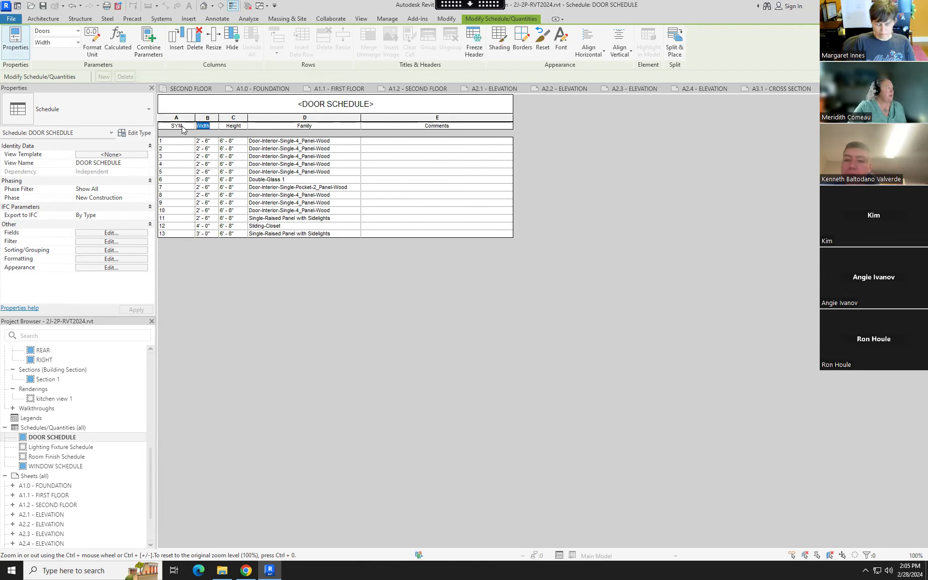
pyautogui.write('WIDTH')
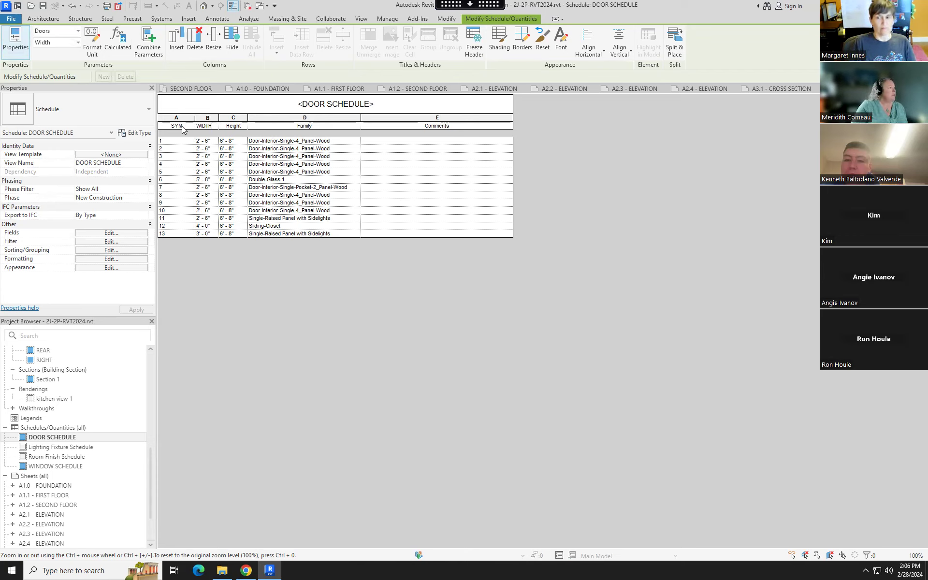
pyautogui.click(242, 127)
pyautogui.moveTo(245, 126); pyautogui.dragTo(195, 134)
pyautogui.write('HEIGHT')
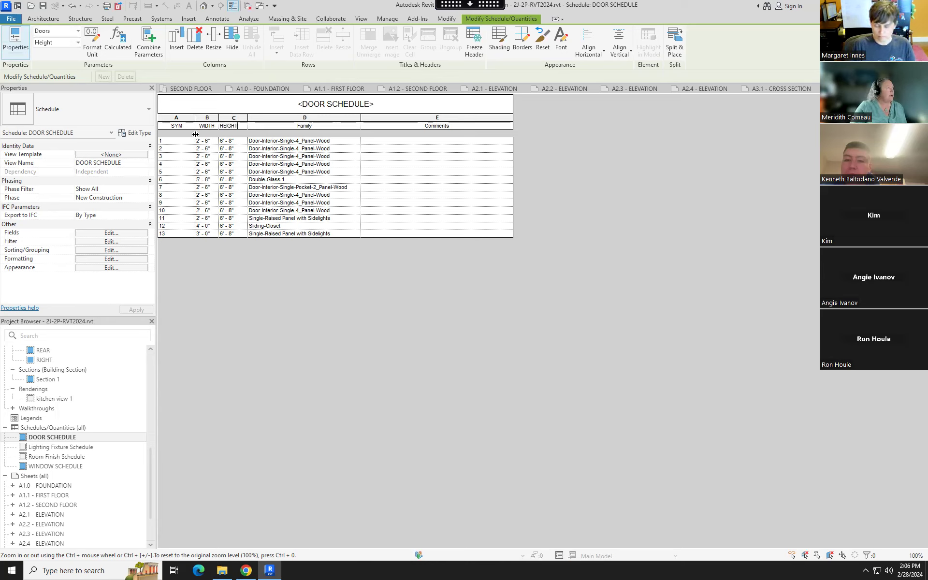
# Rename the Family column heading to DESCRIPTION and change the Comments heading to uppercase COMMENTS
pyautogui.doubleClick(321, 126)
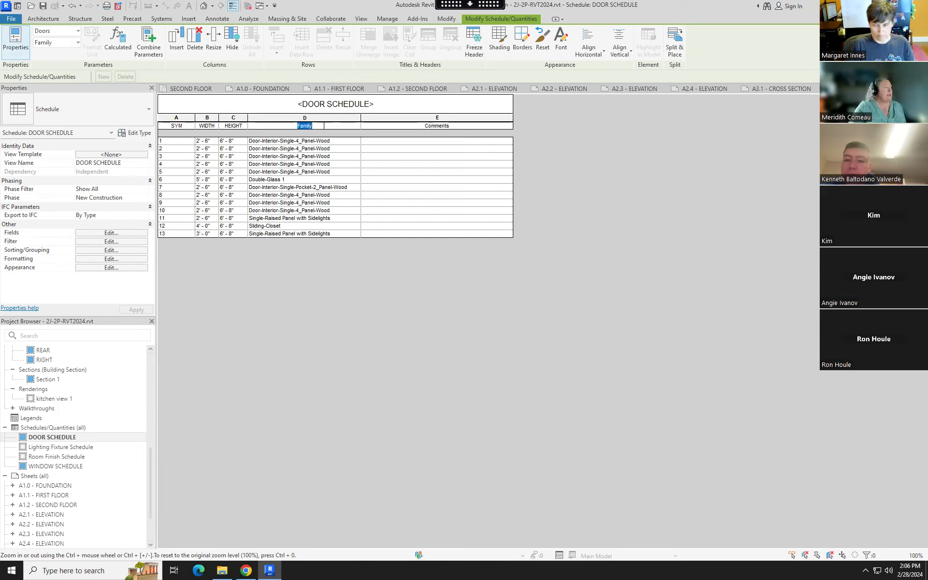
pyautogui.write('DESCRIPTION')
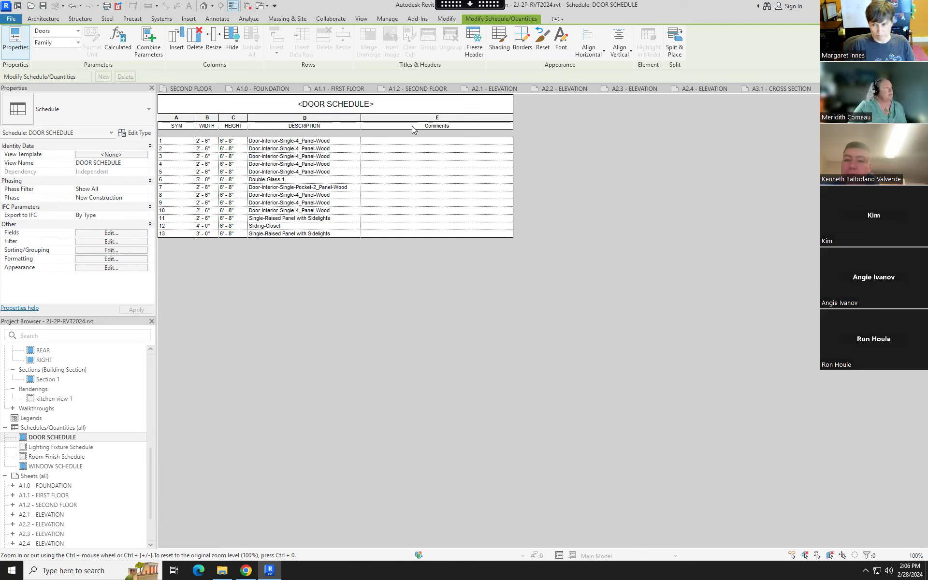
pyautogui.doubleClick(457, 124)
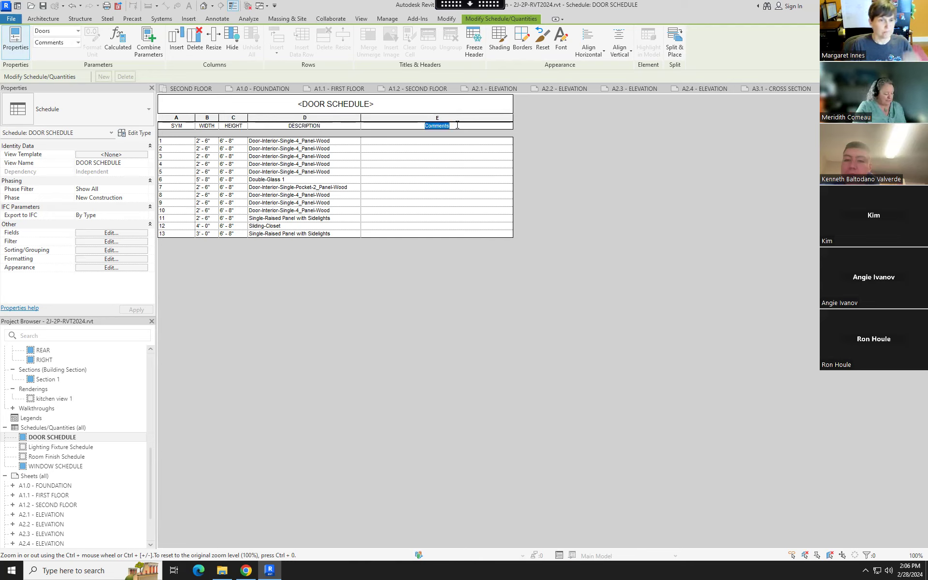
pyautogui.write('COMM')
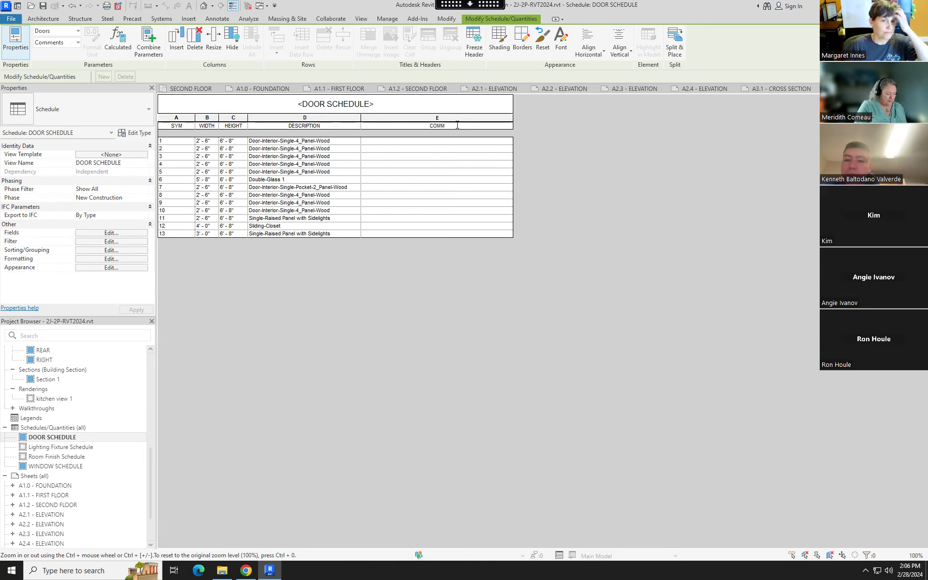
pyautogui.write('ENTS')
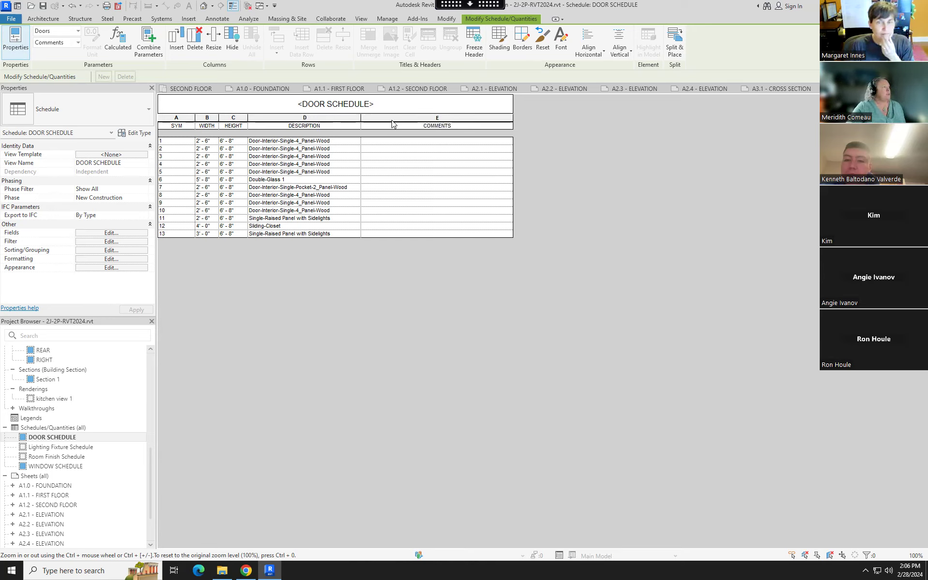
# Retitle the door schedule as FLOOR 1 DOOR SCHEDULE
pyautogui.click(381, 106)
pyautogui.moveTo(366, 101); pyautogui.dragTo(294, 109)
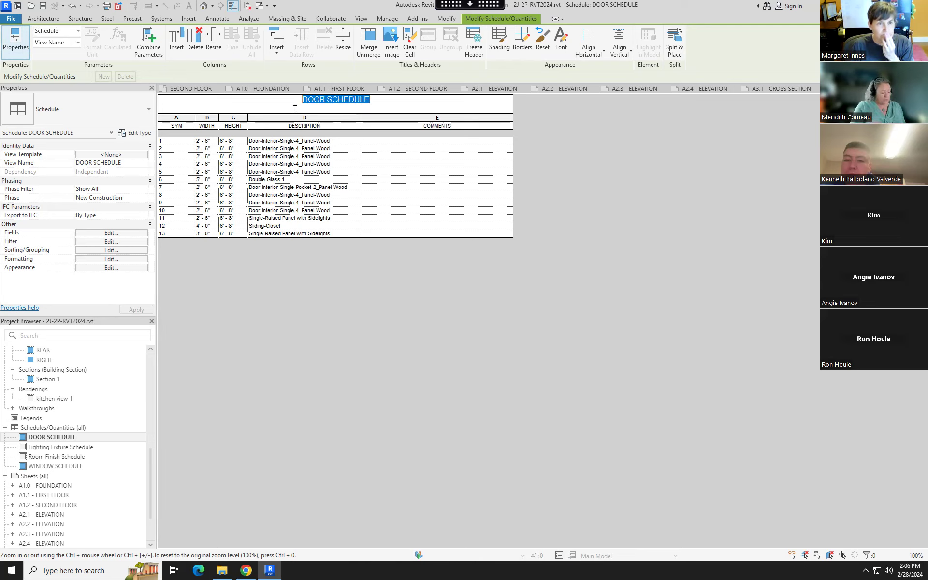
pyautogui.write('FLOOR 1 DOOR SCHEDULE')
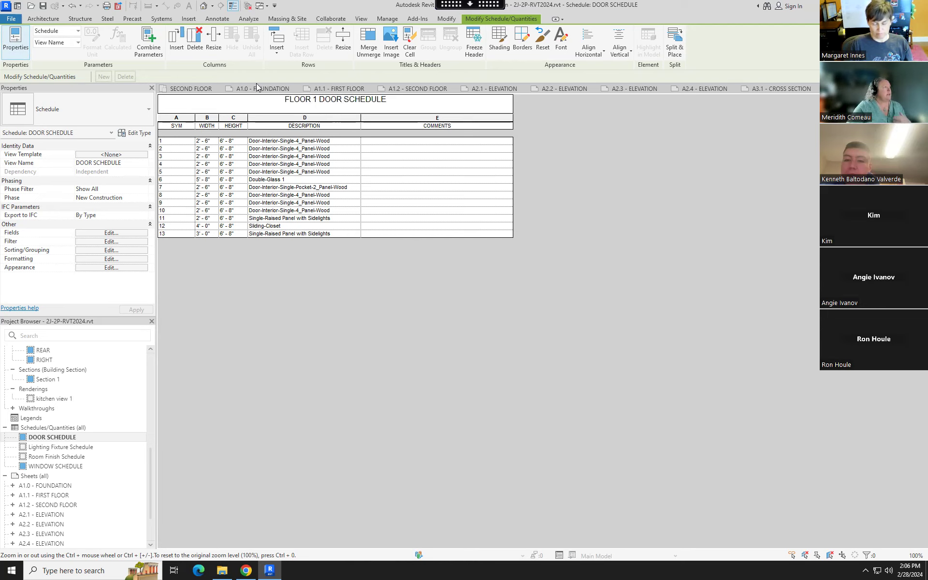
pyautogui.click(569, 223)
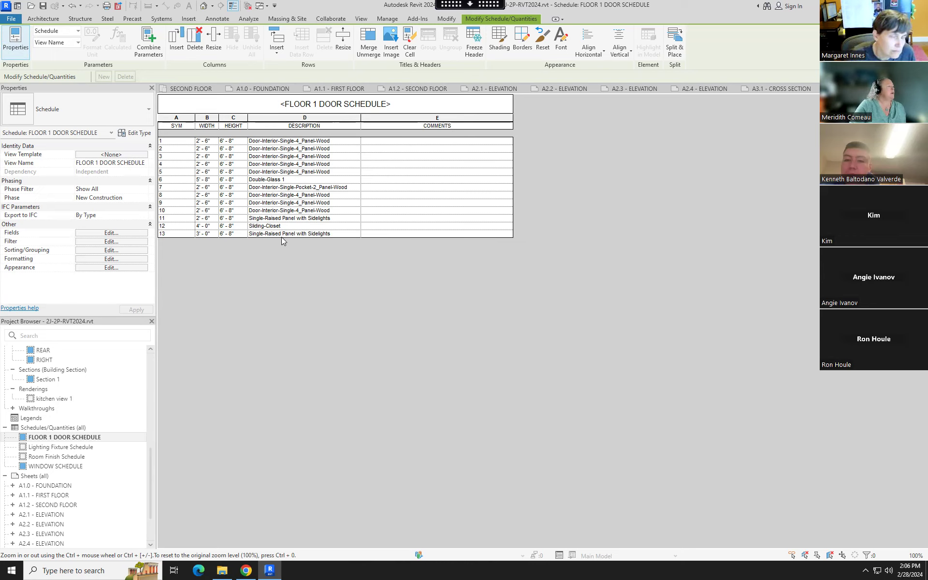
# Enter the comment SECURITY KEYED LOCKSET ADN DEADBOLT for door 13 and assign the same comment to door 11
pyautogui.click(397, 233)
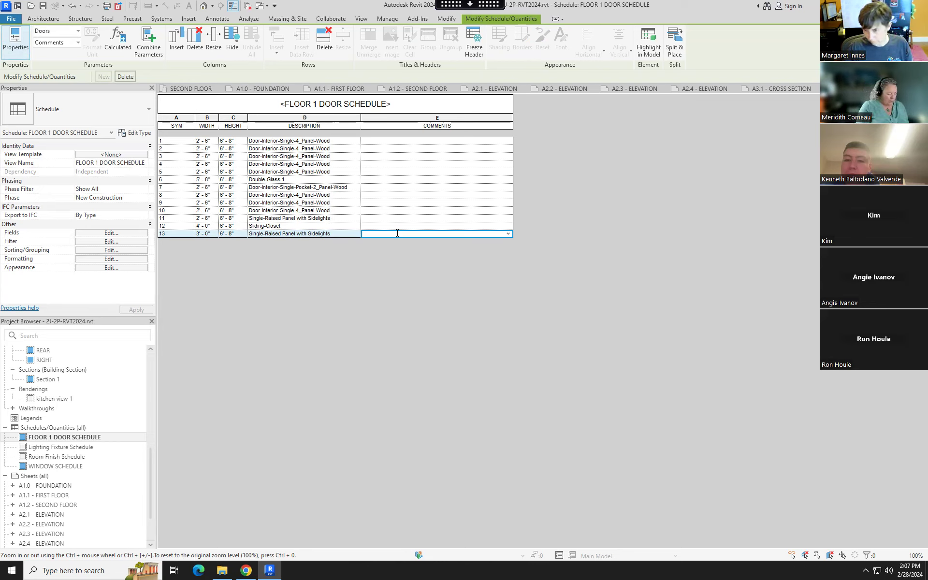
pyautogui.write('S')
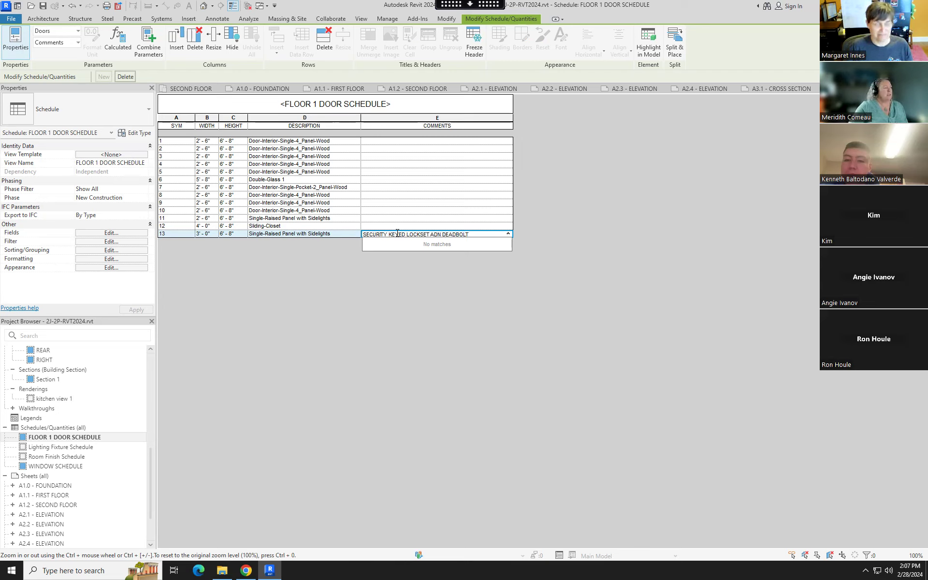
pyautogui.click(581, 240)
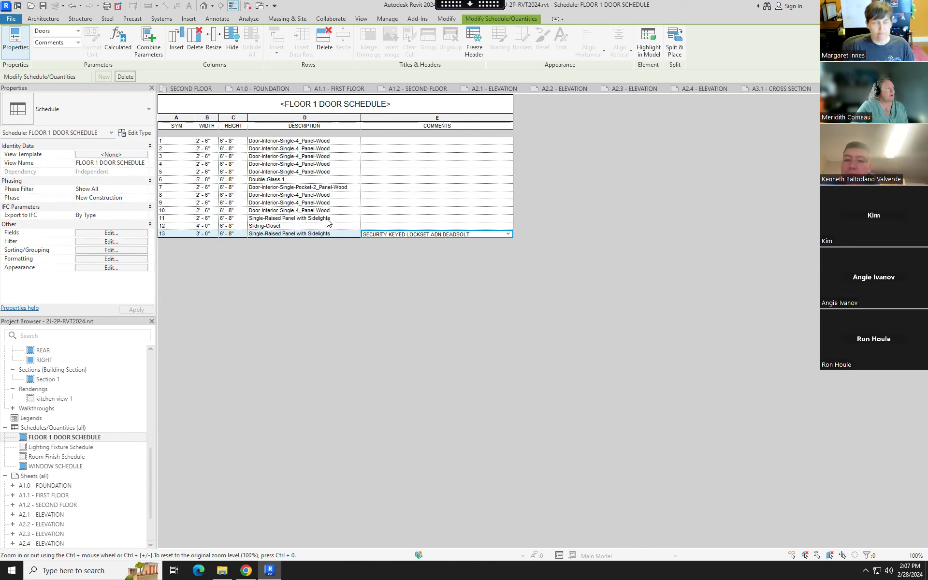
pyautogui.click(510, 220)
pyautogui.click(509, 219)
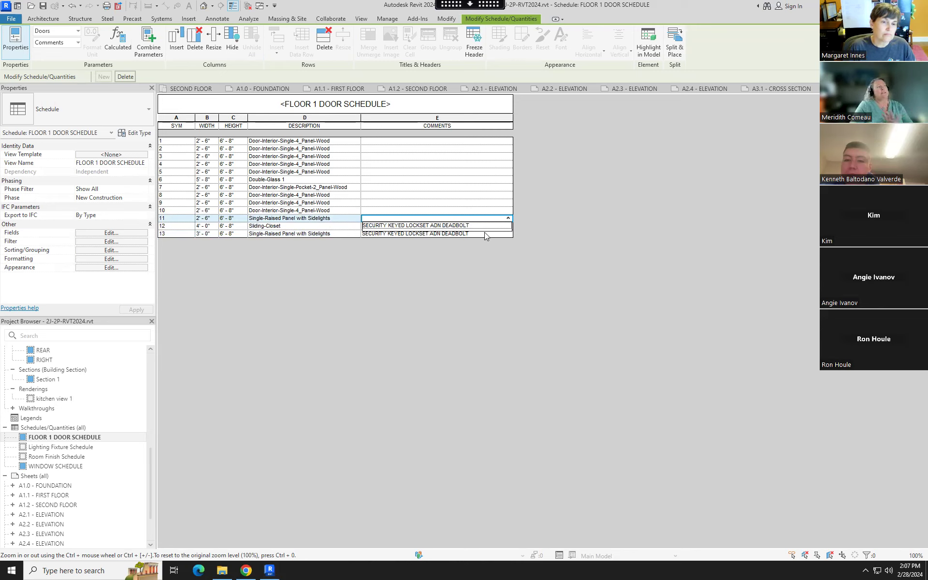
pyautogui.click(464, 226)
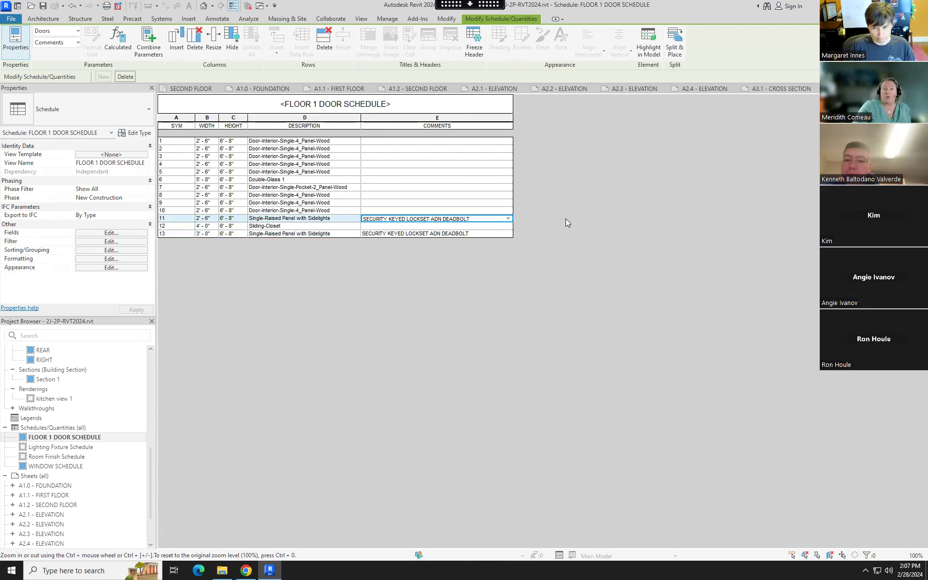
# Close the open sheets and other views, keeping only the FIRST FLOOR plan and the FLOOR 1 DOOR SCHEDULE open
pyautogui.click(816, 89)
pyautogui.click(726, 88)
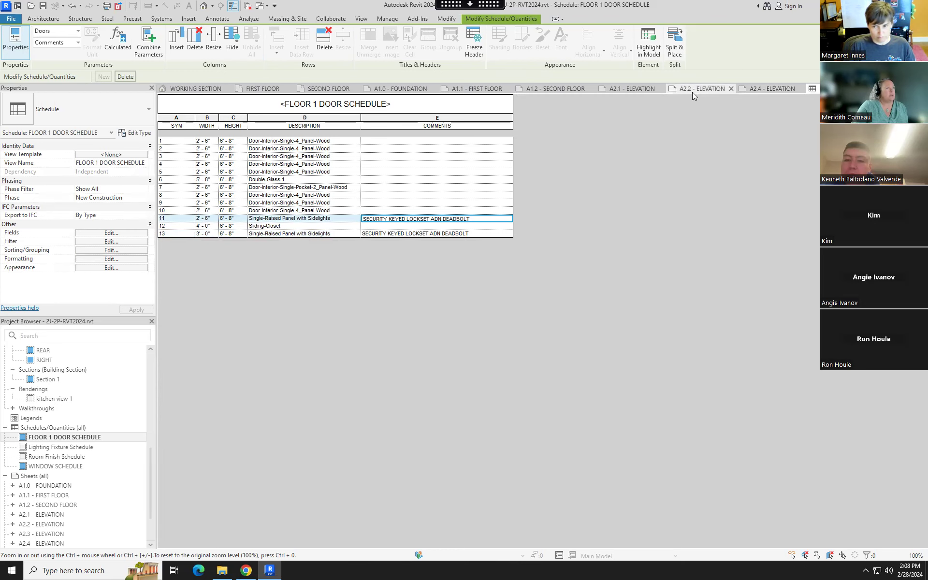
pyautogui.click(800, 89)
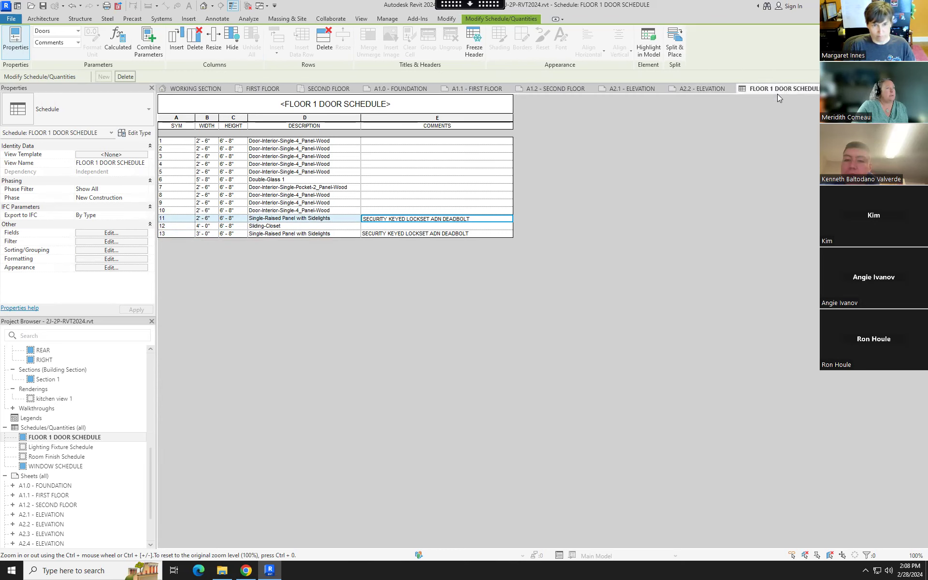
pyautogui.click(729, 89)
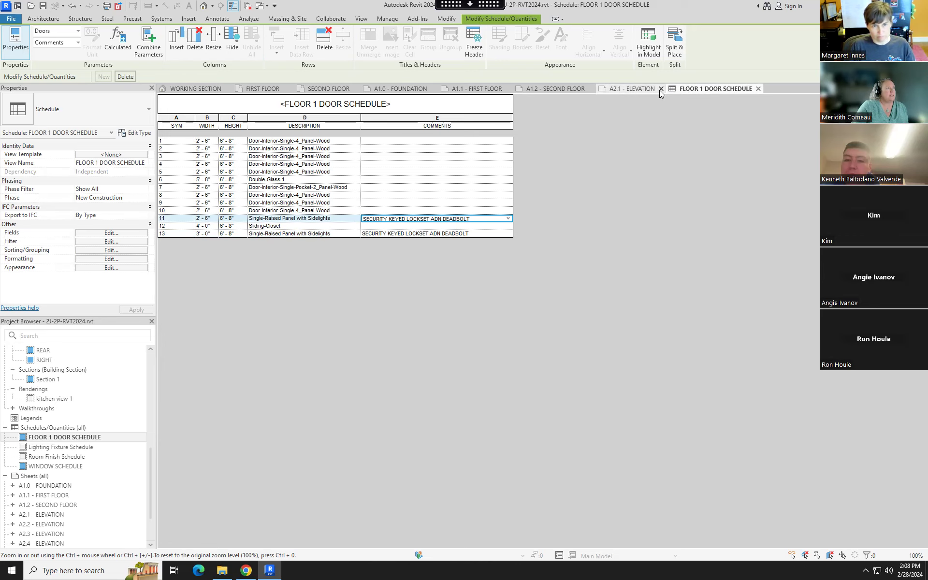
pyautogui.click(591, 89)
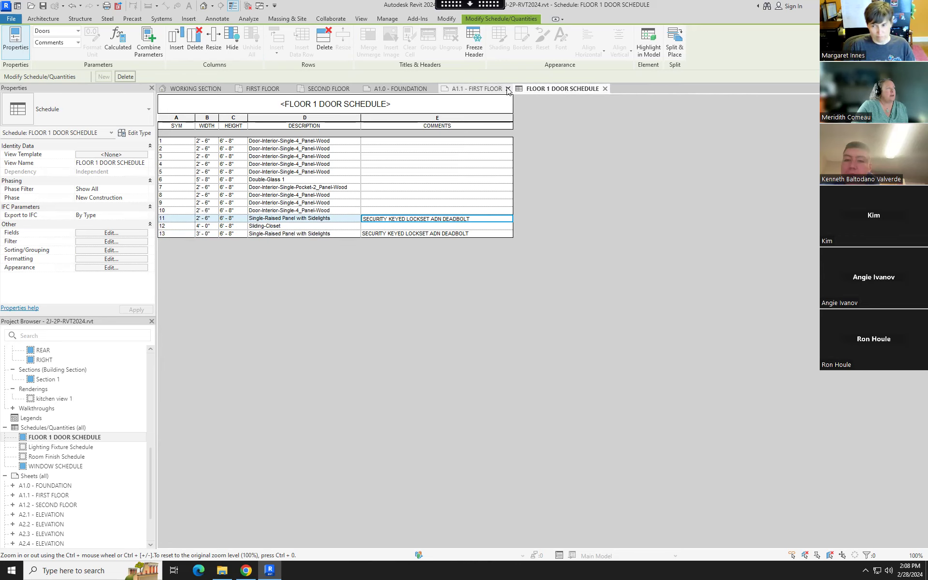
pyautogui.click(507, 89)
pyautogui.click(433, 89)
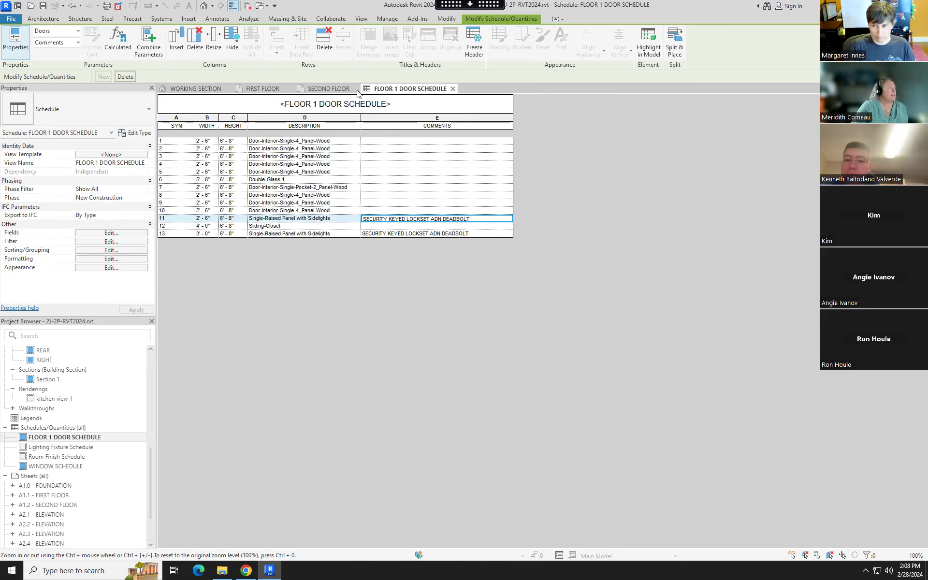
pyautogui.click(356, 88)
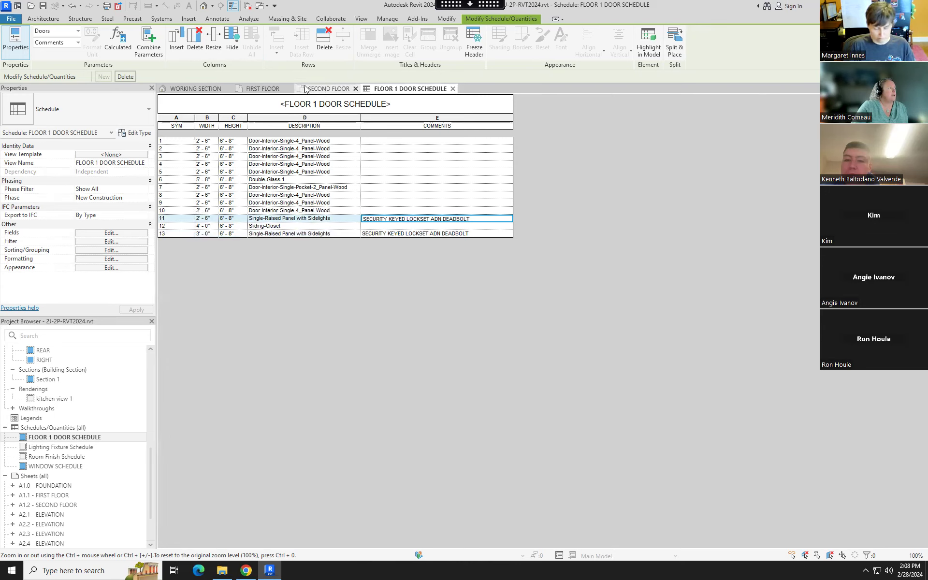
pyautogui.click(227, 89)
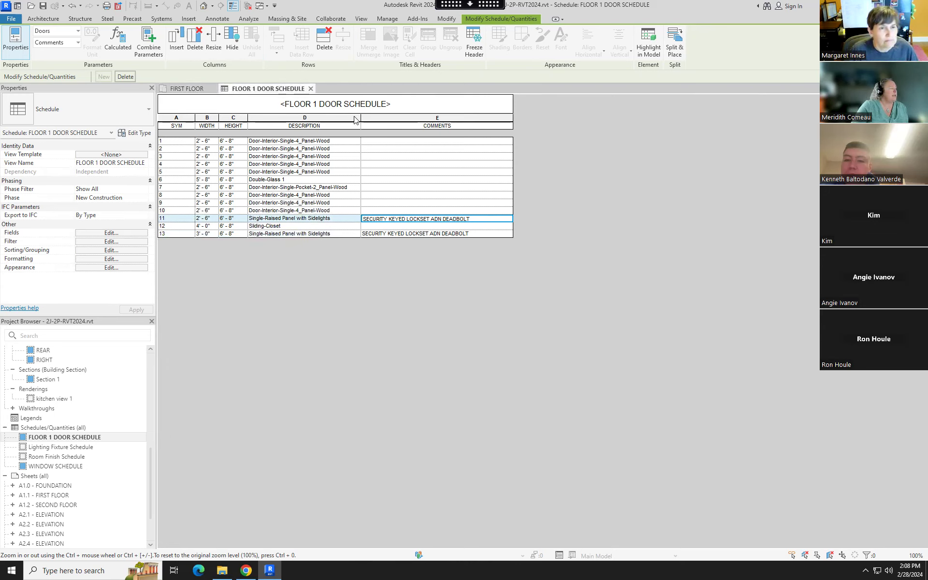
# Tile the FLOOR 1 DOOR SCHEDULE and the FIRST FLOOR plan side by side, with door 1 selected in the schedule
pyautogui.click(167, 140)
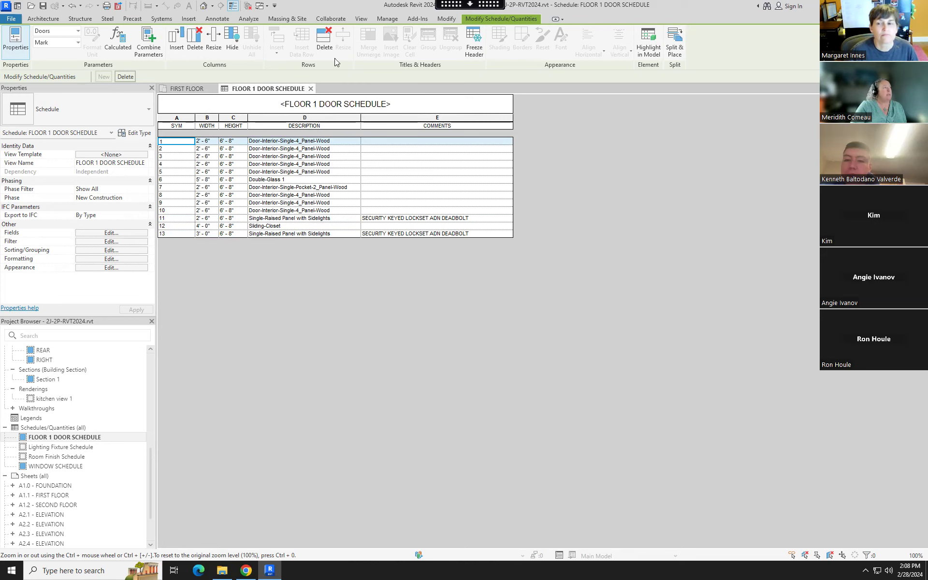
pyautogui.click(362, 20)
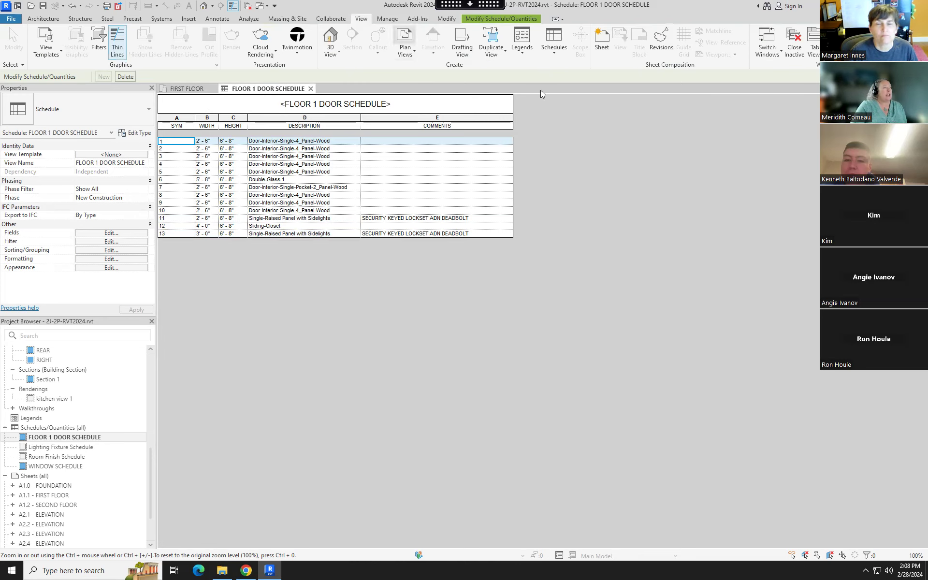
pyautogui.click(839, 41)
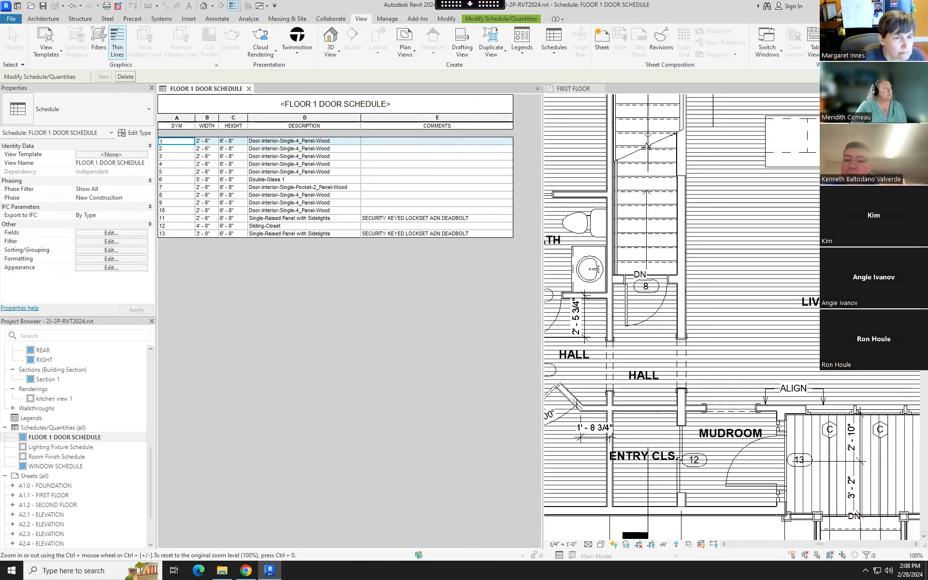
pyautogui.scroll(-5, 629, 279)
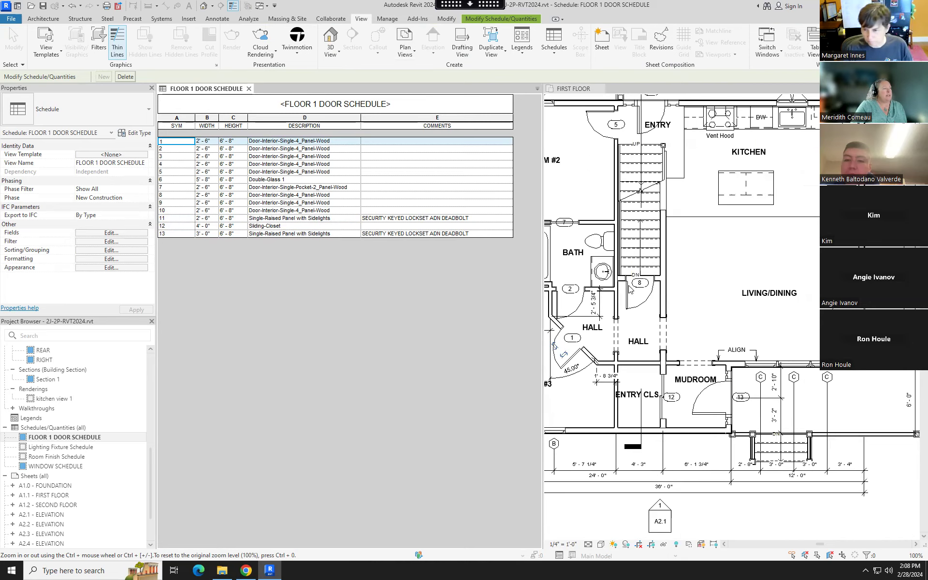
pyautogui.click(784, 284)
pyautogui.scroll(-3, 764, 289)
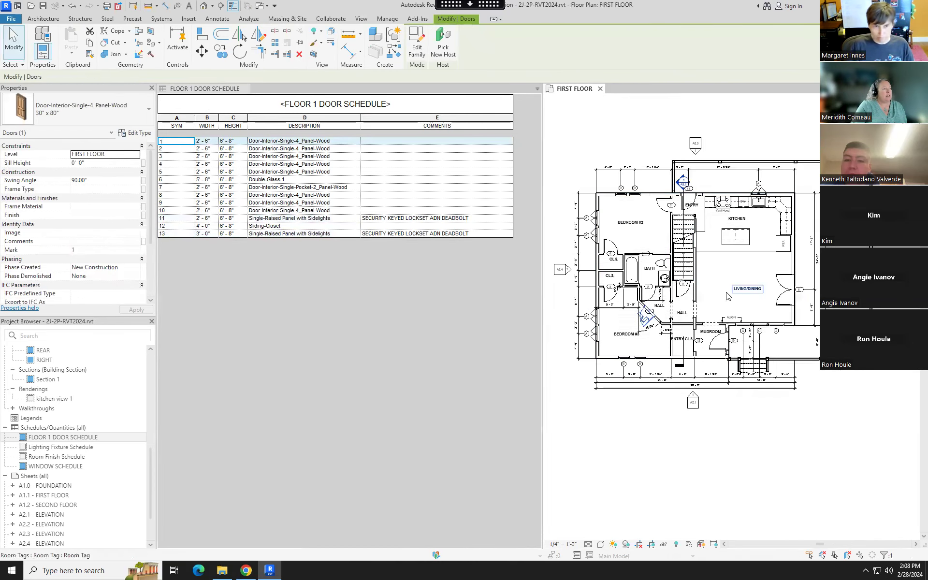
pyautogui.scroll(3, 647, 331)
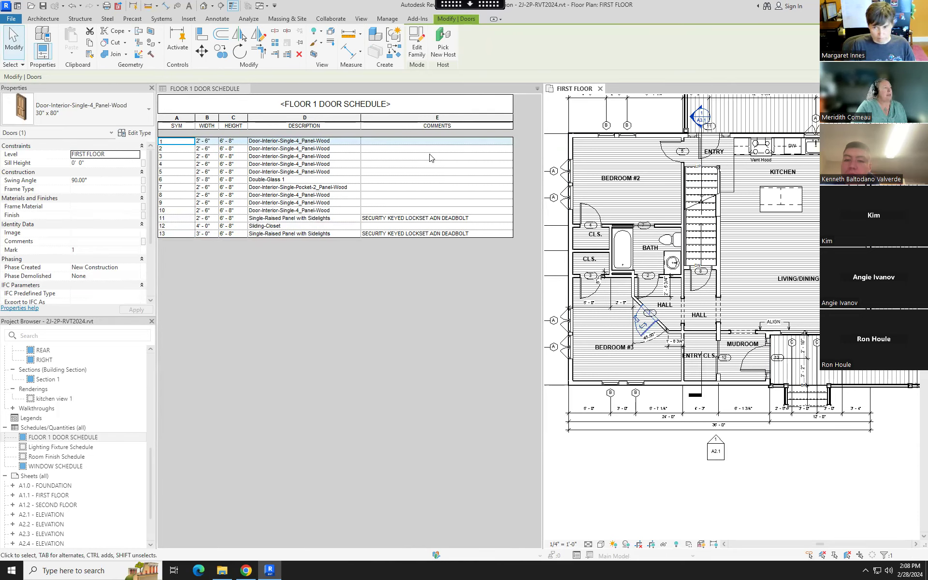
# Enter the comment "PRIVACY LOCK SET," for door 1 and assign the same comment to door 2
pyautogui.click(396, 140)
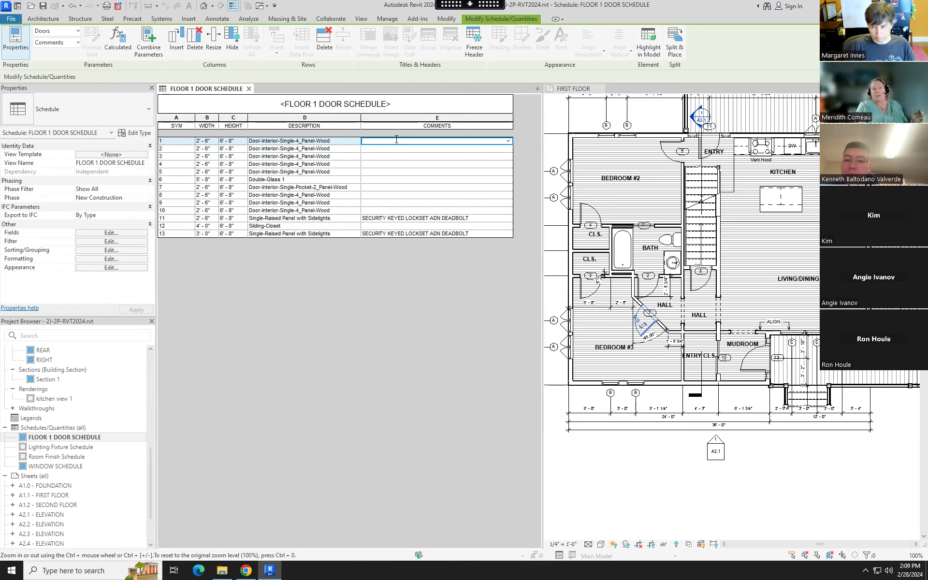
pyautogui.write('PRIVACY LOCK SET.')
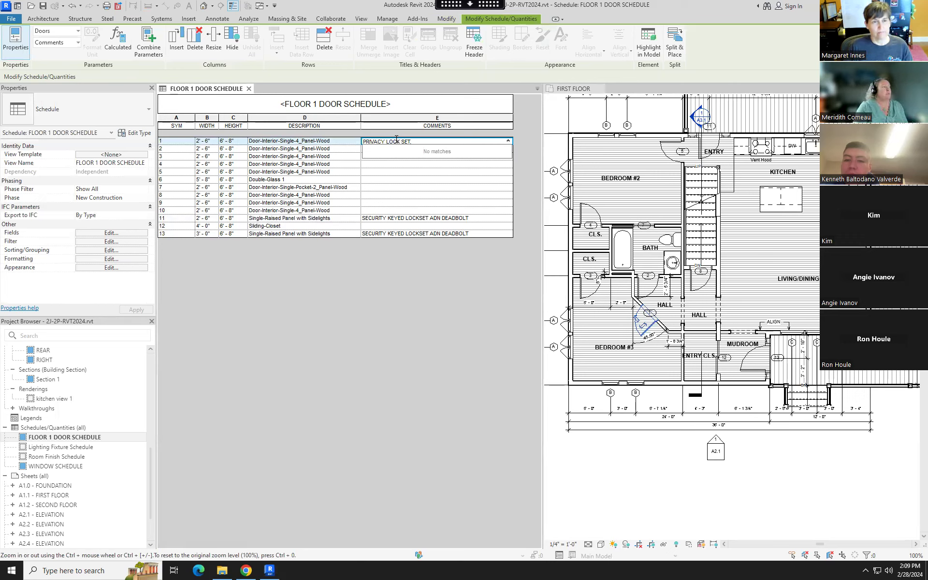
pyautogui.write(',')
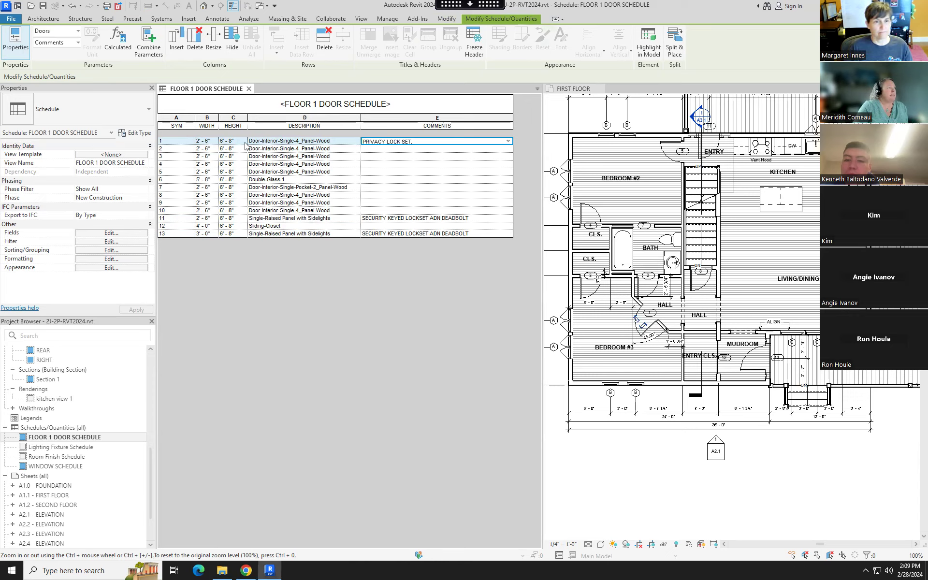
pyautogui.click(176, 148)
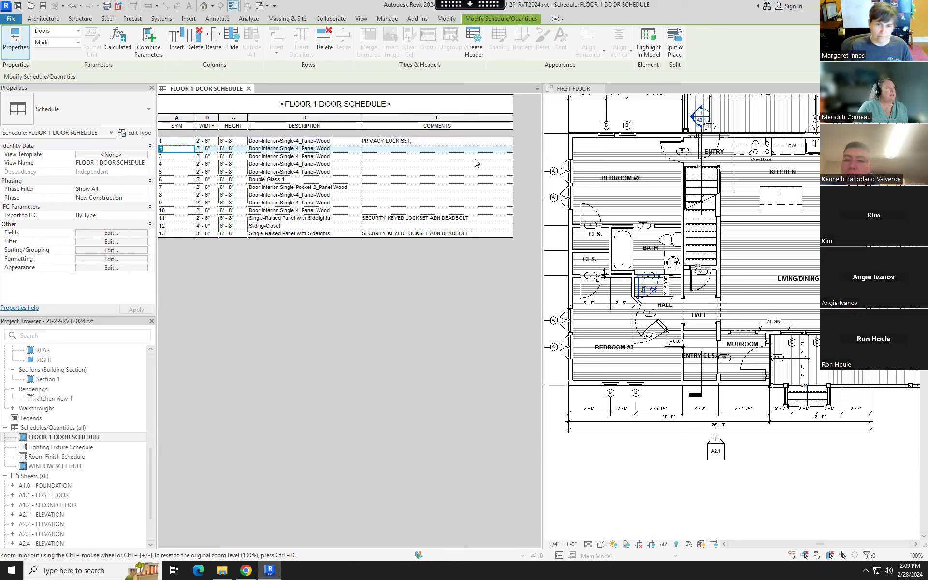
pyautogui.click(503, 149)
pyautogui.click(508, 150)
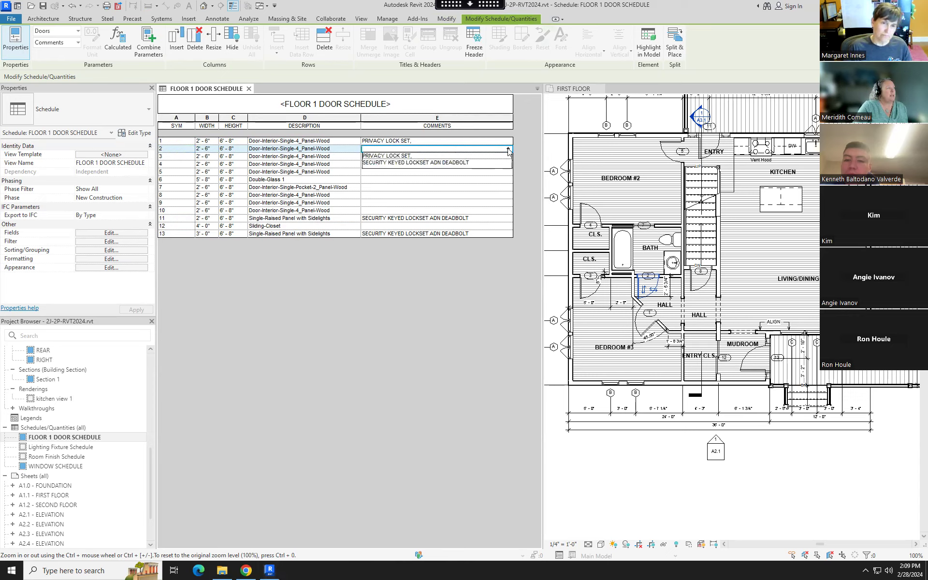
pyautogui.click(406, 157)
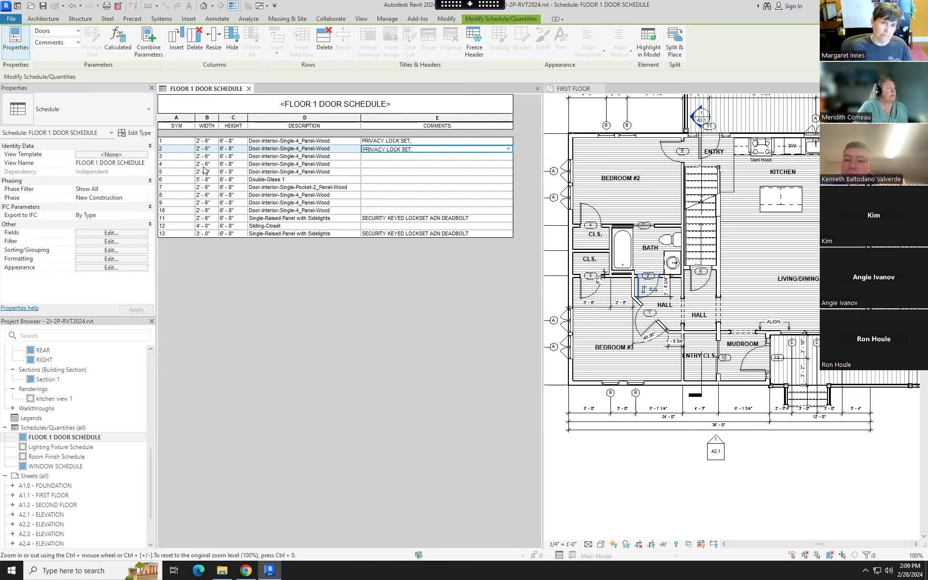
# Locate doors 3, 4 and 5 in the plan from their schedule rows and assign the existing privacy lock set comment to door 5
pyautogui.click(187, 157)
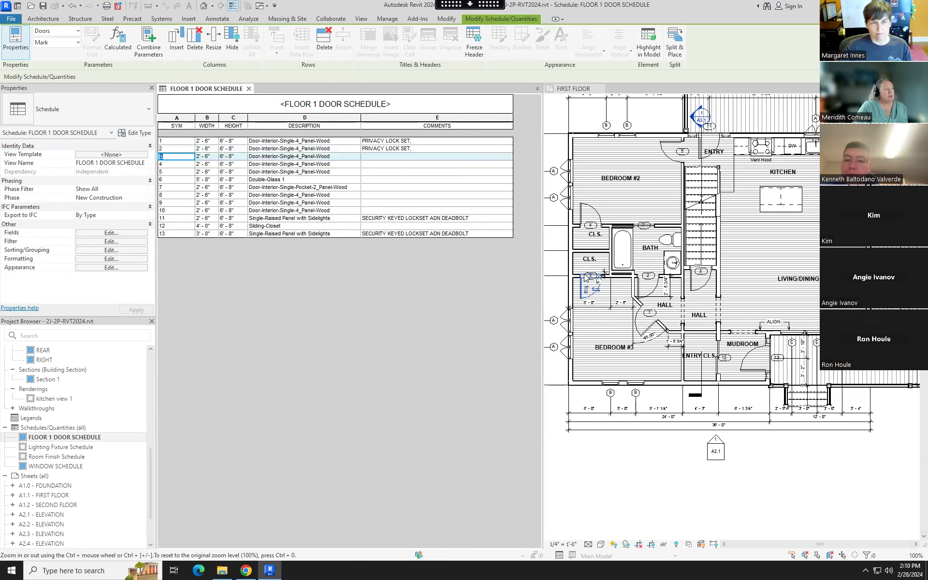
pyautogui.click(179, 165)
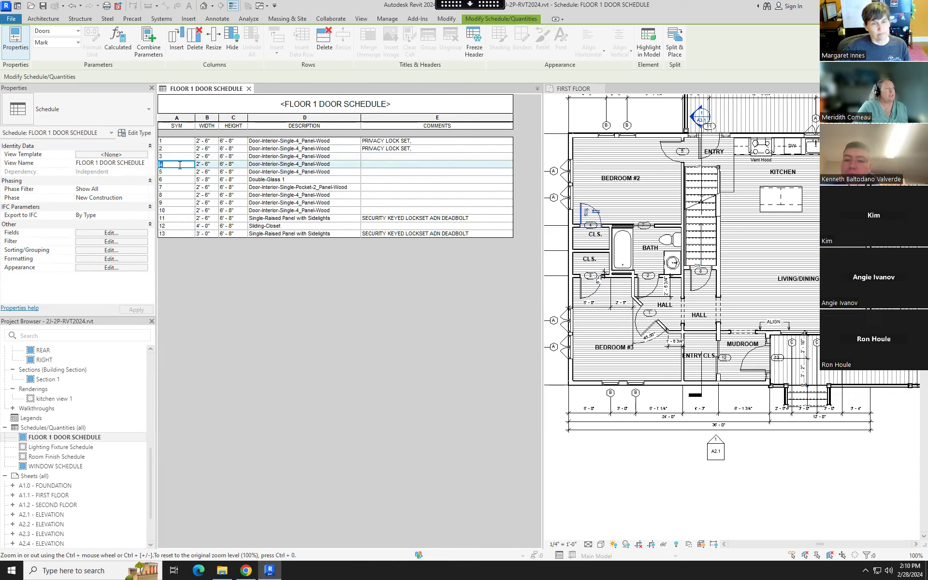
pyautogui.click(183, 172)
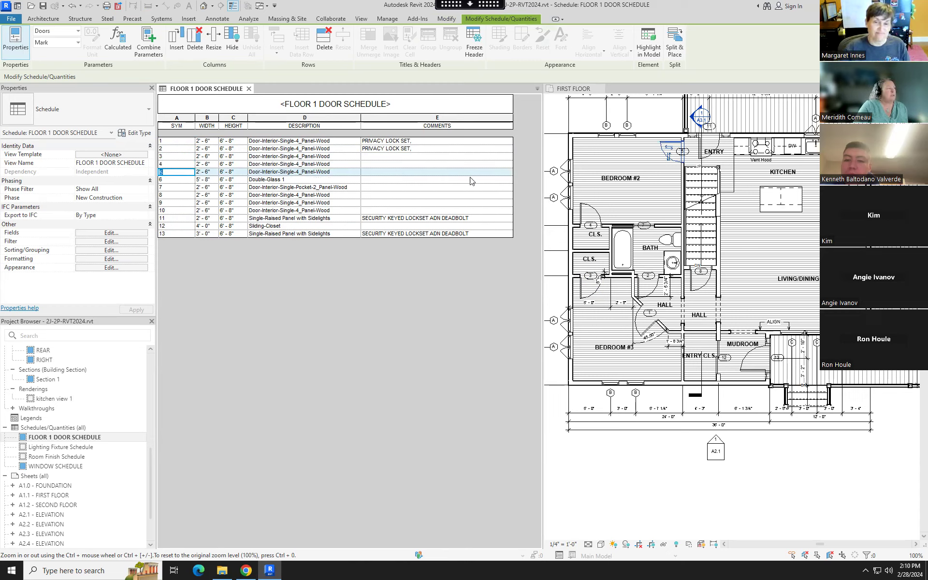
pyautogui.click(507, 172)
pyautogui.click(508, 172)
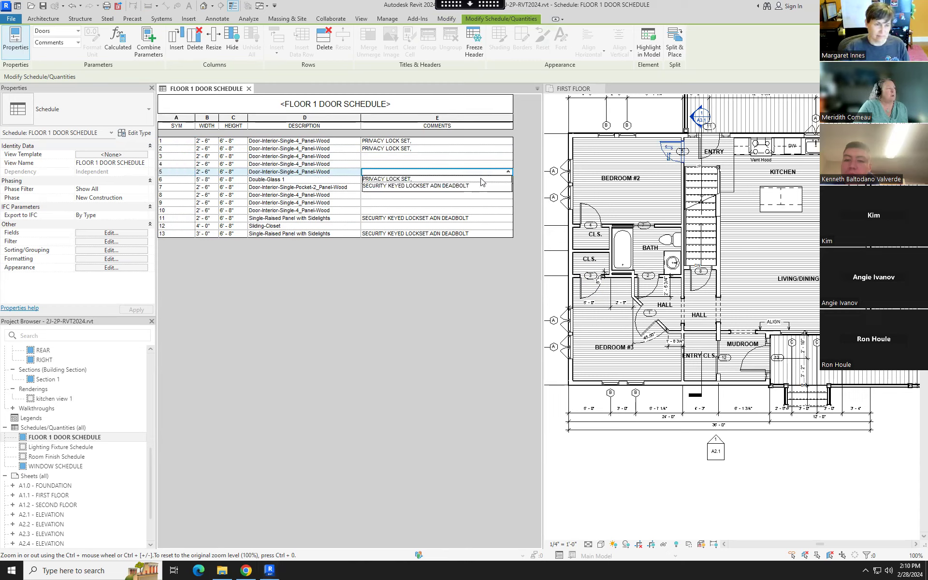
pyautogui.click(412, 180)
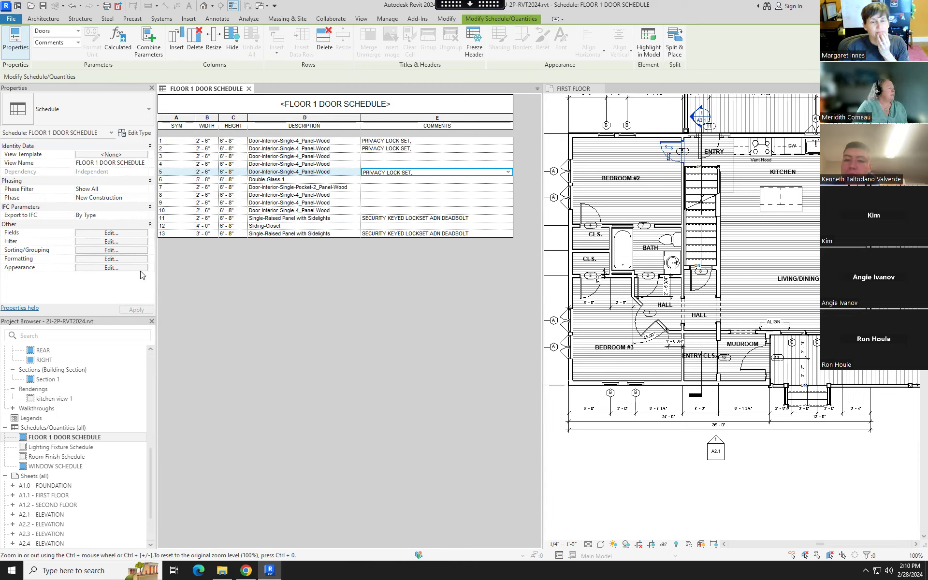
pyautogui.click(106, 233)
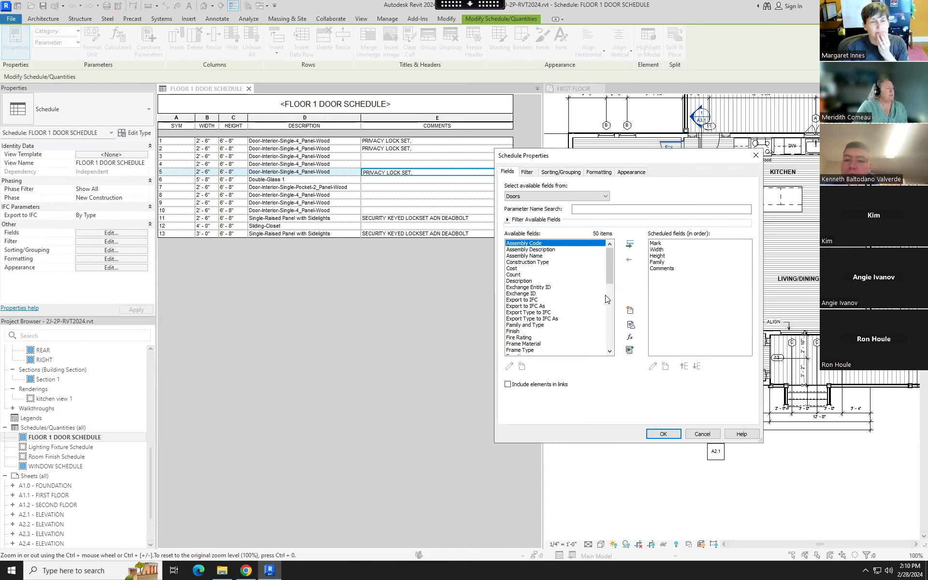
pyautogui.moveTo(612, 258); pyautogui.dragTo(620, 300)
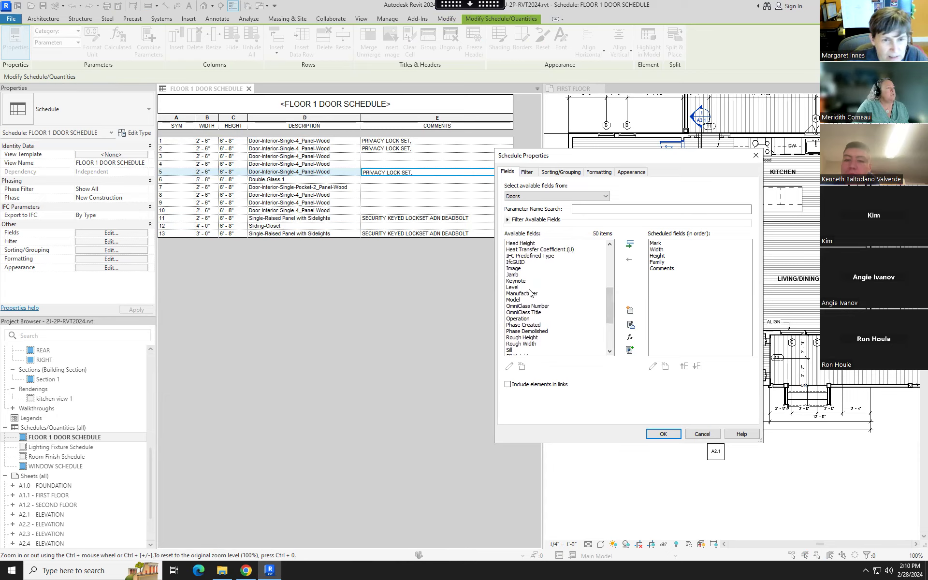
pyautogui.moveTo(608, 299); pyautogui.dragTo(610, 257)
pyautogui.click(704, 434)
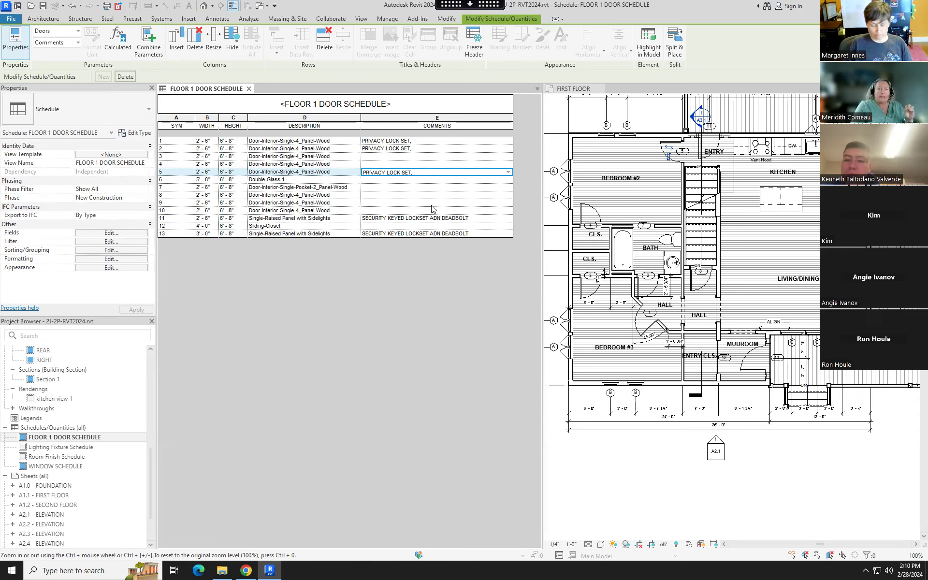
# Duplicate the FLOOR 1 DOOR SCHEDULE view
pyautogui.click(90, 437)
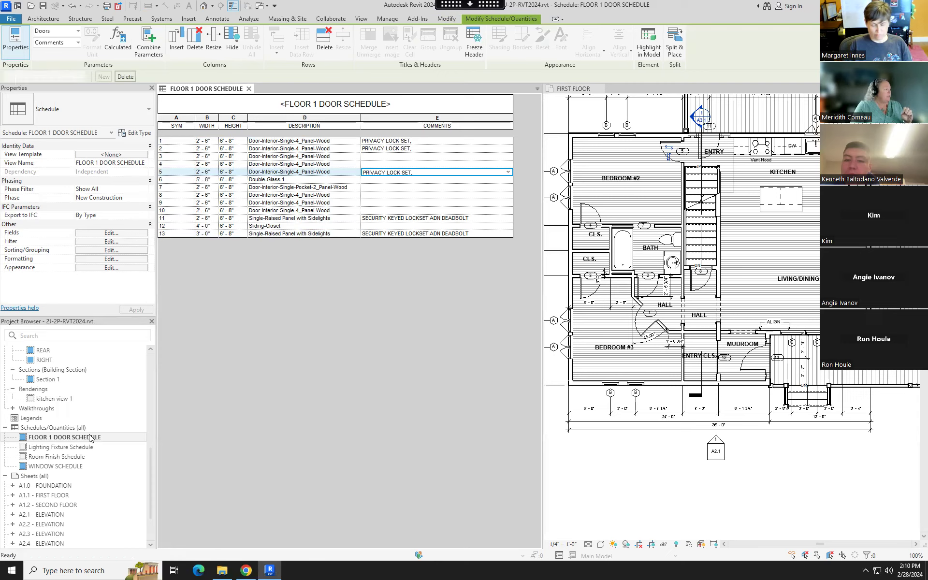
pyautogui.rightClick(89, 438)
pyautogui.moveTo(228, 285)
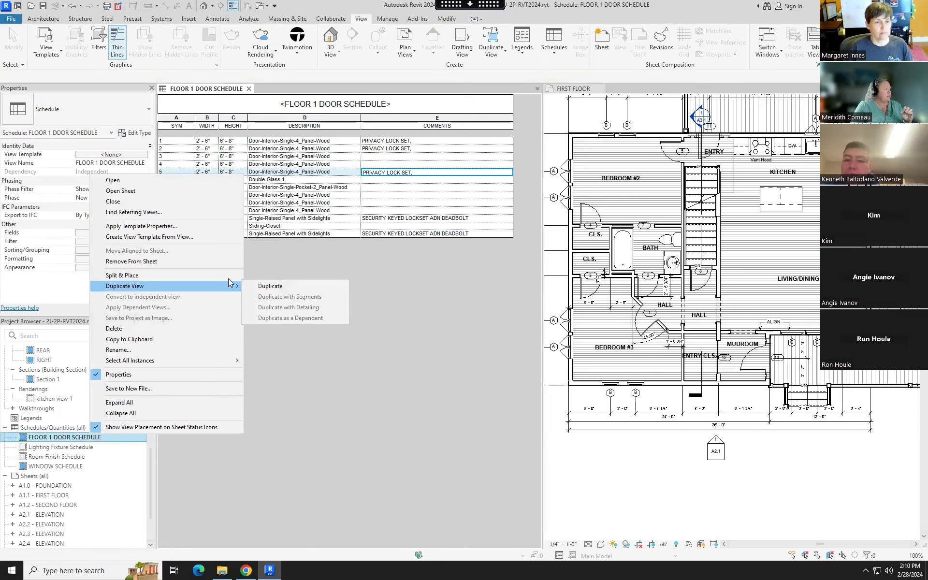
pyautogui.click(285, 292)
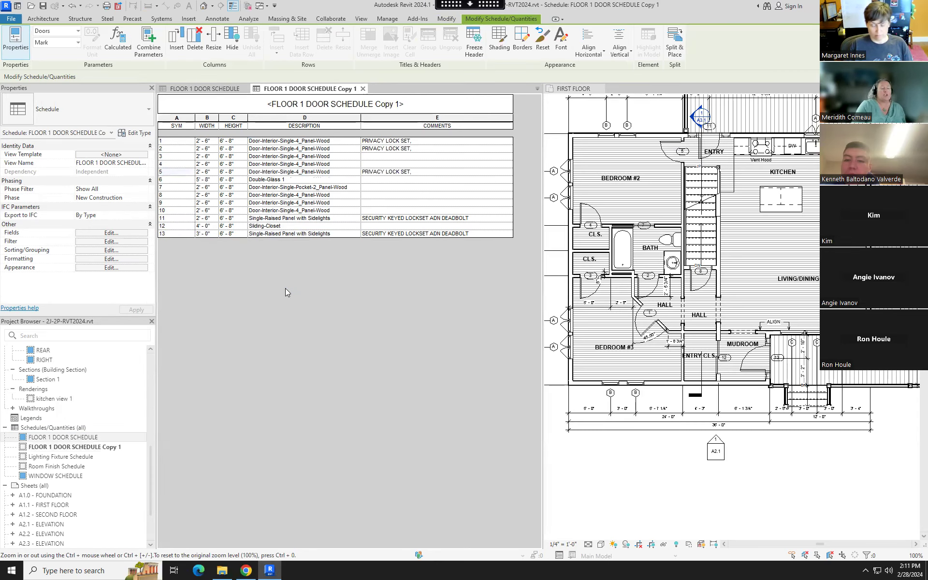
# Rename the duplicated schedule as FLOOR 2 DOOR SCHEDULE and close its view
pyautogui.click(99, 447)
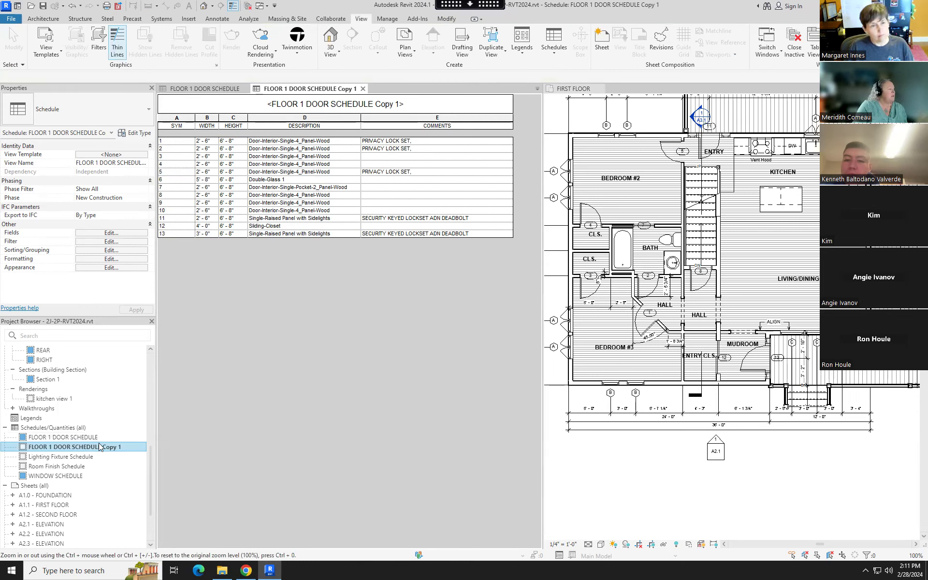
pyautogui.rightClick(99, 447)
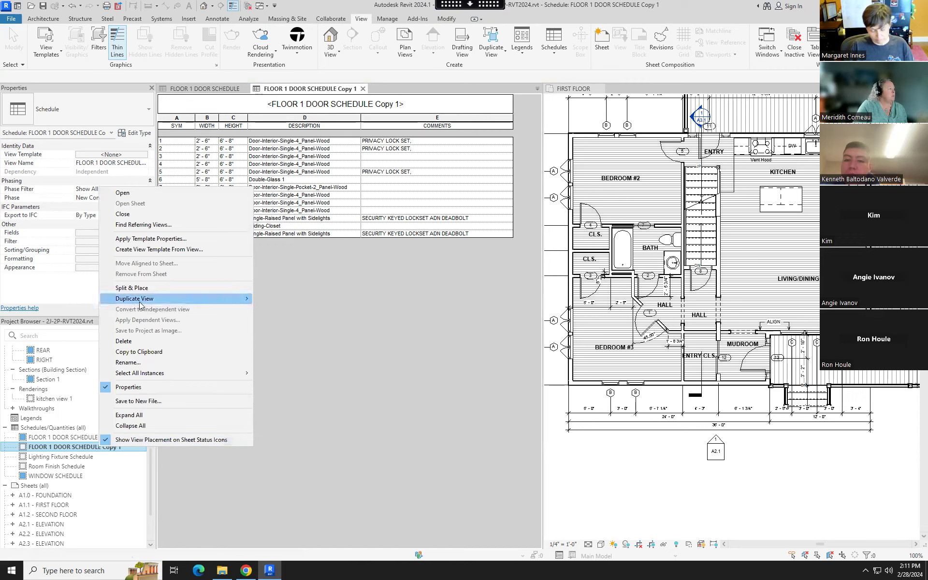
pyautogui.click(133, 362)
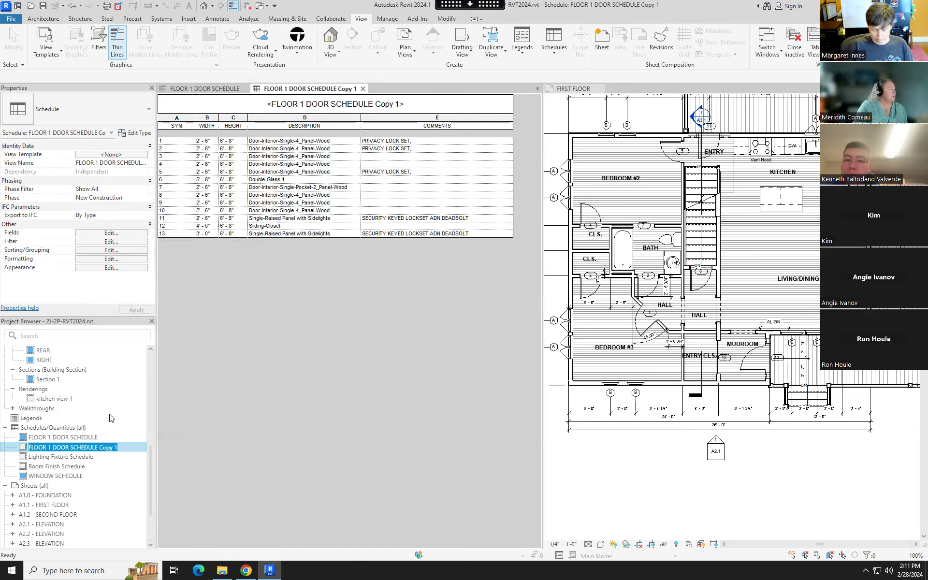
pyautogui.click(50, 447)
pyautogui.press('BackSpace')
pyautogui.write('2')
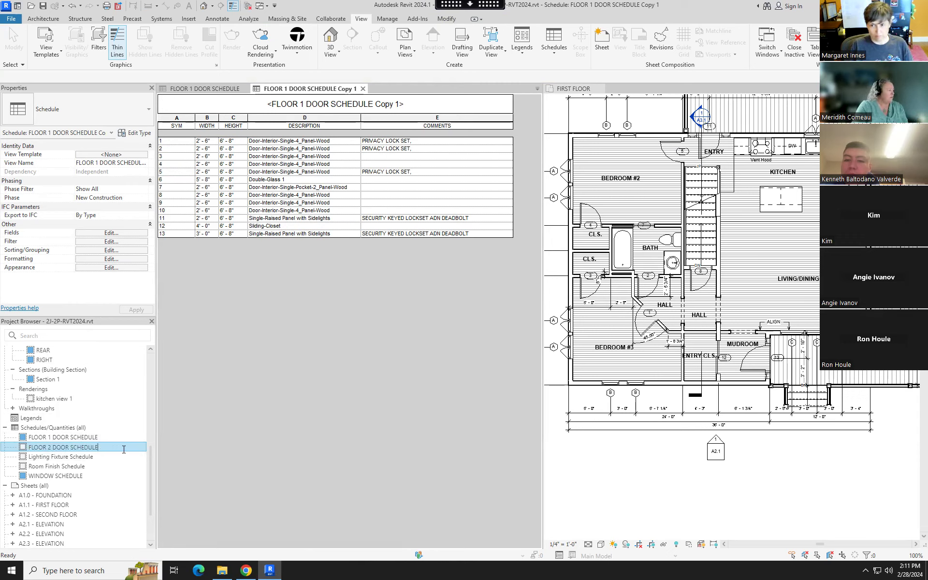
pyautogui.click(187, 442)
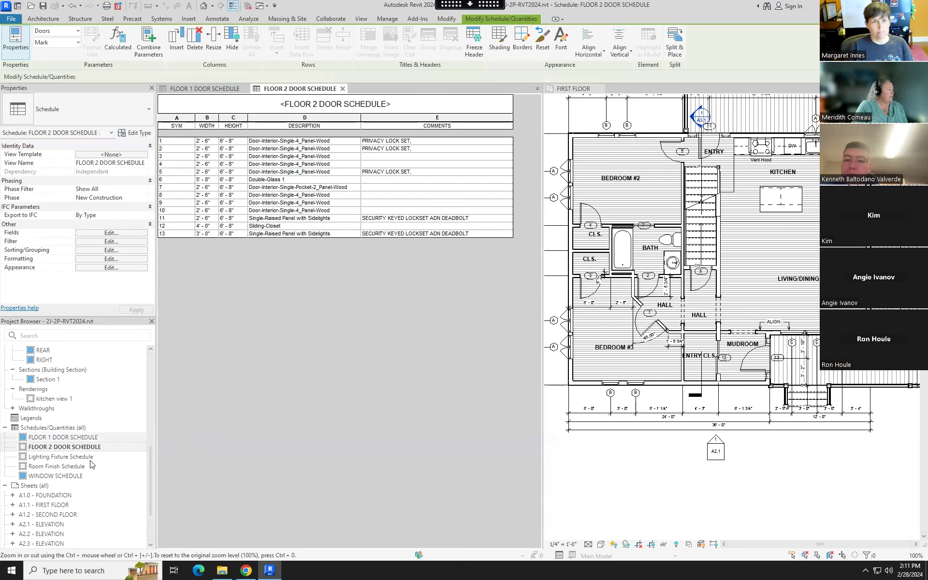
pyautogui.click(343, 89)
# Add the Level field after Comments in the FLOOR 1 DOOR SCHEDULE and widen the schedule's view to fit the added column
pyautogui.click(68, 436)
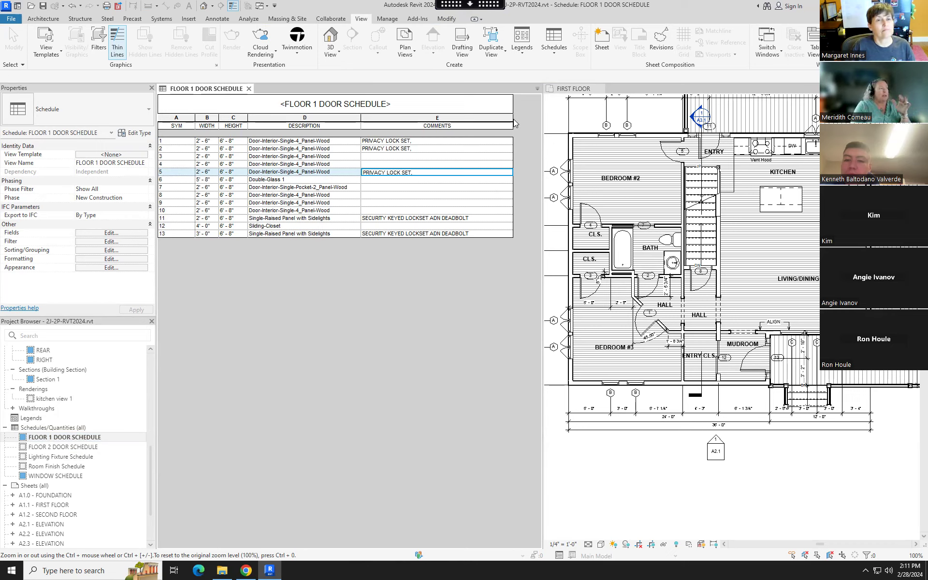
pyautogui.click(108, 234)
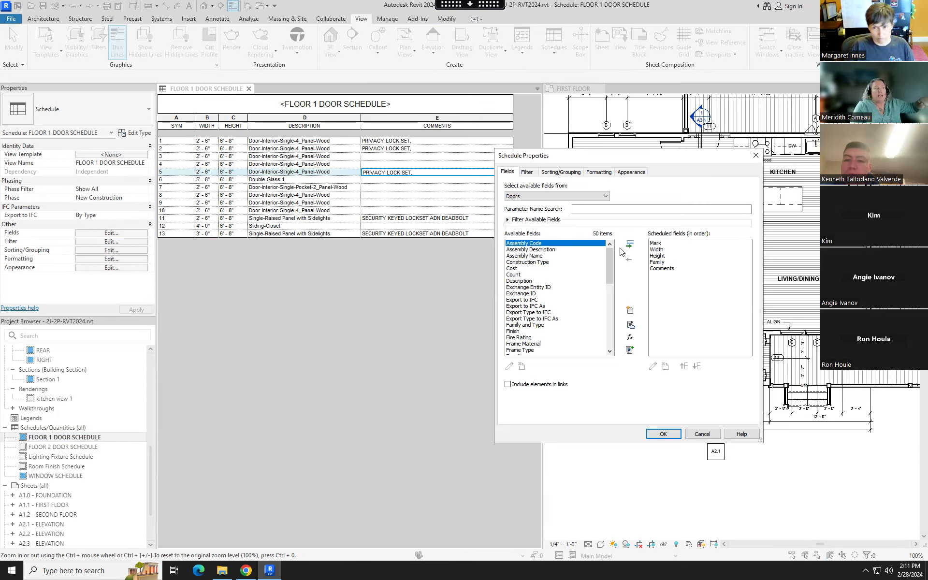
pyautogui.moveTo(608, 266); pyautogui.dragTo(605, 297)
pyautogui.click(512, 313)
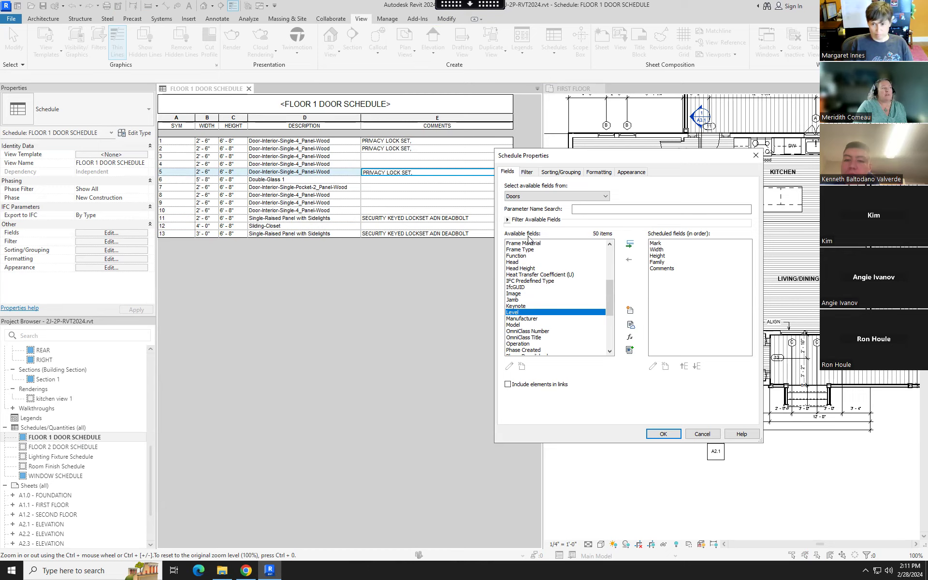
pyautogui.click(631, 245)
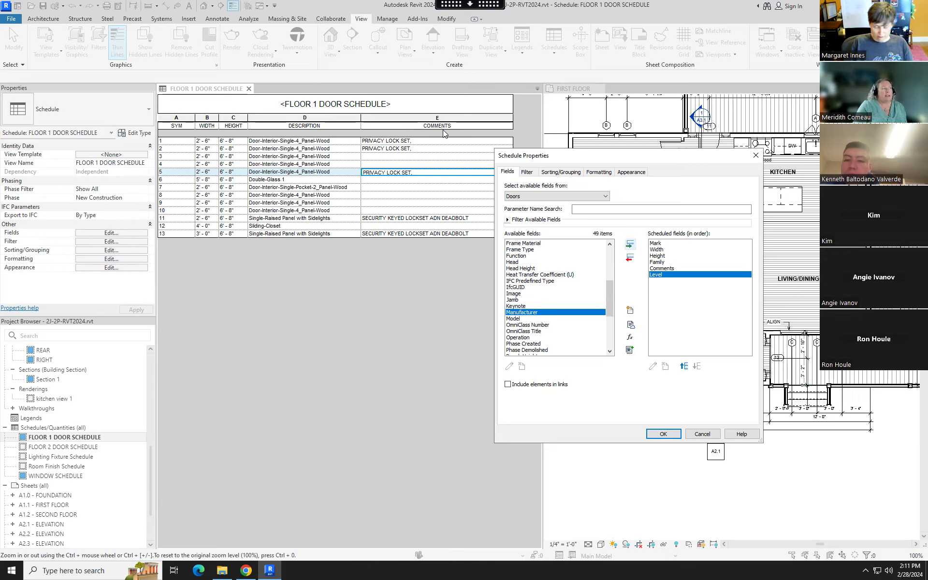
pyautogui.click(663, 435)
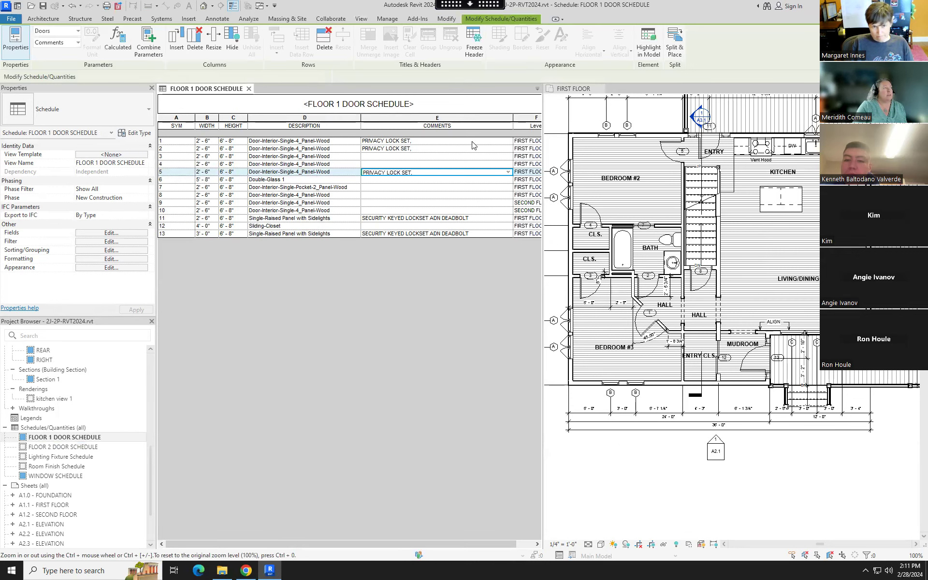
pyautogui.moveTo(542, 106); pyautogui.dragTo(610, 107)
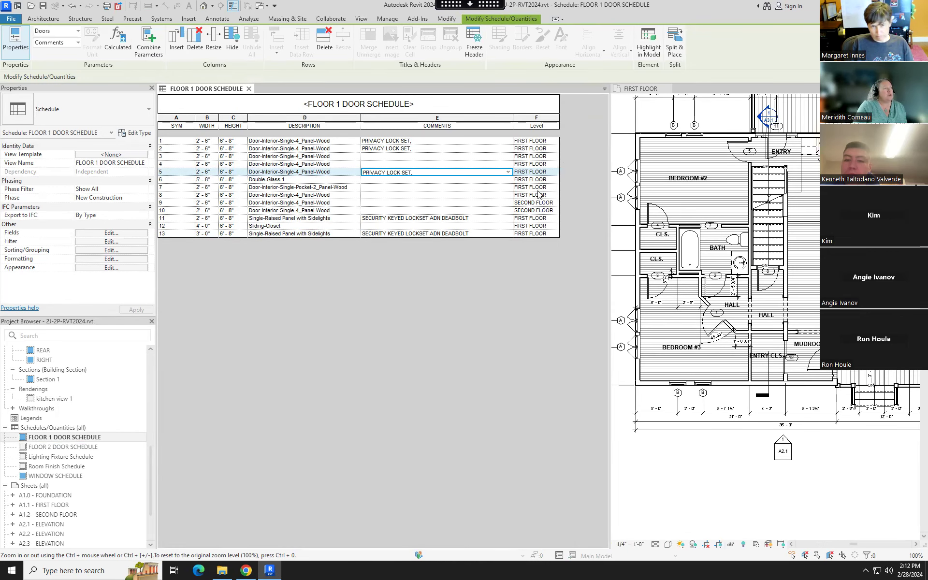
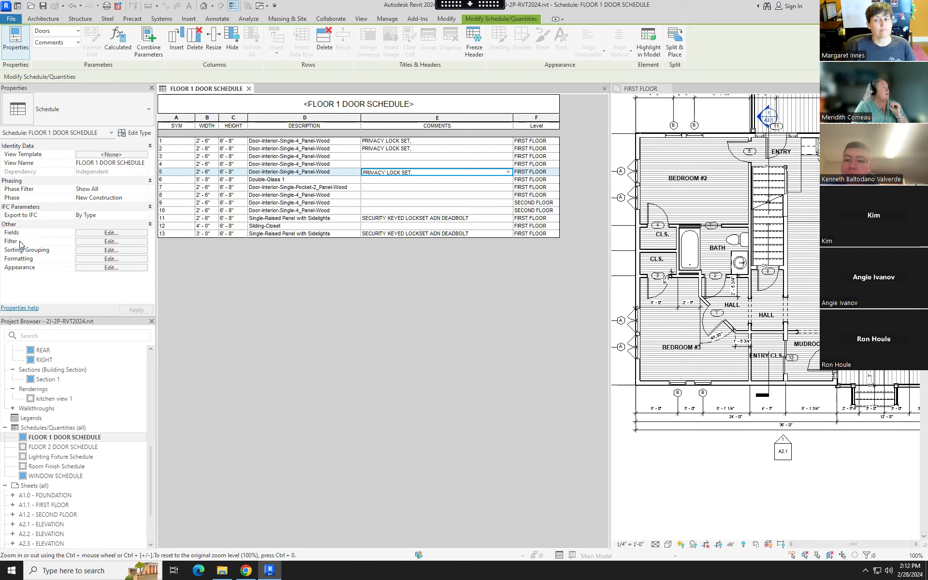
# Filter the FLOOR 1 DOOR SCHEDULE to rows whose Level equals FIRST FLOOR and hide its Level column
pyautogui.click(109, 242)
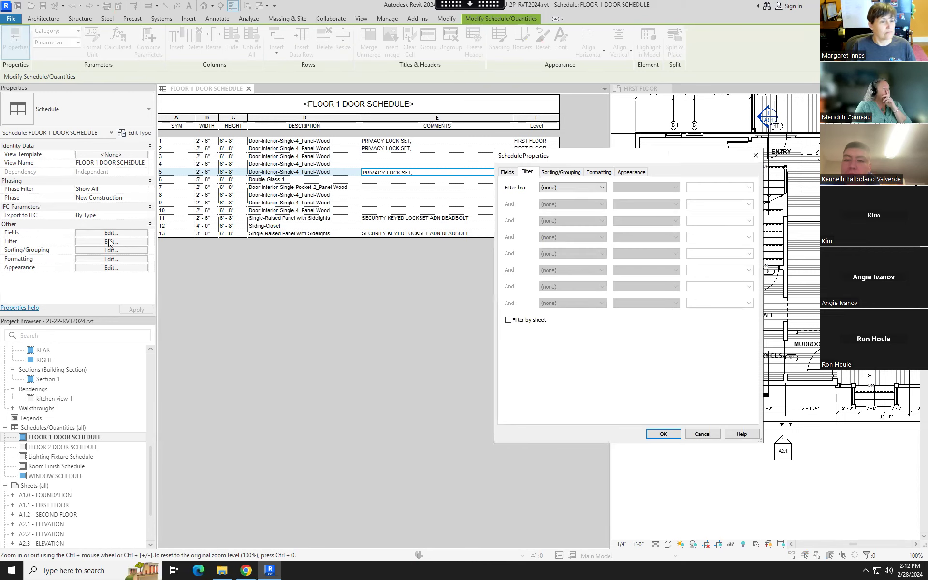
pyautogui.click(601, 189)
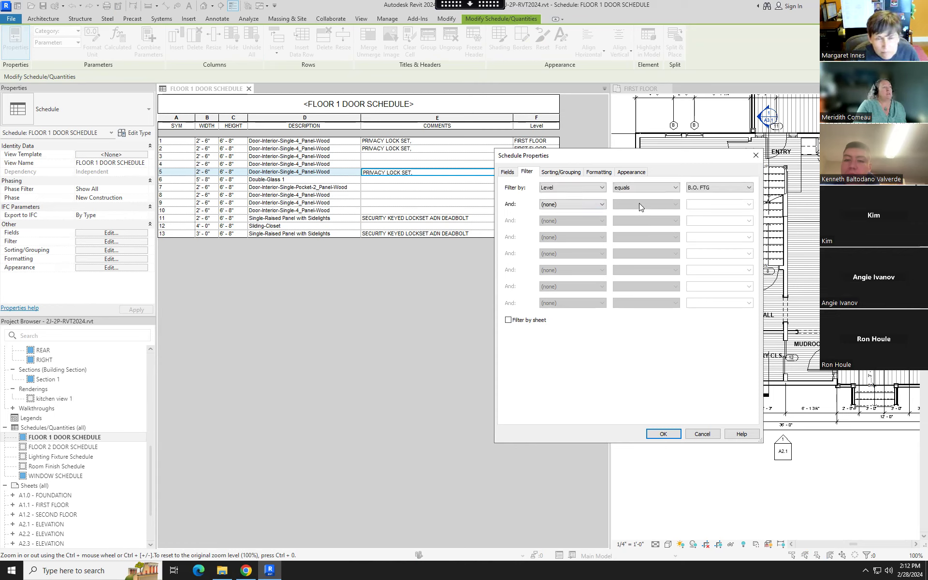
pyautogui.click(749, 188)
pyautogui.click(706, 227)
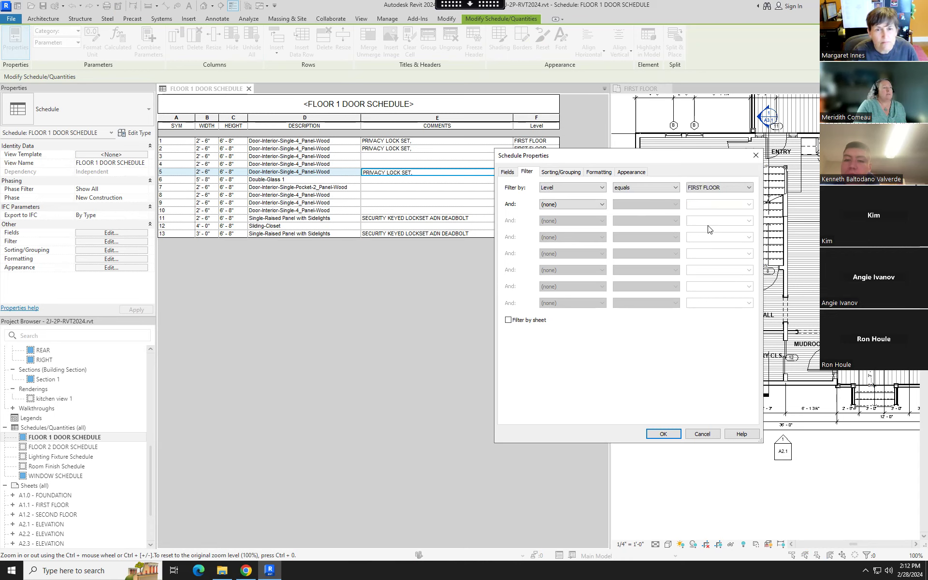
pyautogui.click(663, 434)
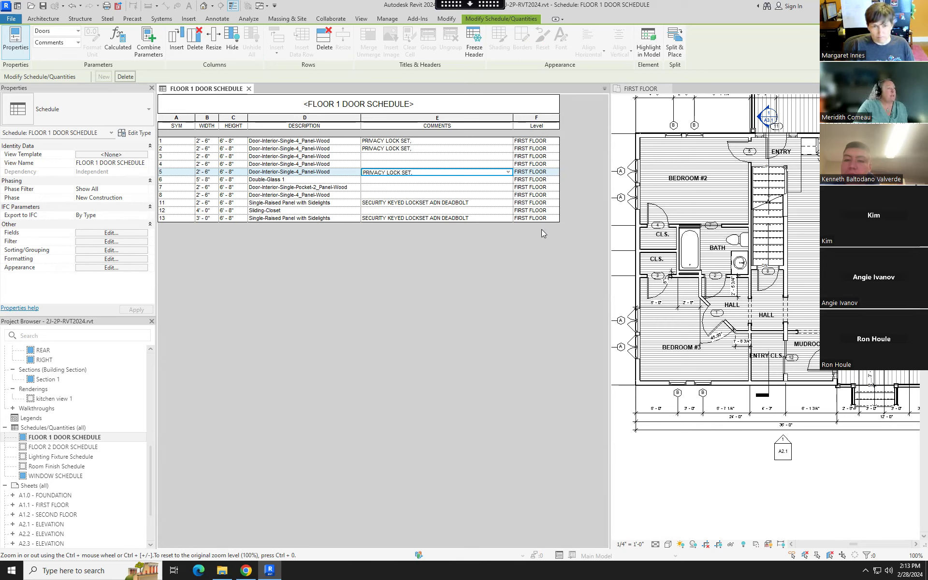
pyautogui.click(537, 118)
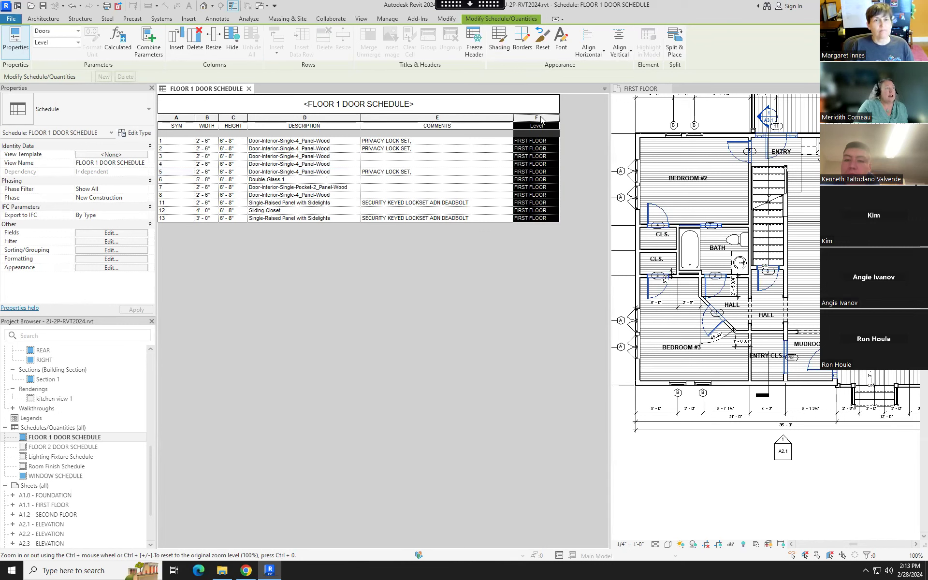
pyautogui.click(232, 41)
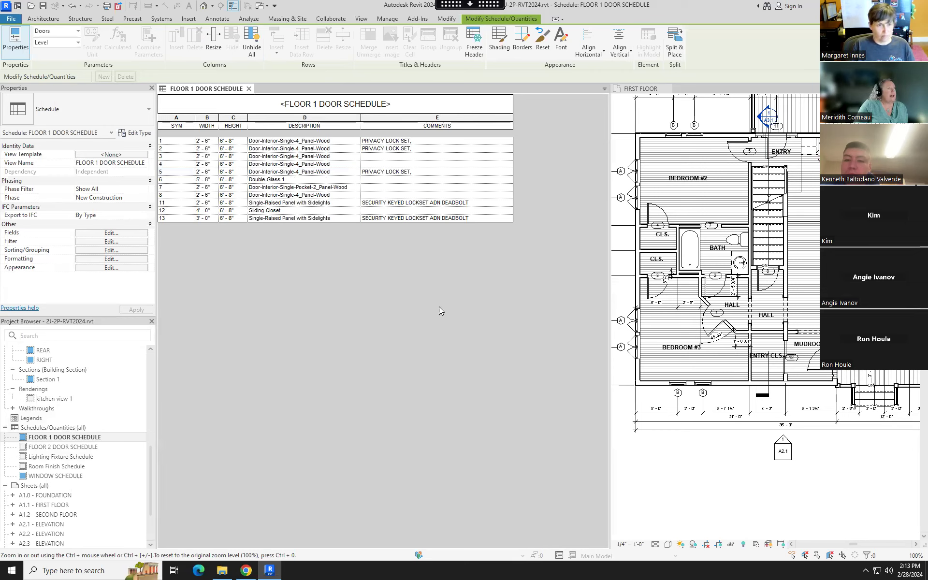
# On sheet A1.1 - FIRST FLOOR, widen the door schedule's Description and Comments columns so each entry fits on one line
pyautogui.click(52, 505)
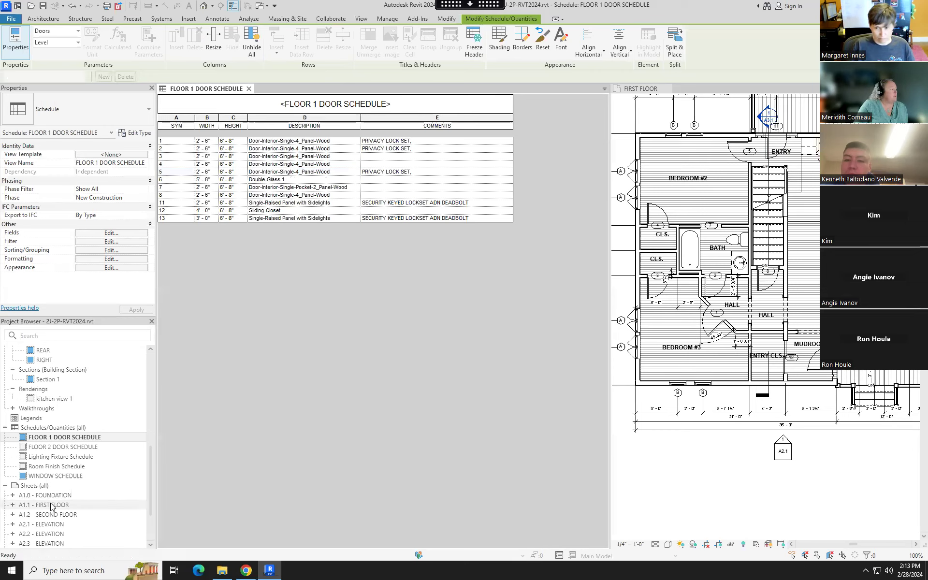
pyautogui.doubleClick(52, 506)
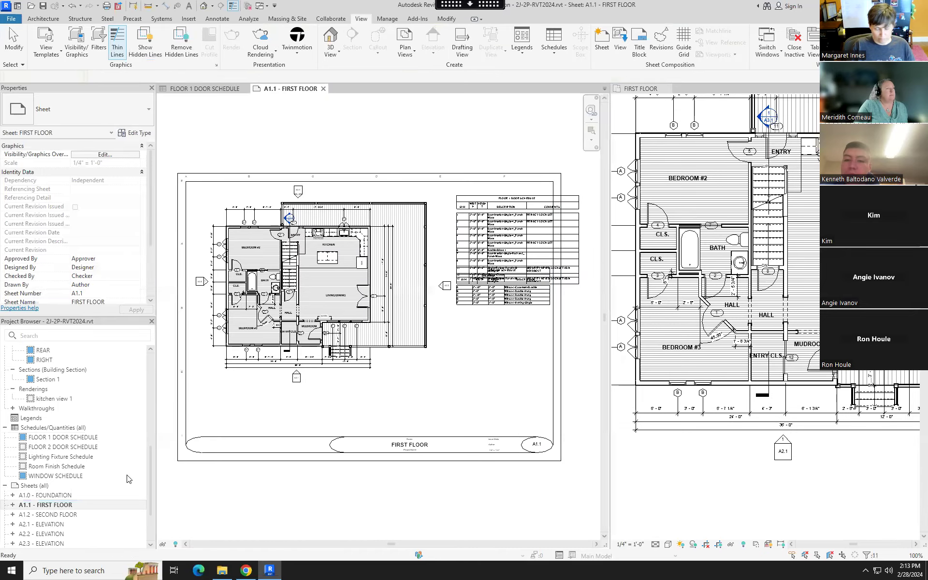
pyautogui.click(516, 202)
pyautogui.scroll(5, 517, 203)
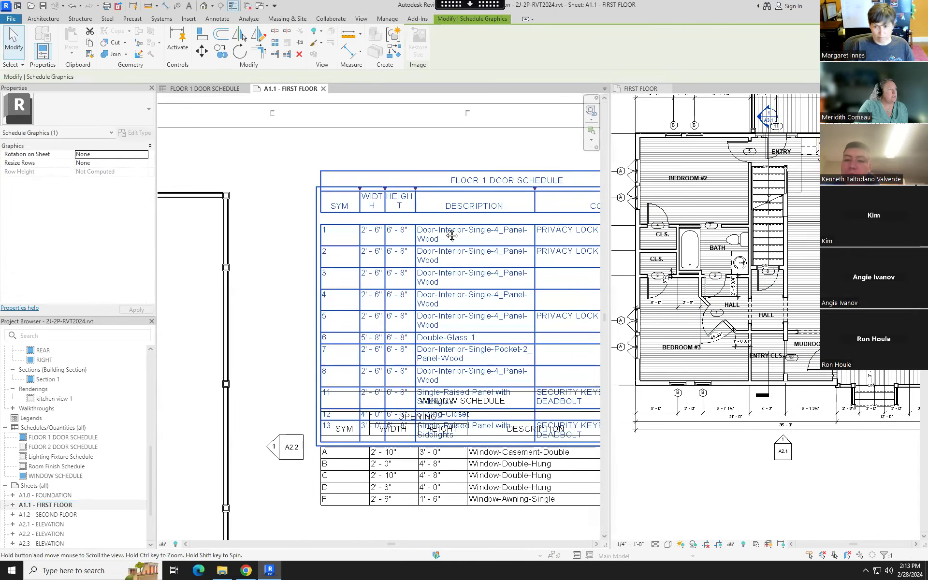
pyautogui.scroll(-3, 365, 203)
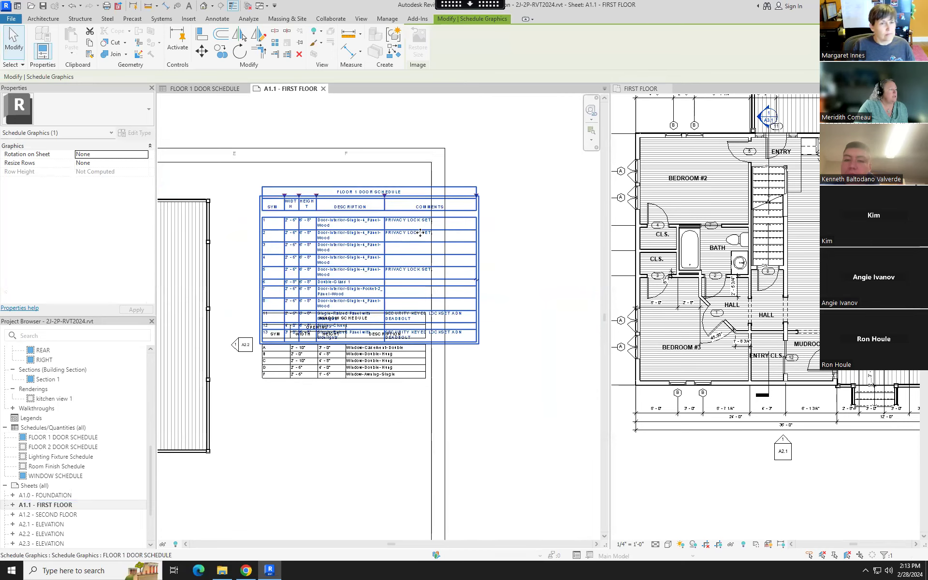
pyautogui.scroll(2, 338, 334)
pyautogui.scroll(3, 448, 325)
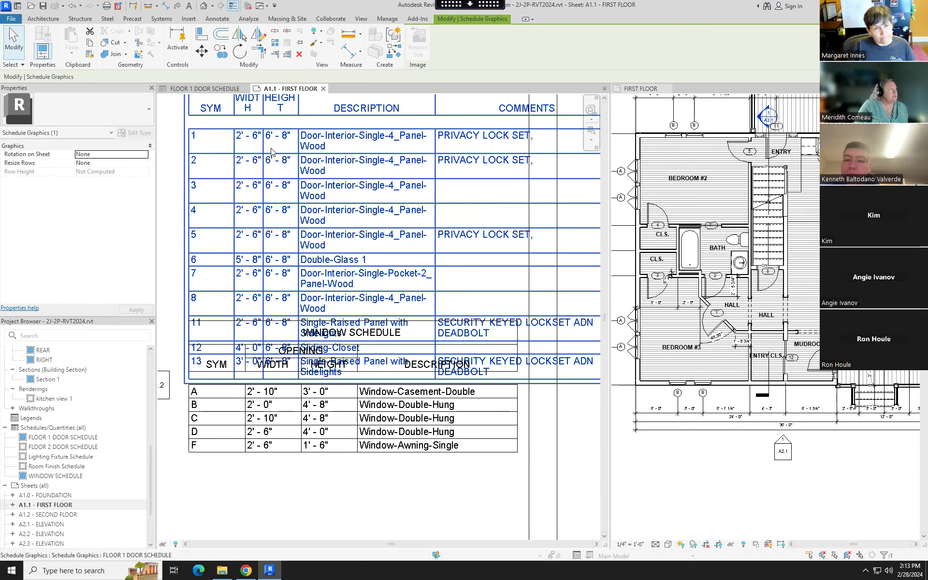
pyautogui.scroll(-2, 400, 137)
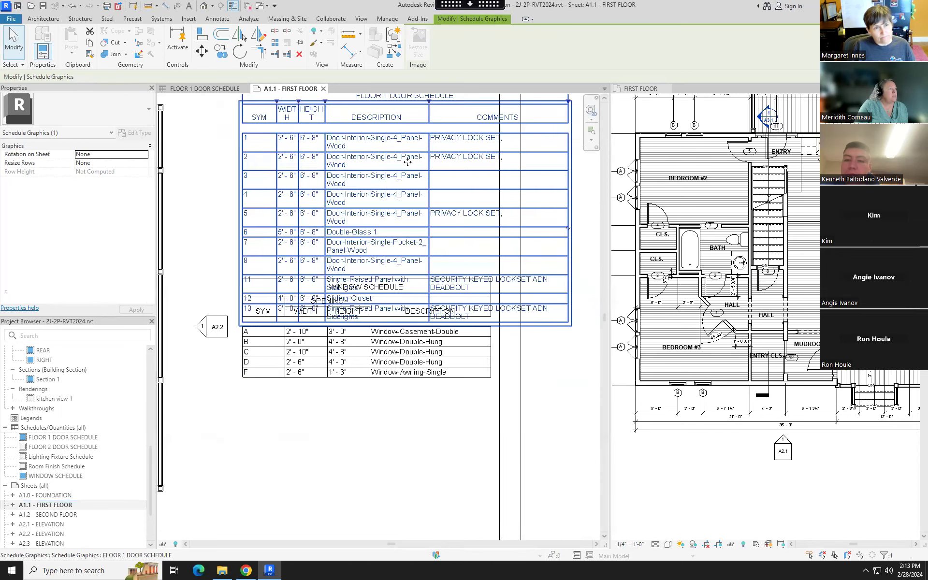
pyautogui.moveTo(427, 124); pyautogui.dragTo(464, 128)
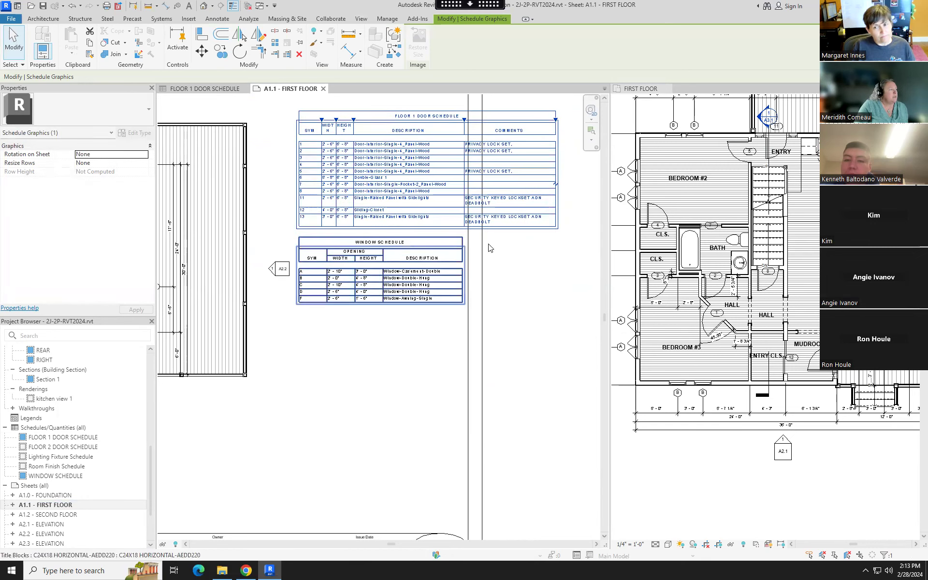
pyautogui.scroll(4, 473, 126)
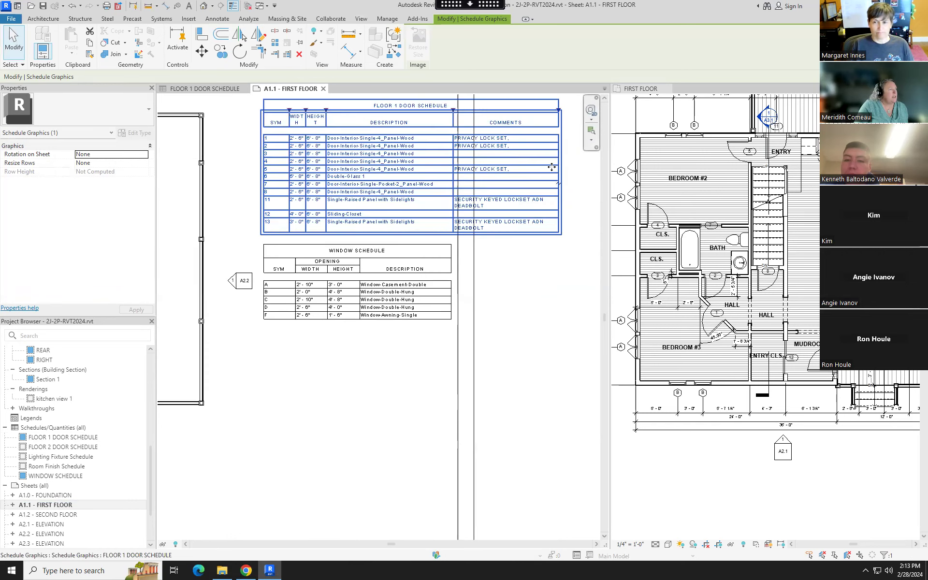
pyautogui.moveTo(441, 150); pyautogui.dragTo(477, 159)
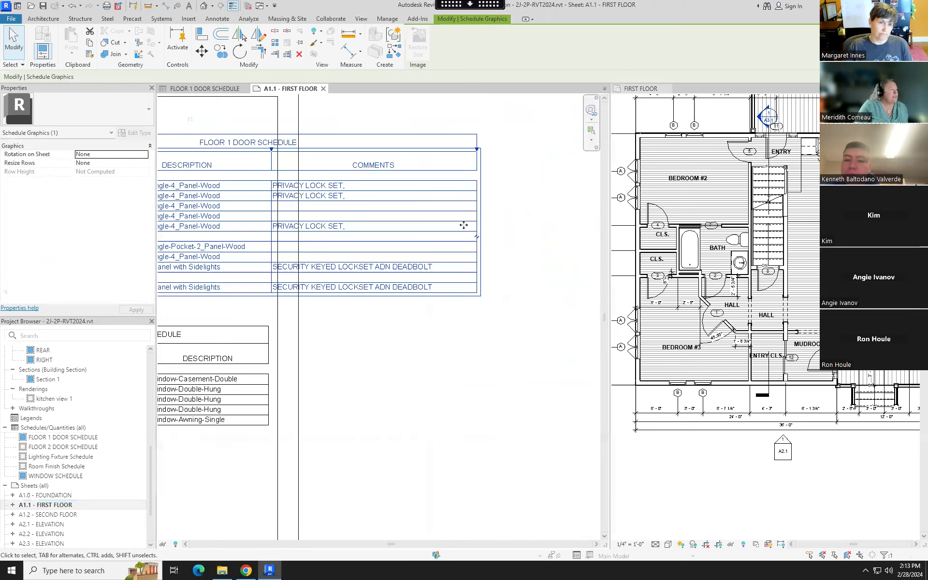
# Move the FLOOR 1 DOOR SCHEDULE on sheet A1.1 to just above the title block, aligned with the sheet's right border
pyautogui.scroll(-4, 479, 208)
pyautogui.moveTo(220, 382); pyautogui.dragTo(334, 269, button='middle')
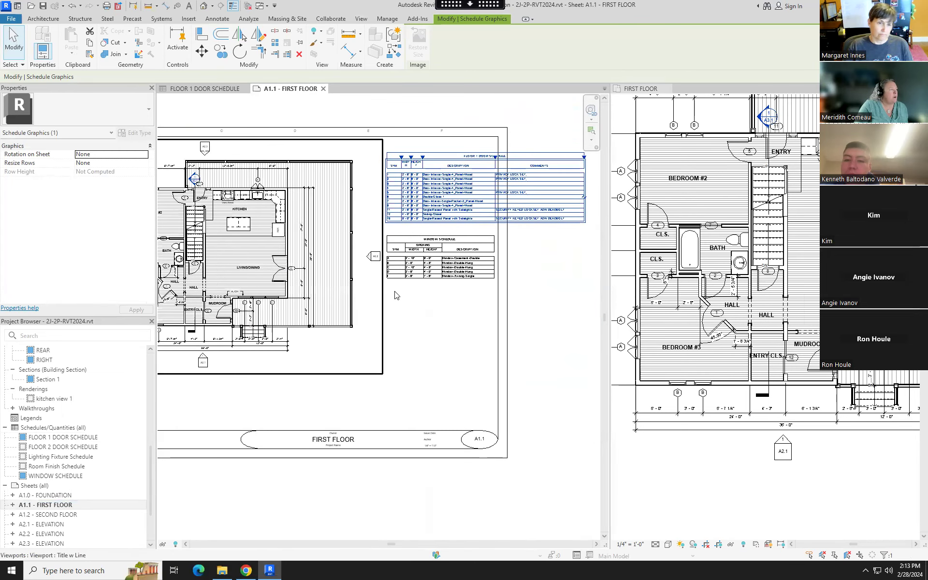
pyautogui.scroll(-3, 393, 292)
pyautogui.moveTo(489, 204); pyautogui.dragTo(428, 341)
pyautogui.click(491, 313)
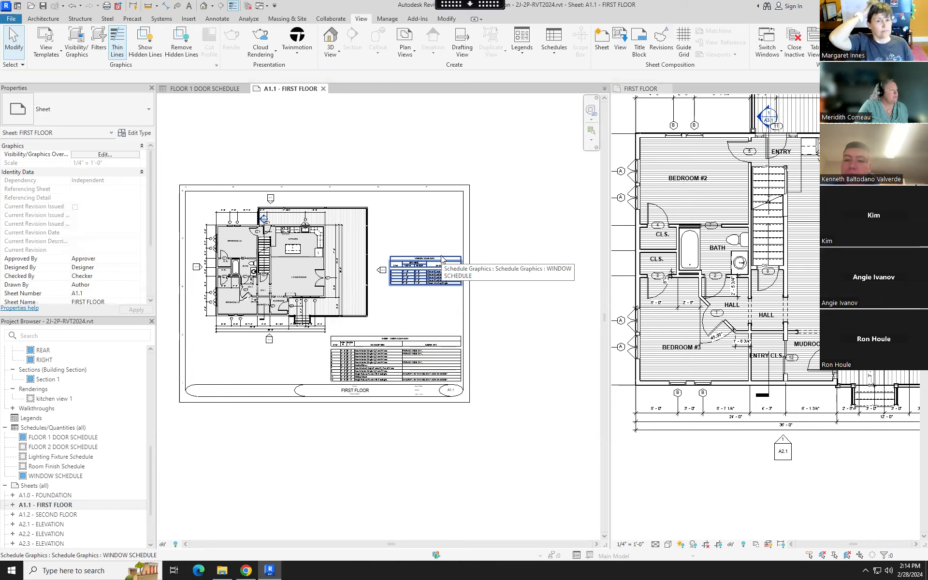
pyautogui.scroll(4, 372, 368)
pyautogui.scroll(-2, 377, 380)
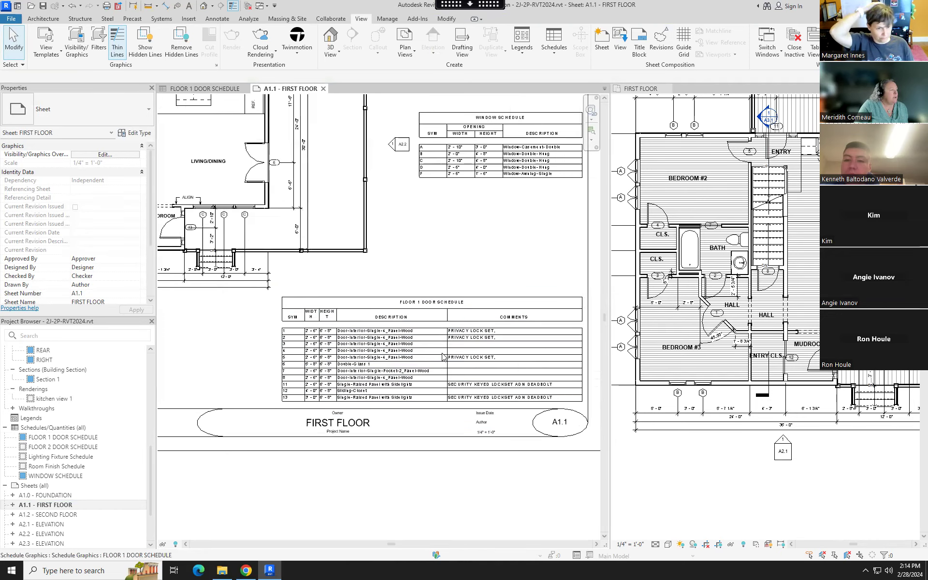
pyautogui.scroll(2, 384, 307)
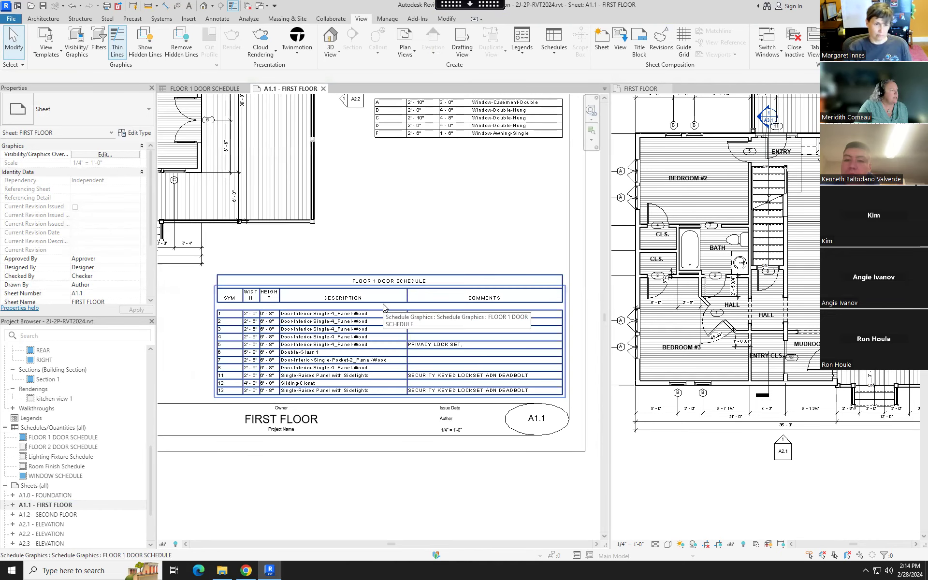
# Place the FLOOR 2 DOOR SCHEDULE on sheet A1.2 - SECOND FLOOR, in the lower right area above the title block
pyautogui.doubleClick(48, 514)
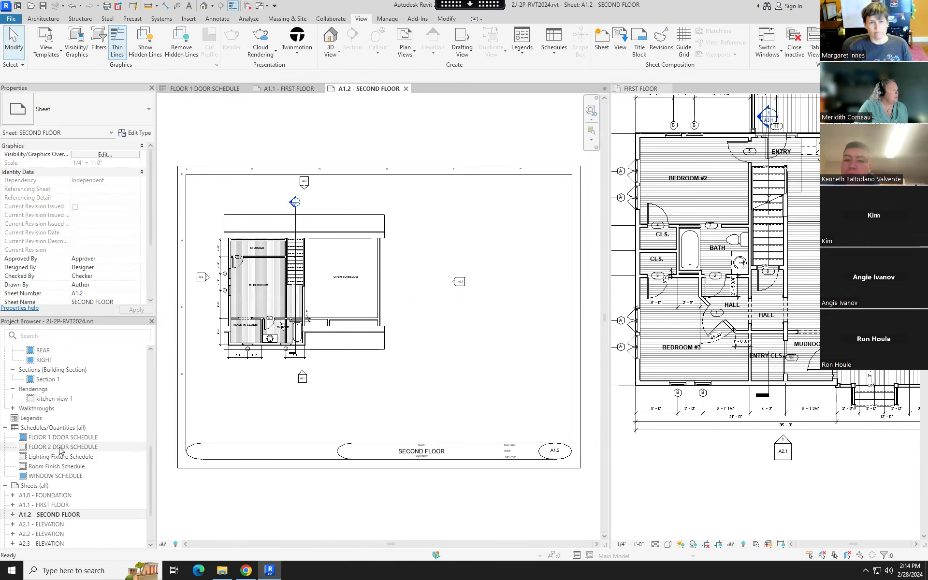
pyautogui.moveTo(61, 450); pyautogui.dragTo(420, 406)
pyautogui.click(463, 412)
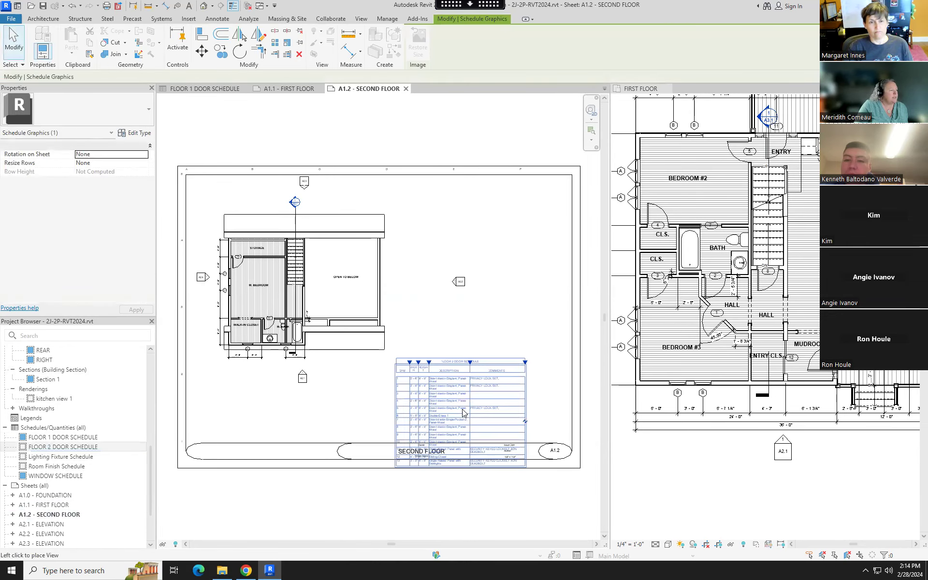
pyautogui.click(500, 380)
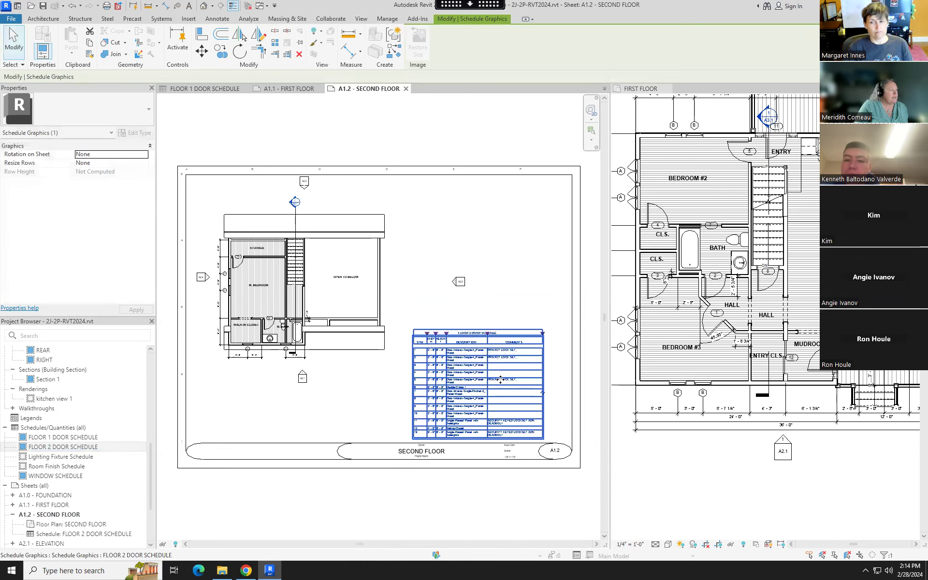
# Open the FLOOR 2 DOOR SCHEDULE from its sheet and add the Level field after Comments
pyautogui.scroll(5, 501, 380)
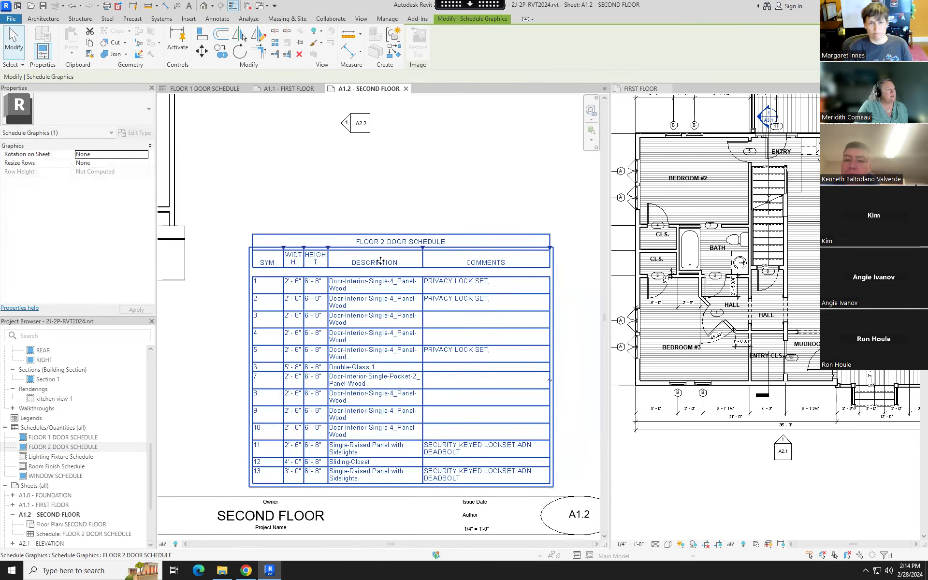
pyautogui.doubleClick(399, 250)
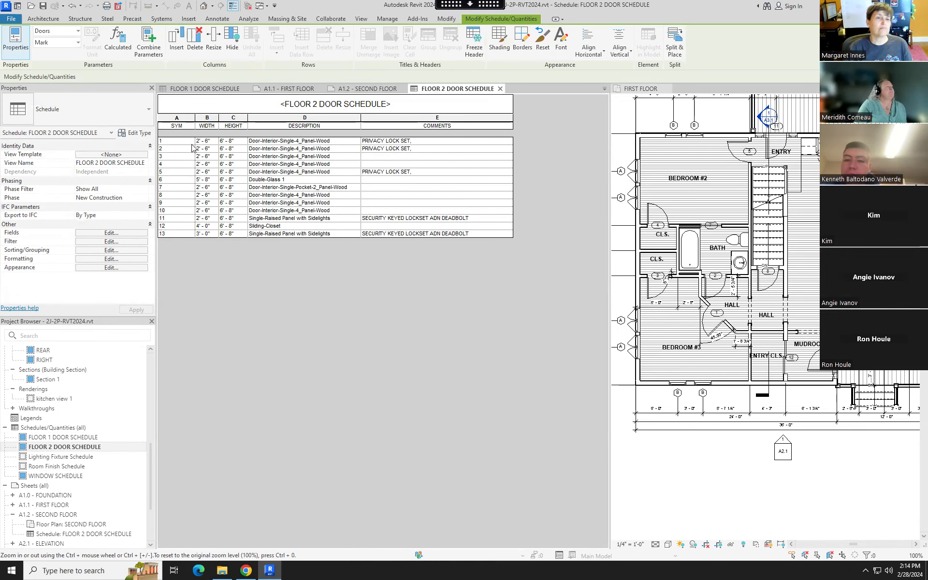
pyautogui.click(112, 233)
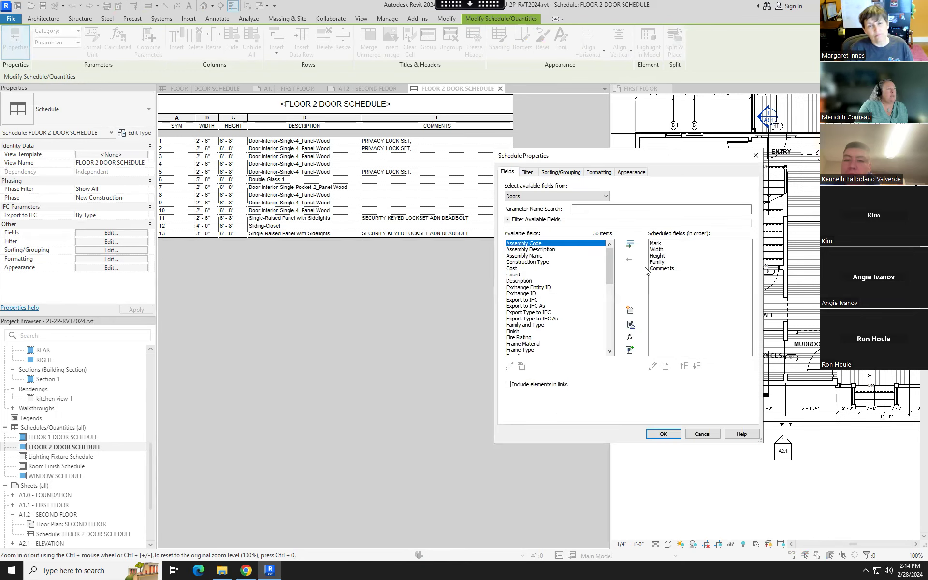
pyautogui.scroll(-4, 523, 345)
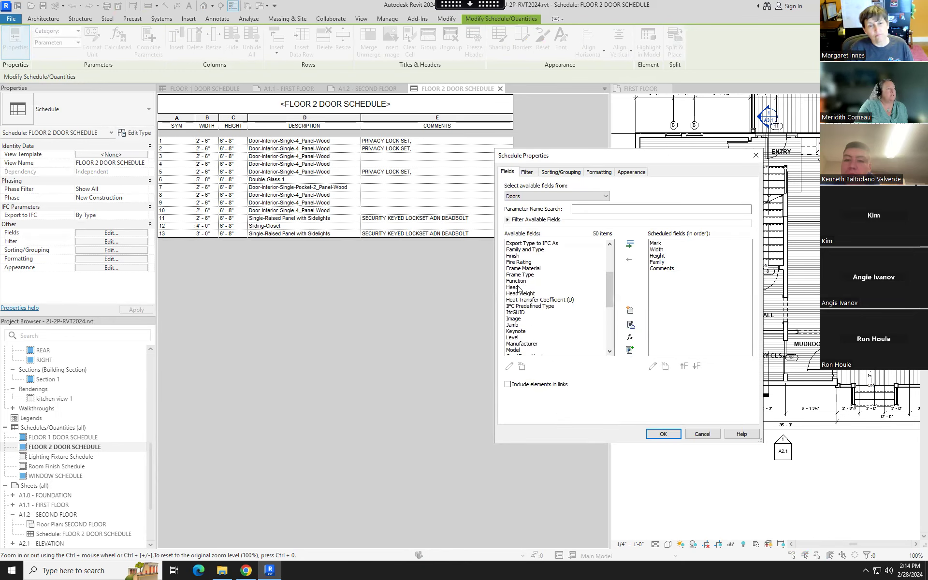
pyautogui.scroll(-2, 515, 325)
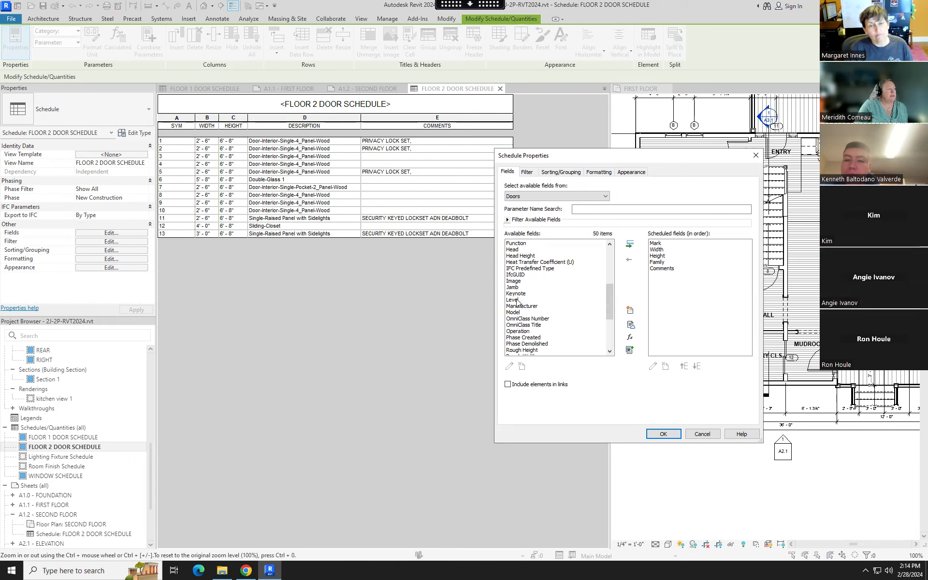
pyautogui.click(513, 300)
pyautogui.click(630, 244)
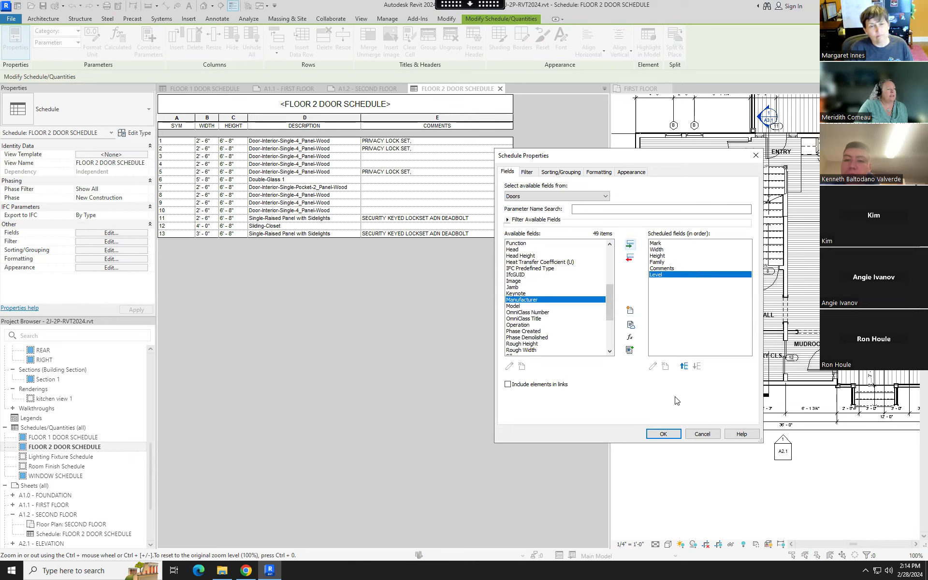
pyautogui.click(663, 433)
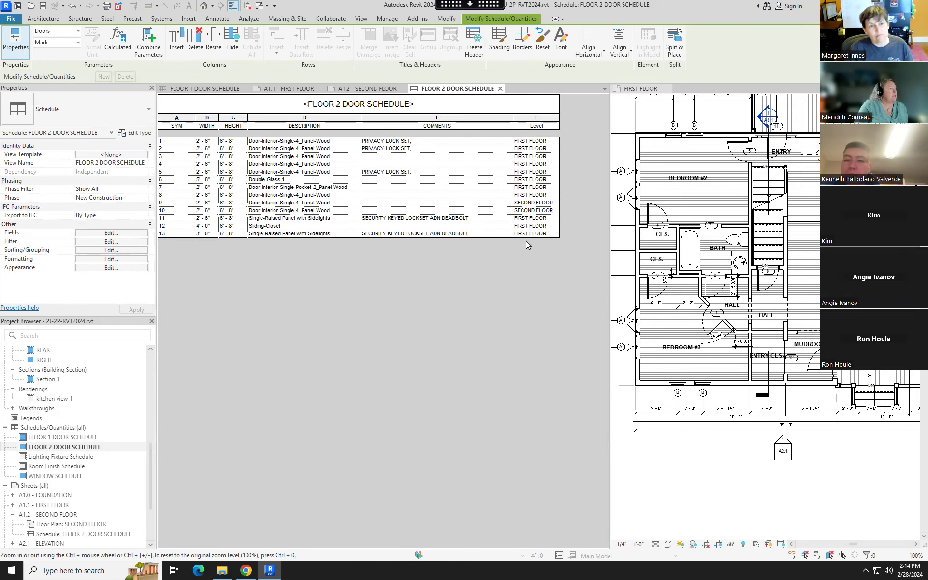
# Filter the FLOOR 2 DOOR SCHEDULE by Level equals SECOND FLOOR
pyautogui.click(111, 241)
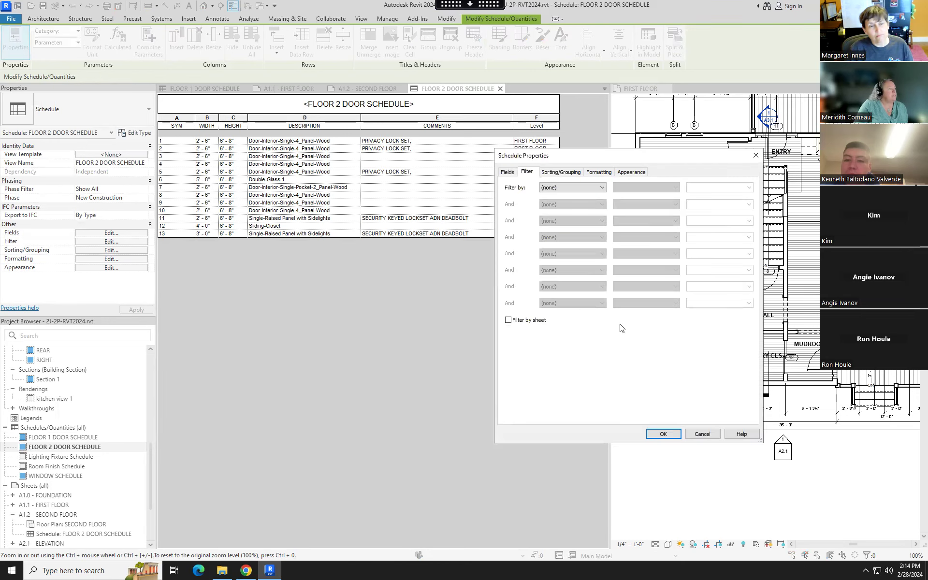
pyautogui.click(601, 188)
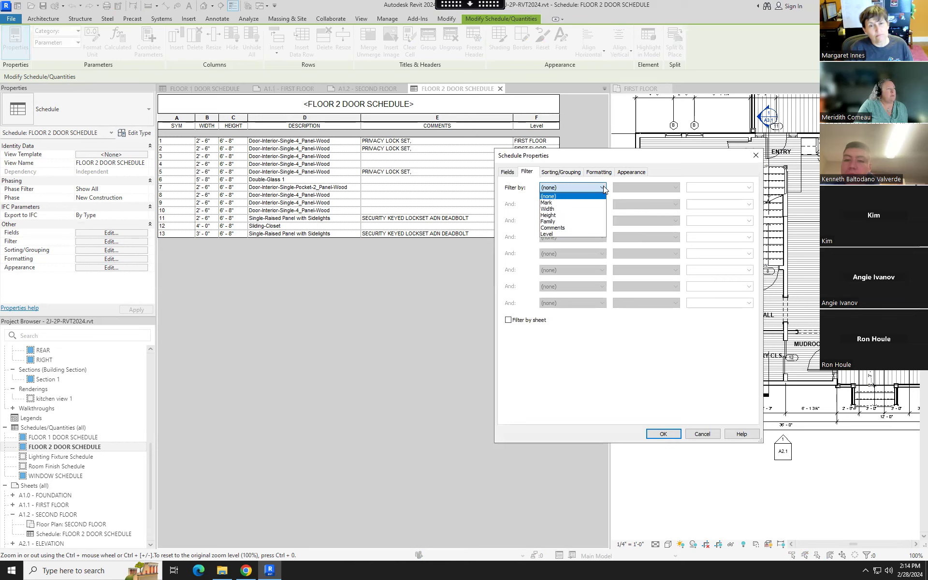
pyautogui.click(559, 231)
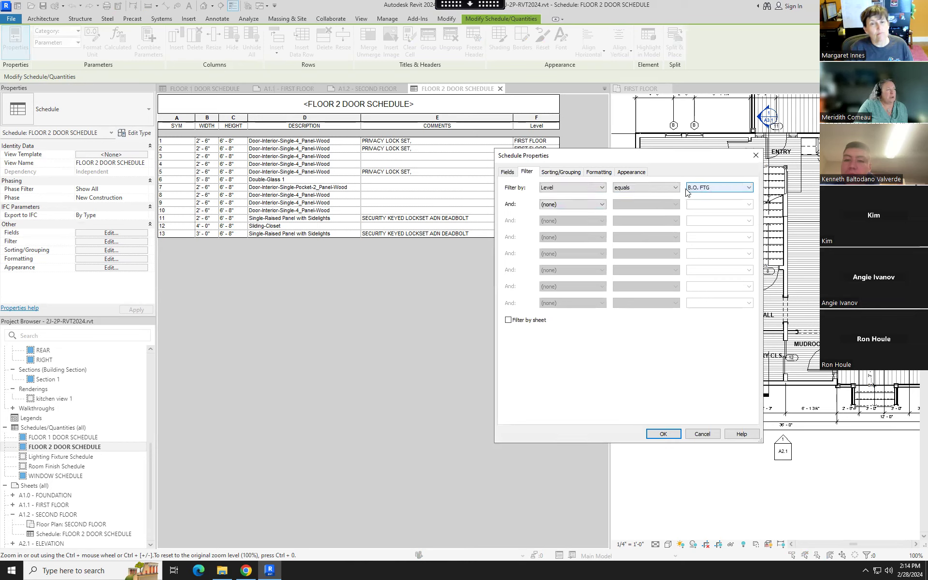
pyautogui.click(747, 189)
pyautogui.click(712, 245)
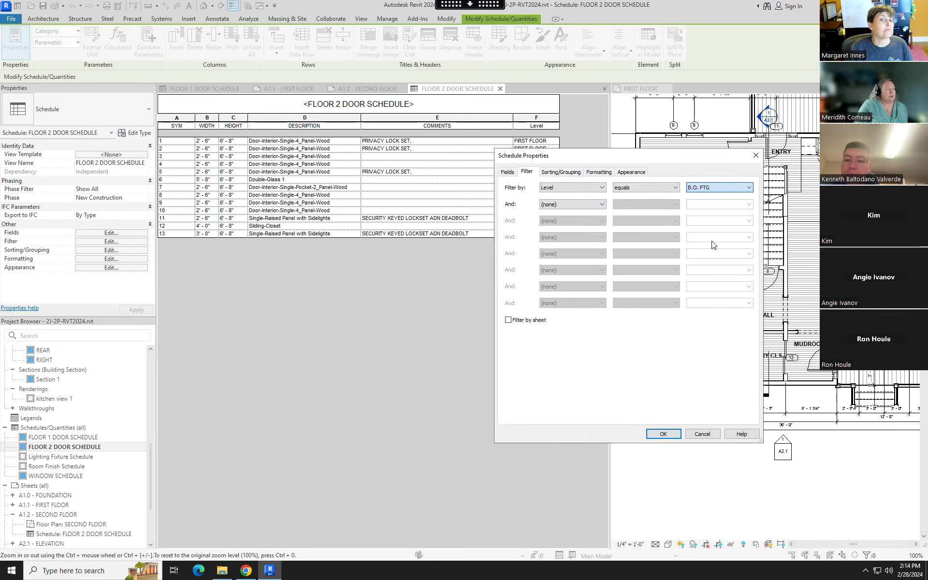
pyautogui.click(676, 188)
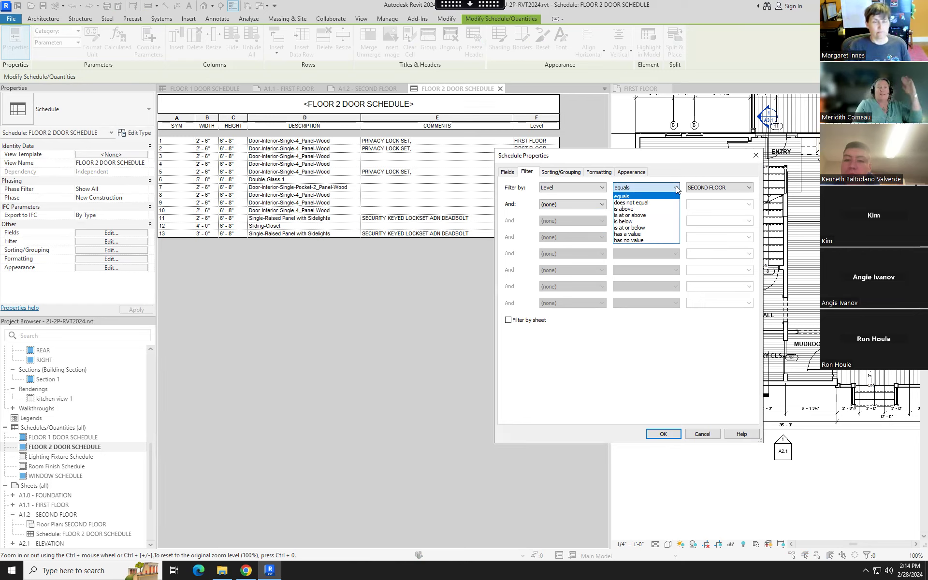
pyautogui.click(676, 186)
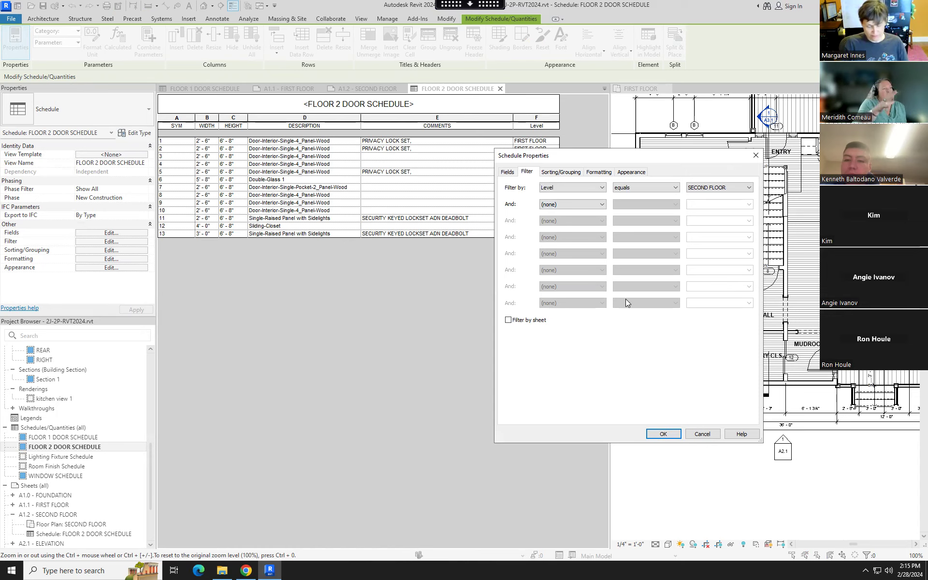
pyautogui.click(662, 434)
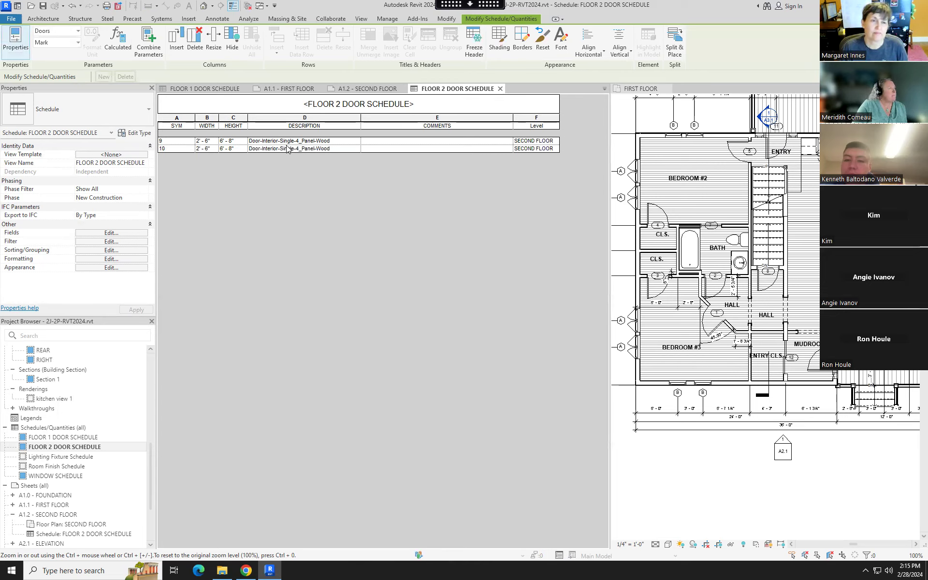
# On sheet A1.2, move the FLOOR 2 DOOR SCHEDULE down near the title block and widen its Width, Height, Description and Comments columns
pyautogui.click(501, 88)
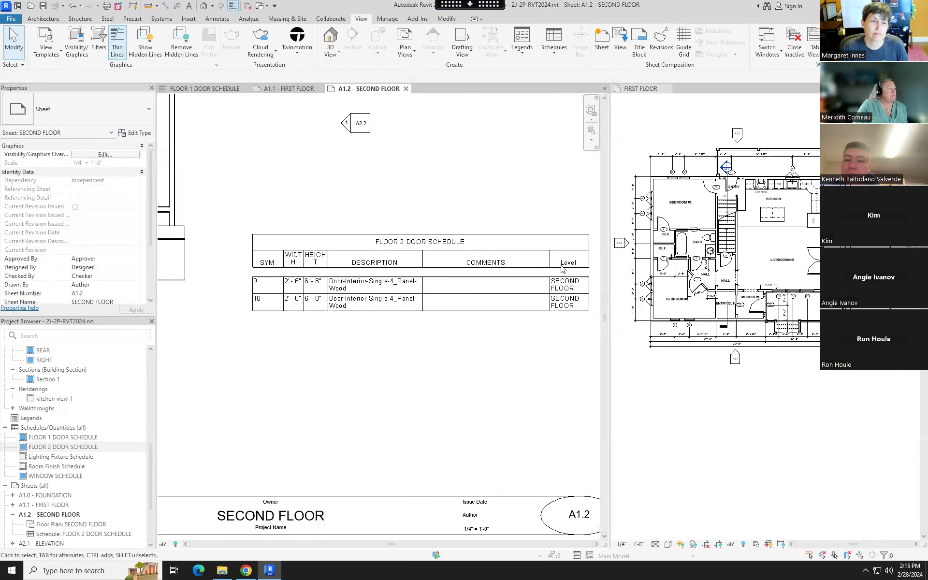
pyautogui.scroll(-3, 420, 292)
pyautogui.moveTo(435, 260); pyautogui.dragTo(424, 335)
pyautogui.scroll(4, 425, 335)
pyautogui.moveTo(360, 297); pyautogui.dragTo(382, 294)
pyautogui.moveTo(383, 314); pyautogui.dragTo(232, 282, button='middle')
pyautogui.moveTo(358, 264); pyautogui.dragTo(376, 268)
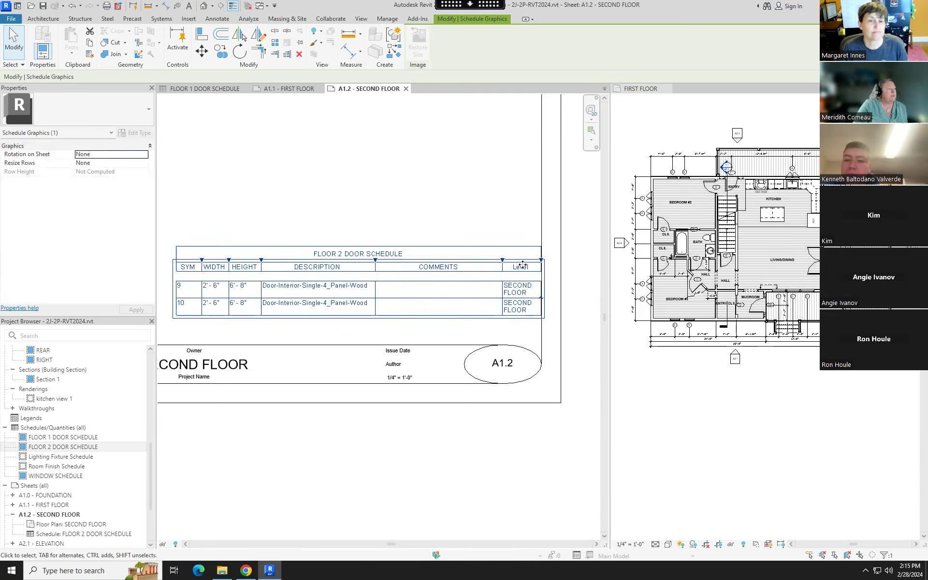
pyautogui.moveTo(503, 261); pyautogui.dragTo(532, 266)
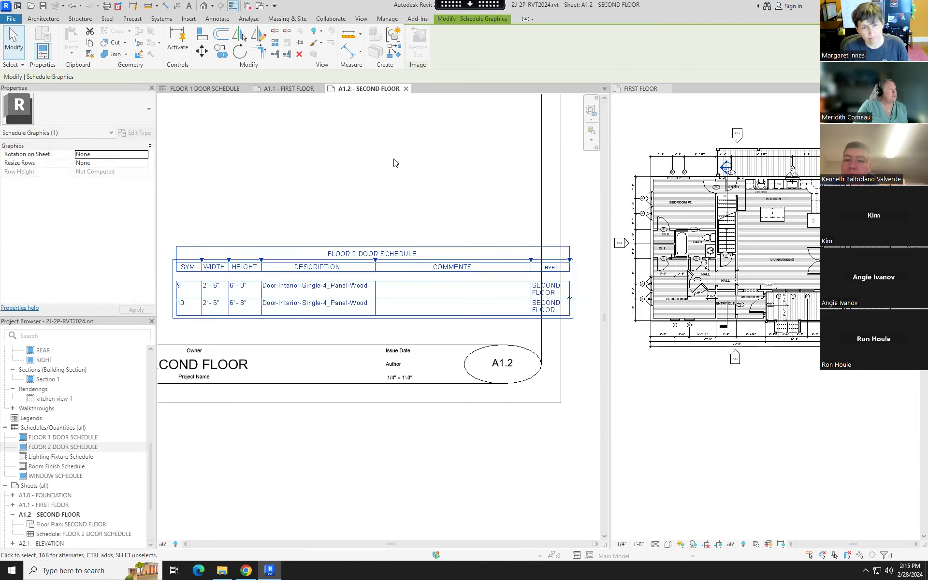
# Hide the Level column in the FLOOR 2 DOOR SCHEDULE and return to sheet A1.2 - SECOND FLOOR
pyautogui.click(207, 90)
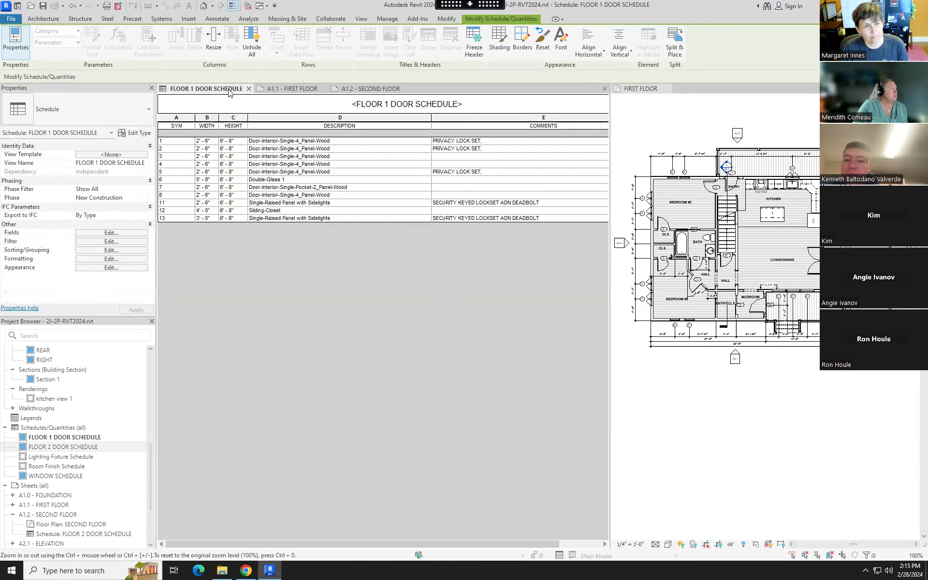
pyautogui.click(79, 447)
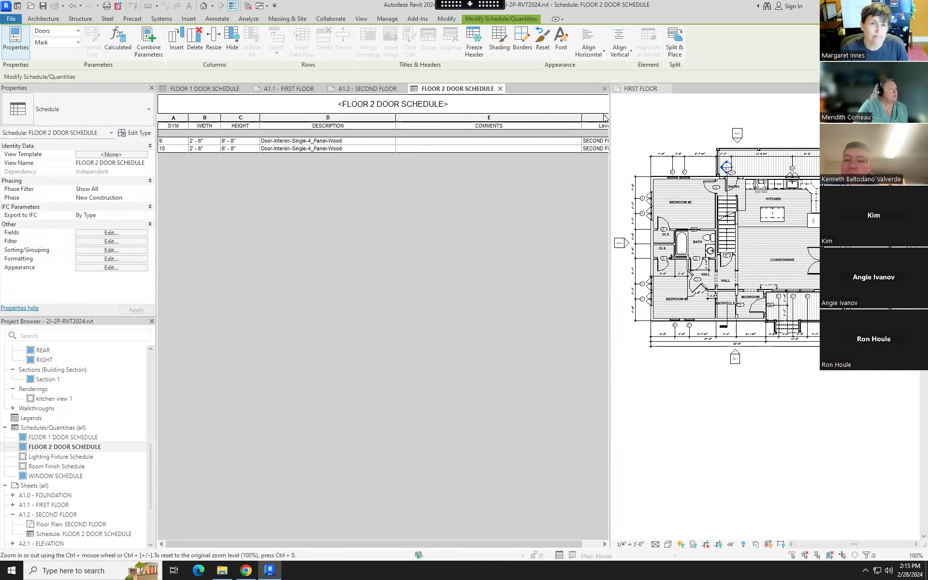
pyautogui.click(604, 117)
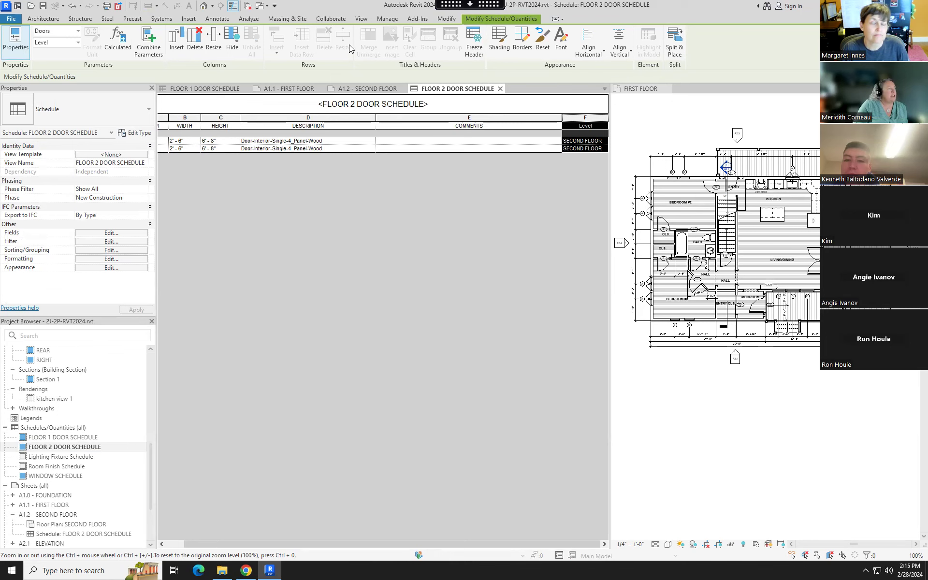
pyautogui.click(235, 39)
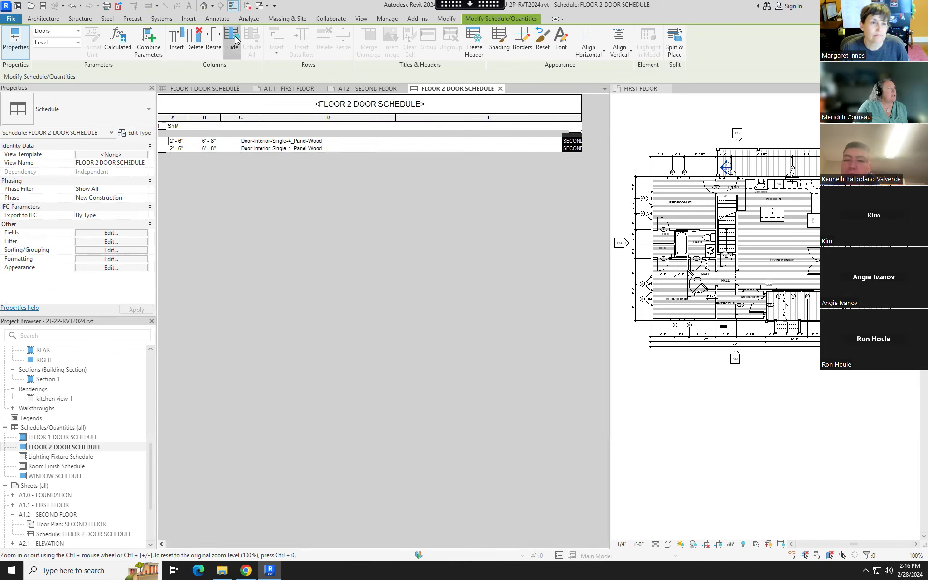
pyautogui.click(500, 89)
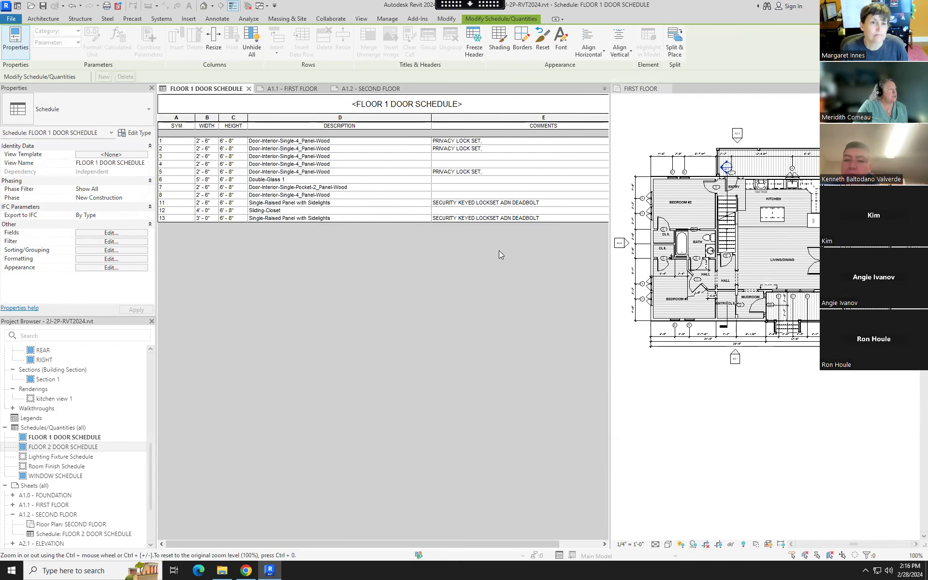
pyautogui.click(360, 89)
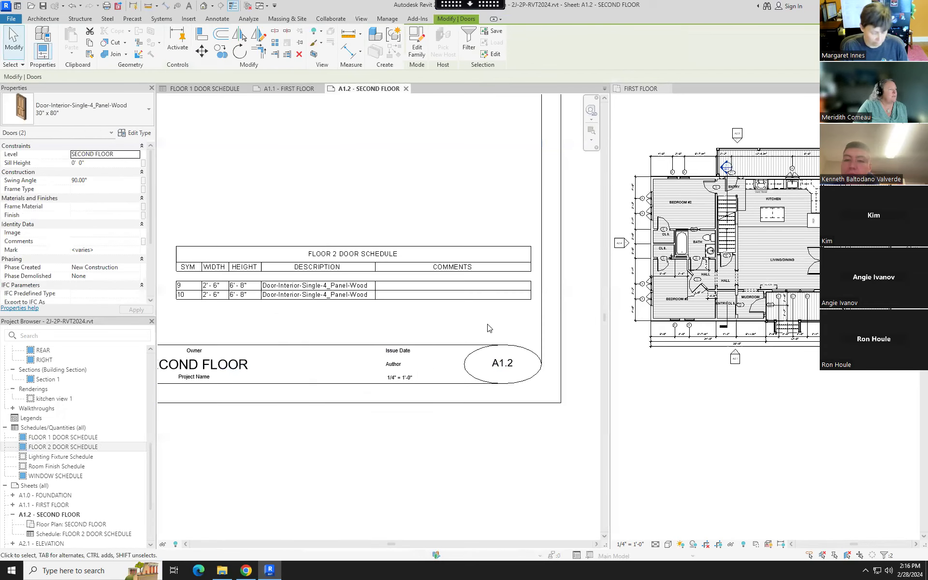
pyautogui.scroll(-3, 486, 327)
pyautogui.scroll(2, 520, 355)
pyautogui.scroll(3, 526, 351)
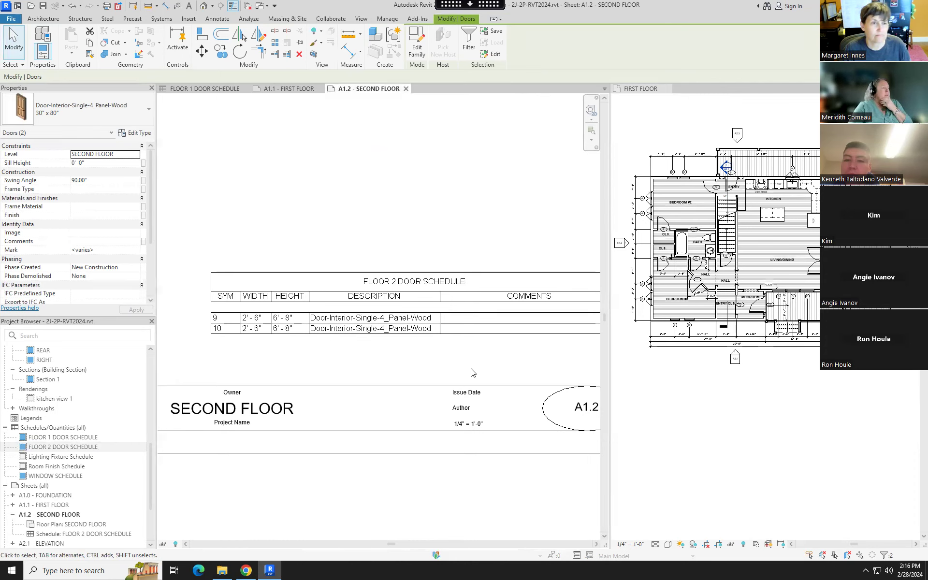
pyautogui.moveTo(513, 376); pyautogui.dragTo(472, 387, button='middle')
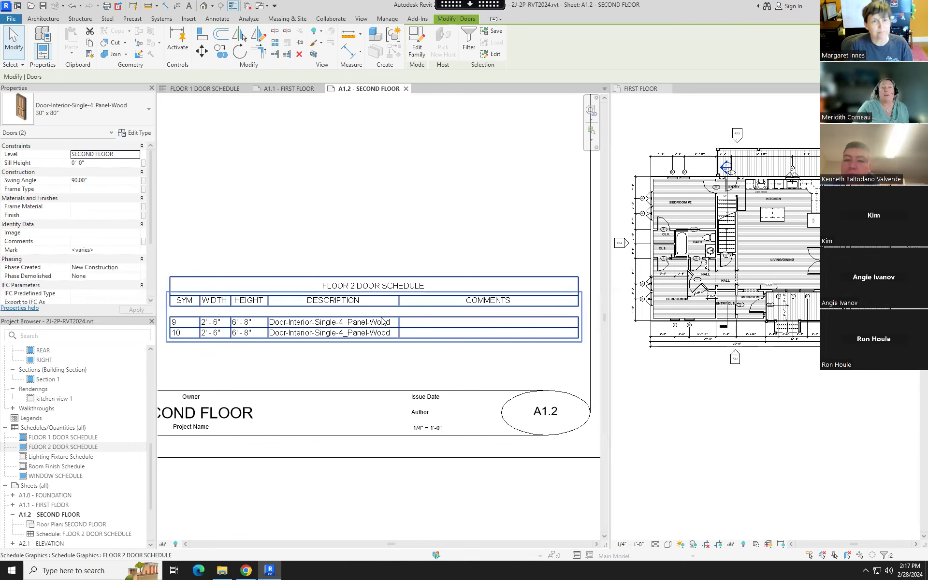
# Switch to the FLOOR 1 DOOR SCHEDULE and combine all open views into one tabbed window
pyautogui.click(204, 90)
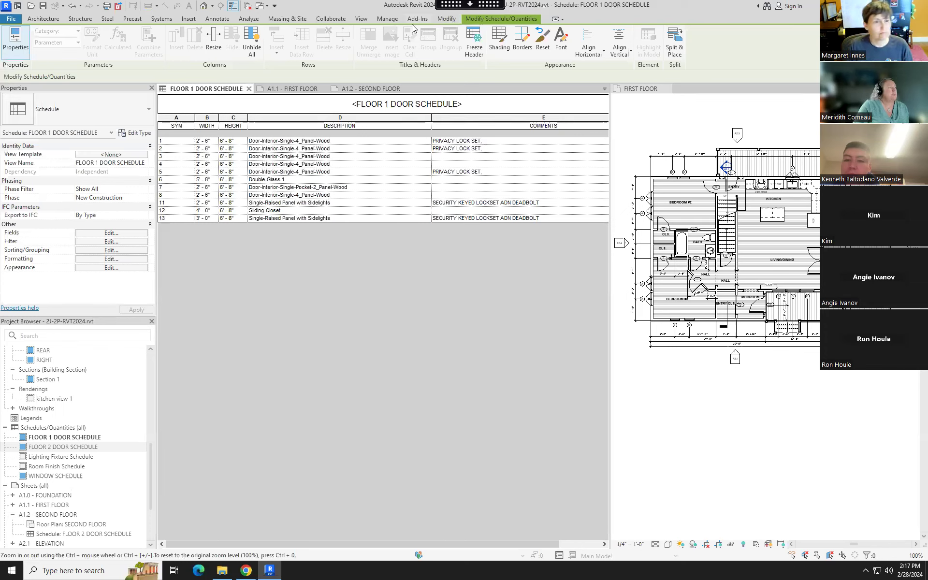
pyautogui.click(361, 18)
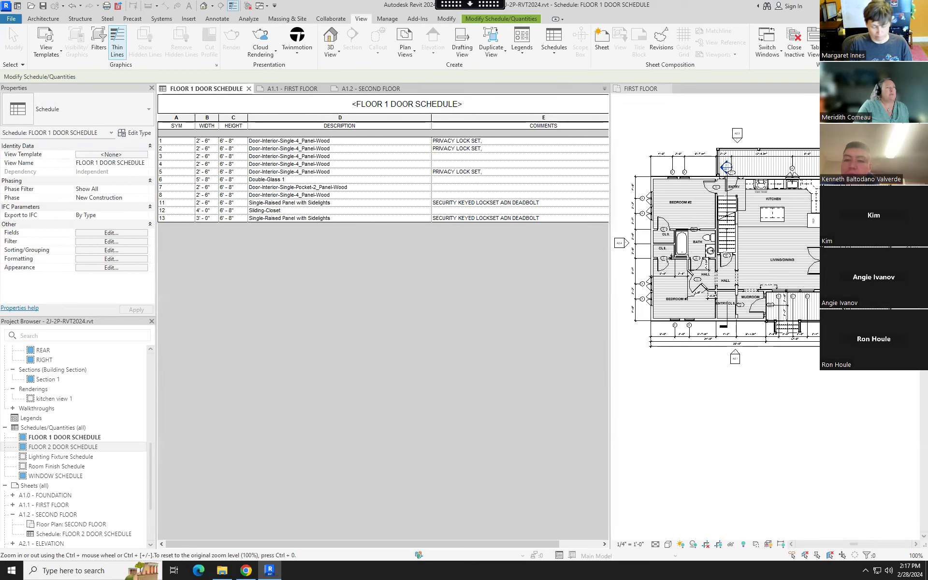
pyautogui.click(813, 46)
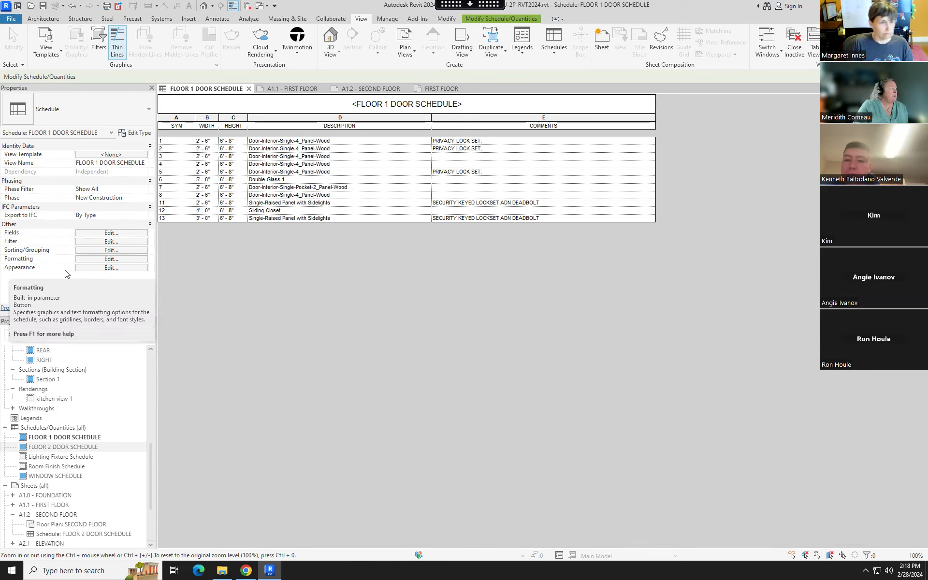
# Turn off the blank row before data in the FLOOR 1 DOOR SCHEDULE's appearance settings
pyautogui.click(102, 268)
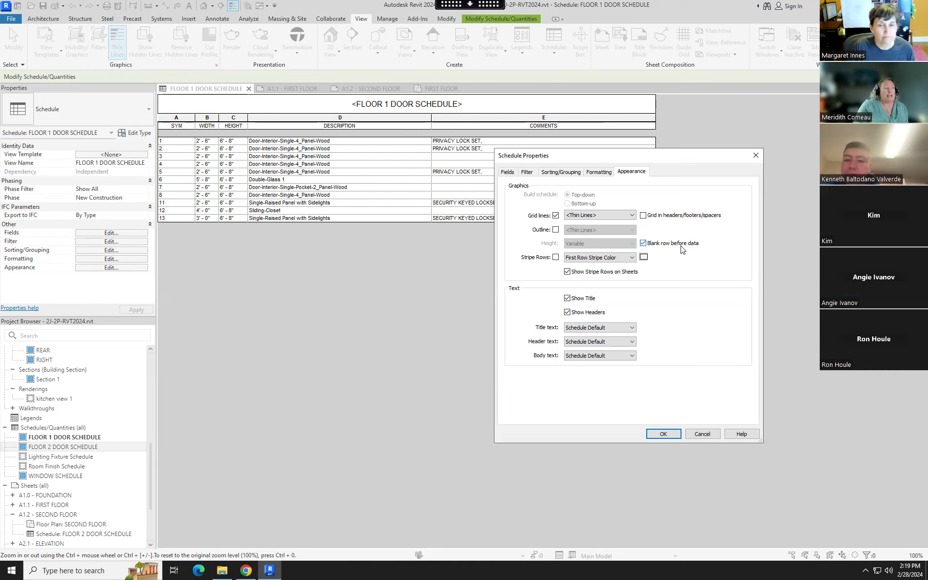
pyautogui.click(643, 244)
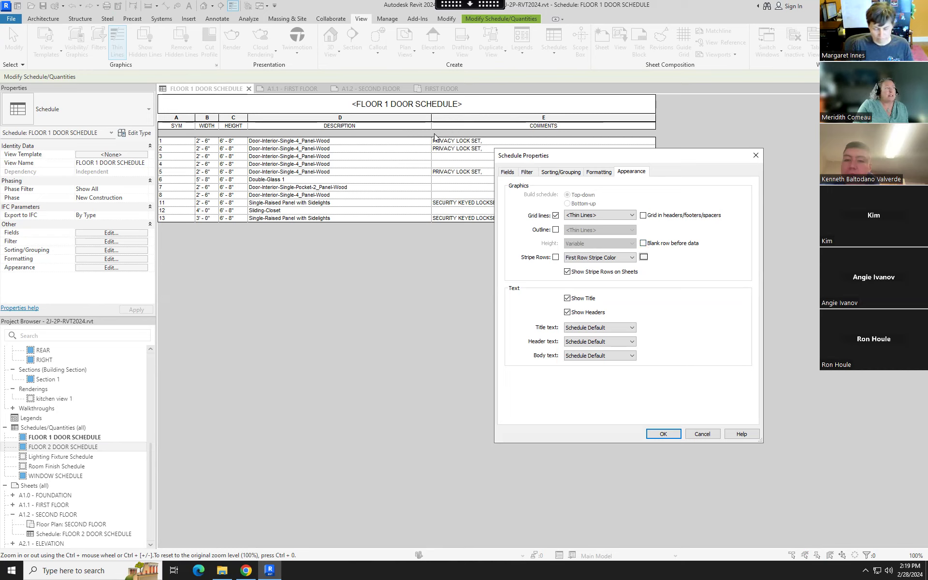
pyautogui.click(663, 434)
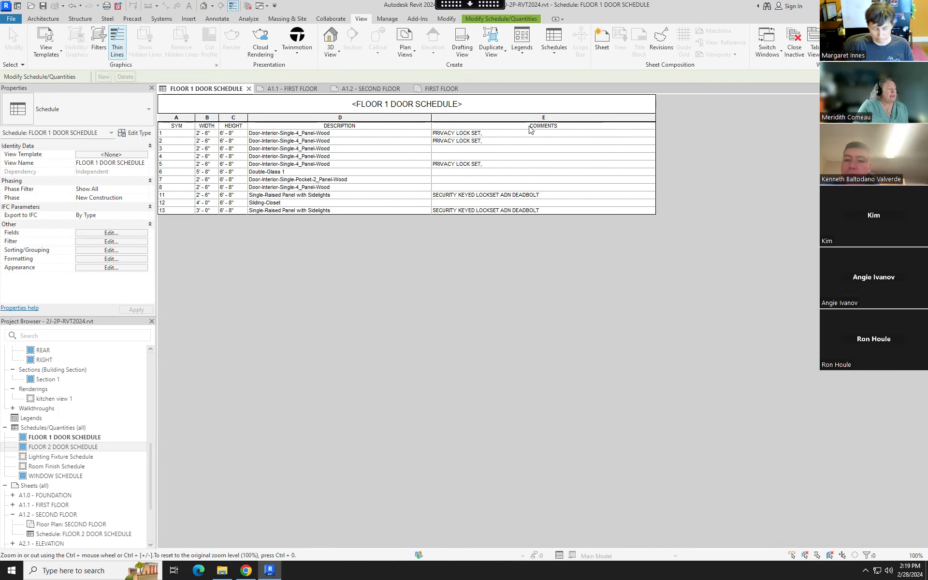
# On sheet A1.1 - FIRST FLOOR, move the WINDOW SCHEDULE outside the sheet's right border, beside the door schedule
pyautogui.click(445, 89)
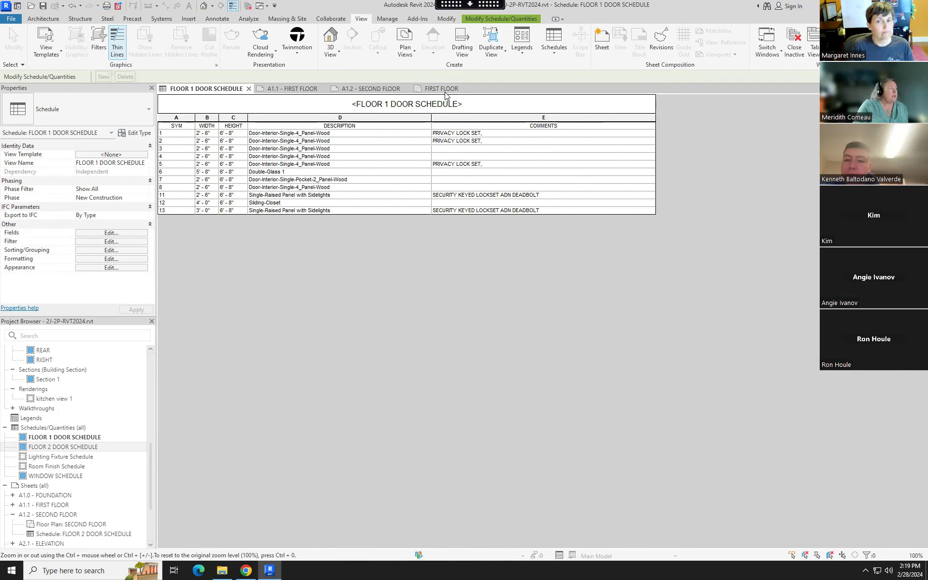
pyautogui.click(300, 89)
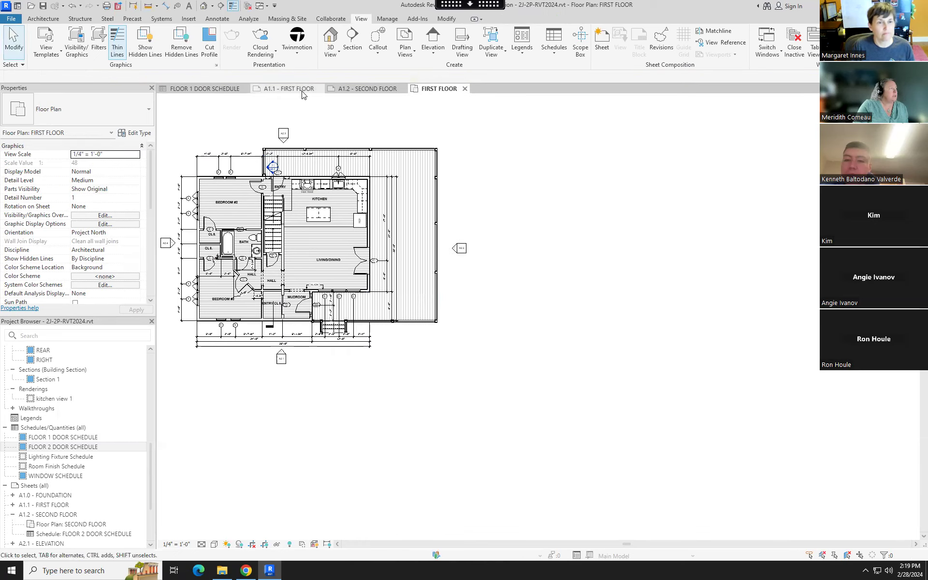
pyautogui.scroll(-4, 314, 305)
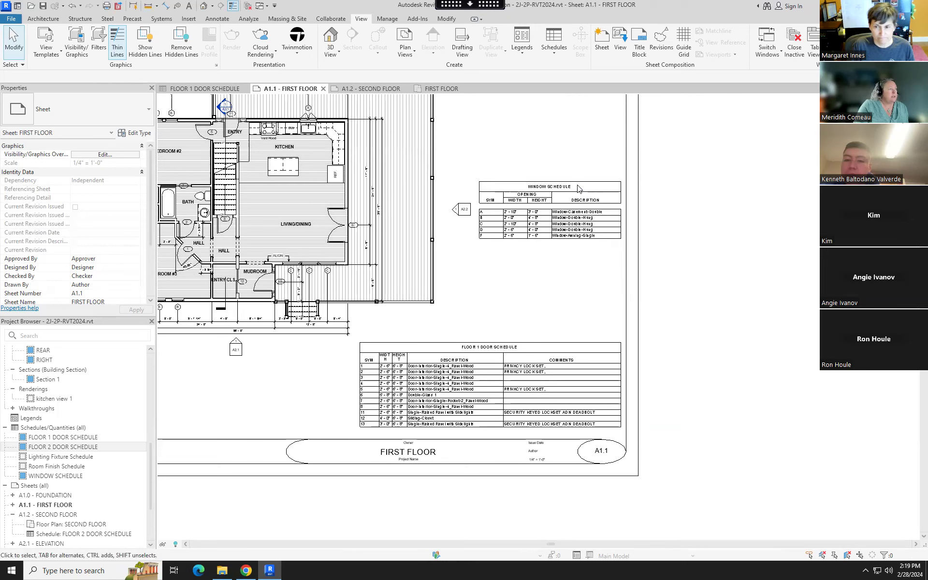
pyautogui.click(580, 194)
pyautogui.moveTo(580, 194); pyautogui.dragTo(746, 379)
pyautogui.scroll(3, 672, 362)
pyautogui.click(686, 272)
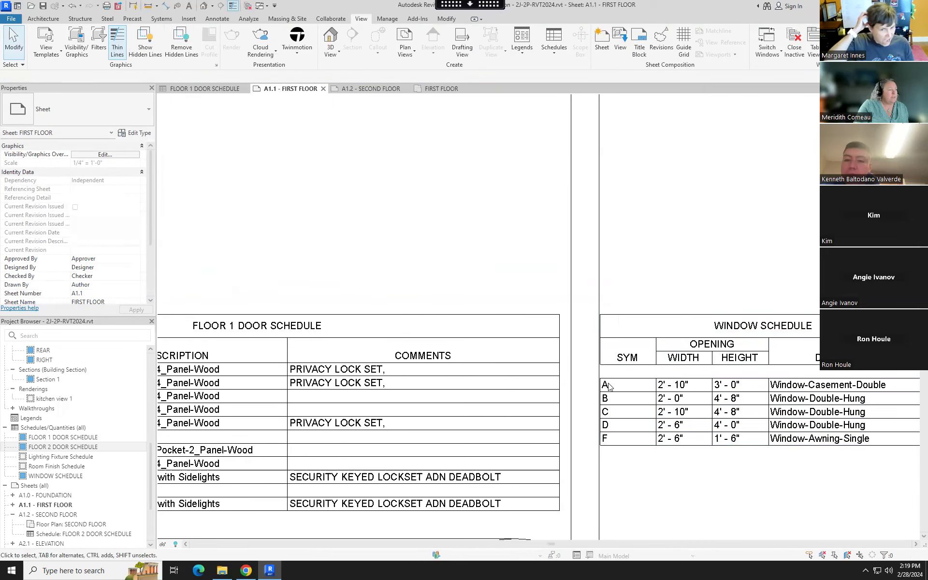
# Widen the FLOOR 1 DOOR SCHEDULE's Width and Height columns so the headings fit on one line, and shift the schedule back inside the border
pyautogui.scroll(-3, 715, 368)
pyautogui.scroll(3, 504, 368)
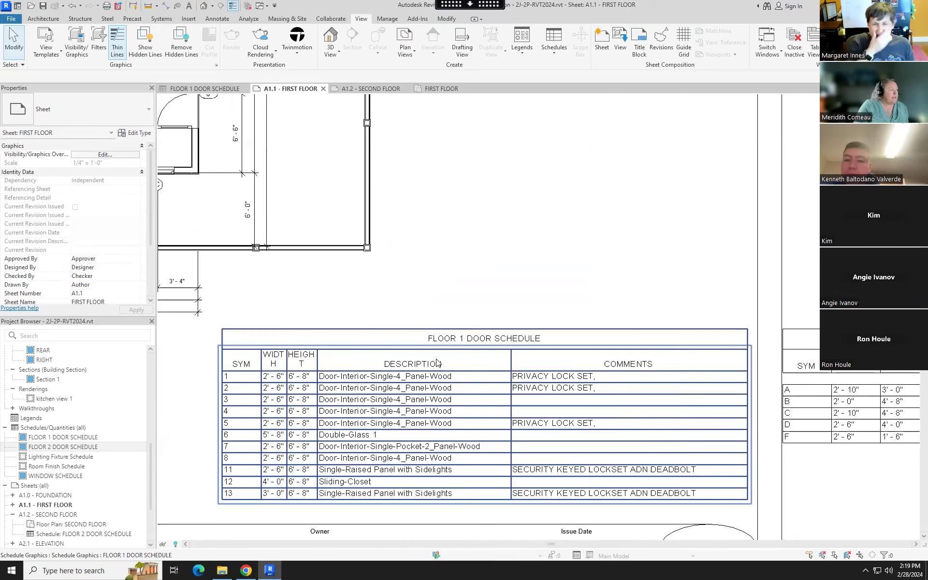
pyautogui.click(317, 353)
pyautogui.moveTo(317, 346); pyautogui.dragTo(296, 346)
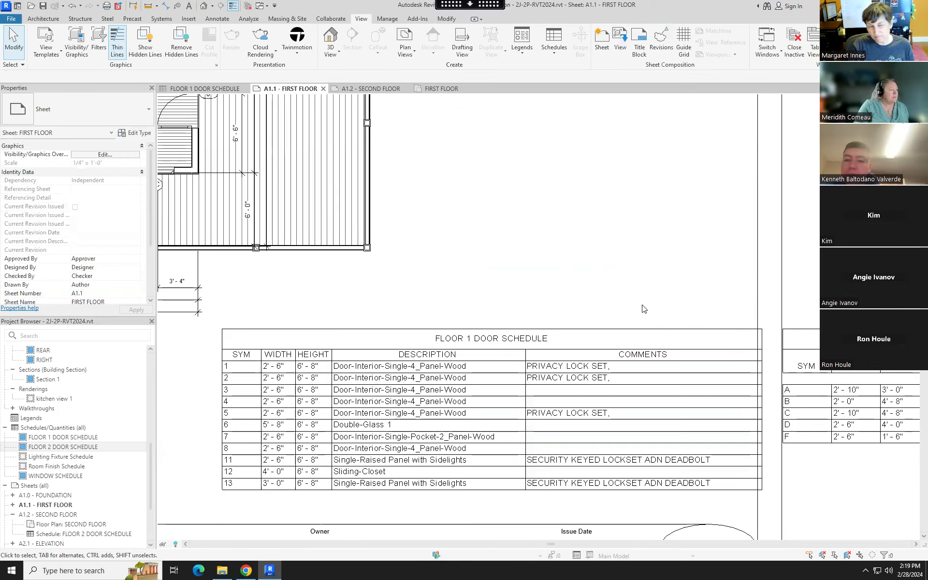
pyautogui.scroll(-3, 643, 306)
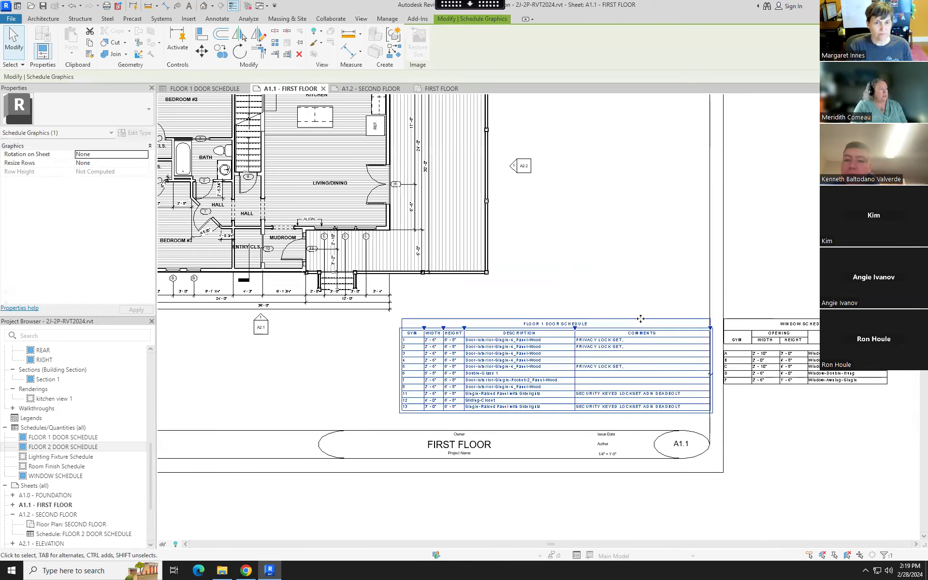
pyautogui.click(712, 263)
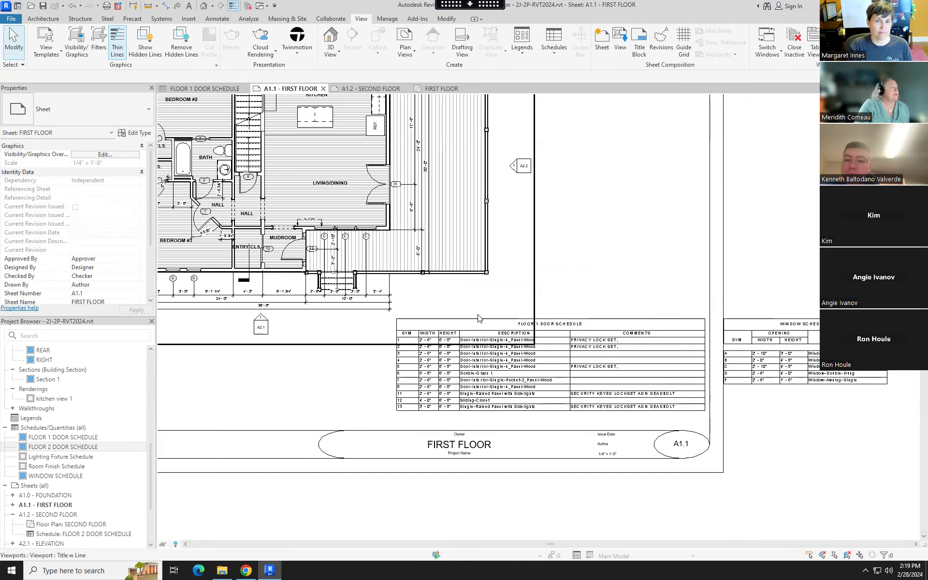
# In the FLOOR 1 DOOR SCHEDULE's appearance settings, turn off the grid in headers/footers/spacers and enable an outline of <Medium Lines>
pyautogui.scroll(2, 477, 316)
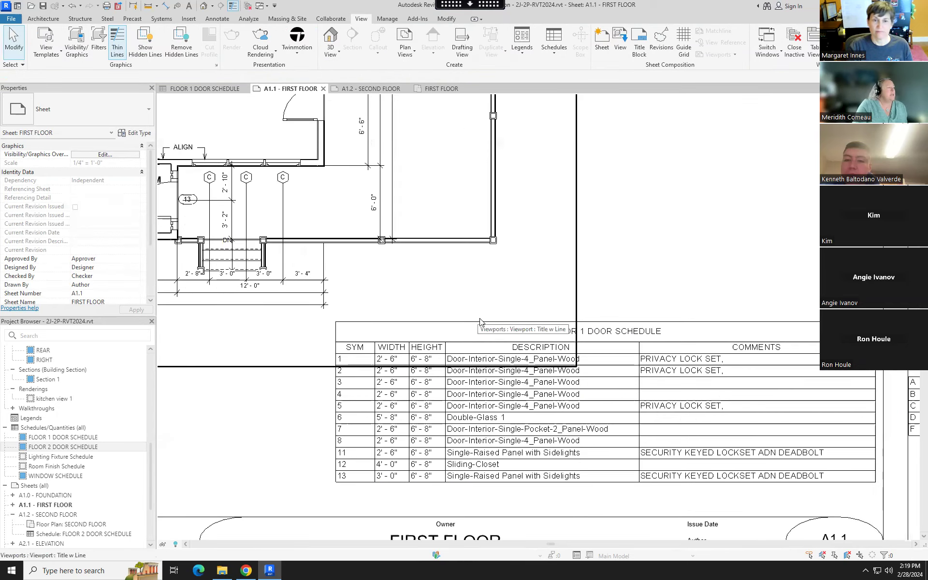
pyautogui.click(635, 345)
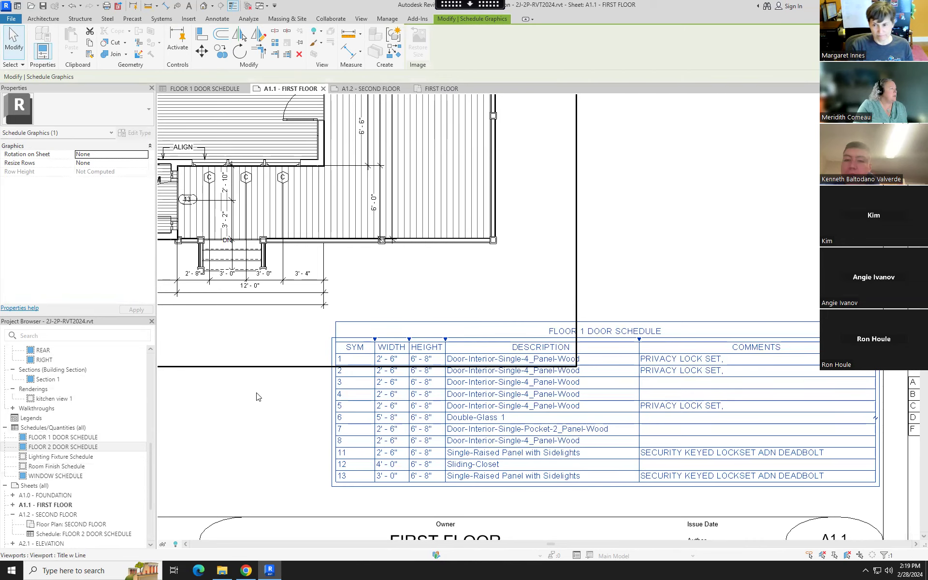
pyautogui.doubleClick(390, 339)
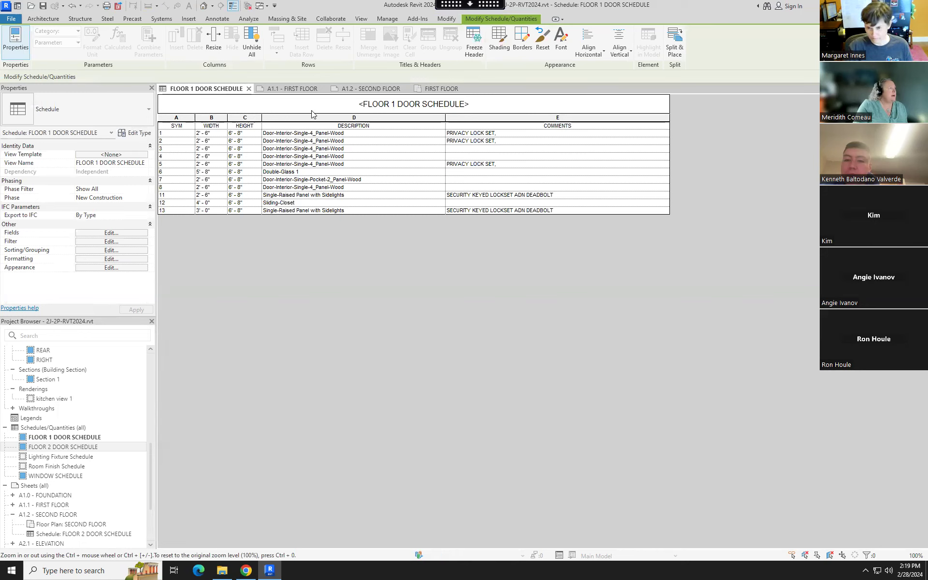
pyautogui.click(490, 103)
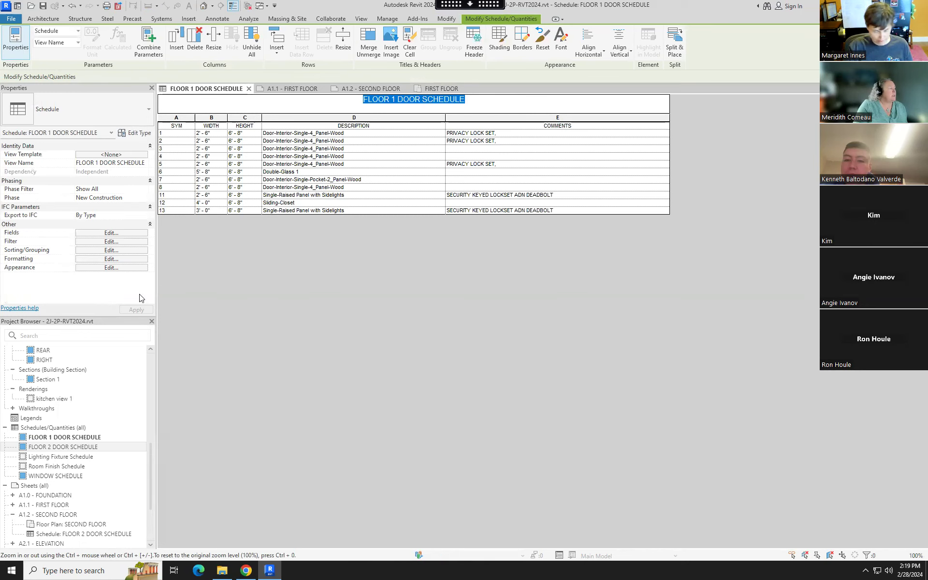
pyautogui.click(111, 267)
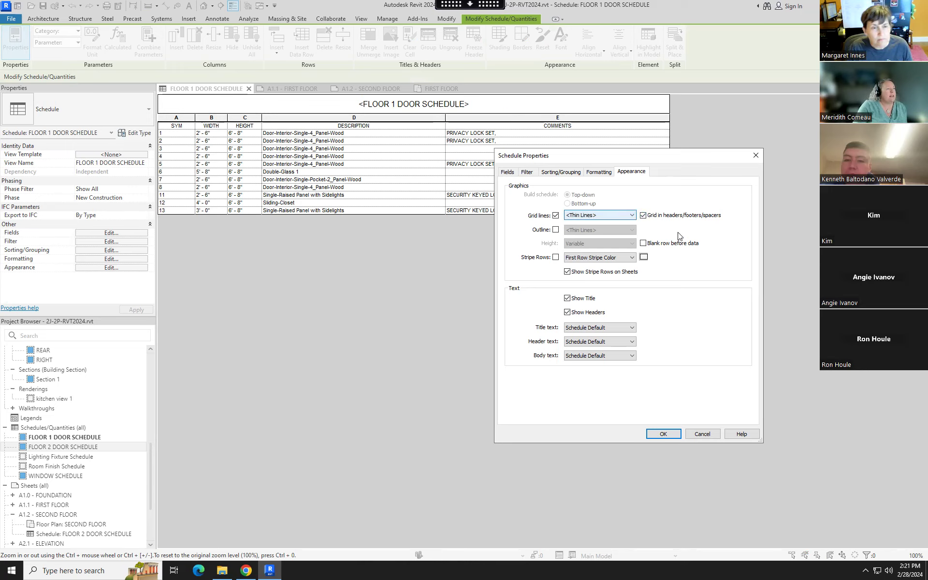
pyautogui.click(643, 215)
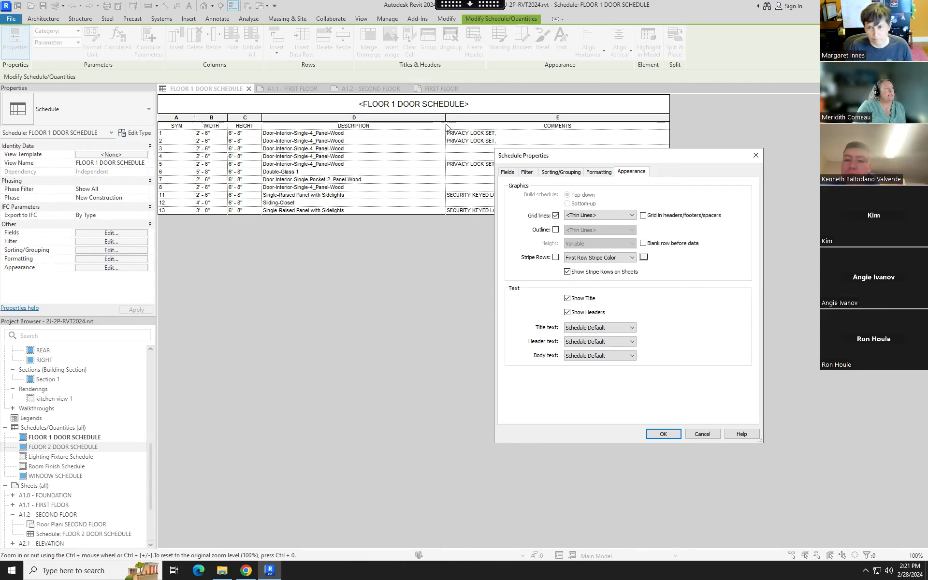
pyautogui.click(555, 230)
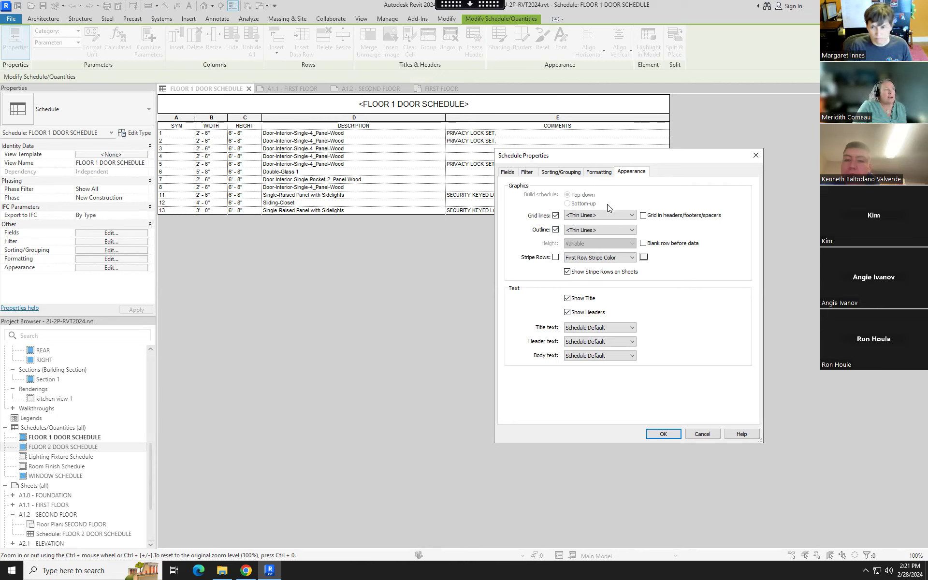
pyautogui.click(632, 230)
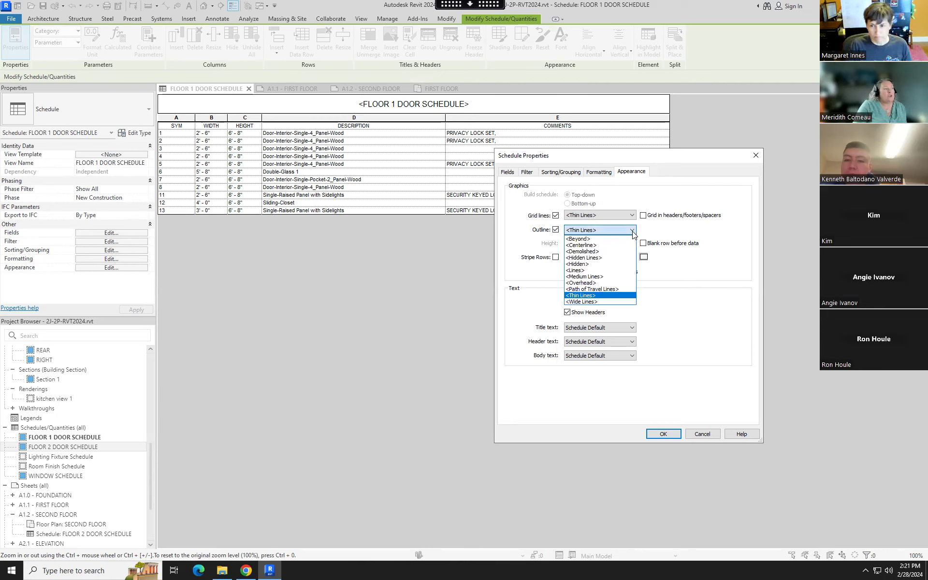
pyautogui.click(602, 277)
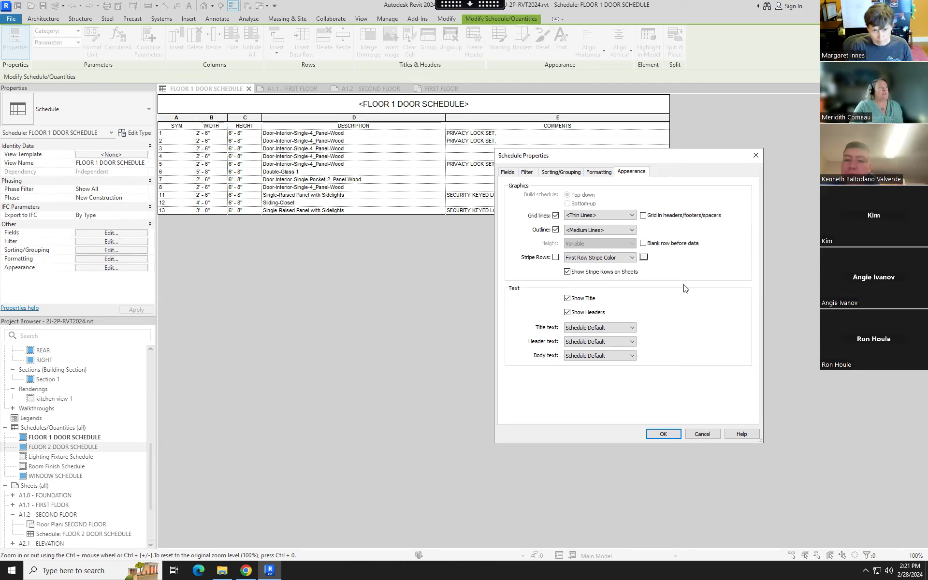
pyautogui.click(662, 435)
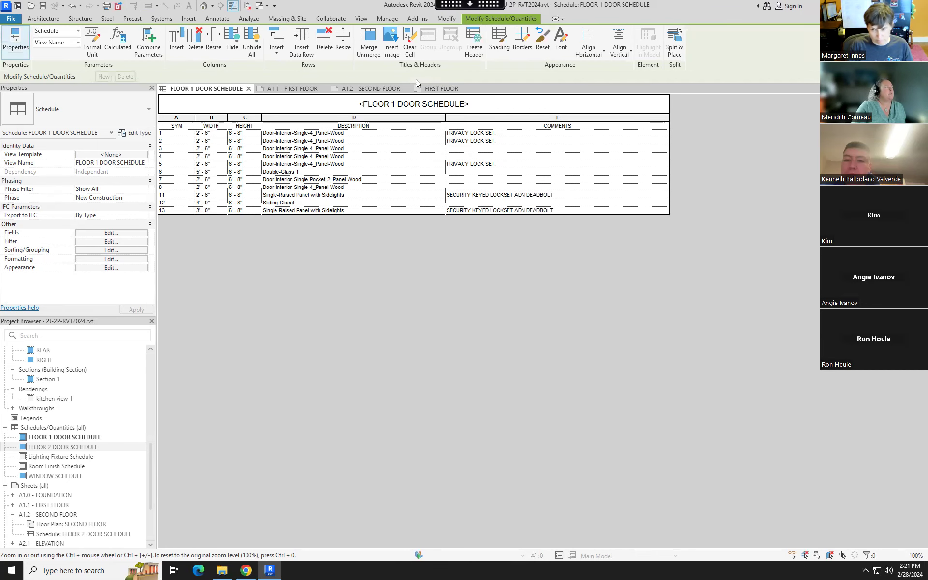
# Close the FIRST FLOOR and A1.2 - SECOND FLOOR views and tile sheet A1.1 beside the FLOOR 1 DOOR SCHEDULE
pyautogui.click(468, 89)
pyautogui.click(407, 89)
pyautogui.click(290, 89)
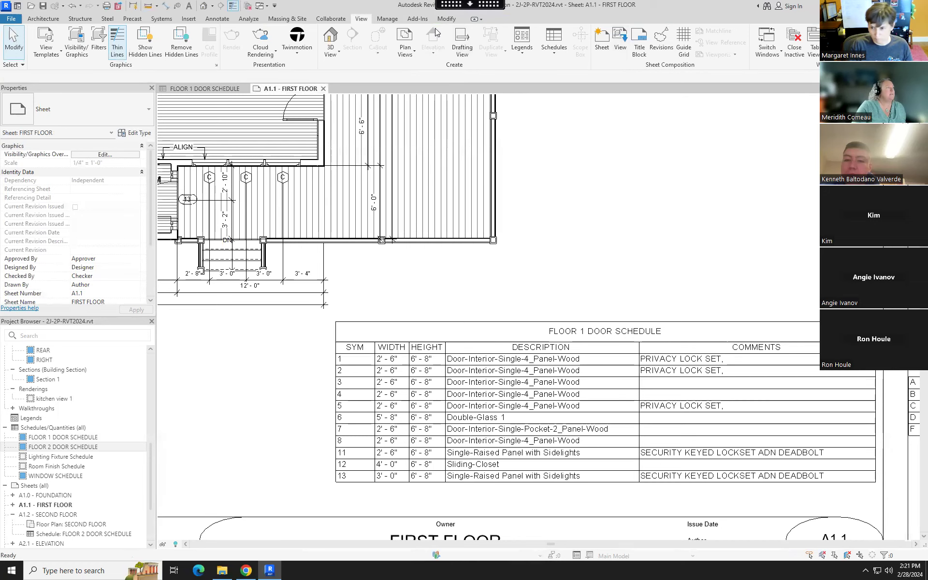
pyautogui.click(832, 42)
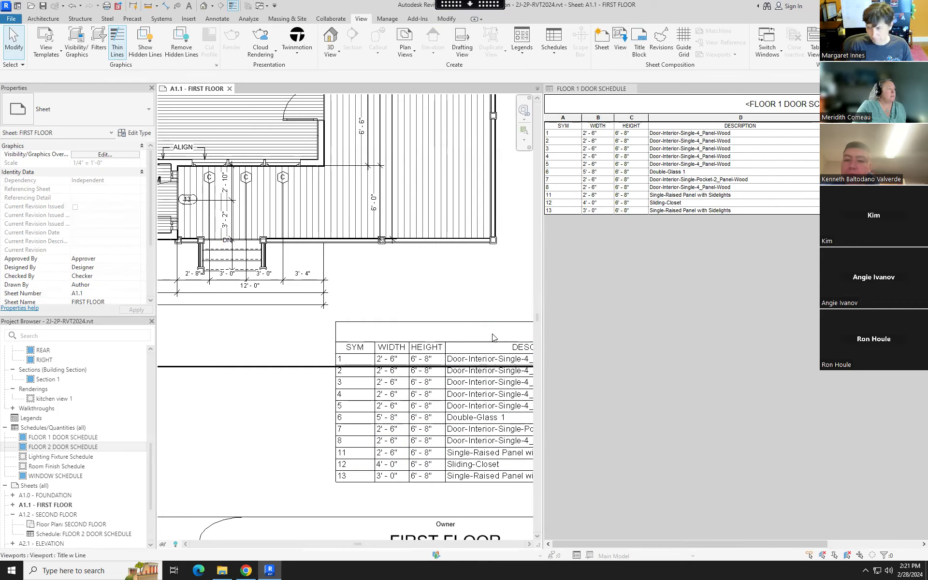
# Turn off the Thin Lines display and check the door schedule's line weights on sheet A1.1
pyautogui.scroll(-4, 311, 409)
pyautogui.scroll(3, 311, 409)
pyautogui.moveTo(368, 386); pyautogui.dragTo(285, 345, button='middle')
pyautogui.scroll(2, 300, 346)
pyautogui.scroll(-1, 329, 348)
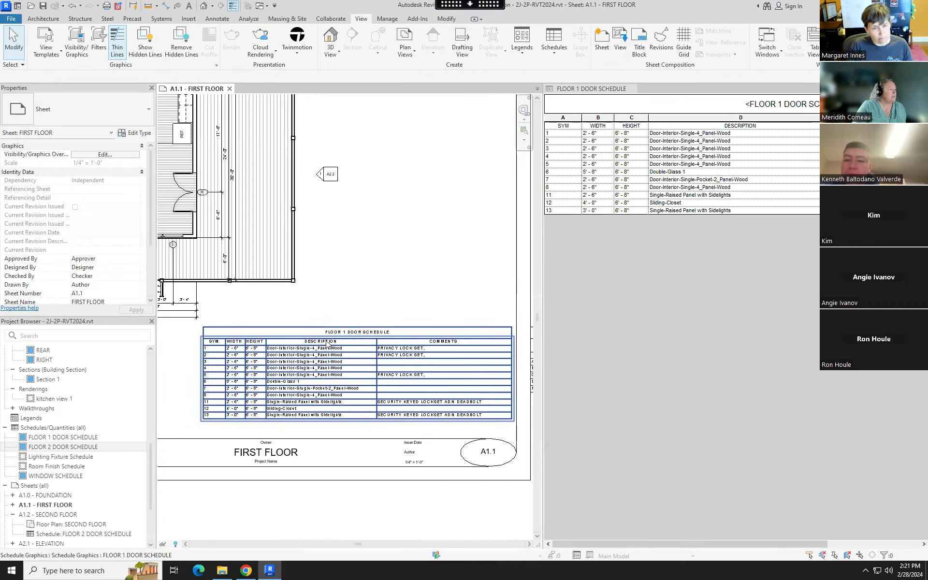
pyautogui.click(237, 8)
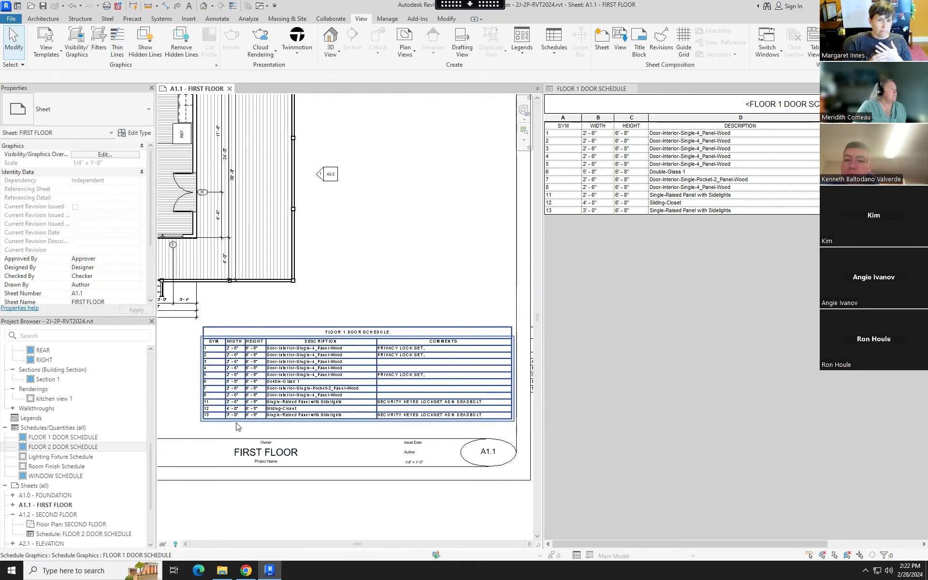
pyautogui.scroll(-1, 331, 411)
pyautogui.moveTo(330, 411); pyautogui.dragTo(330, 408, button='middle')
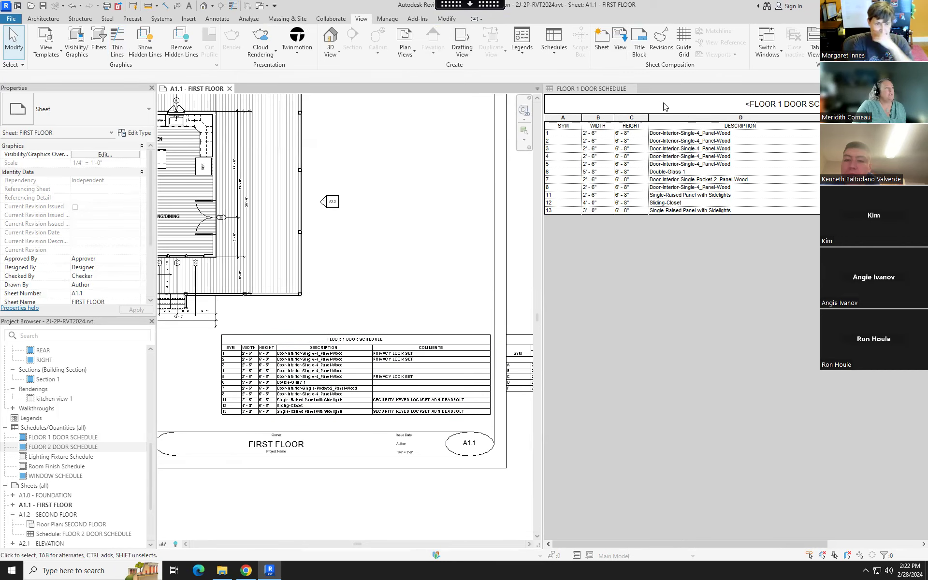
# Change the FLOOR 1 DOOR SCHEDULE's outline to <Wide Lines> in its appearance settings
pyautogui.click(696, 349)
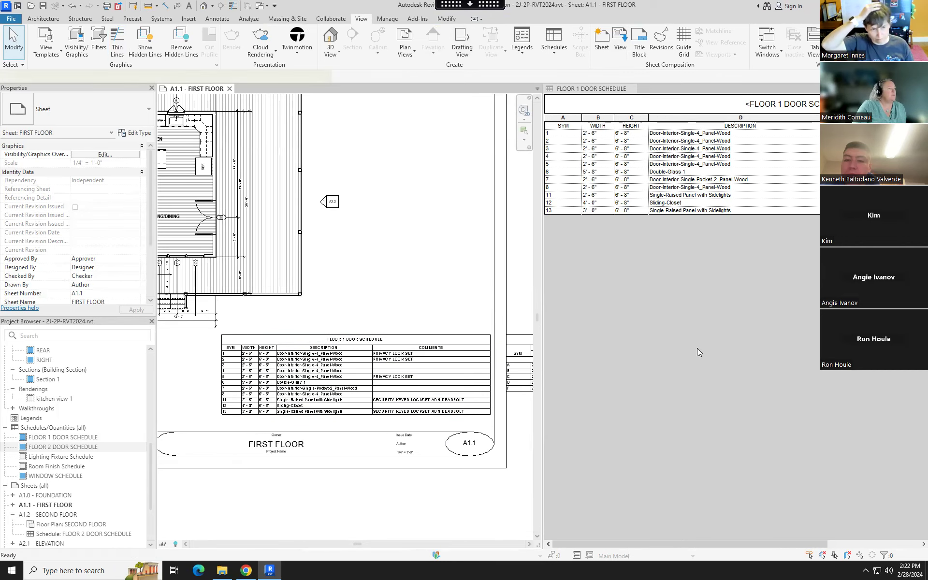
pyautogui.click(129, 268)
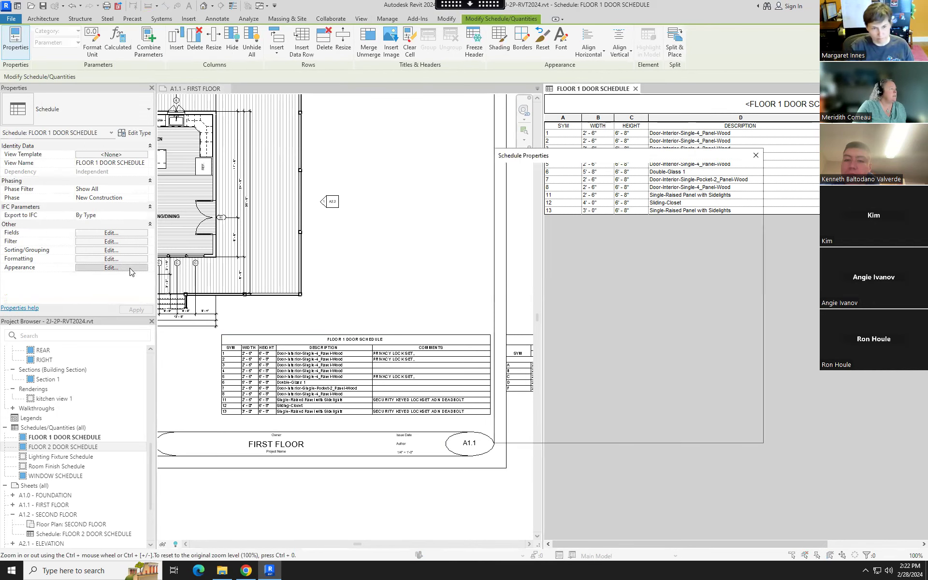
pyautogui.moveTo(702, 159); pyautogui.dragTo(840, 145)
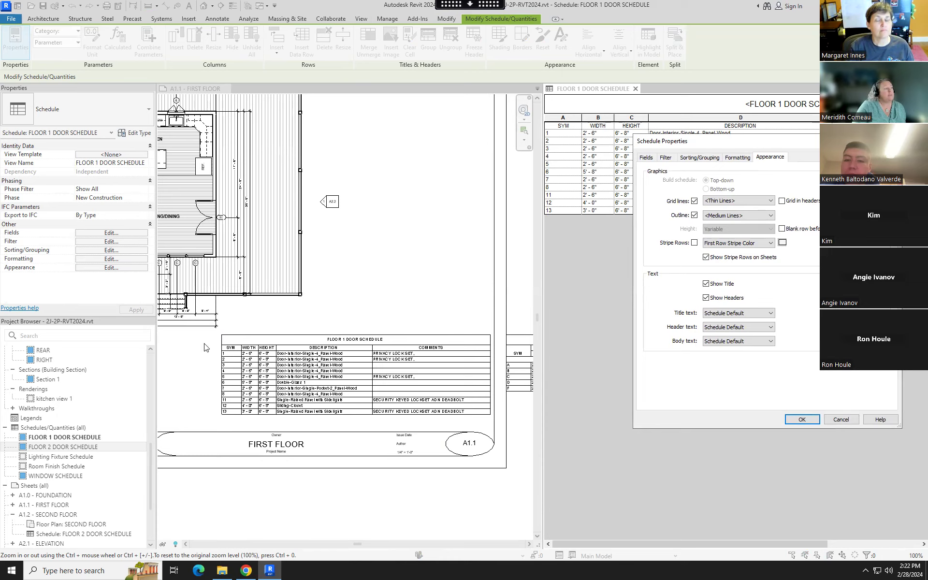
pyautogui.click(770, 216)
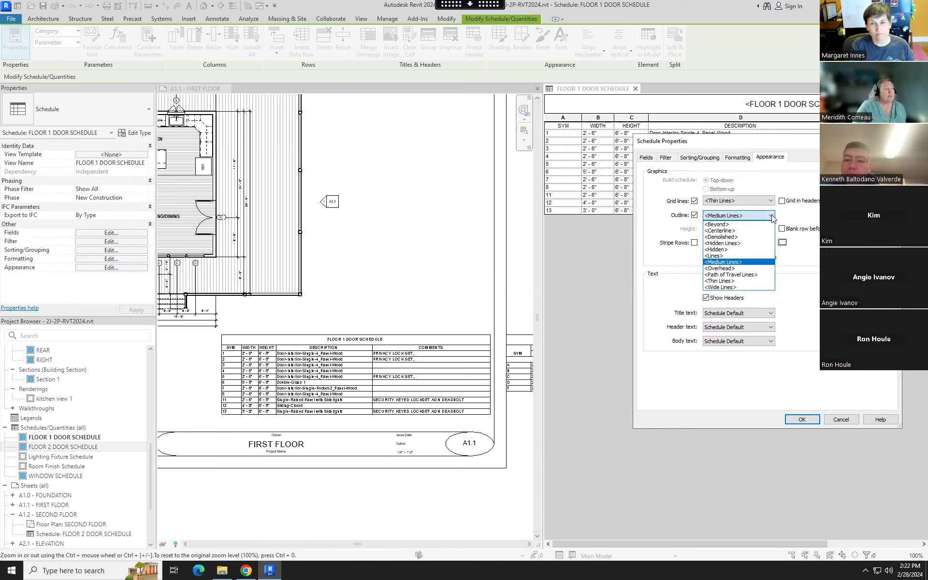
pyautogui.click(735, 287)
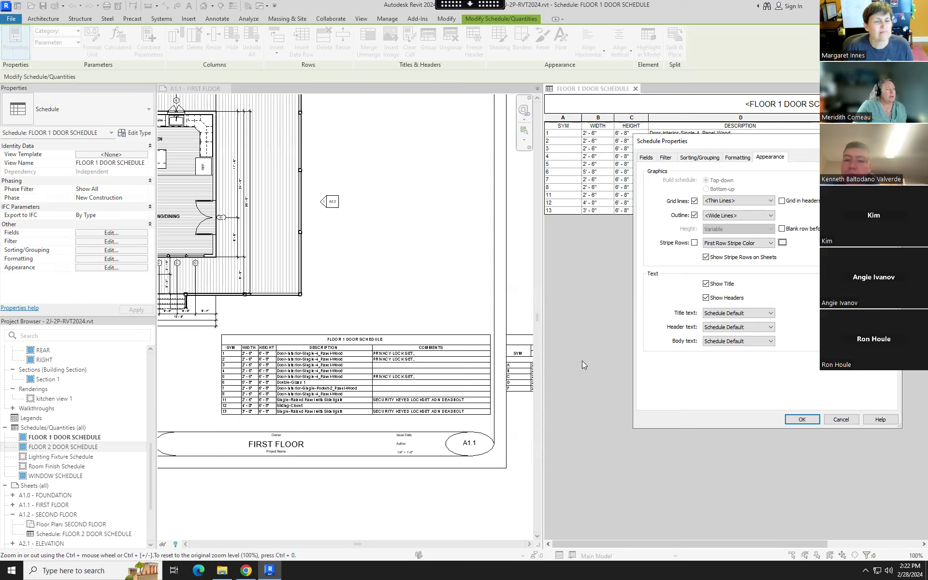
# Set the schedule's second row stripe color to light grey, RGB 200-200-200, and apply the appearance settings
pyautogui.click(771, 244)
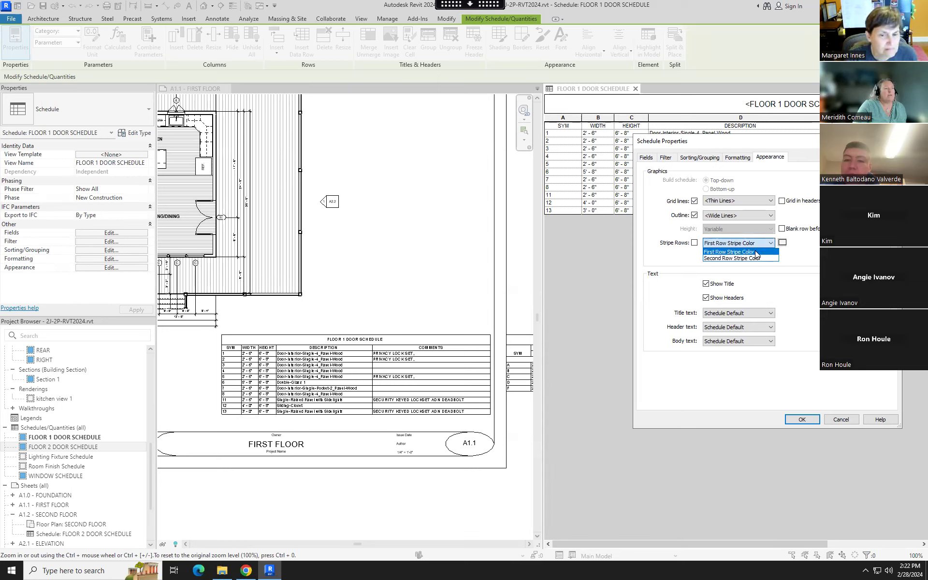
pyautogui.click(755, 252)
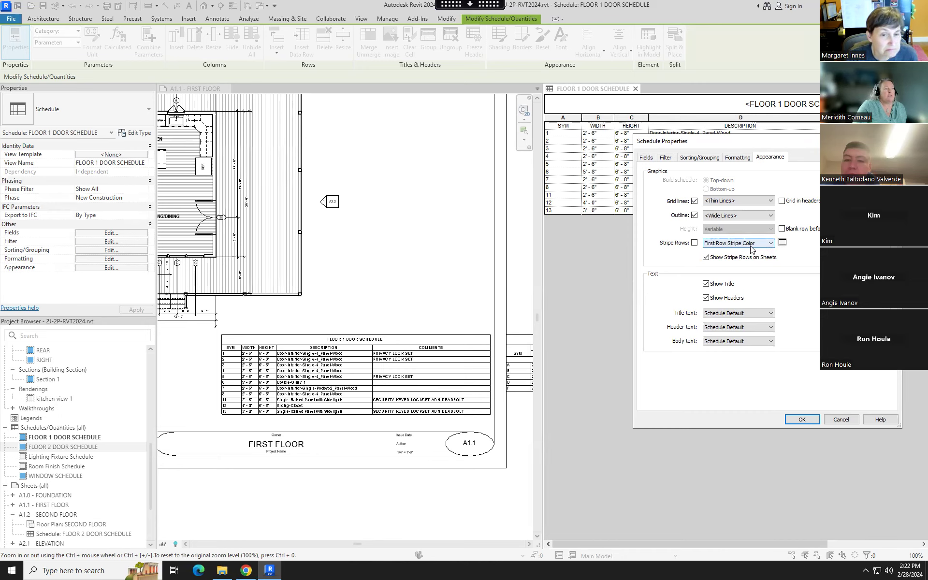
pyautogui.click(770, 244)
pyautogui.click(772, 253)
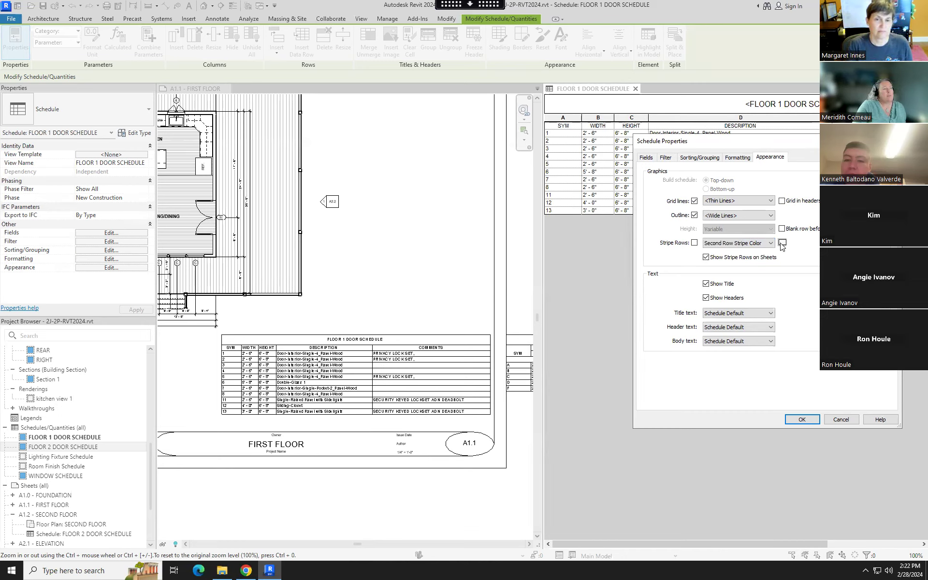
pyautogui.click(782, 243)
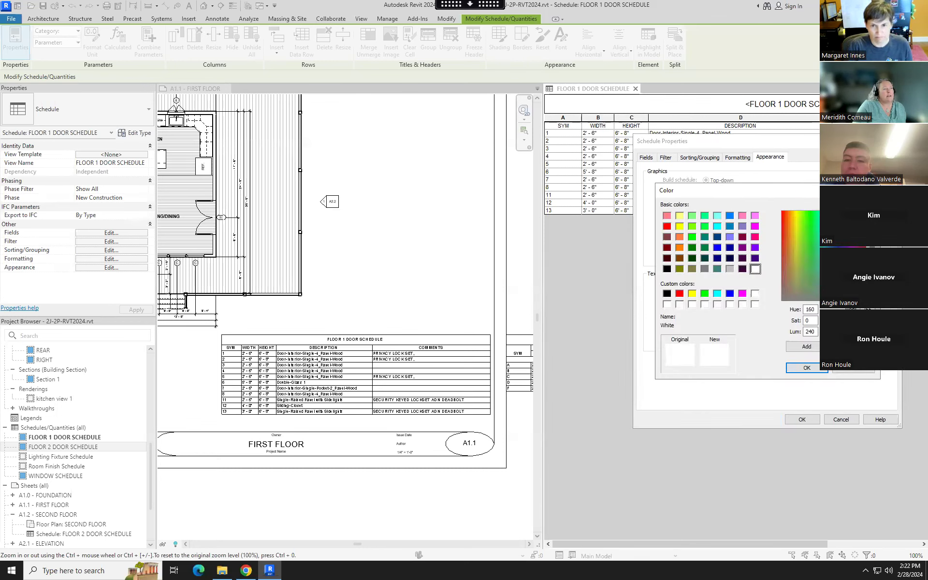
pyautogui.moveTo(872, 211); pyautogui.dragTo(873, 228)
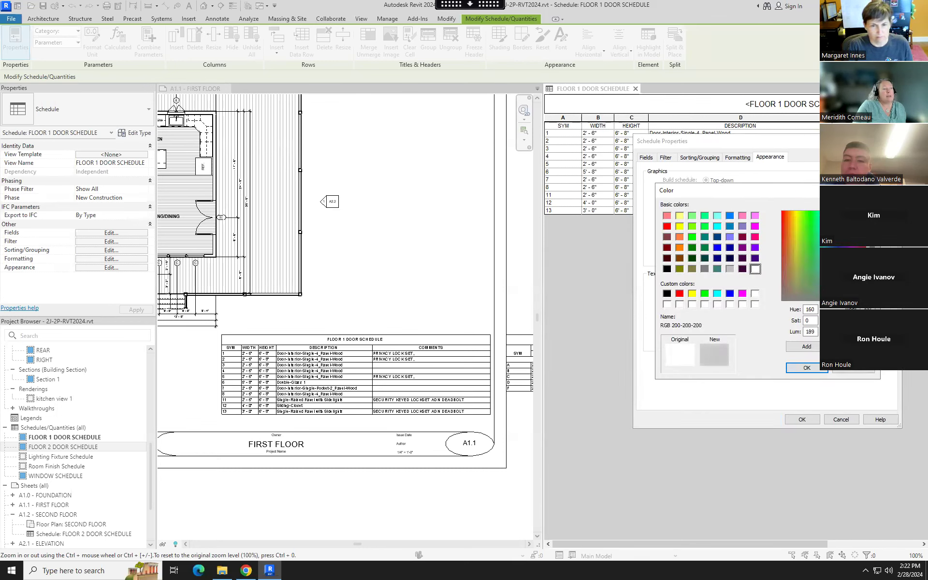
pyautogui.click(806, 368)
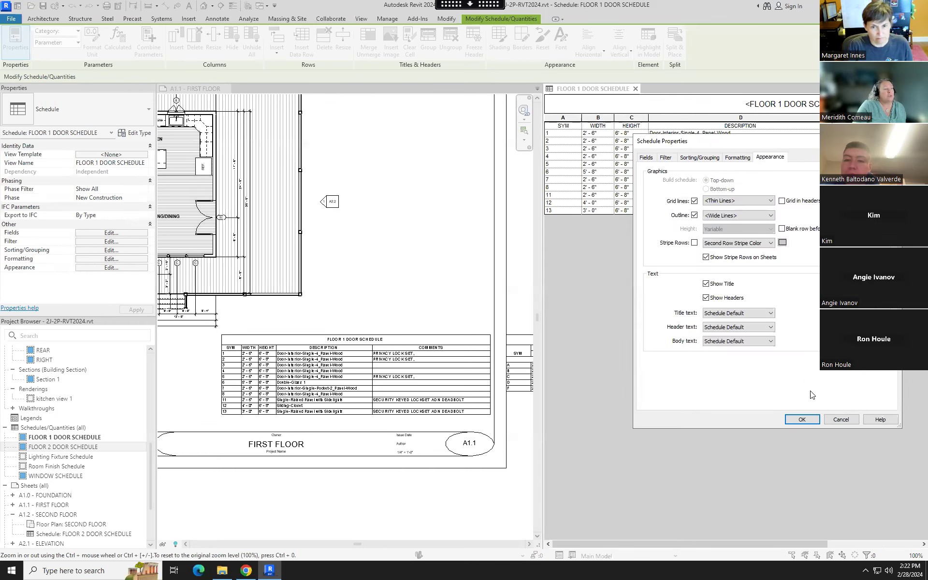
pyautogui.click(802, 419)
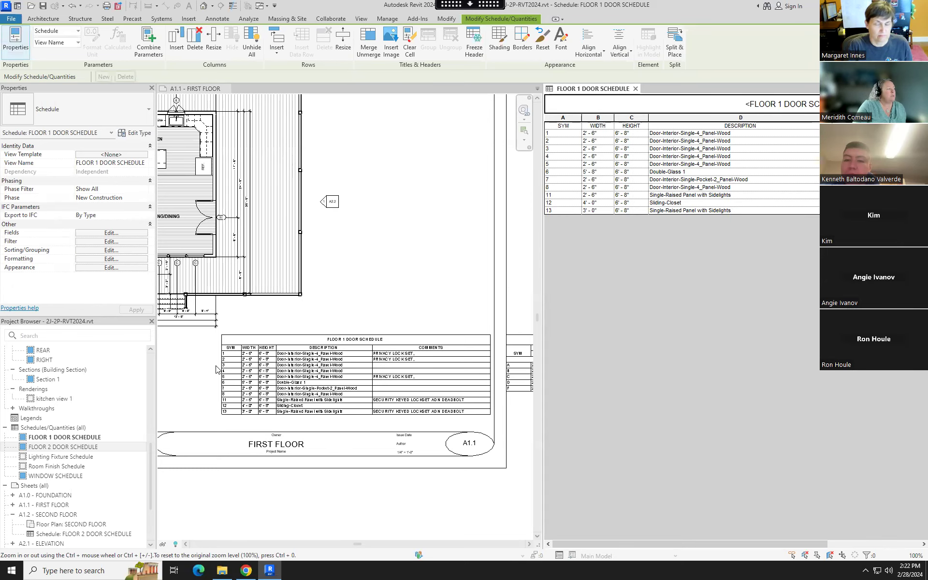
# Enable Stripe Rows for the FLOOR 1 DOOR SCHEDULE, checking the Second Row Stripe Color, and apply the appearance settings
pyautogui.scroll(8, 216, 369)
pyautogui.scroll(-6, 433, 379)
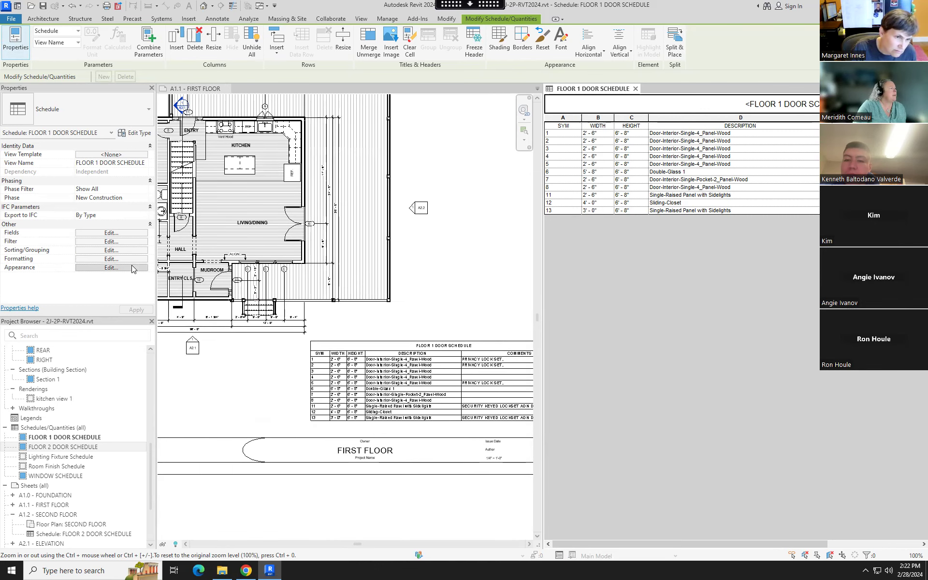
pyautogui.click(133, 268)
pyautogui.click(694, 243)
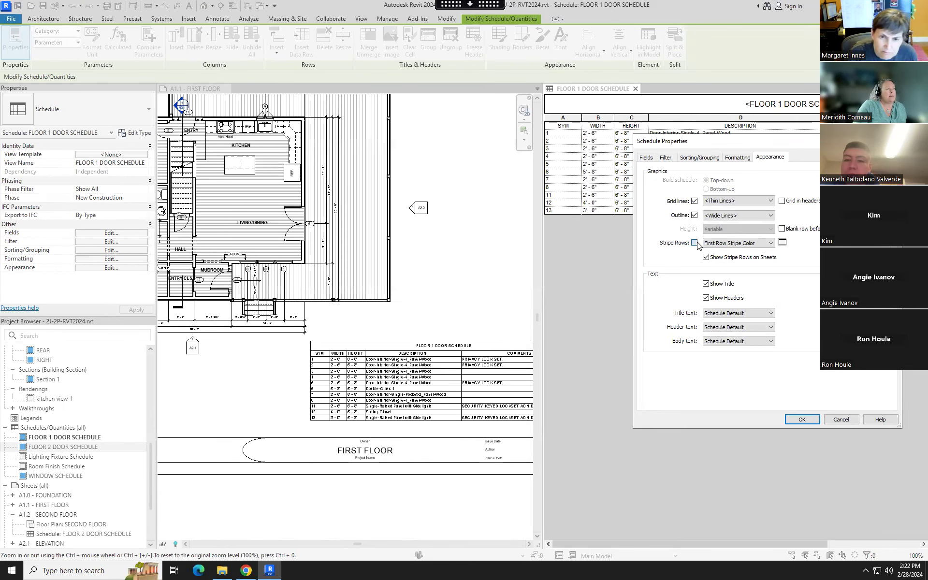
pyautogui.click(770, 244)
pyautogui.click(770, 244)
pyautogui.click(770, 244)
pyautogui.click(731, 258)
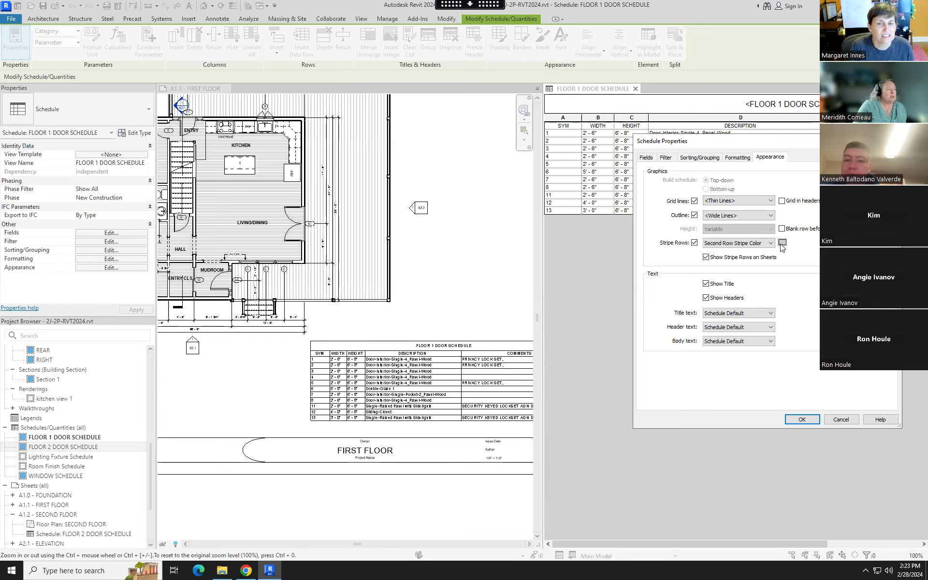
pyautogui.click(803, 422)
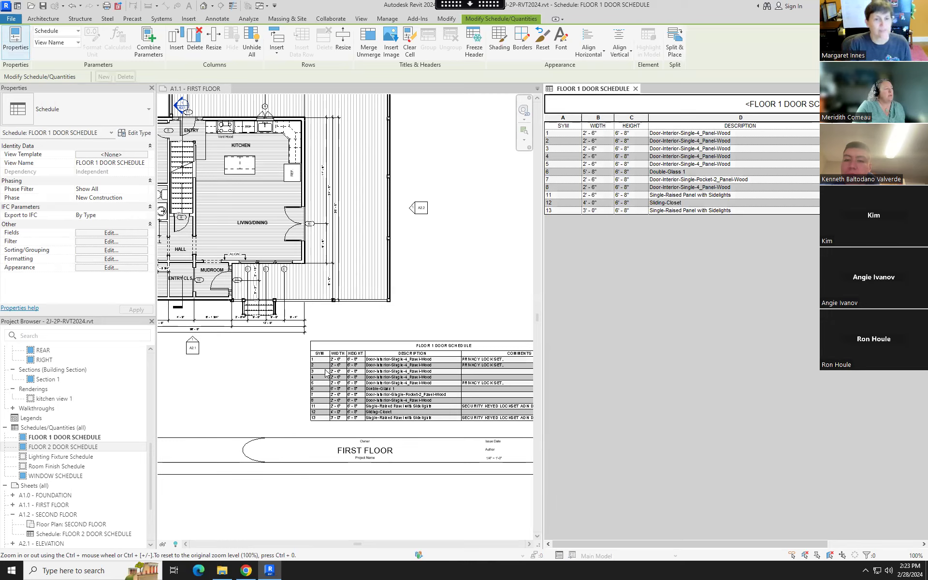
# Examine the striped rows and outline of the FLOOR 1 DOOR SCHEDULE placed on sheet A1.1
pyautogui.scroll(3, 337, 433)
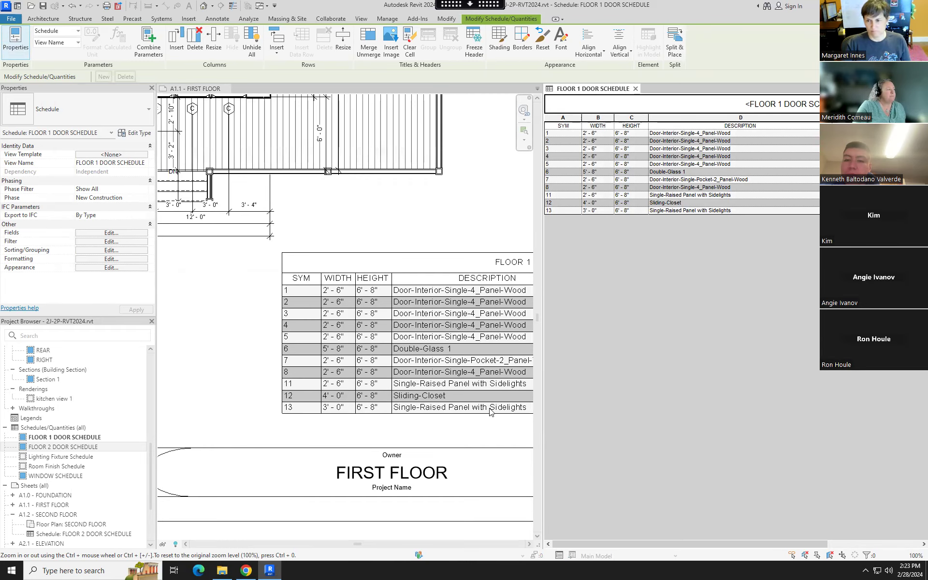
pyautogui.click(362, 378)
pyautogui.scroll(-3, 362, 378)
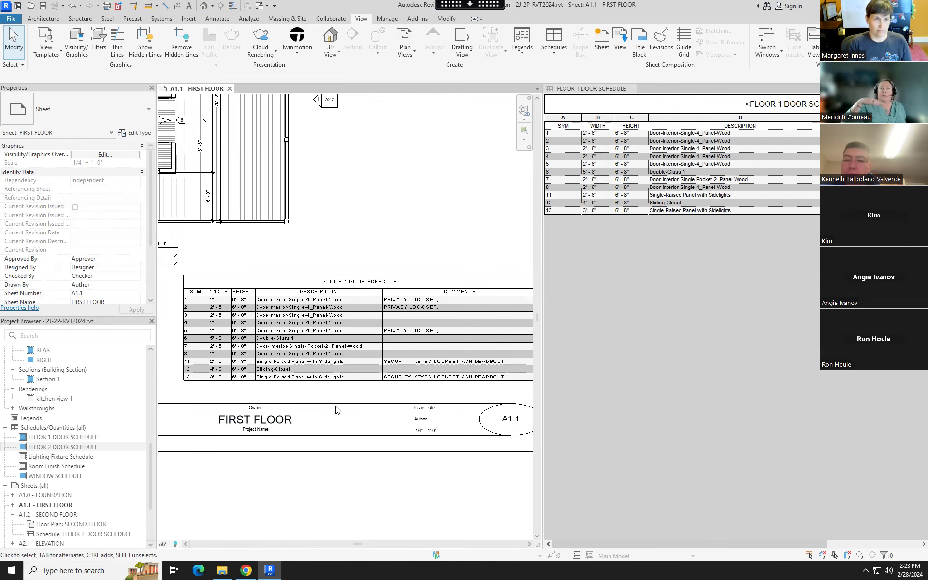
pyautogui.click(364, 284)
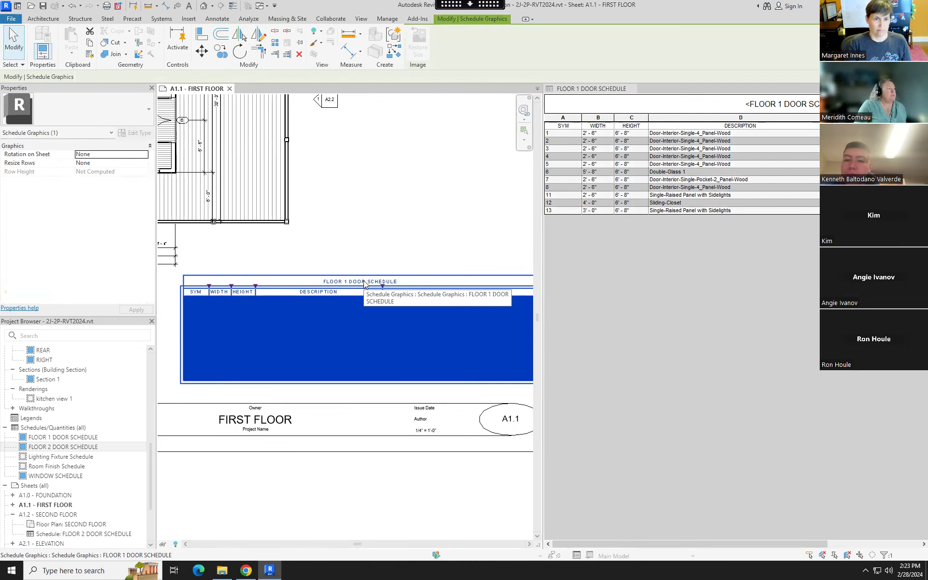
# Set the FLOOR 1 DOOR SCHEDULE's title text to 1/4" Arial, header text to 1/8" Arial and body text to 3/32" Arial
pyautogui.click(666, 216)
pyautogui.click(108, 268)
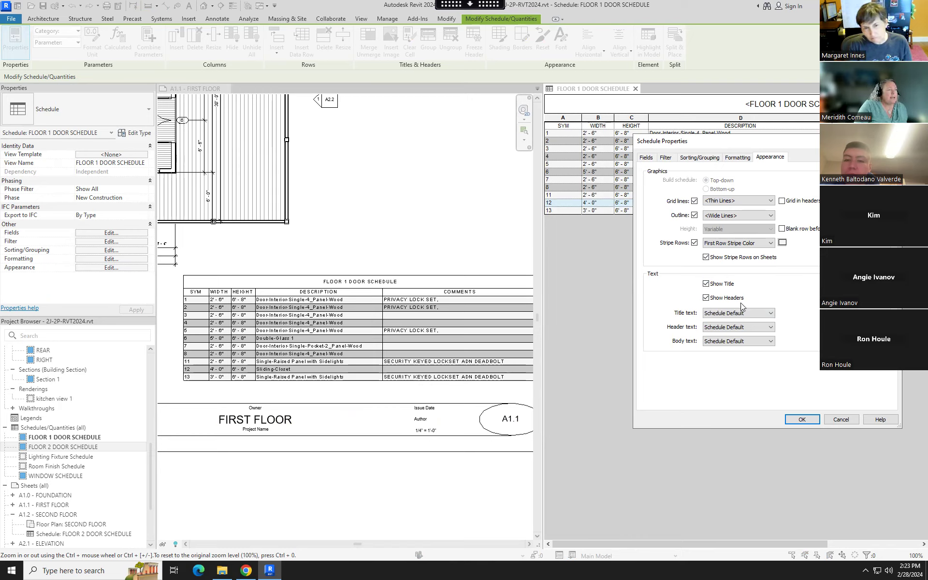
pyautogui.click(771, 313)
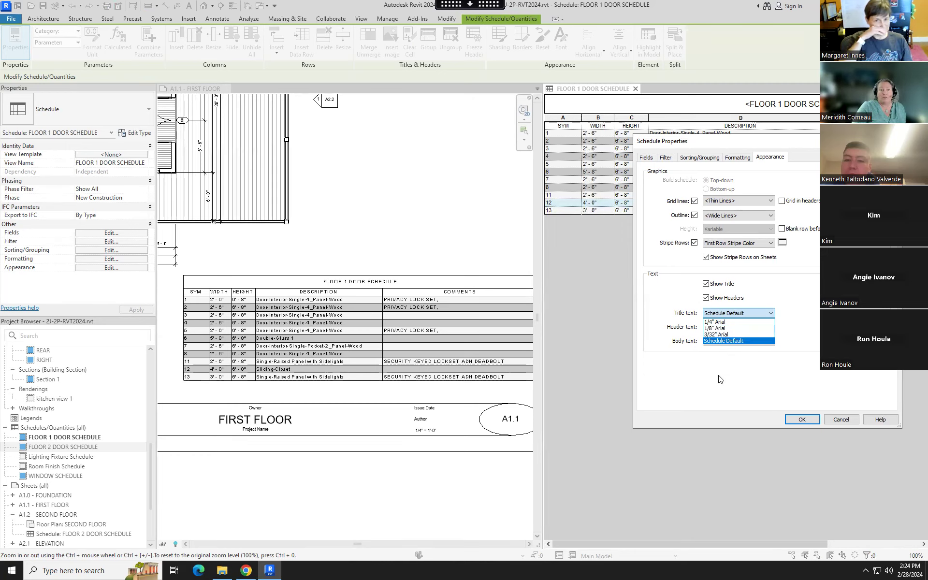
pyautogui.click(729, 322)
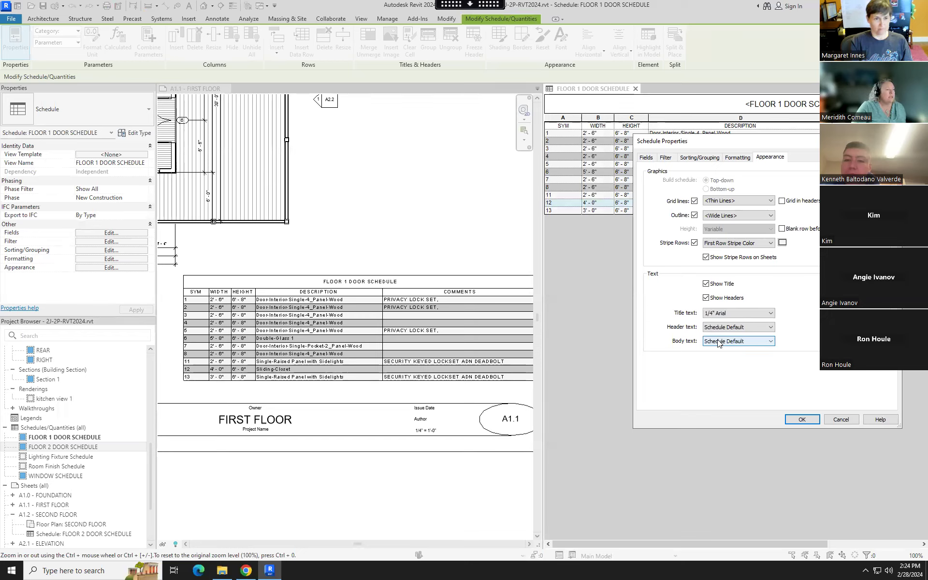
pyautogui.click(770, 327)
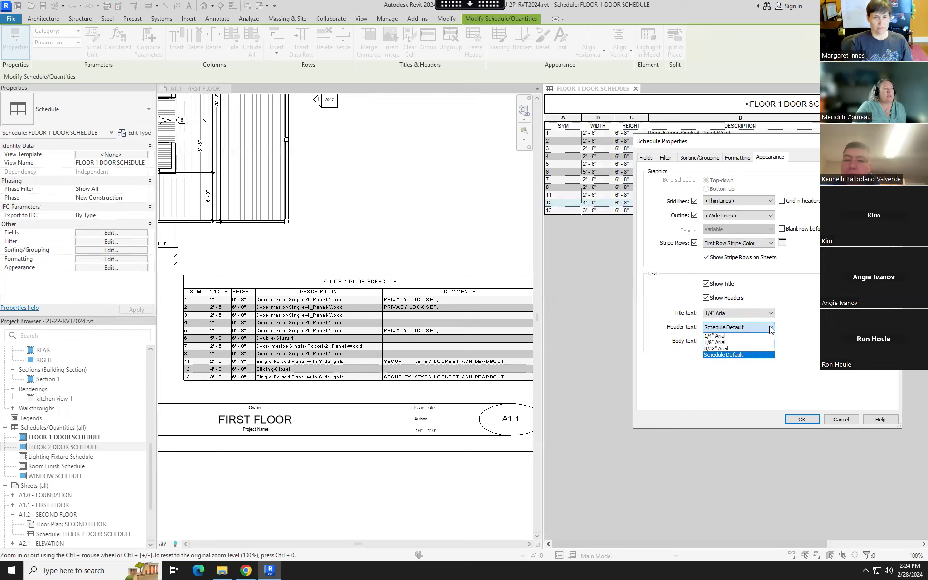
pyautogui.click(715, 342)
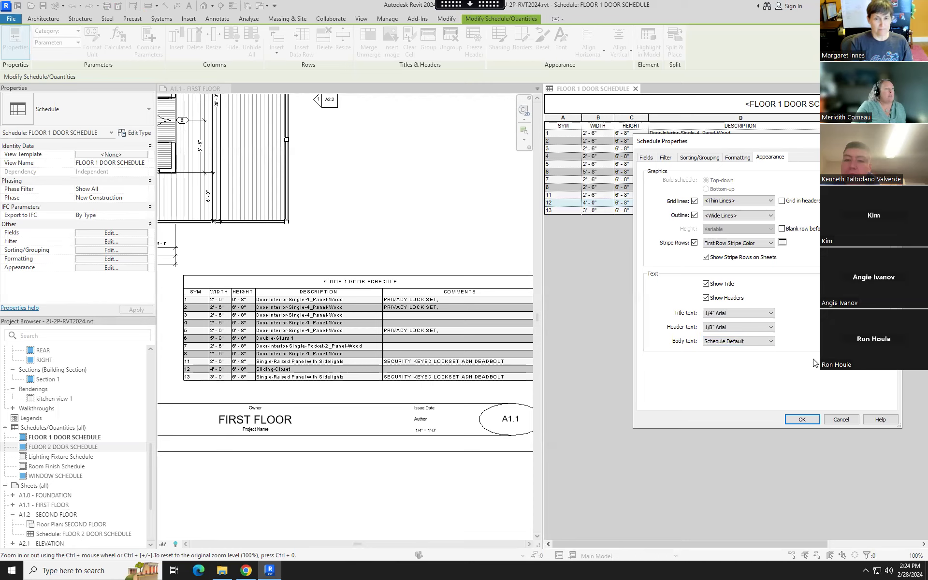
pyautogui.click(771, 341)
pyautogui.click(710, 363)
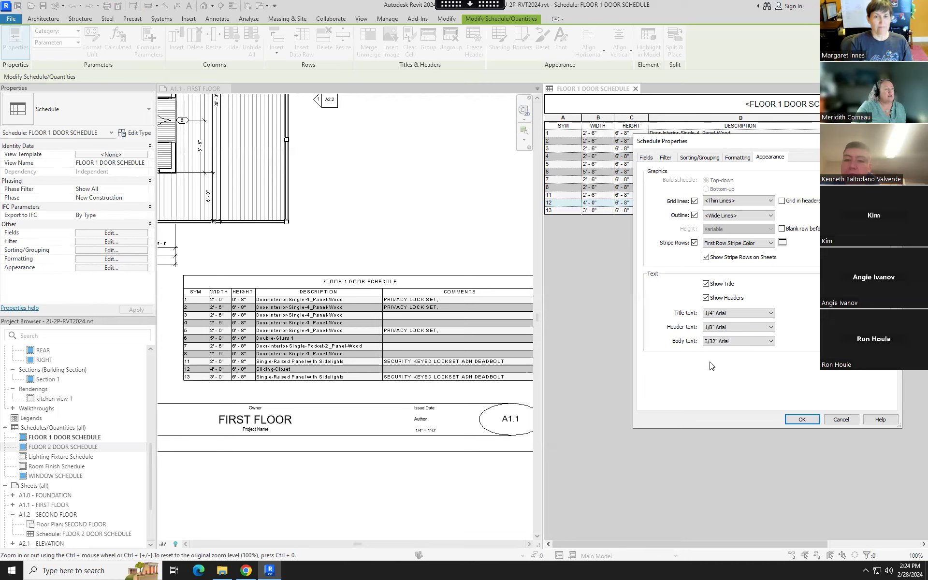
pyautogui.click(805, 420)
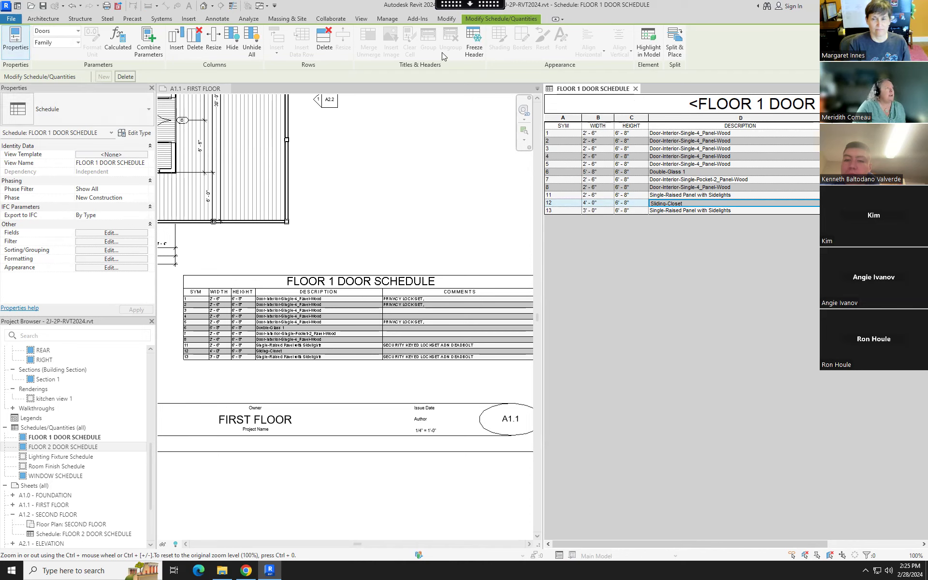
# Switch the open views to a tabbed layout and shade the FLOOR 1 DOOR SCHEDULE's title row grey, RGB 170-170-170
pyautogui.click(358, 18)
pyautogui.click(814, 48)
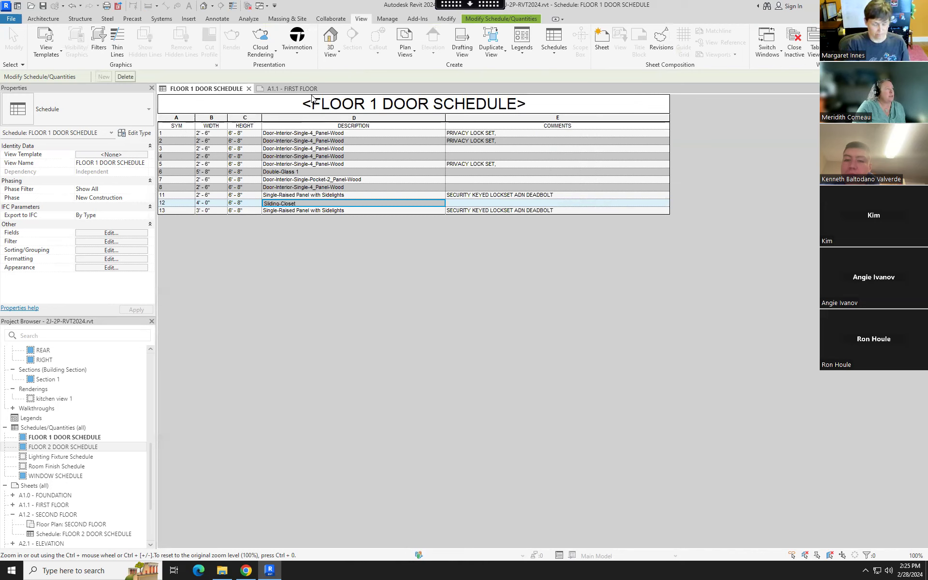
pyautogui.click(553, 105)
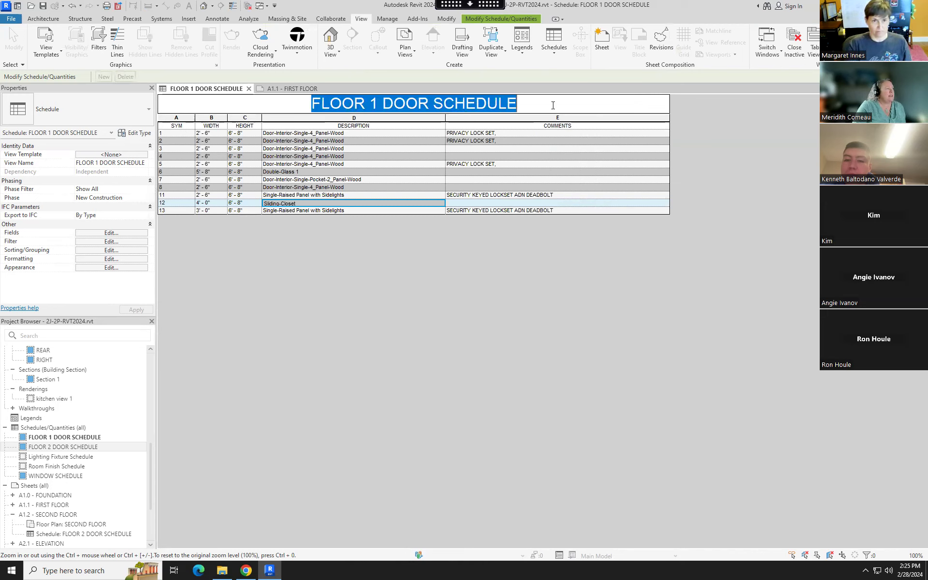
pyautogui.press('Escape')
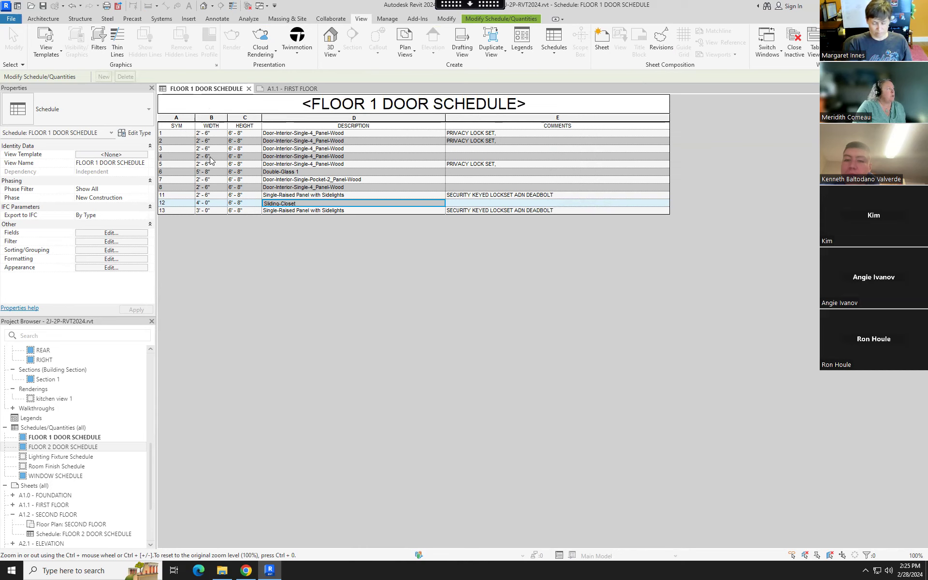
pyautogui.click(485, 21)
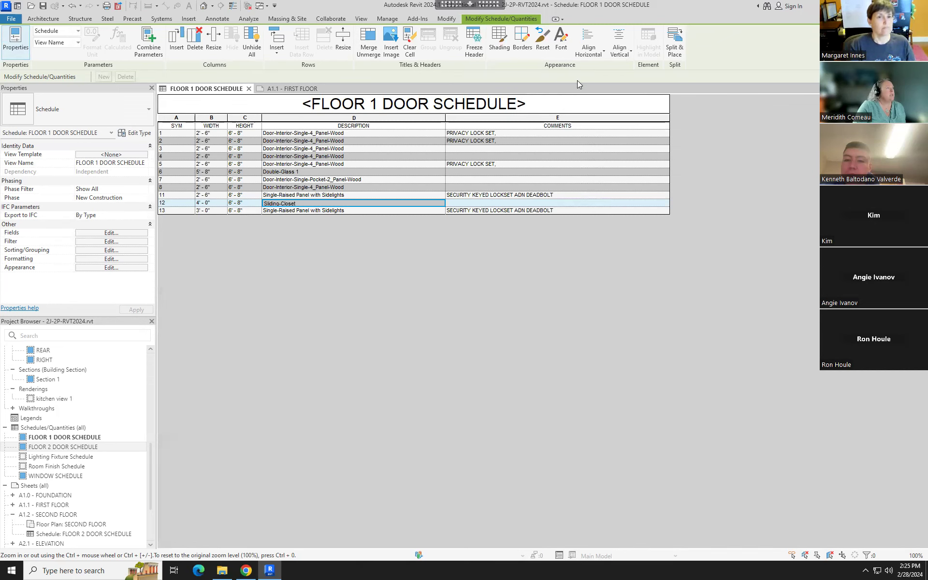
pyautogui.click(496, 36)
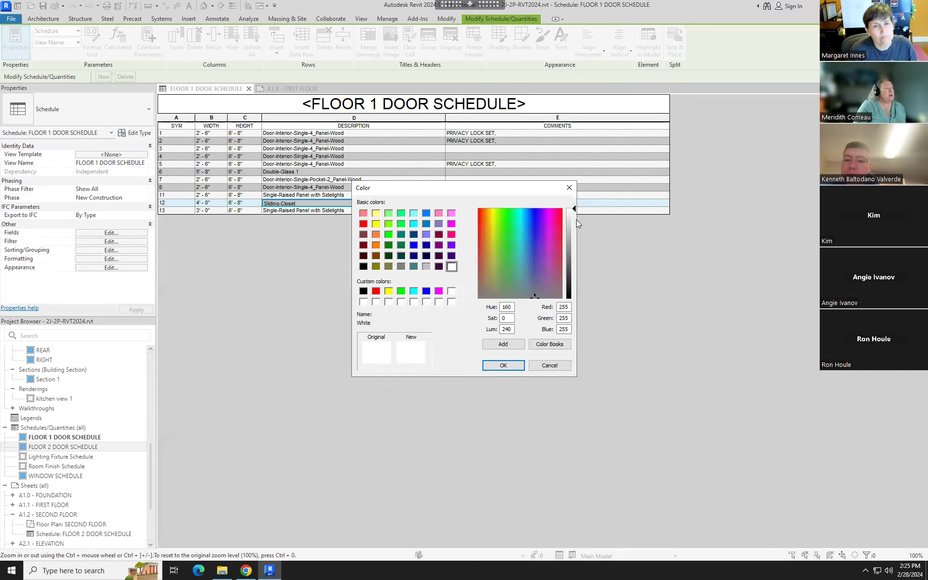
pyautogui.moveTo(575, 208); pyautogui.dragTo(576, 238)
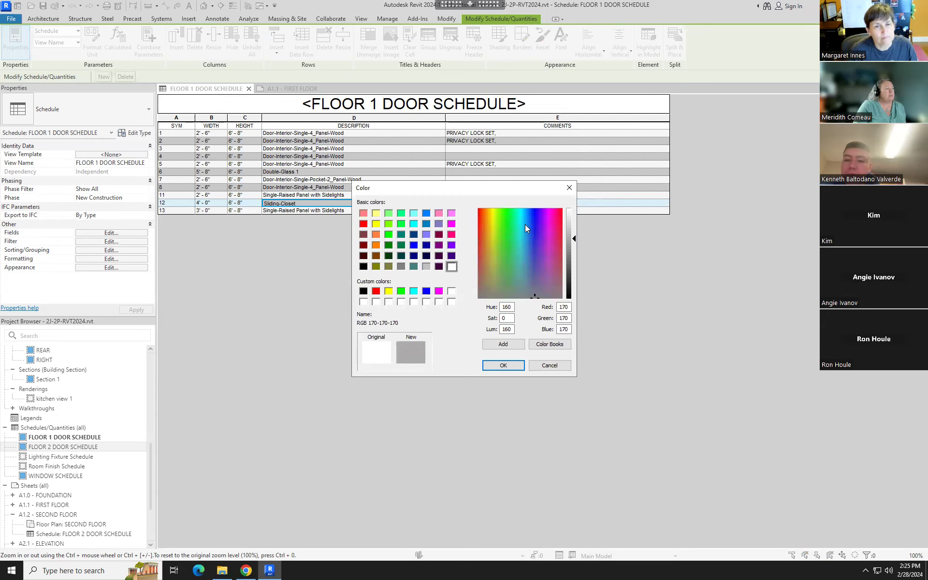
pyautogui.click(502, 366)
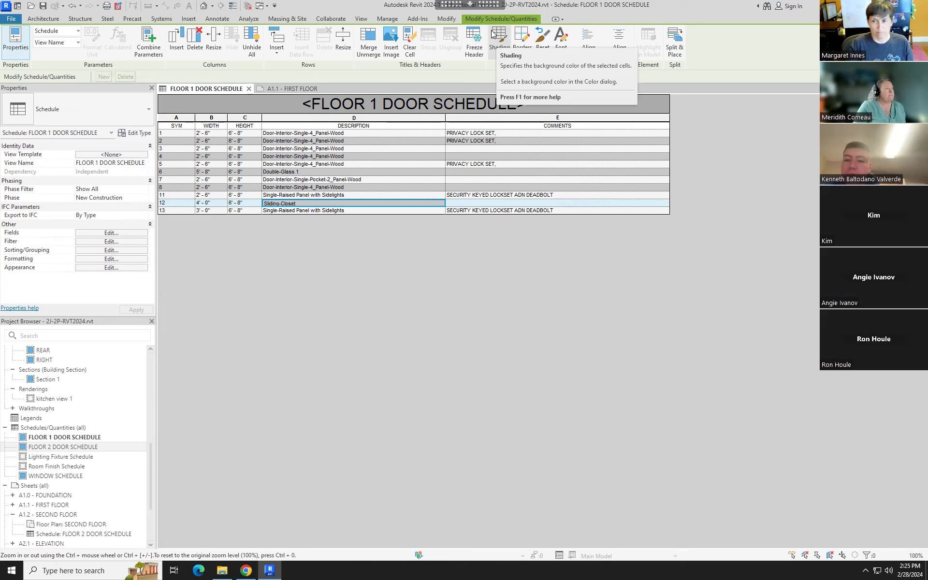
# Shade the SYM column header a lighter grey than the title row
pyautogui.click(180, 128)
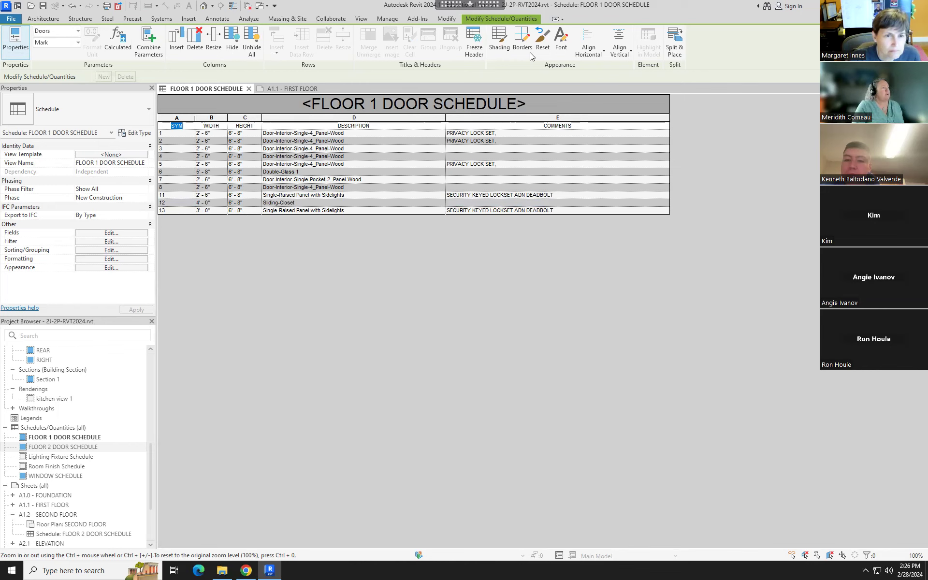
pyautogui.click(499, 39)
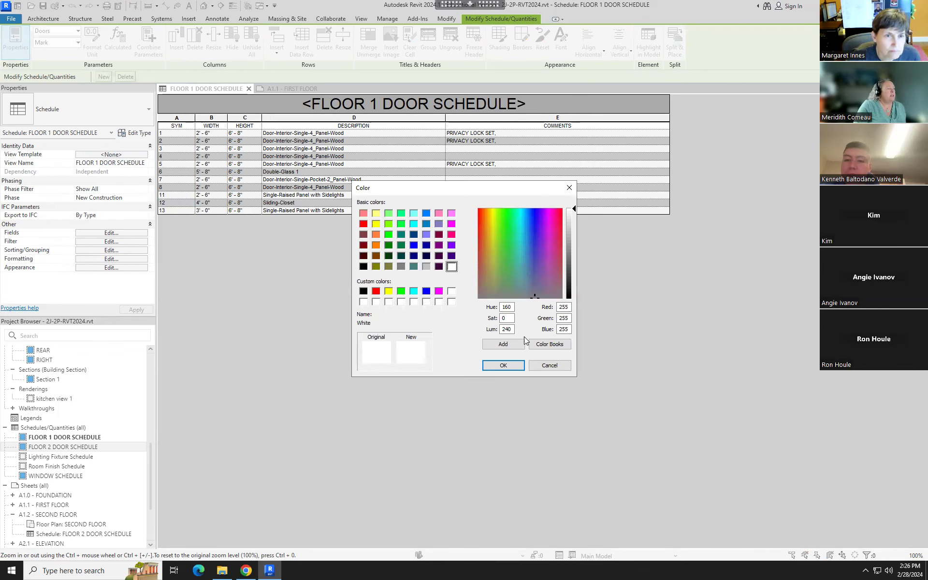
pyautogui.moveTo(574, 211); pyautogui.dragTo(573, 221)
pyautogui.click(503, 365)
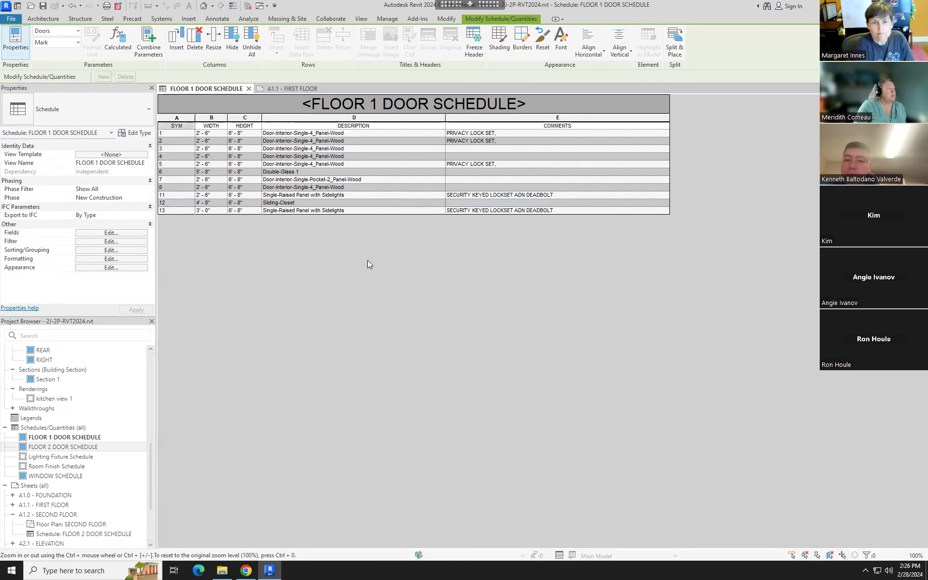
# Add the title row's grey, RGB 170-170-170, to the custom colors through its shading settings
pyautogui.click(366, 106)
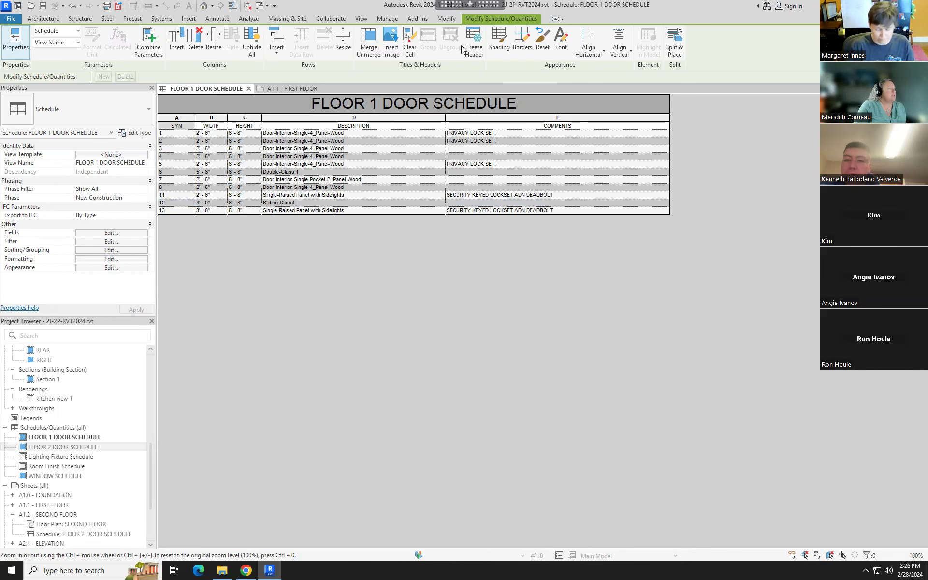
pyautogui.click(500, 37)
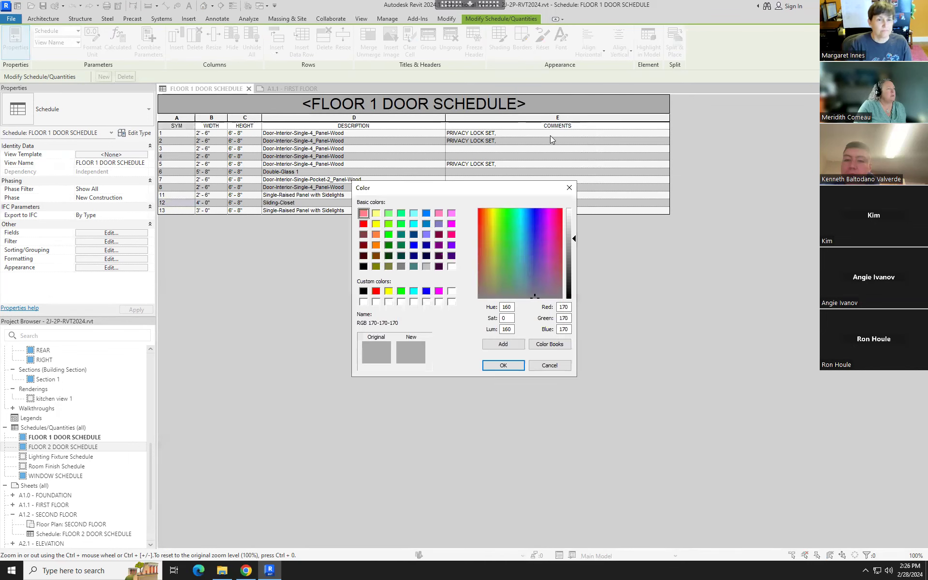
pyautogui.click(565, 318)
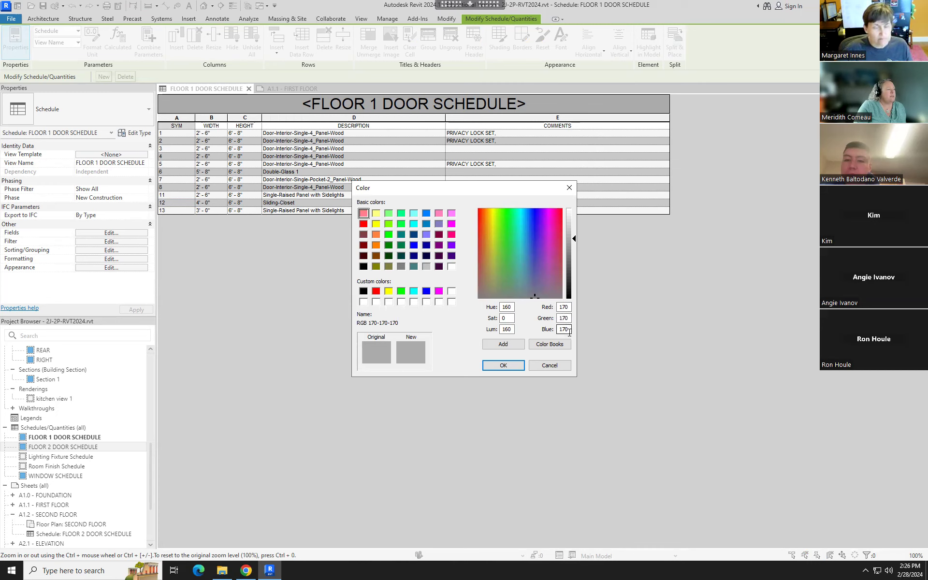
pyautogui.click(512, 309)
pyautogui.click(513, 330)
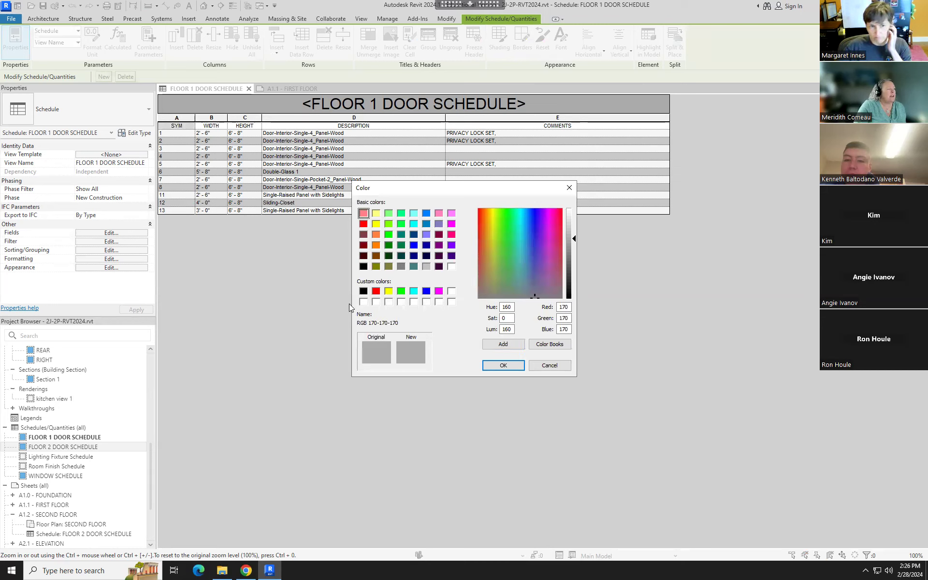
pyautogui.click(492, 343)
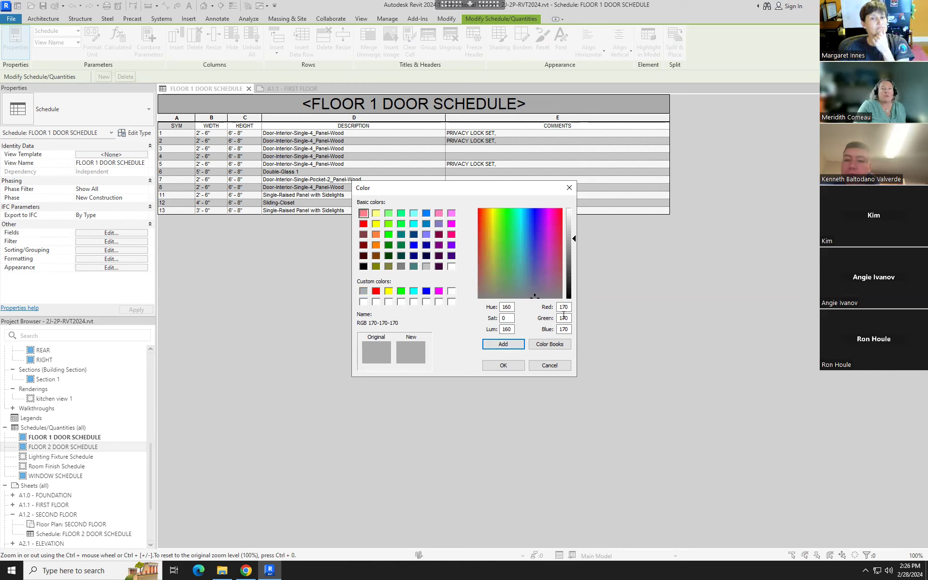
pyautogui.click(502, 365)
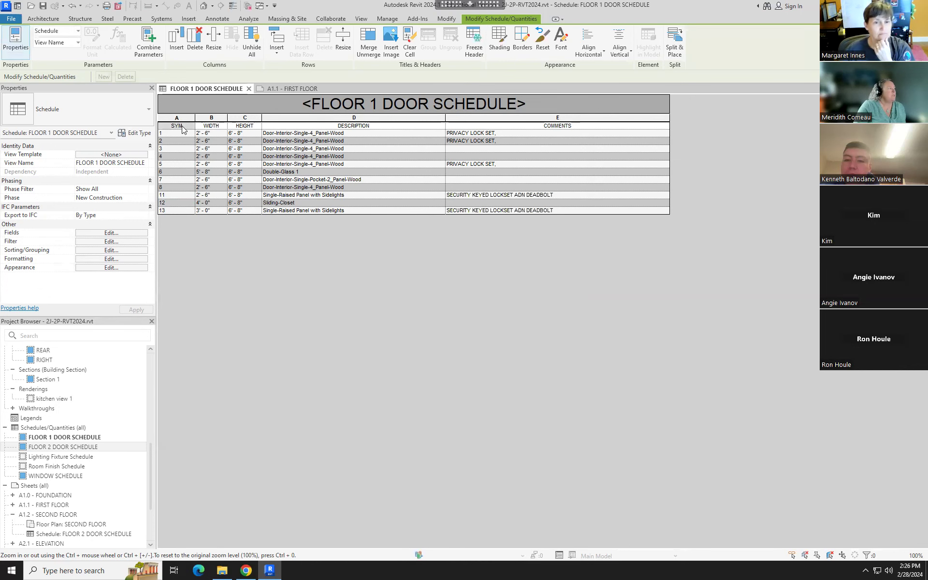
# Shade the SYM and WIDTH column headers with the custom grey, RGB 170-170-170
pyautogui.click(499, 38)
pyautogui.click(363, 291)
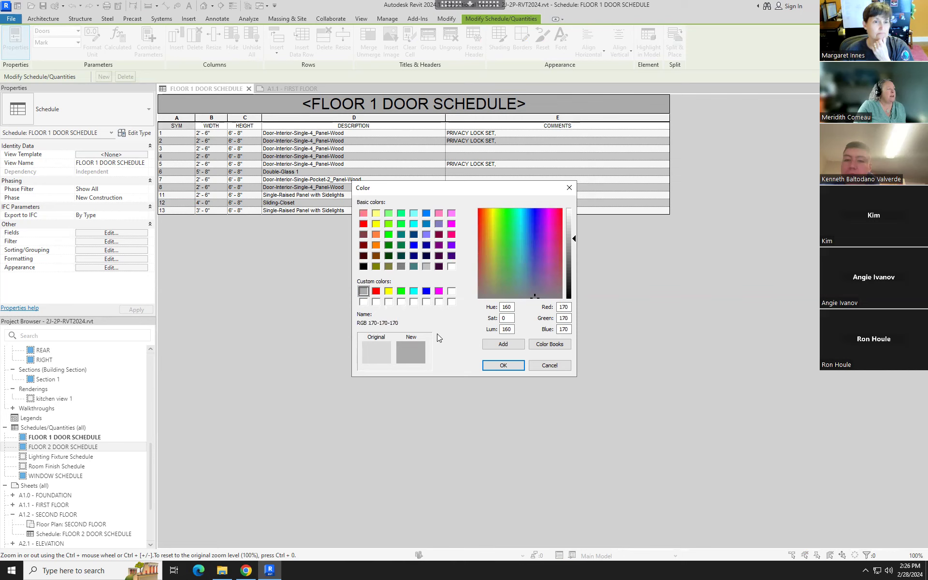
pyautogui.click(502, 365)
pyautogui.click(211, 126)
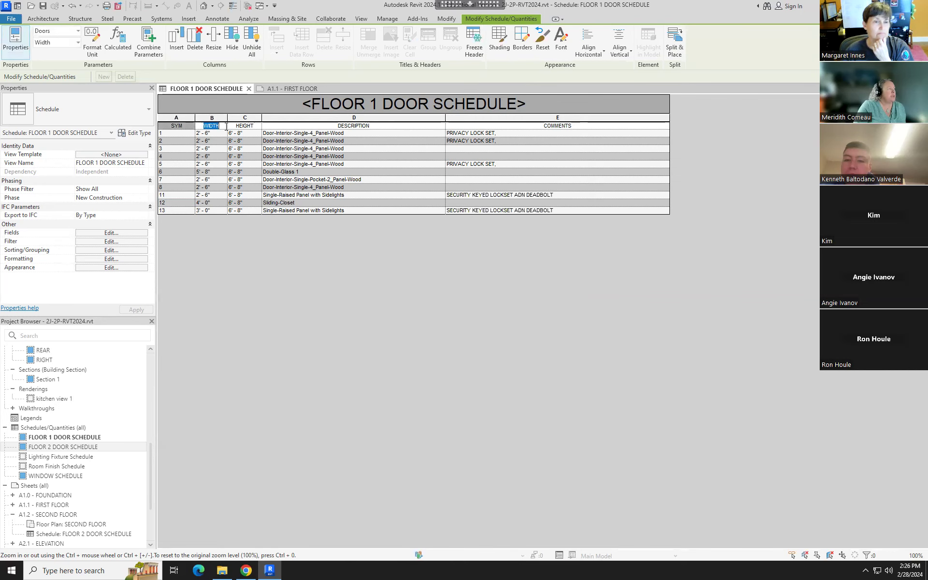
pyautogui.click(499, 39)
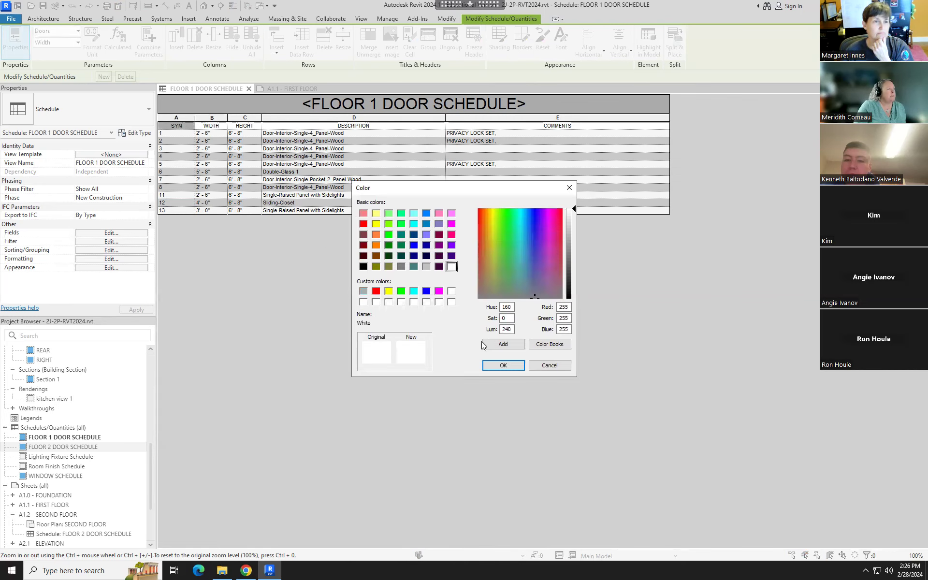
pyautogui.click(363, 291)
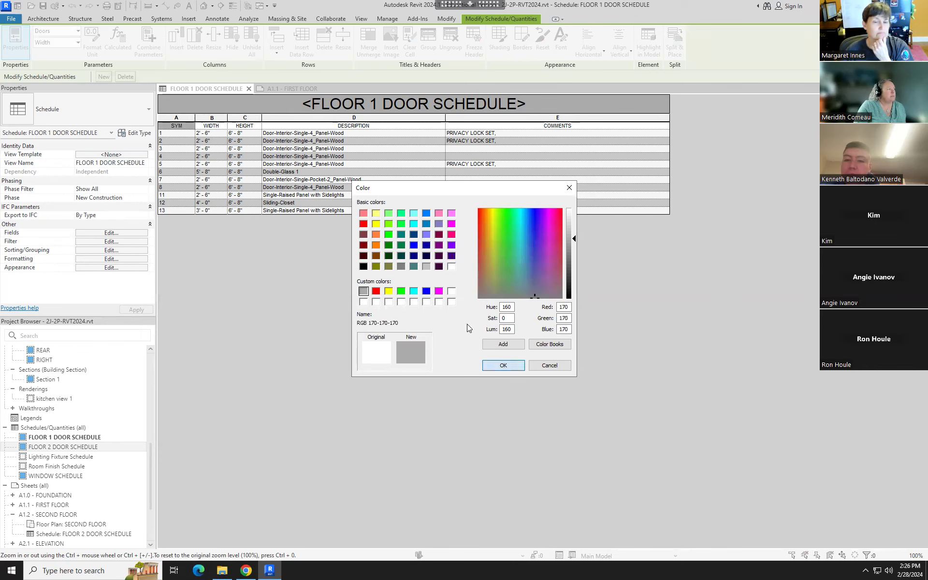
pyautogui.click(503, 365)
# Shade the COMMENTS column header with the custom grey, RGB 170-170-170
pyautogui.click(252, 125)
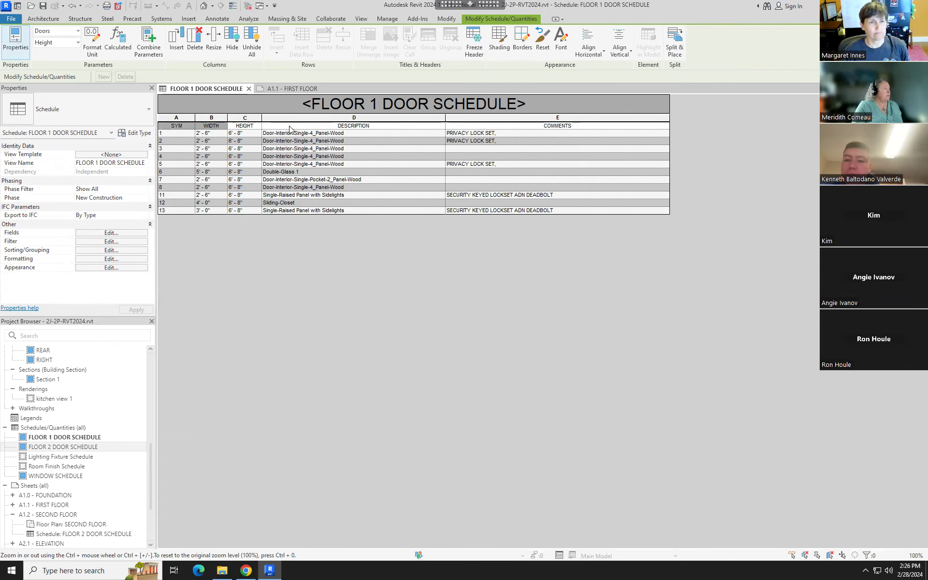
pyautogui.click(486, 126)
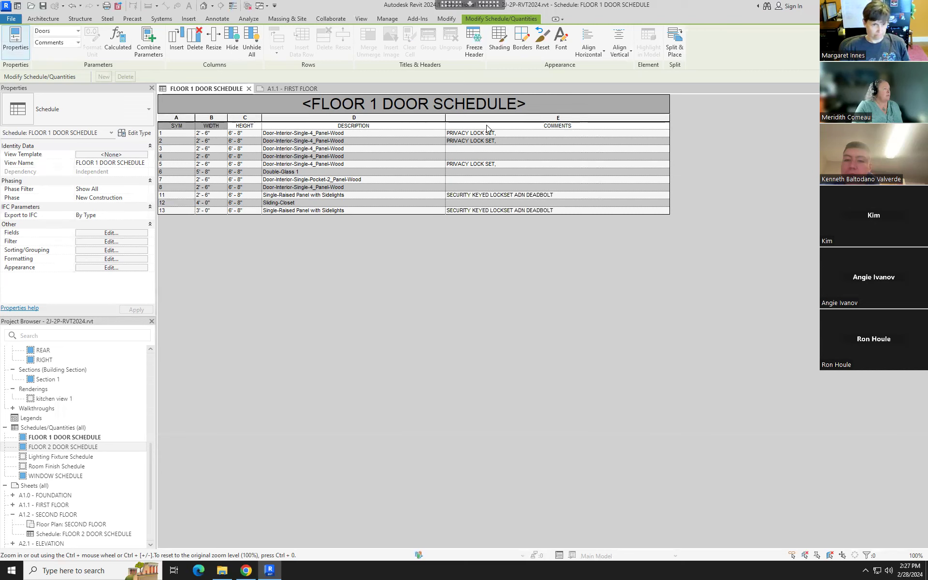
pyautogui.click(499, 39)
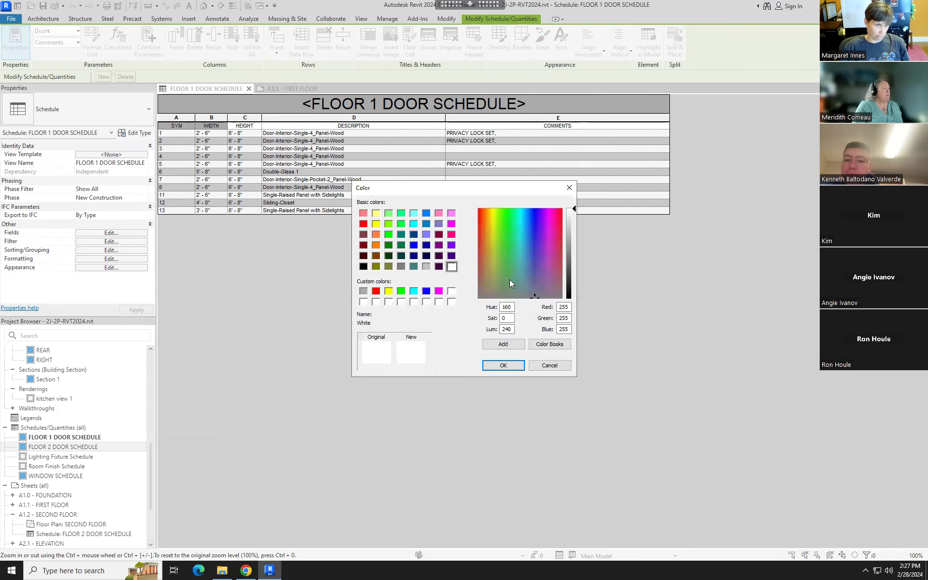
pyautogui.click(364, 291)
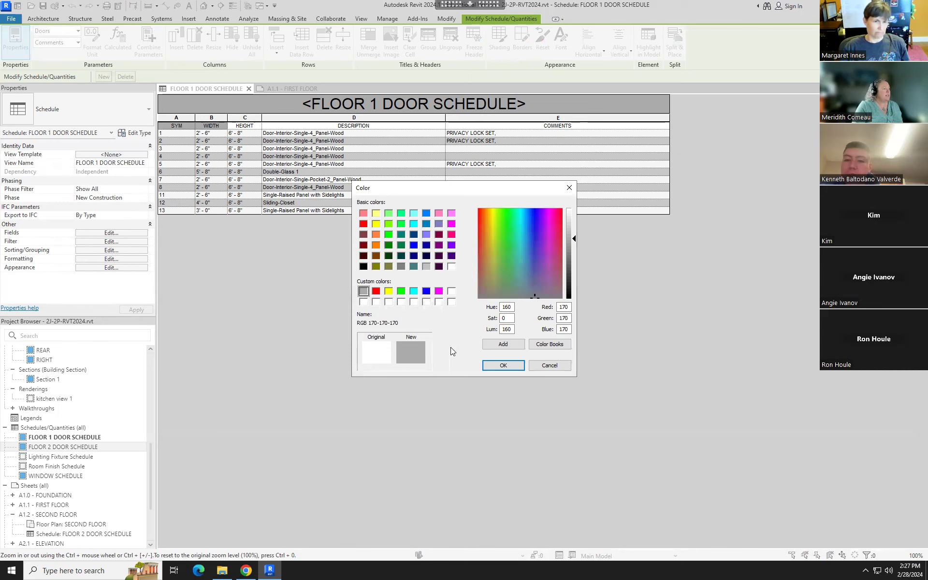
pyautogui.click(502, 365)
# Shade the DESCRIPTION and HEIGHT column headers with the custom grey, RGB 170-170-170
pyautogui.click(381, 126)
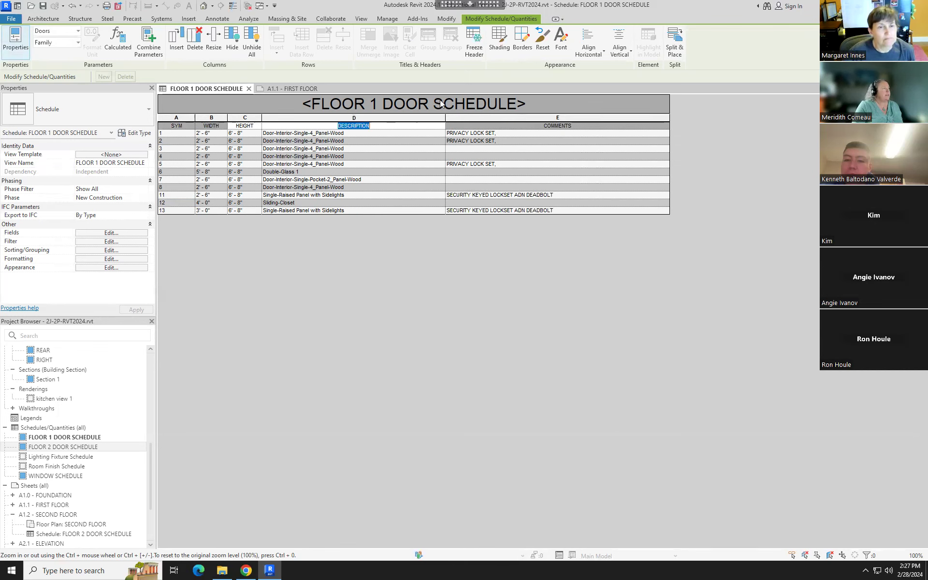
pyautogui.click(496, 48)
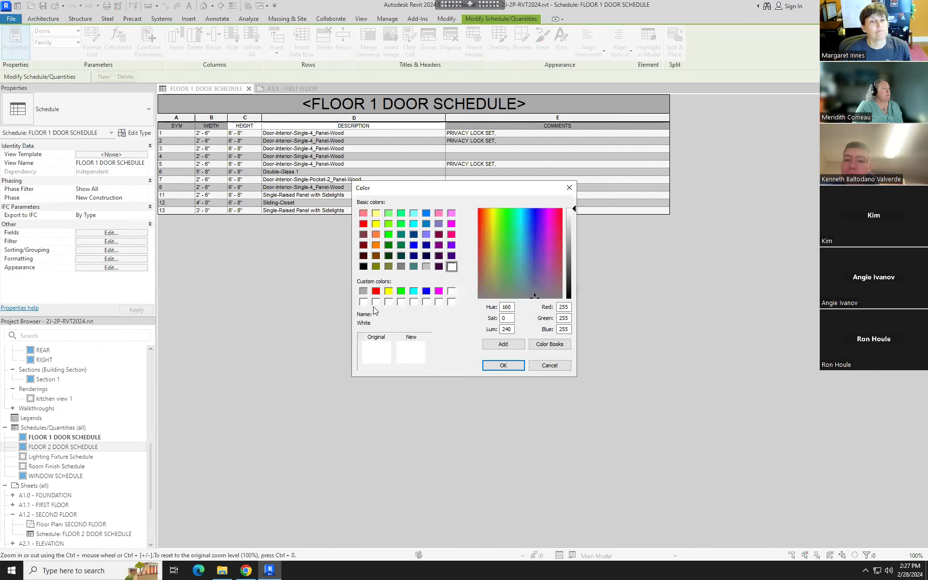
pyautogui.click(363, 291)
pyautogui.click(502, 366)
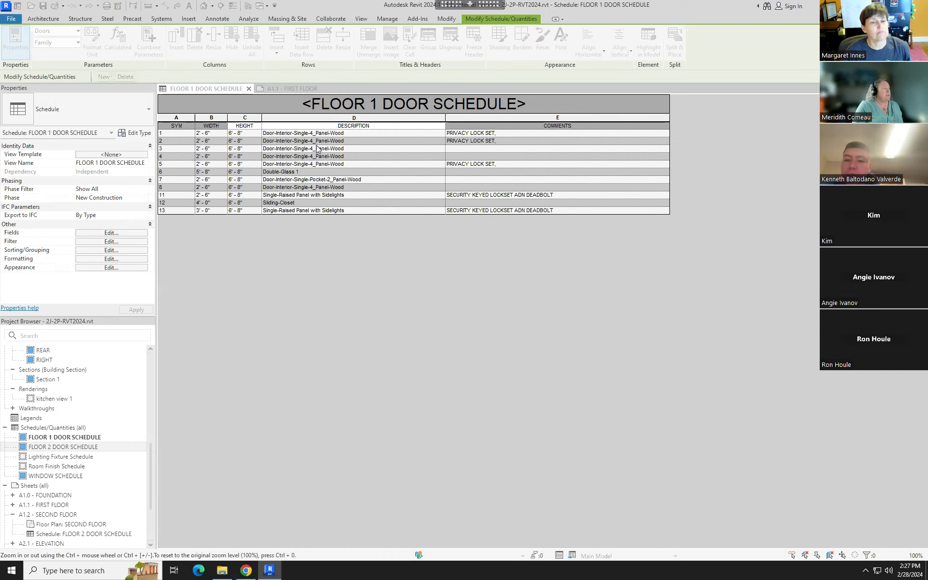
pyautogui.click(256, 127)
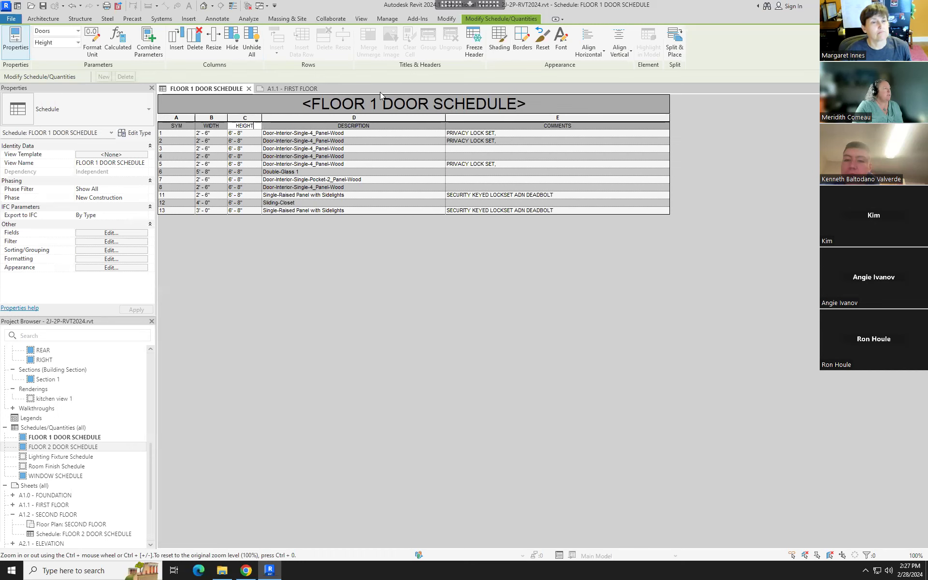
pyautogui.click(499, 39)
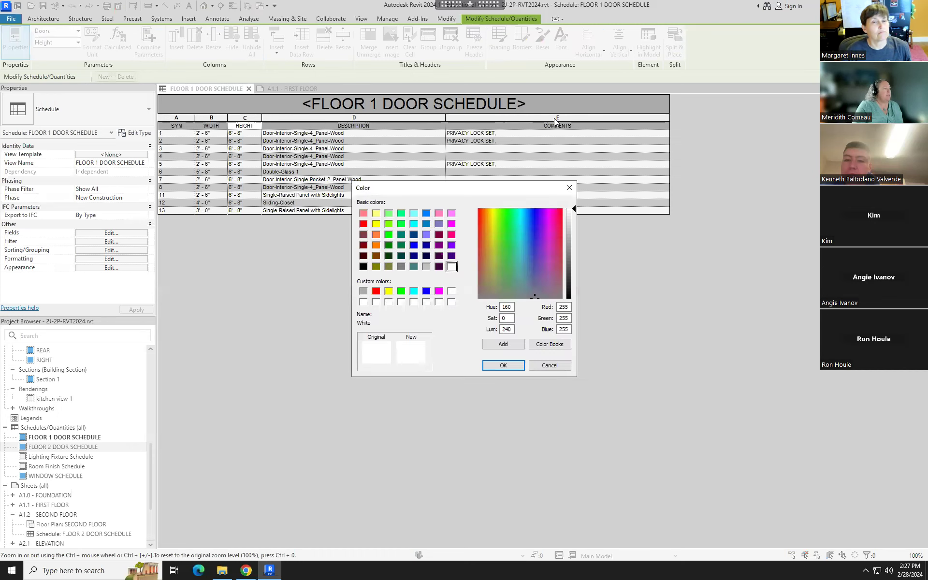
pyautogui.click(364, 291)
pyautogui.click(503, 365)
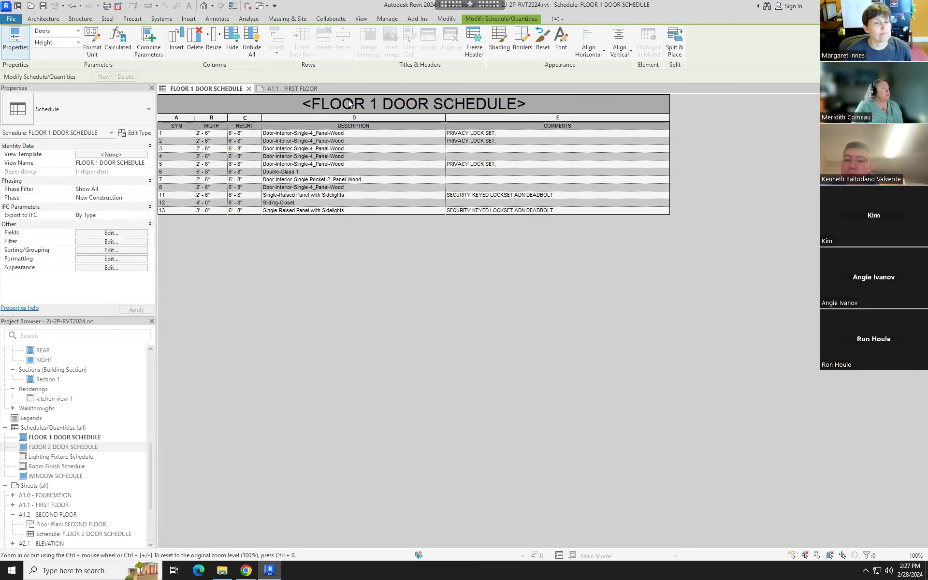
# Review the shaded door schedule and the window schedule beside it on sheet A1.1 - FIRST FLOOR
pyautogui.click(304, 90)
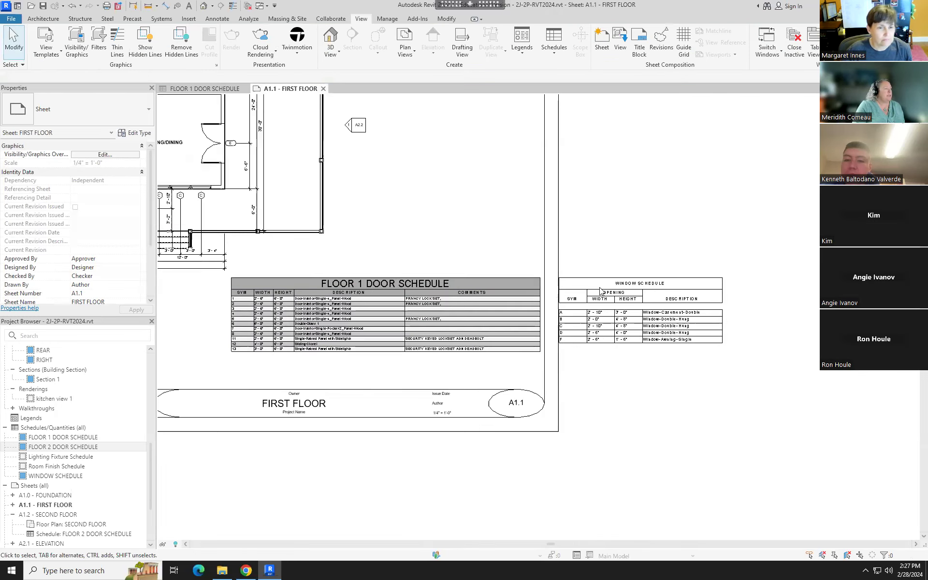
pyautogui.scroll(6, 618, 377)
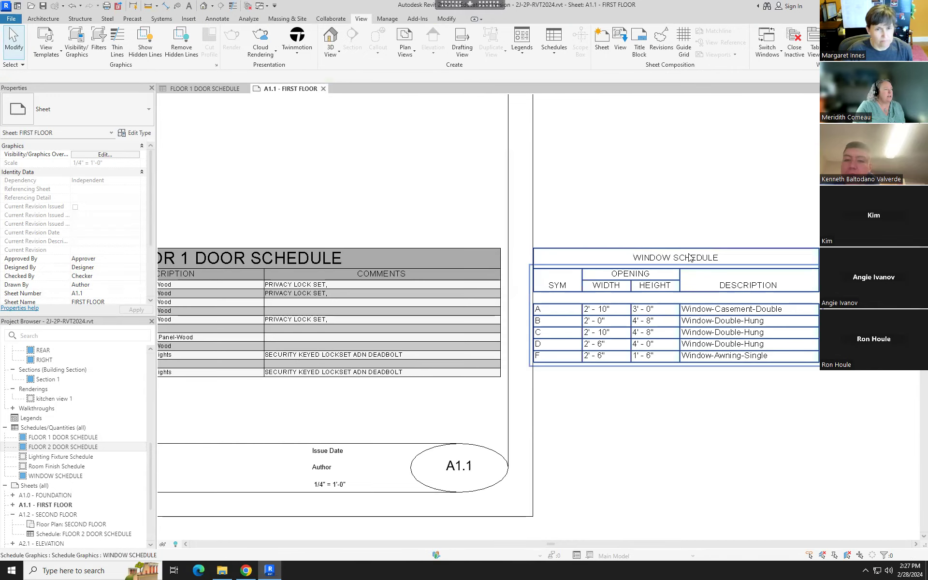
pyautogui.scroll(-3, 696, 266)
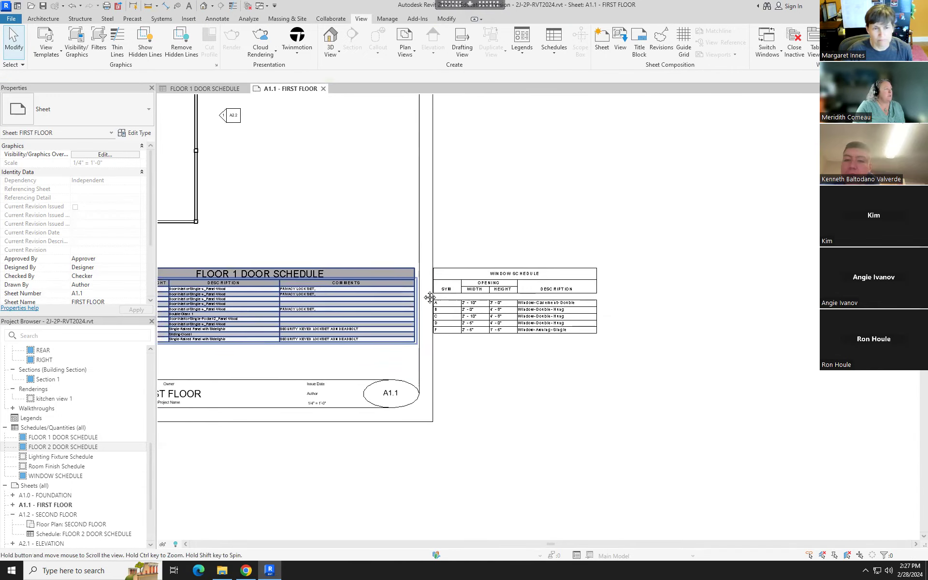
pyautogui.scroll(2, 428, 302)
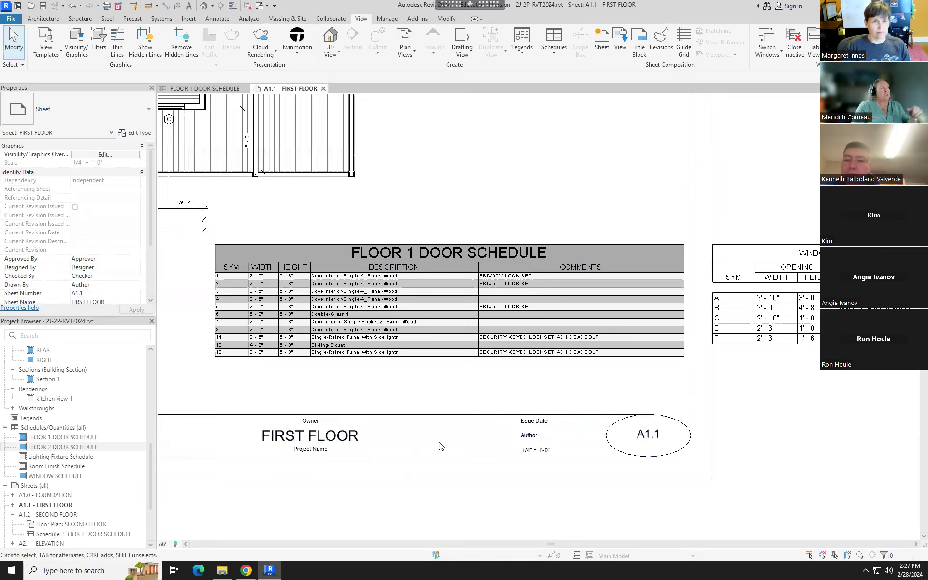
pyautogui.click(445, 262)
pyautogui.click(628, 178)
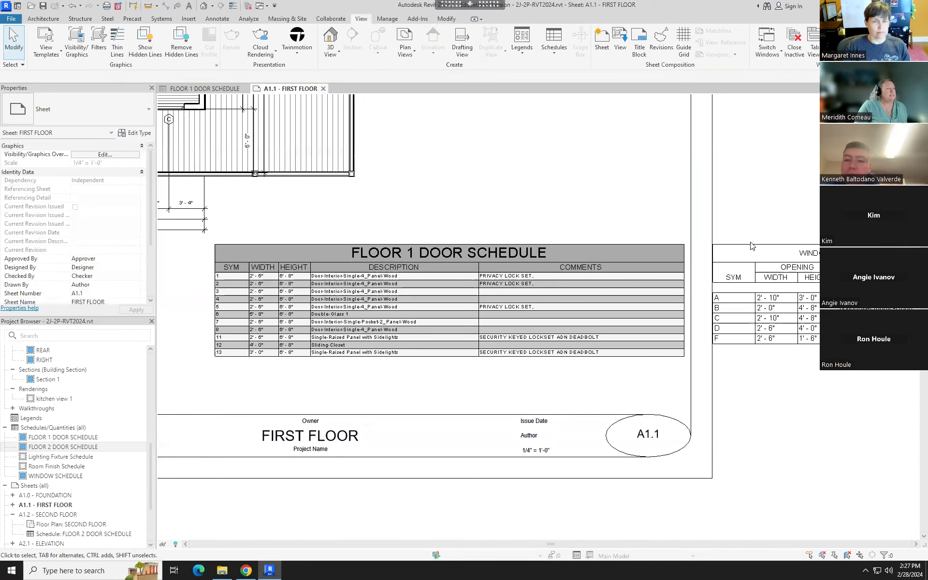
# Enable grand totals in the FLOOR 1 DOOR SCHEDULE's sorting settings, showing title, count, and totals
pyautogui.click(204, 89)
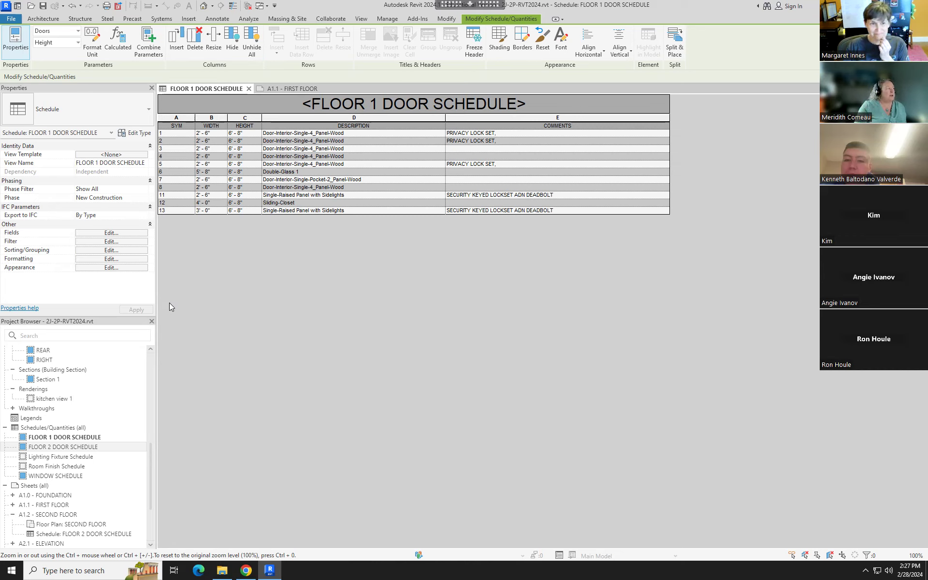
pyautogui.click(102, 250)
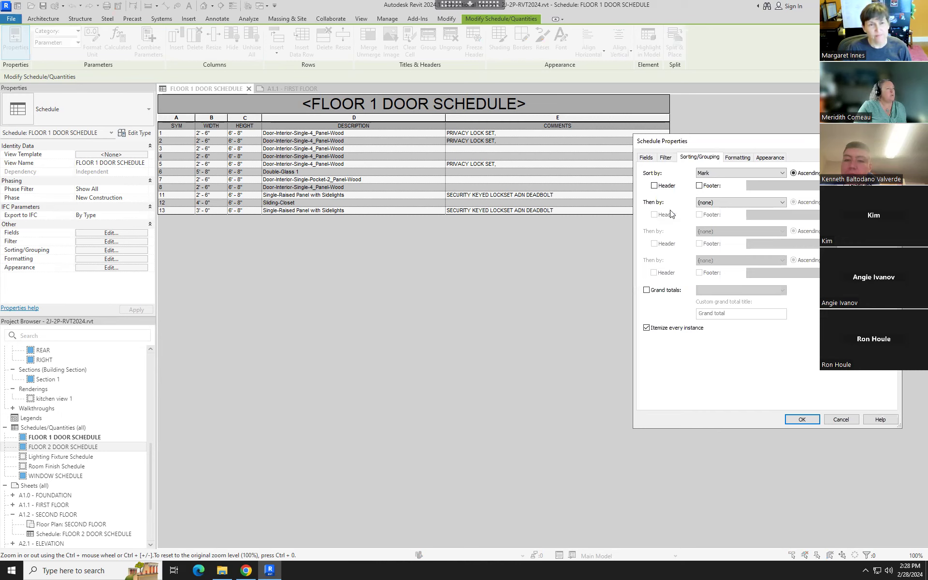
pyautogui.moveTo(779, 143); pyautogui.dragTo(559, 175)
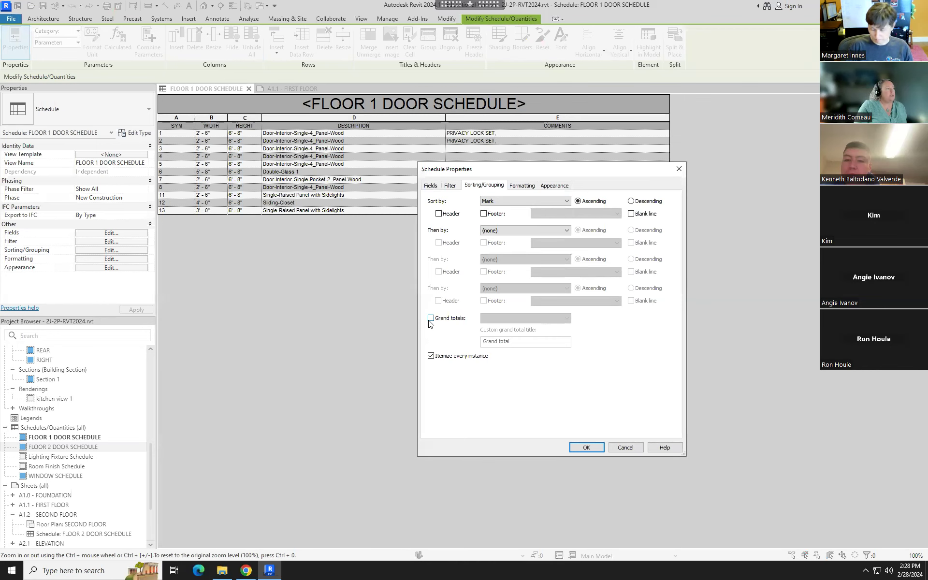
pyautogui.moveTo(573, 169); pyautogui.dragTo(657, 230)
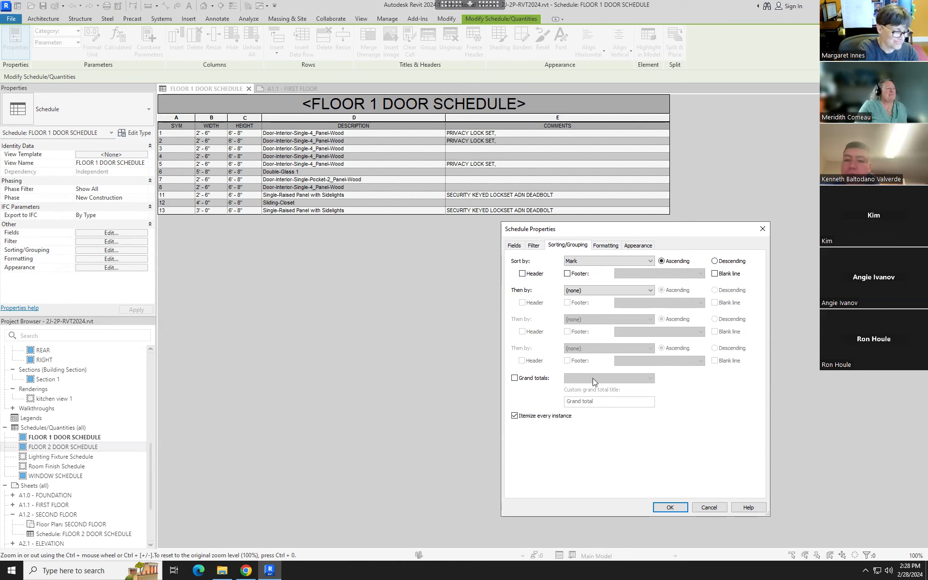
pyautogui.click(515, 378)
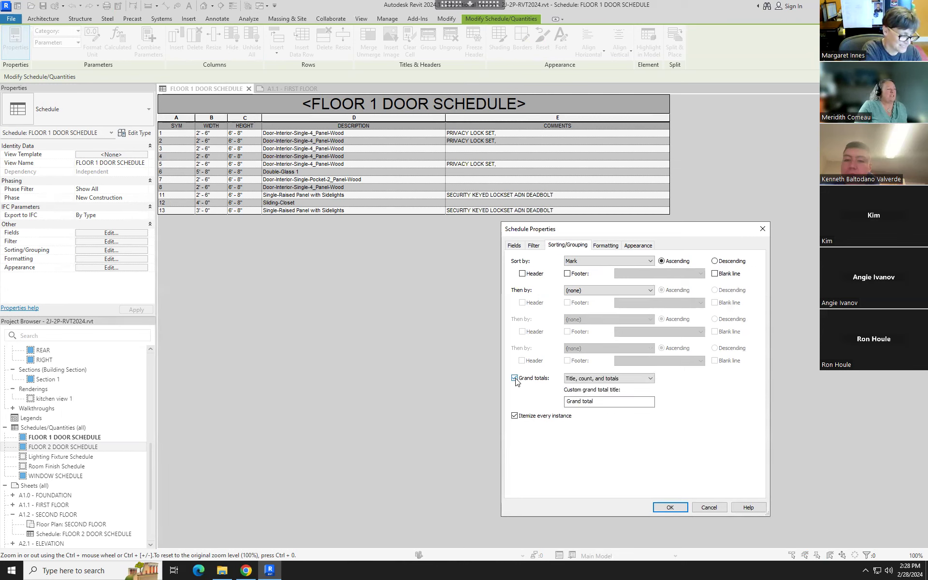
pyautogui.click(649, 380)
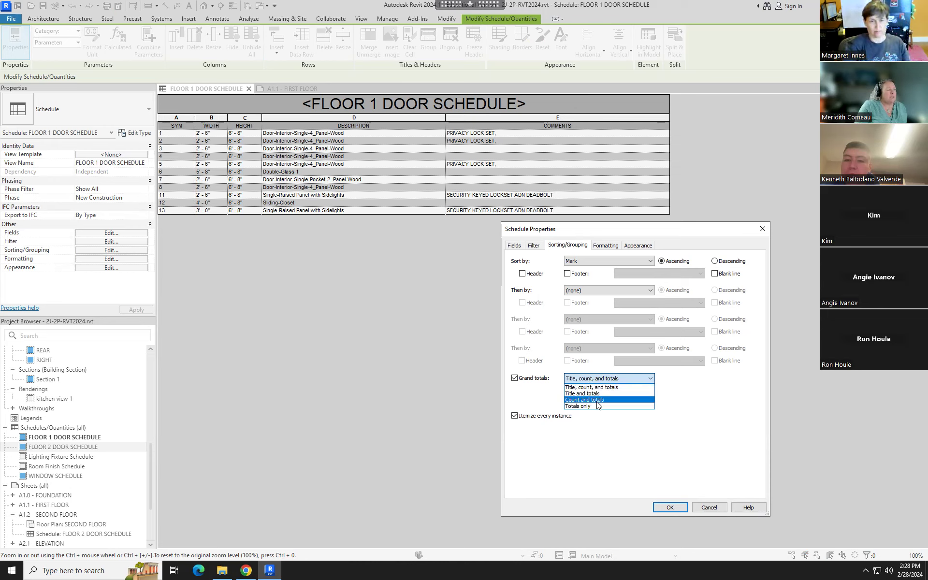
pyautogui.click(590, 414)
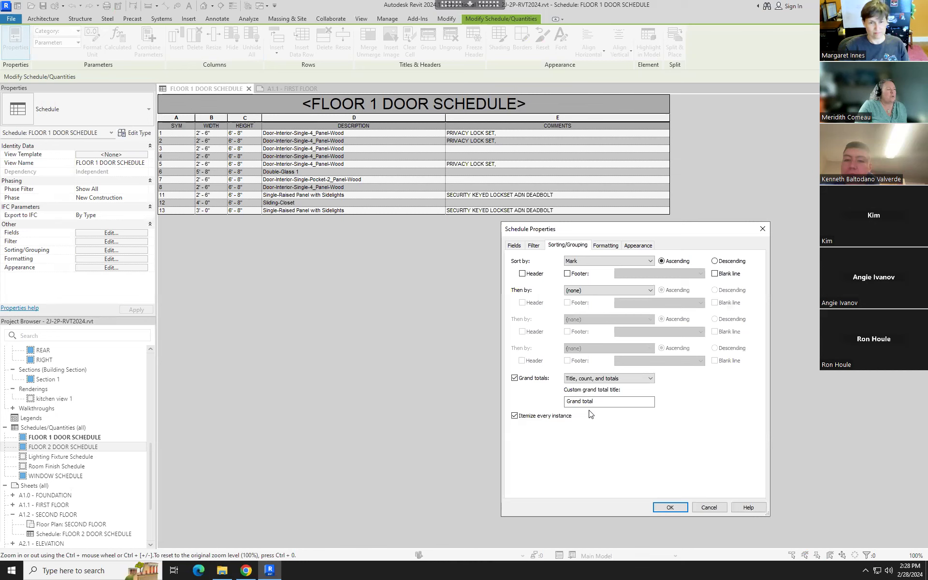
pyautogui.click(671, 507)
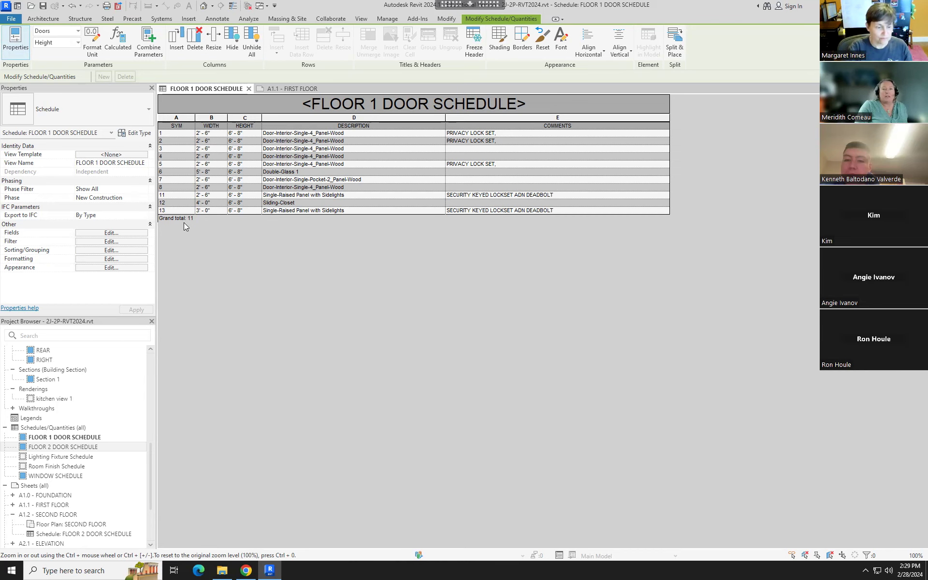
# Examine the door schedule's grand total row and the surrounding layout on sheet A1.1 - FIRST FLOOR
pyautogui.click(285, 89)
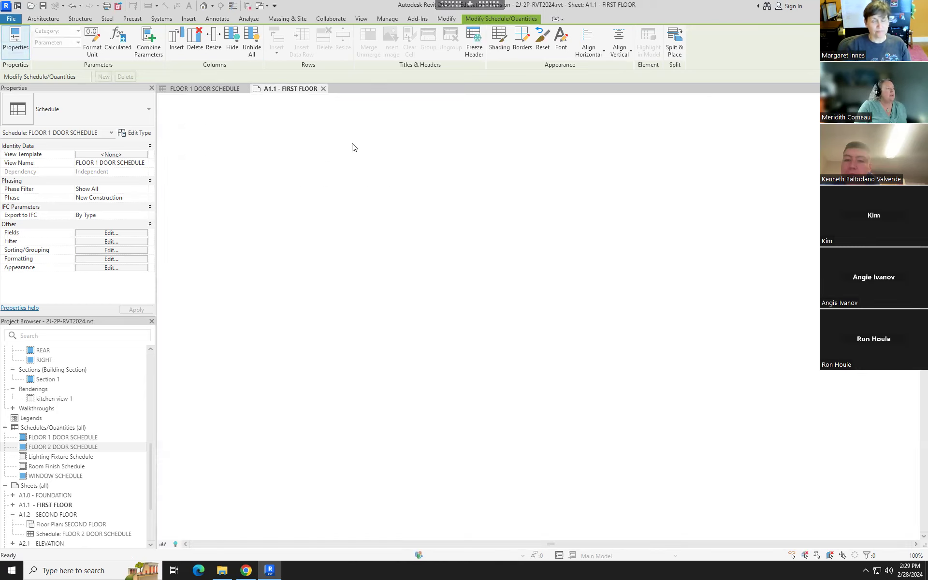
pyautogui.scroll(4, 210, 371)
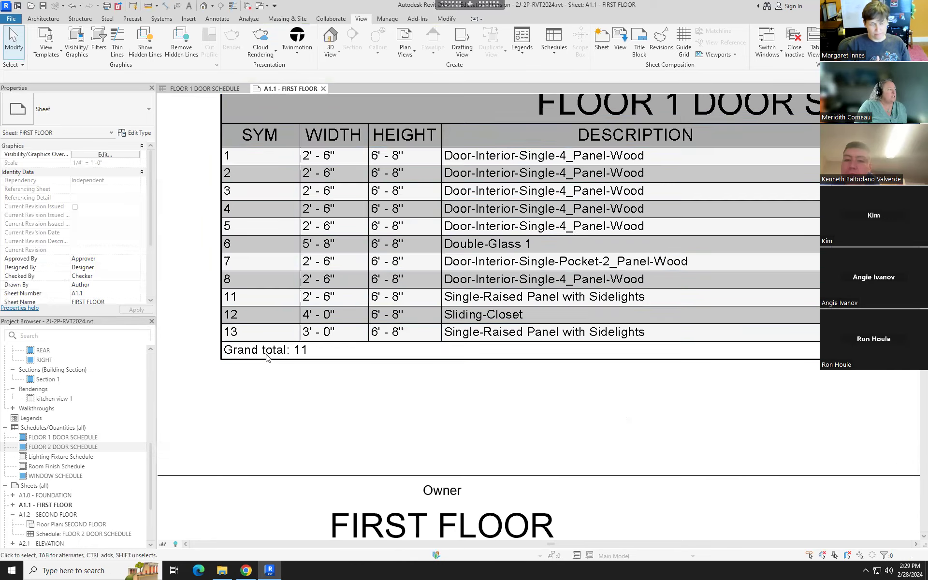
pyautogui.scroll(-3, 261, 354)
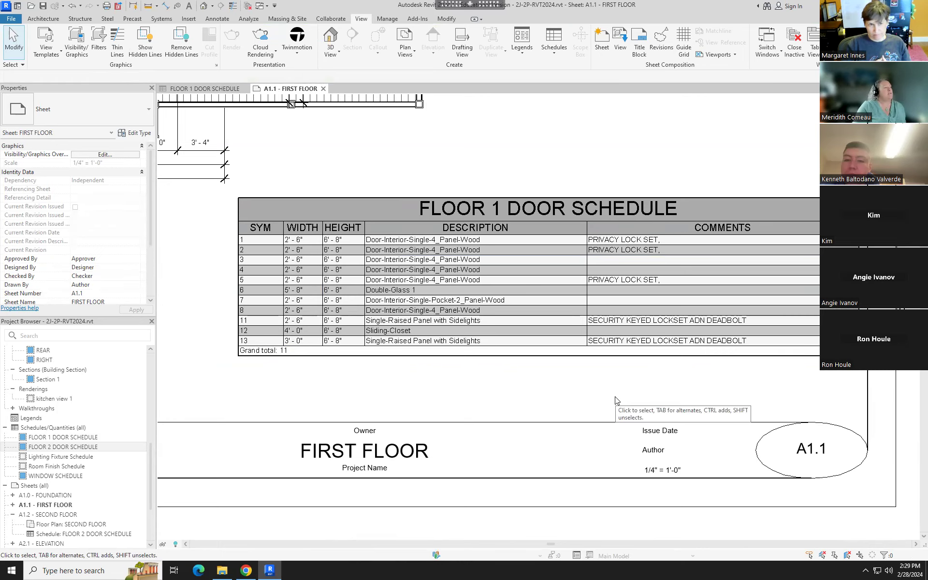
pyautogui.scroll(-3, 639, 248)
pyautogui.moveTo(643, 251); pyautogui.dragTo(444, 264, button='middle')
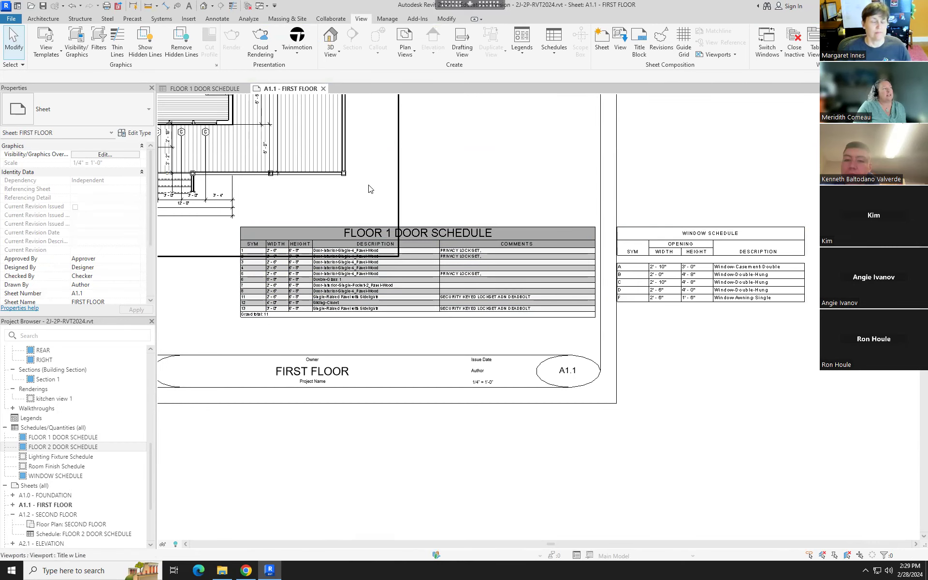
pyautogui.scroll(-2, 331, 207)
pyautogui.moveTo(345, 228); pyautogui.dragTo(394, 284, button='middle')
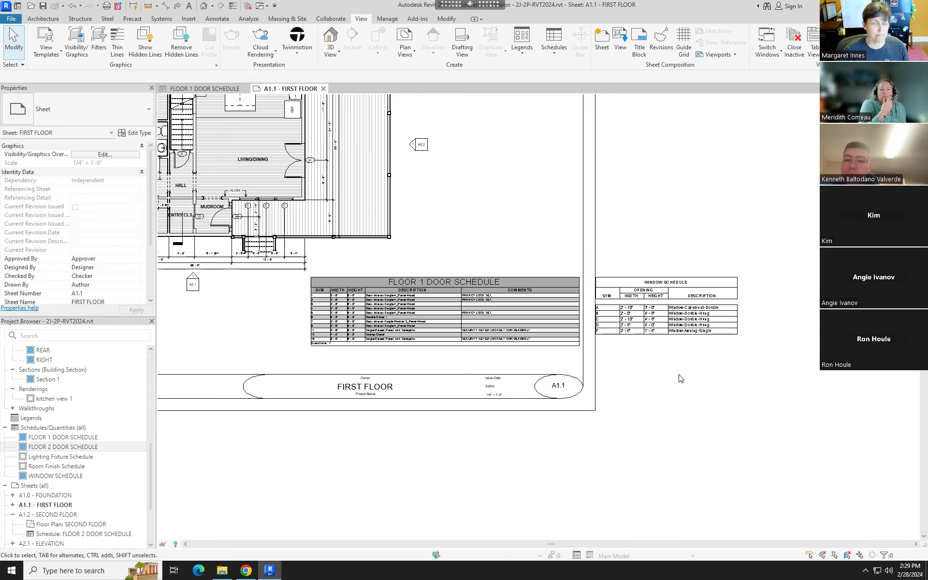
# Move the WINDOW SCHEDULE from outside the border onto sheet A1.1, just above the door schedule
pyautogui.click(705, 290)
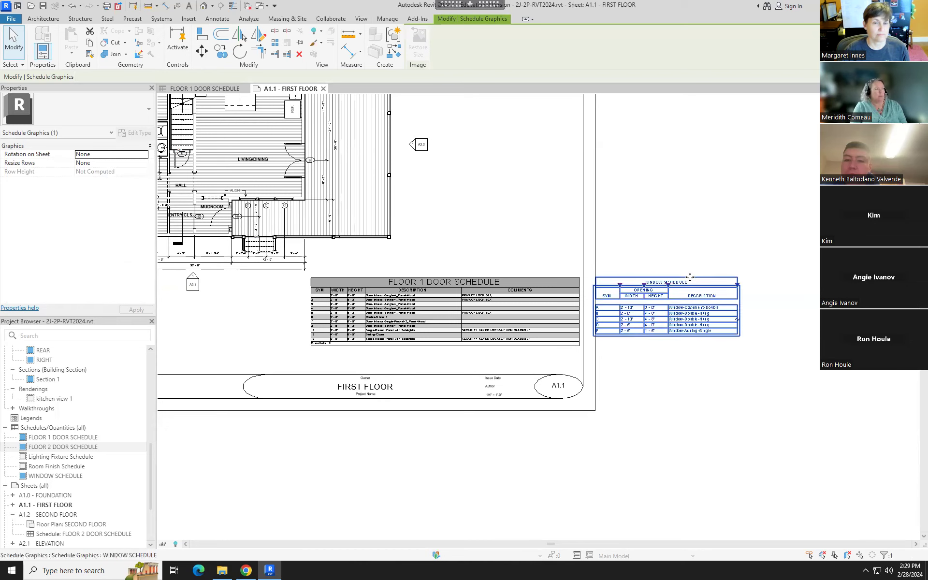
pyautogui.moveTo(691, 277); pyautogui.dragTo(534, 213)
pyautogui.click(805, 257)
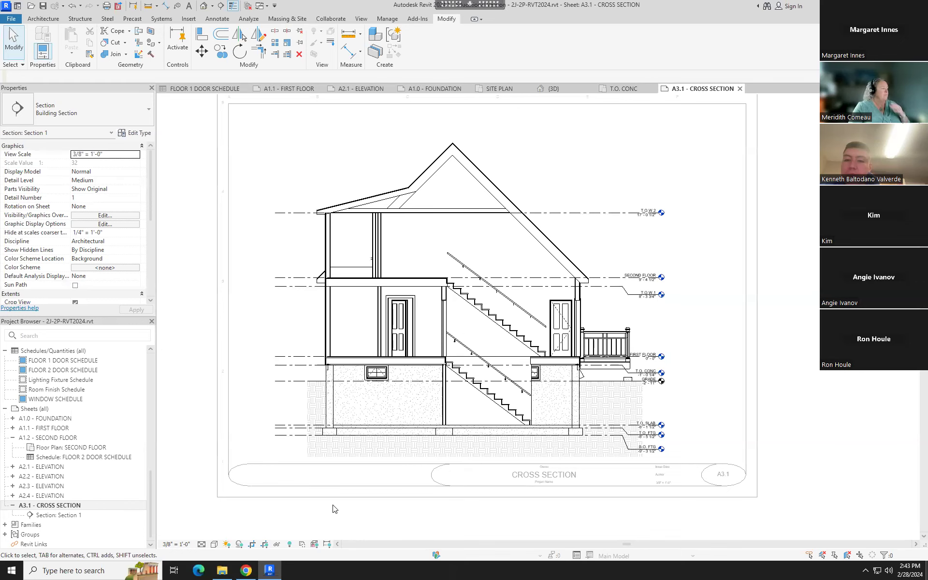
# Switch to sheet A2.1 - ELEVATION and make a plain duplicate of the FRONT elevation view
pyautogui.click(360, 89)
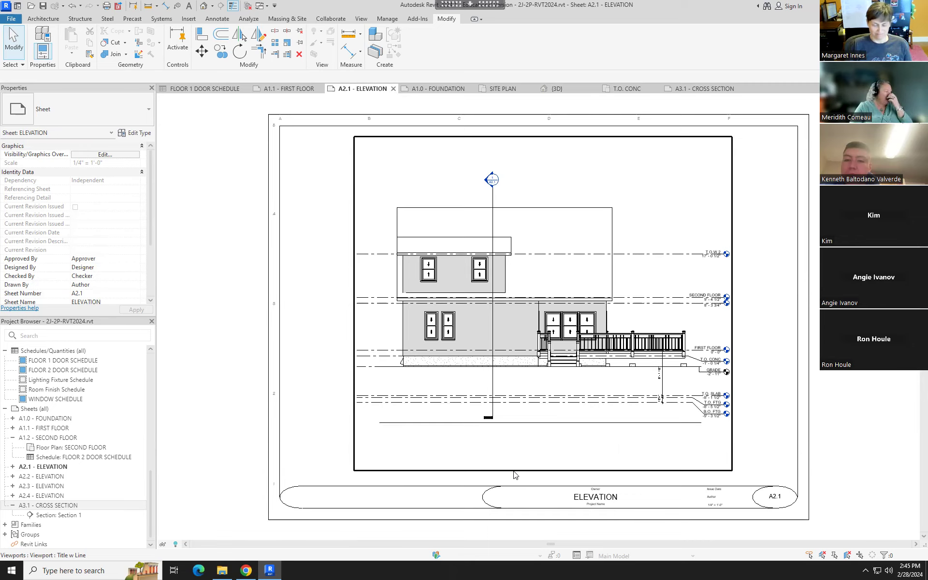
pyautogui.moveTo(152, 481); pyautogui.dragTo(153, 349)
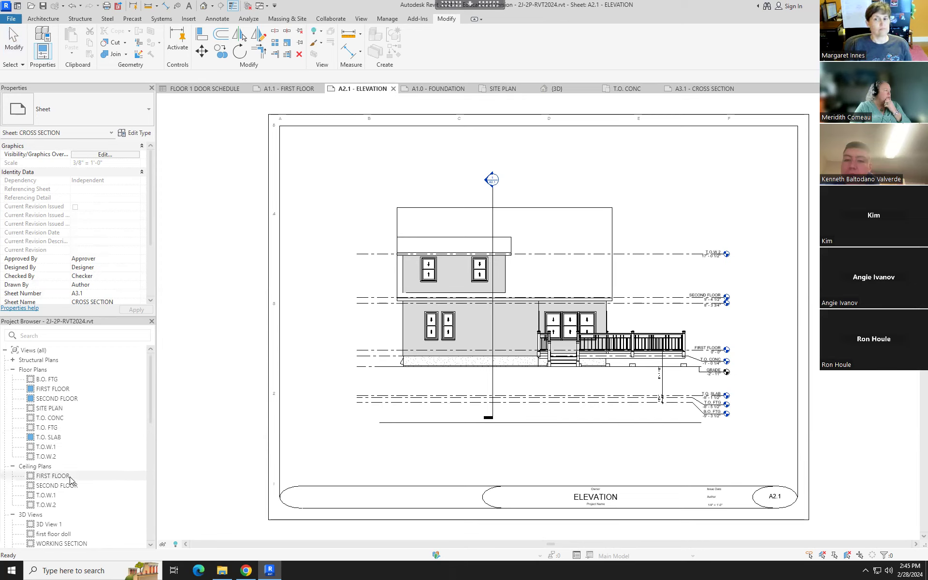
pyautogui.scroll(-10, 96, 435)
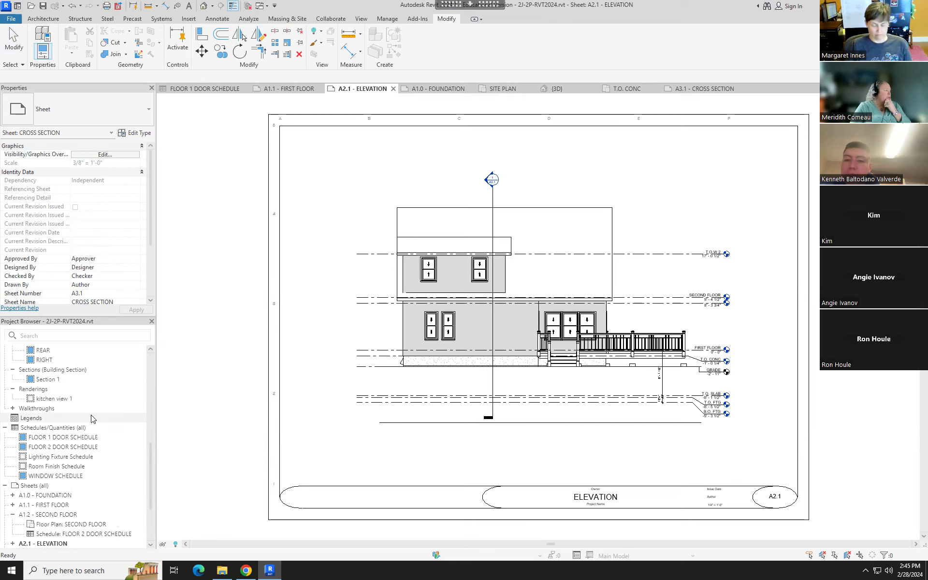
pyautogui.scroll(2, 93, 419)
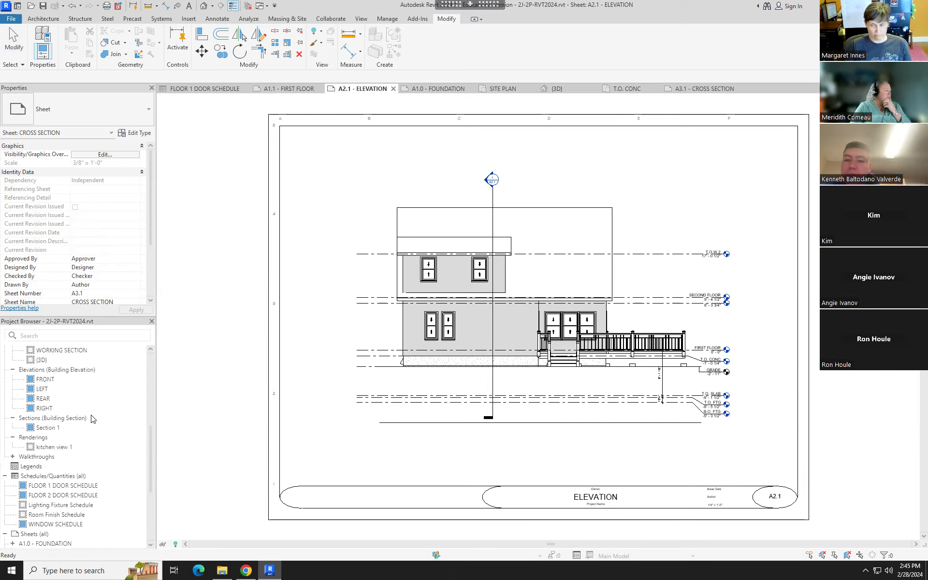
pyautogui.click(43, 380)
pyautogui.rightClick(44, 380)
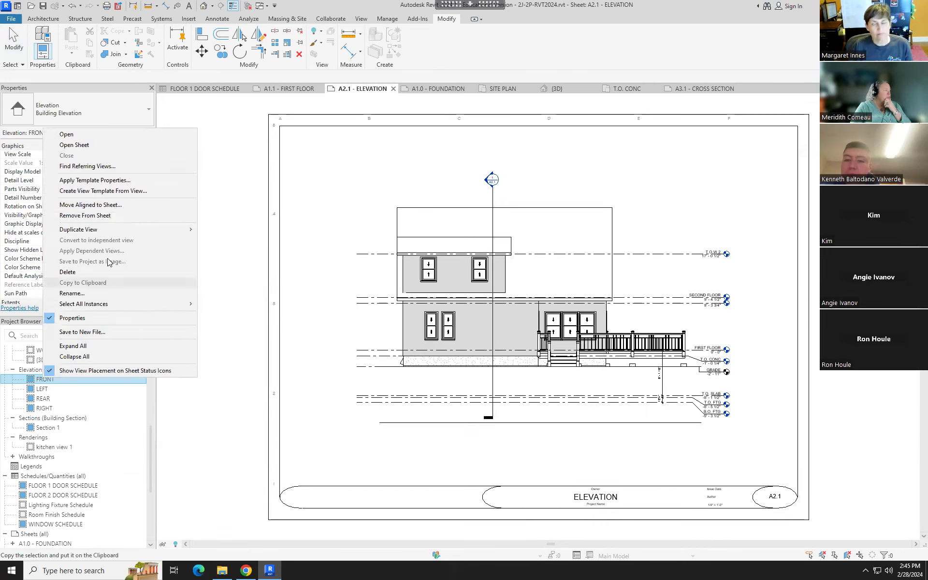
pyautogui.moveTo(183, 230)
pyautogui.click(223, 229)
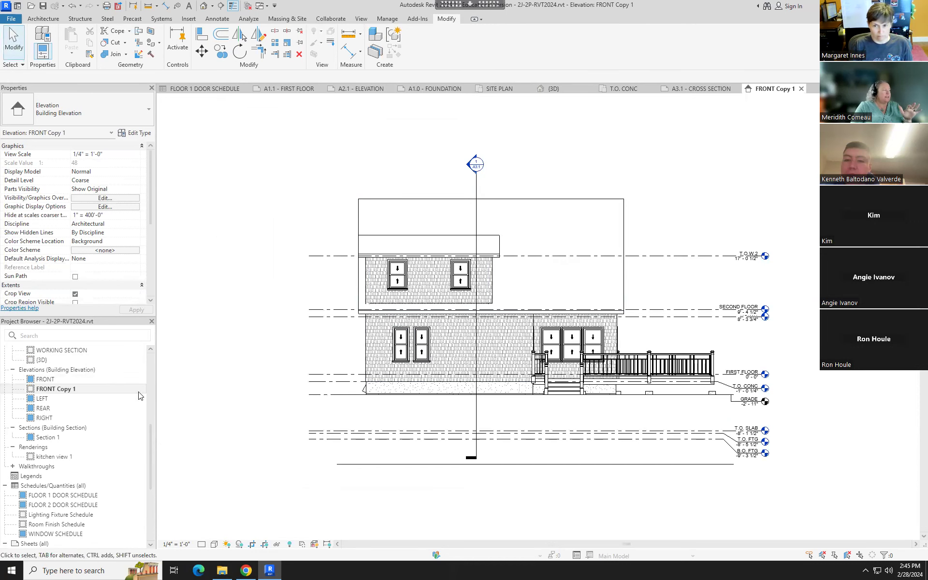
# Start renaming the duplicated FRONT elevation view by clearing its default name
pyautogui.rightClick(79, 389)
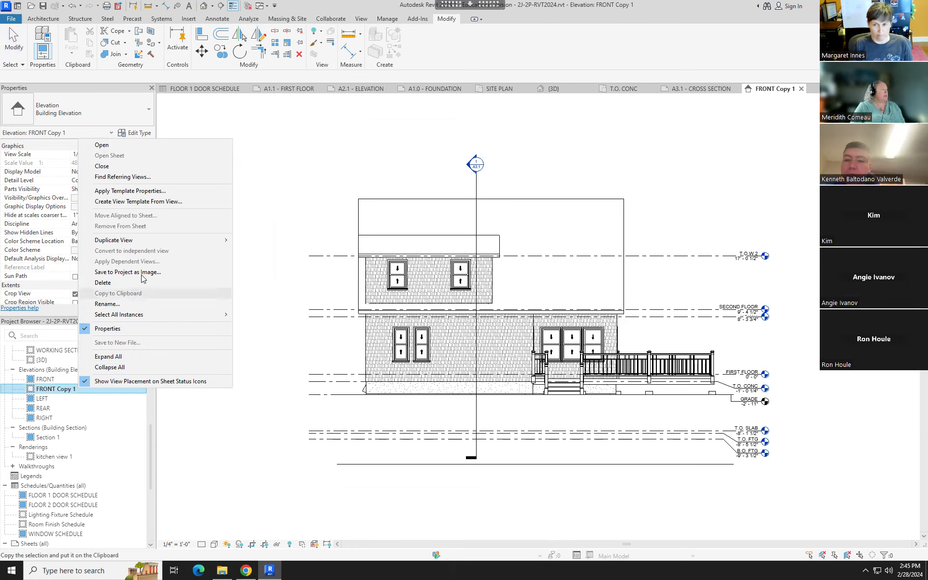
pyautogui.click(119, 304)
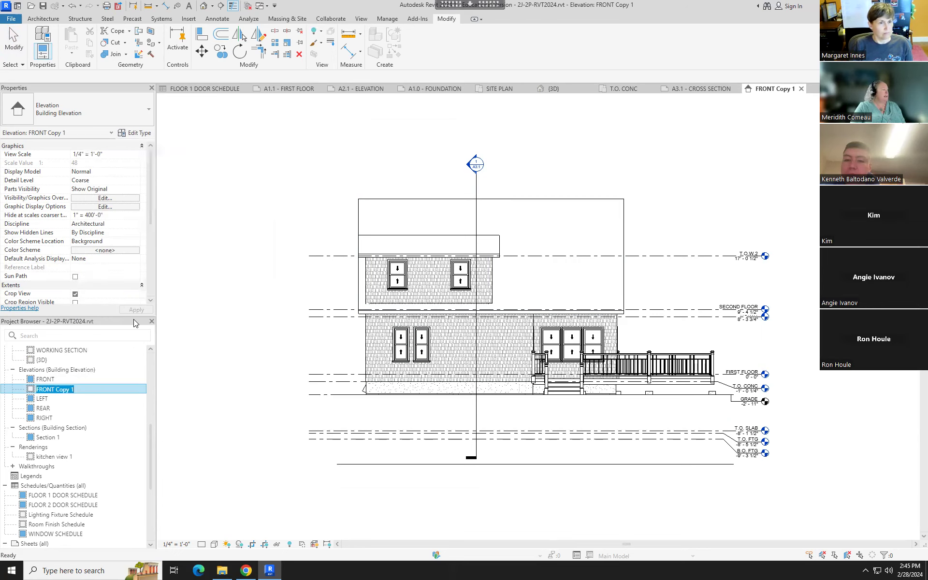
pyautogui.press('BackSpace')
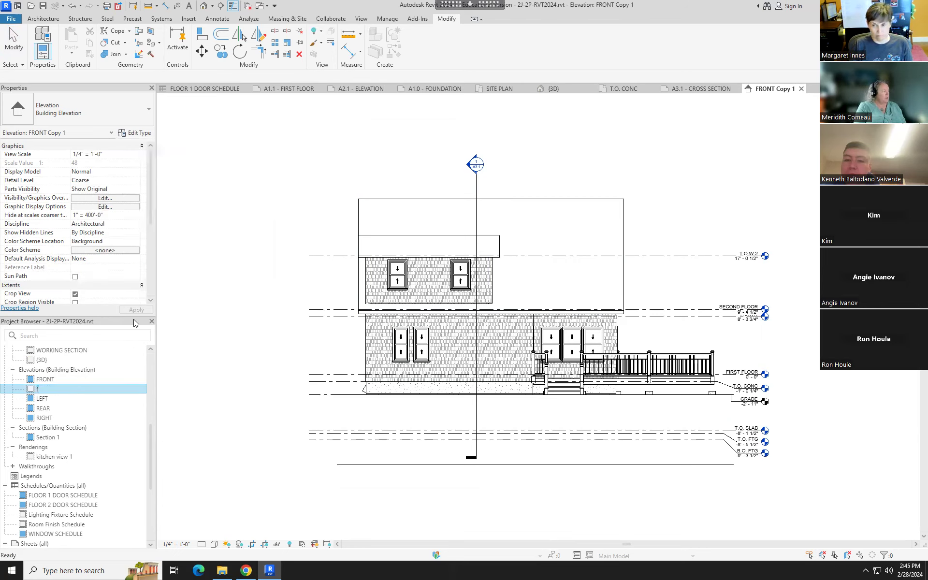
# Rename the duplicated front elevation view as FRONT ELEVATION PRELIMINARY
pyautogui.write('FRONT')
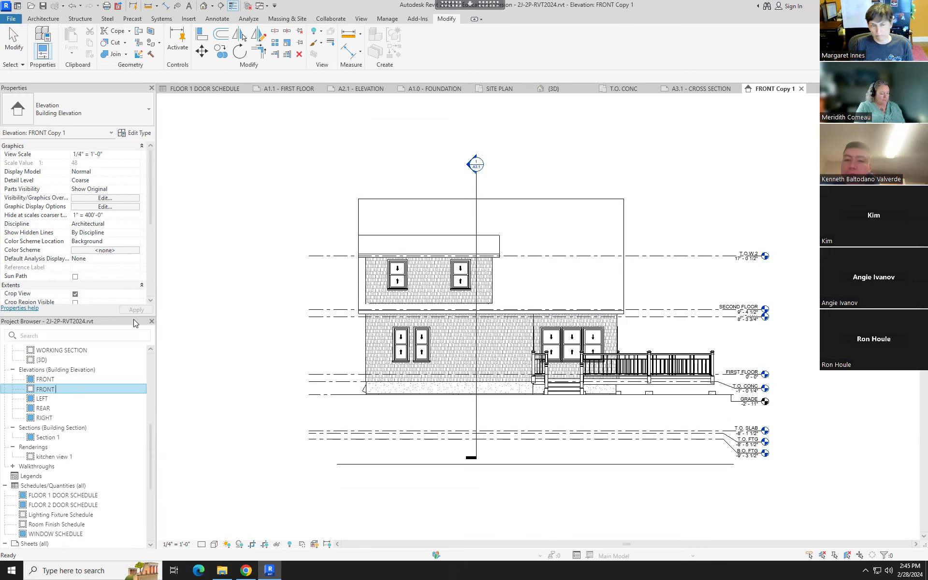
pyautogui.write('ELEVATION')
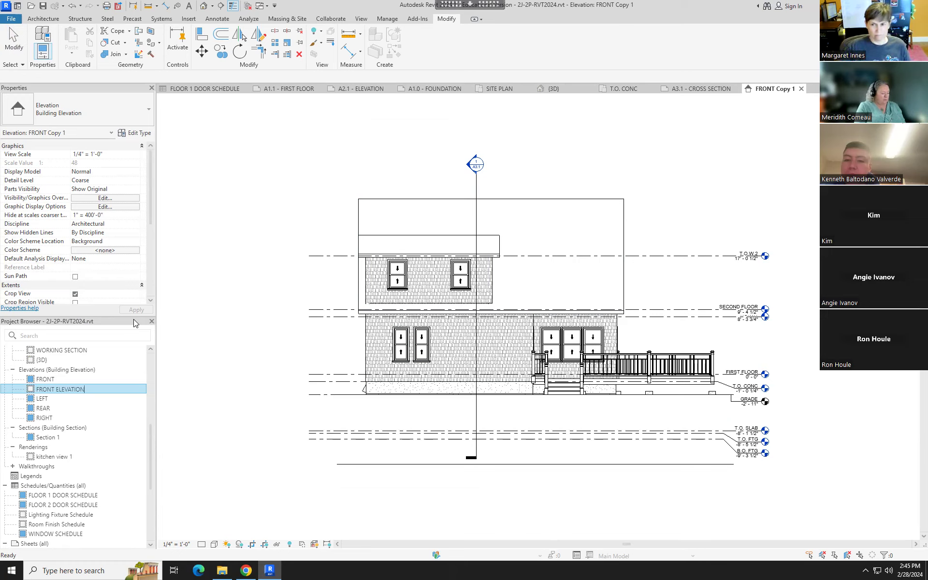
pyautogui.write(' PRELIMINARY')
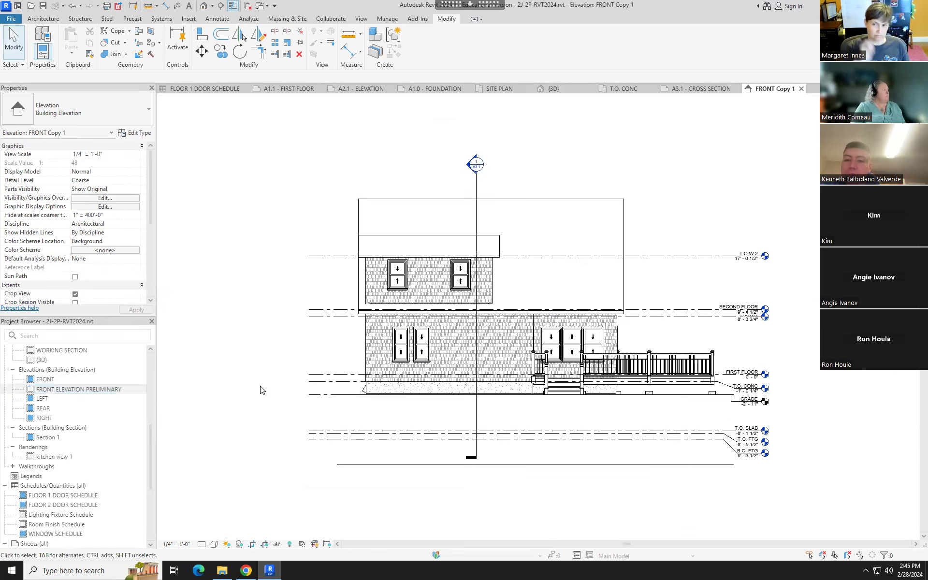
pyautogui.press('Return')
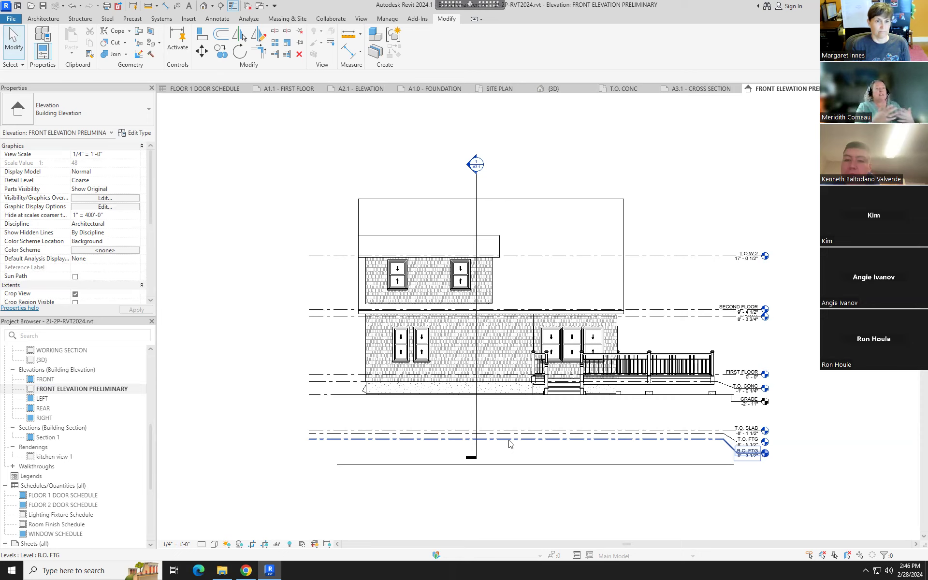
pyautogui.press('Escape')
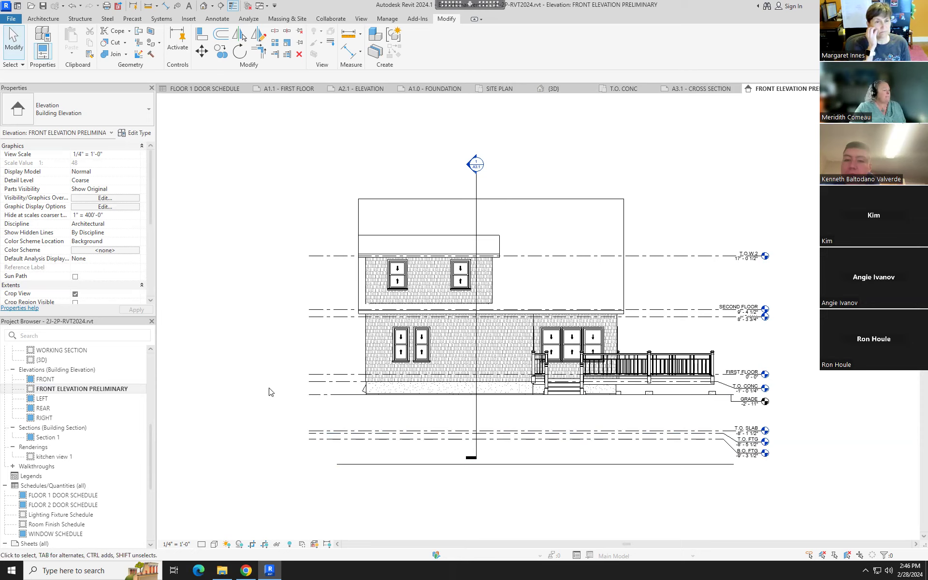
# Assign the Architectural Elevation view template to the FRONT ELEVATION PRELIMINARY view
pyautogui.moveTo(150, 162); pyautogui.dragTo(148, 221)
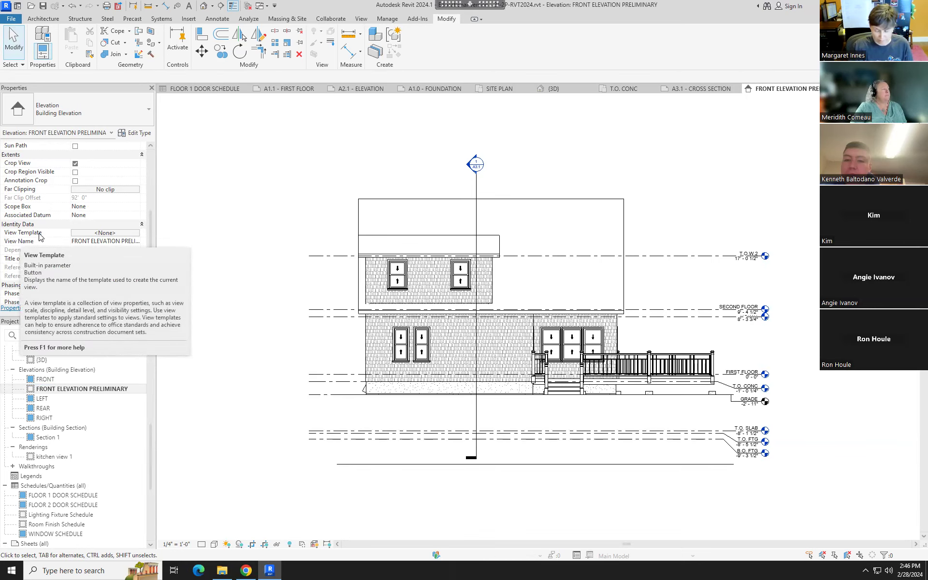
pyautogui.click(112, 233)
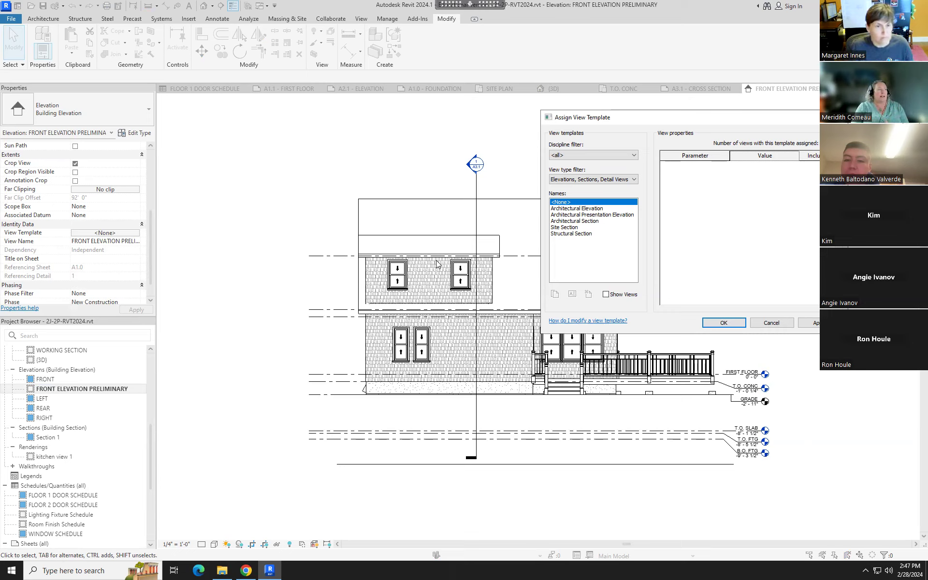
pyautogui.click(586, 208)
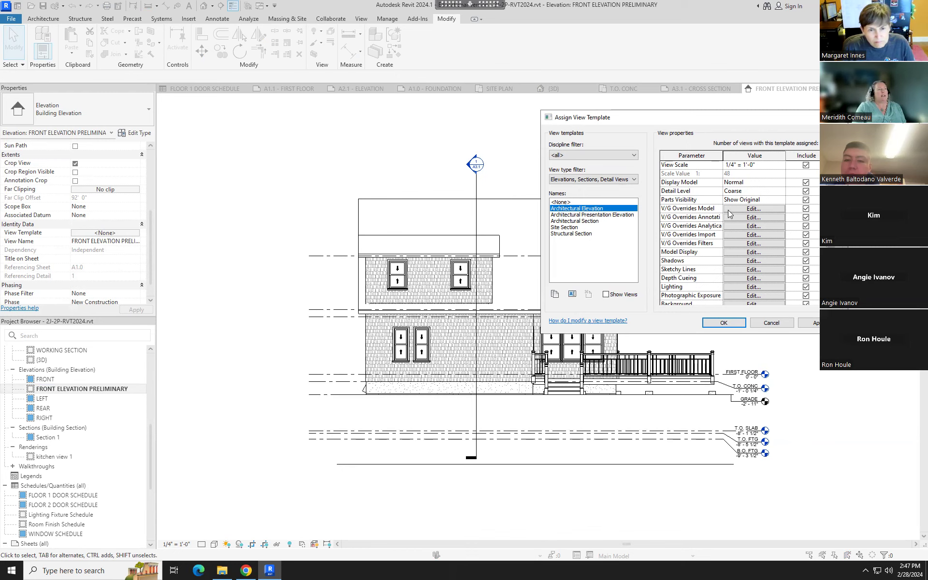
pyautogui.click(723, 322)
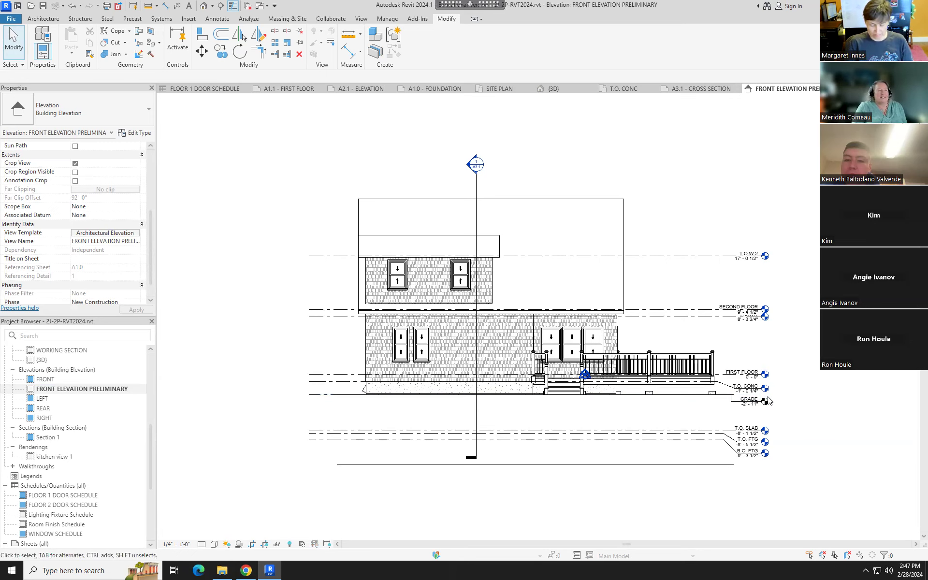
# Inspect the elevation around the deck and check which visibility/graphic overrides the view still allows with the template assigned
pyautogui.scroll(4, 582, 379)
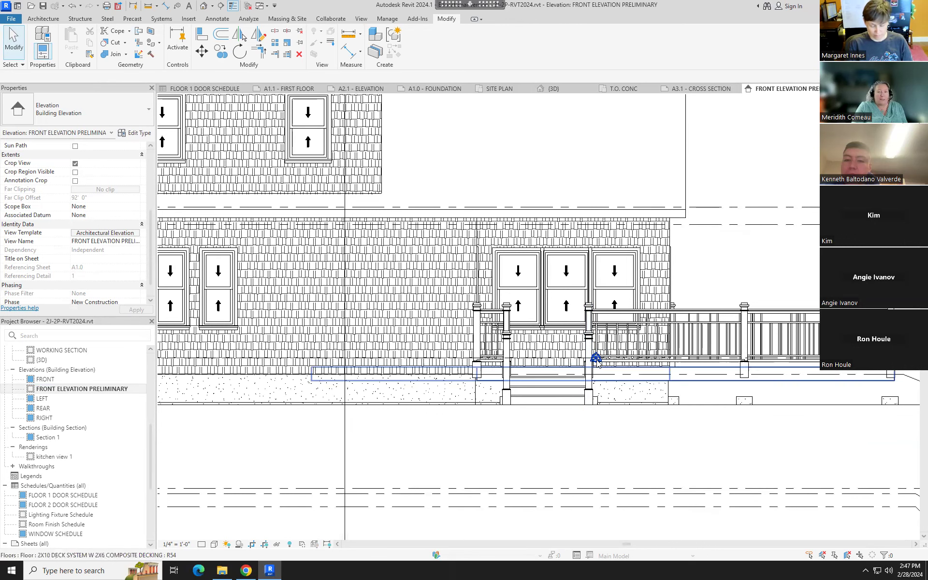
pyautogui.scroll(-3, 587, 371)
pyautogui.scroll(-1, 594, 371)
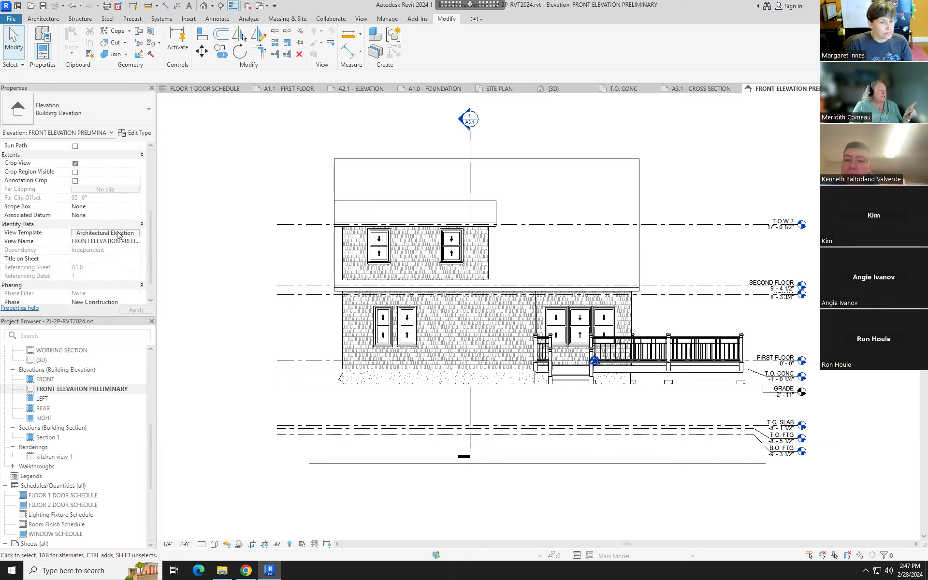
pyautogui.press('v')
pyautogui.press('v')
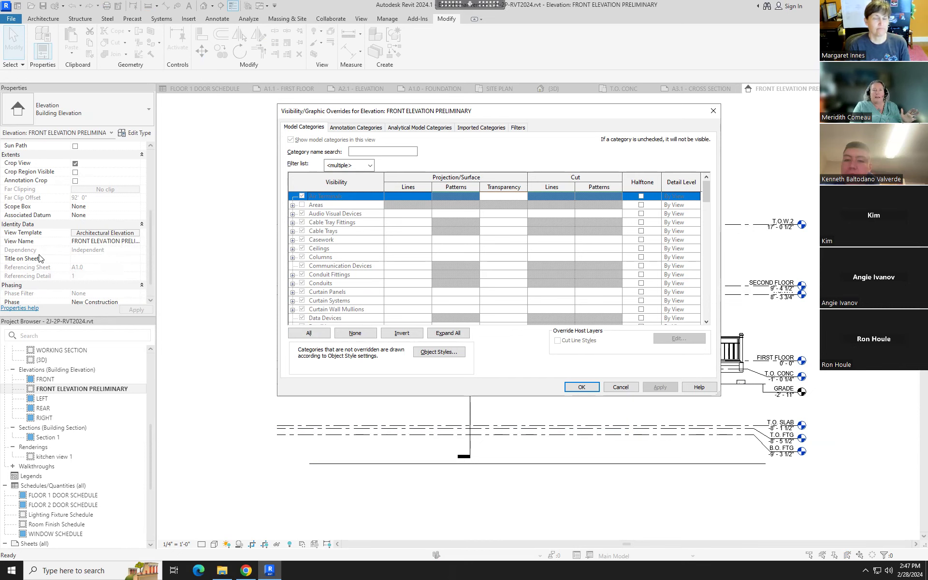
pyautogui.click(618, 390)
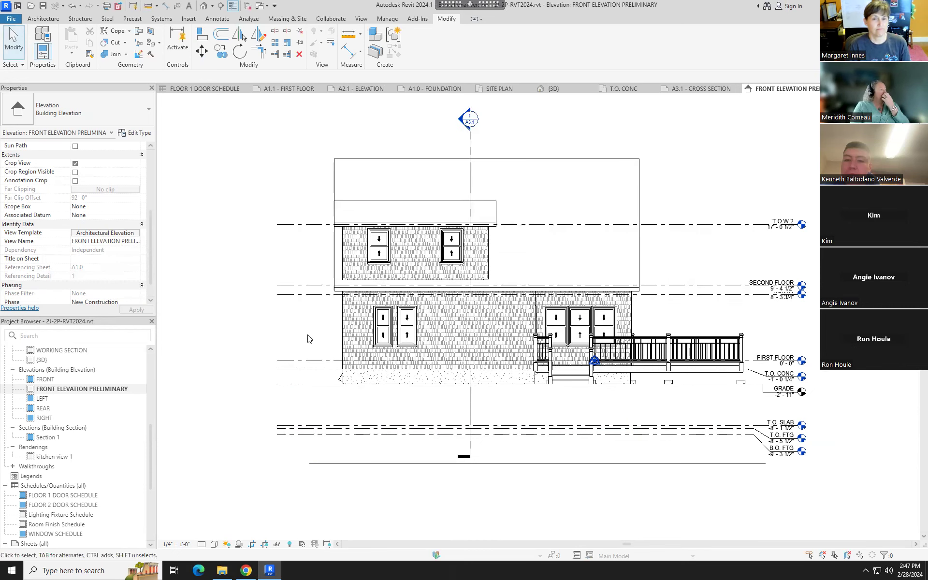
# Duplicate the Architectural Elevation view template under the name SCHEMATIC ELEVATIONS
pyautogui.click(122, 234)
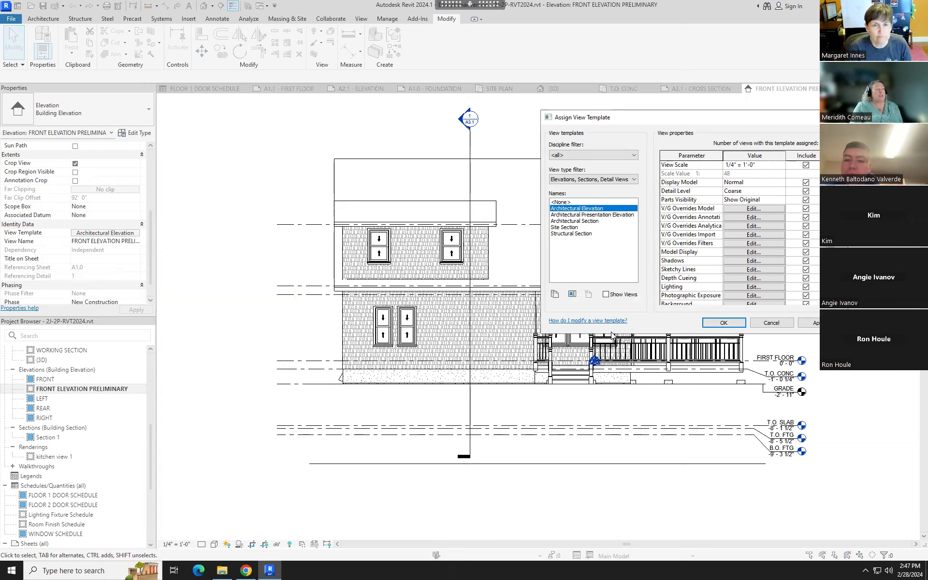
pyautogui.moveTo(610, 335); pyautogui.dragTo(624, 392)
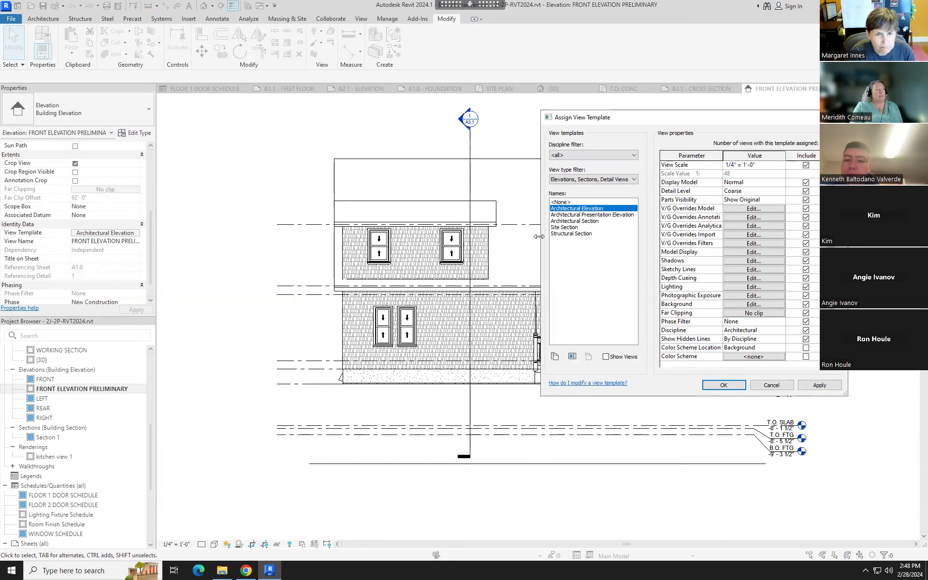
pyautogui.moveTo(539, 236); pyautogui.dragTo(482, 251)
pyautogui.moveTo(710, 126); pyautogui.dragTo(769, 100)
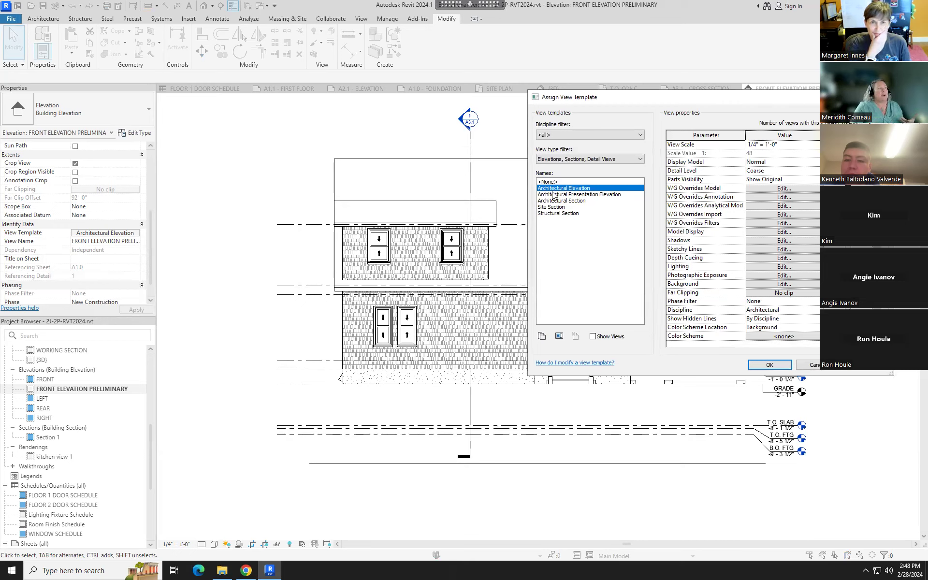
pyautogui.click(542, 337)
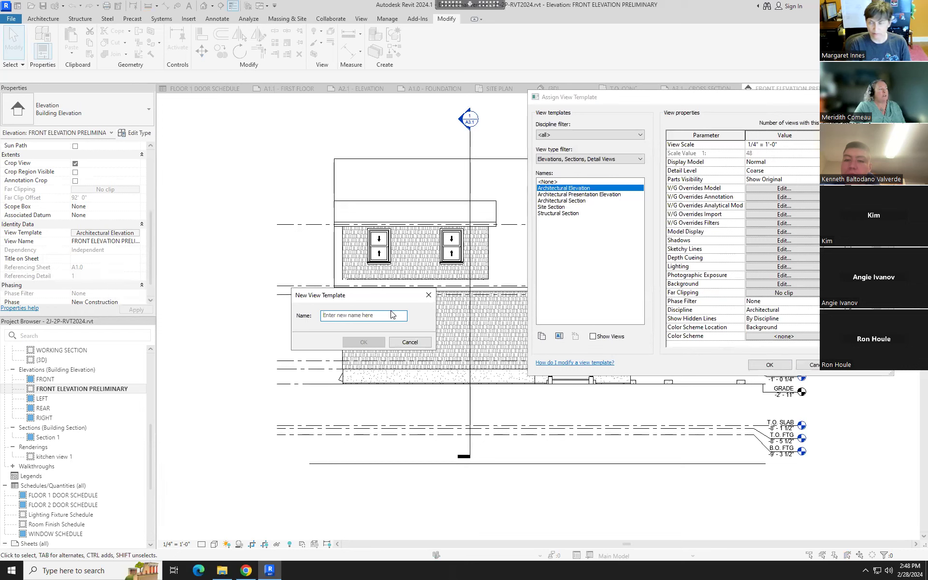
pyautogui.click(338, 318)
pyautogui.write('S')
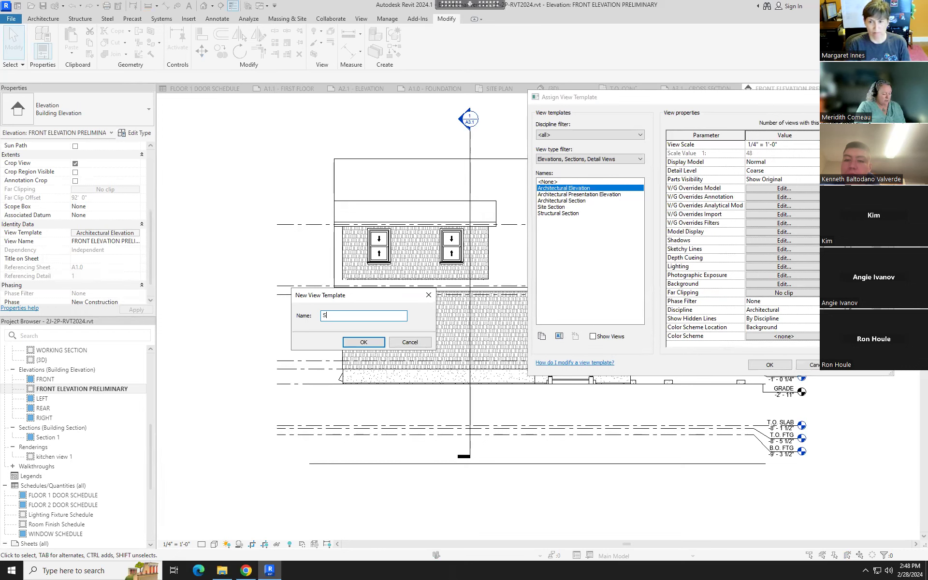
pyautogui.write('CHEMATIC')
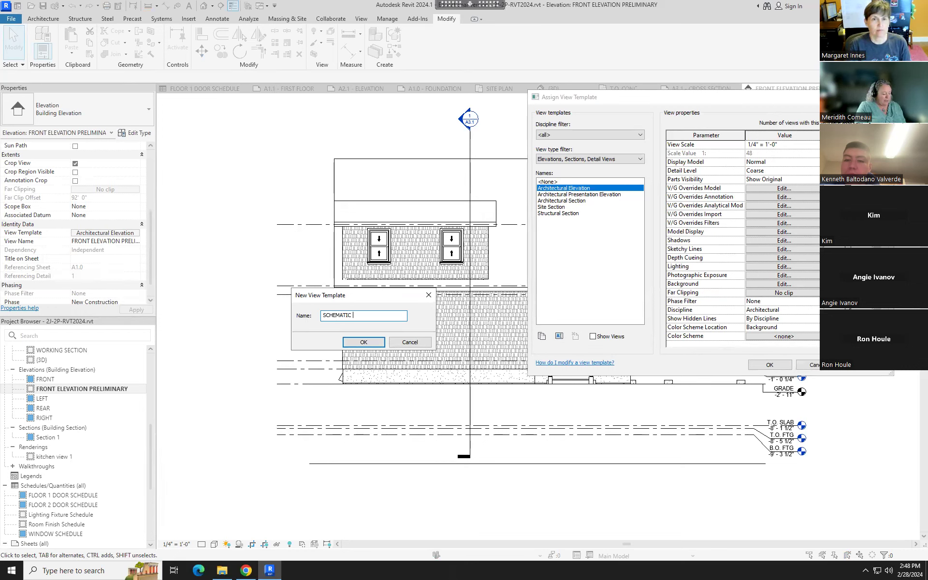
pyautogui.write(' ELEVATIONS')
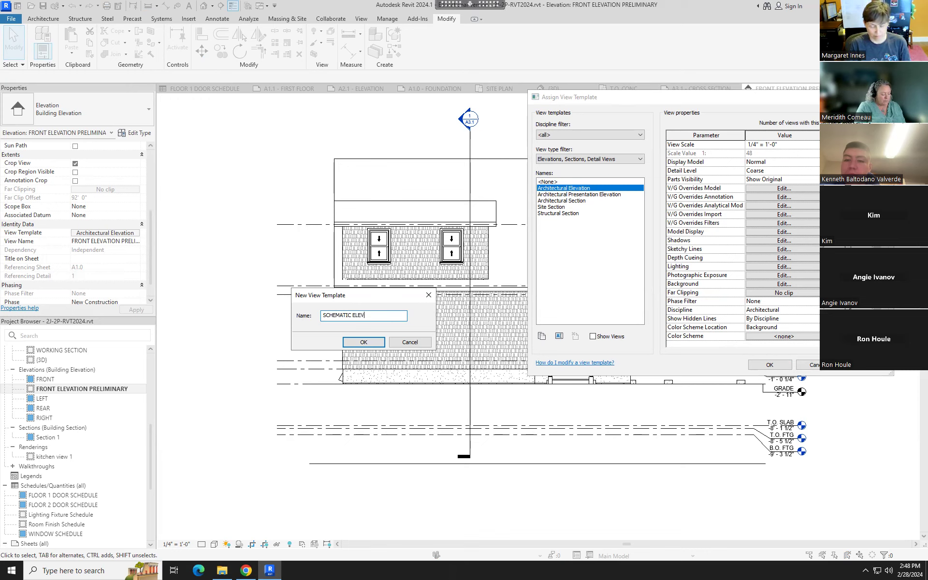
pyautogui.click(364, 342)
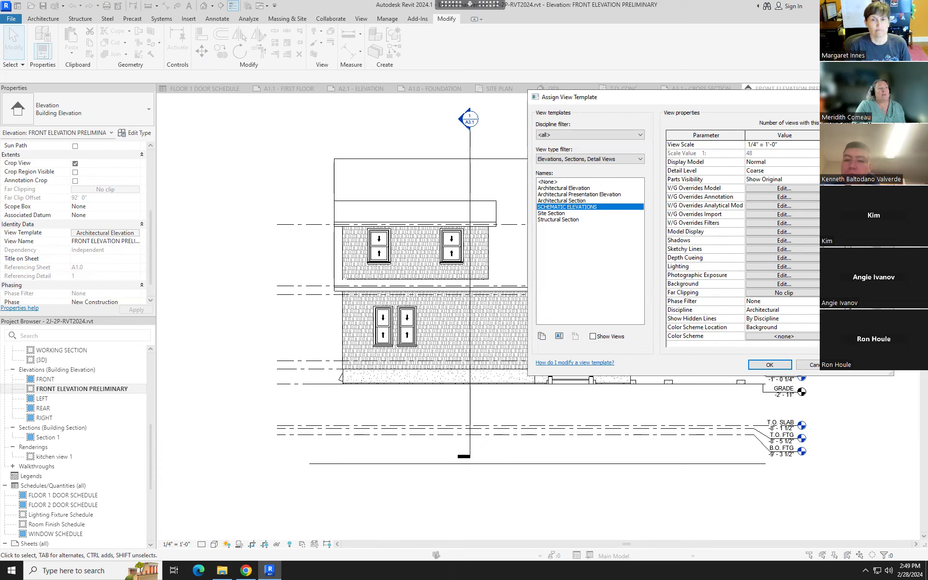
# Set the detail level of the SCHEMATIC ELEVATIONS template to Medium and keep its display model at Normal
pyautogui.click(817, 170)
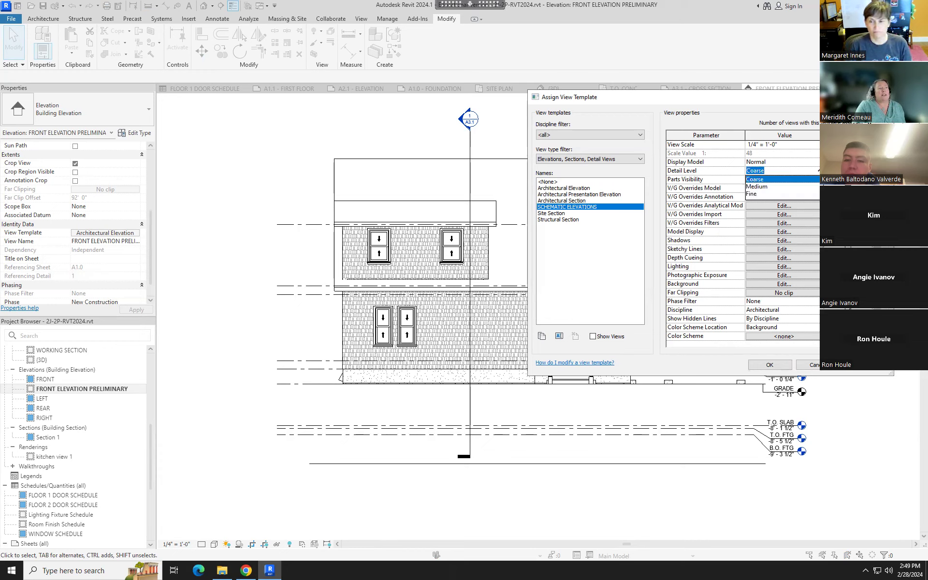
pyautogui.click(764, 189)
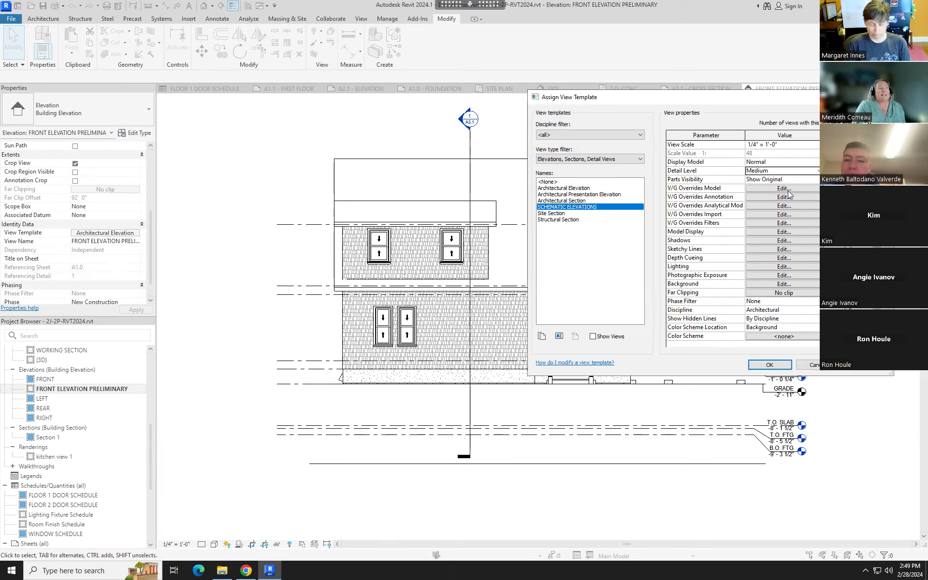
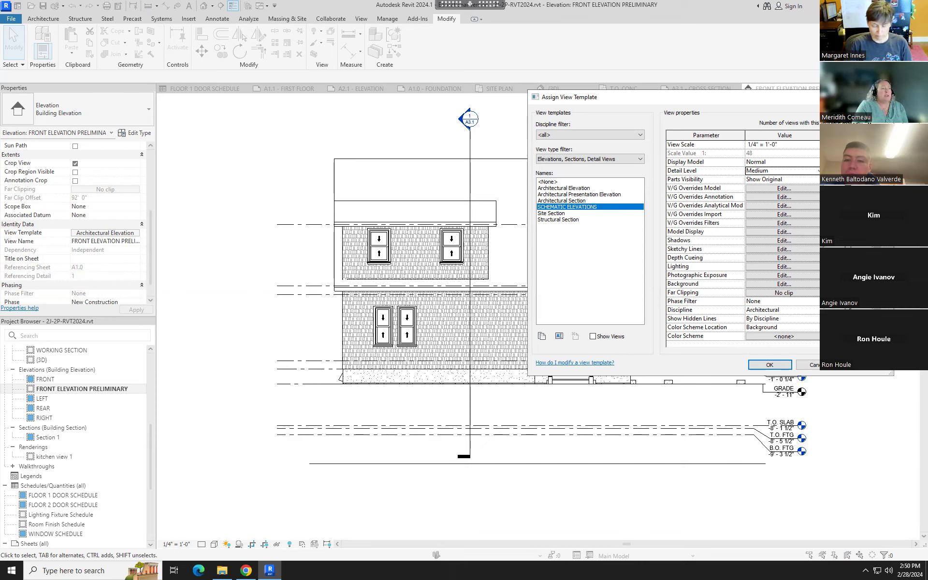
pyautogui.click(783, 162)
pyautogui.click(773, 165)
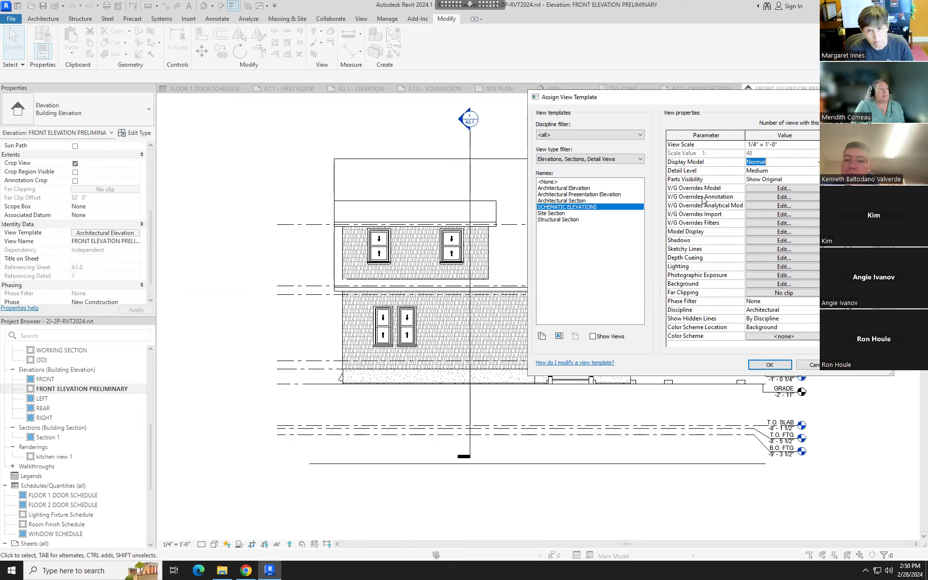
# Review the model category visibility overrides of the SCHEMATIC ELEVATIONS template without changing them
pyautogui.moveTo(770, 97); pyautogui.dragTo(790, 47)
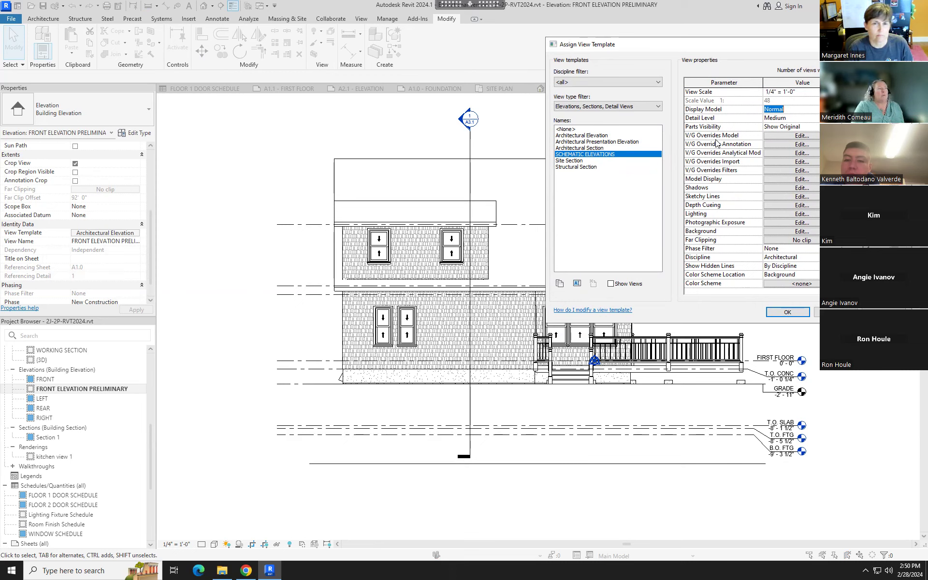
pyautogui.click(801, 136)
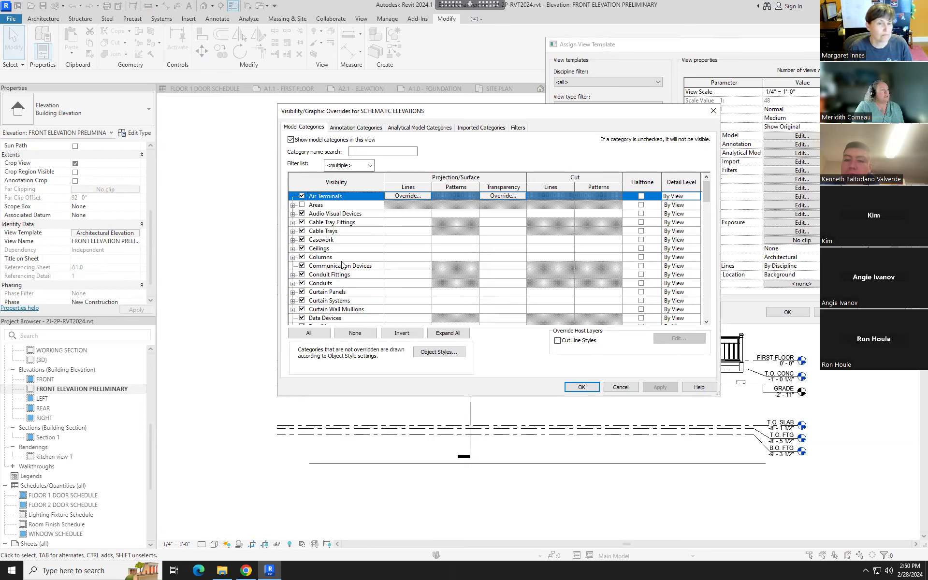
pyautogui.scroll(-8, 400, 246)
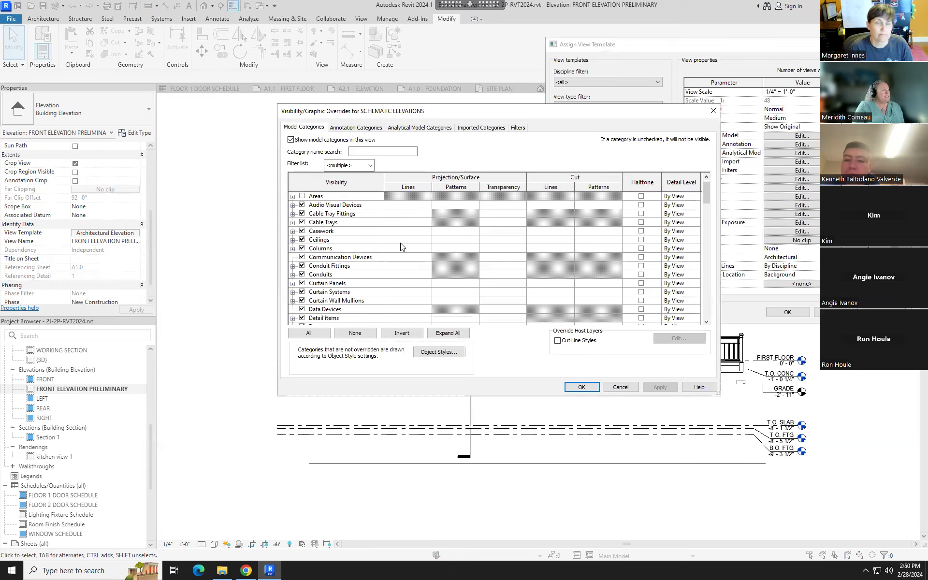
pyautogui.scroll(-7, 401, 249)
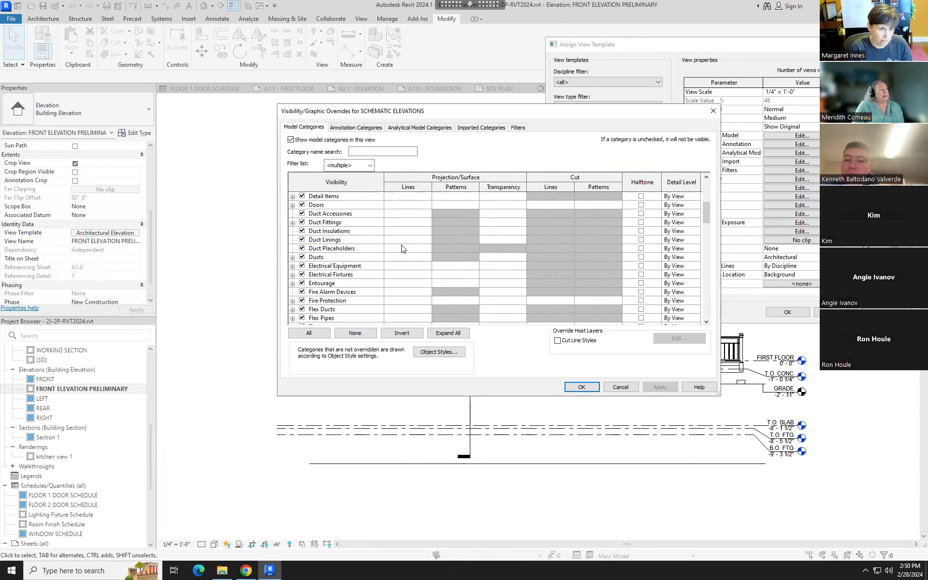
pyautogui.scroll(-7, 401, 249)
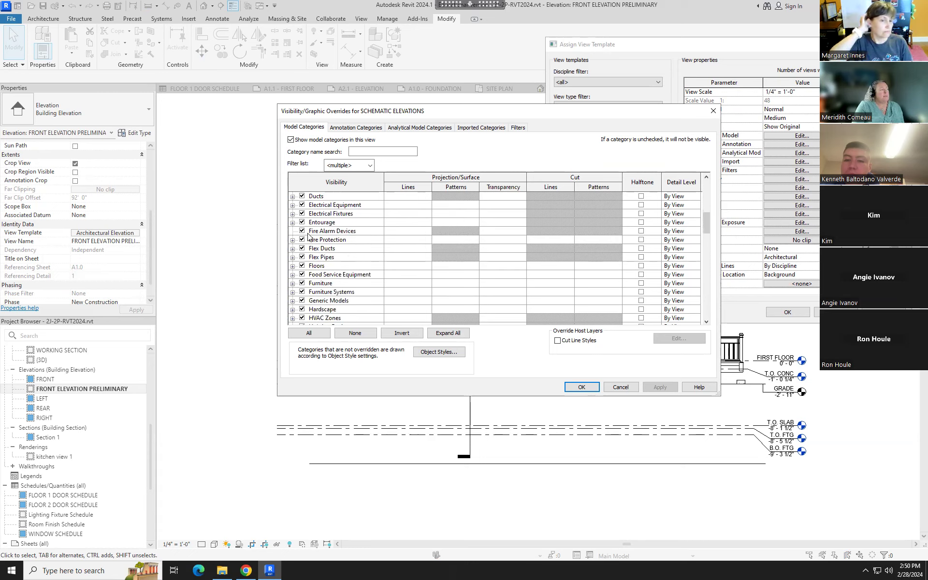
pyautogui.scroll(-5, 357, 307)
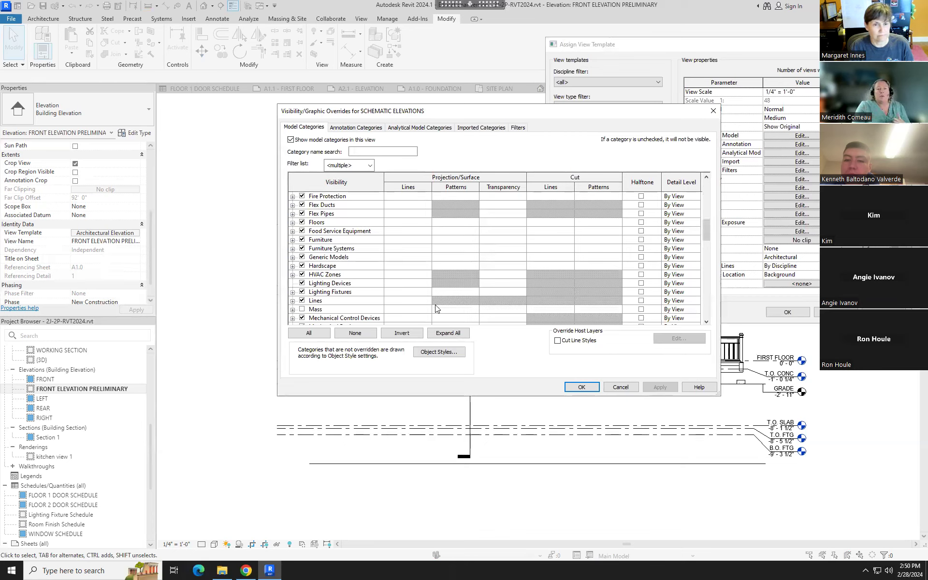
pyautogui.click(621, 387)
# Find the Sections category in the SCHEMATIC ELEVATIONS template's annotation overrides by searching SEC, and turn off its visibility
pyautogui.click(792, 144)
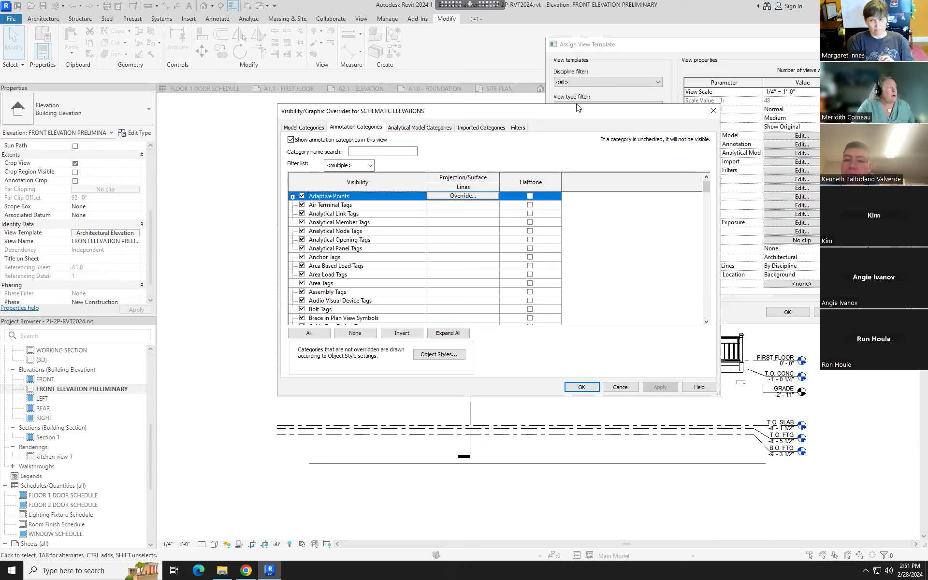
pyautogui.click(382, 152)
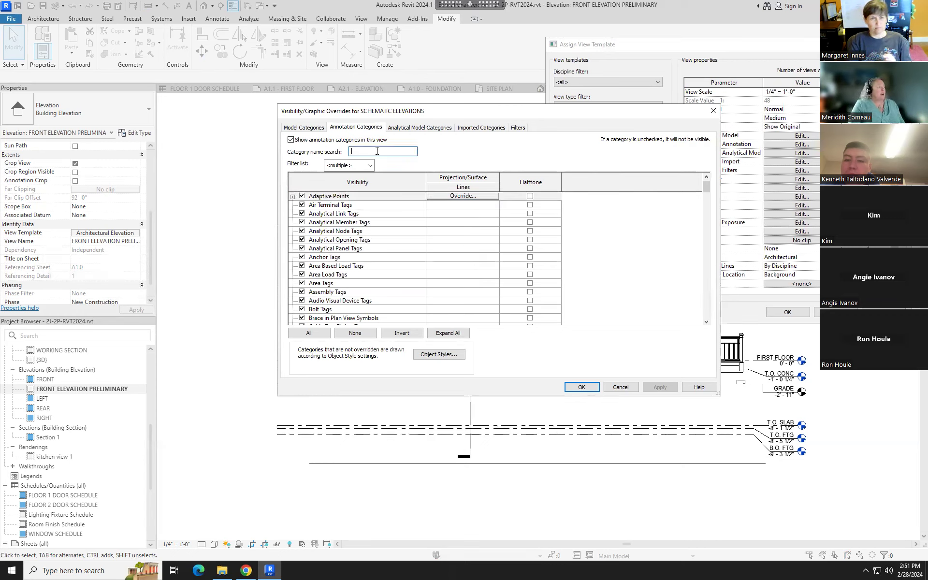
pyautogui.write('SEC')
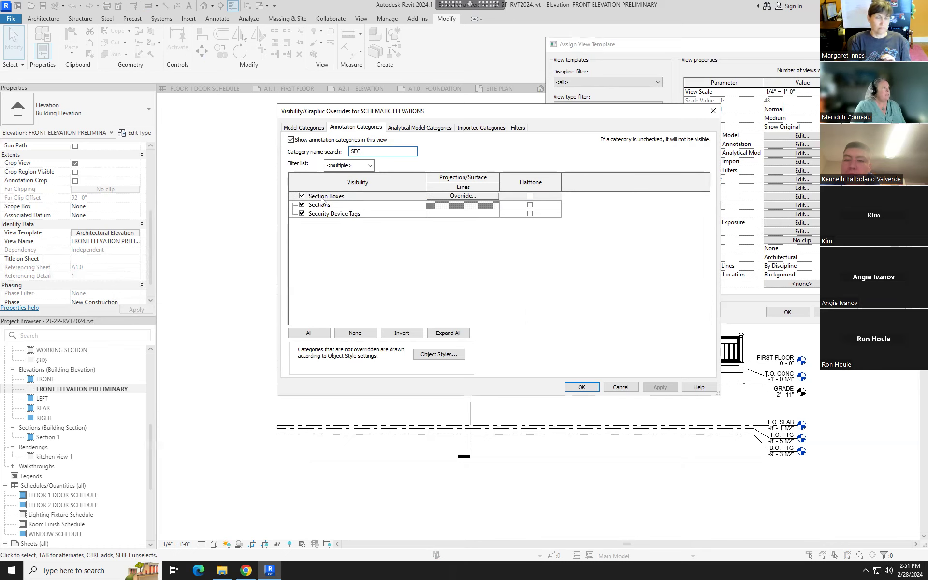
pyautogui.click(304, 207)
pyautogui.click(303, 205)
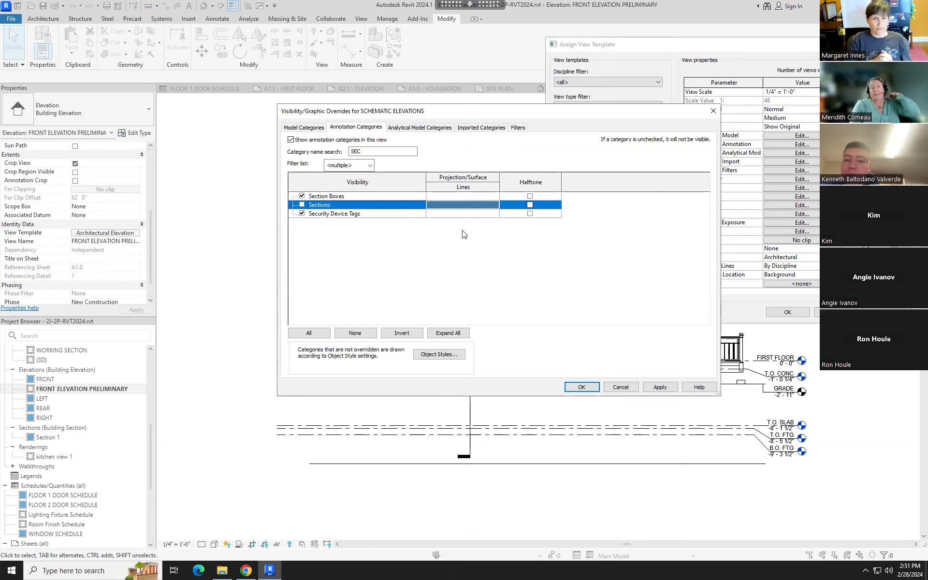
# Find the Levels category in the SCHEMATIC ELEVATIONS template's annotation overrides by searching LEVEL, turn off its visibility, and apply the template
pyautogui.doubleClick(374, 151)
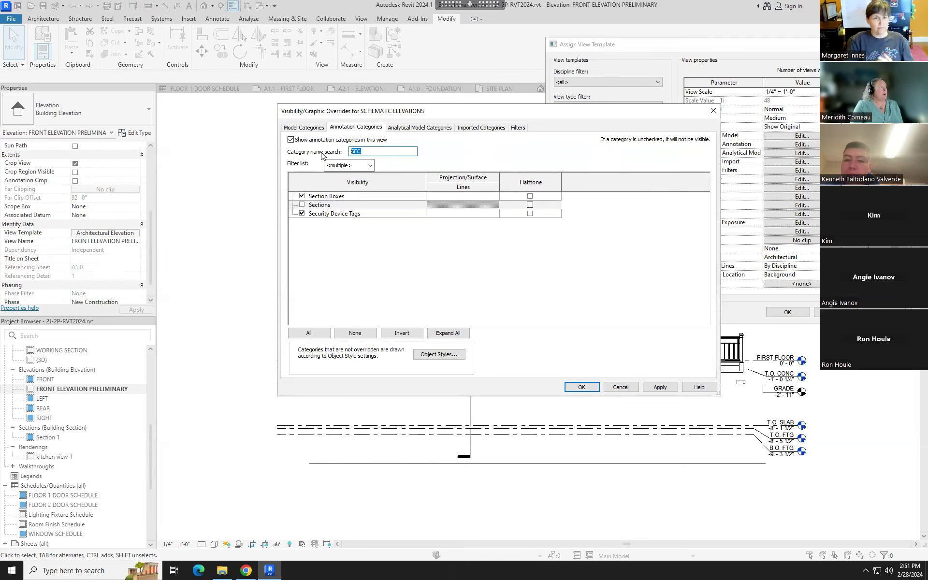
pyautogui.write('LEV')
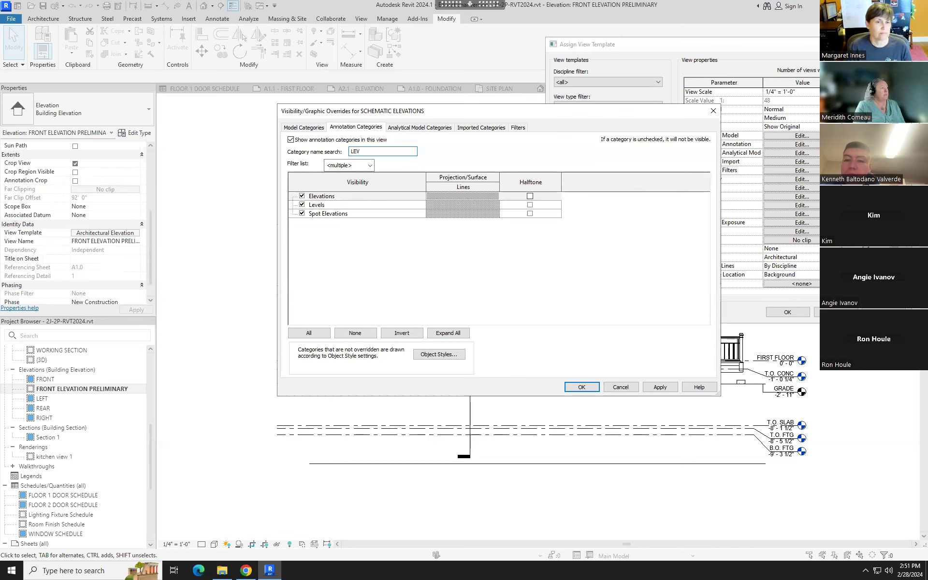
pyautogui.write('EL')
pyautogui.click(301, 197)
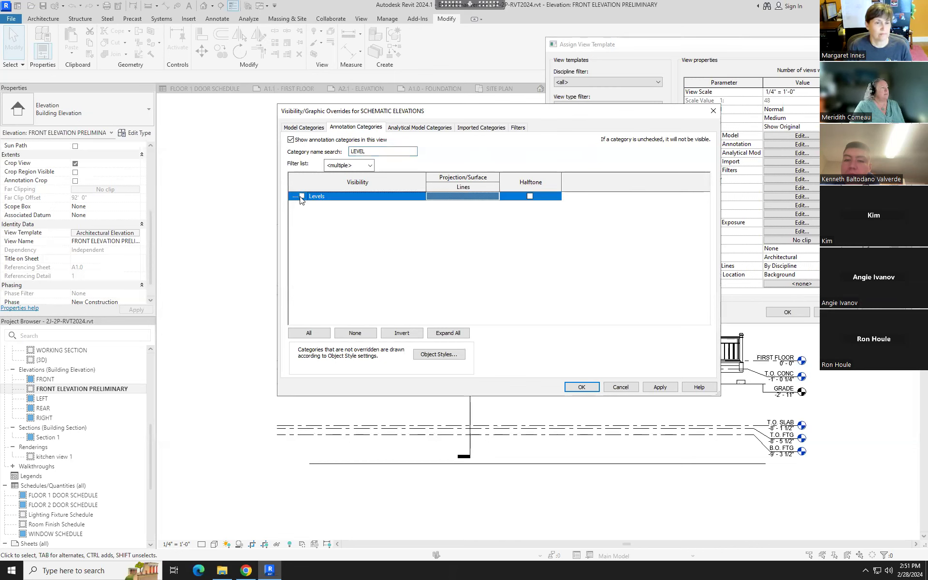
pyautogui.click(581, 387)
pyautogui.click(838, 312)
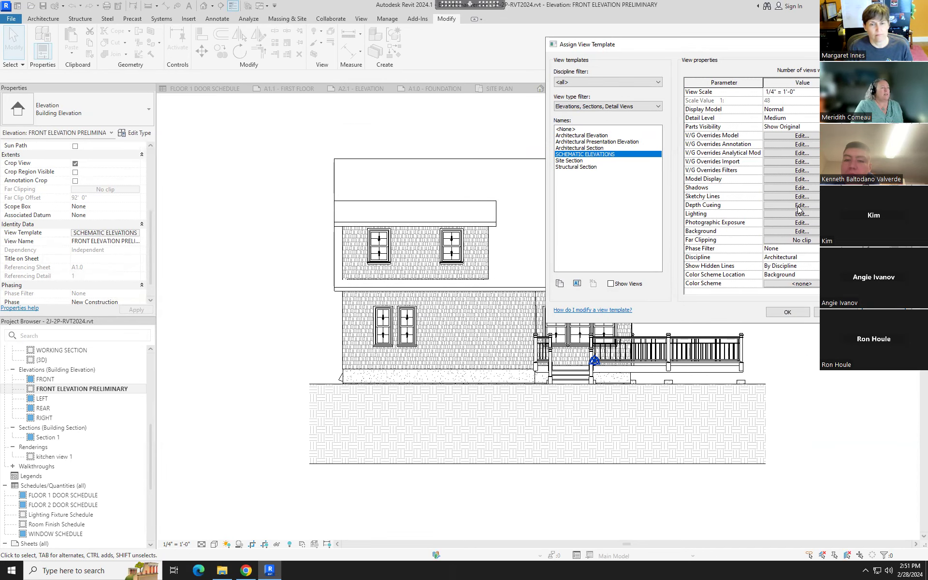
# Review the filter overrides of the SCHEMATIC ELEVATIONS template and leave them without making changes
pyautogui.moveTo(692, 49)
pyautogui.mouseDown()
pyautogui.moveTo(76, 116)
pyautogui.moveTo(783, 37)
pyautogui.moveTo(787, 45)
pyautogui.moveTo(721, 51)
pyautogui.mouseUp()
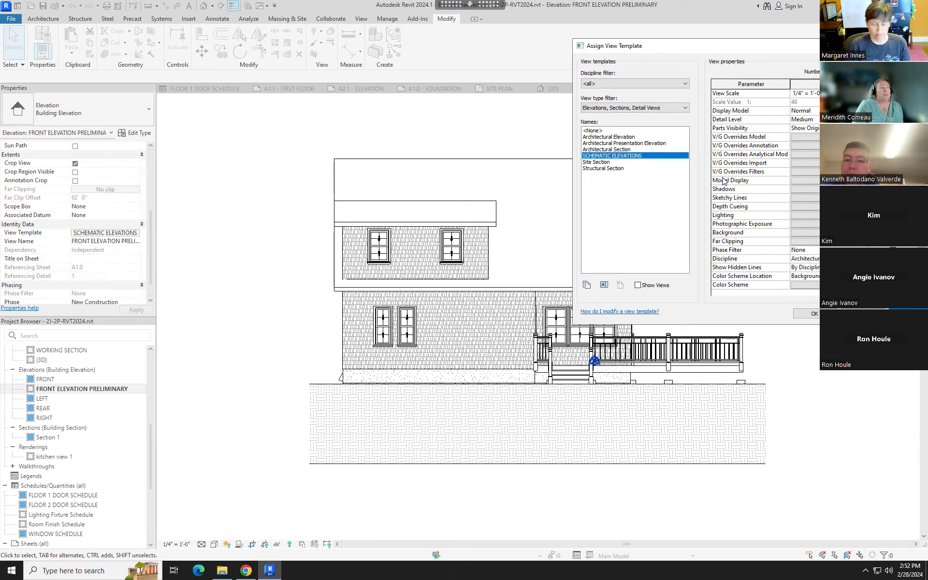
pyautogui.click(819, 173)
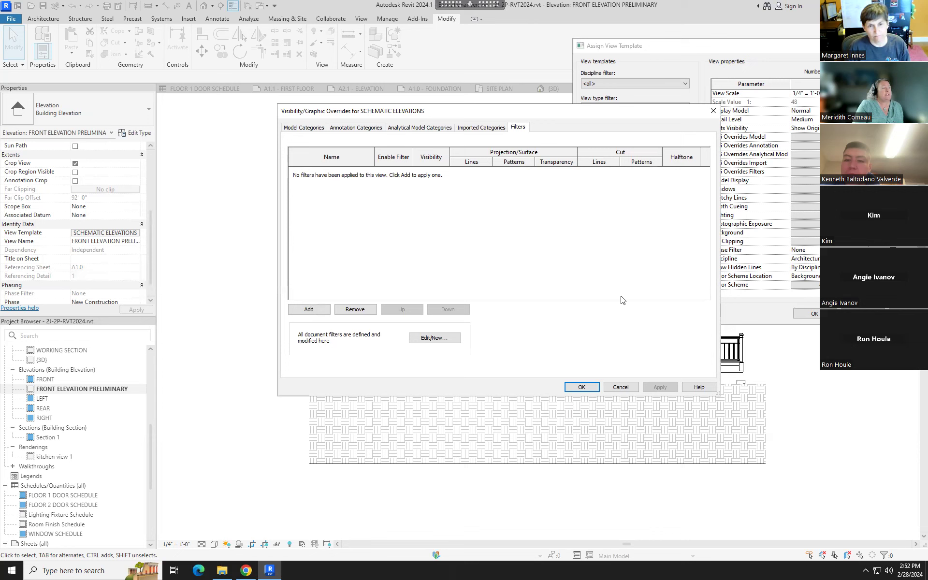
pyautogui.click(622, 388)
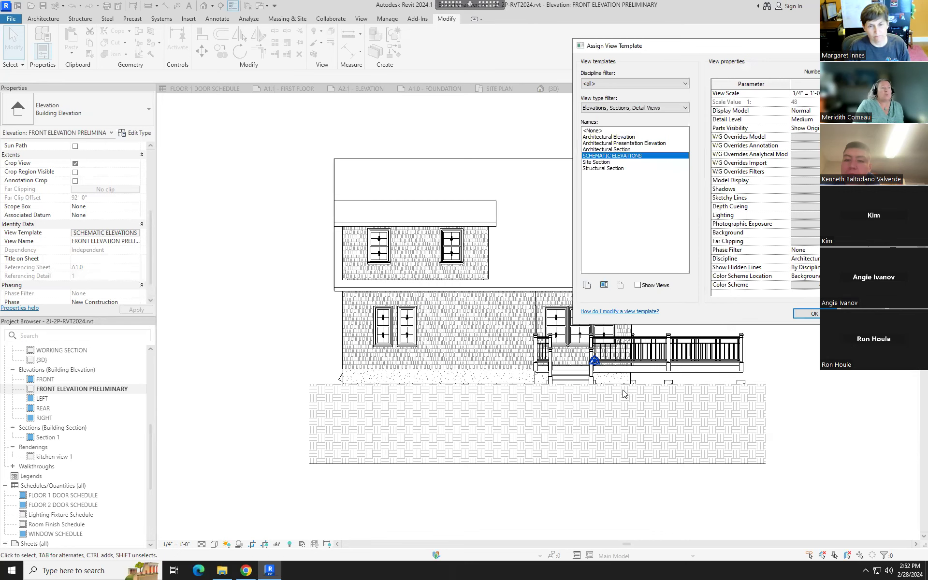
# Enable Cast Shadows in the SCHEMATIC ELEVATIONS template's graphic display options and inspect the effect on the front elevation
pyautogui.click(805, 189)
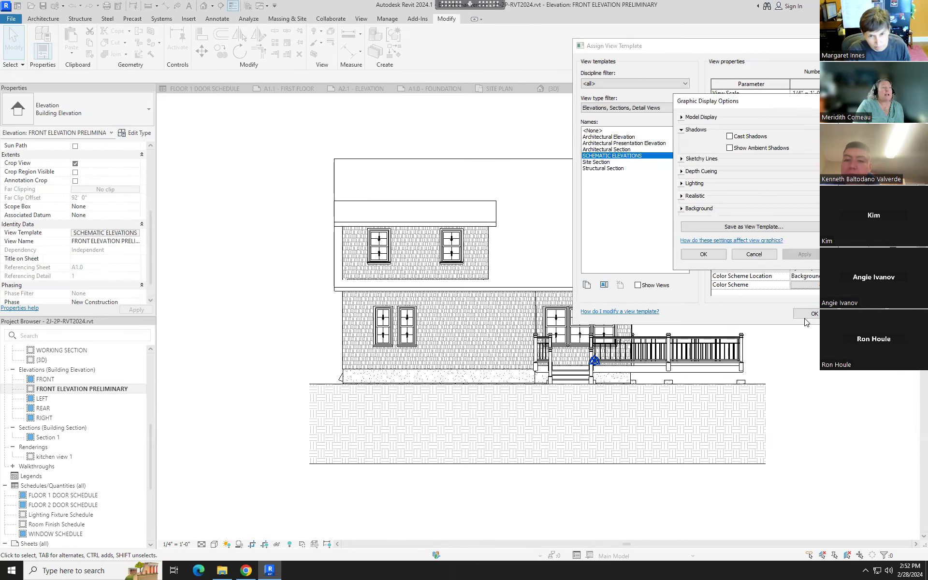
pyautogui.moveTo(783, 100); pyautogui.dragTo(605, 110)
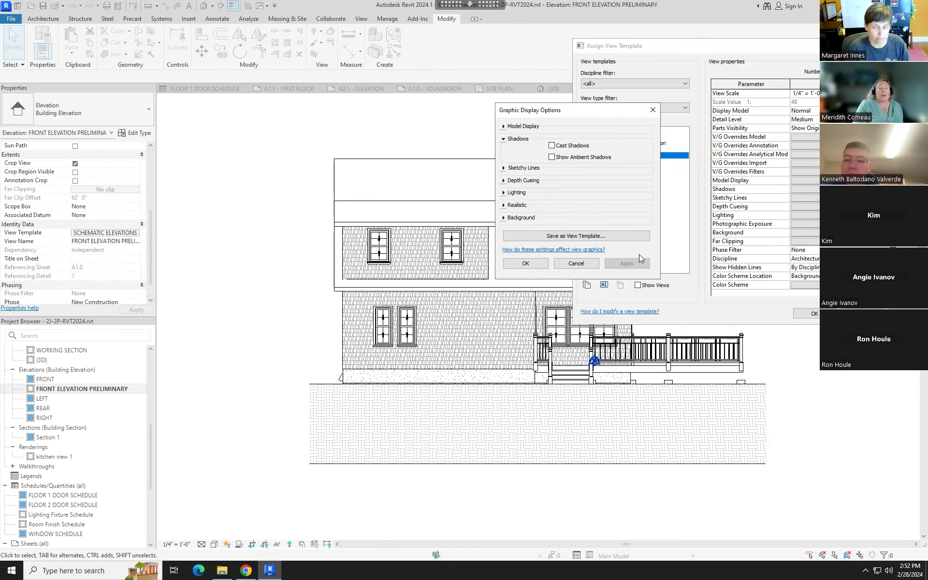
pyautogui.click(551, 145)
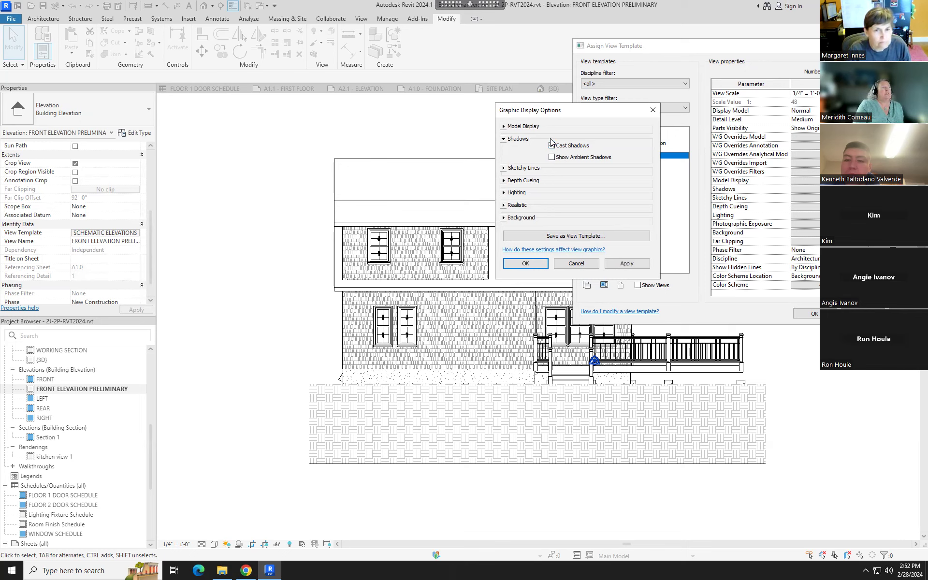
pyautogui.click(626, 262)
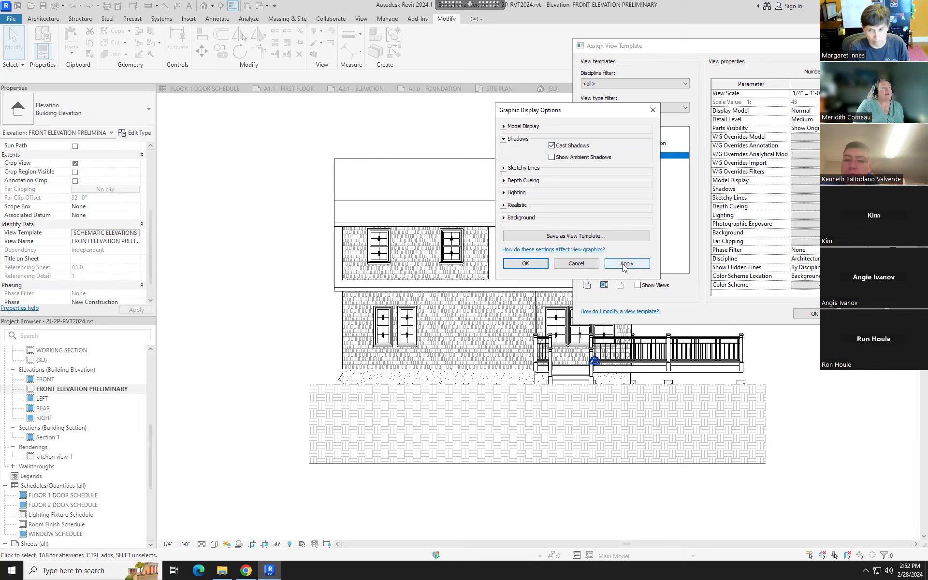
pyautogui.click(527, 264)
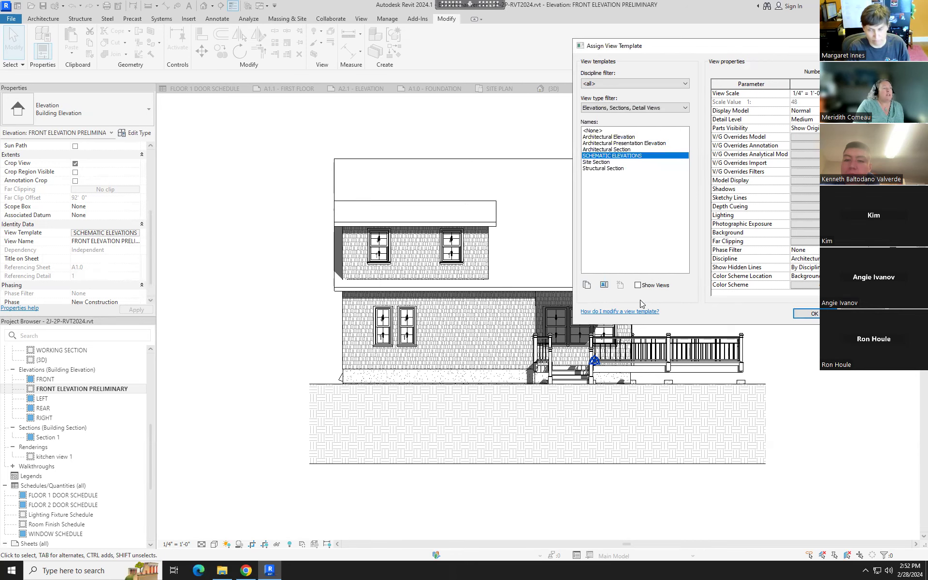
pyautogui.moveTo(802, 46); pyautogui.dragTo(145, 116)
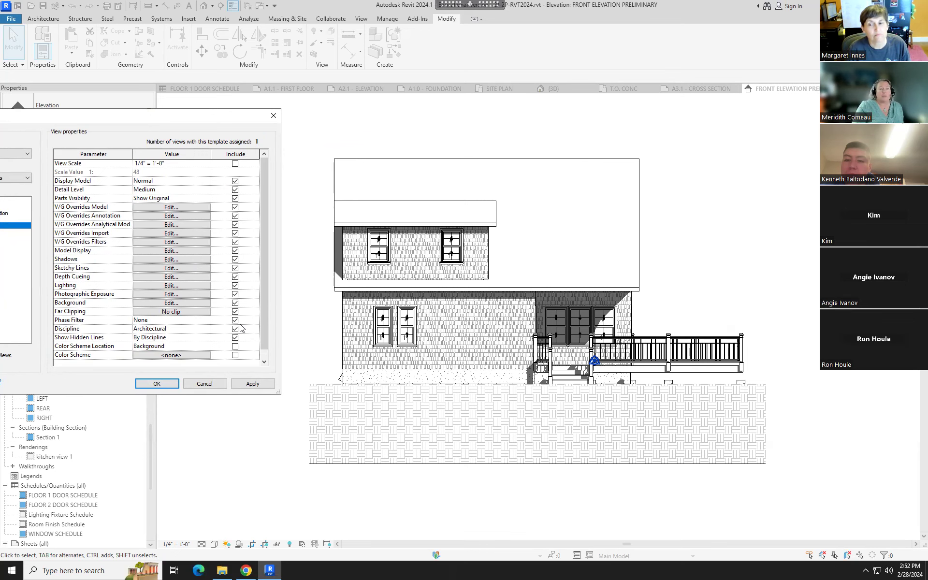
pyautogui.moveTo(227, 117); pyautogui.dragTo(776, 53)
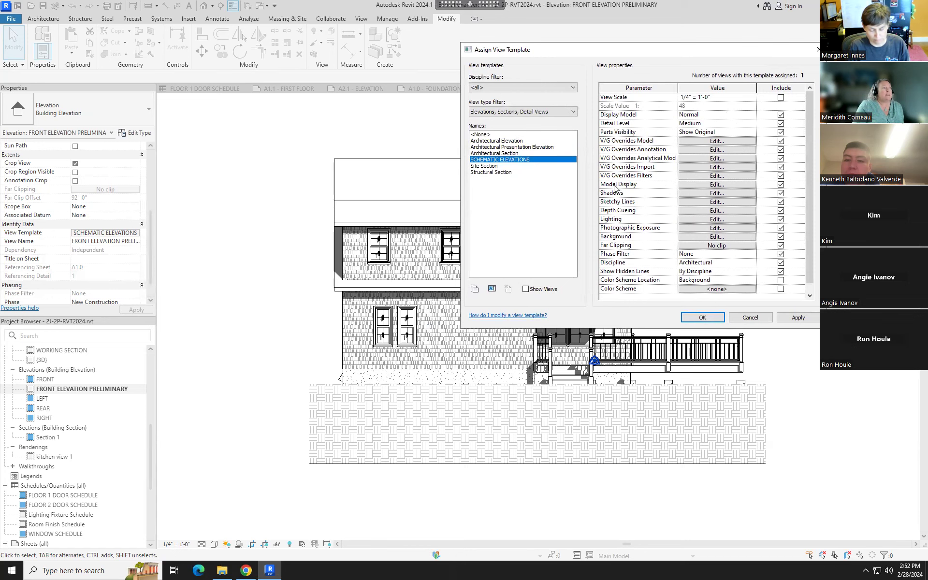
# Try sketchy lines in the SCHEMATIC ELEVATIONS template with a jitter of 5 and an extension of 7
pyautogui.click(717, 202)
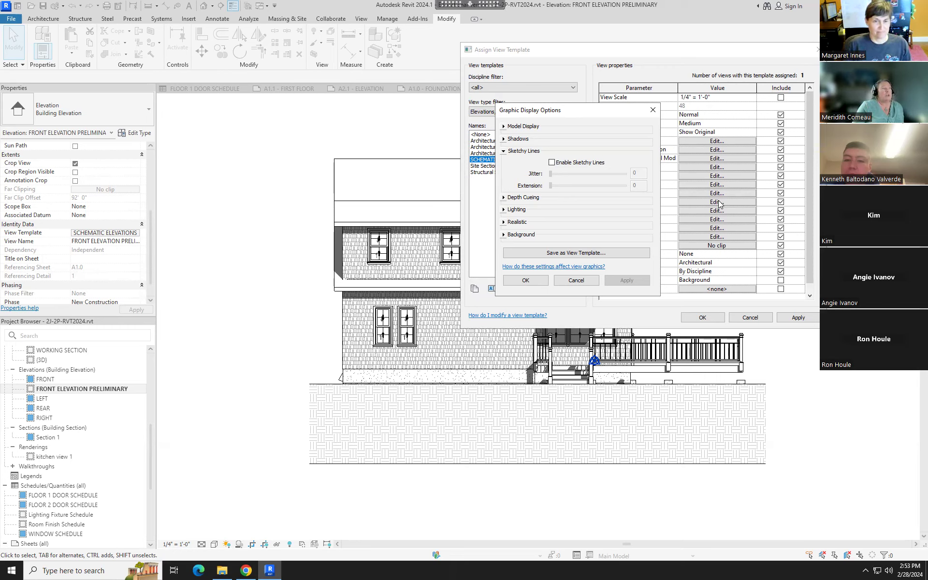
pyautogui.click(552, 163)
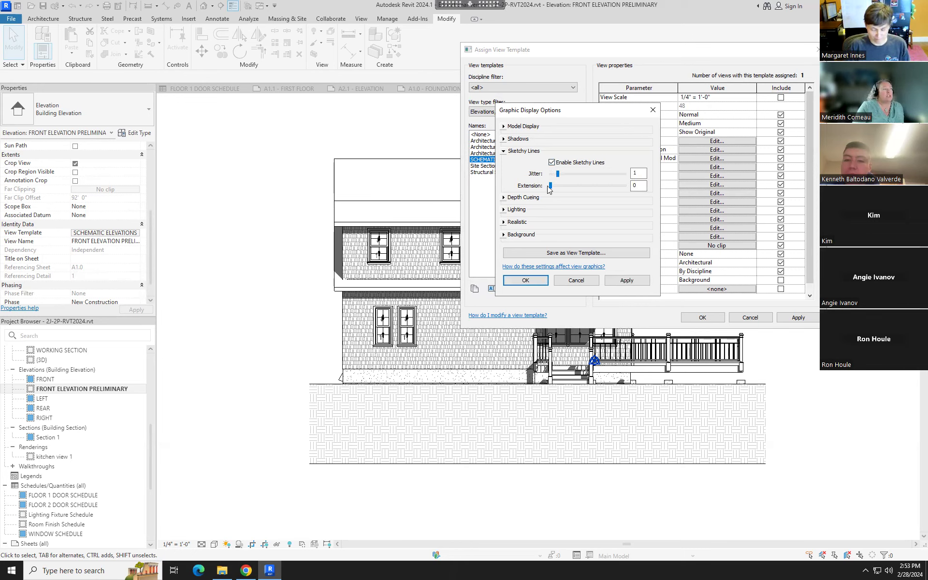
pyautogui.moveTo(550, 186)
pyautogui.mouseDown()
pyautogui.moveTo(602, 190)
pyautogui.moveTo(560, 170)
pyautogui.moveTo(588, 175)
pyautogui.mouseUp()
pyautogui.click(635, 282)
pyautogui.click(643, 279)
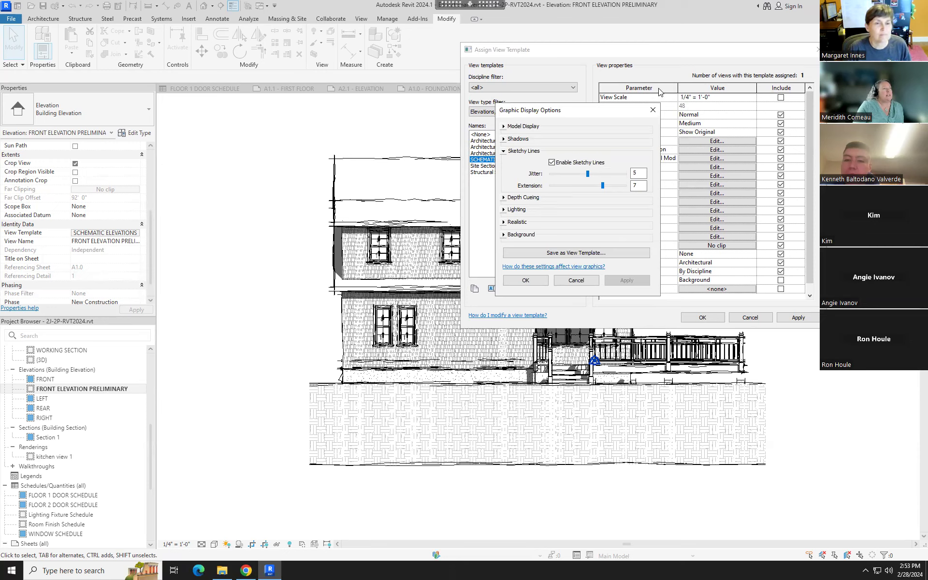
pyautogui.moveTo(580, 110); pyautogui.dragTo(838, 277)
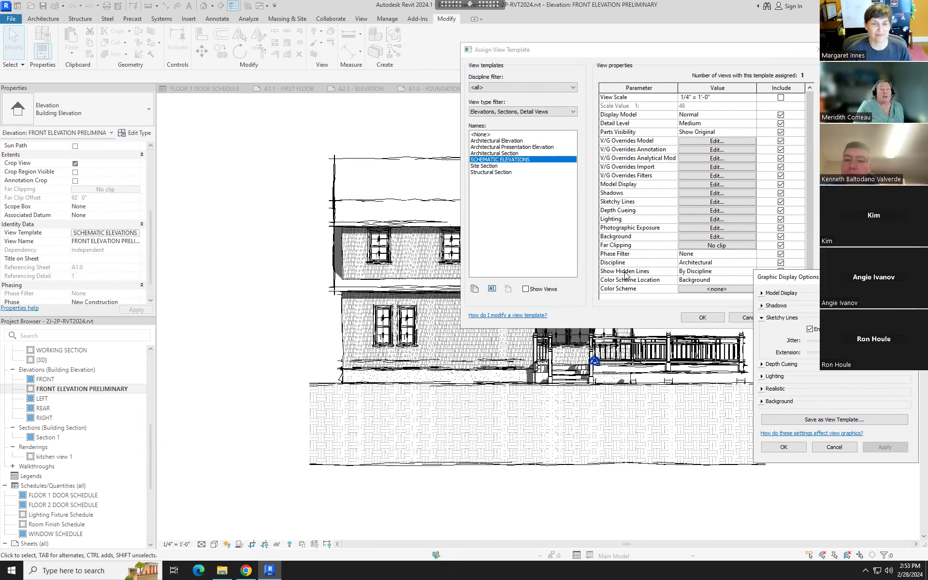
# Reduce the template's sketchy lines to a jitter of 1 and an extension of 2, and apply the change to the elevation
pyautogui.moveTo(843, 277); pyautogui.dragTo(535, 160)
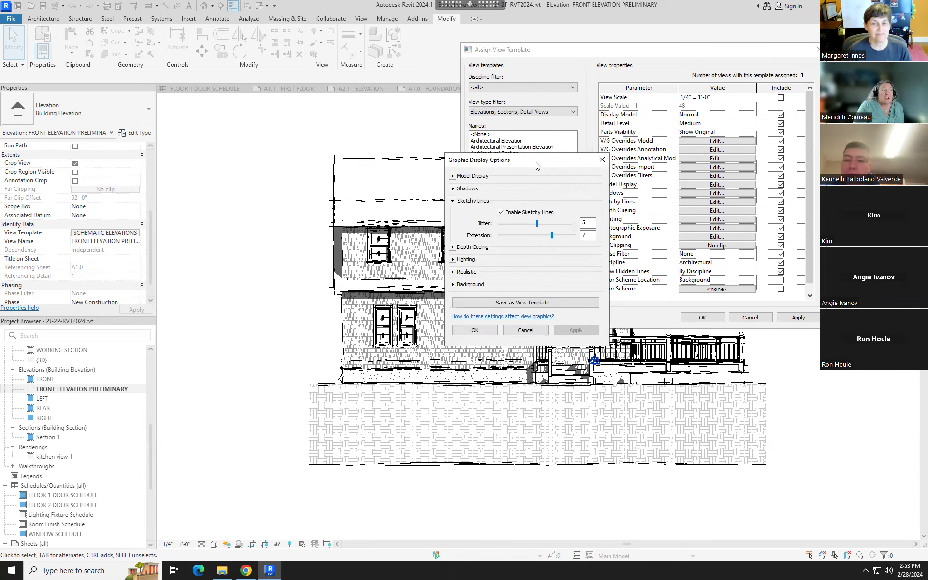
pyautogui.click(504, 223)
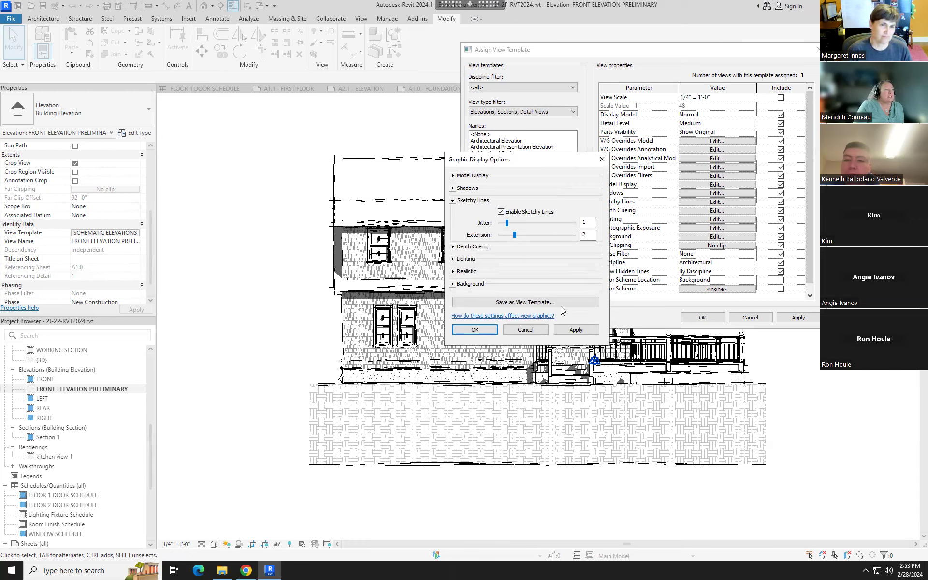
pyautogui.click(575, 329)
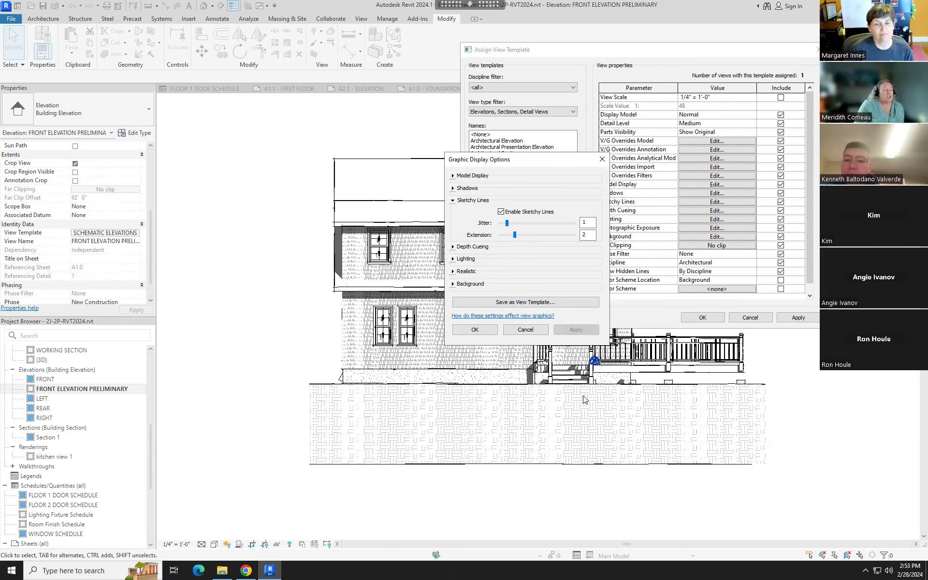
# Reset the sketchy lines' jitter and extension to 0 and disable sketchy lines in the template
pyautogui.click(501, 212)
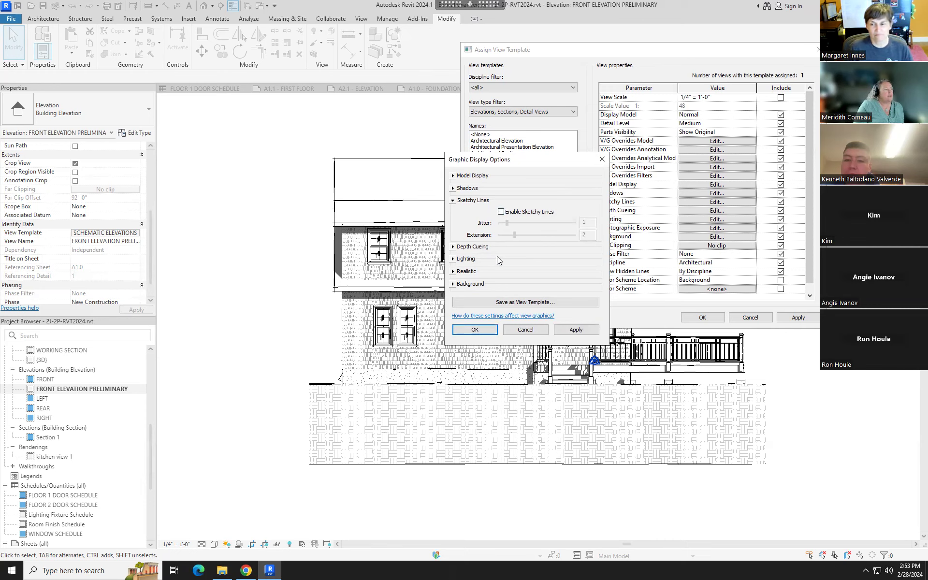
pyautogui.click(501, 212)
pyautogui.moveTo(507, 223); pyautogui.dragTo(499, 223)
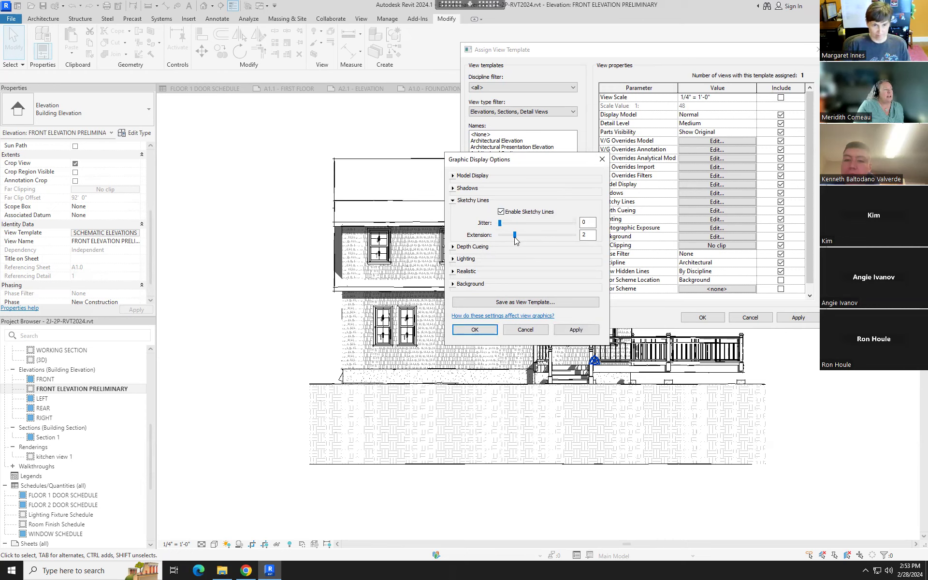
pyautogui.click(501, 212)
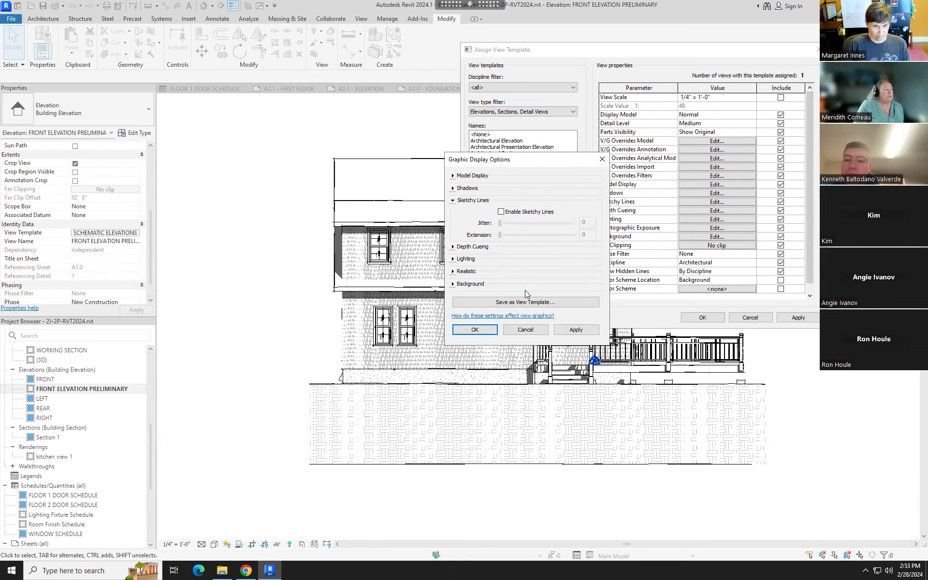
pyautogui.click(486, 330)
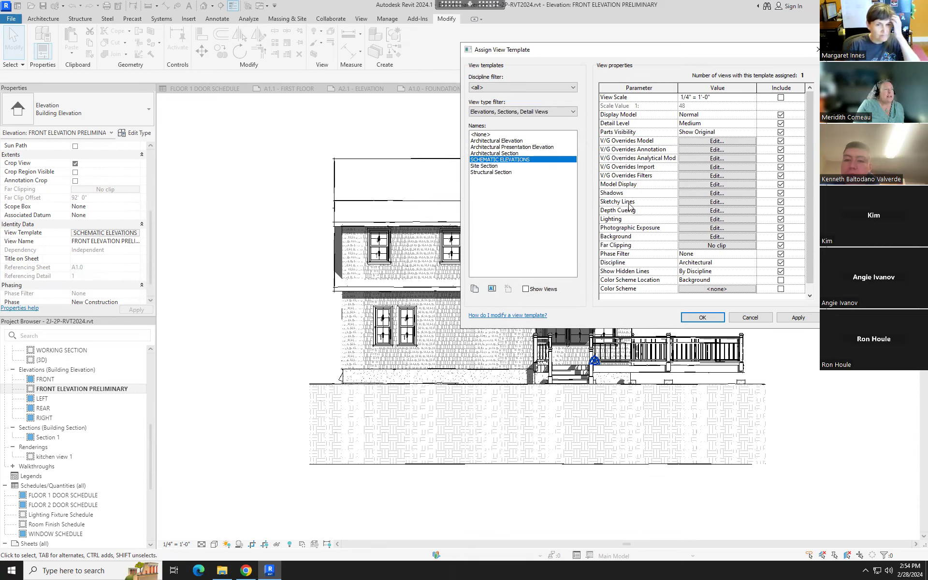
# Enable Show Depth in the template with a far fade location of 20 and a 6% fade limit, and apply the template to the elevation
pyautogui.click(699, 211)
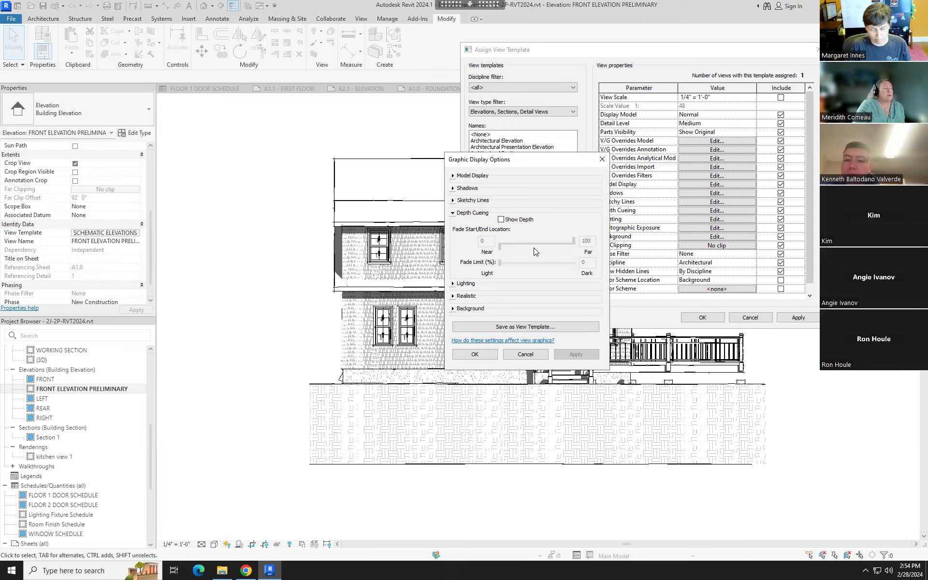
pyautogui.click(501, 219)
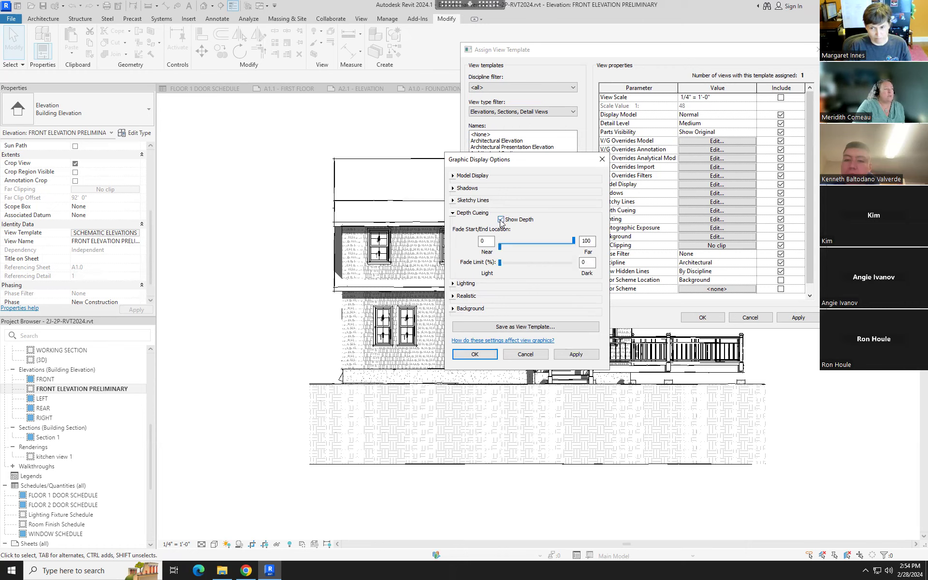
pyautogui.click(591, 241)
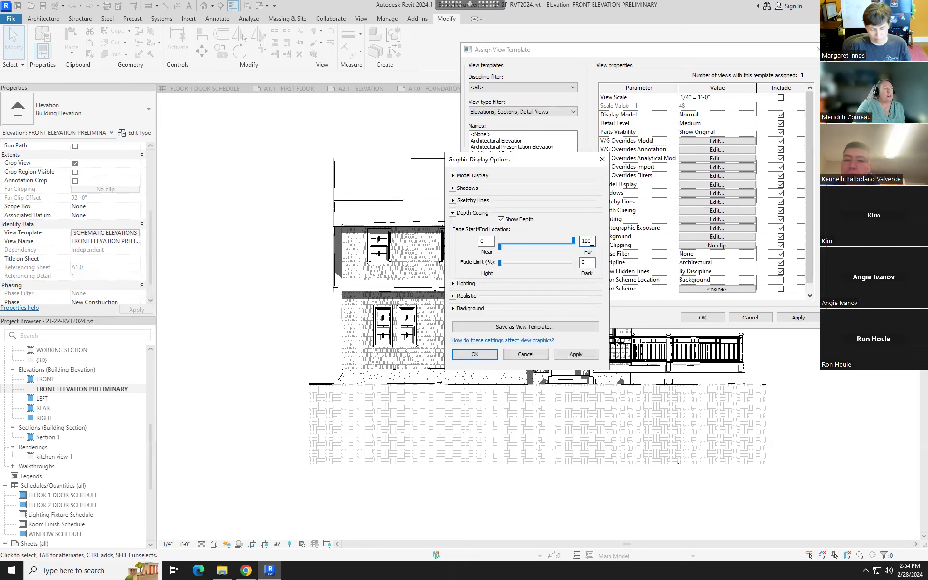
pyautogui.moveTo(592, 241); pyautogui.dragTo(576, 247)
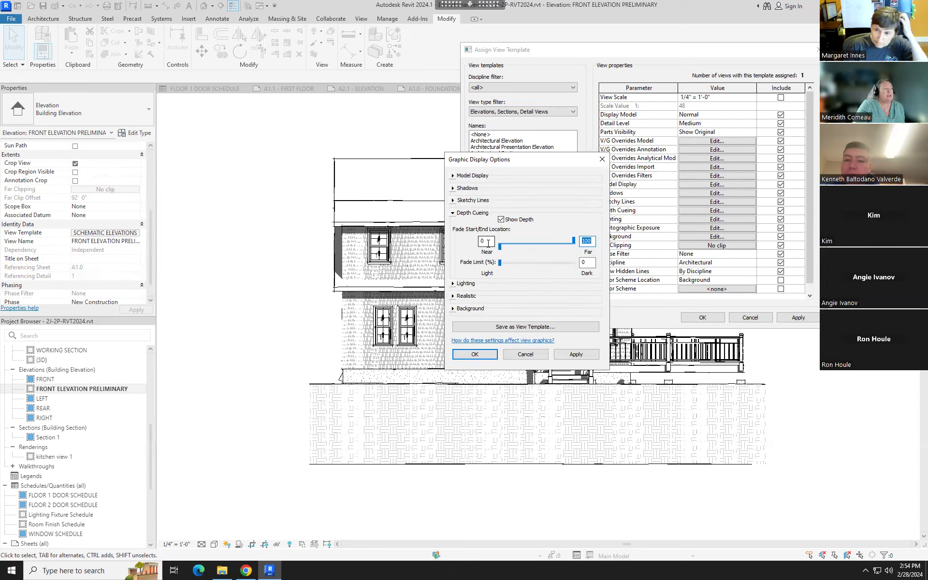
pyautogui.moveTo(574, 242); pyautogui.dragTo(516, 250)
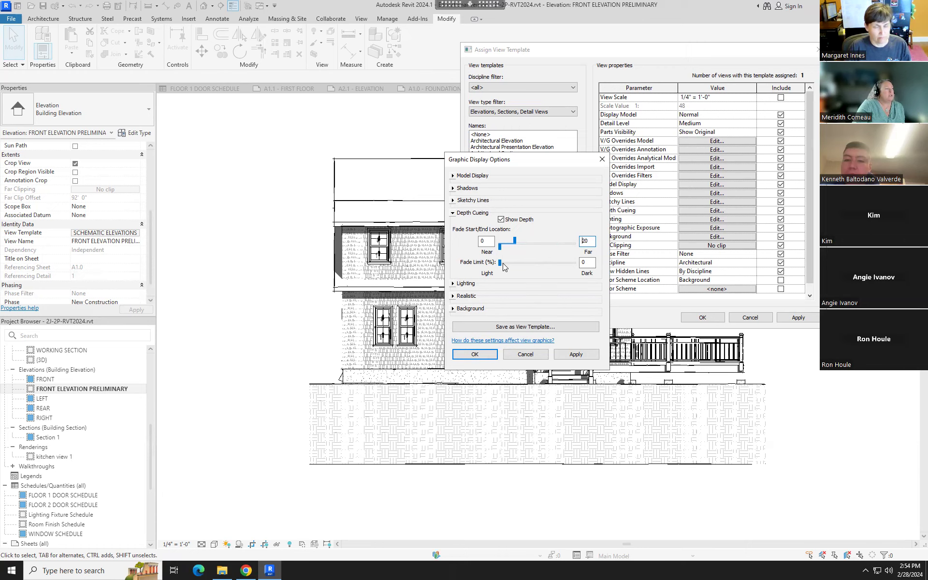
pyautogui.moveTo(501, 263)
pyautogui.mouseDown()
pyautogui.moveTo(516, 264)
pyautogui.moveTo(507, 268)
pyautogui.mouseUp()
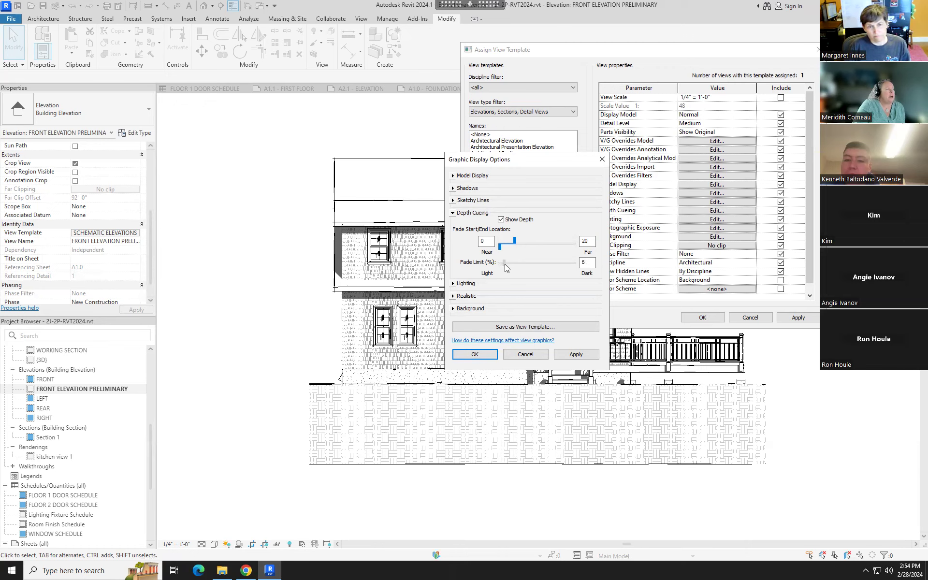
pyautogui.click(573, 355)
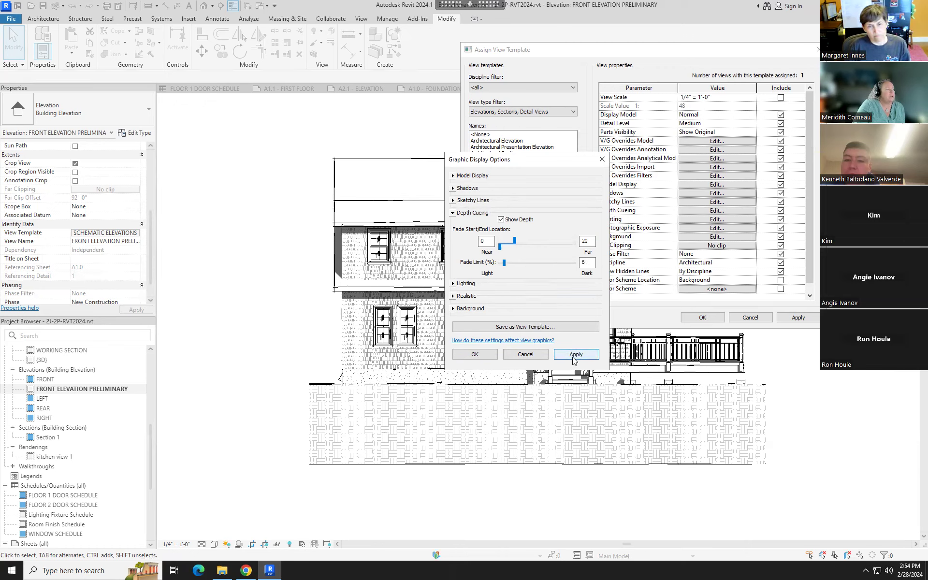
pyautogui.moveTo(565, 165); pyautogui.dragTo(271, 130)
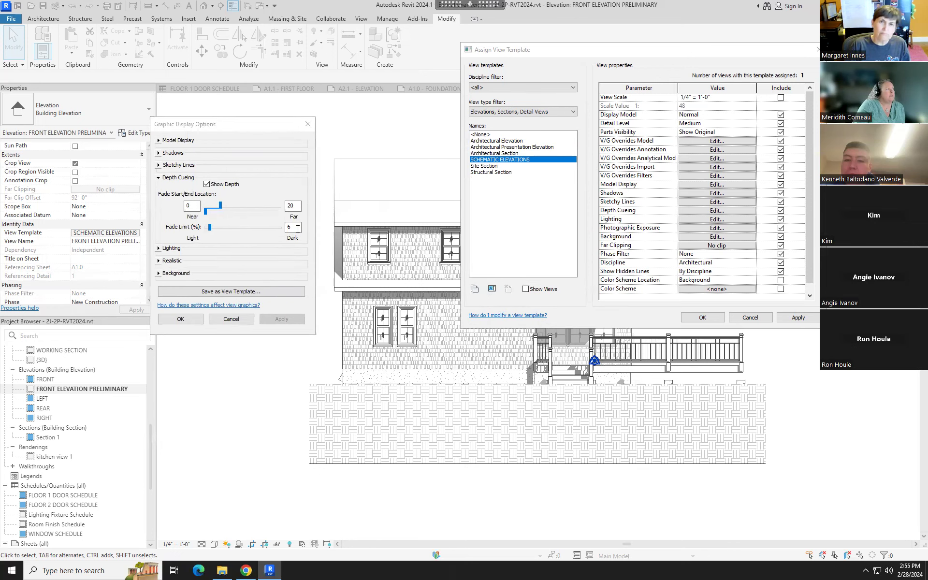
pyautogui.click(199, 325)
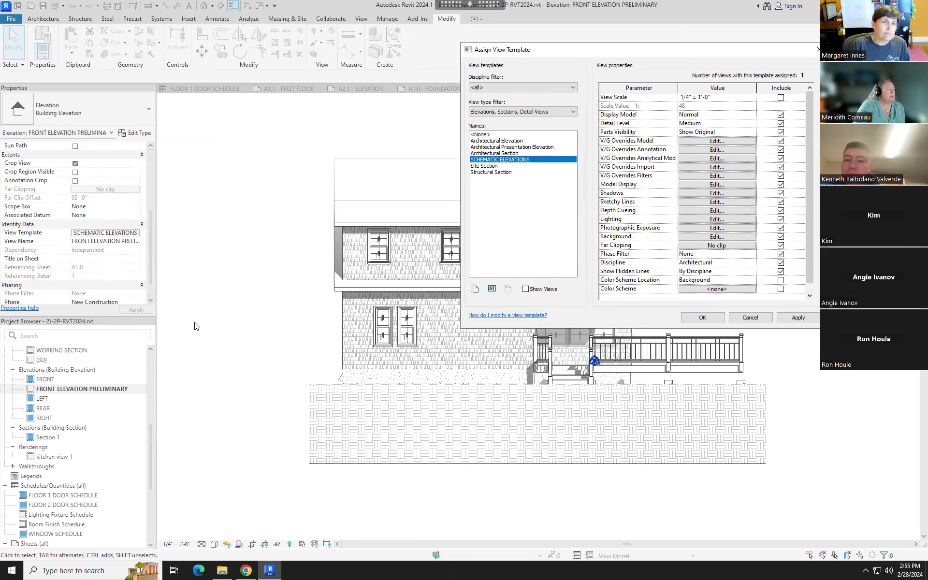
pyautogui.click(701, 316)
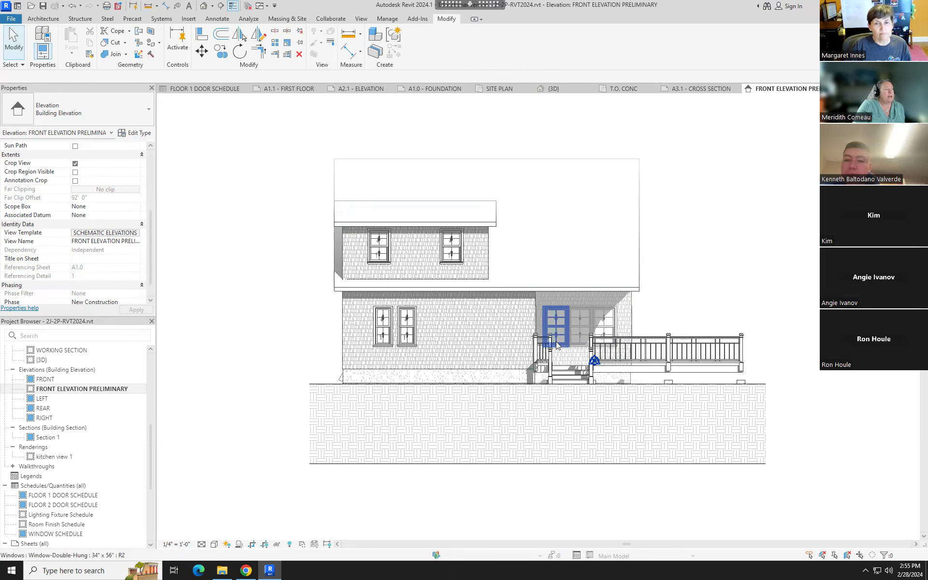
# Turn off the thin lines display and review the depth cueing settings of the SCHEMATIC ELEVATIONS template
pyautogui.scroll(2, 489, 344)
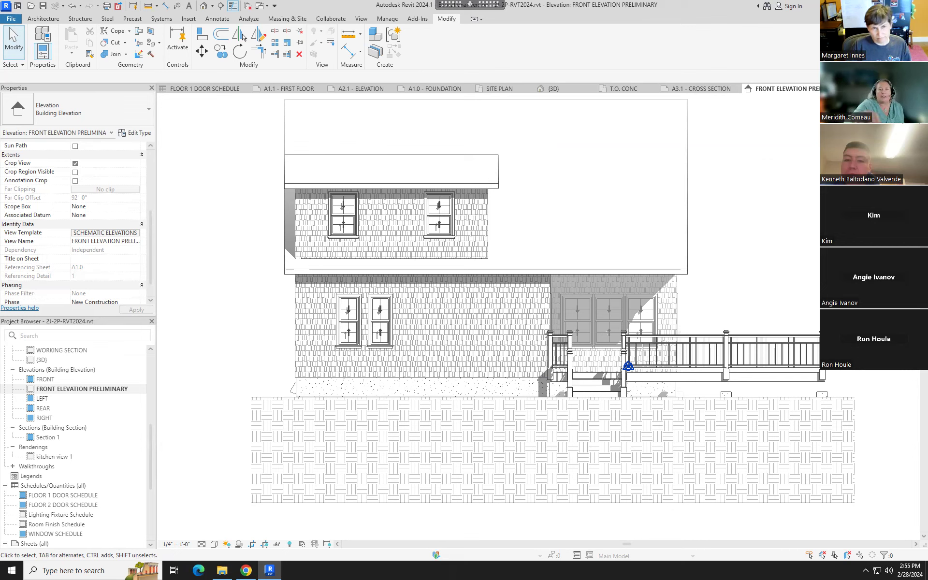
pyautogui.click(233, 6)
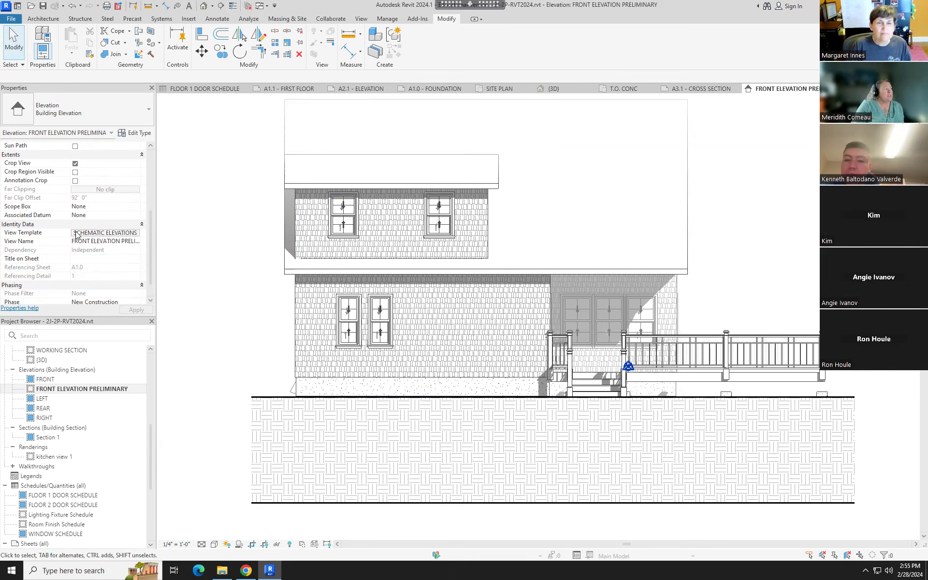
pyautogui.click(105, 232)
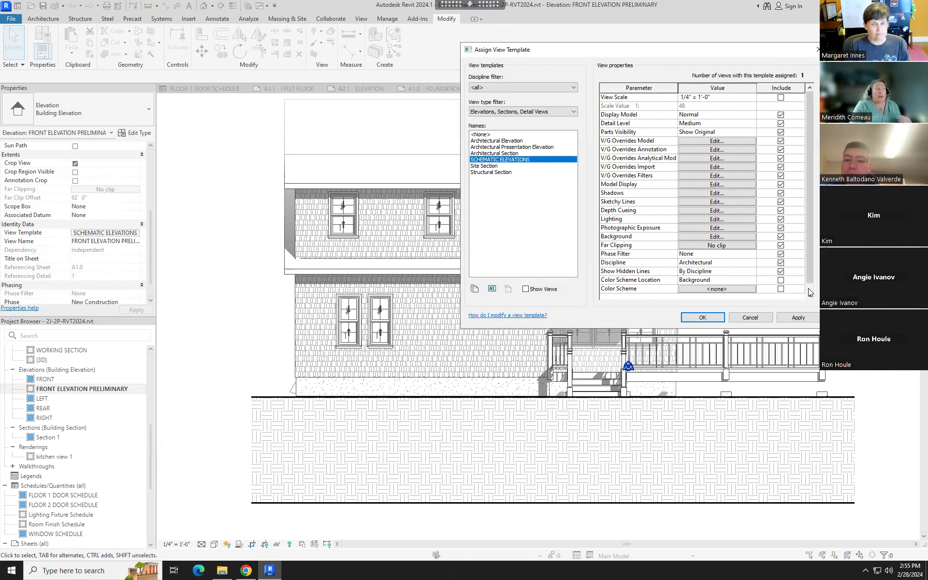
pyautogui.click(726, 210)
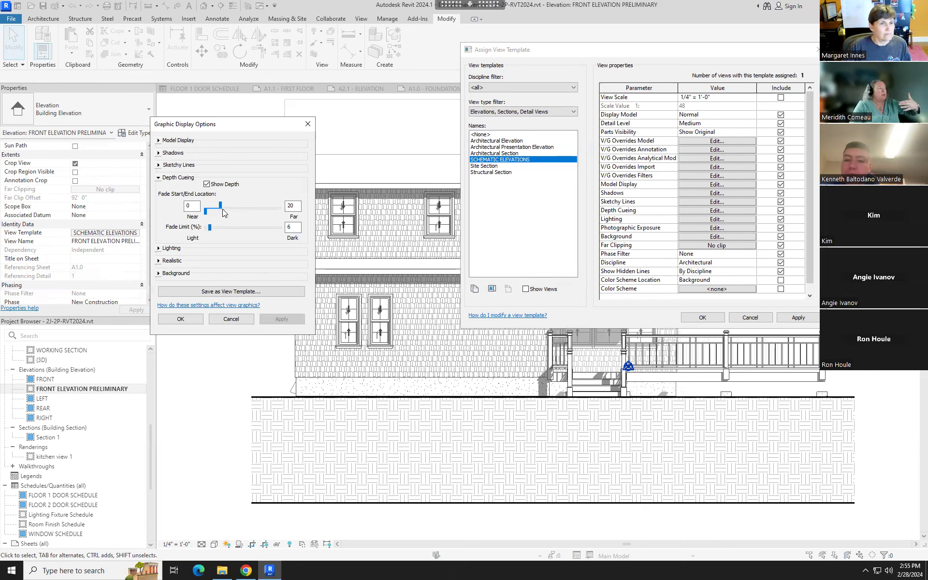
pyautogui.click(180, 319)
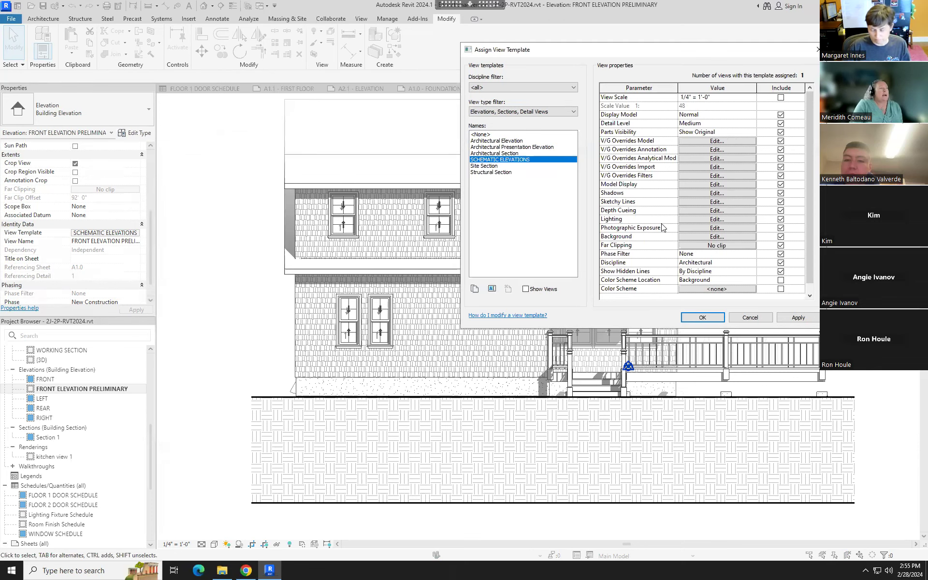
# Try the Sunlight from Top Right preset in the template's lighting, and apply Sunlight from Top Left to the elevation instead
pyautogui.click(738, 218)
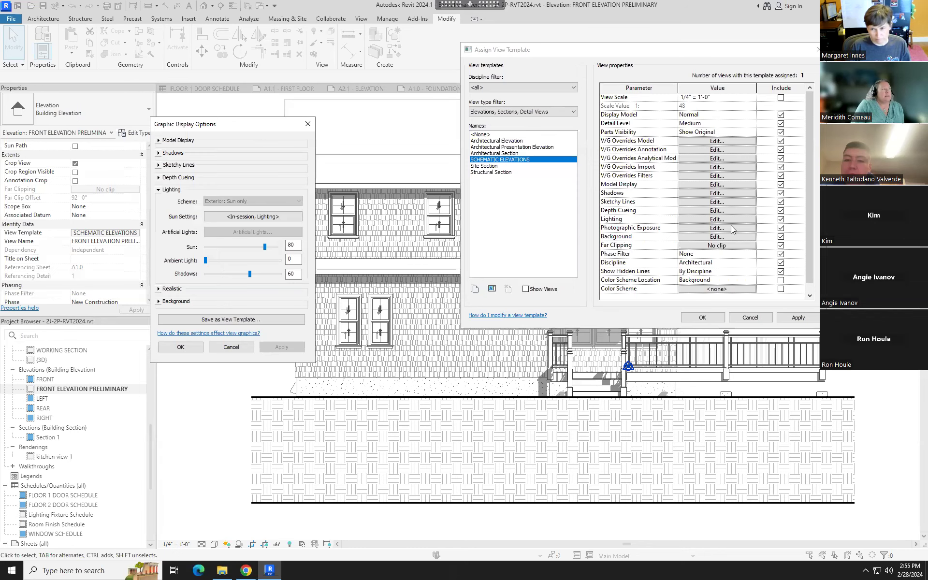
pyautogui.click(274, 218)
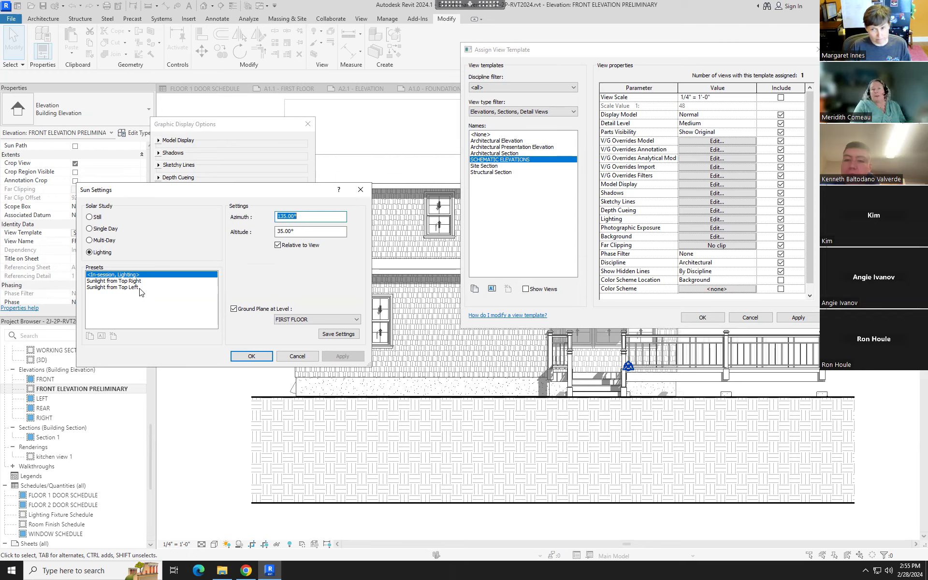
pyautogui.click(110, 283)
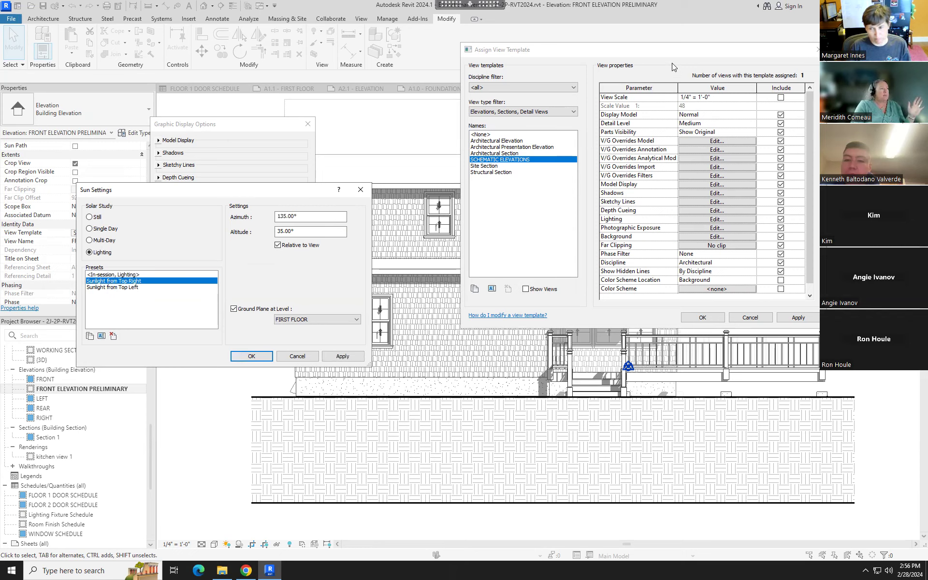
pyautogui.click(349, 358)
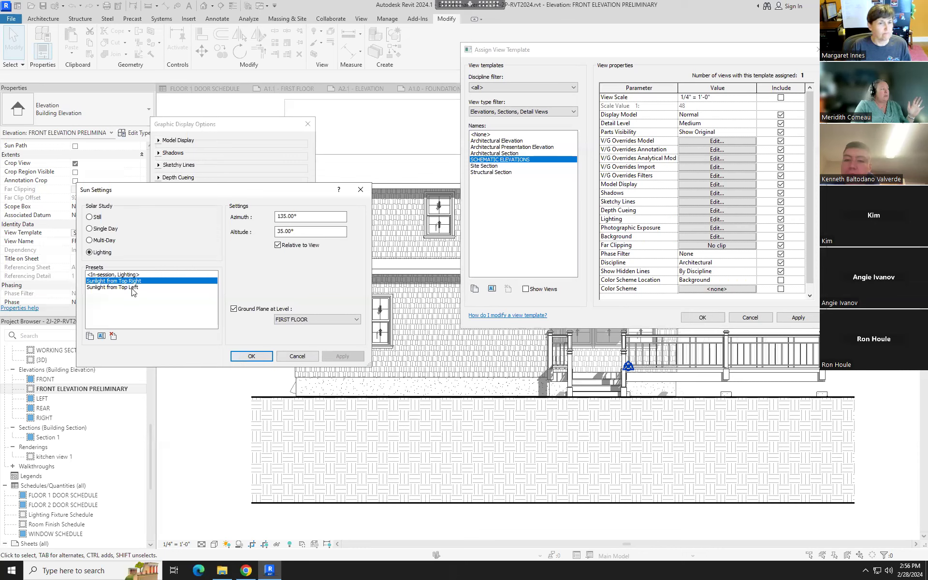
pyautogui.click(132, 289)
pyautogui.click(342, 356)
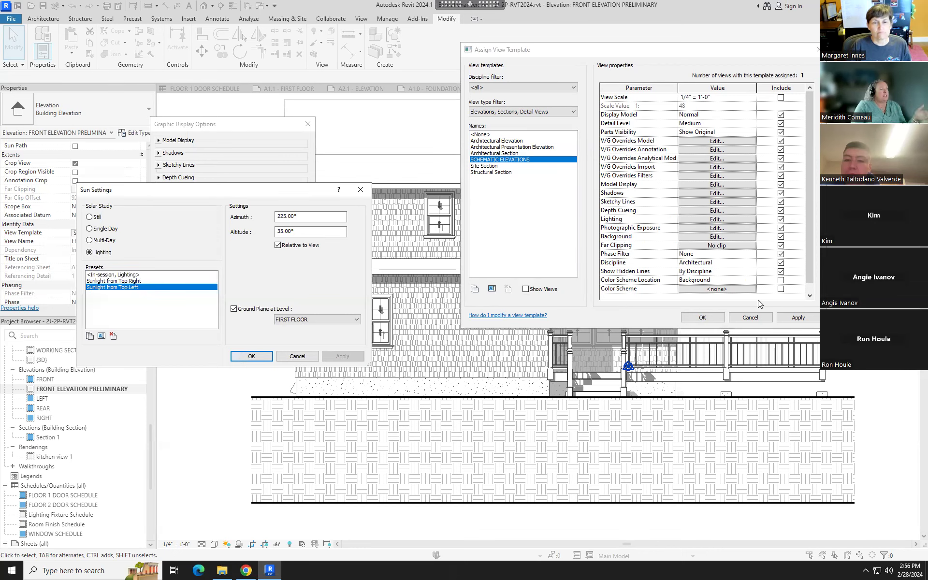
pyautogui.click(249, 355)
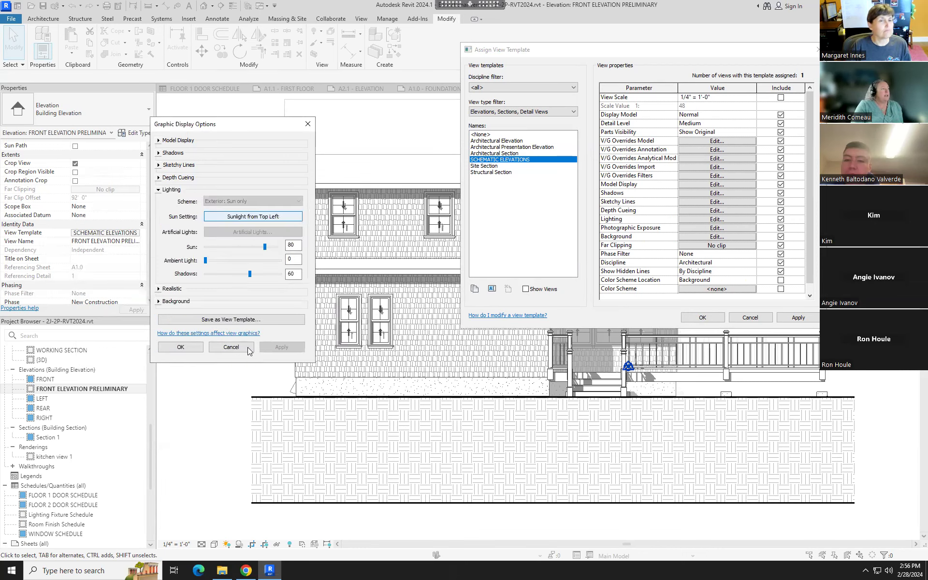
pyautogui.click(818, 50)
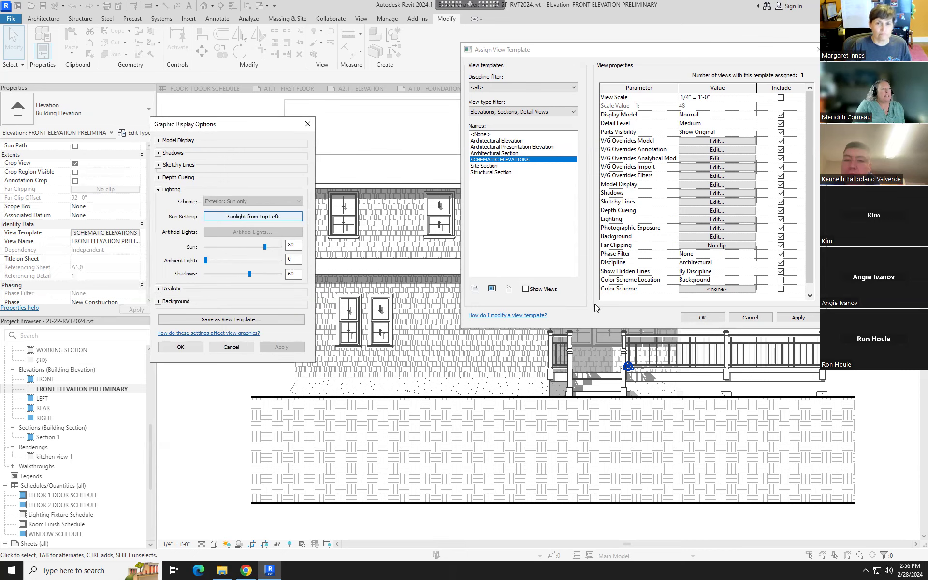
pyautogui.click(224, 347)
pyautogui.click(702, 317)
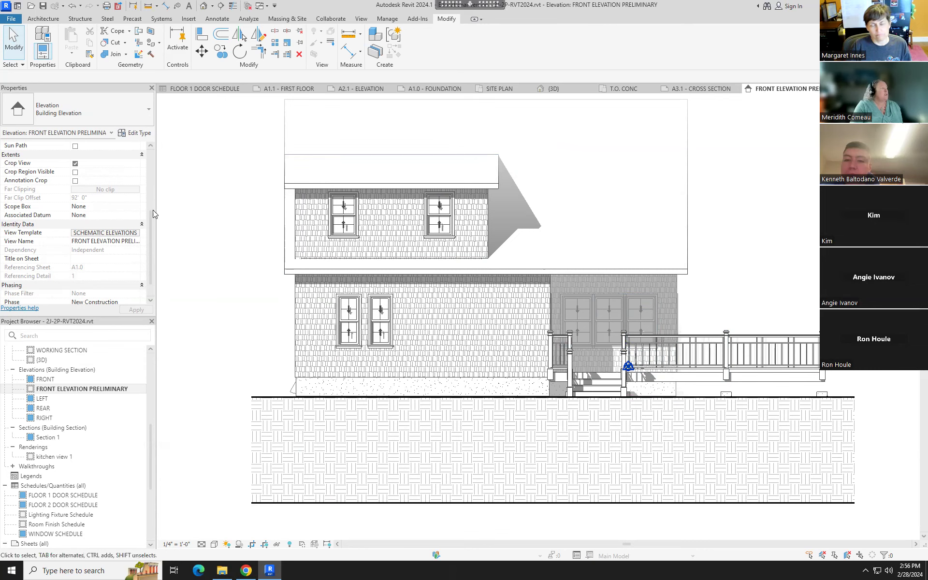
# Examine the template's model display options and the realistic exposure settings without changing them
pyautogui.click(129, 233)
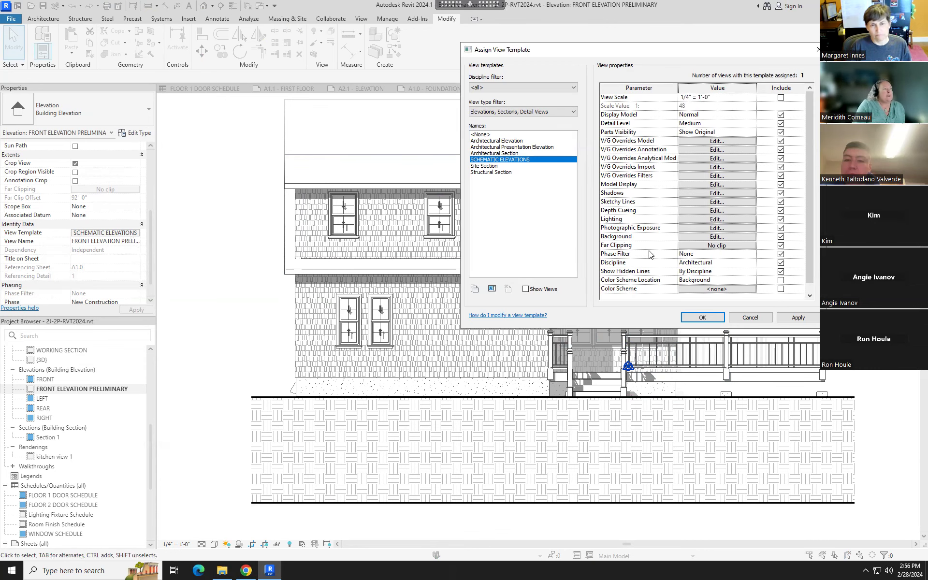
pyautogui.click(717, 228)
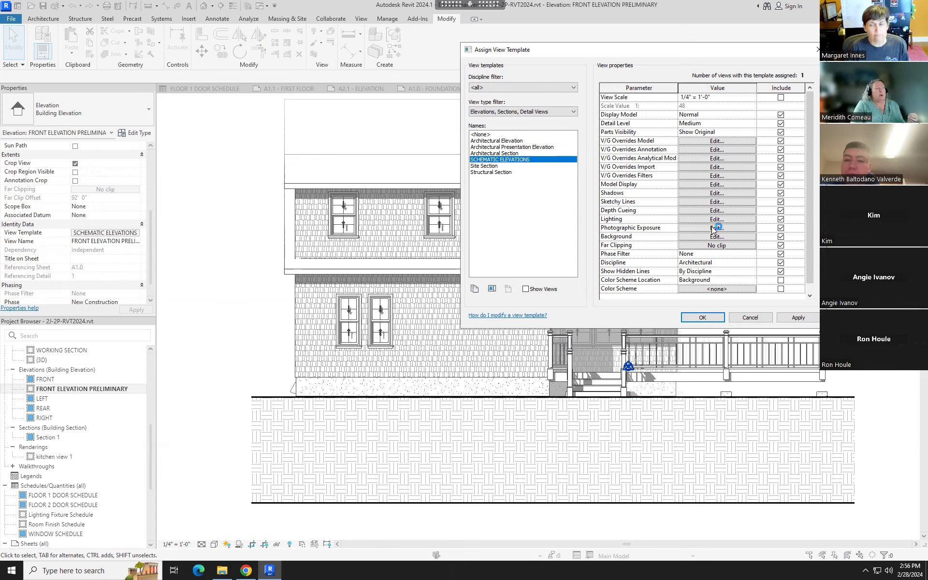
pyautogui.click(720, 184)
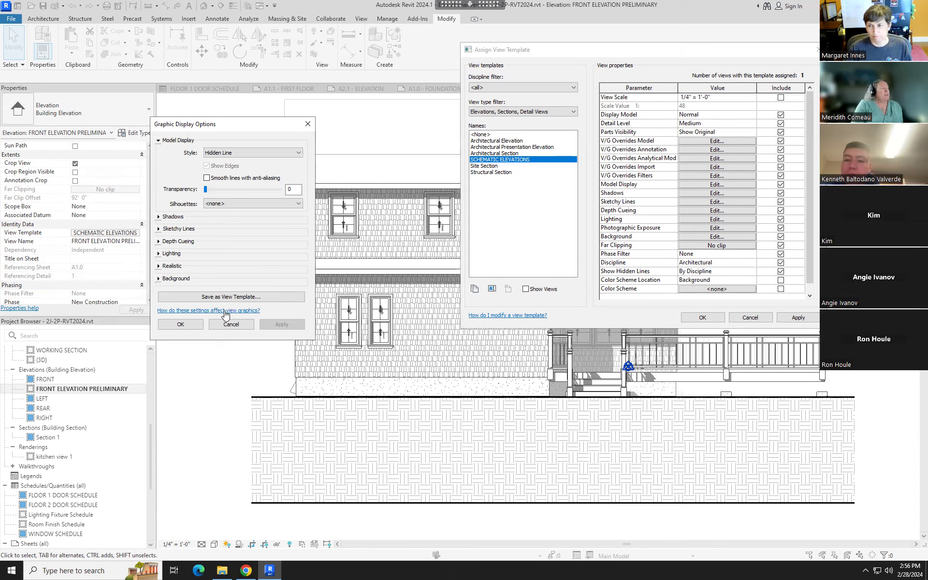
pyautogui.click(158, 267)
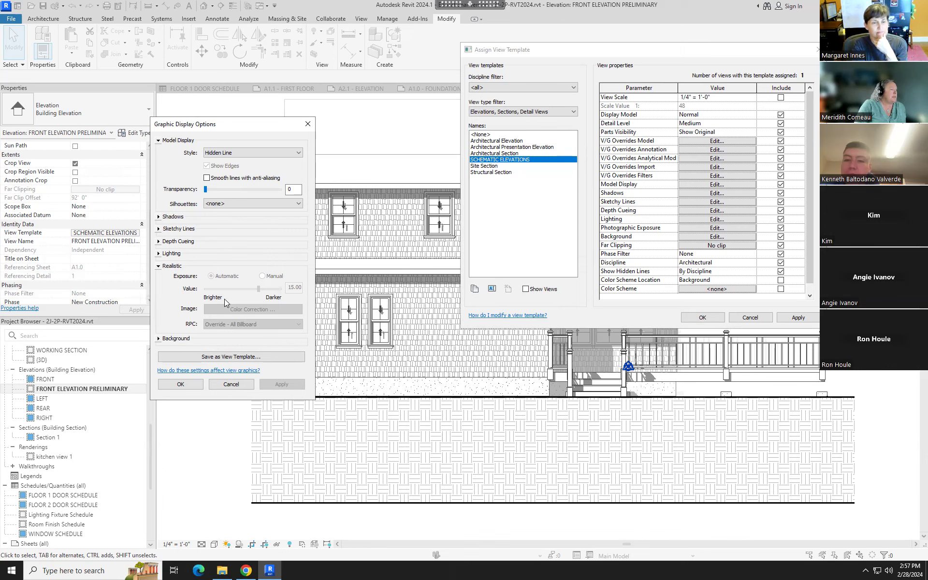
pyautogui.click(158, 266)
pyautogui.click(228, 325)
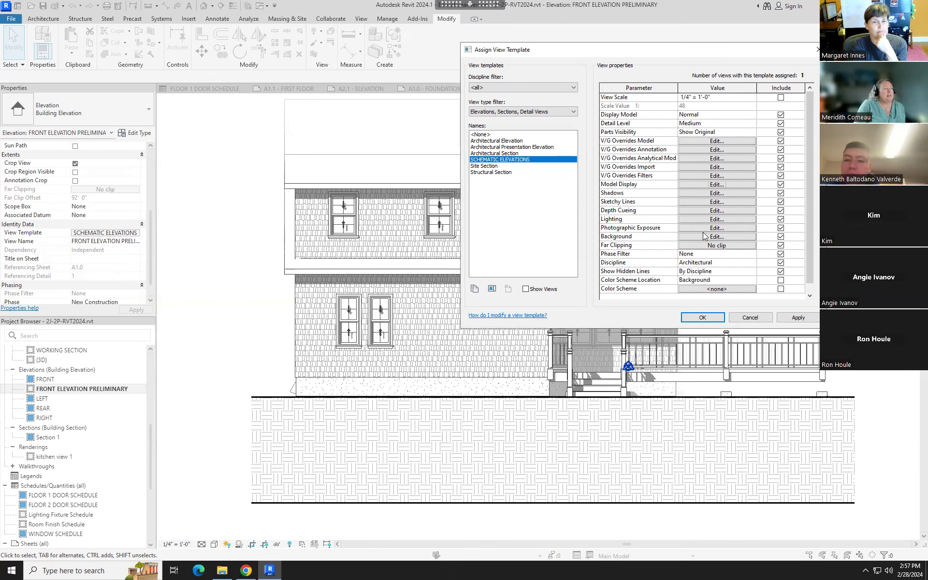
# Try a Gradient background in the template and apply it to the elevation
pyautogui.click(719, 236)
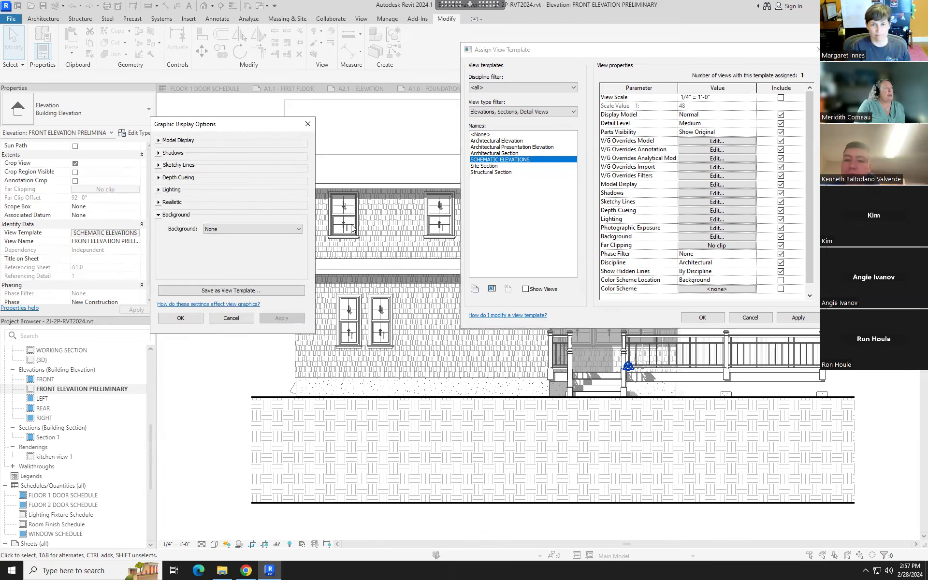
pyautogui.click(299, 229)
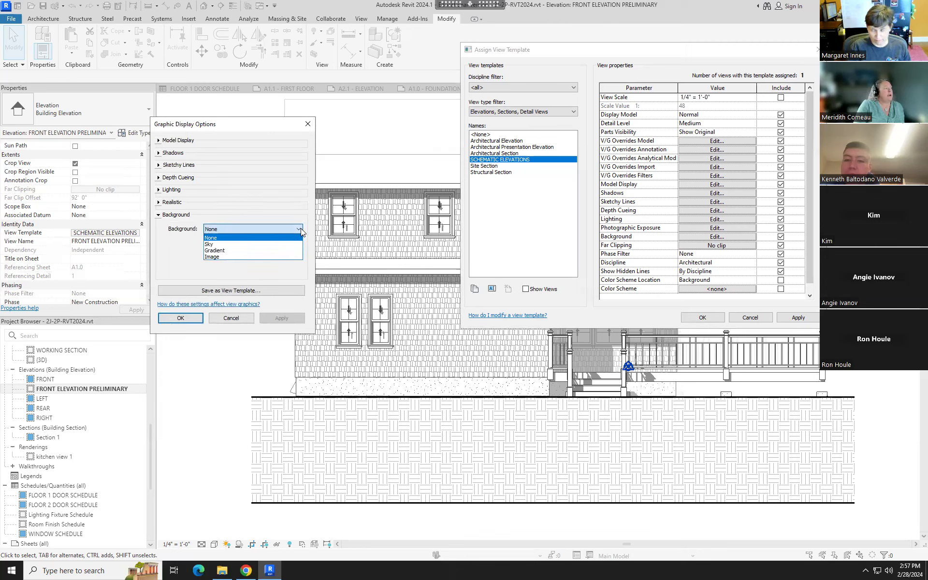
pyautogui.click(229, 251)
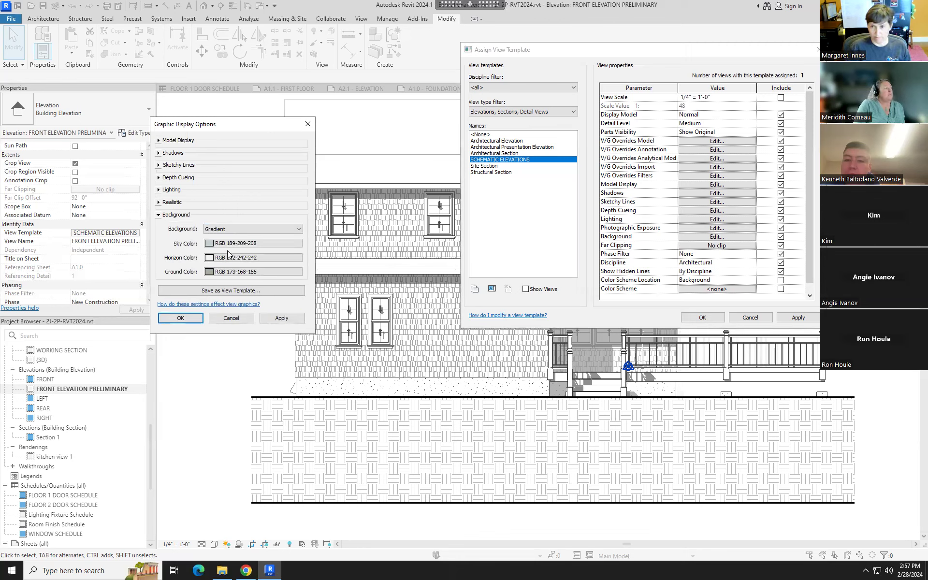
pyautogui.click(281, 317)
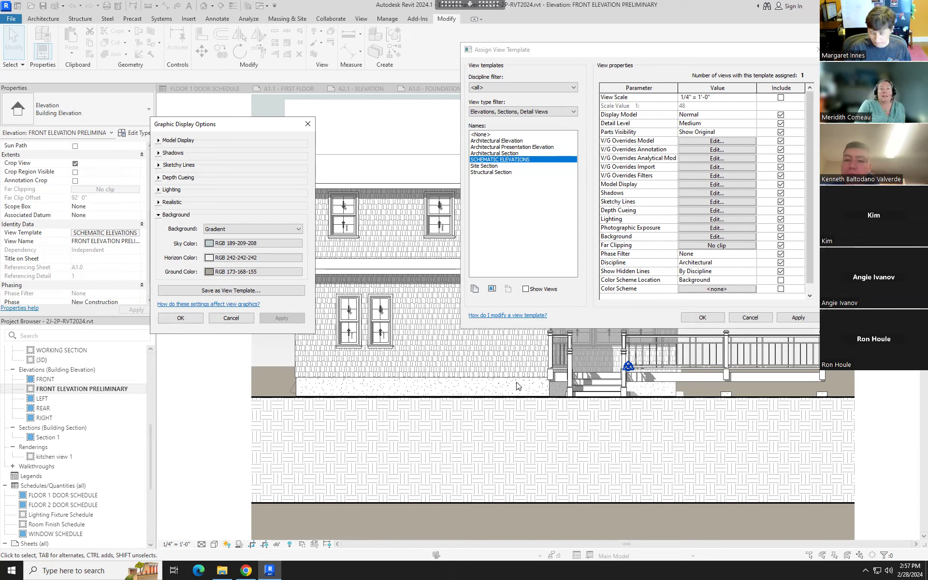
# Switch the template's background to Sky and apply it to the elevation
pyautogui.click(292, 231)
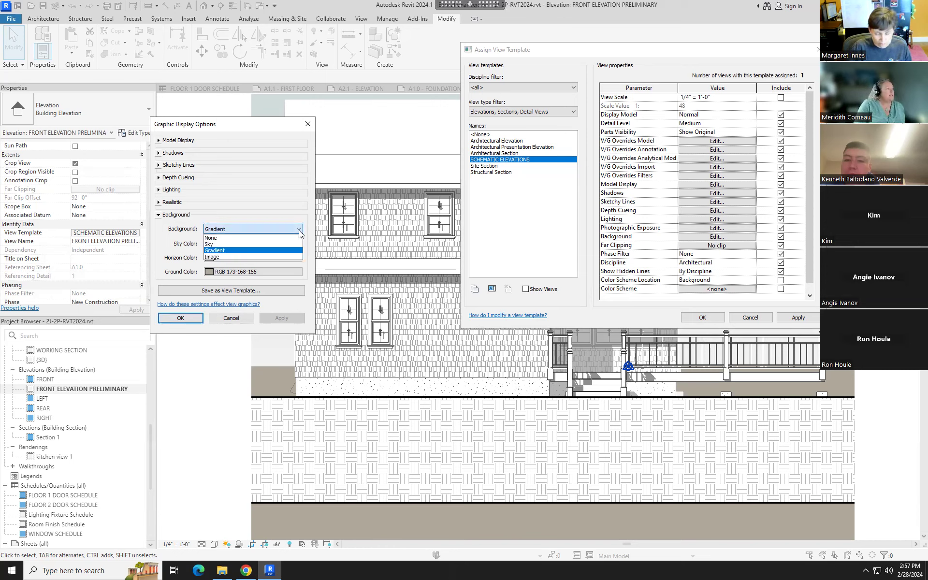
pyautogui.click(261, 245)
pyautogui.click(282, 317)
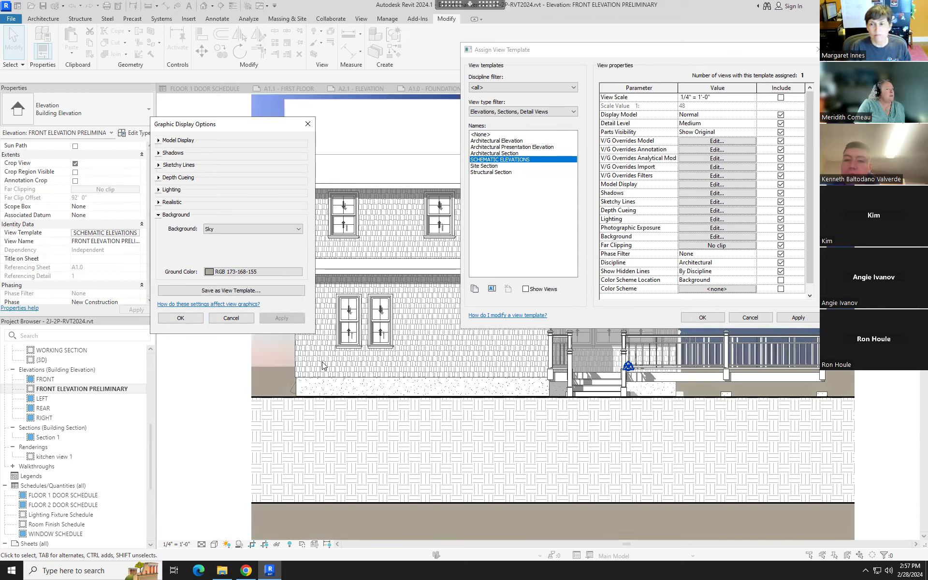
# Try the Image option for the template's background, and switch the background selection to Gradient
pyautogui.click(293, 232)
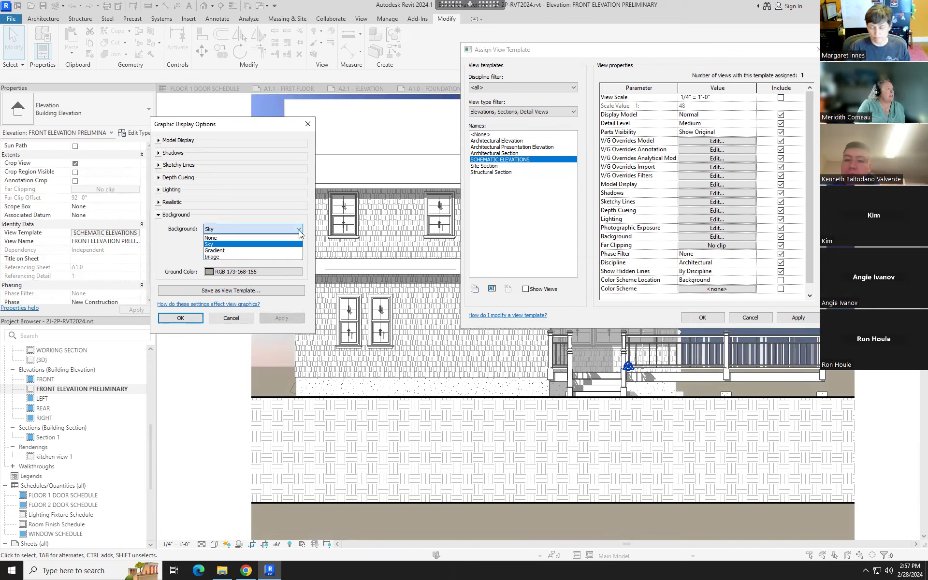
pyautogui.click(229, 258)
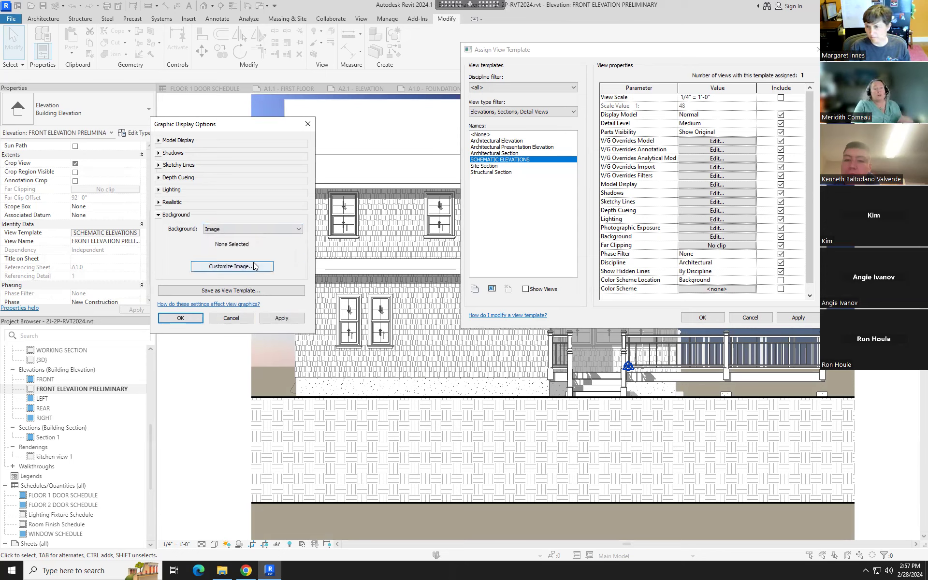
pyautogui.click(296, 229)
pyautogui.click(225, 250)
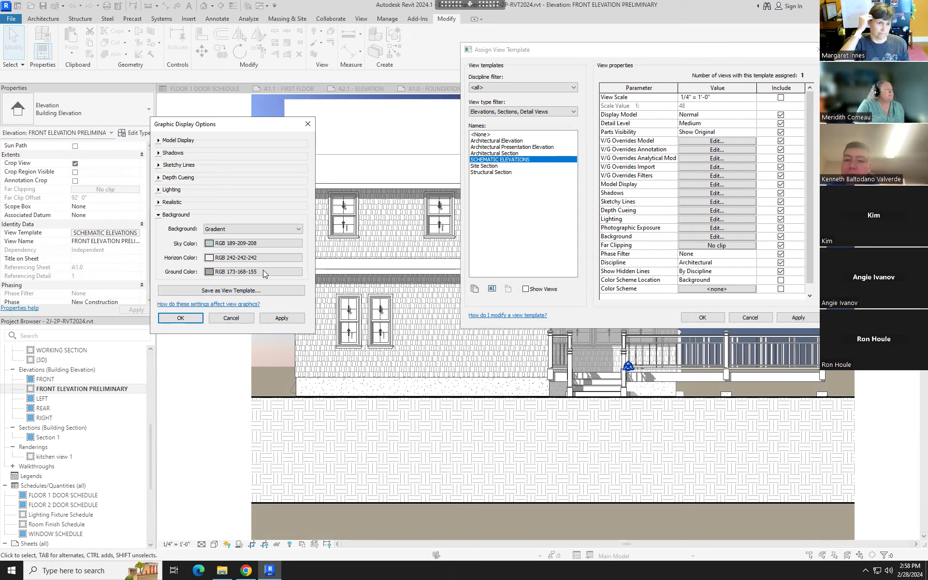
# Reset the template's background to None and apply the template to the front elevation
pyautogui.click(244, 229)
pyautogui.click(216, 239)
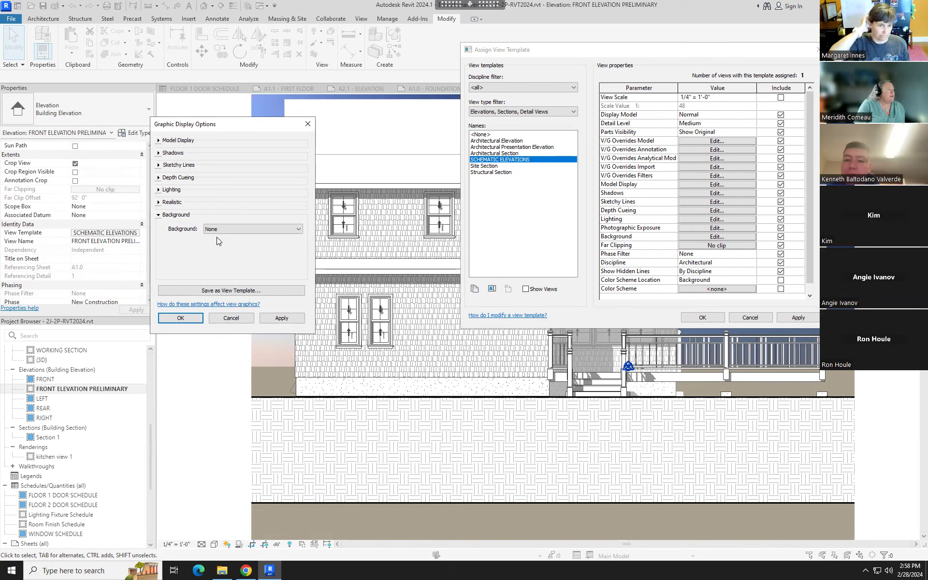
pyautogui.click(184, 318)
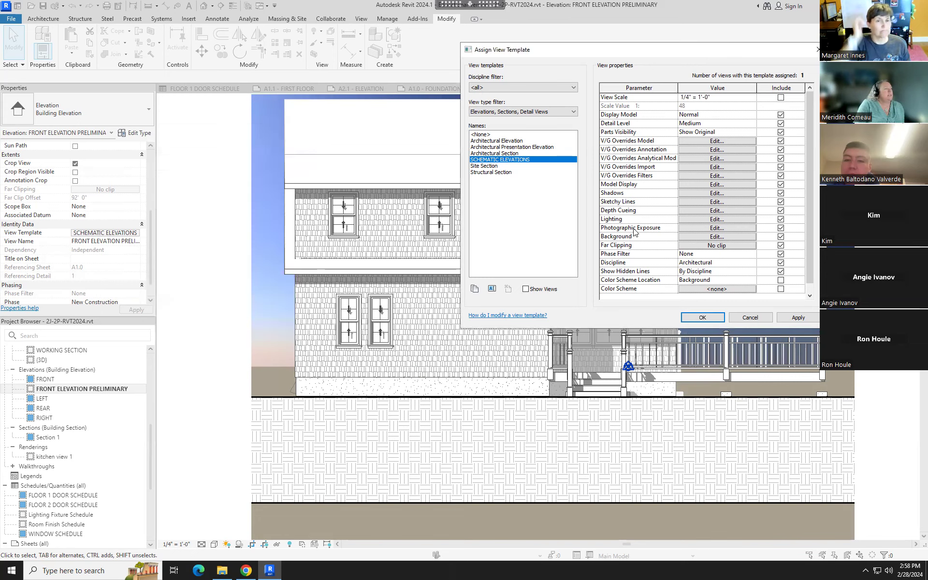
pyautogui.click(718, 236)
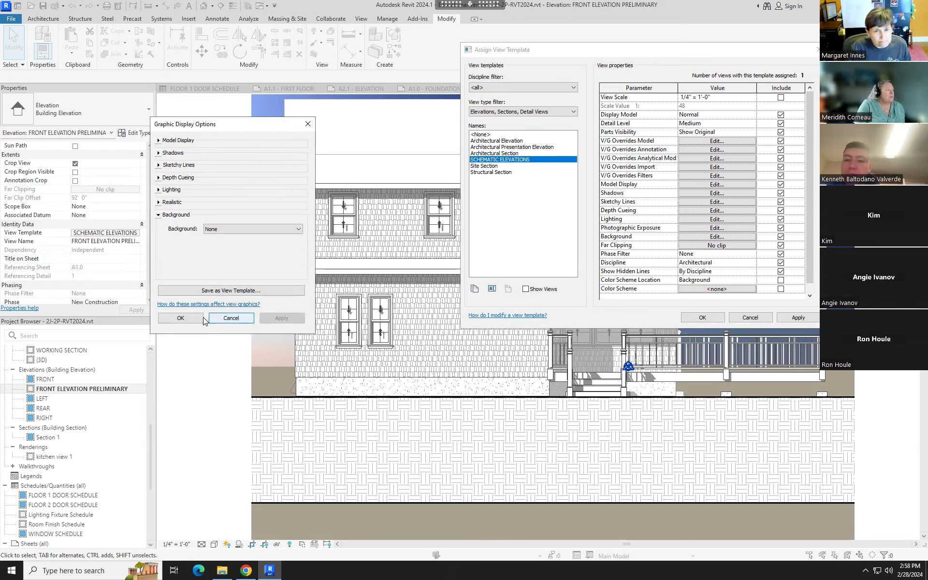
pyautogui.click(230, 318)
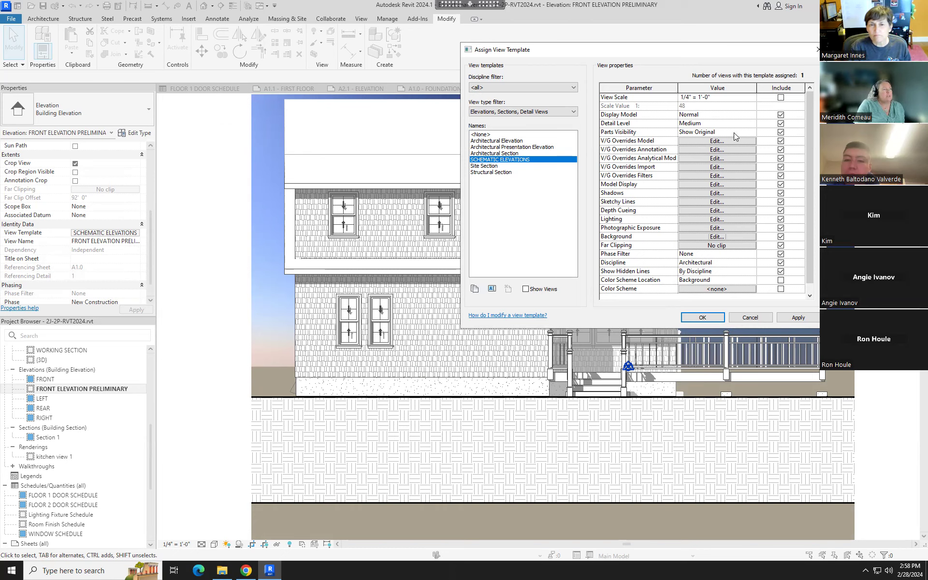
pyautogui.click(797, 322)
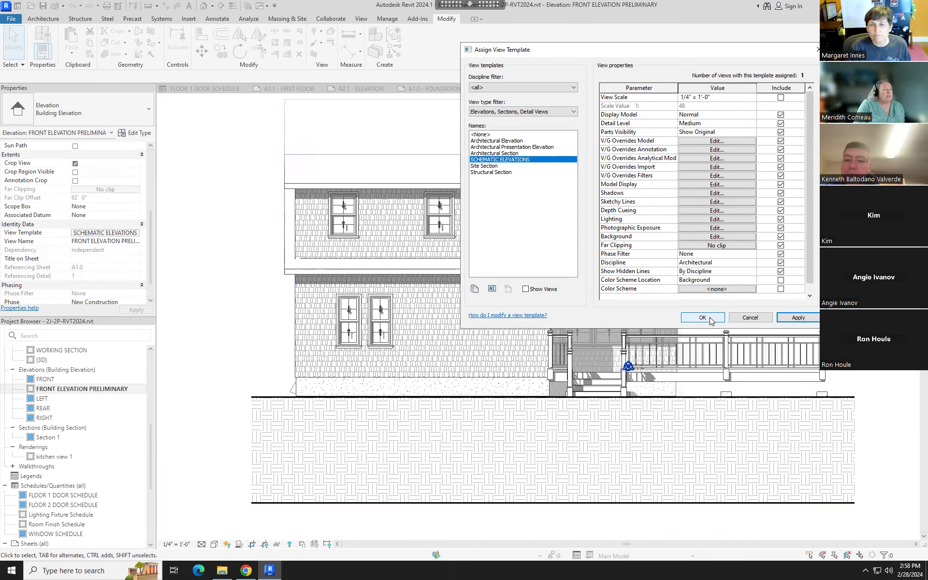
pyautogui.click(709, 317)
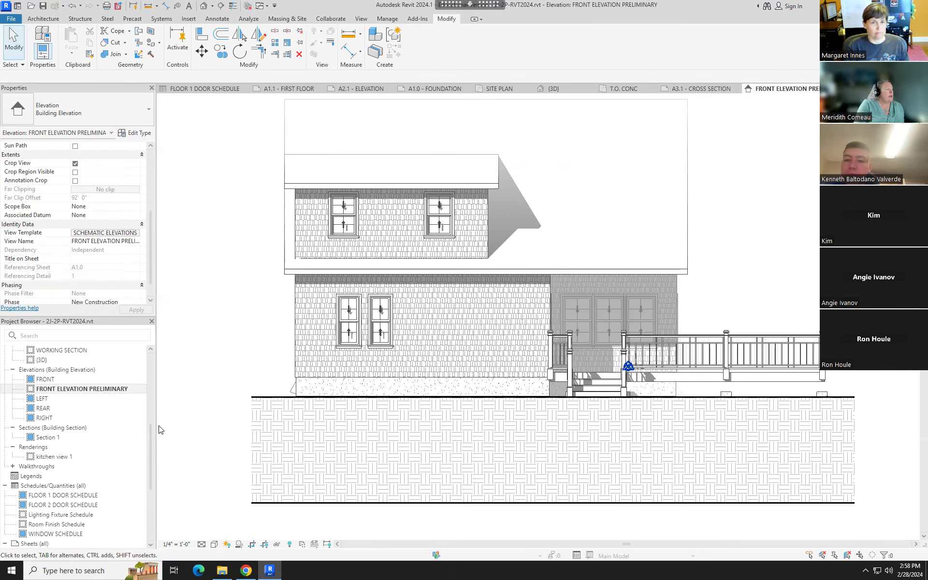
# Open the sheet A2.1 - ELEVATION
pyautogui.moveTo(150, 438); pyautogui.dragTo(158, 528)
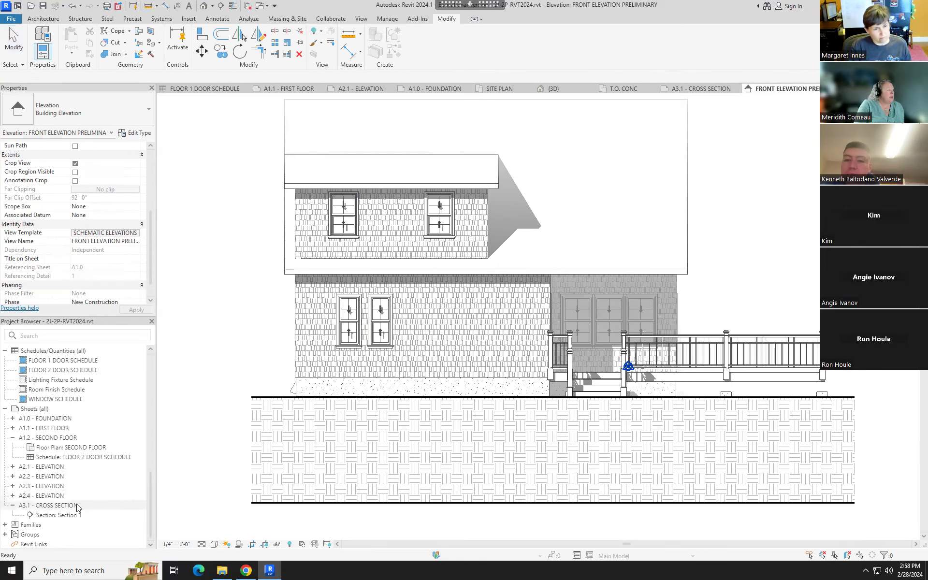
pyautogui.doubleClick(56, 467)
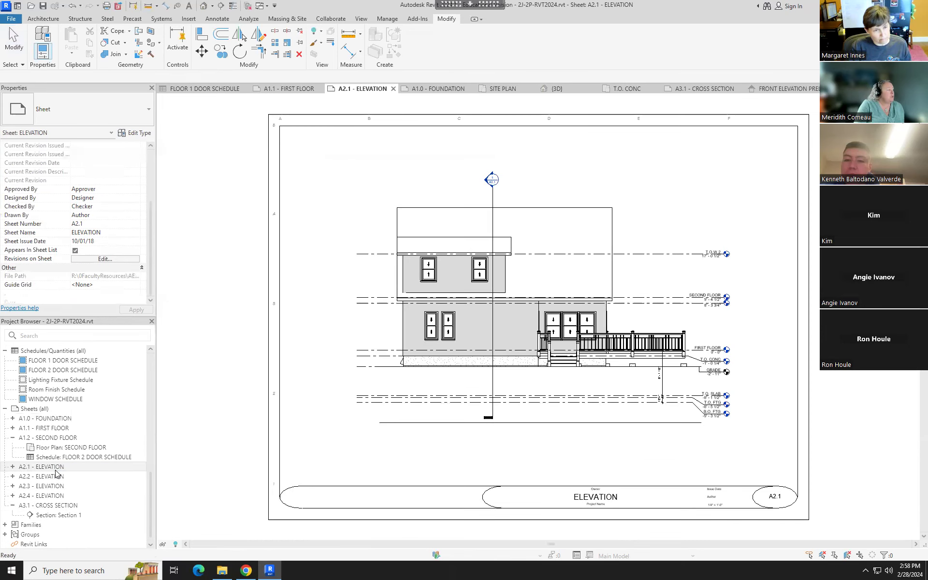
# Activate the front elevation's viewport on sheet A2.1 and assign it the SCHEMATIC ELEVATIONS view template
pyautogui.doubleClick(657, 207)
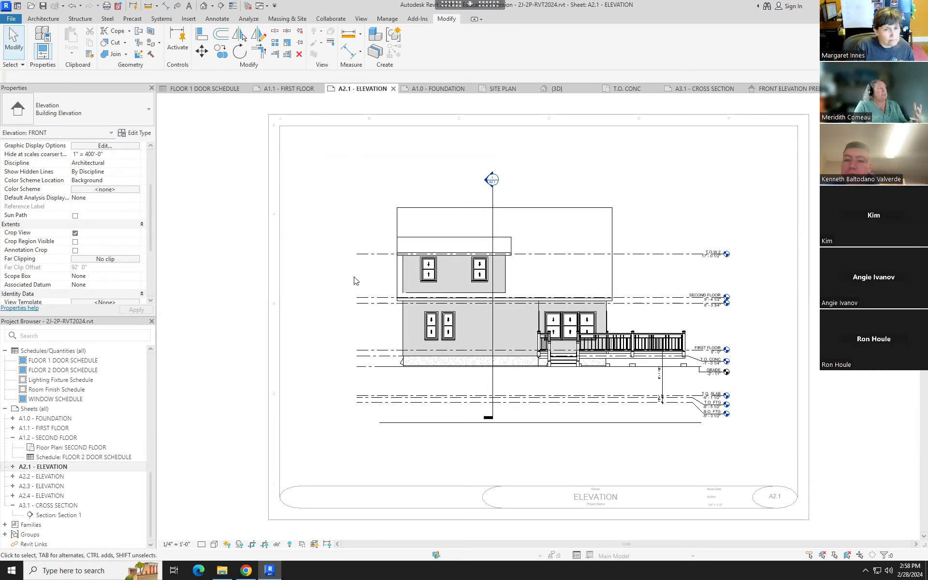
pyautogui.moveTo(150, 205); pyautogui.dragTo(151, 235)
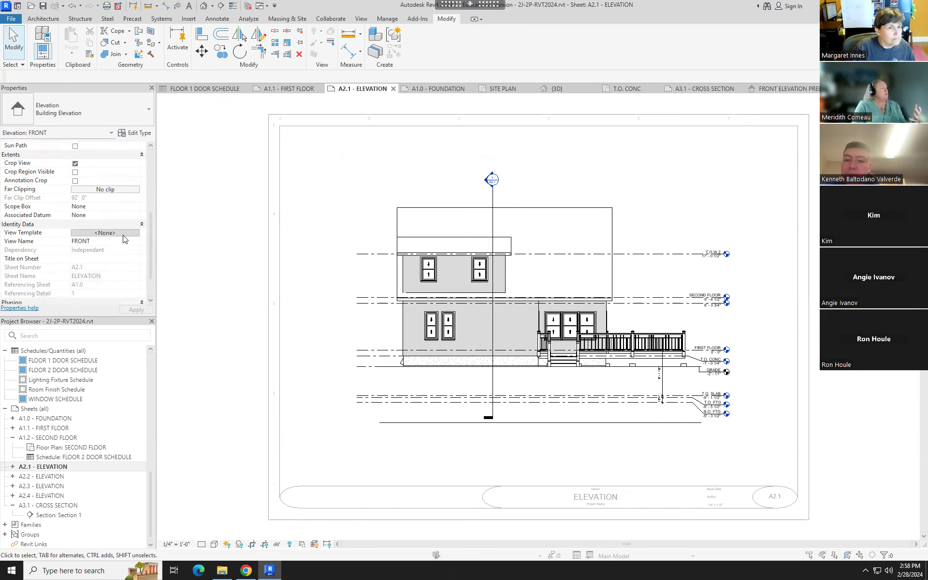
pyautogui.click(105, 233)
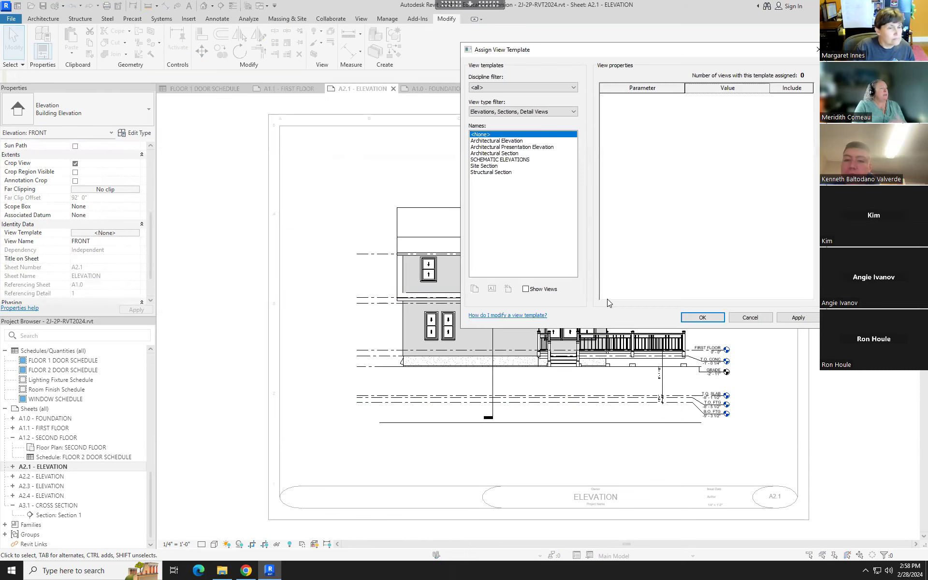
pyautogui.click(516, 161)
pyautogui.click(702, 317)
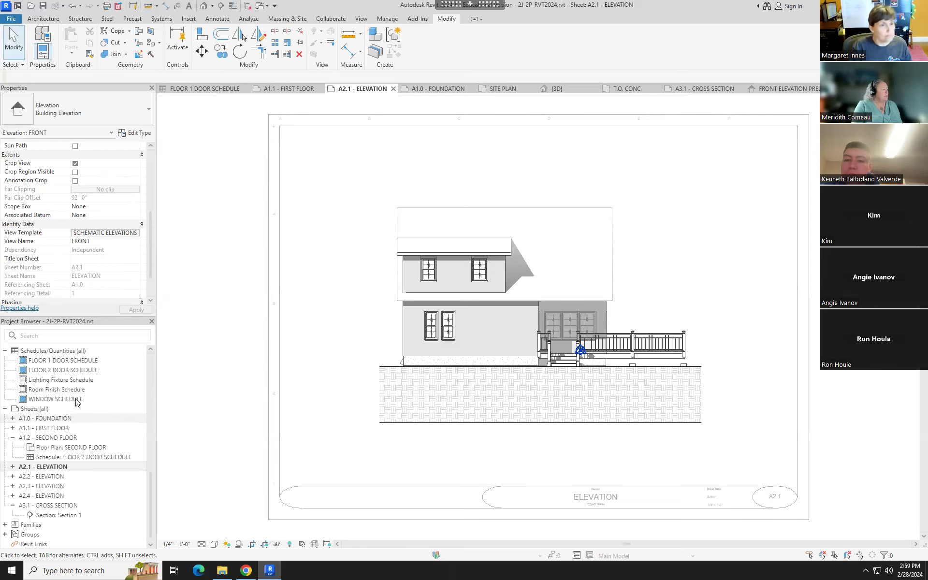
# Assign the SCHEMATIC ELEVATIONS view template to the FRONT, LEFT, REAR and RIGHT elevations together
pyautogui.scroll(5, 76, 403)
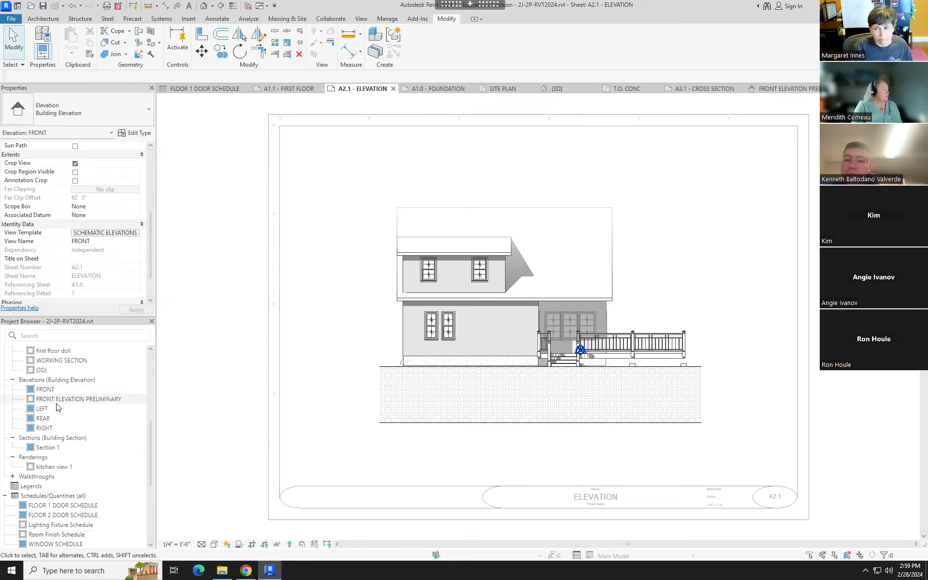
pyautogui.click(46, 389)
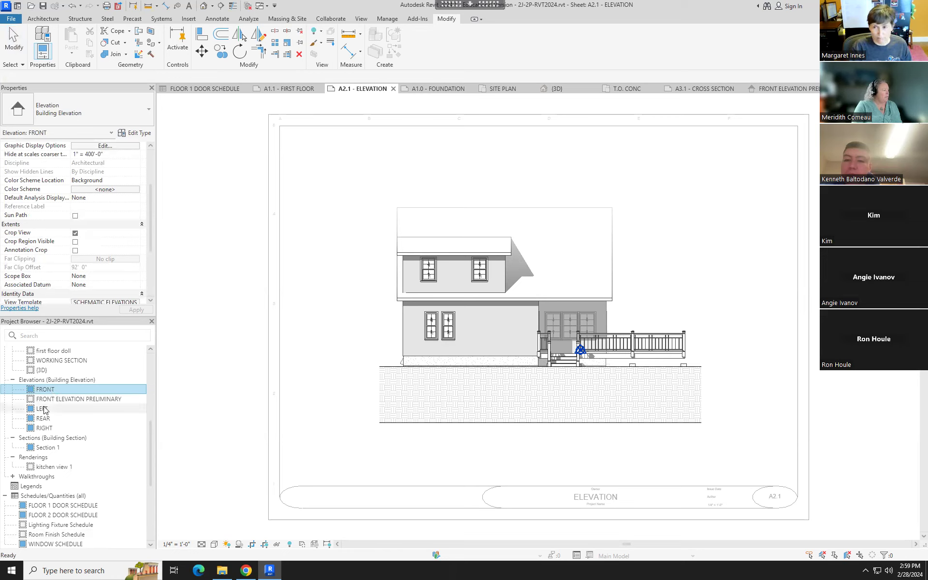
pyautogui.keyDown('ctrl'); pyautogui.click(43, 408); pyautogui.keyUp('ctrl')
pyautogui.keyDown('ctrl'); pyautogui.click(43, 419); pyautogui.keyUp('ctrl')
pyautogui.keyDown('ctrl'); pyautogui.click(43, 428); pyautogui.keyUp('ctrl')
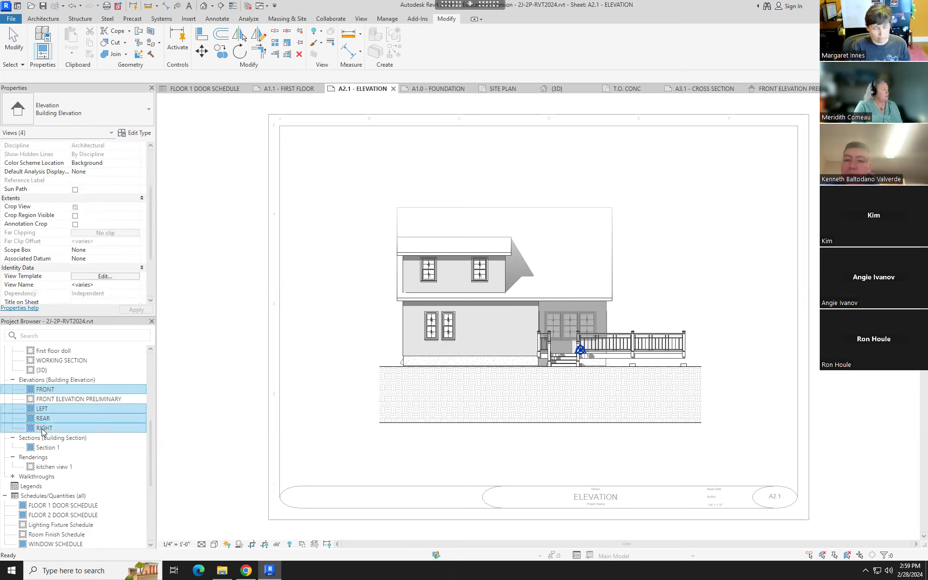
pyautogui.click(105, 277)
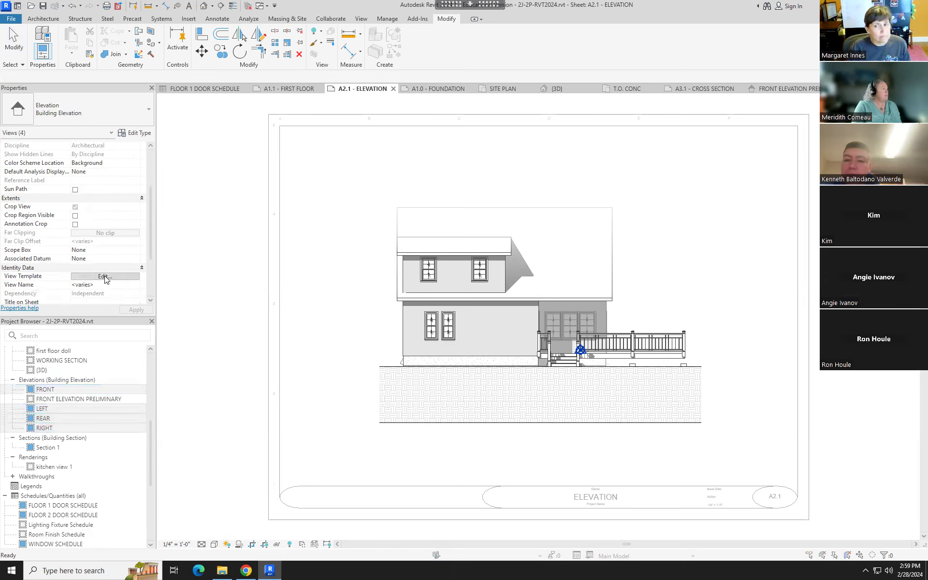
pyautogui.click(515, 154)
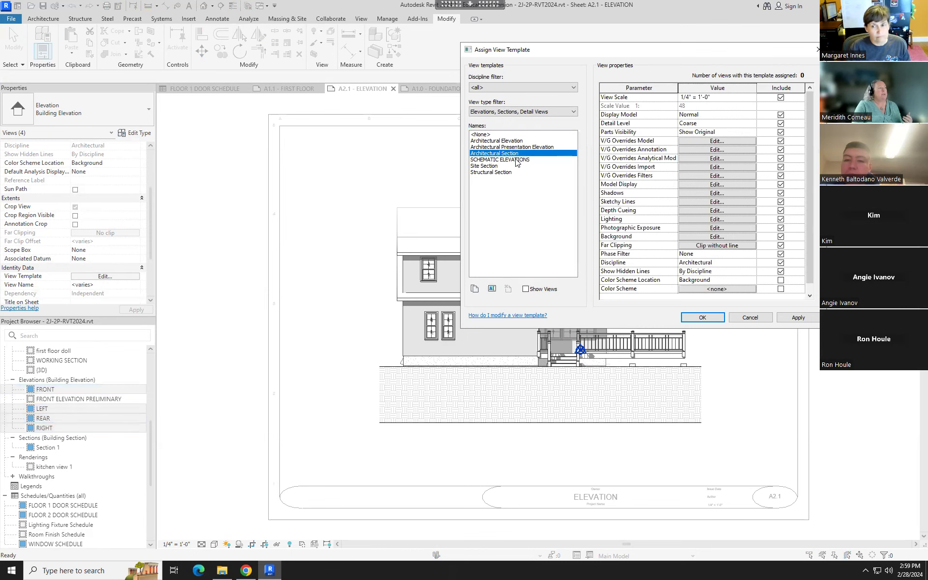
pyautogui.click(515, 160)
pyautogui.click(702, 317)
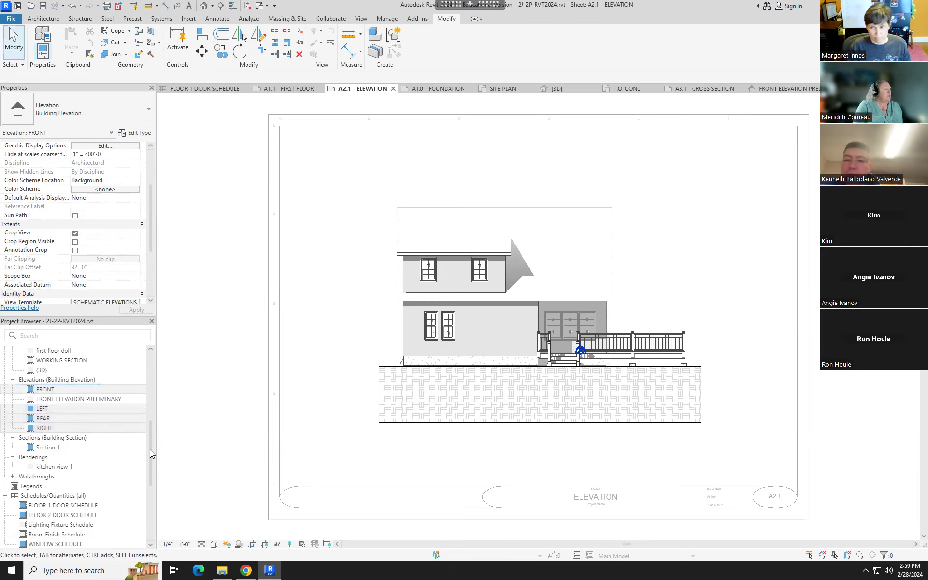
# Open the elevation sheets A2.2, A2.3 and A2.4 one after another to review the applied template
pyautogui.scroll(-3, 140, 493)
pyautogui.scroll(-3, 141, 493)
pyautogui.doubleClick(59, 476)
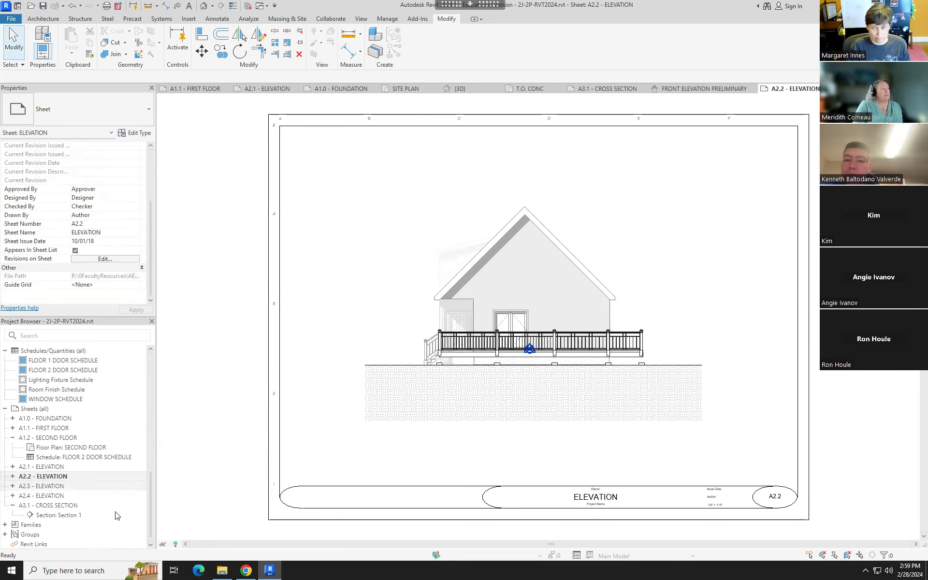
pyautogui.doubleClick(57, 486)
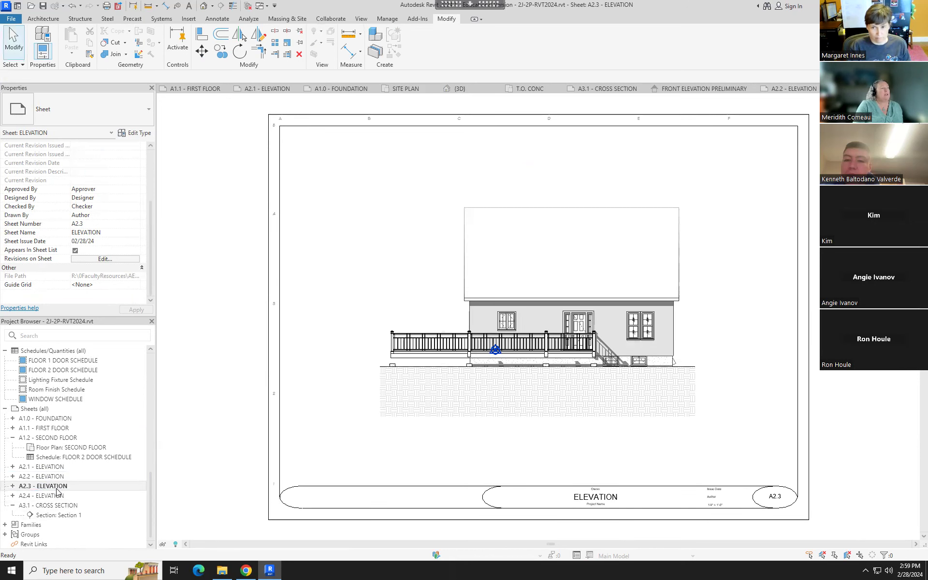
pyautogui.doubleClick(57, 496)
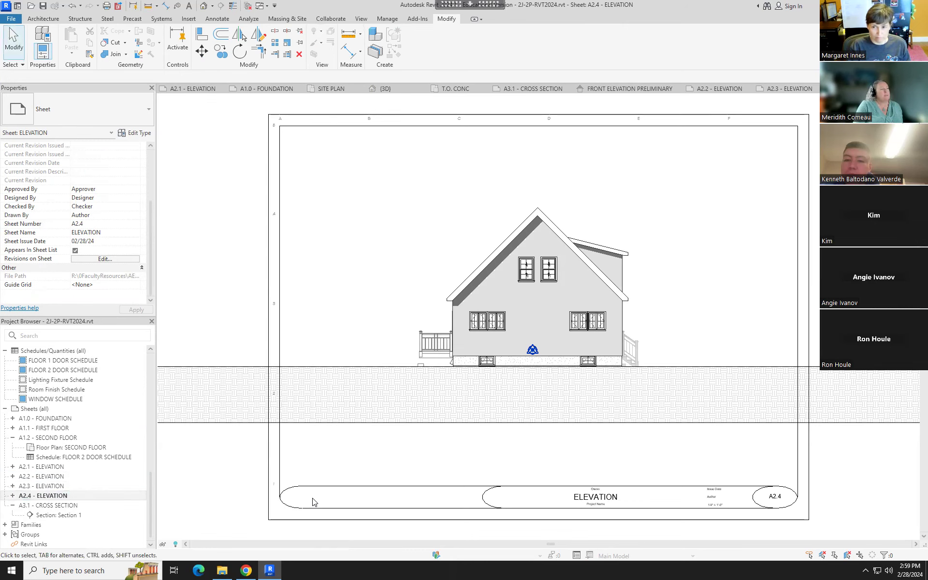
# Activate the LEFT elevation's viewport on sheet A2.4, turn on view cropping and show the crop region
pyautogui.scroll(-3, 408, 315)
pyautogui.click(406, 308)
pyautogui.doubleClick(406, 308)
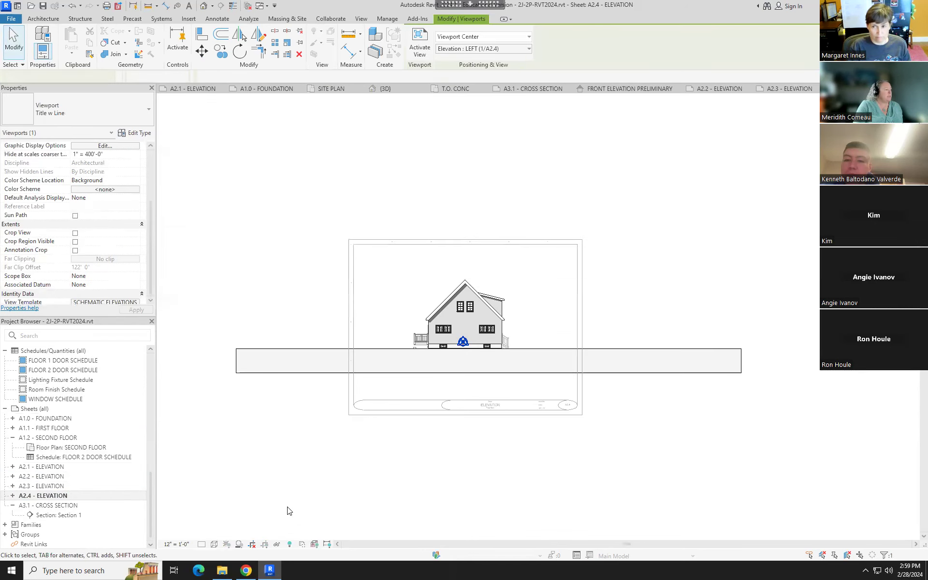
pyautogui.click(253, 545)
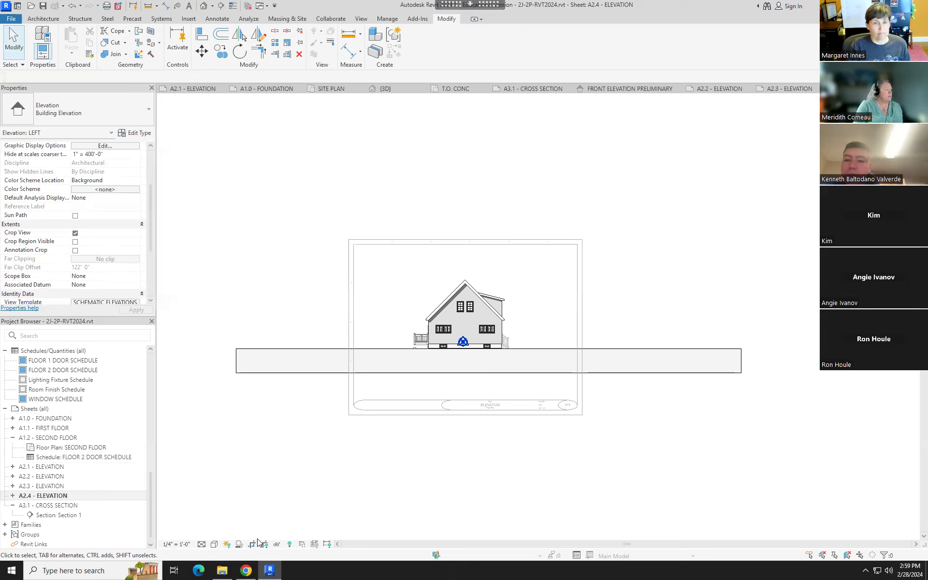
pyautogui.click(265, 545)
# Pull both sides of the LEFT elevation's crop region inside the sheet border, hide the crop region and deactivate the viewport
pyautogui.click(187, 322)
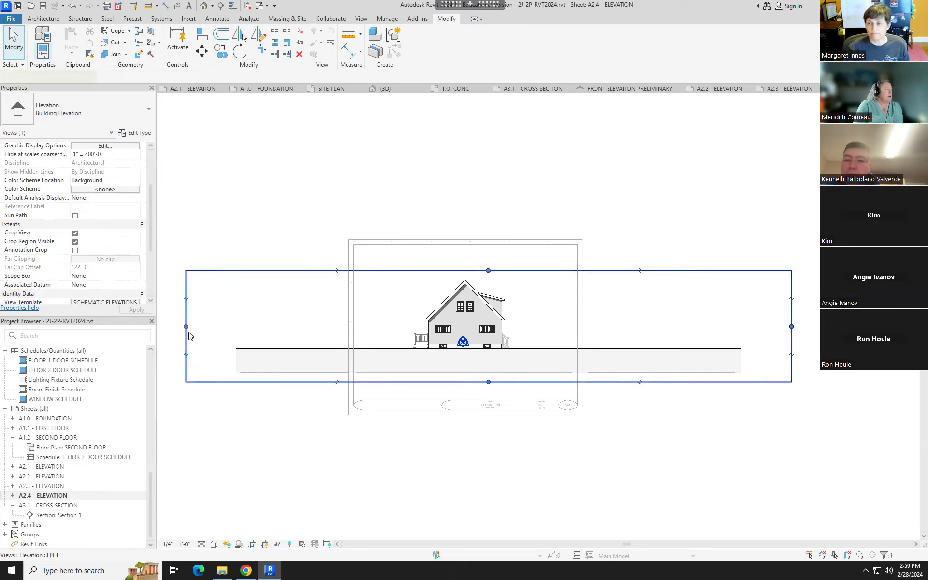
pyautogui.moveTo(262, 326); pyautogui.dragTo(372, 334)
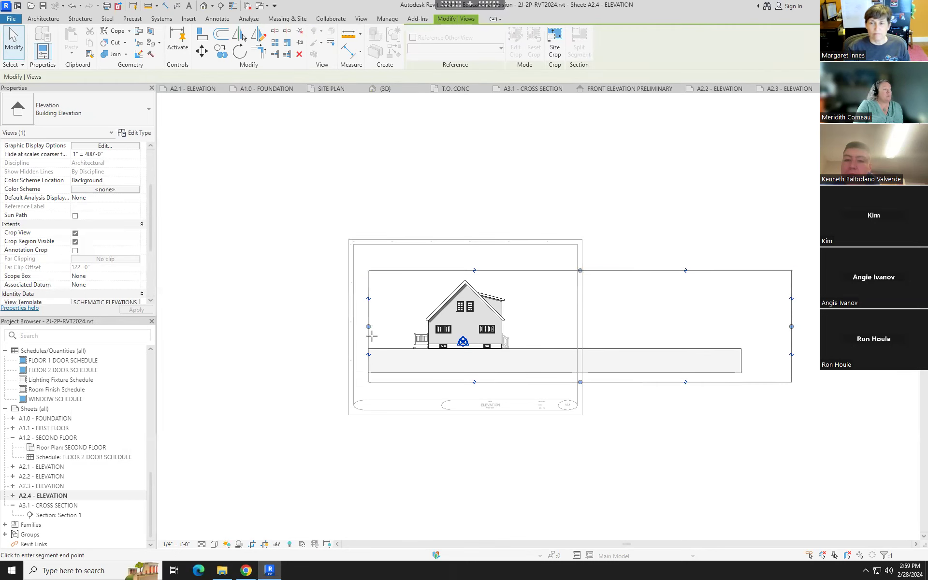
pyautogui.moveTo(792, 327); pyautogui.dragTo(534, 332)
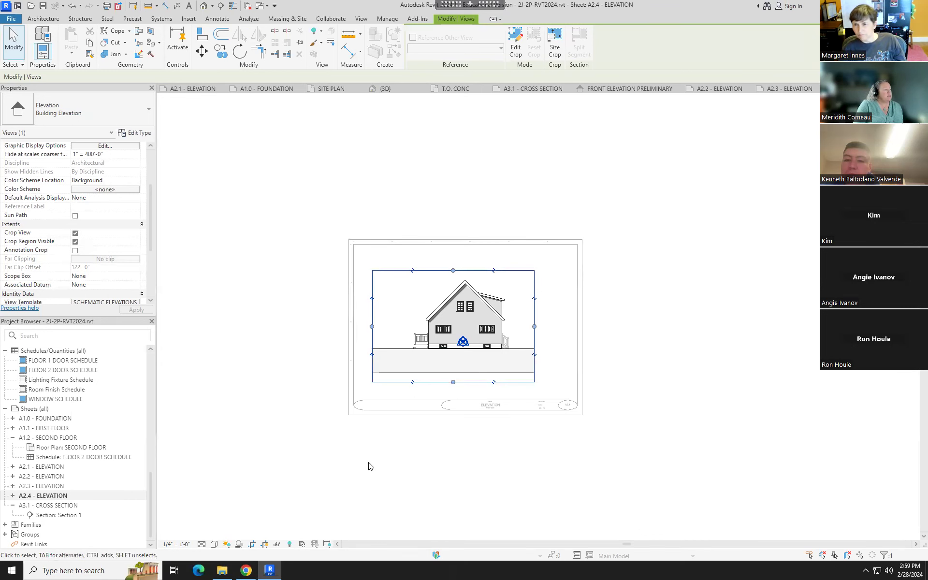
pyautogui.click(264, 544)
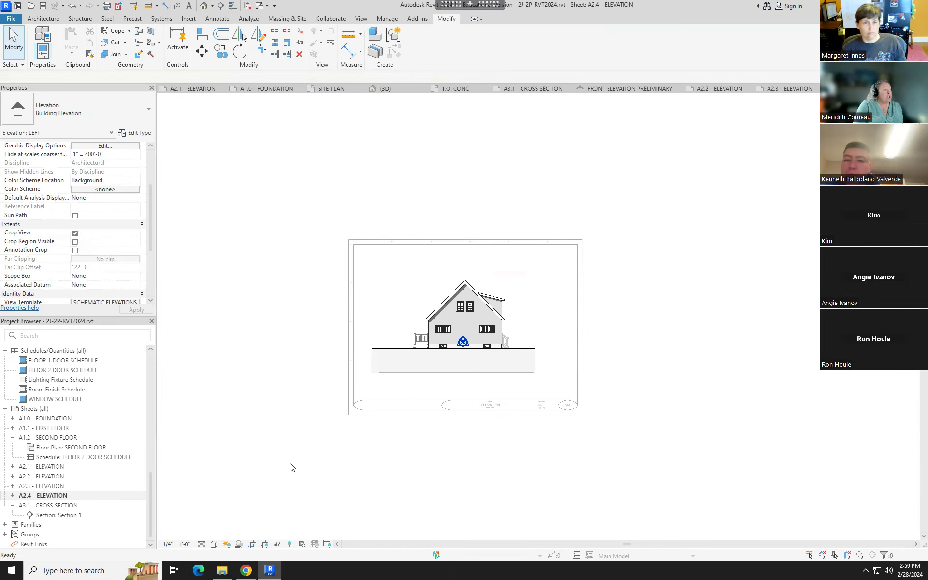
pyautogui.doubleClick(506, 377)
pyautogui.scroll(4, 506, 377)
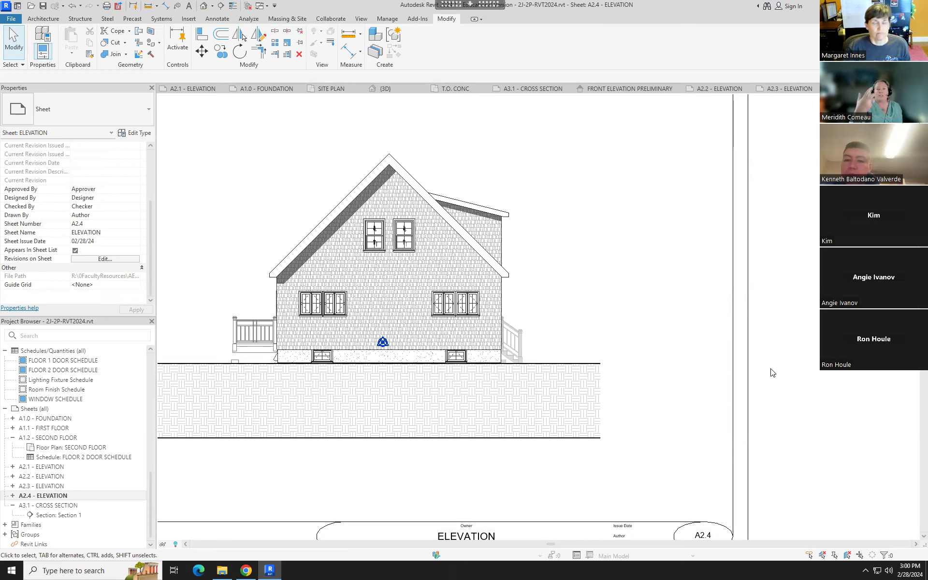
pyautogui.scroll(-2, 690, 373)
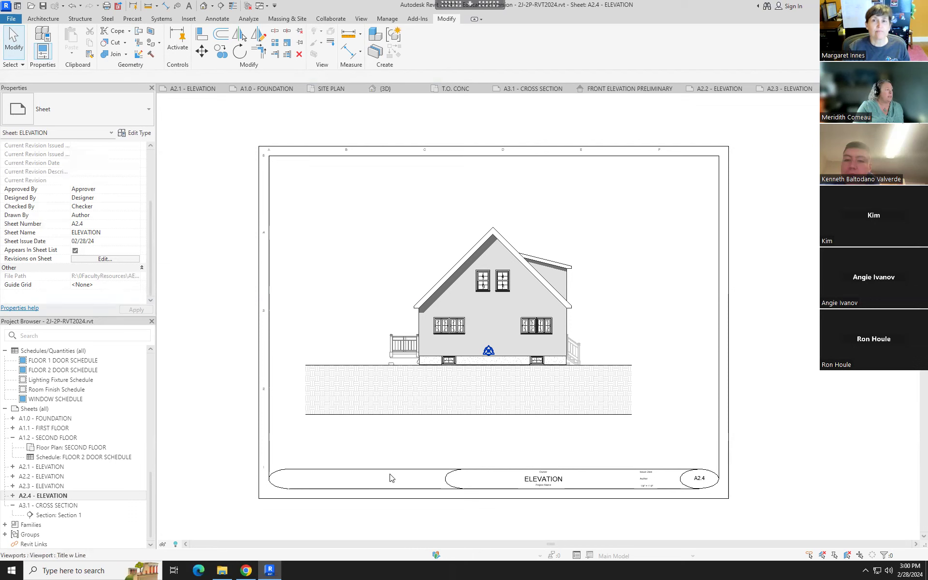
# Open the FIRST FLOOR floor plan
pyautogui.scroll(6, 128, 369)
pyautogui.scroll(5, 128, 369)
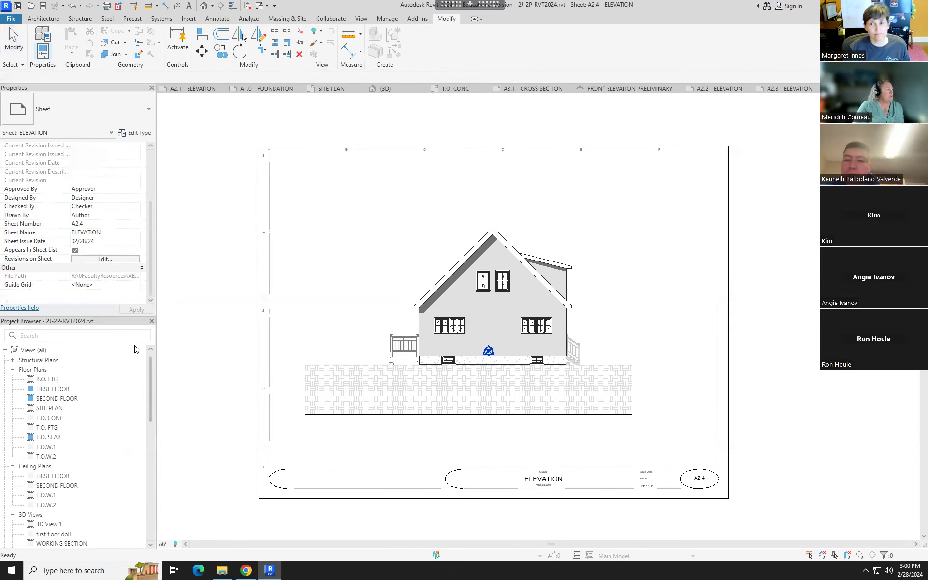
pyautogui.doubleClick(65, 389)
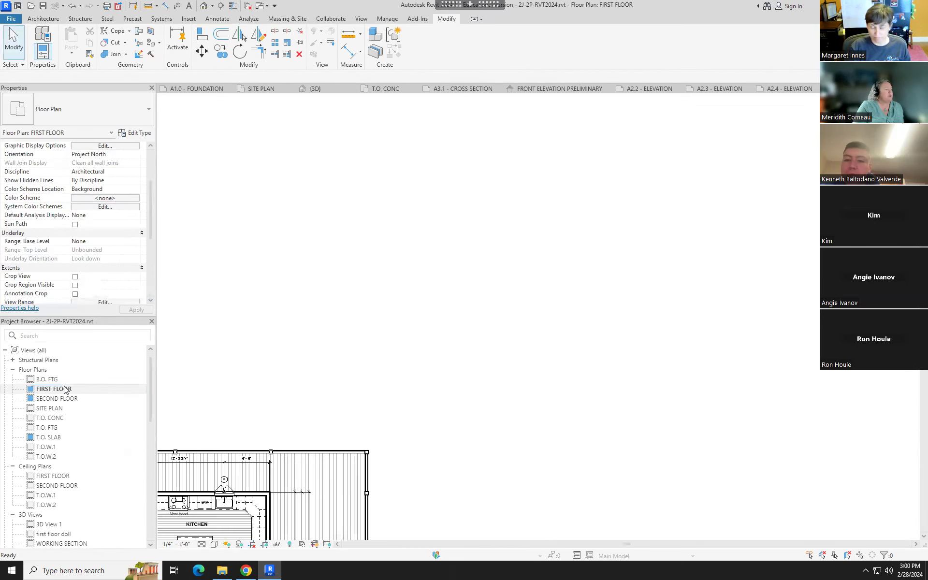
pyautogui.scroll(-3, 555, 272)
pyautogui.press('z')
pyautogui.press('f')
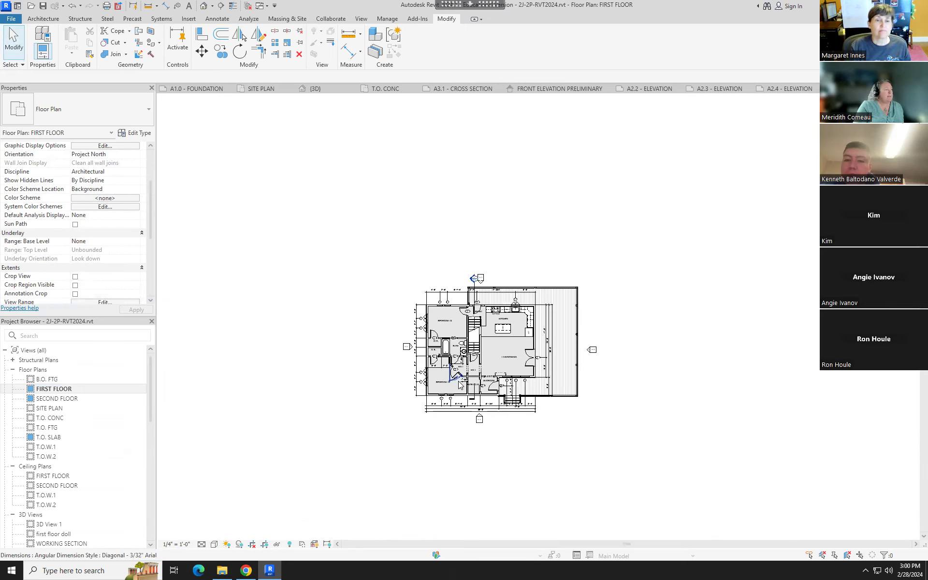
pyautogui.scroll(4, 459, 378)
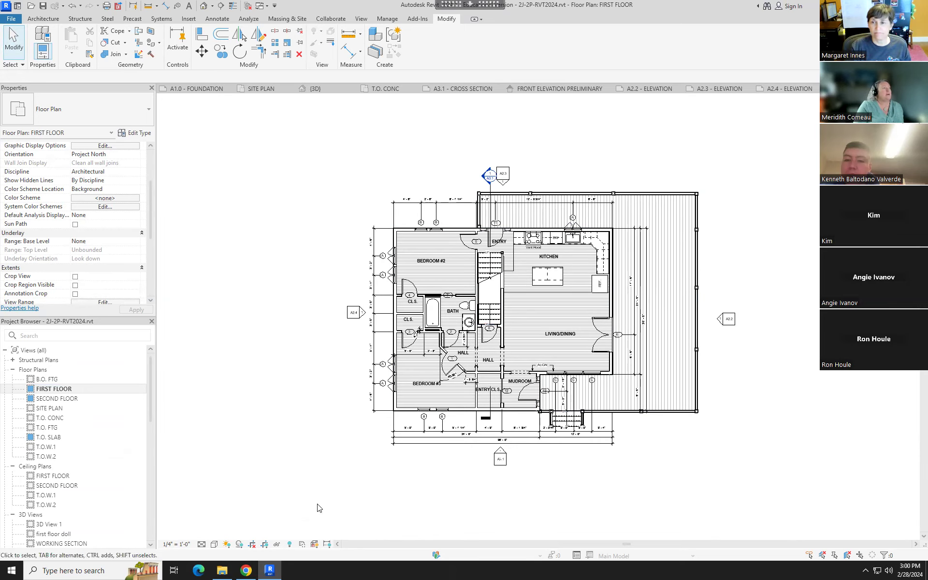
# Duplicate the FIRST FLOOR plan without detailing and rename the copy PRELIMINARY DESIGN FLOOR 1
pyautogui.rightClick(66, 393)
pyautogui.moveTo(140, 243)
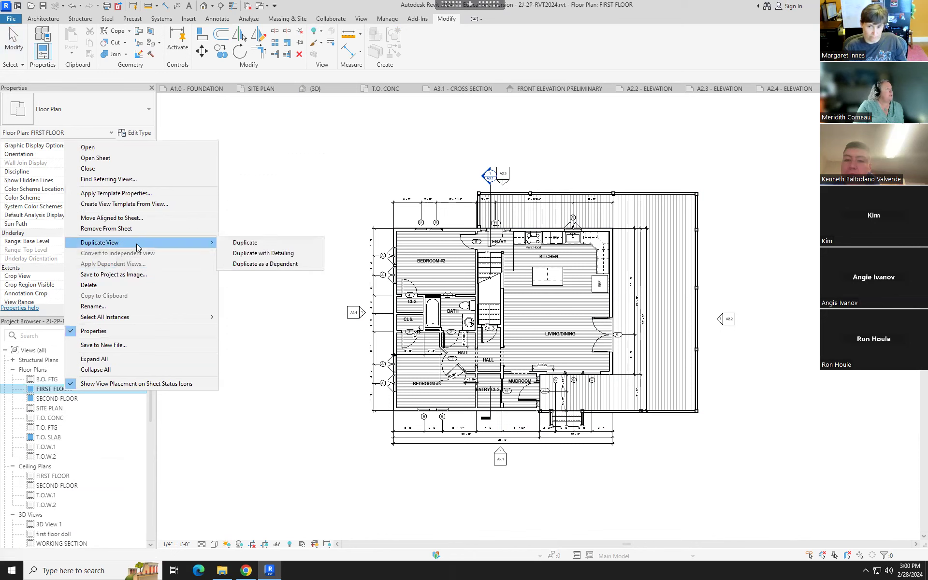
pyautogui.click(232, 243)
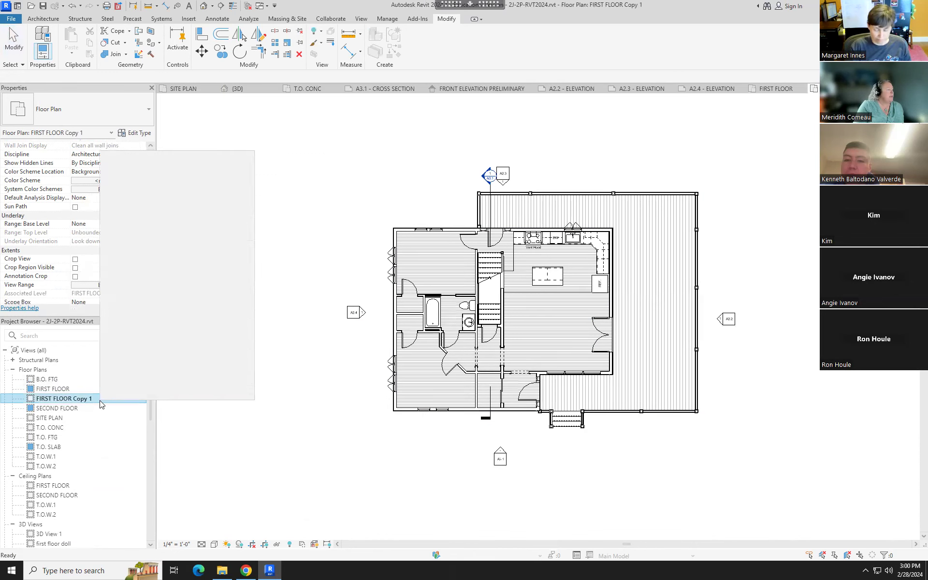
pyautogui.click(128, 316)
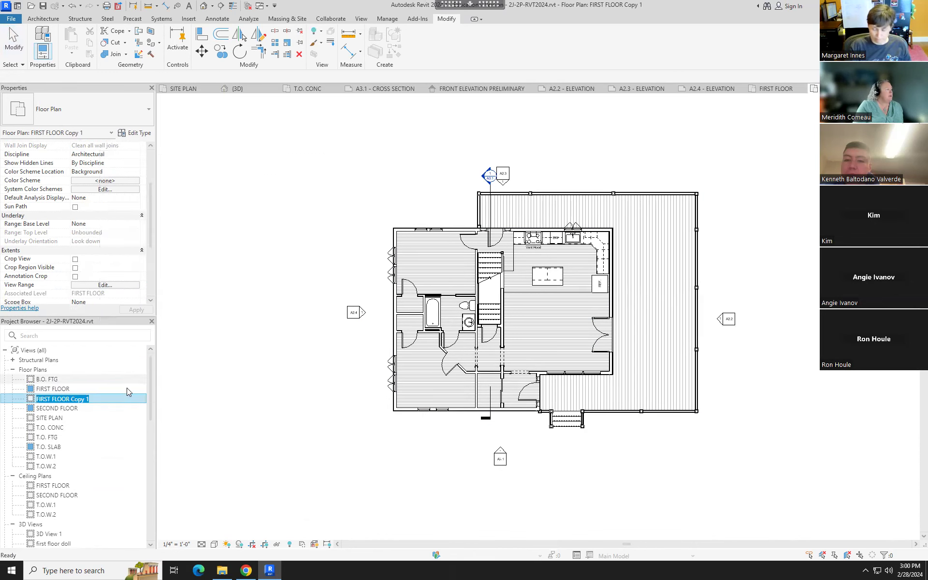
pyautogui.write('PRELIMINARY DESIGN')
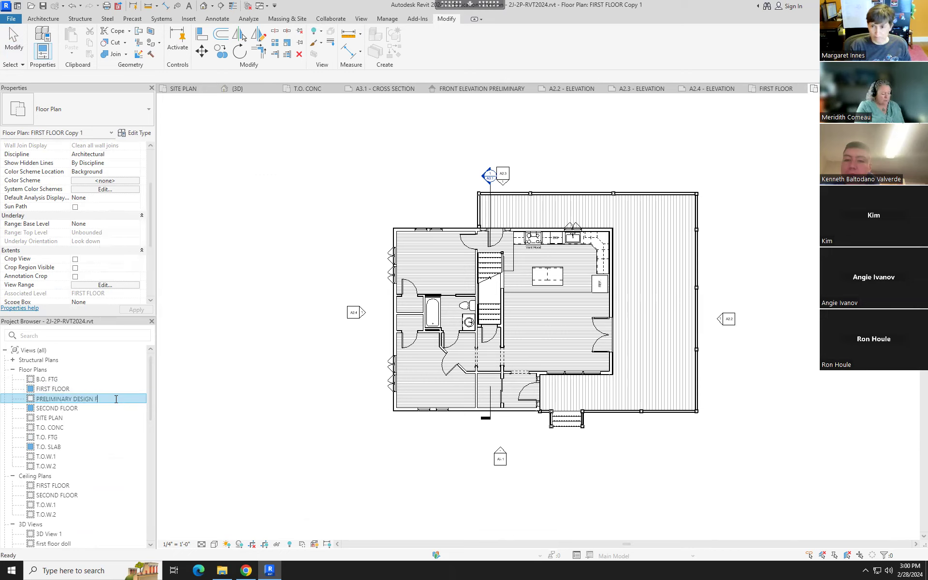
pyautogui.click(215, 391)
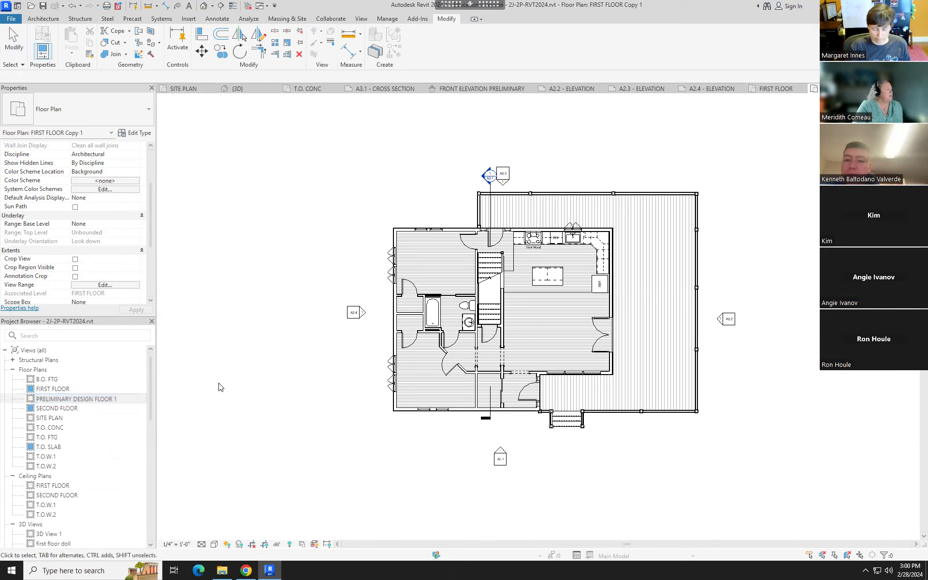
pyautogui.moveTo(153, 217); pyautogui.dragTo(148, 186)
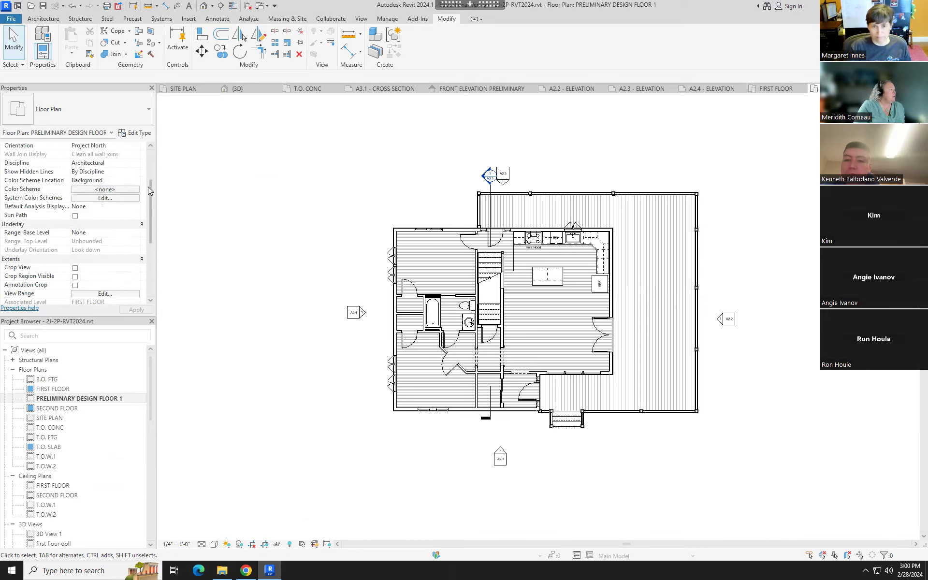
pyautogui.click(137, 234)
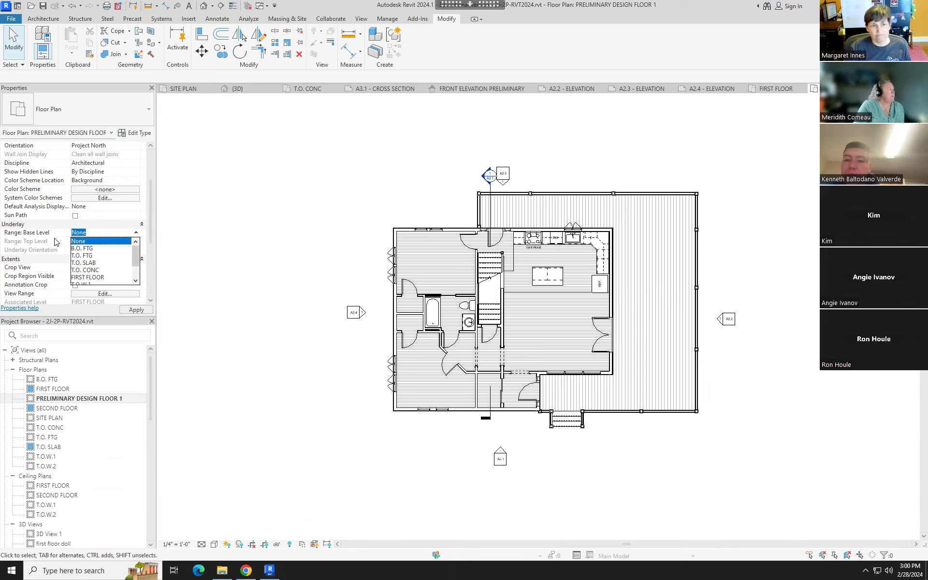
pyautogui.click(247, 219)
# From the PRELIMINARY DESIGN FLOOR 1 plan's view template setting, duplicate the Architectural Plan template as SCHEMATIC PLAN
pyautogui.scroll(-4, 136, 244)
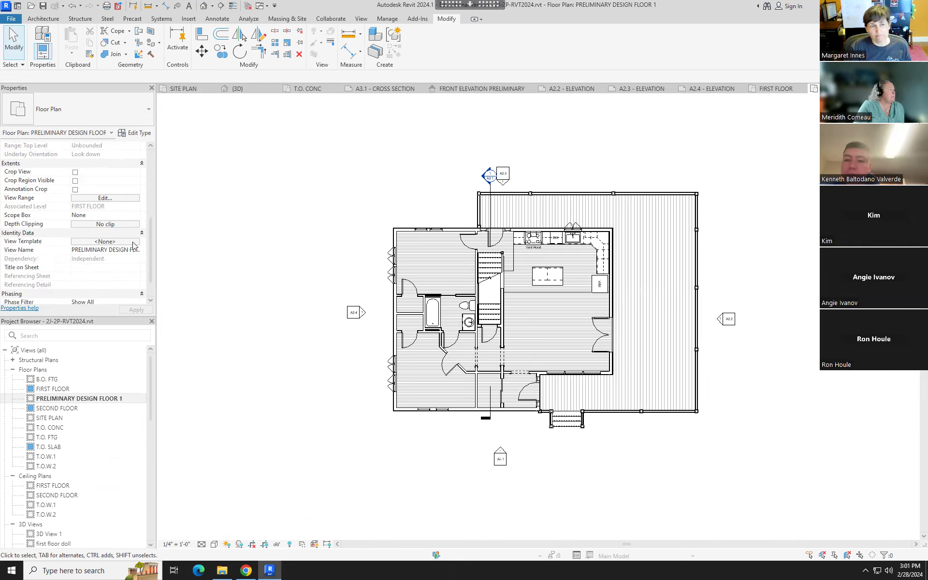
pyautogui.click(102, 241)
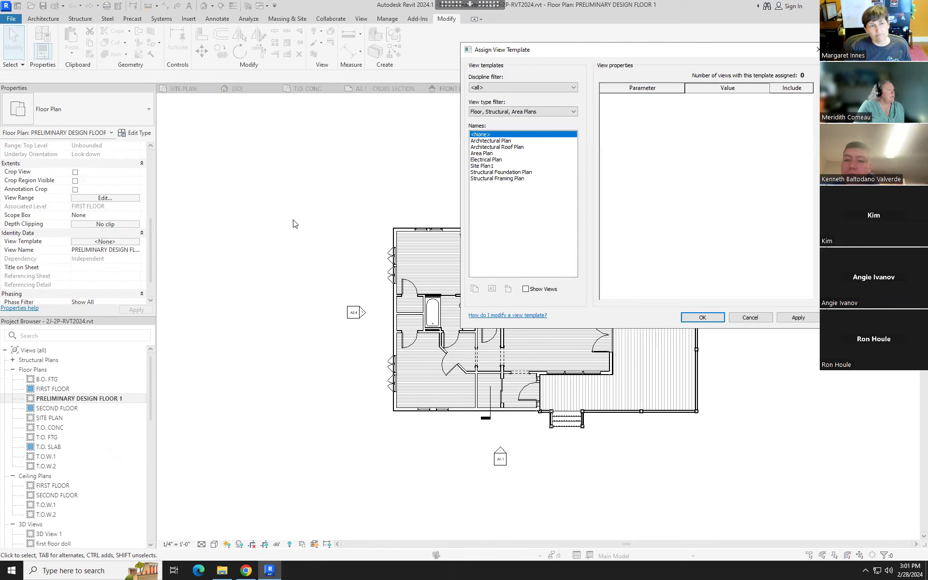
pyautogui.click(483, 153)
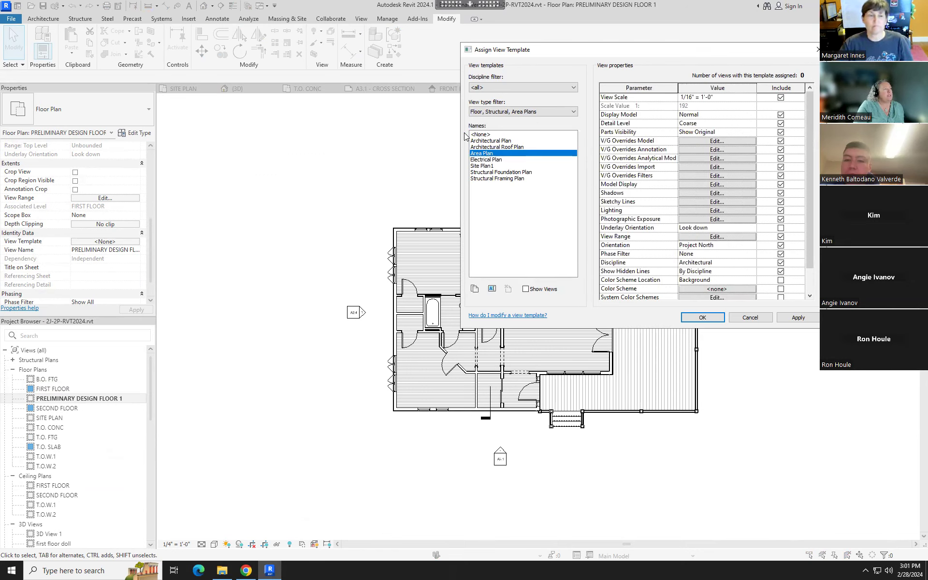
pyautogui.click(501, 141)
pyautogui.click(474, 289)
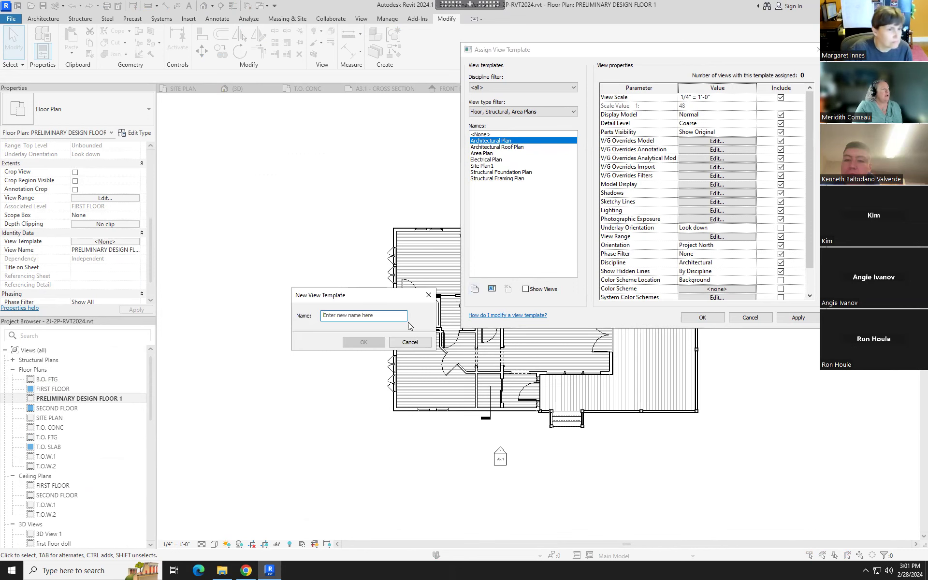
pyautogui.write('SCHEMATIC PLAN')
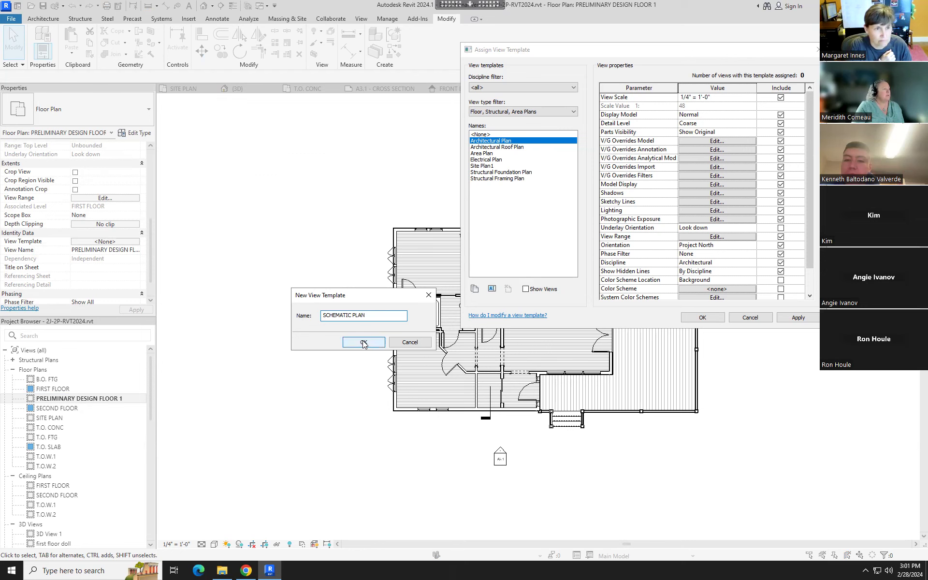
pyautogui.click(363, 342)
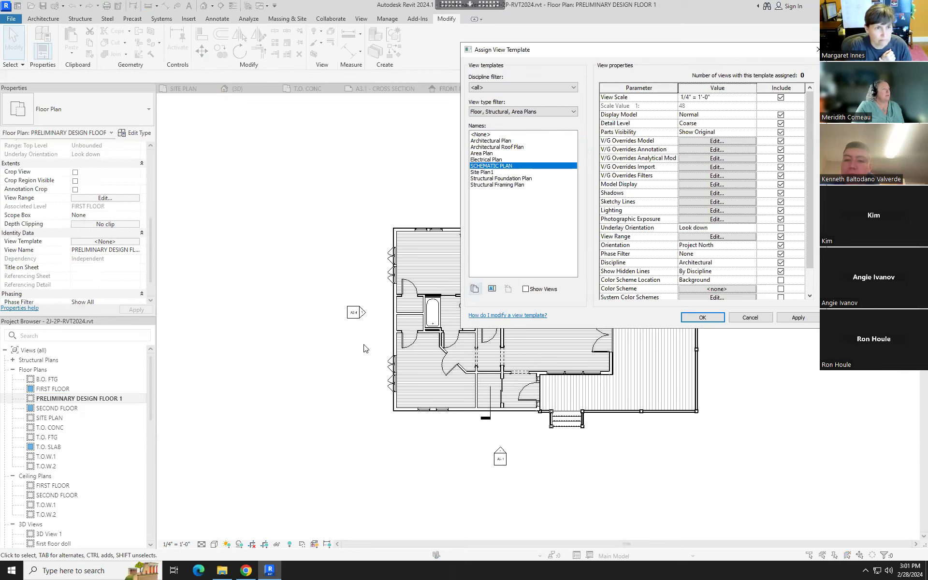
# Exclude View Scale from the SCHEMATIC PLAN template and set its Detail Level to Medium
pyautogui.click(779, 99)
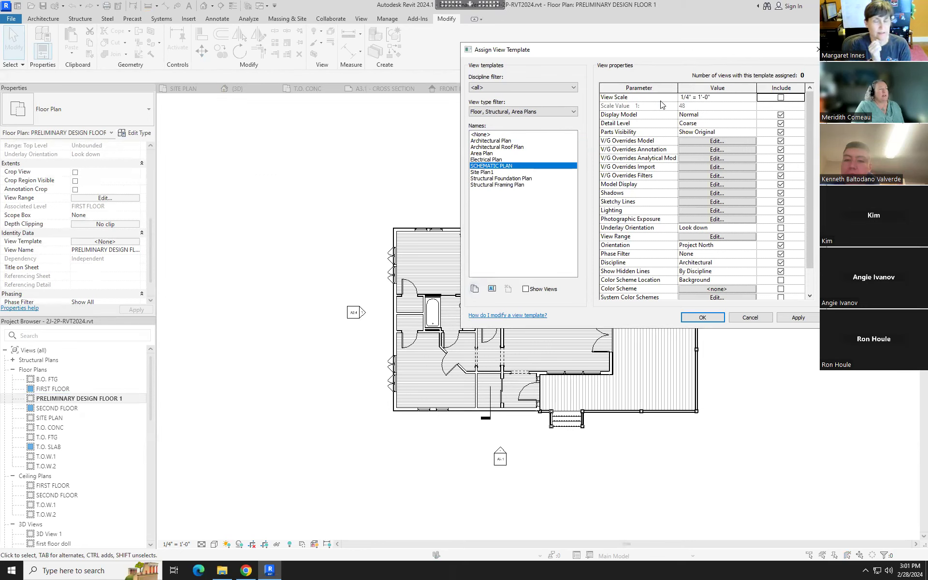
pyautogui.click(752, 123)
pyautogui.click(752, 123)
pyautogui.click(702, 141)
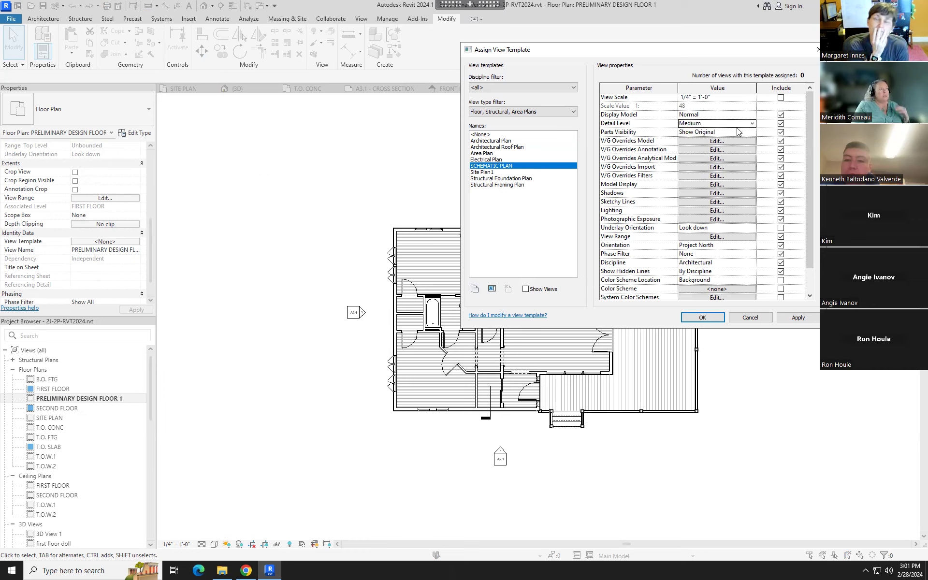
# Override the template's cut pattern for Walls with a solid fill background in RGB 128-128-128
pyautogui.click(711, 142)
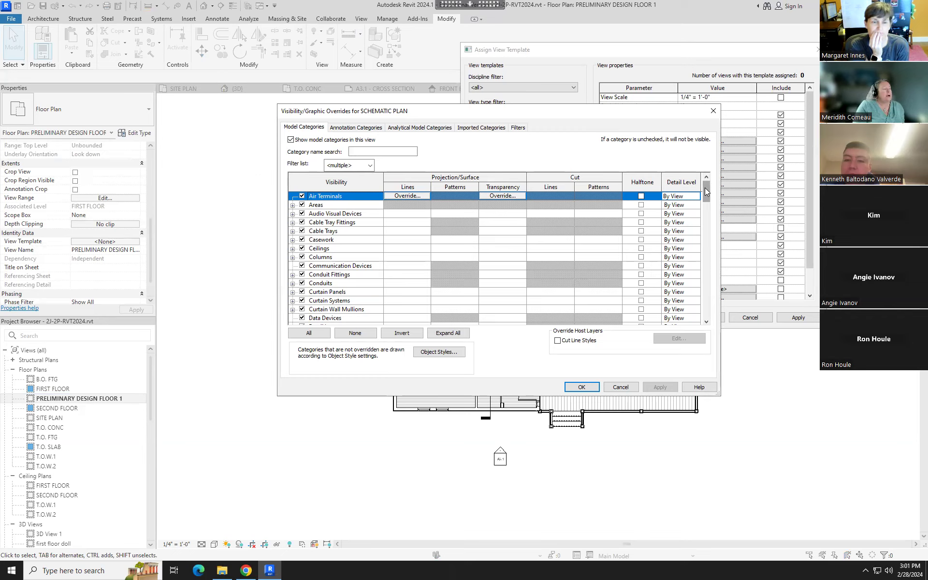
pyautogui.moveTo(705, 191); pyautogui.dragTo(705, 308)
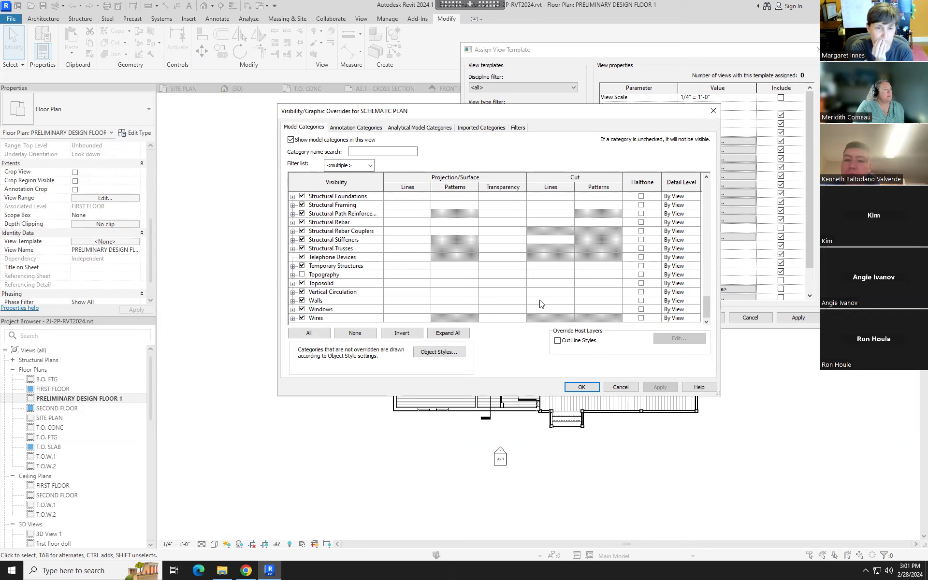
pyautogui.click(600, 302)
pyautogui.click(598, 300)
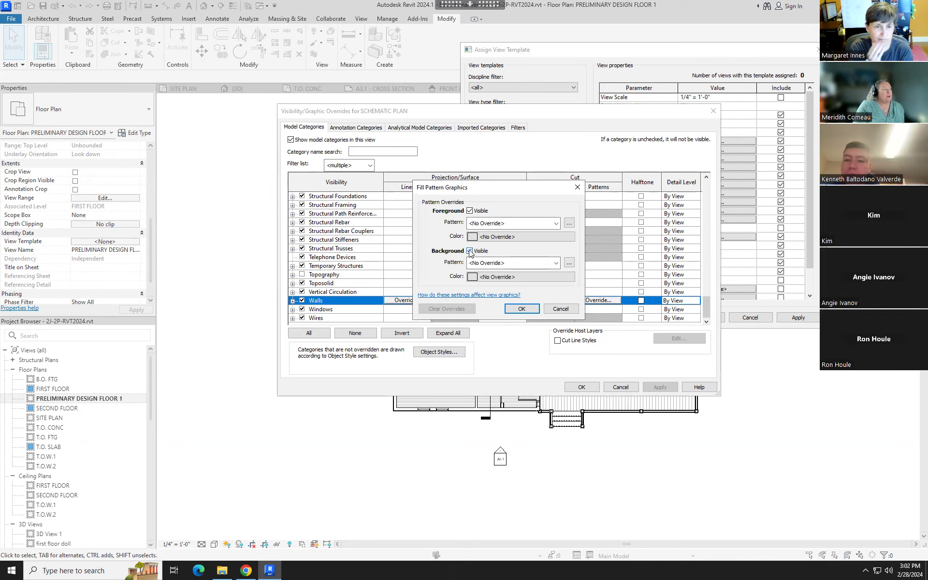
pyautogui.click(556, 263)
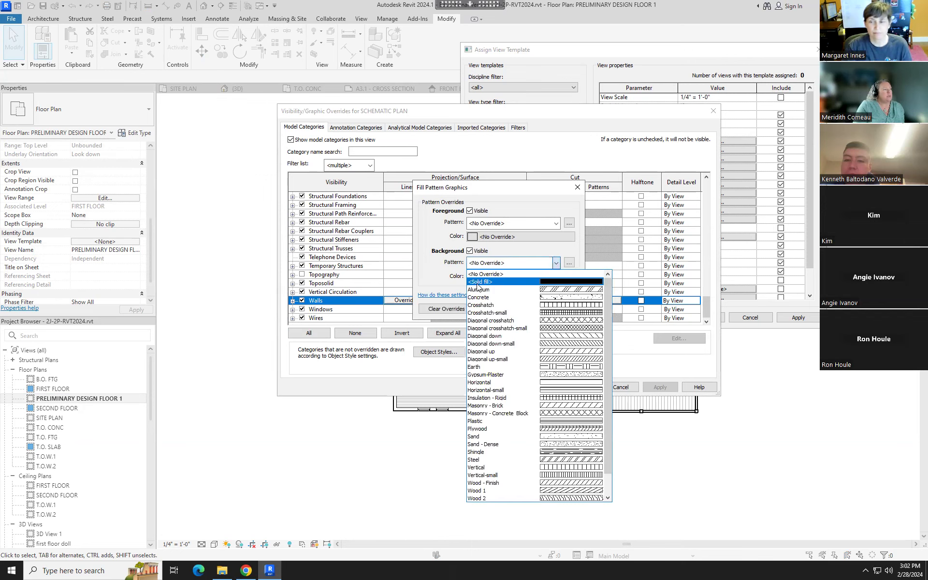
pyautogui.click(478, 282)
pyautogui.click(528, 276)
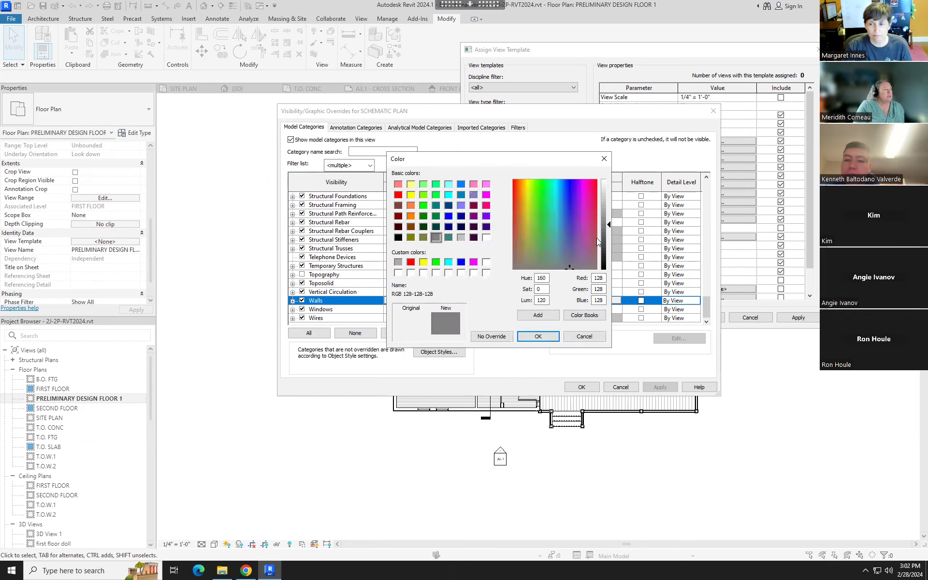
pyautogui.click(527, 336)
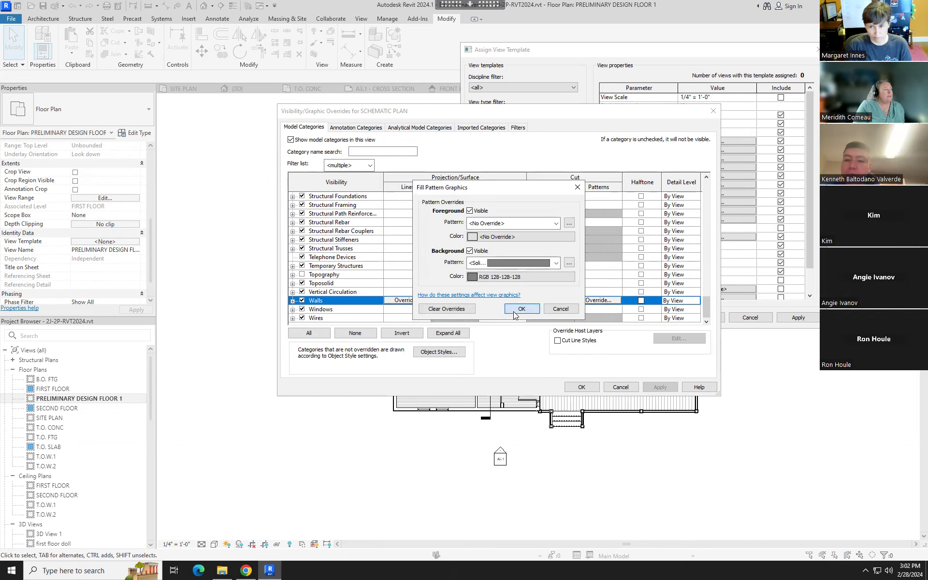
pyautogui.click(522, 309)
pyautogui.click(584, 388)
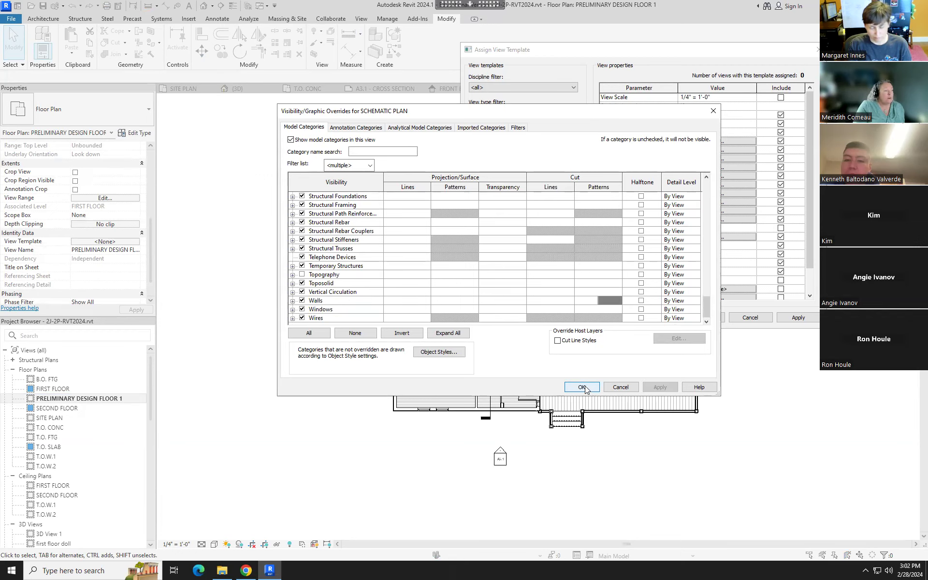
# Assign the SCHEMATIC PLAN template to PRELIMINARY DESIGN FLOOR 1 and inspect the plan's walls
pyautogui.click(702, 318)
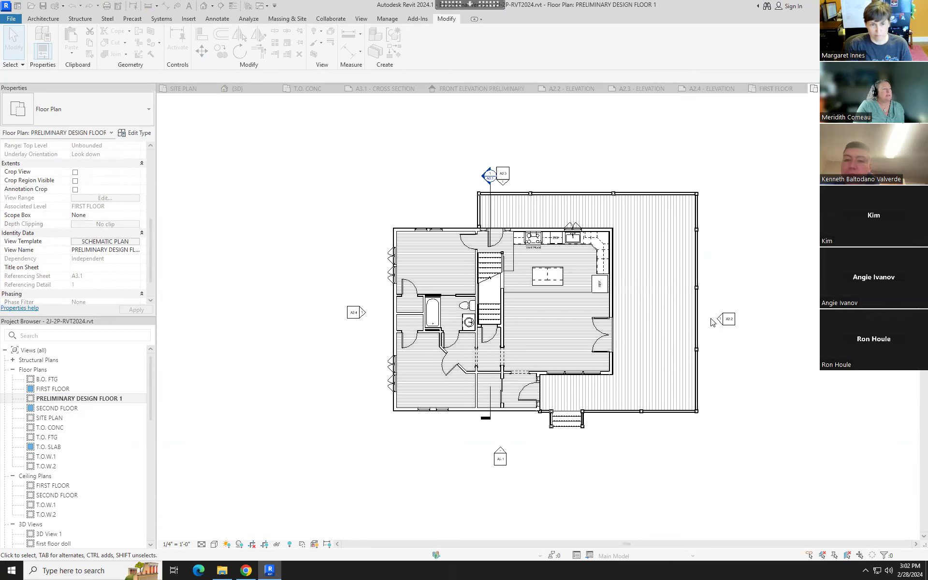
pyautogui.scroll(4, 538, 435)
pyautogui.scroll(-1, 522, 460)
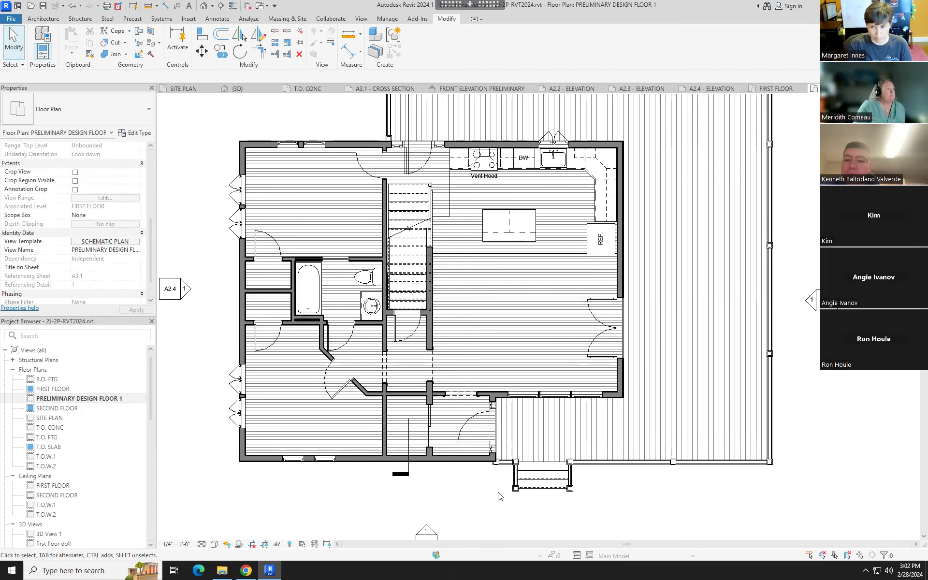
pyautogui.scroll(-1, 502, 476)
pyautogui.scroll(-1, 503, 475)
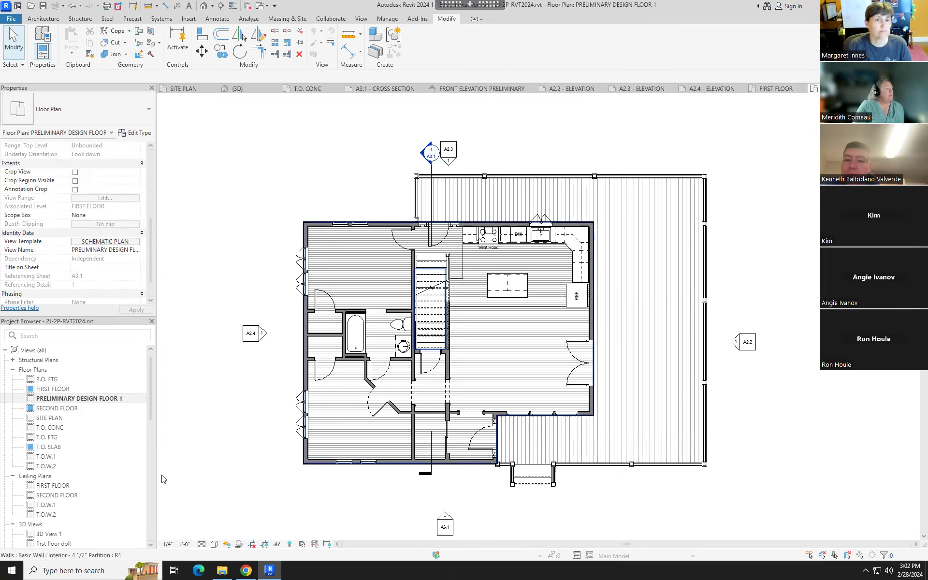
# Open the SECOND FLOOR floor plan and duplicate it without detailing
pyautogui.doubleClick(74, 409)
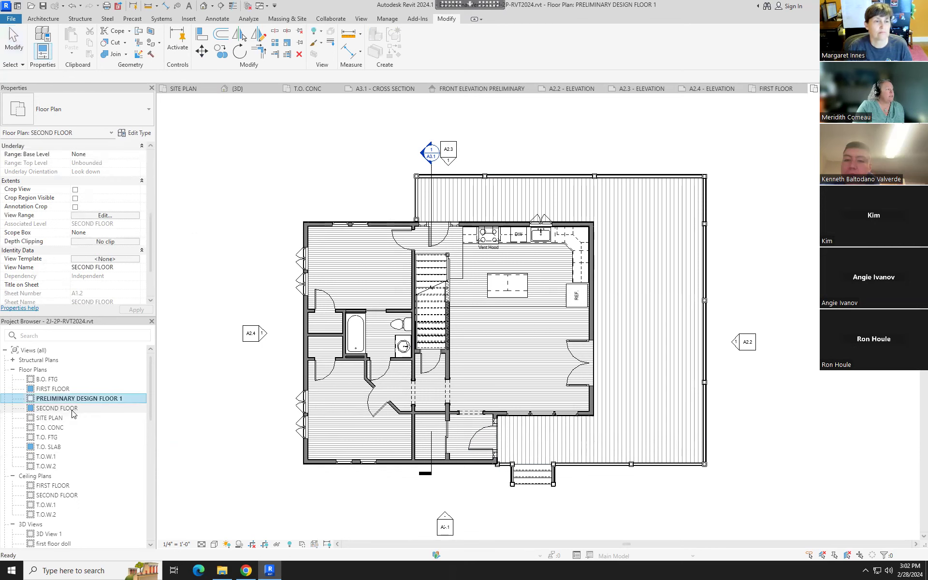
pyautogui.rightClick(73, 410)
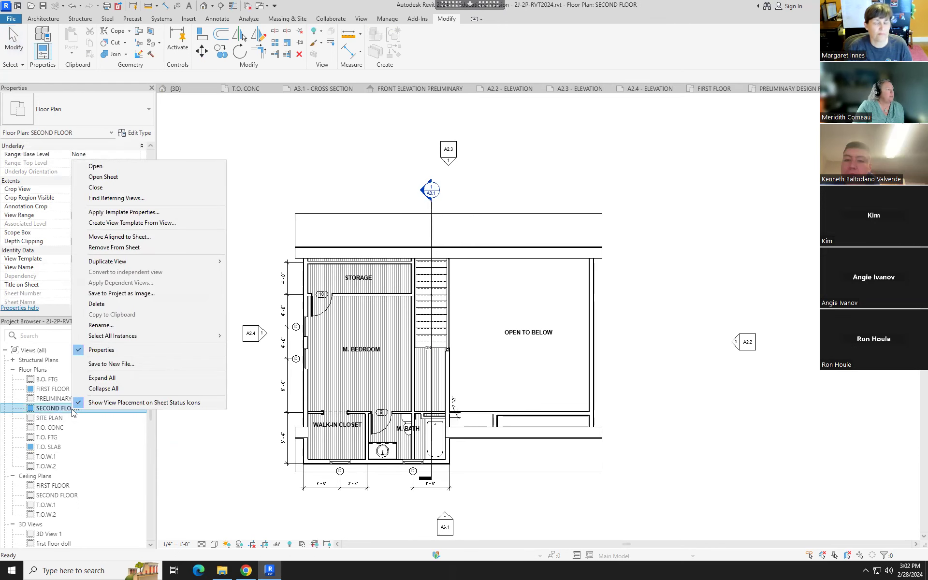
pyautogui.moveTo(147, 263)
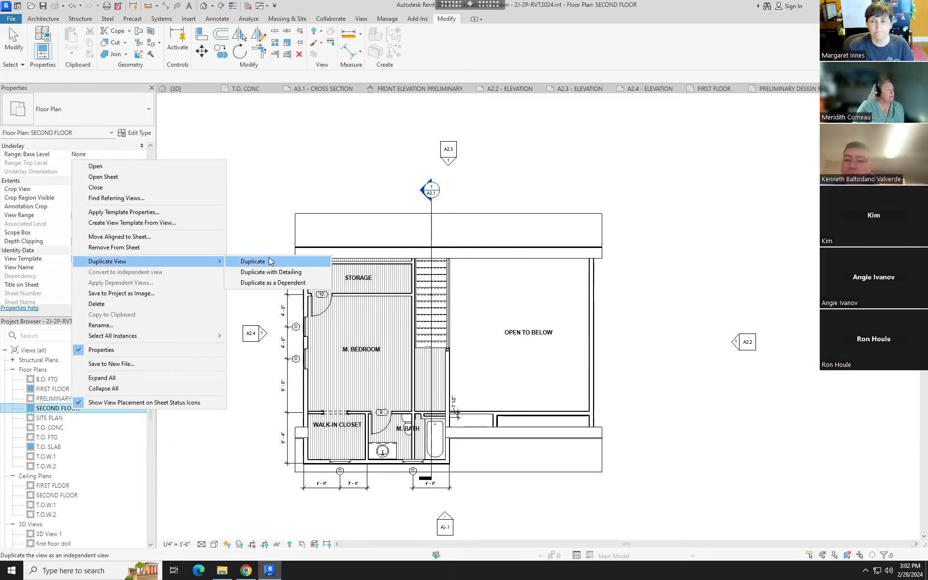
pyautogui.click(273, 261)
# Rename the SECOND FLOOR copy as PRELIMINARY DESIGN FLOOR 2
pyautogui.rightClick(102, 418)
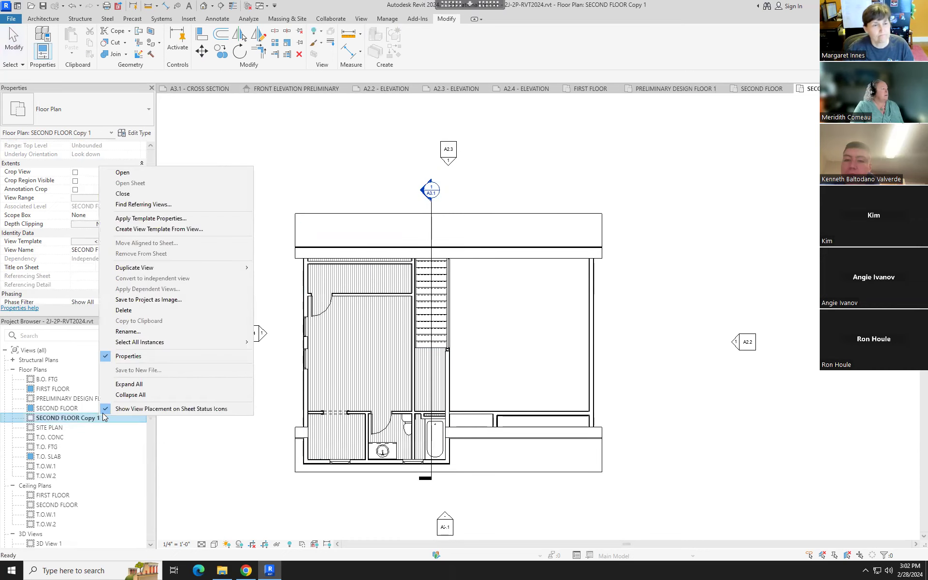
pyautogui.click(140, 332)
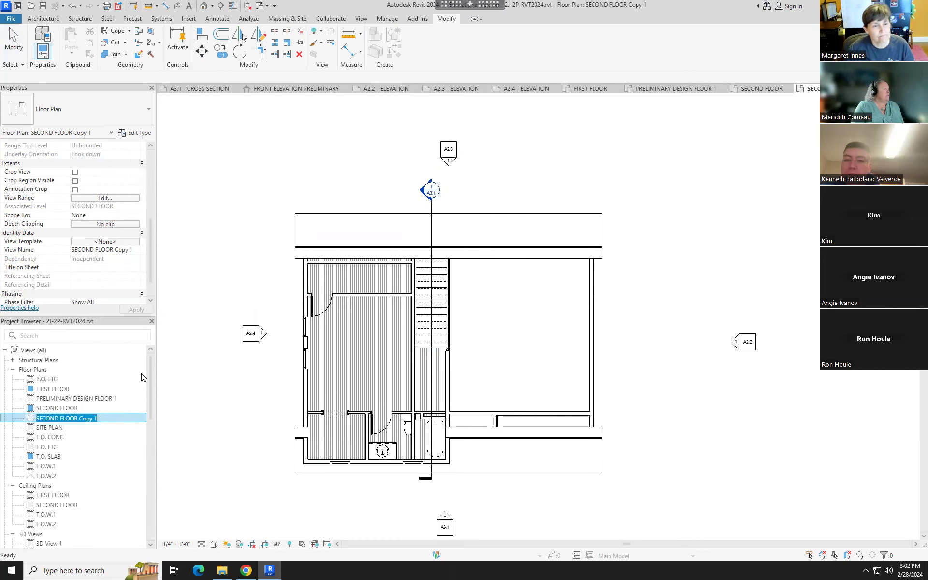
pyautogui.click(99, 420)
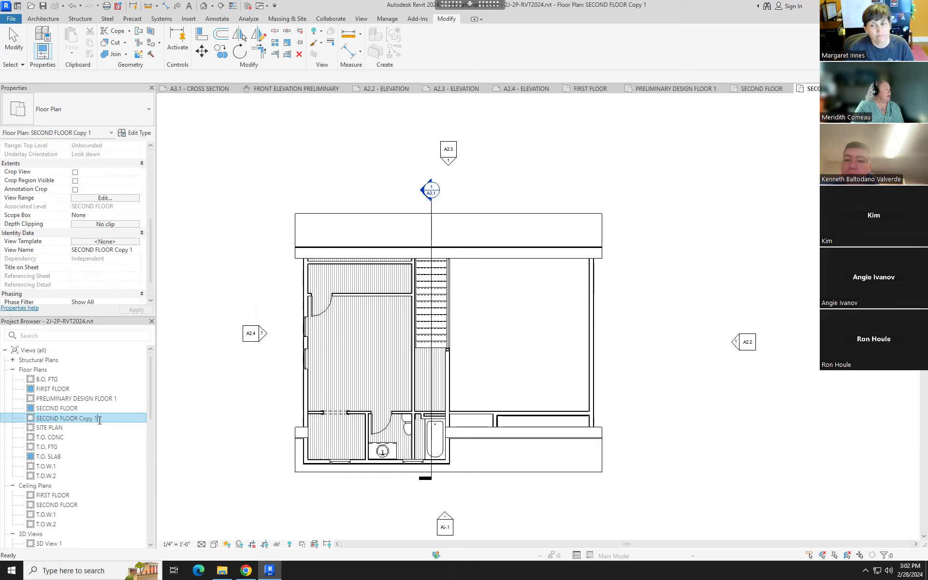
pyautogui.moveTo(96, 417); pyautogui.dragTo(13, 415)
pyautogui.write('PRELIMINARY DESIGN F')
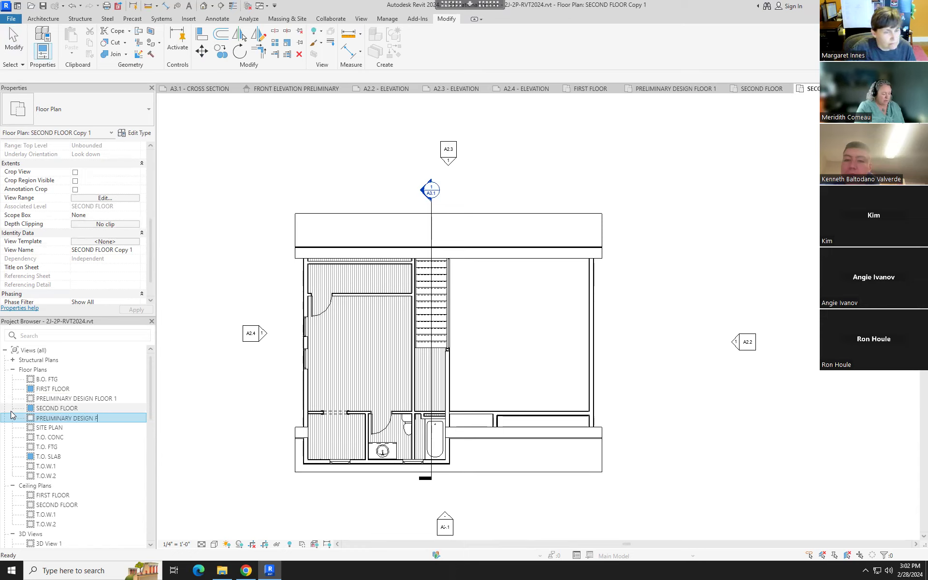
pyautogui.write('LOOR 2')
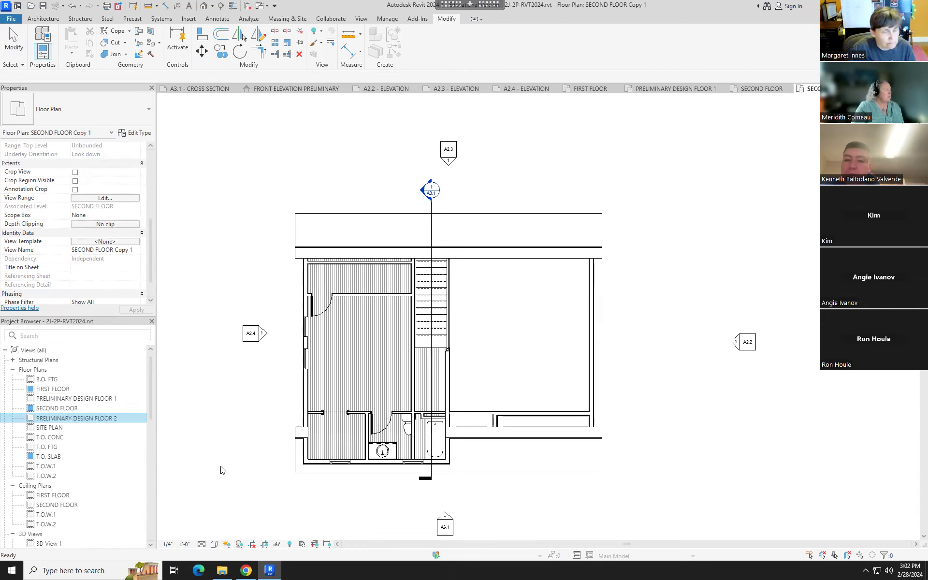
pyautogui.press('Return')
# Assign the SCHEMATIC PLAN view template to the PRELIMINARY DESIGN FLOOR 2 plan
pyautogui.click(119, 243)
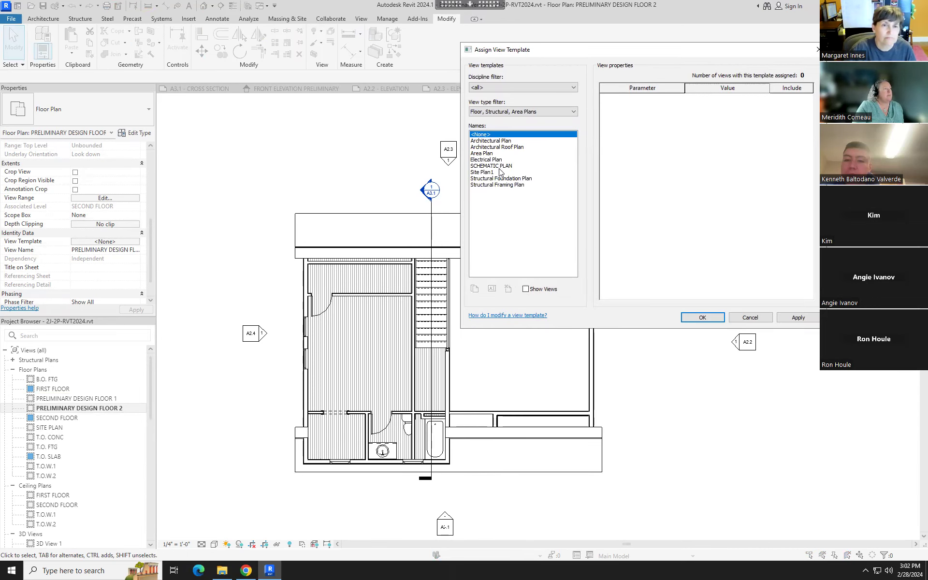
pyautogui.click(493, 165)
pyautogui.click(702, 317)
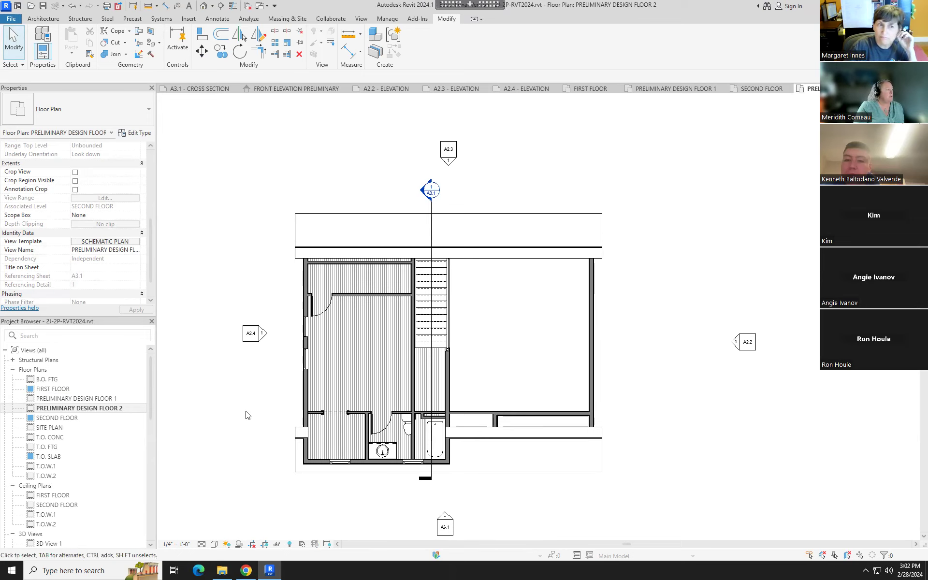
# From the PRELIMINARY DESIGN FLOOR 1 plan, turn off the Dimensions annotation category in the SCHEMATIC PLAN template's visibility overrides
pyautogui.doubleClick(110, 399)
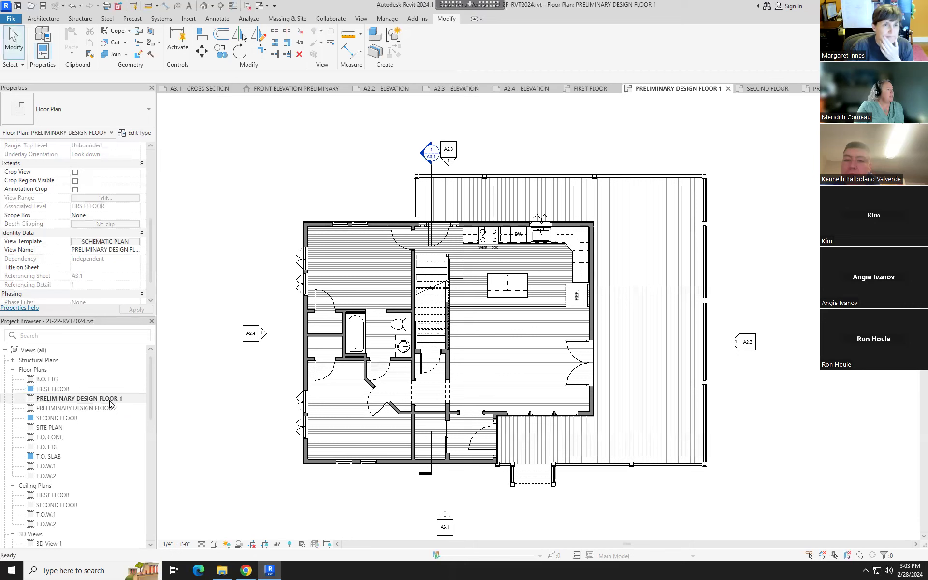
pyautogui.click(127, 242)
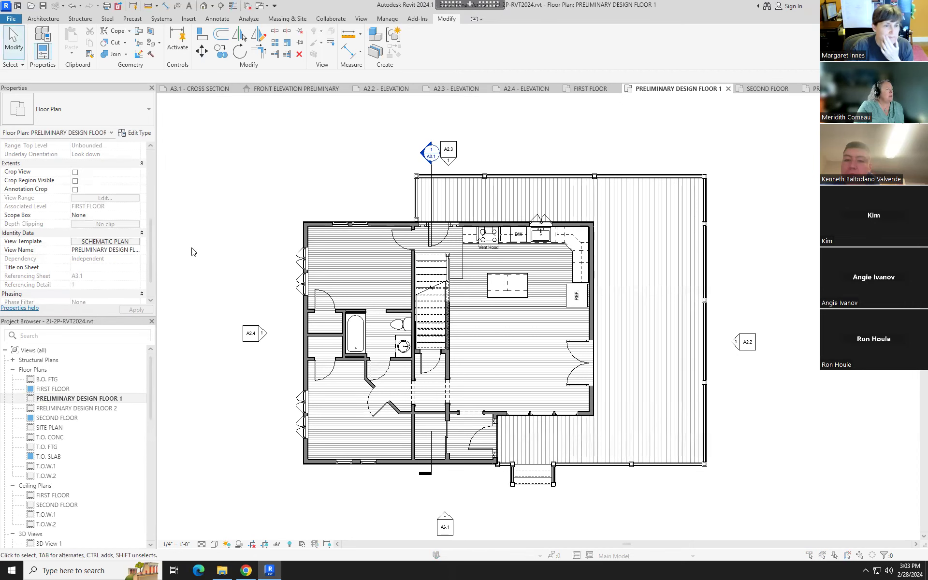
pyautogui.click(719, 150)
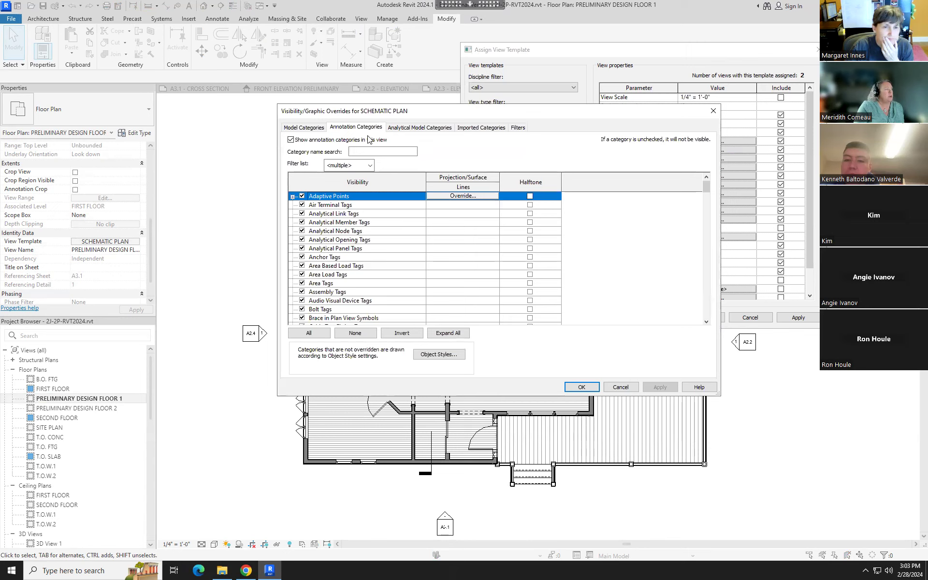
pyautogui.click(372, 151)
pyautogui.write('DIM')
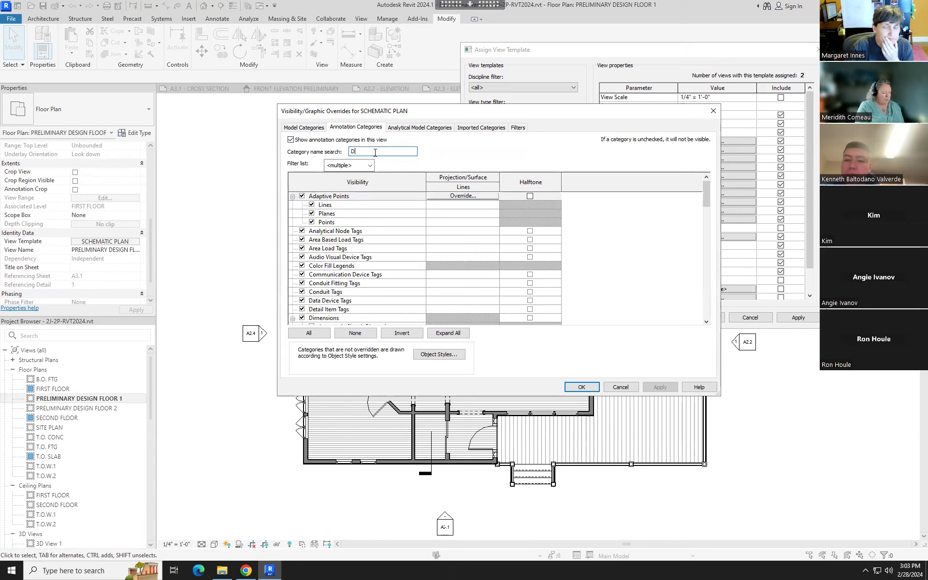
pyautogui.click(302, 197)
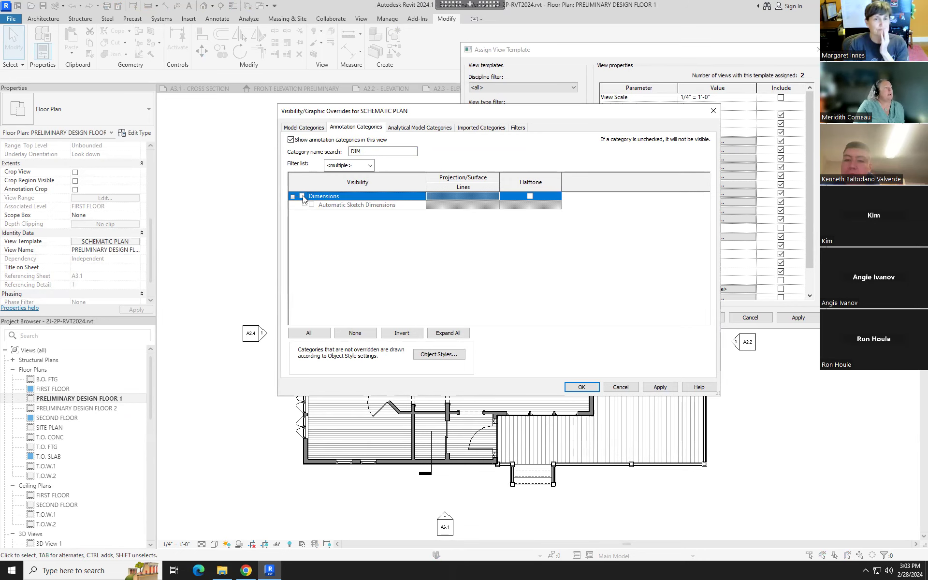
# Confirm the Dimensions change and turn off the Elevations annotation category in the SCHEMATIC PLAN template
pyautogui.click(577, 385)
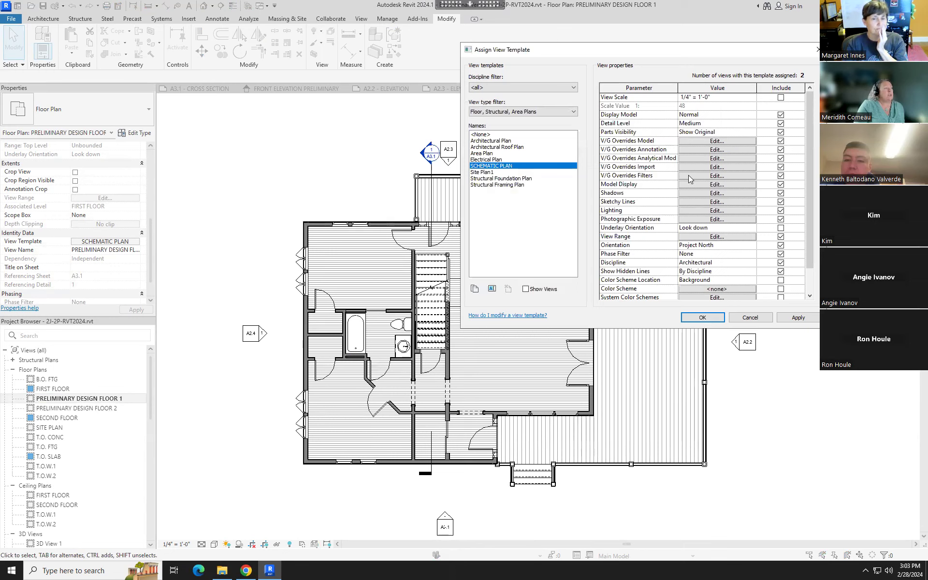
pyautogui.click(717, 149)
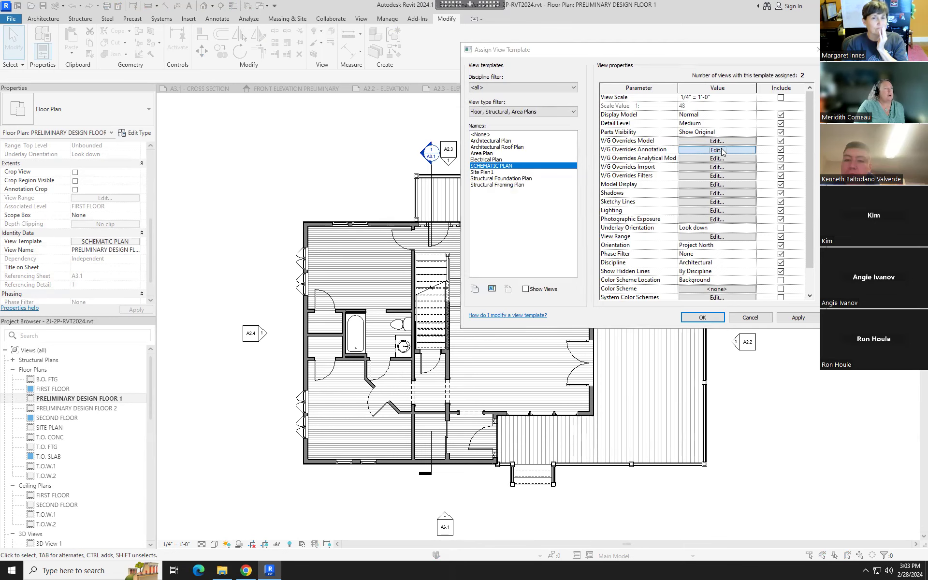
pyautogui.click(380, 150)
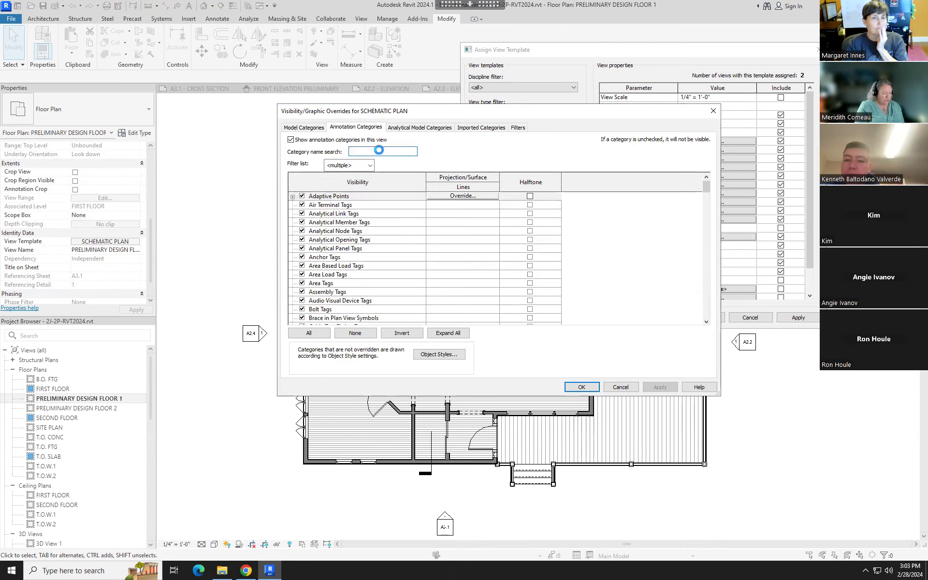
pyautogui.write('ELEV')
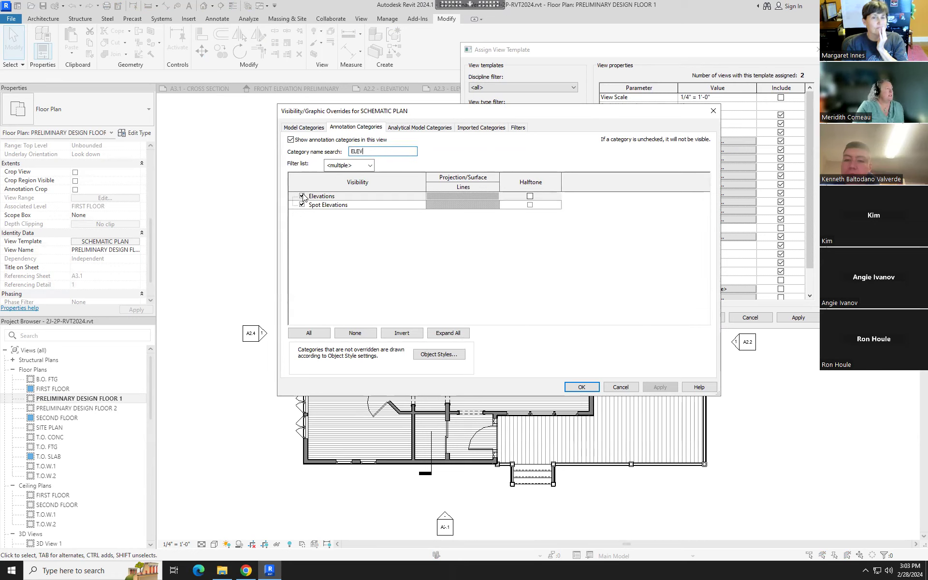
pyautogui.click(302, 196)
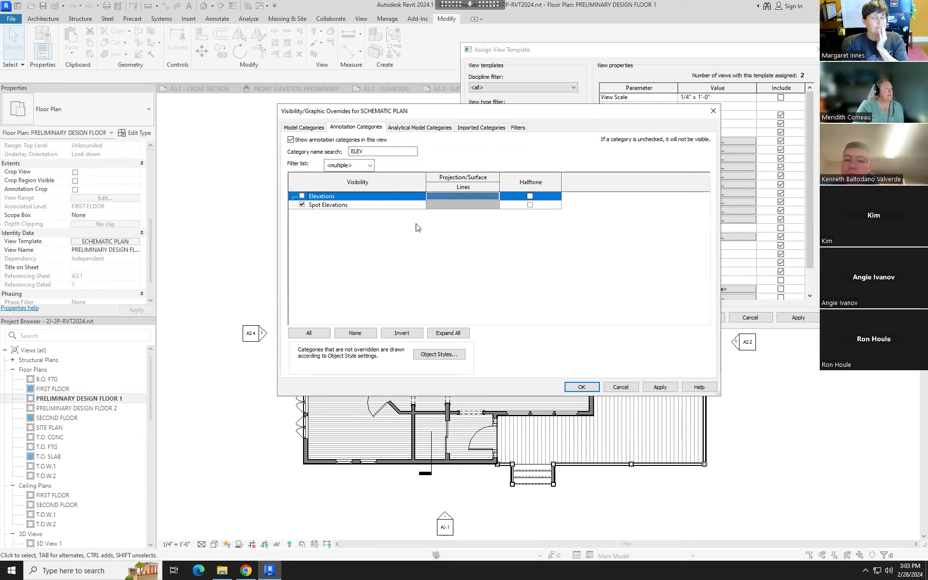
# Turn off the Sections annotation category in the SCHEMATIC PLAN template and apply the template changes to PRELIMINARY DESIGN FLOOR 1
pyautogui.doubleClick(358, 152)
pyautogui.write('C')
pyautogui.press('BackSpace')
pyautogui.write('SEC')
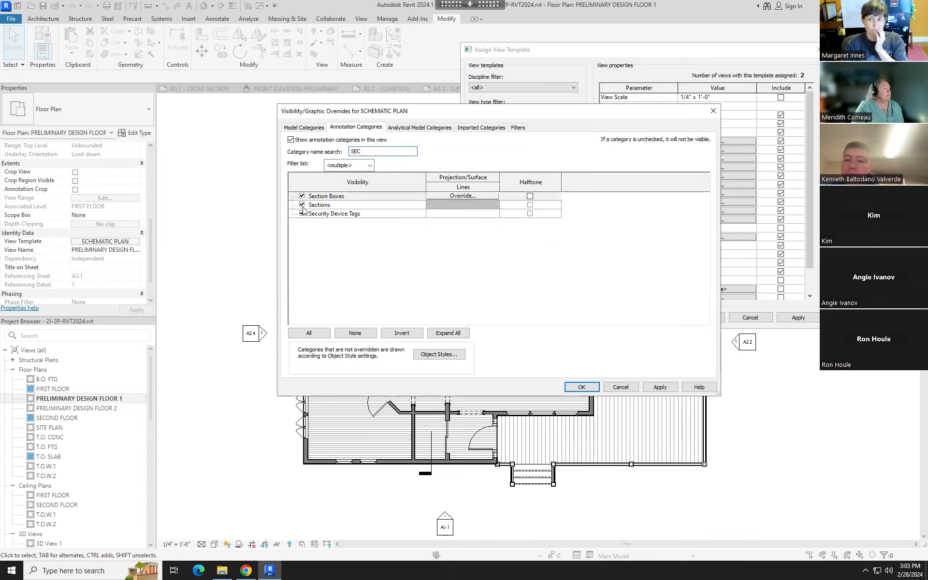
pyautogui.click(302, 205)
pyautogui.click(582, 387)
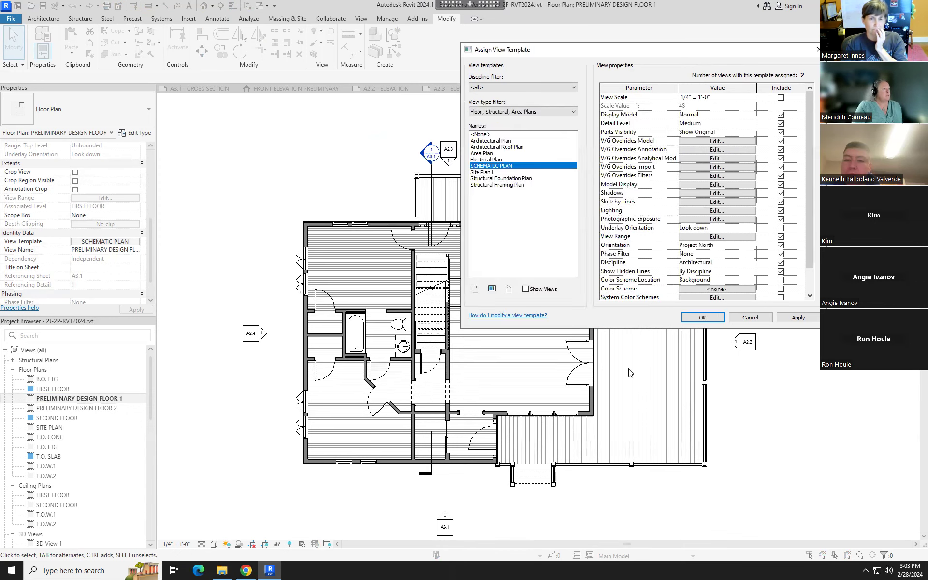
pyautogui.click(703, 317)
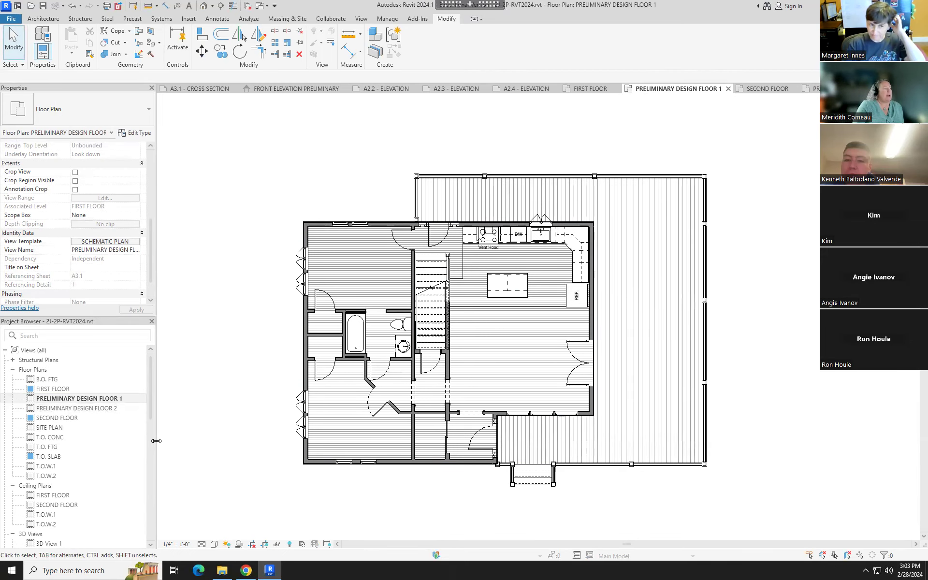
# From the FIRST FLOOR plan's view template settings, rename the Architectural Plan template as Architectural Plan CD
pyautogui.doubleClick(53, 389)
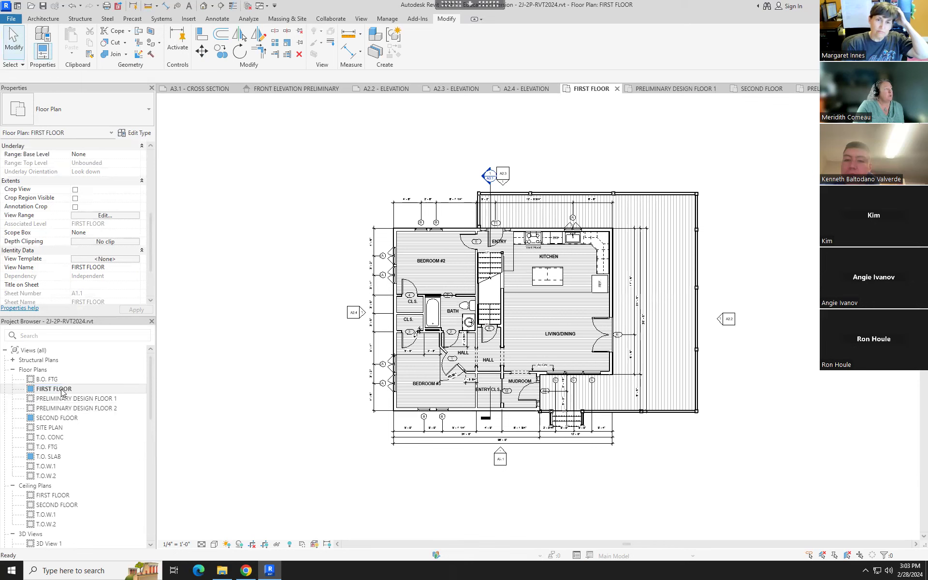
pyautogui.click(127, 259)
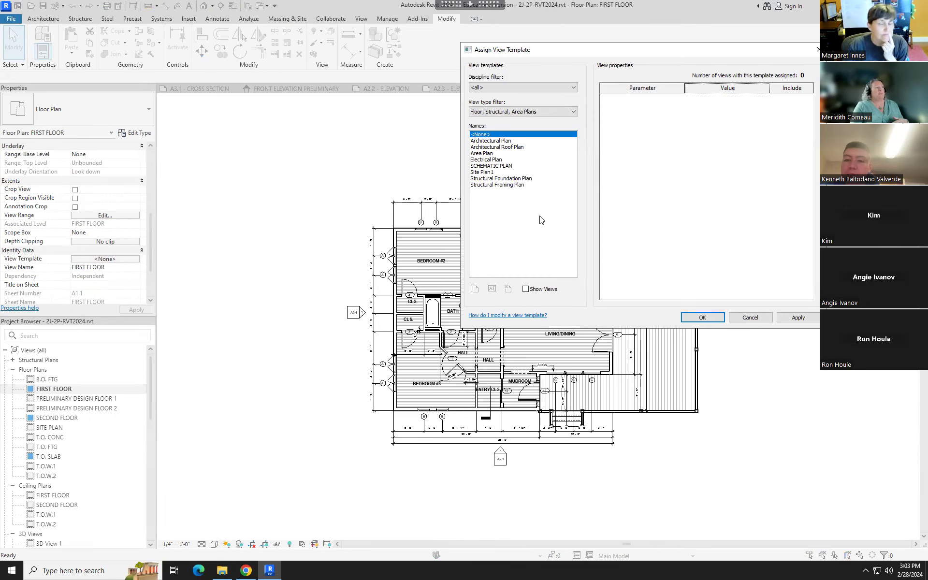
pyautogui.click(506, 141)
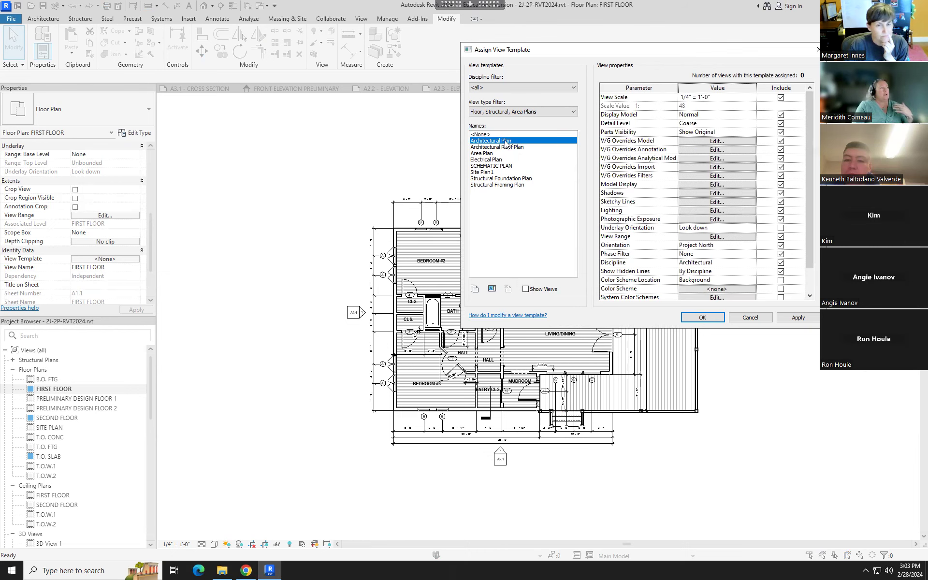
pyautogui.click(493, 289)
pyautogui.click(673, 189)
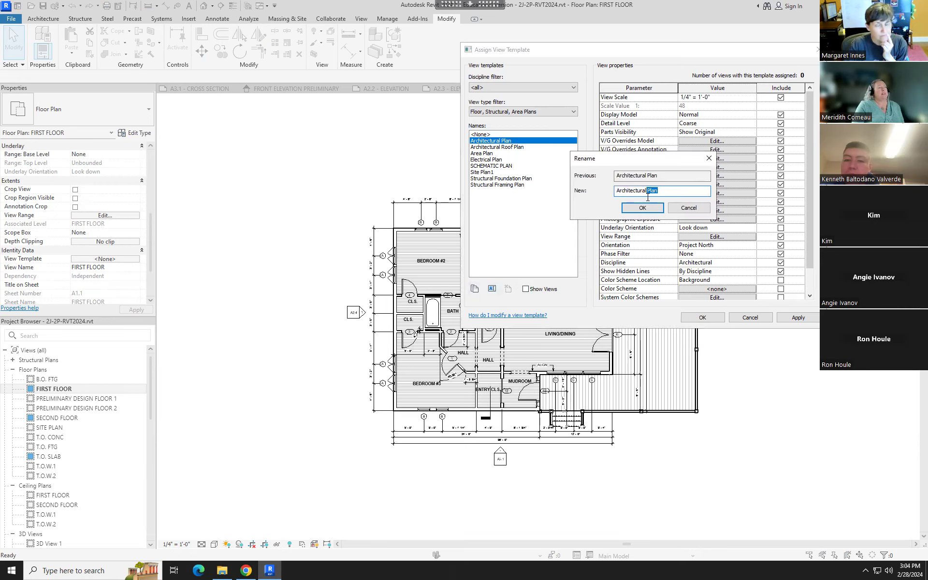
pyautogui.click(668, 189)
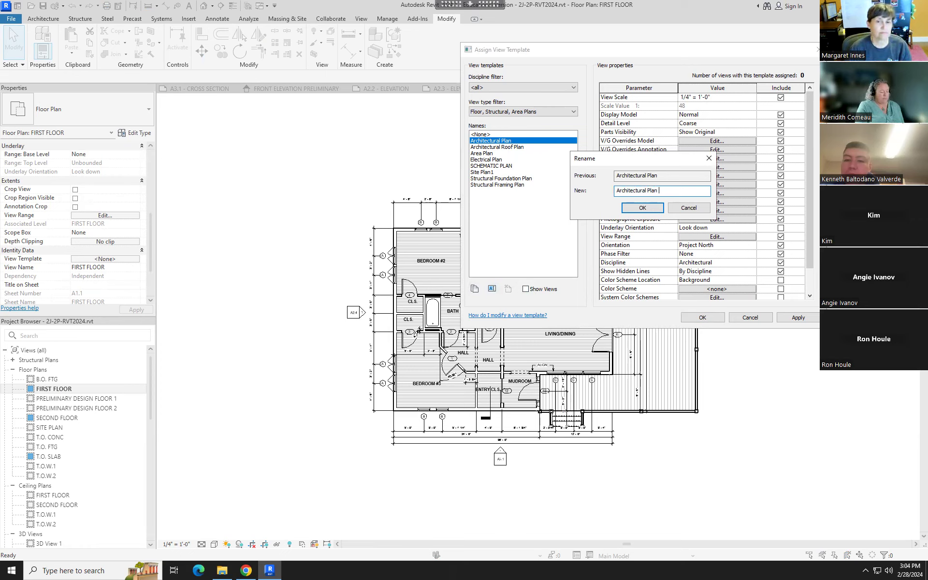
pyautogui.click(651, 210)
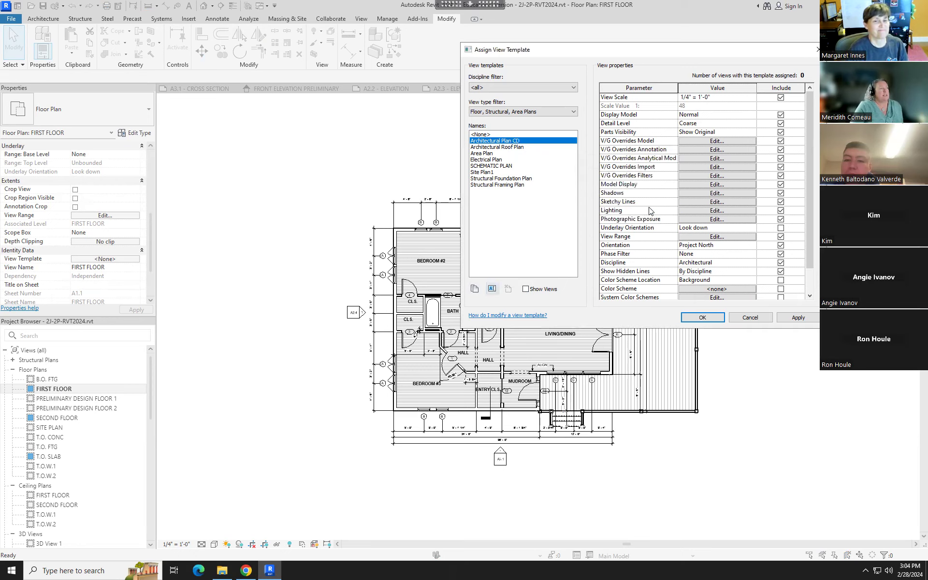
# Review the model and annotation category overrides of the Architectural Plan CD template
pyautogui.click(716, 143)
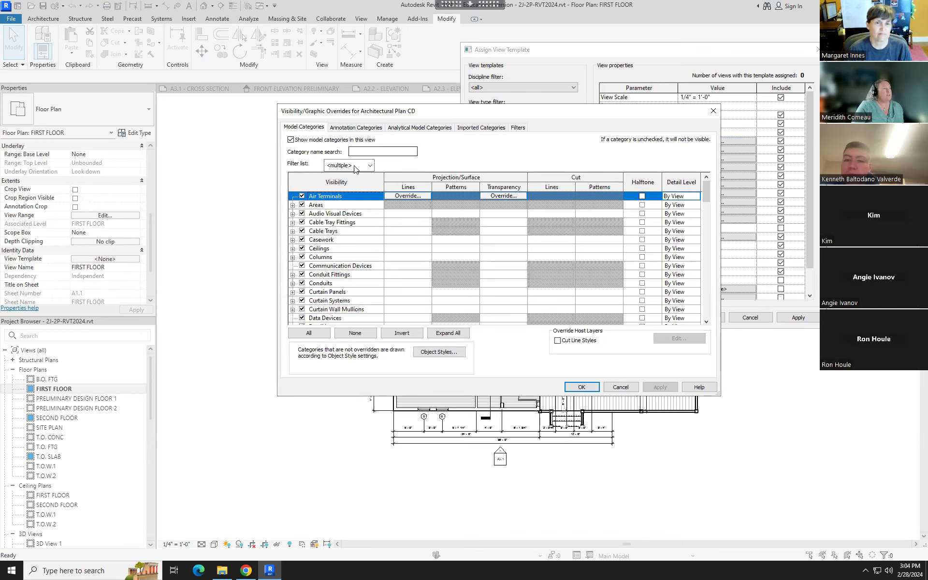
pyautogui.click(587, 387)
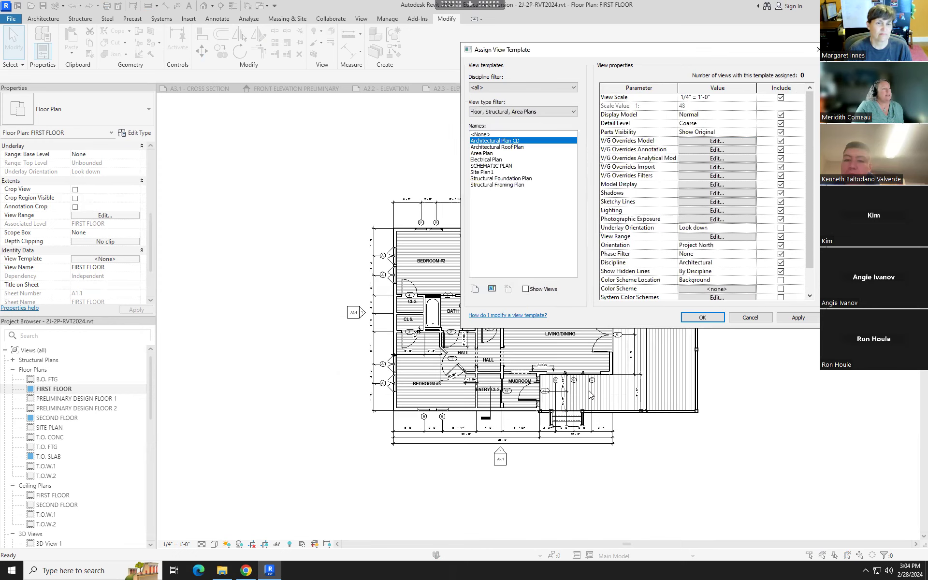
pyautogui.click(703, 151)
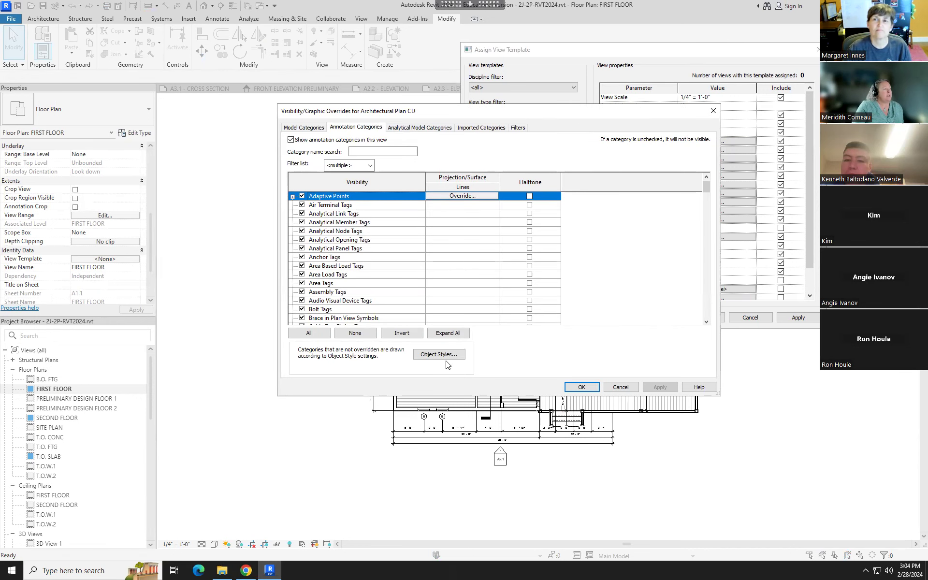
pyautogui.click(581, 387)
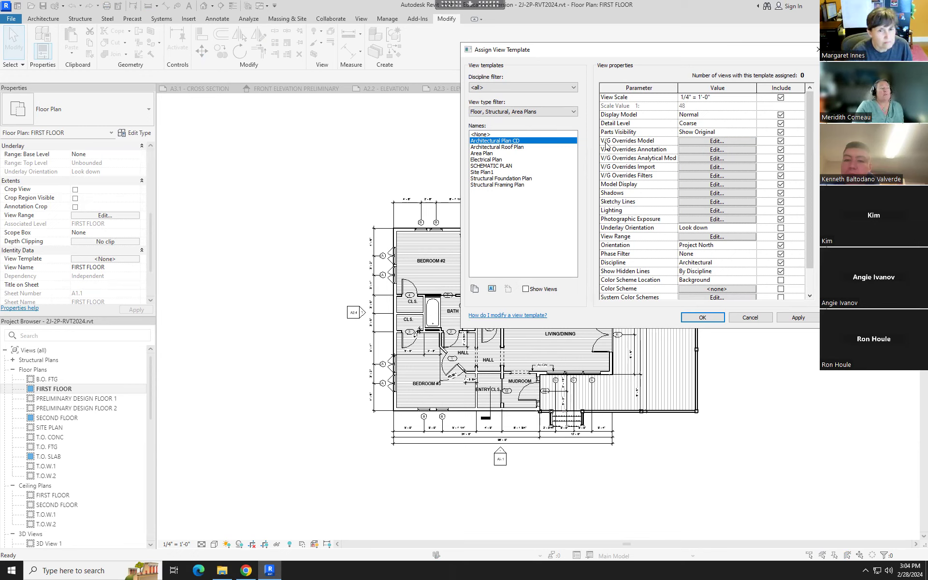
# In the Architectural Plan CD template's model overrides, set the Windows cut pattern background to solid fill
pyautogui.click(716, 141)
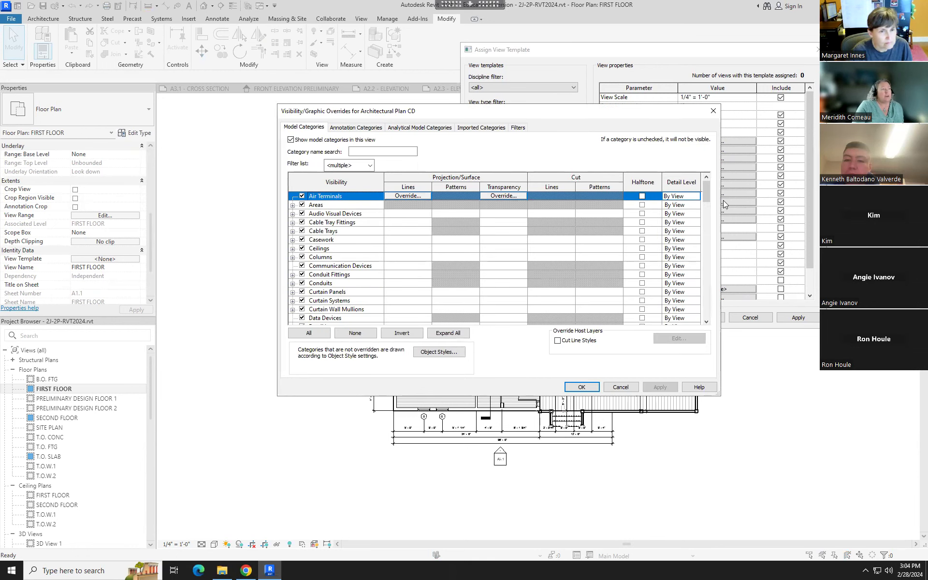
pyautogui.moveTo(707, 197); pyautogui.dragTo(706, 314)
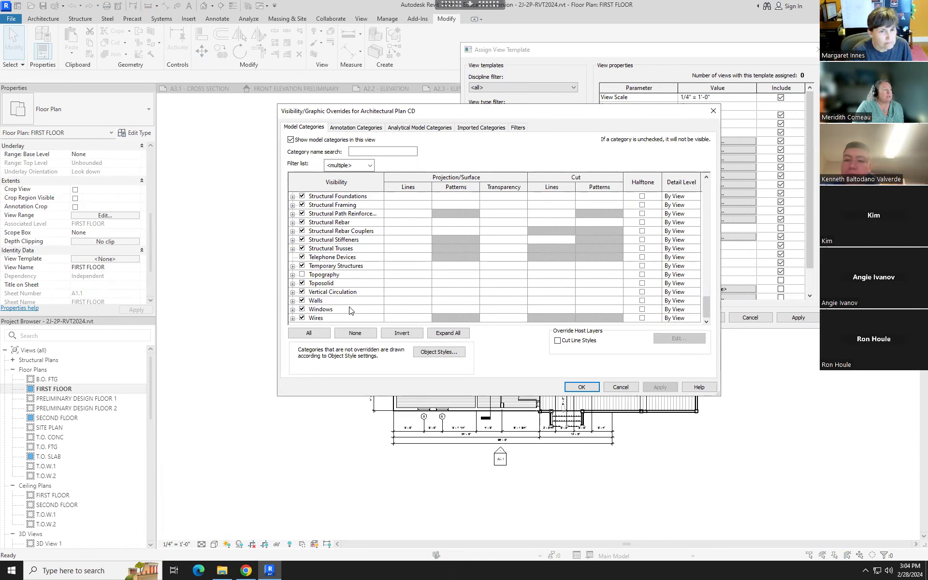
pyautogui.click(606, 306)
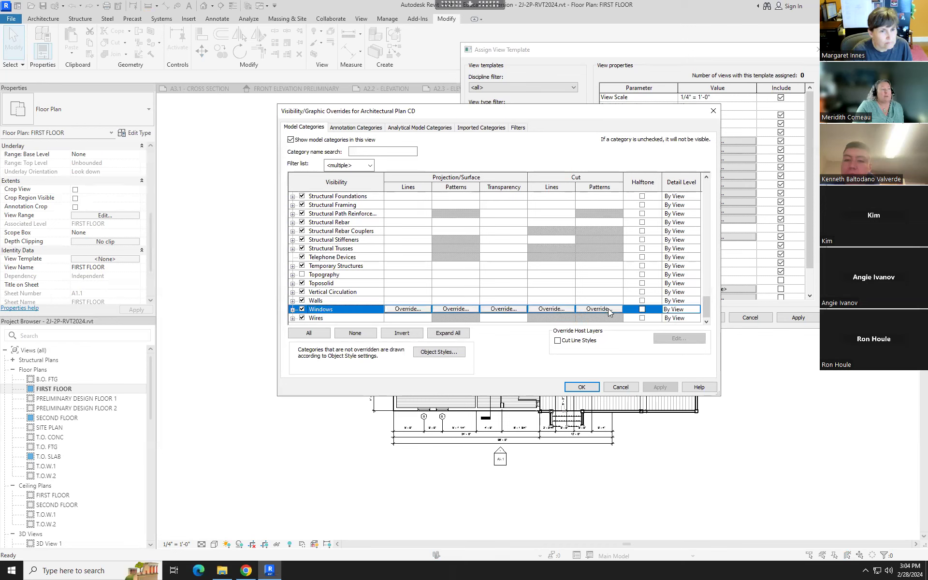
pyautogui.click(608, 308)
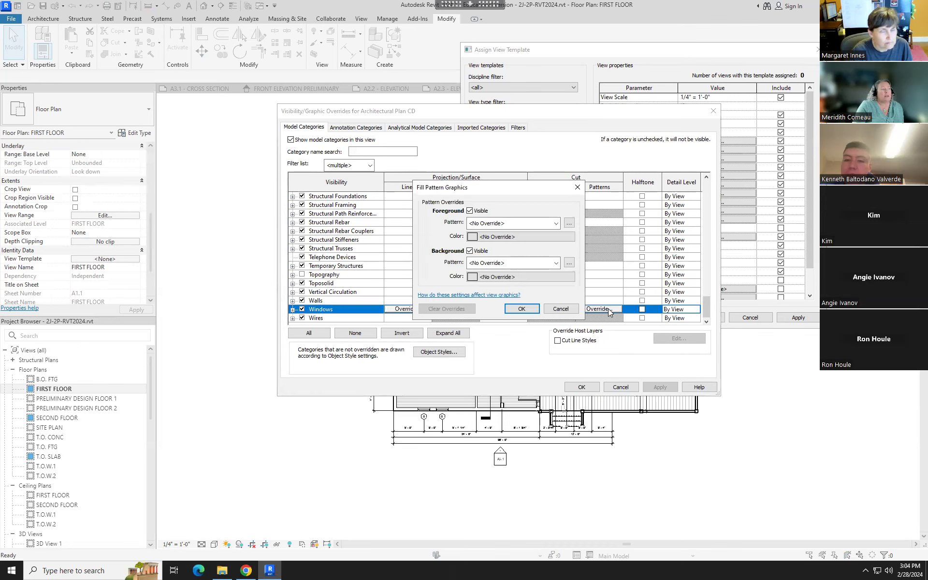
pyautogui.click(557, 263)
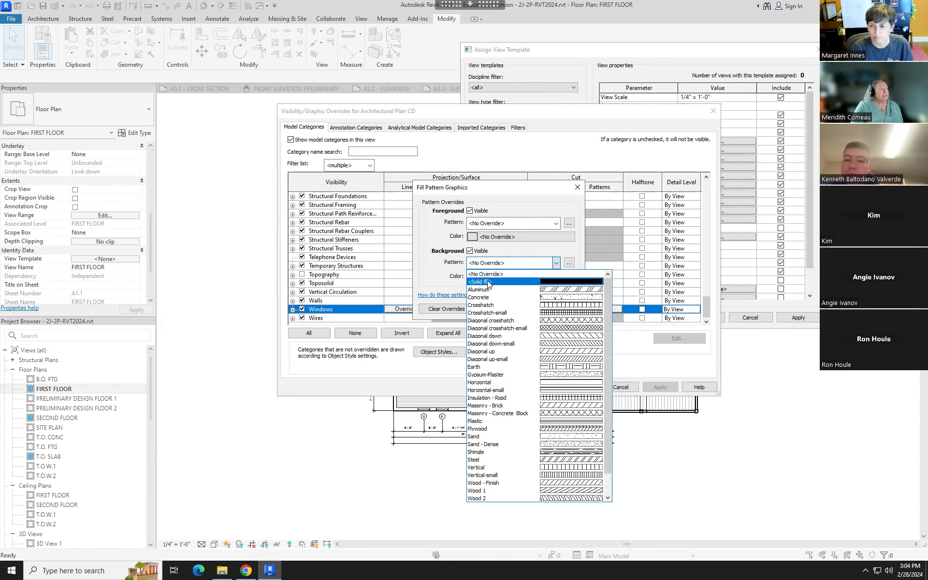
pyautogui.click(499, 277)
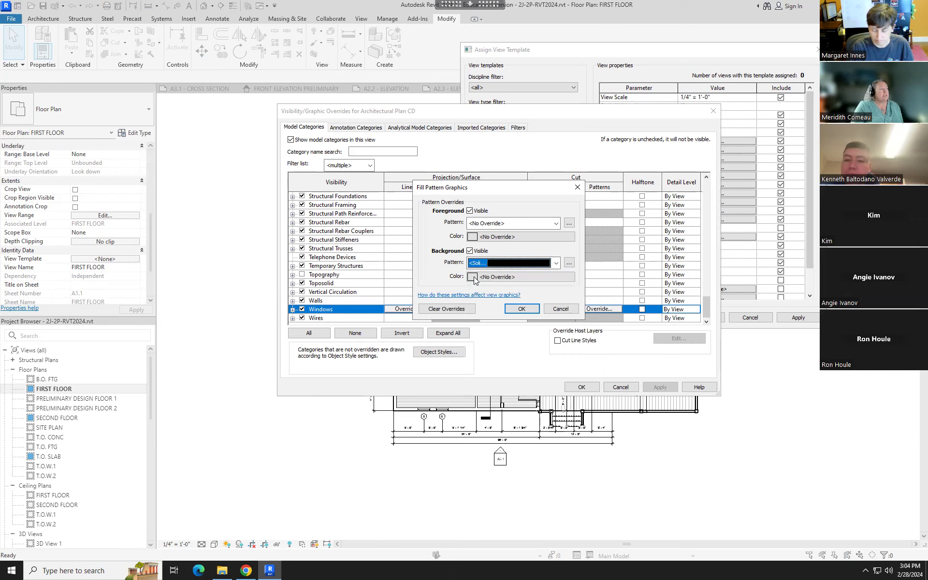
pyautogui.click(569, 263)
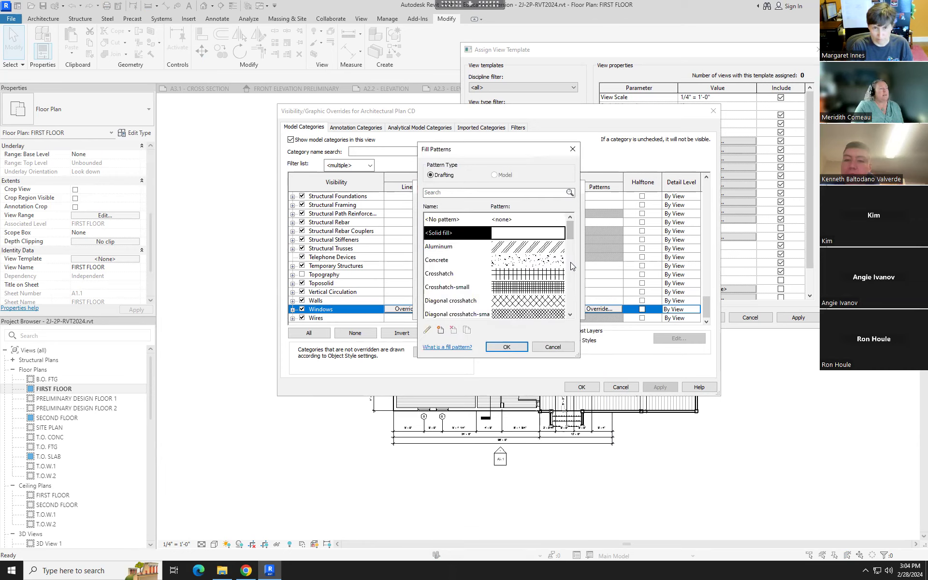
pyautogui.click(550, 344)
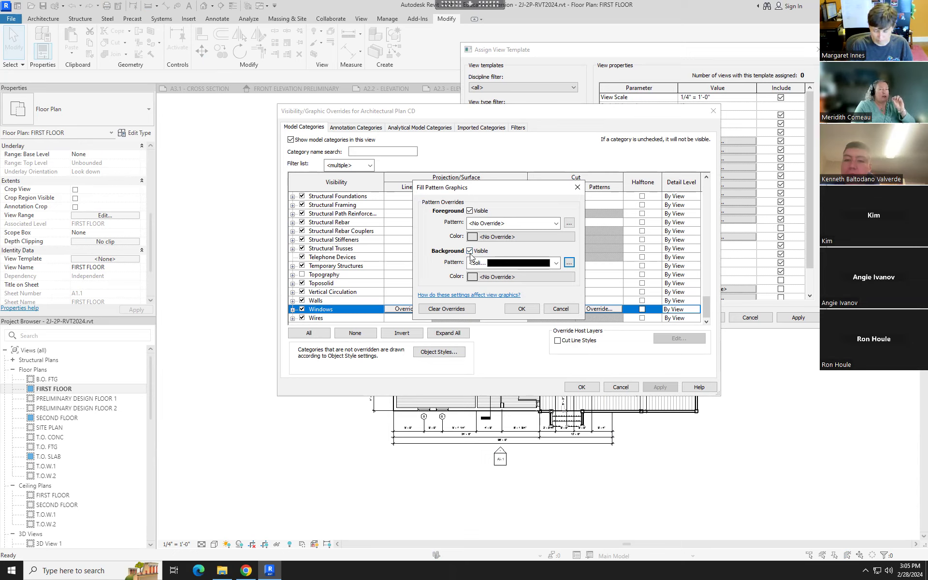
# Color the Windows cut background fill gray RGB 128-128-128 and assign the Architectural Plan CD template to the FIRST FLOOR plan
pyautogui.click(531, 276)
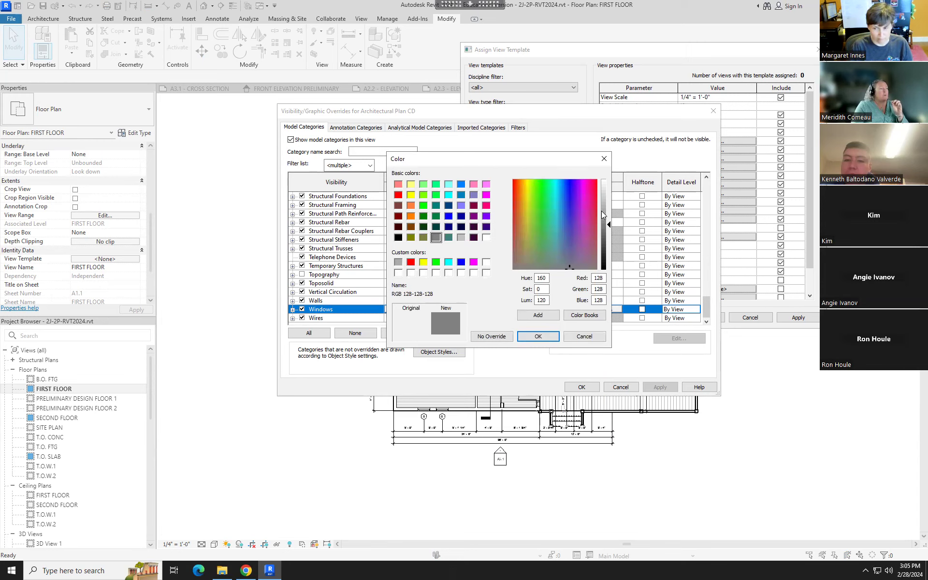
pyautogui.click(537, 337)
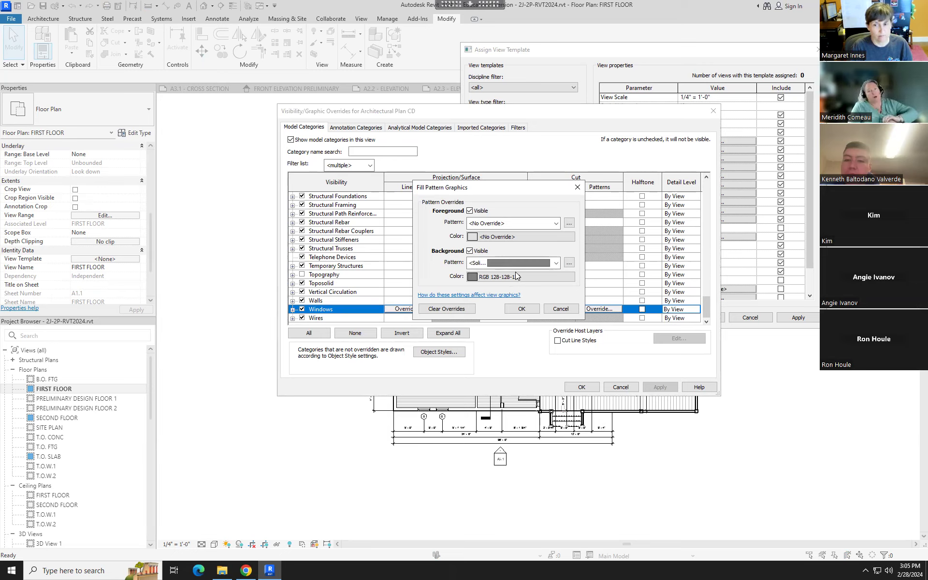
pyautogui.click(518, 309)
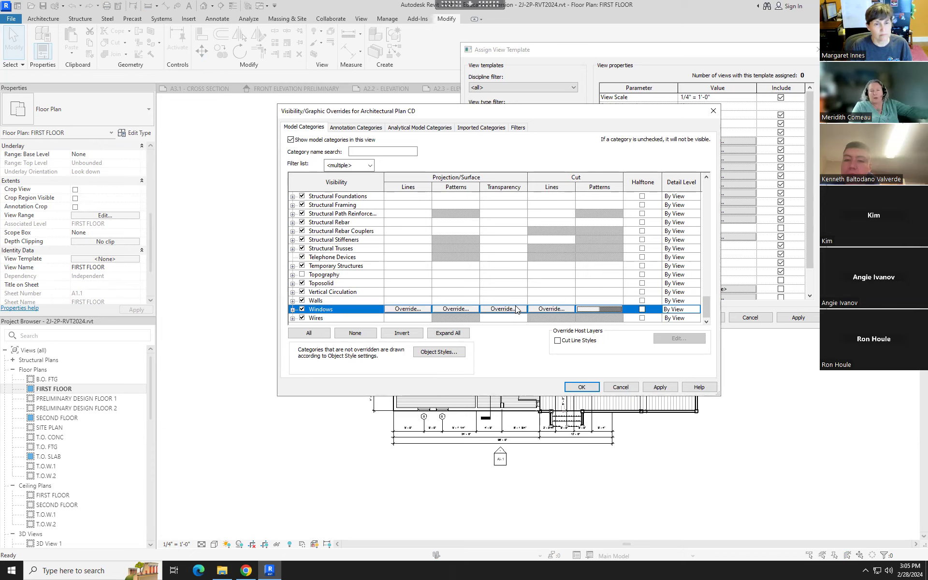
pyautogui.click(660, 386)
pyautogui.click(587, 387)
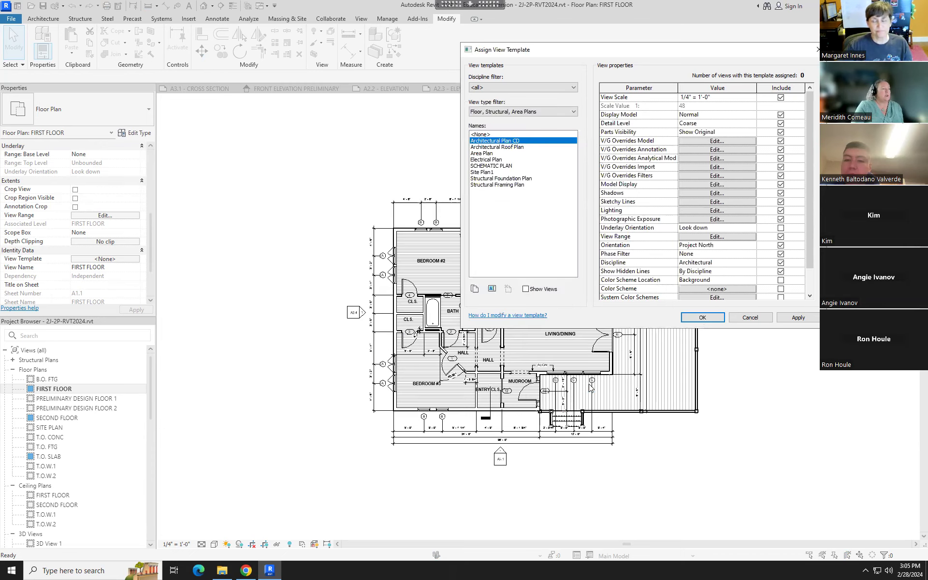
pyautogui.click(701, 318)
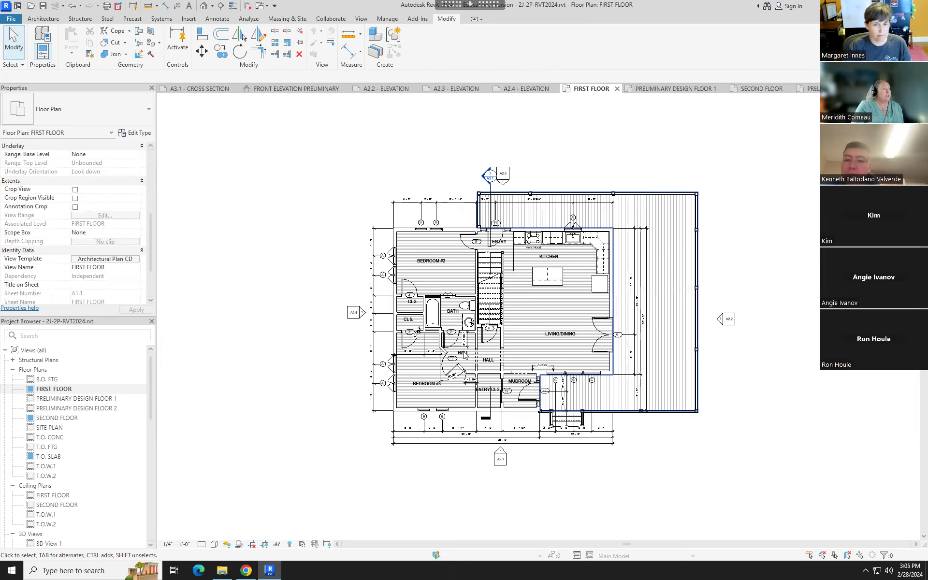
# In the Architectural Plan CD template's model overrides, clear the Windows cut pattern override
pyautogui.scroll(4, 390, 389)
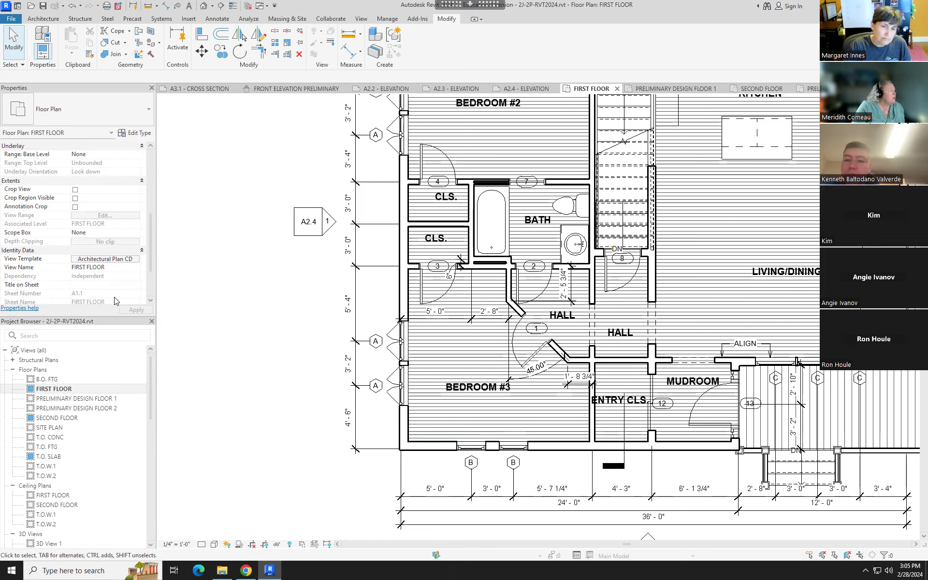
pyautogui.click(109, 259)
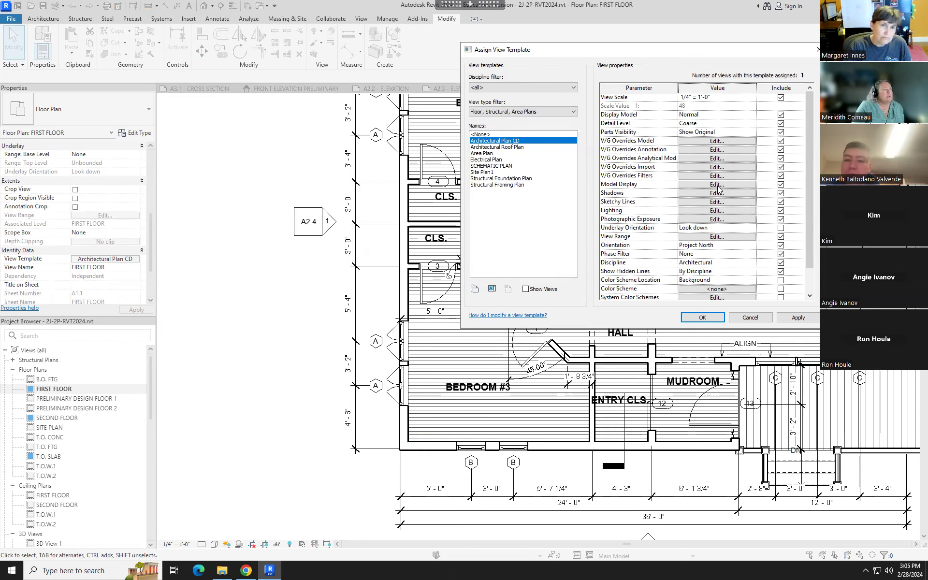
pyautogui.click(719, 141)
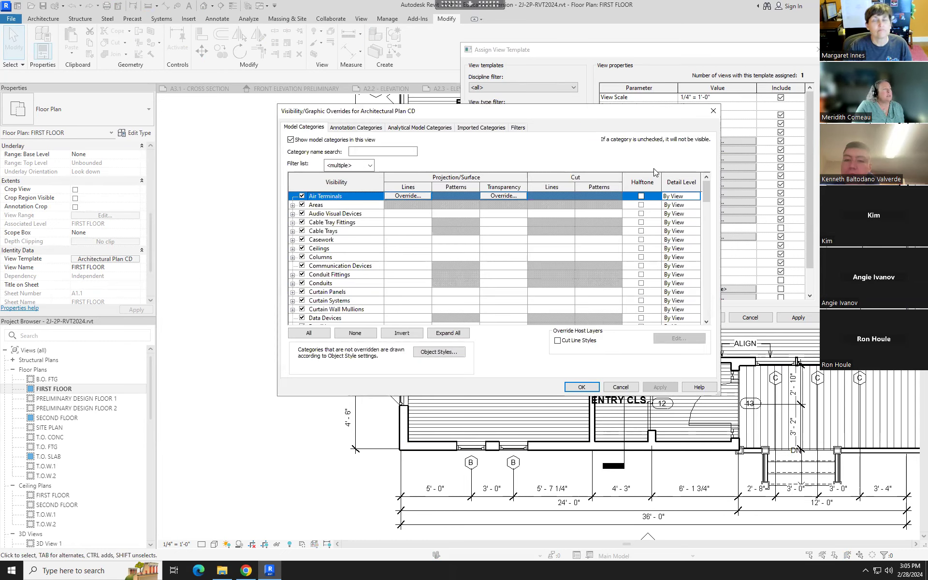
pyautogui.scroll(-1, 677, 203)
pyautogui.moveTo(706, 196); pyautogui.dragTo(708, 330)
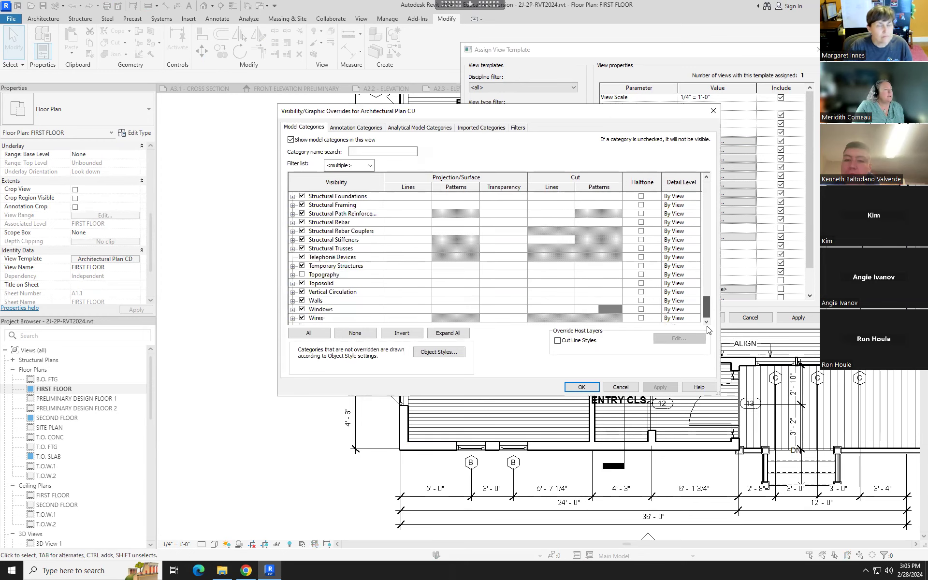
pyautogui.click(611, 309)
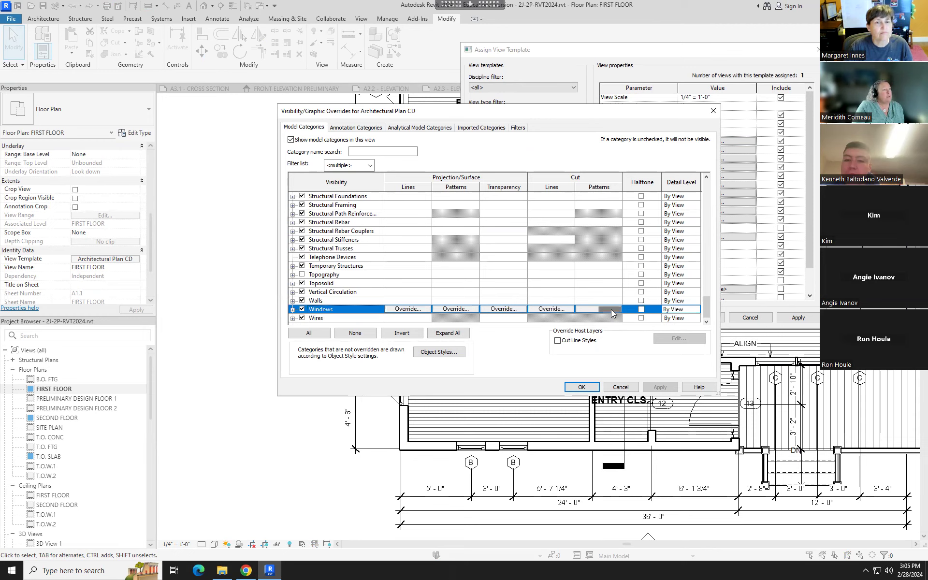
pyautogui.click(611, 309)
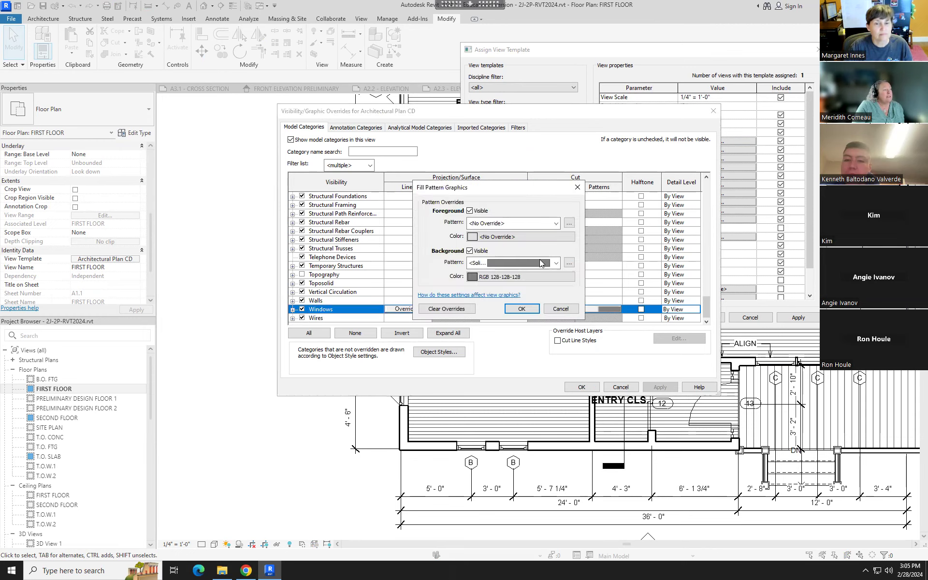
pyautogui.click(458, 310)
pyautogui.click(562, 308)
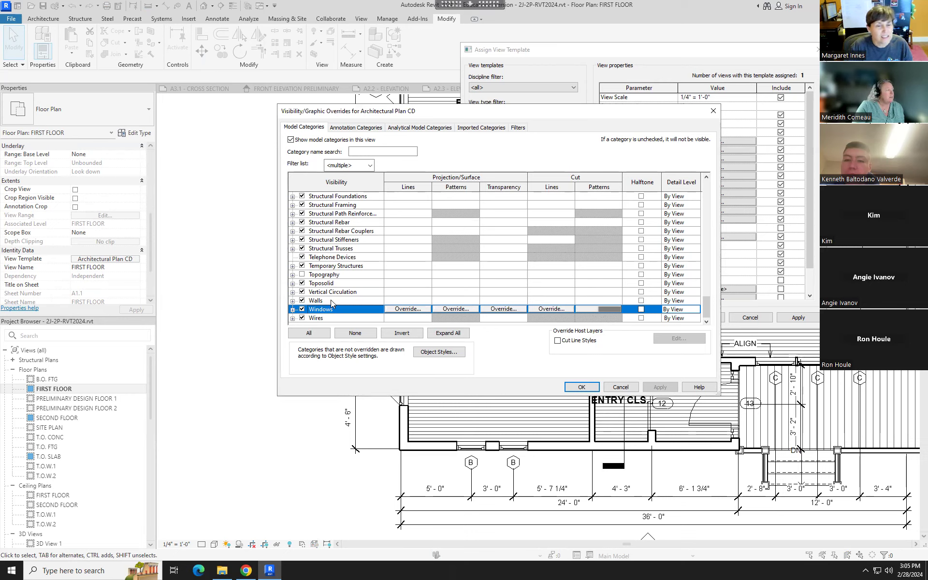
pyautogui.click(597, 307)
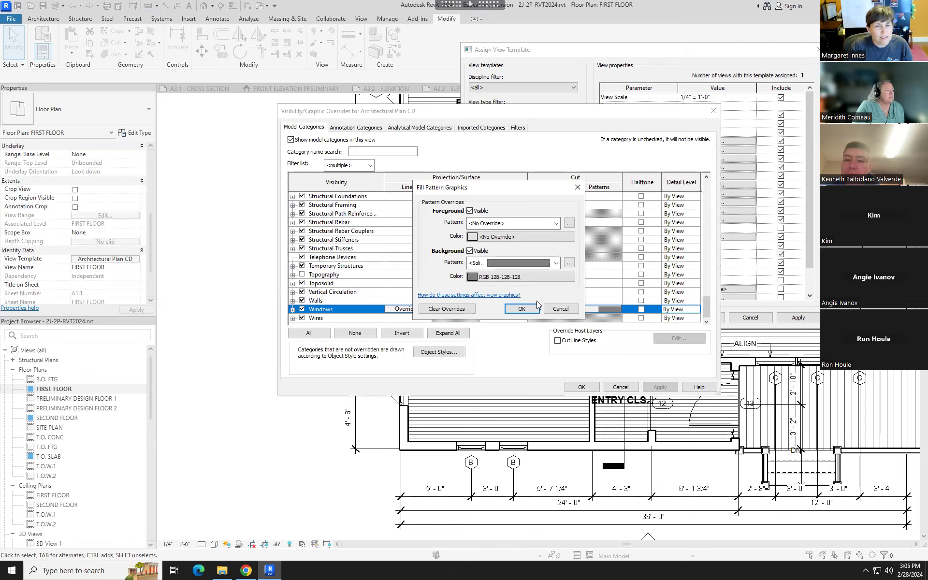
pyautogui.click(446, 309)
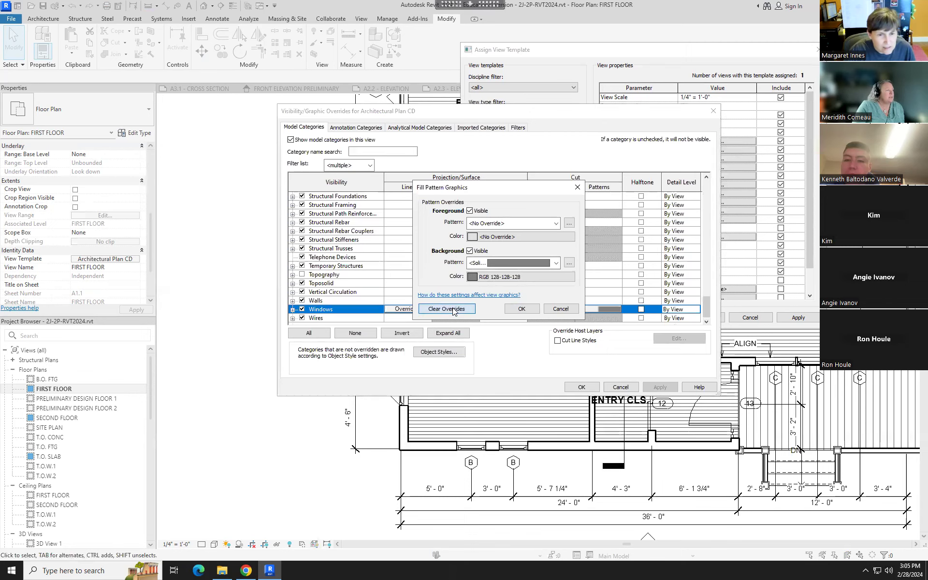
pyautogui.click(521, 308)
# Override the Walls cut pattern background with solid fill in the Architectural Plan CD template
pyautogui.click(599, 300)
pyautogui.click(599, 300)
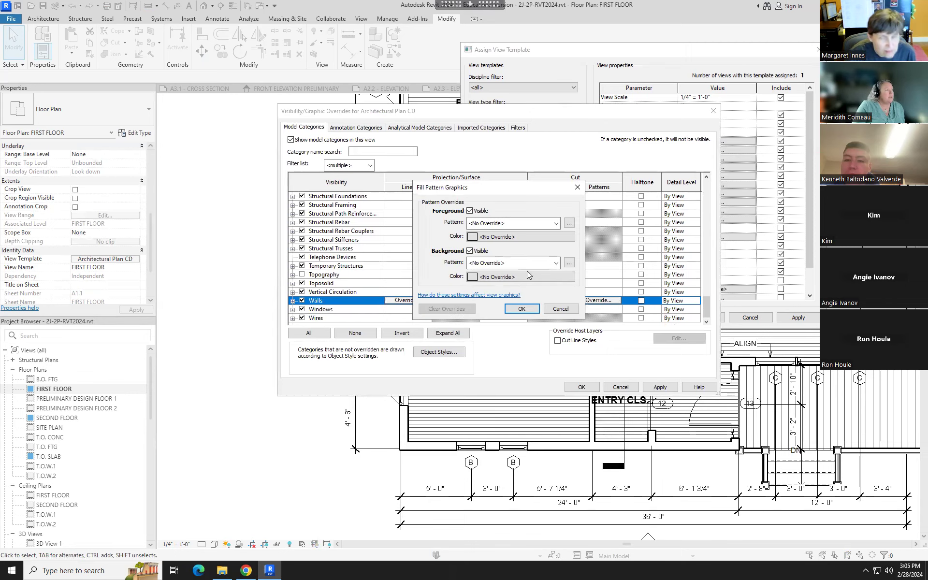
pyautogui.click(556, 263)
pyautogui.click(556, 279)
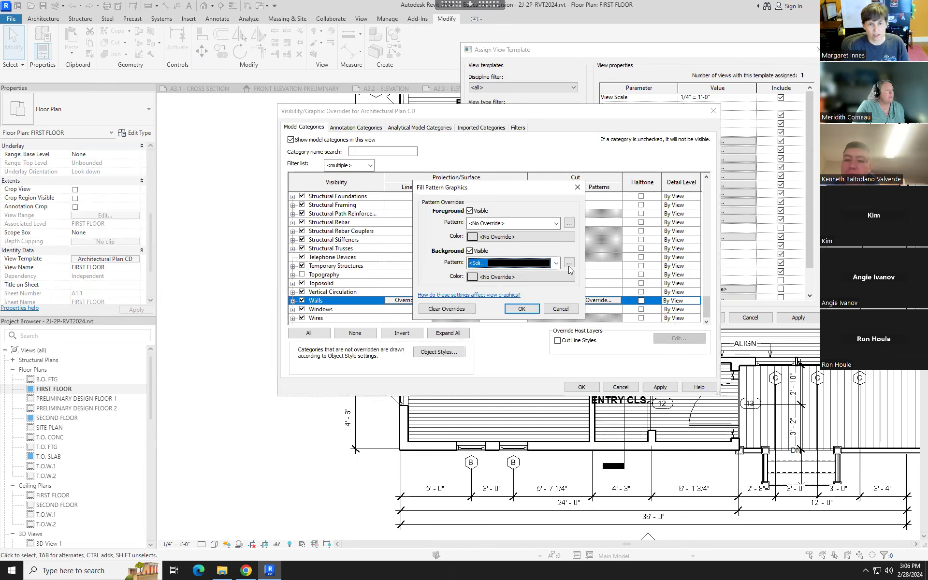
pyautogui.click(569, 263)
pyautogui.click(554, 349)
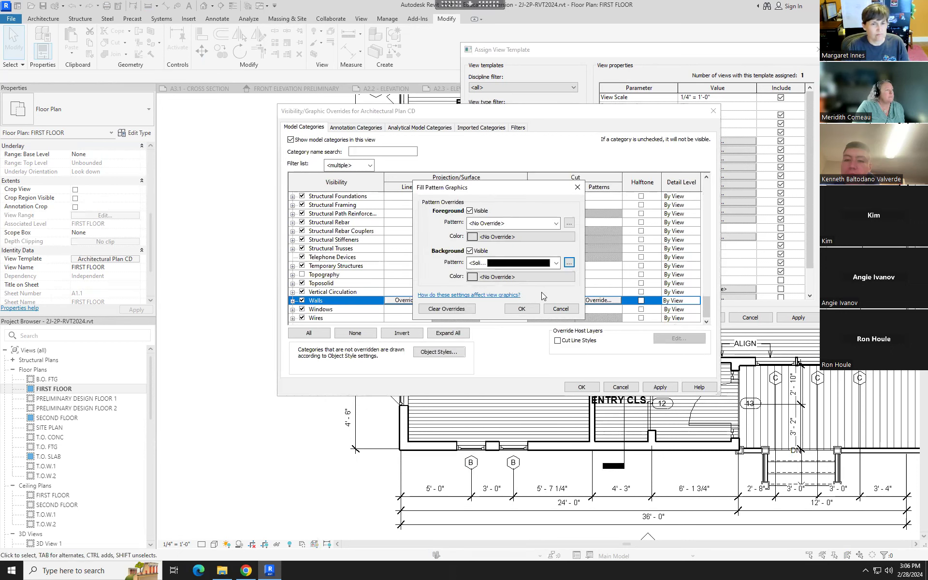
# Color the Walls cut background fill gray RGB 128-128-128 and apply the template changes to the FIRST FLOOR plan
pyautogui.click(548, 277)
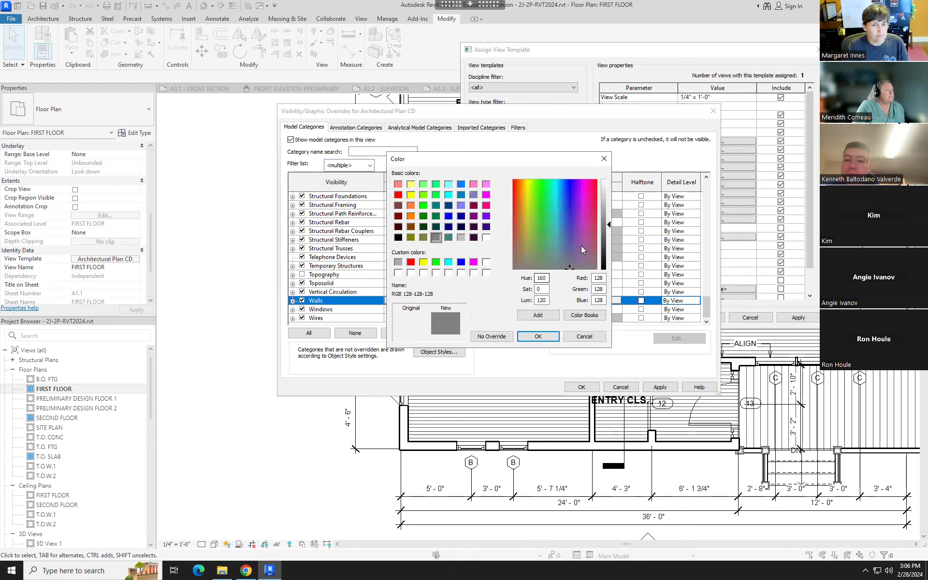
pyautogui.click(538, 337)
pyautogui.click(521, 308)
pyautogui.click(660, 387)
pyautogui.click(579, 387)
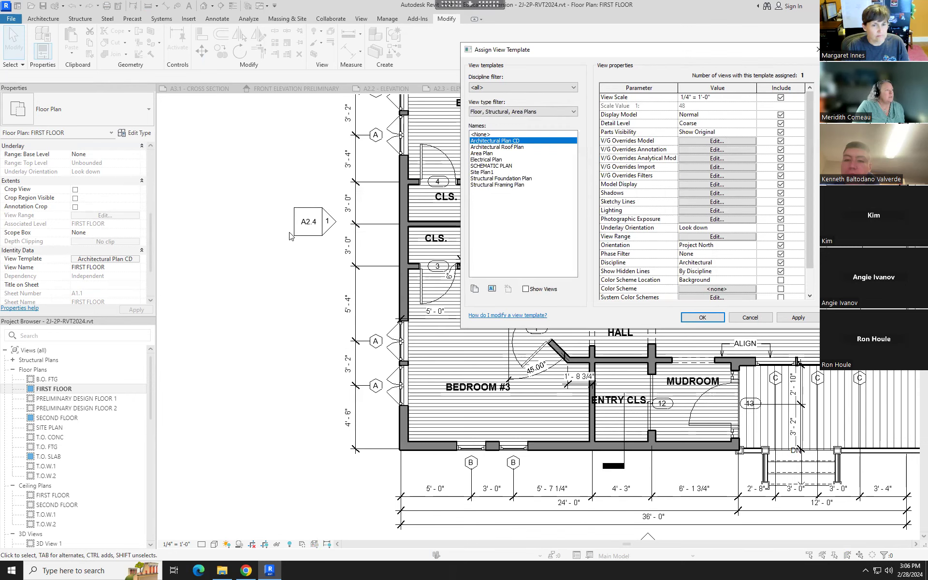
pyautogui.click(702, 317)
# Set the Architectural Plan CD template's detail level to Medium and inspect the exterior wall corner in the plan
pyautogui.scroll(8, 406, 450)
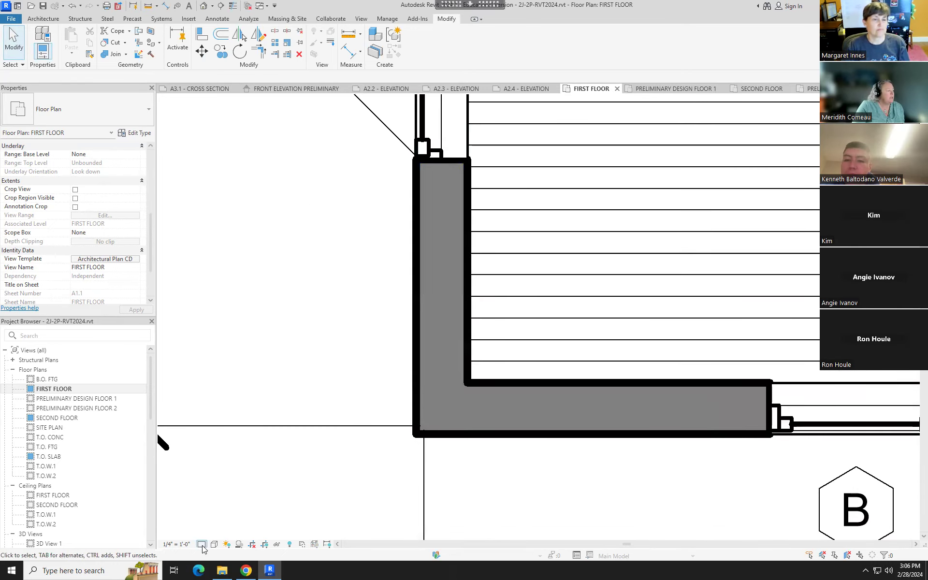
pyautogui.click(132, 259)
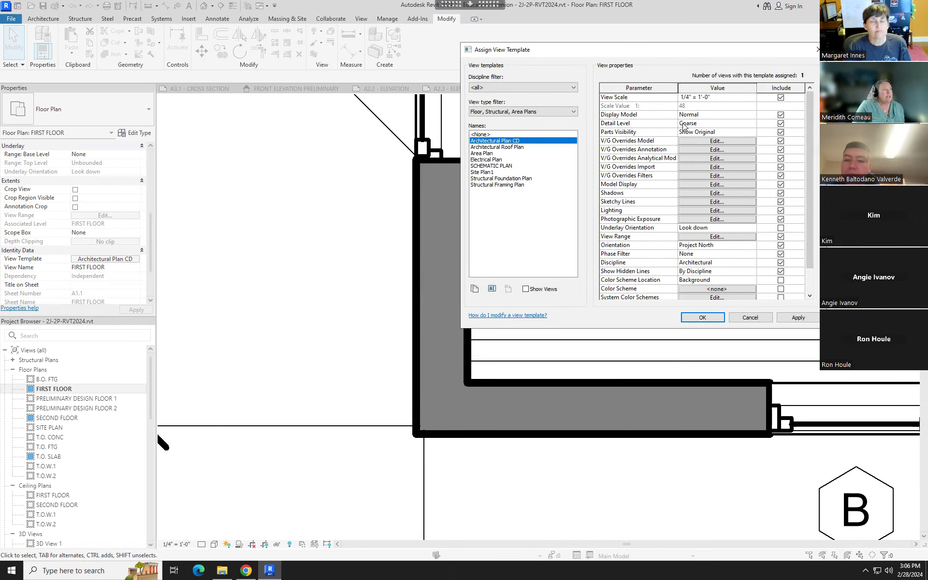
pyautogui.click(752, 124)
pyautogui.click(703, 140)
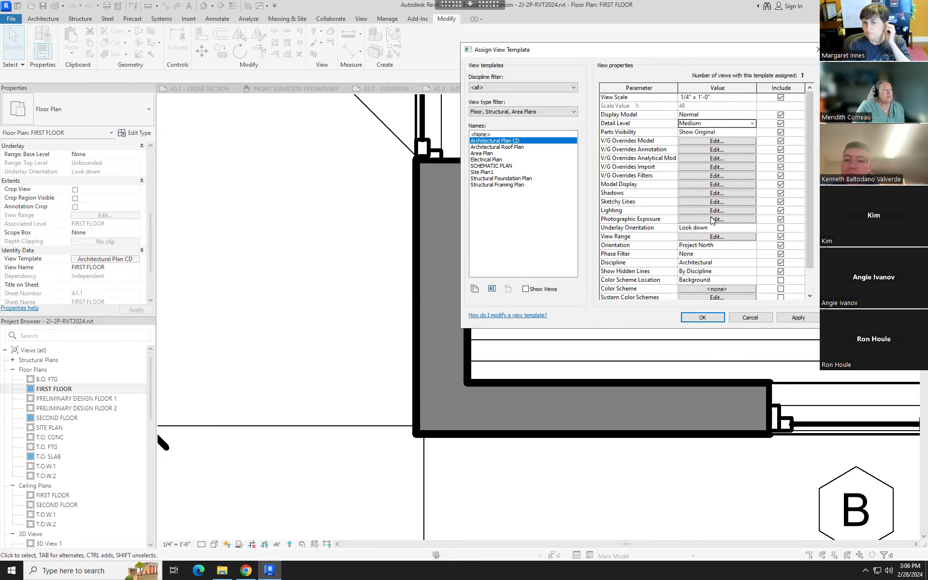
pyautogui.click(702, 317)
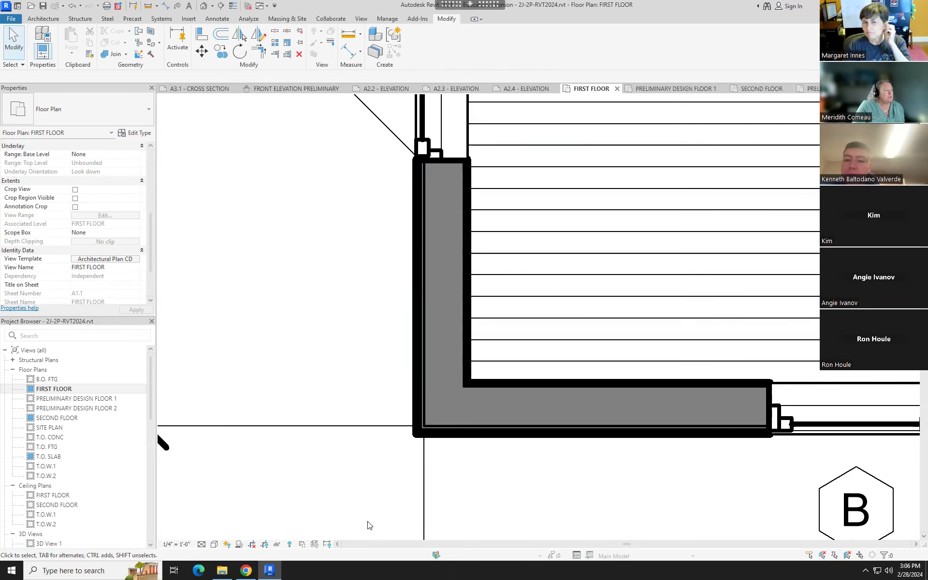
pyautogui.scroll(3, 469, 489)
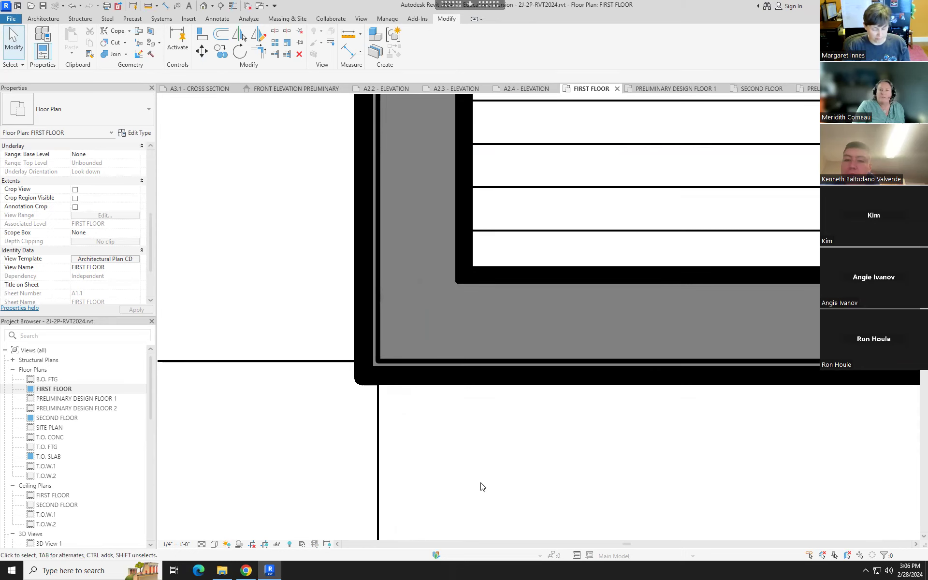
pyautogui.scroll(-10, 540, 332)
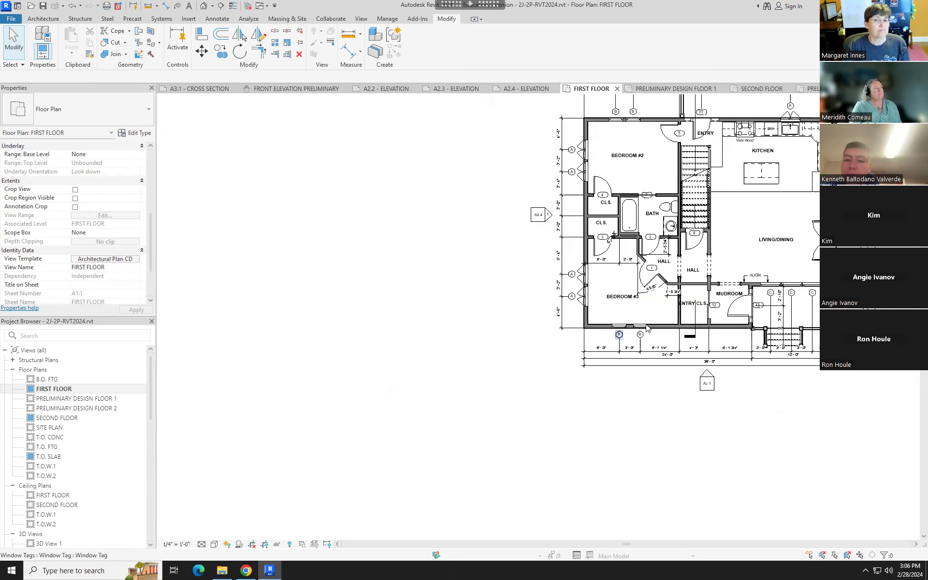
pyautogui.moveTo(492, 386); pyautogui.dragTo(440, 413, button='middle')
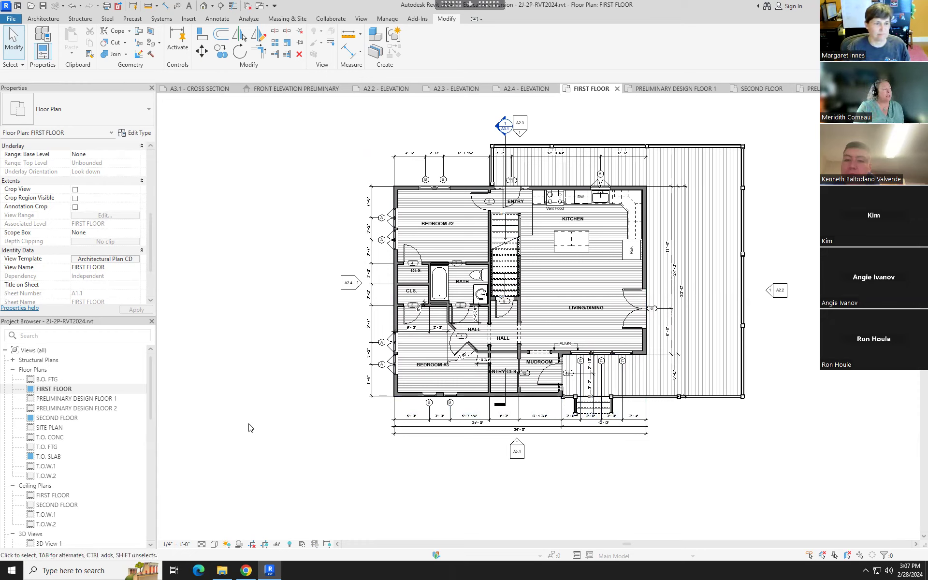
pyautogui.click(120, 261)
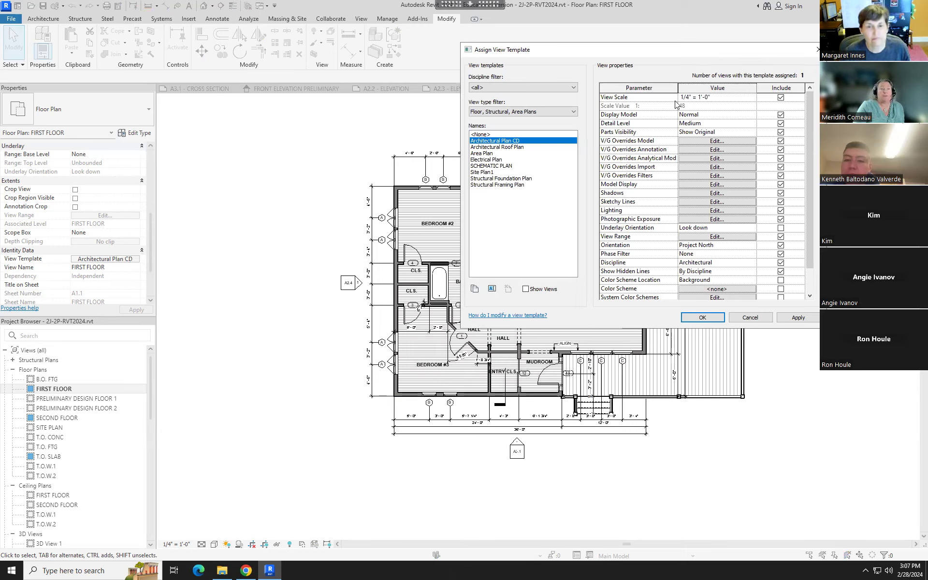
pyautogui.click(701, 319)
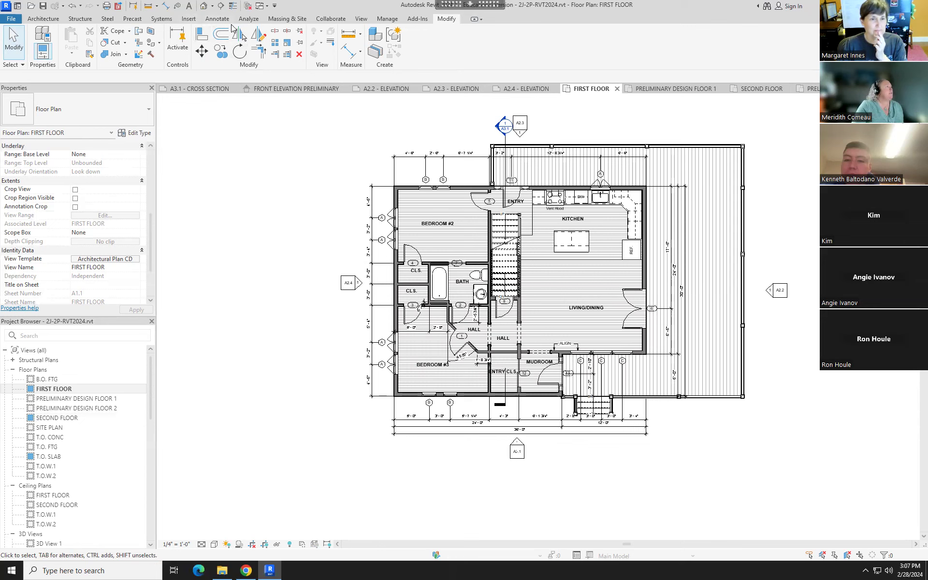
# Place a rectangular callout around the kitchen on the FIRST FLOOR plan and move its head beside the callout's upper-right corner
pyautogui.click(361, 18)
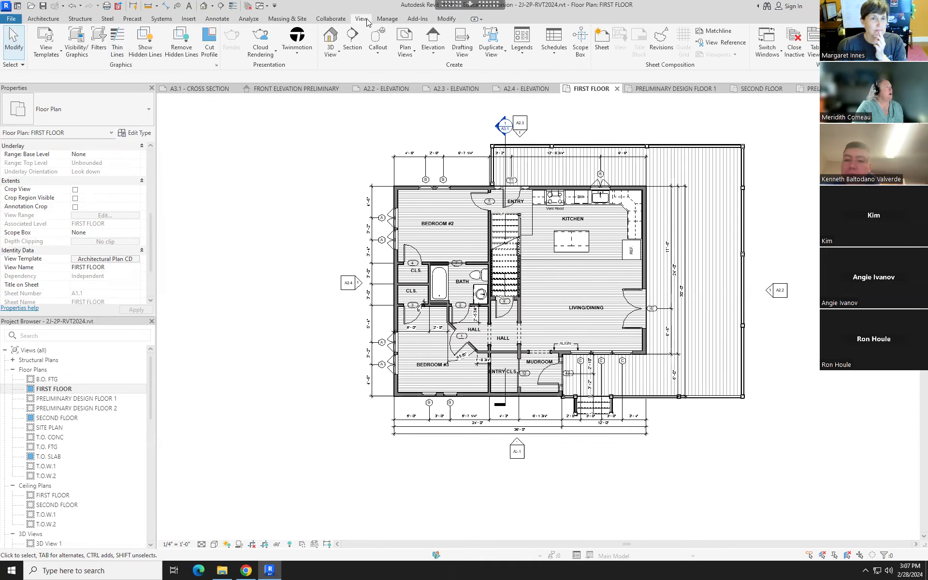
pyautogui.click(381, 36)
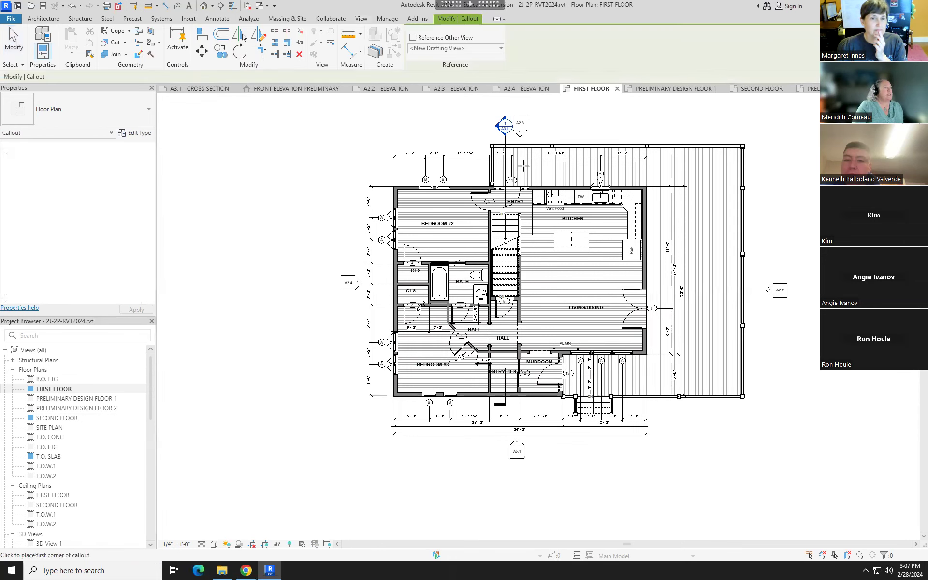
pyautogui.click(526, 163)
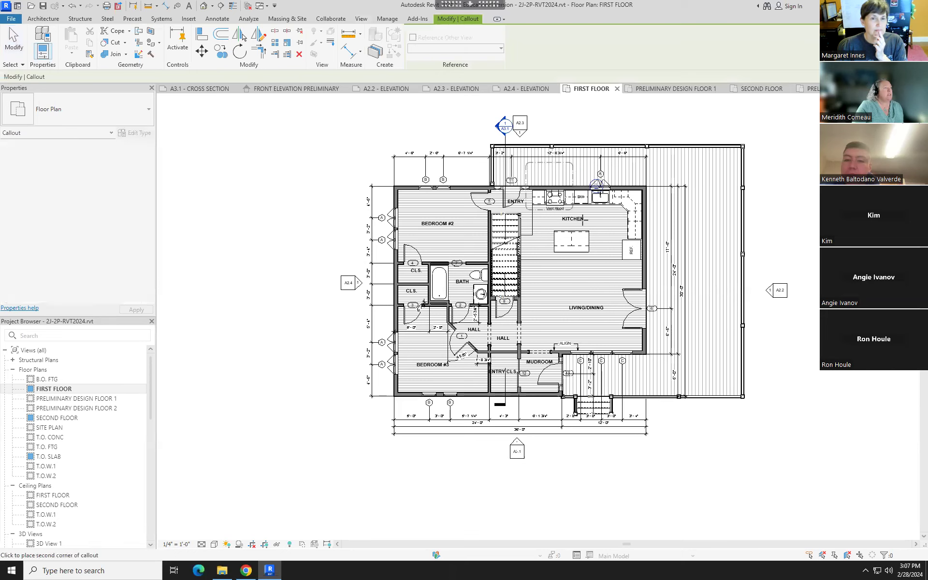
pyautogui.click(661, 269)
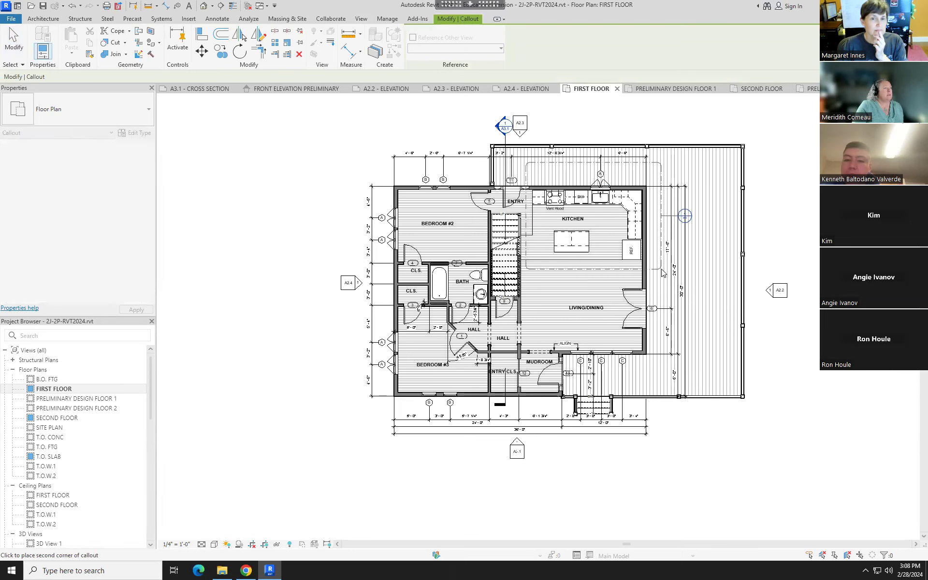
pyautogui.click(661, 228)
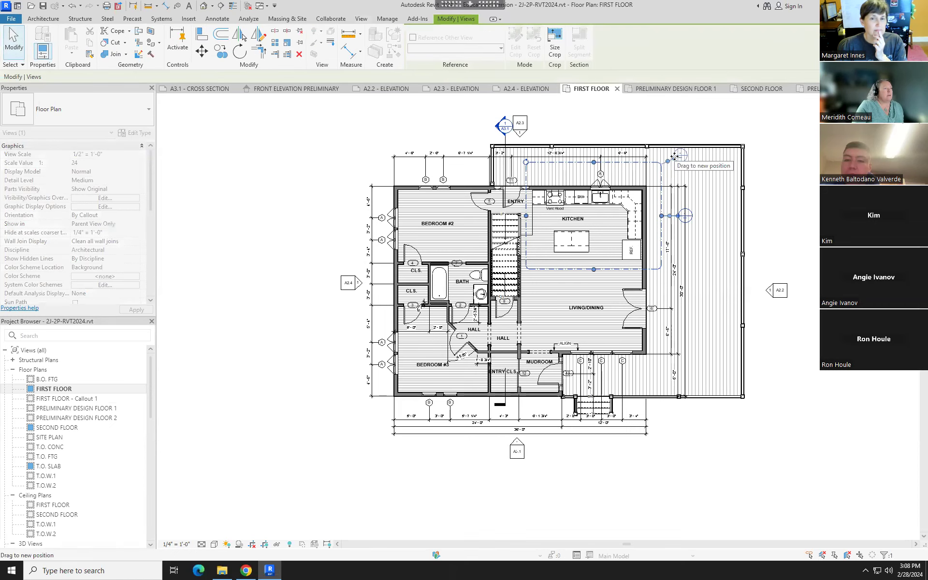
pyautogui.press('Escape')
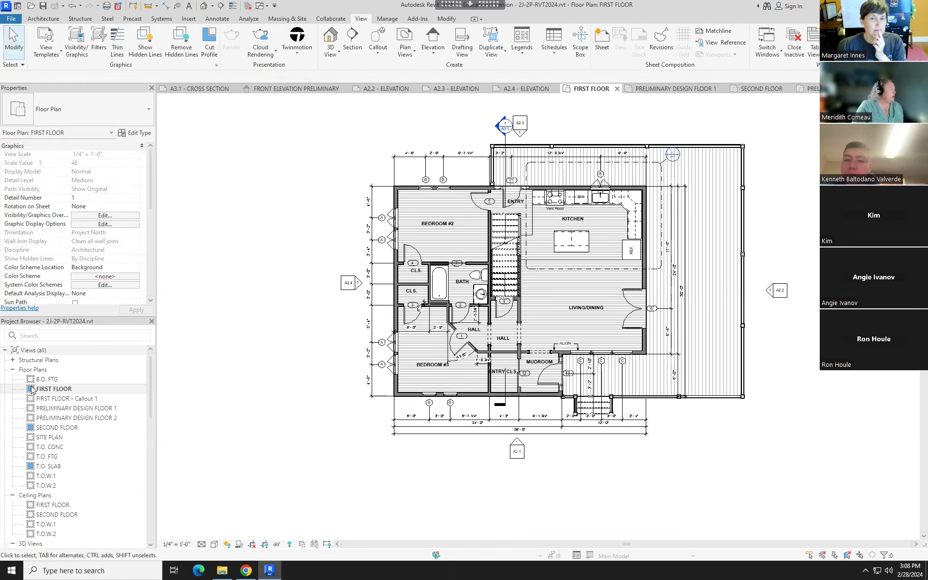
# Rename the new kitchen callout view as ENLARGED KITCHEN PLAN
pyautogui.click(74, 399)
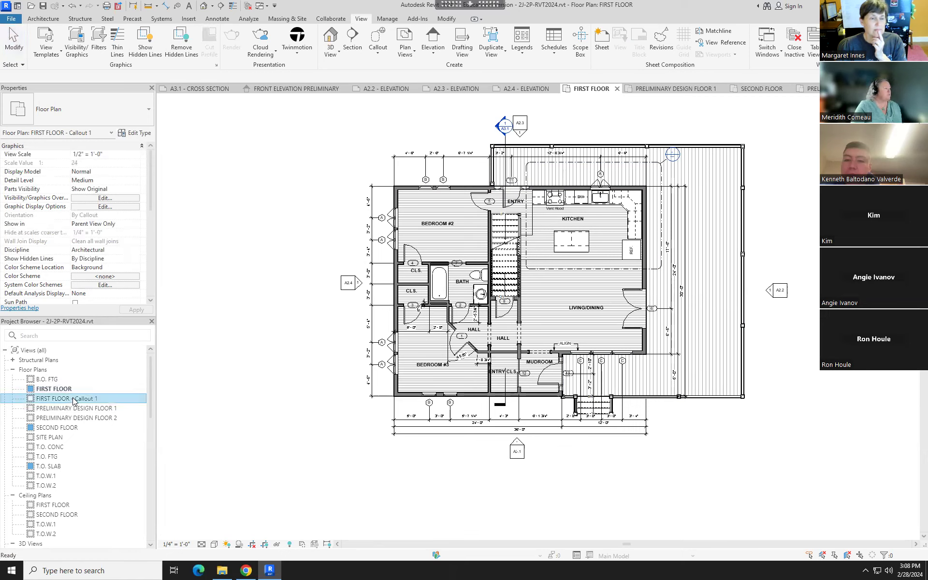
pyautogui.rightClick(73, 399)
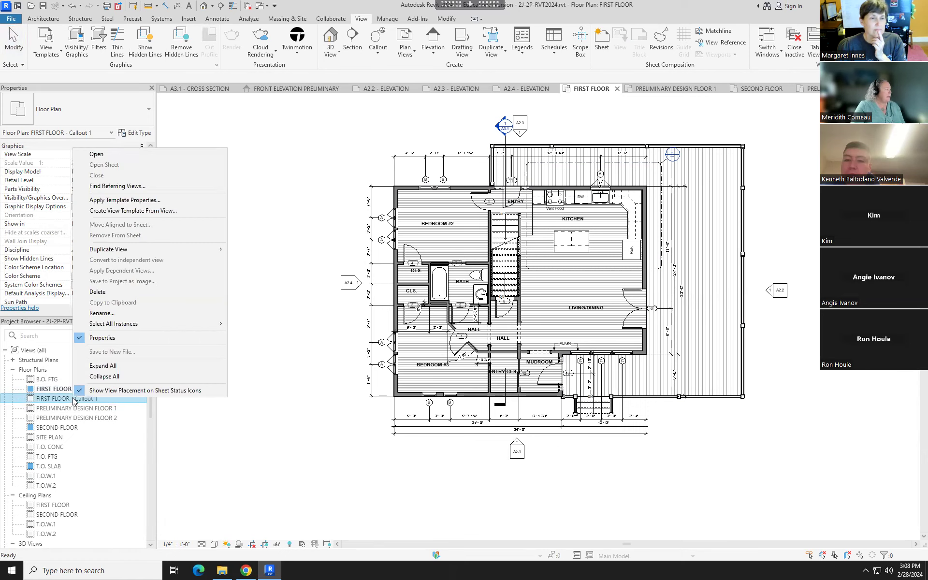
pyautogui.click(103, 314)
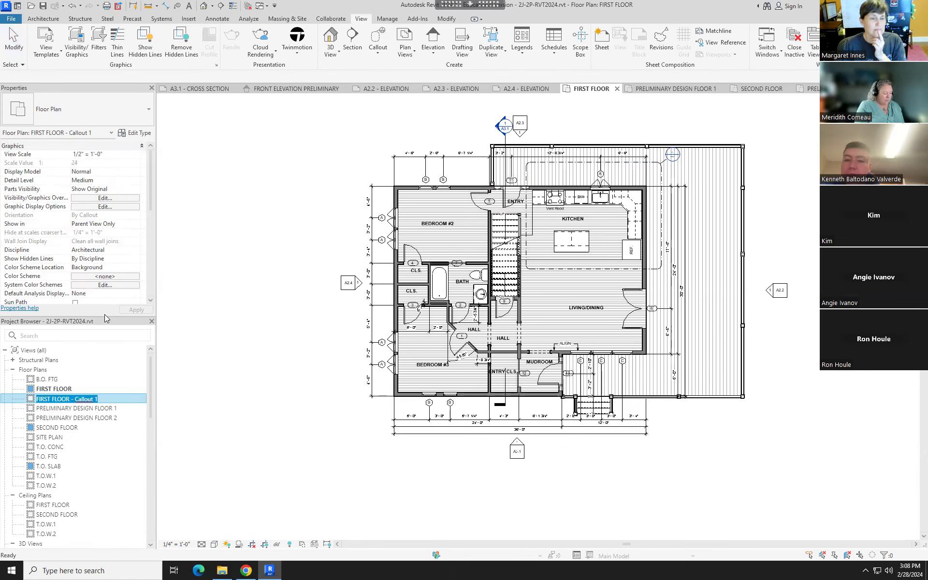
pyautogui.write('ENLARGED KITCHEN PLAN')
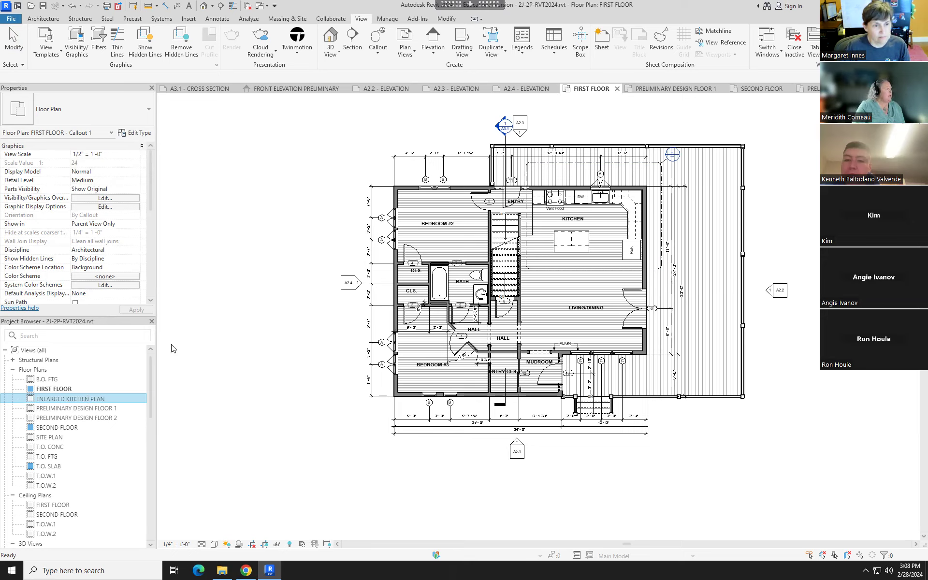
pyautogui.click(172, 348)
# Create a new sheet with the C24X18 HORIZONTAL-AEDD220 title block
pyautogui.moveTo(150, 368); pyautogui.dragTo(150, 488)
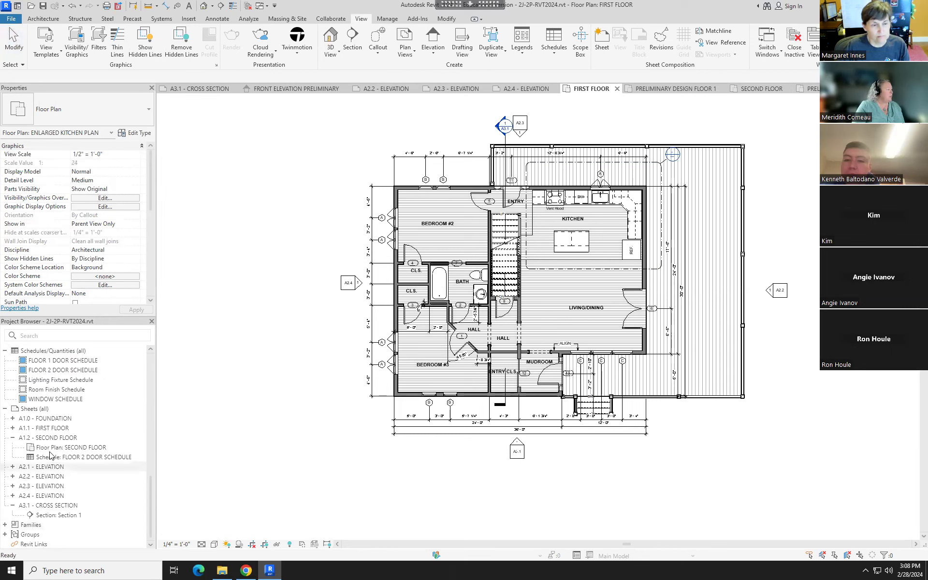
pyautogui.rightClick(35, 411)
pyautogui.click(70, 415)
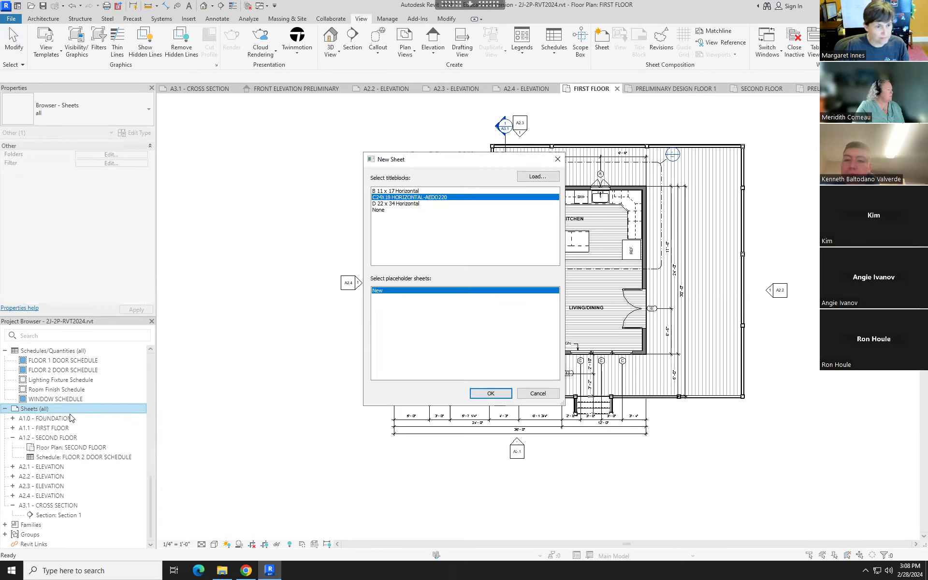
pyautogui.click(499, 393)
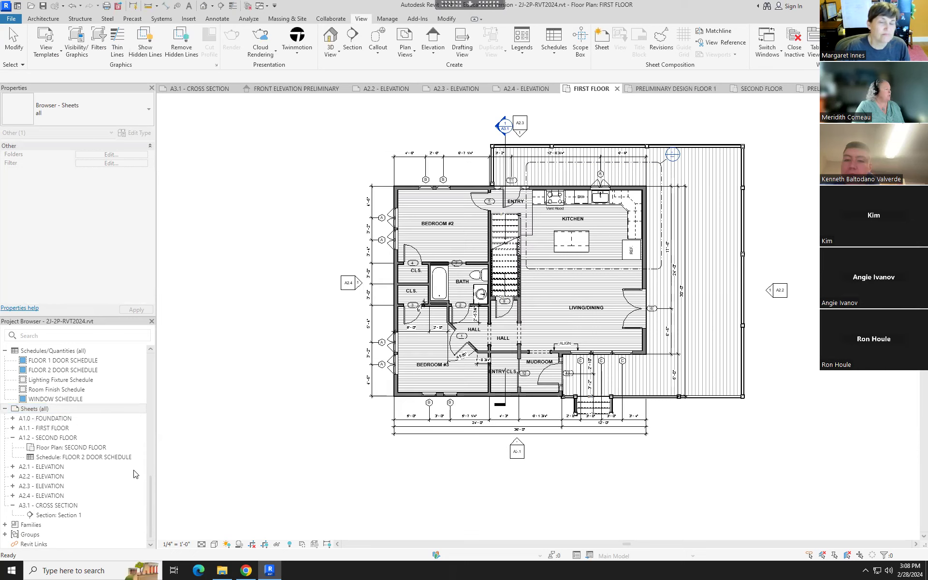
# Give the new sheet the number A4.1 and the name ENLARGED PLANS & INT. ELEV
pyautogui.rightClick(34, 525)
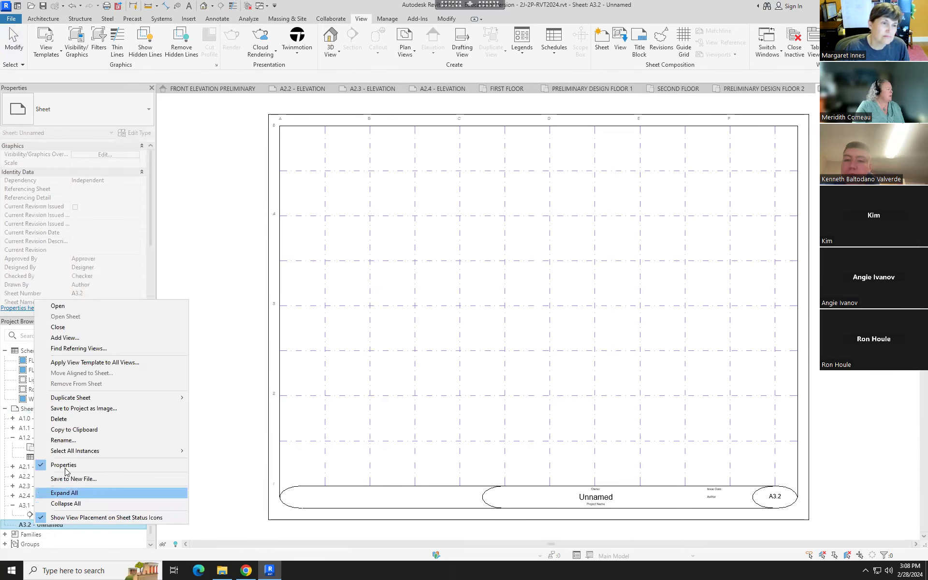
pyautogui.click(70, 442)
pyautogui.click(434, 274)
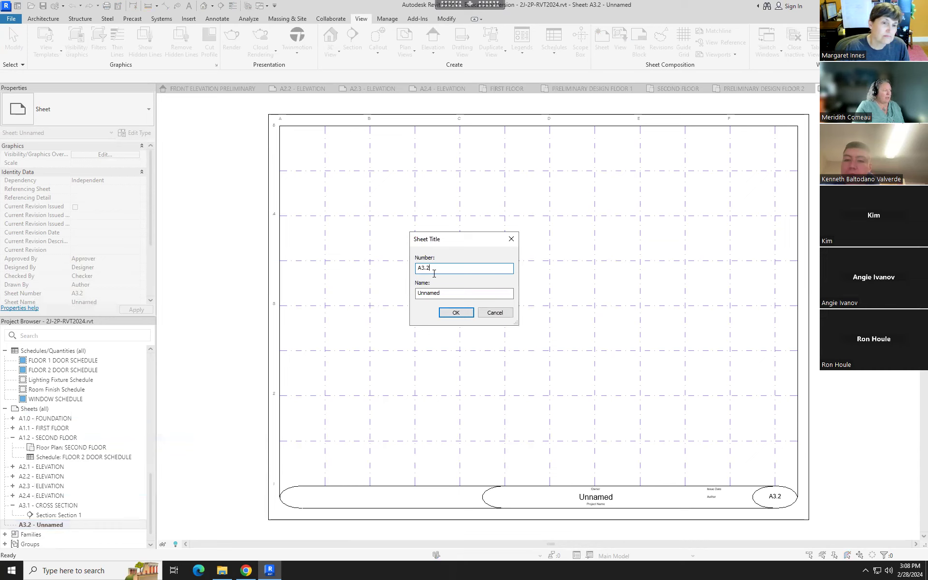
pyautogui.write('4')
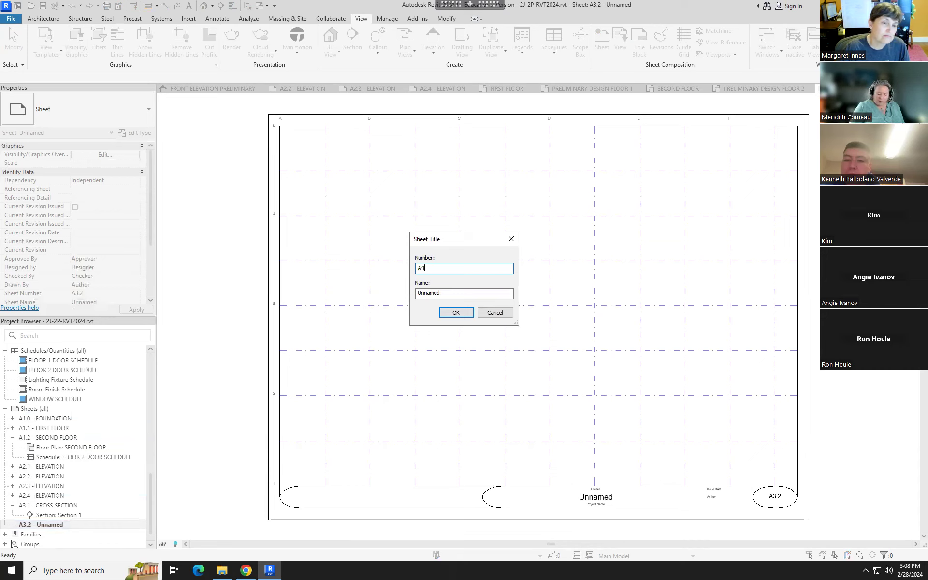
pyautogui.press('Tab')
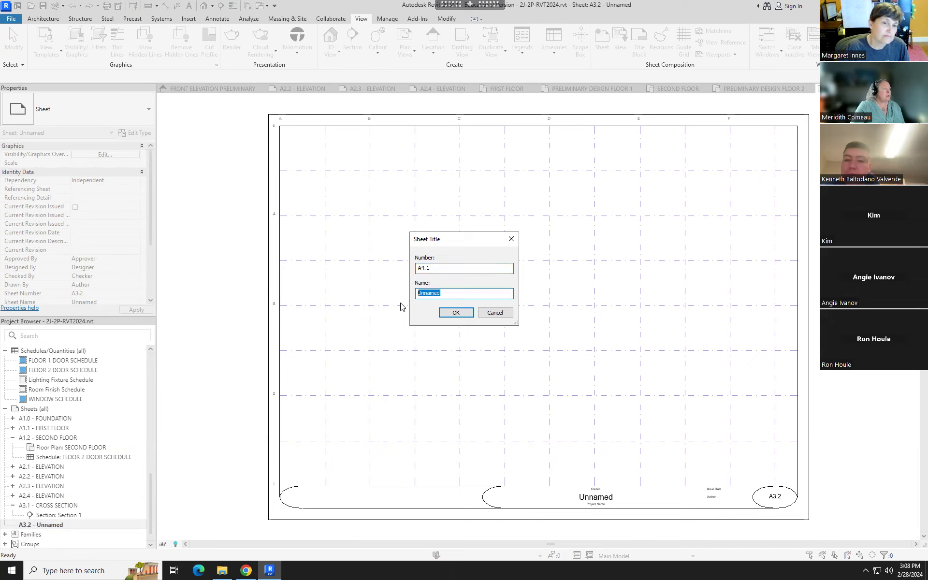
pyautogui.write('ENLARGED PLANS & INT')
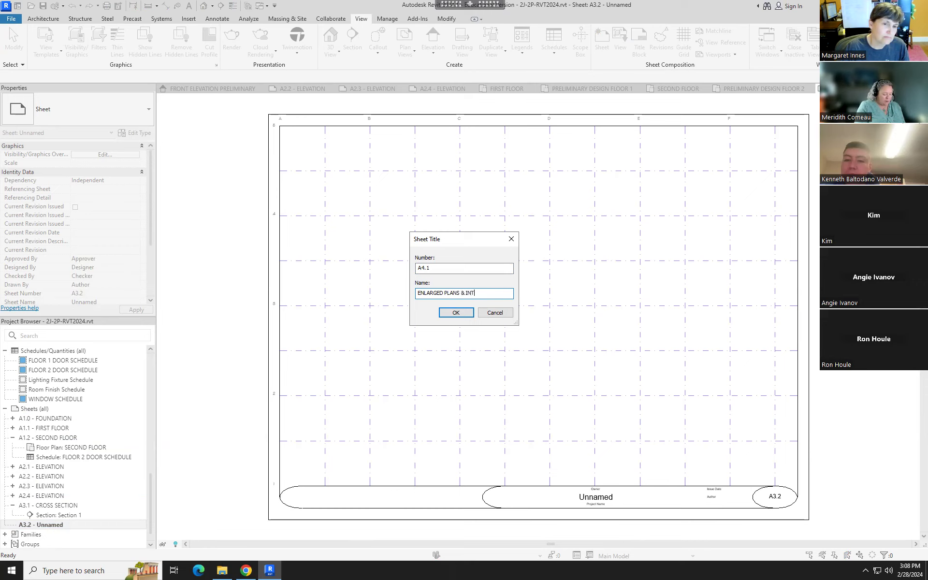
pyautogui.write('. ELEV')
pyautogui.click(454, 313)
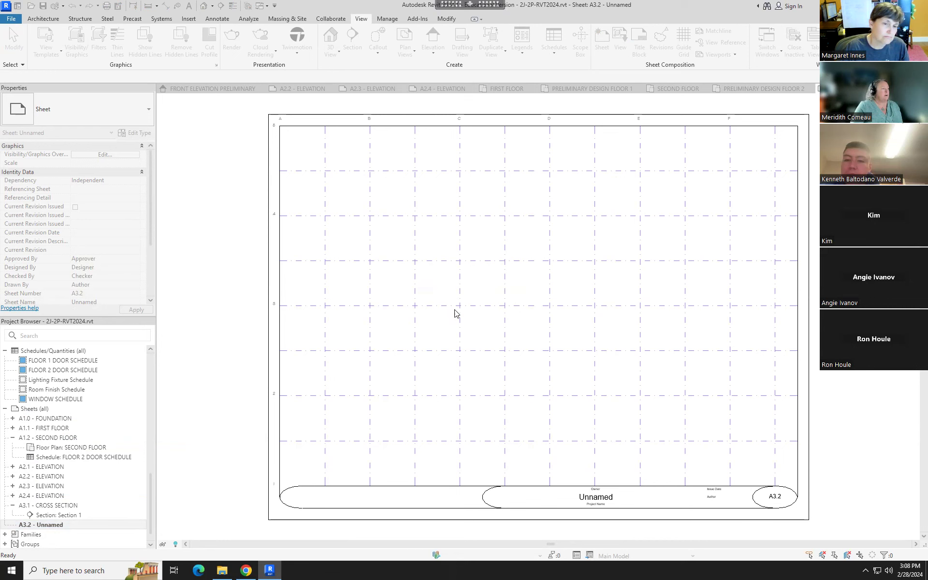
# Turn off the title block's ConDocGrid and place the ENLARGED KITCHEN PLAN view in the upper-left area of sheet A4.1
pyautogui.click(269, 180)
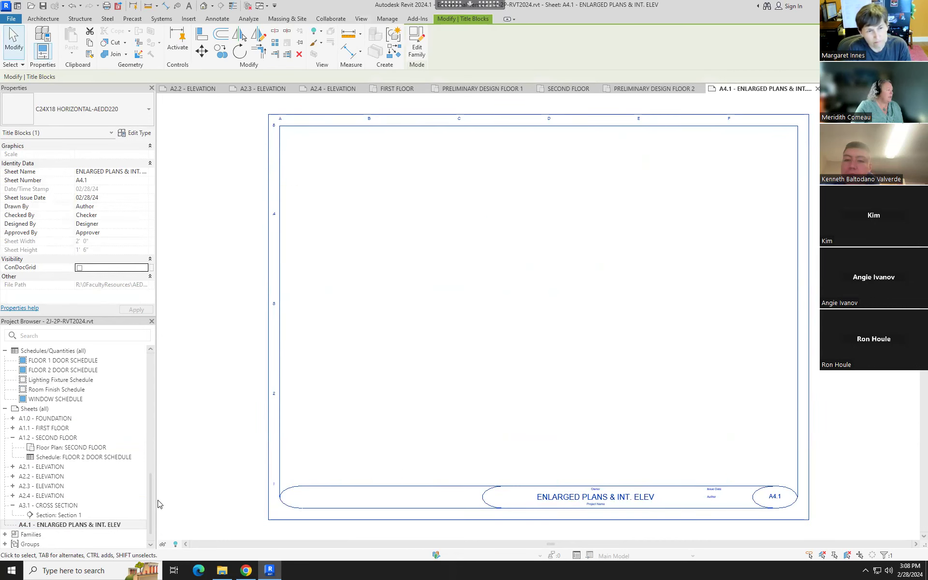
pyautogui.press('Escape')
pyautogui.scroll(10, 121, 371)
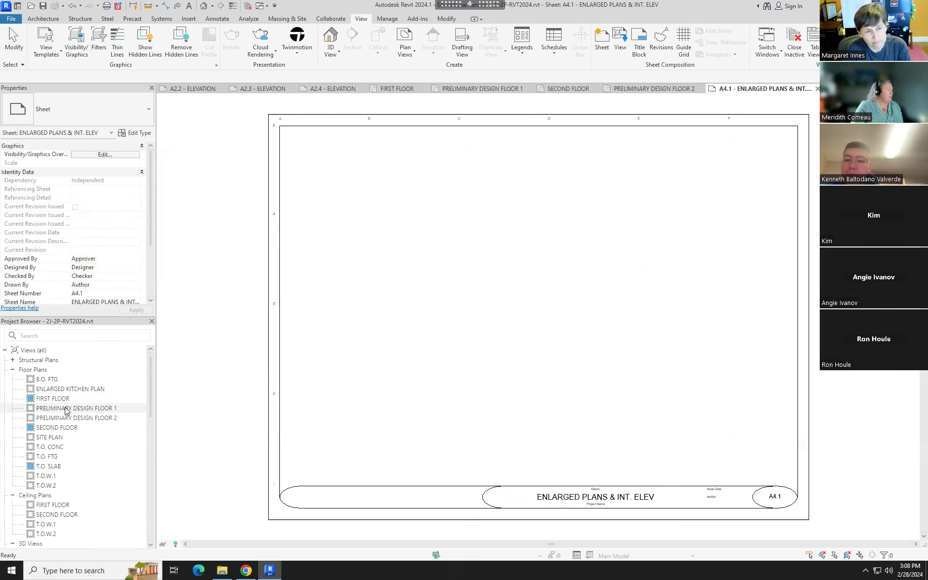
pyautogui.moveTo(100, 388); pyautogui.dragTo(413, 231)
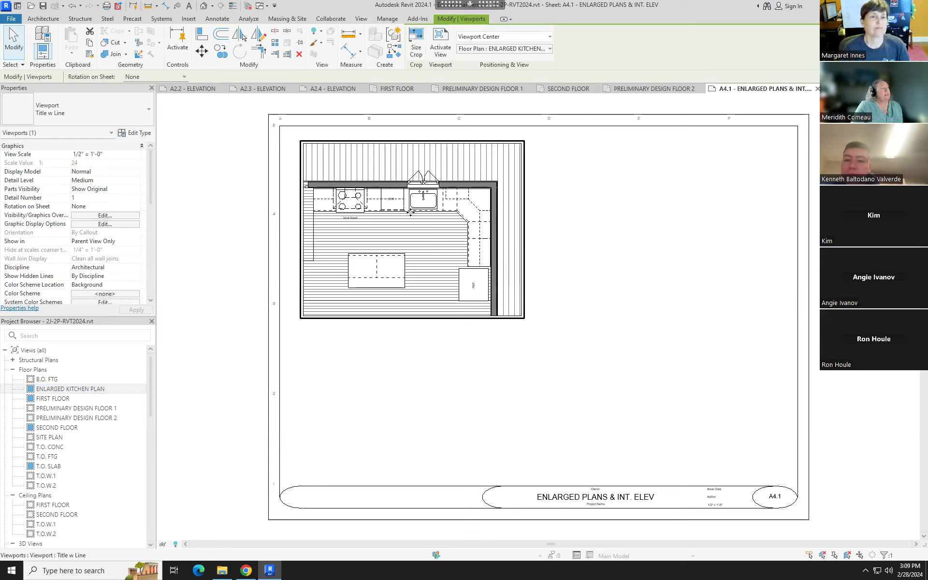
# Try assigning the Architectural Plan CD view template to the kitchen plan viewport on the sheet, and undo the assignment
pyautogui.moveTo(149, 177); pyautogui.dragTo(150, 209)
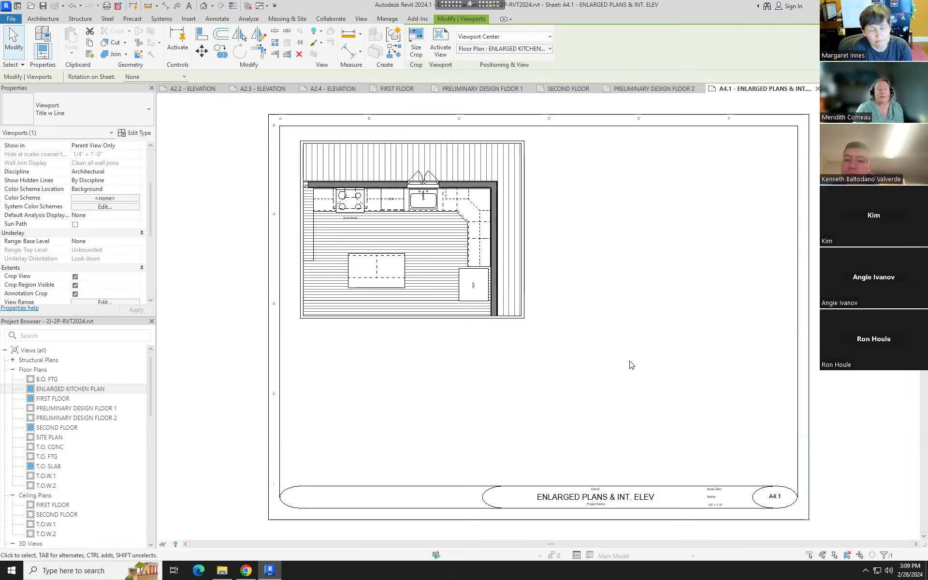
pyautogui.doubleClick(420, 226)
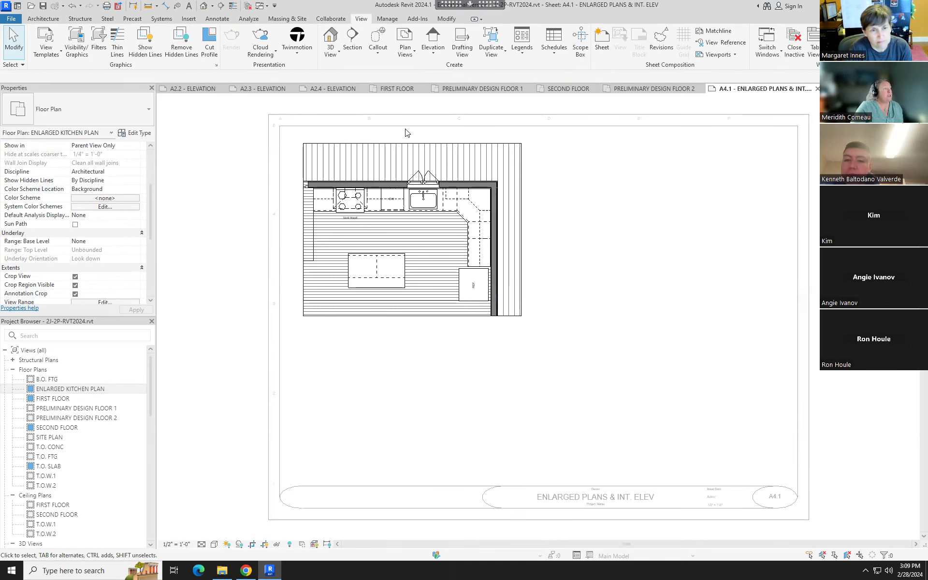
pyautogui.moveTo(149, 194); pyautogui.dragTo(147, 237)
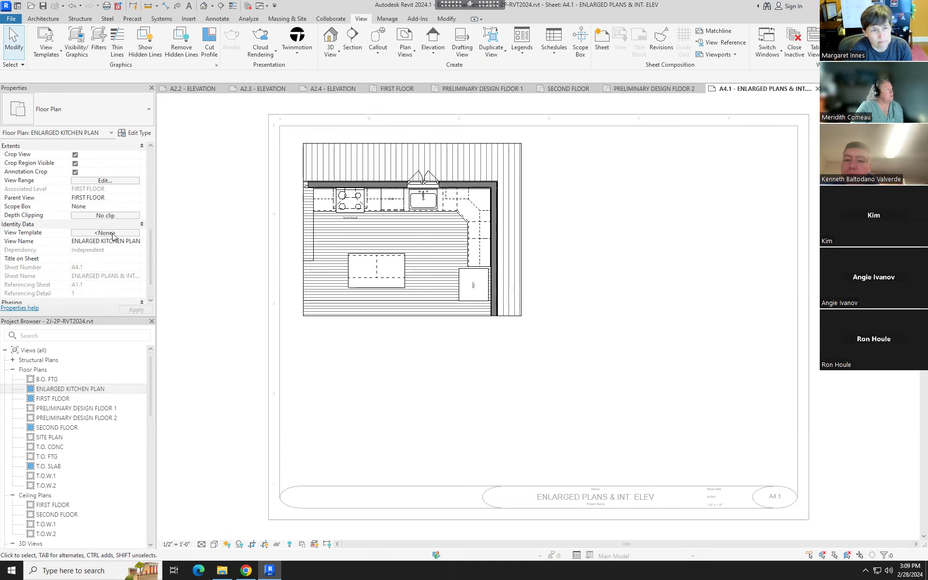
pyautogui.click(105, 233)
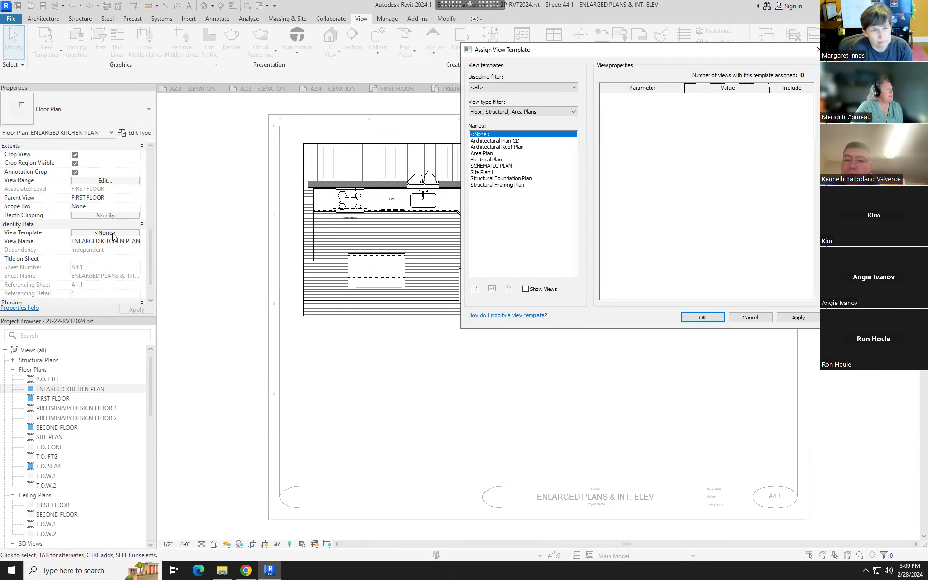
pyautogui.click(504, 141)
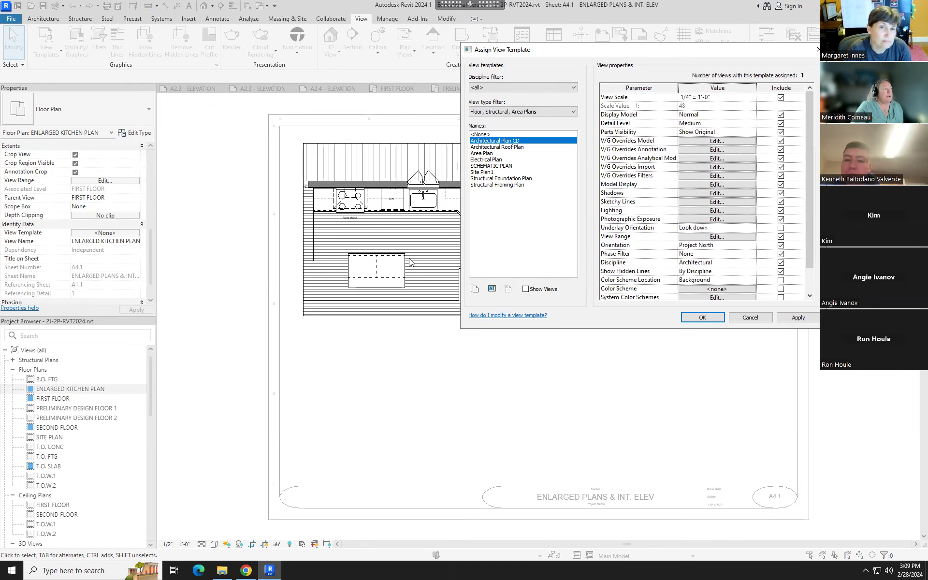
pyautogui.click(702, 317)
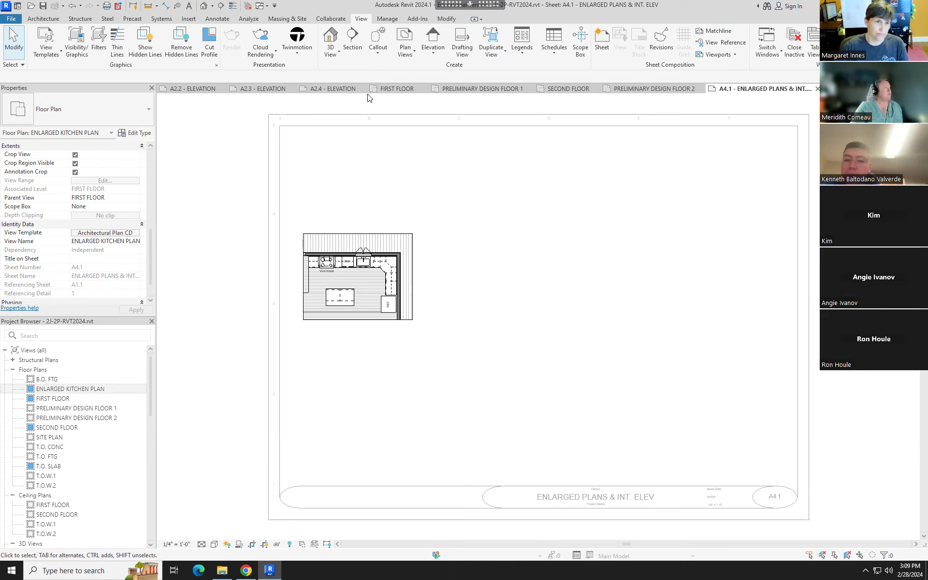
pyautogui.click(72, 5)
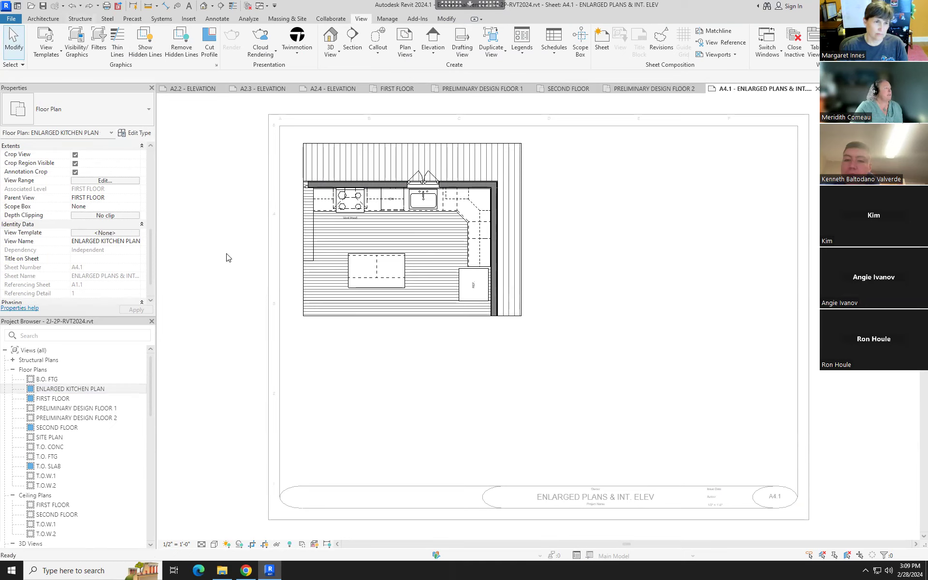
# Exclude View Scale from the Architectural Plan CD view template through the FIRST FLOOR plan
pyautogui.doubleClick(68, 400)
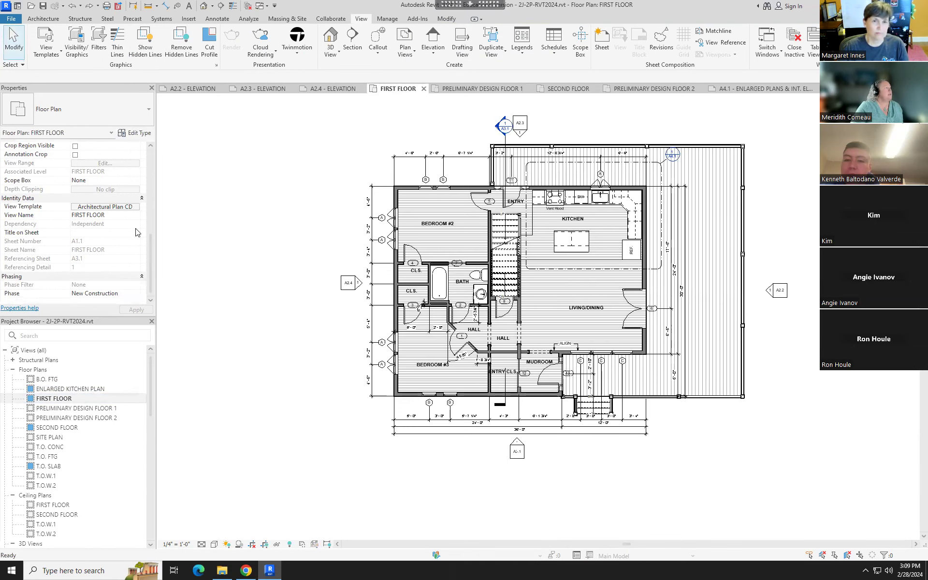
pyautogui.click(114, 207)
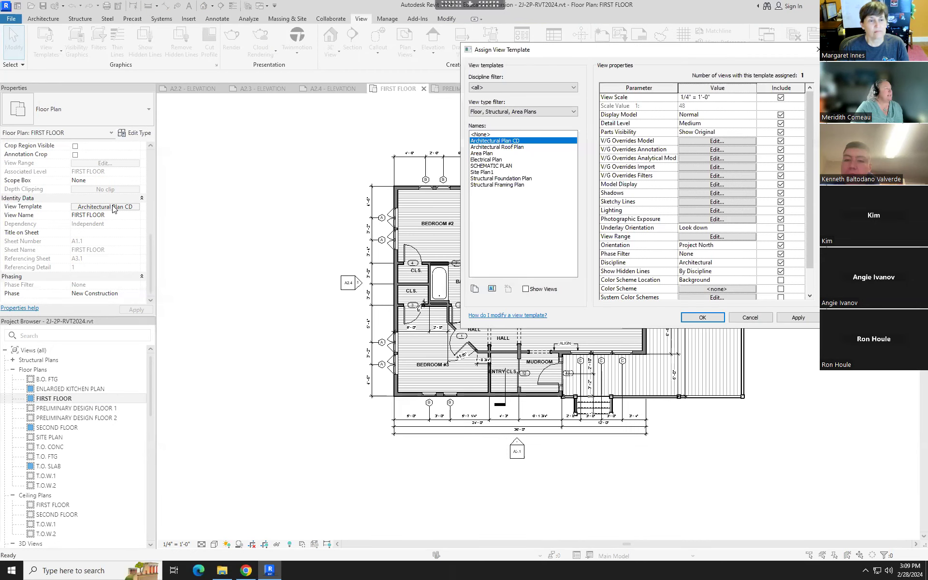
pyautogui.click(780, 97)
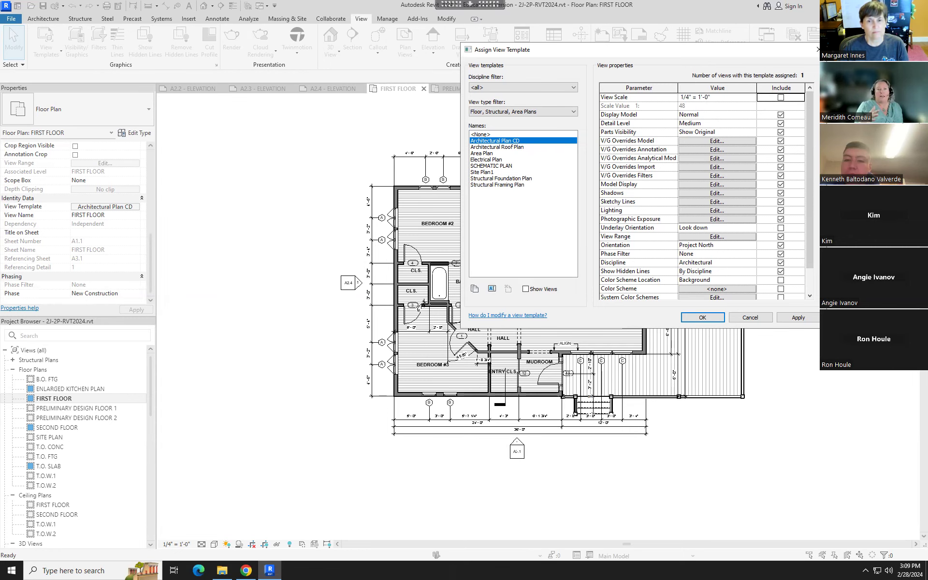
pyautogui.click(703, 318)
# Review the kitchen plan on sheet A4.1 and in its own view, dismissing the save reminder without saving
pyautogui.click(757, 90)
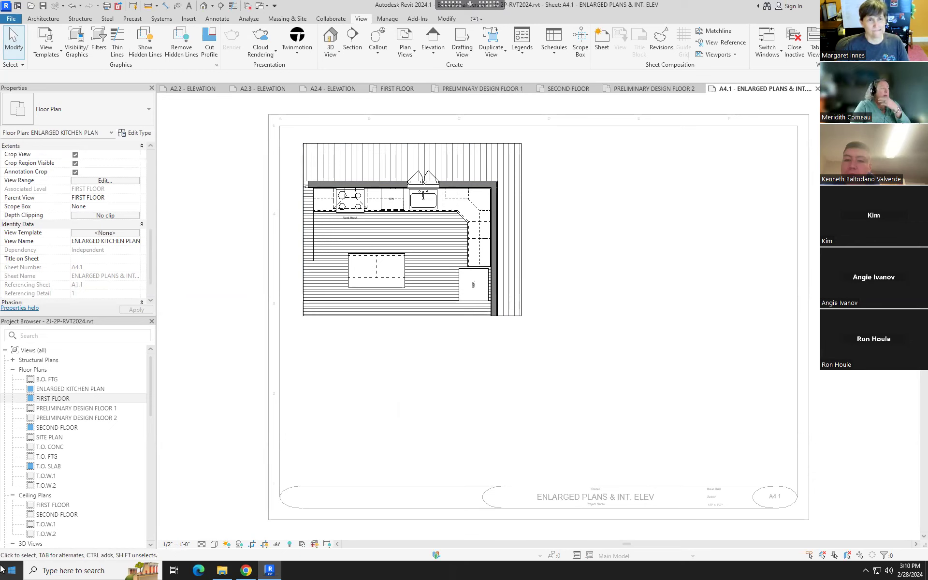
pyautogui.click(78, 396)
pyautogui.doubleClick(77, 391)
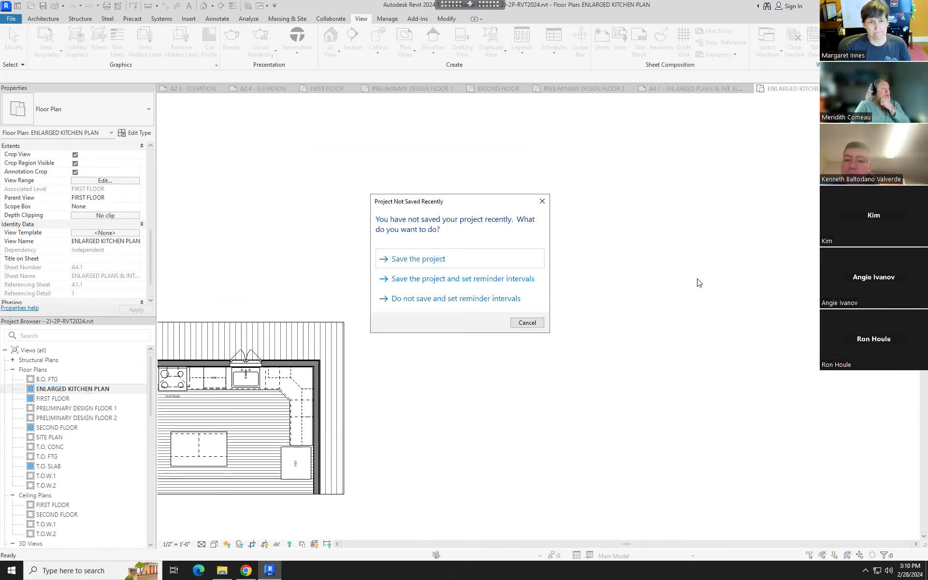
pyautogui.click(527, 323)
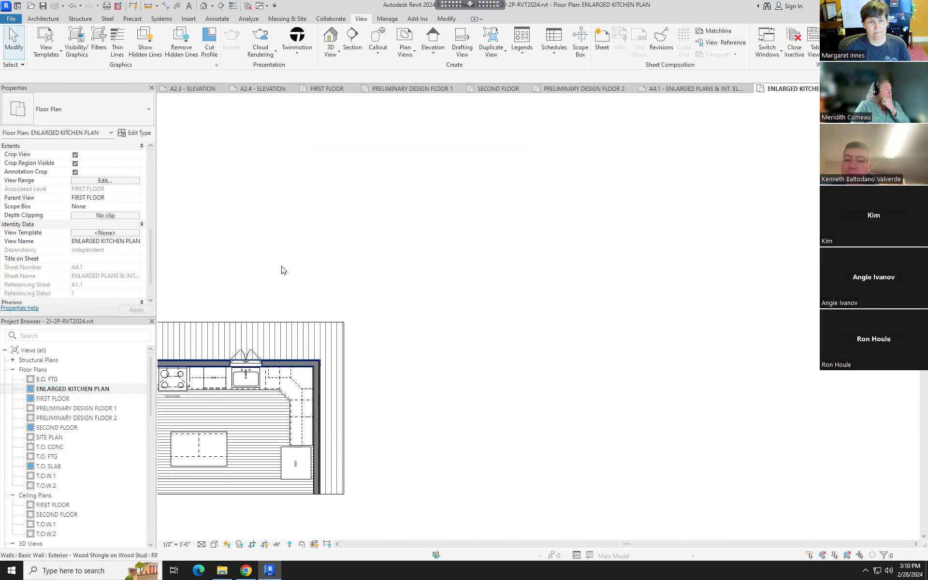
pyautogui.click(696, 88)
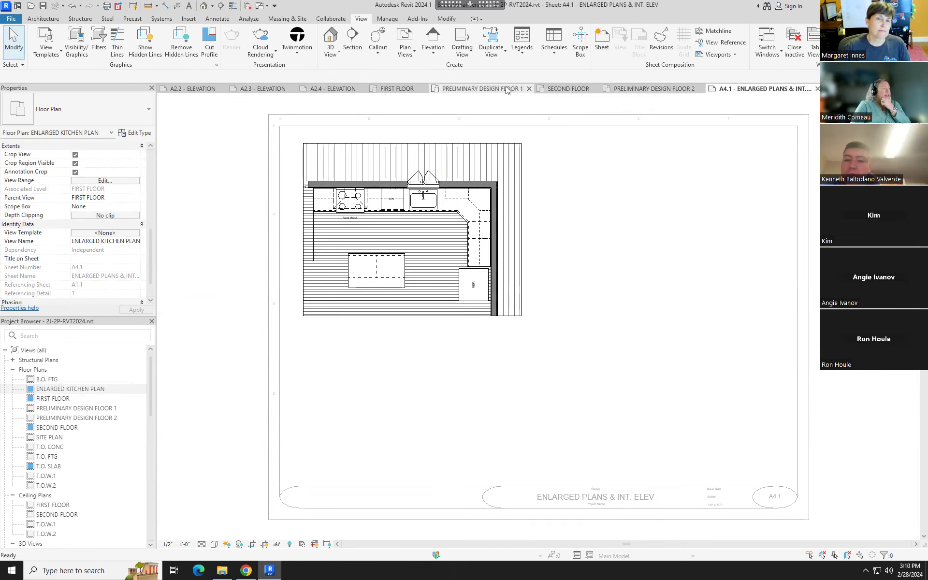
# Exclude View Range from the SCHEMATIC PLAN view template assigned to the PRELIMINARY DESIGN FLOOR 1 plan
pyautogui.click(483, 89)
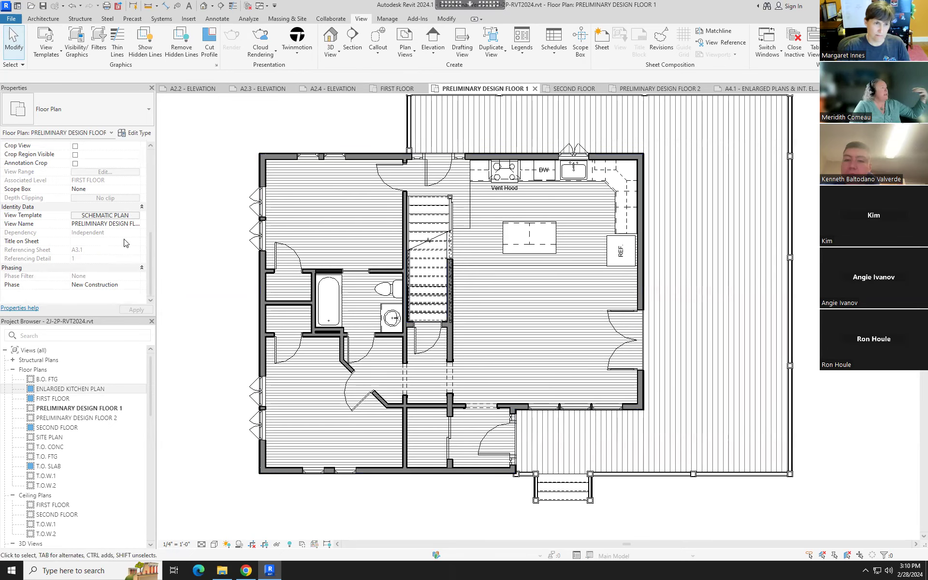
pyautogui.click(115, 217)
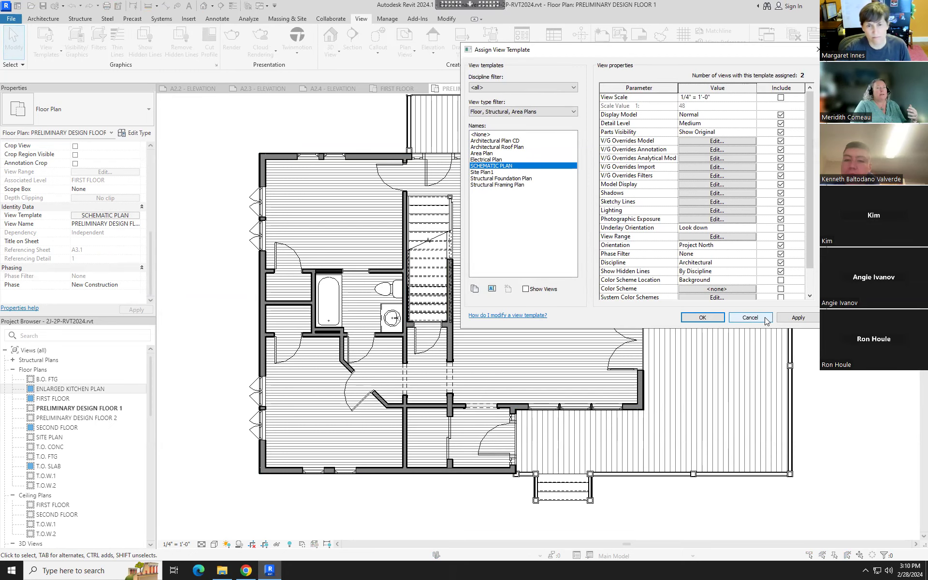
pyautogui.click(702, 317)
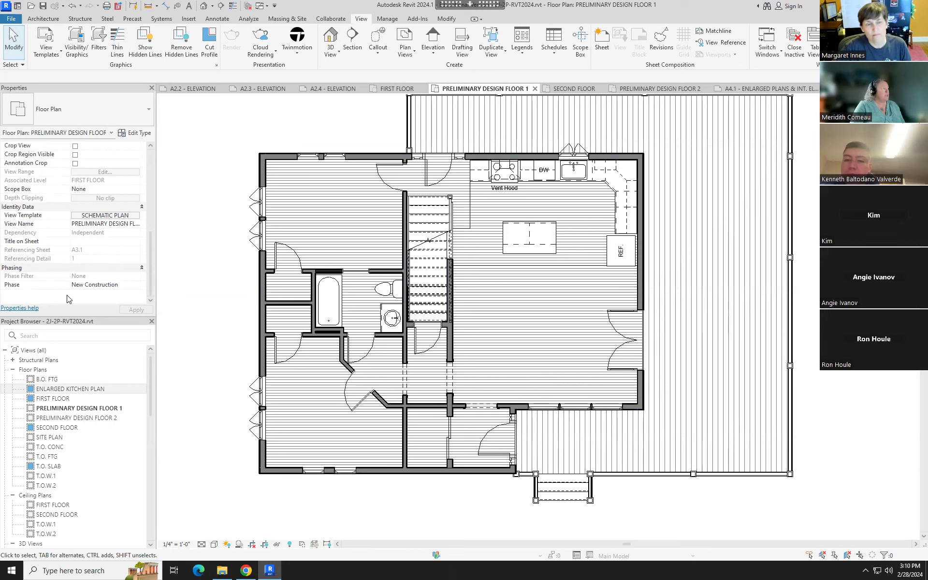
pyautogui.scroll(3, 148, 224)
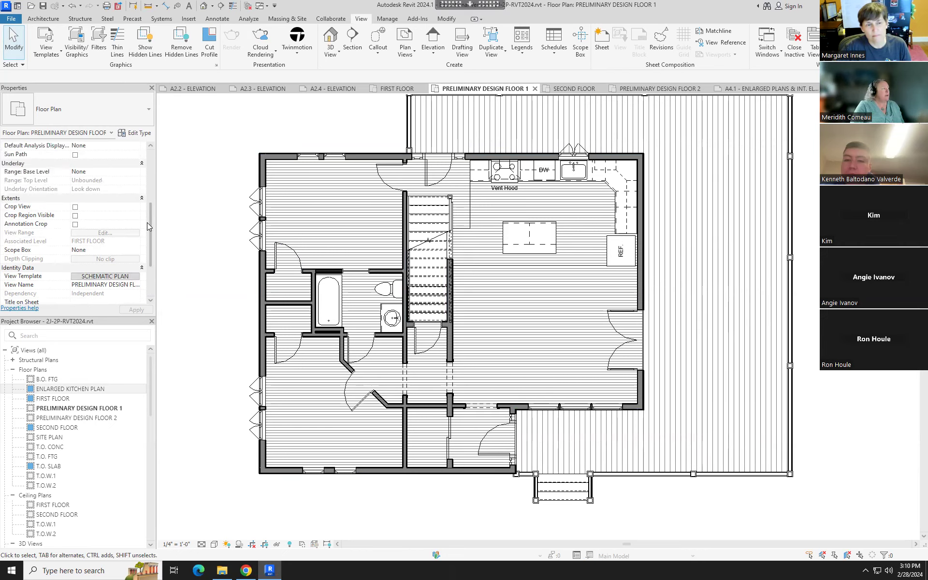
pyautogui.scroll(1, 148, 224)
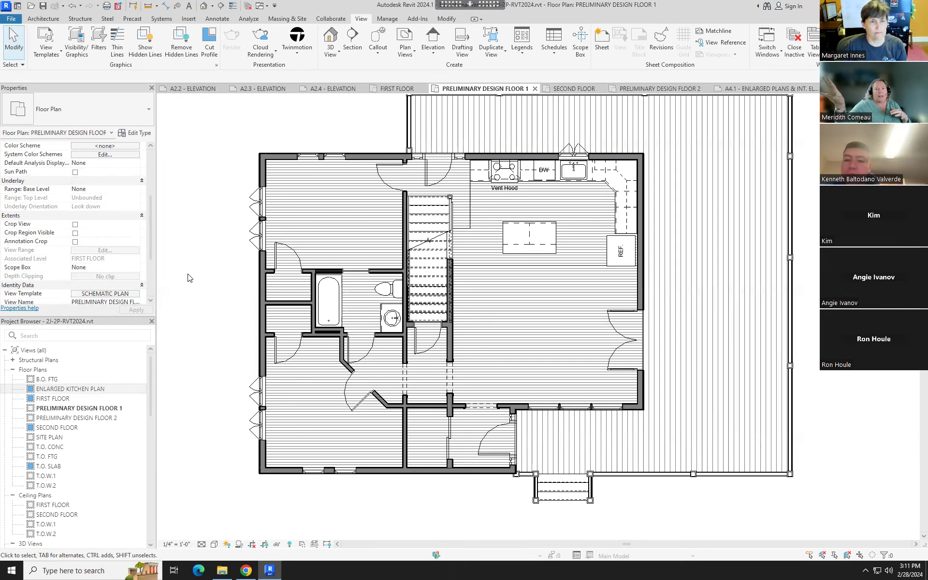
pyautogui.click(106, 294)
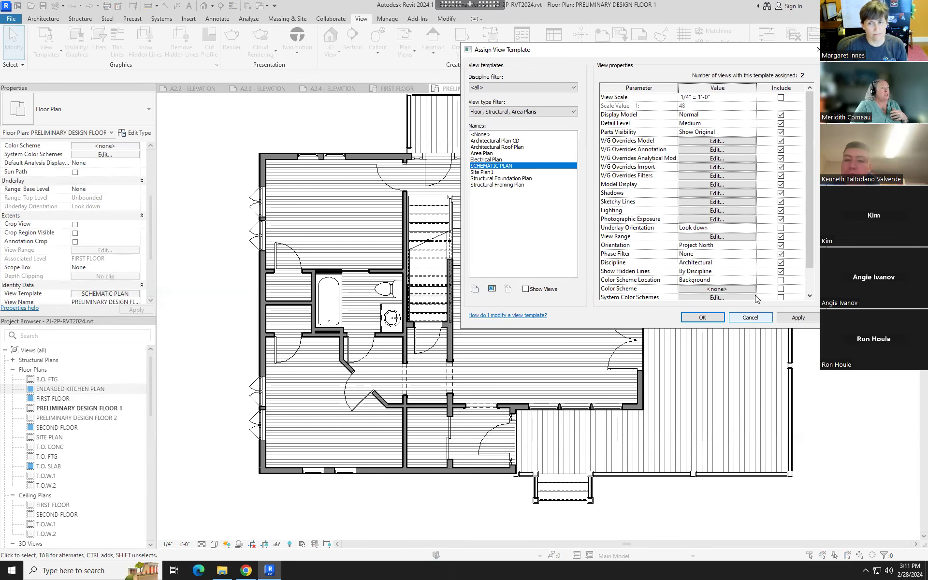
pyautogui.click(781, 237)
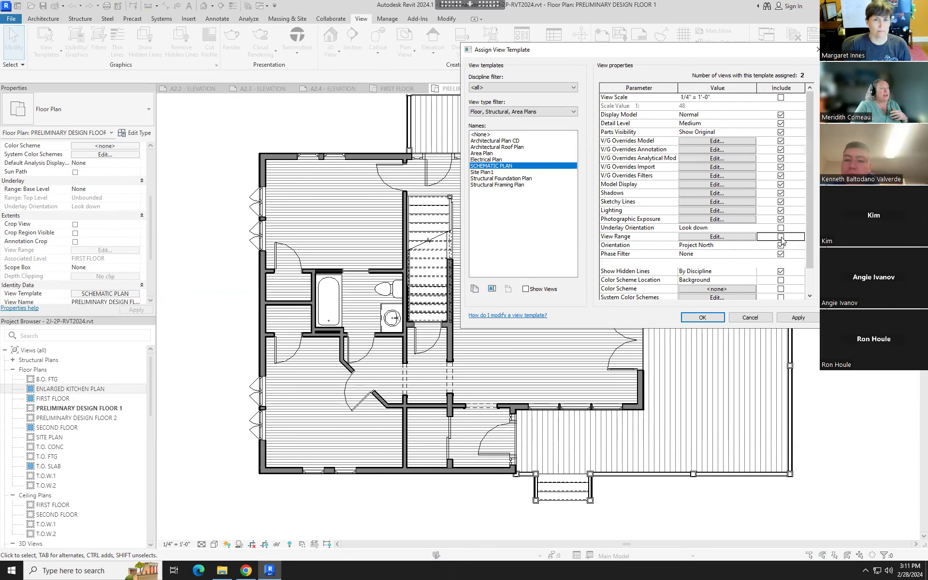
pyautogui.click(701, 317)
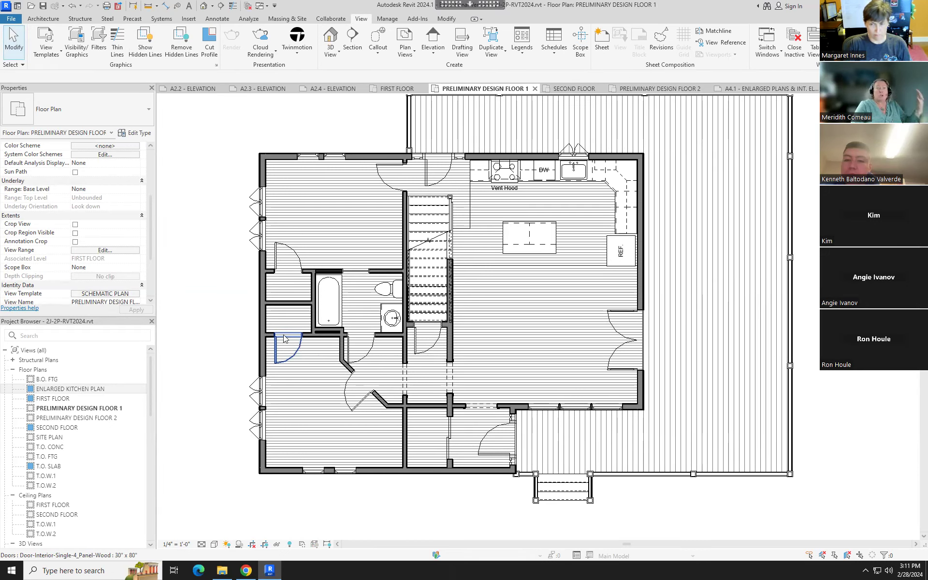
# Examine which properties the Architectural Plan CD view template assigned to the FIRST FLOOR plan includes
pyautogui.click(399, 90)
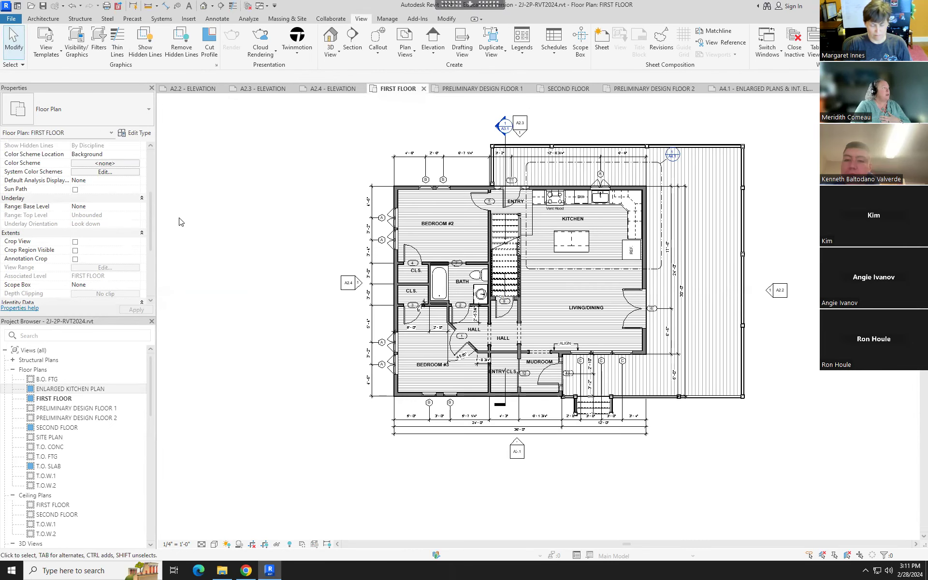
pyautogui.scroll(-3, 153, 226)
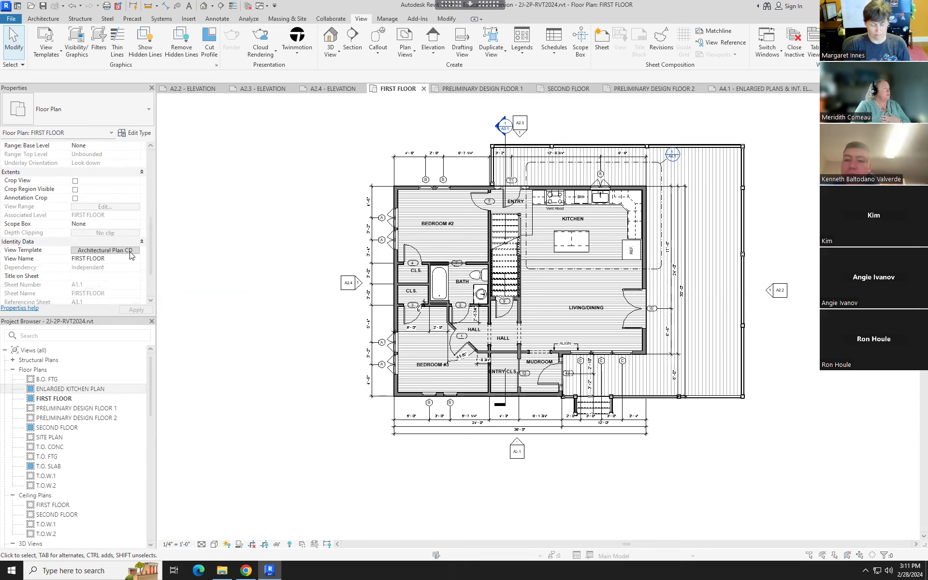
pyautogui.click(134, 251)
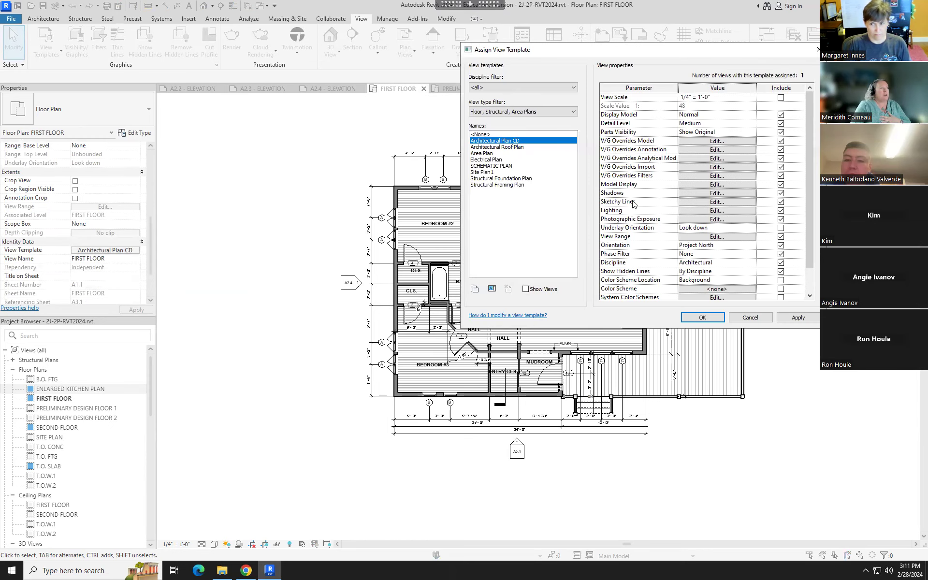
pyautogui.click(703, 317)
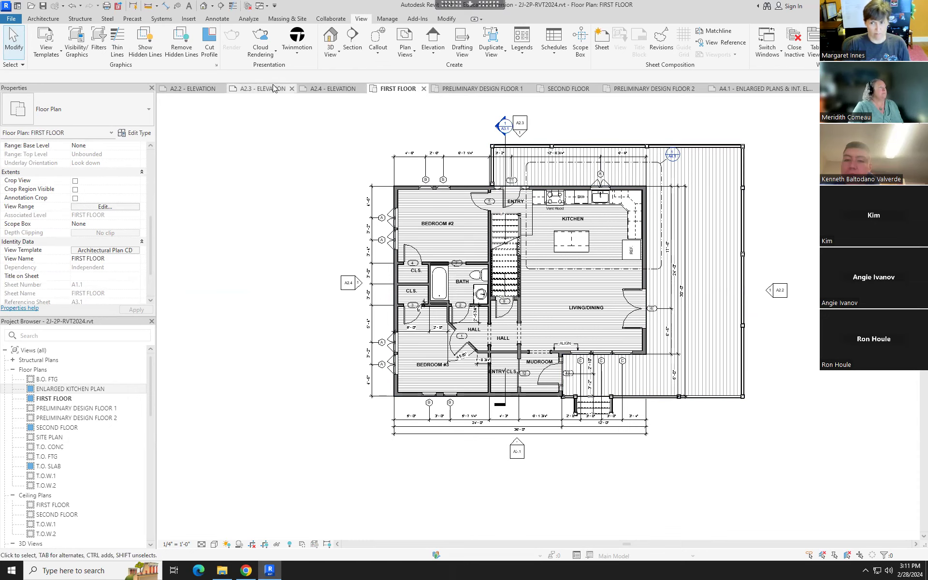
# View elevation sheets A2.2 and A2.3, and reopen the PRELIMINARY DESIGN FLOOR 1 plan
pyautogui.click(201, 89)
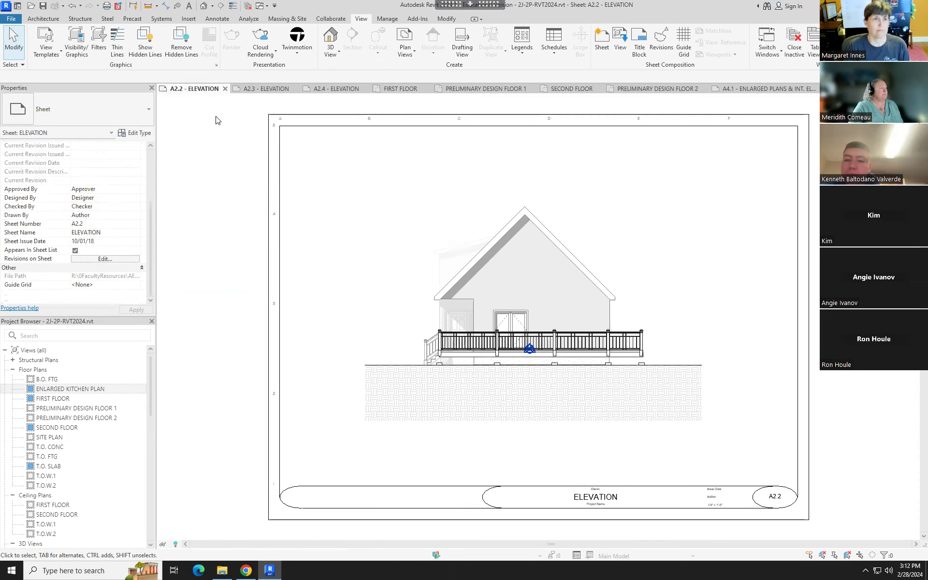
pyautogui.click(266, 89)
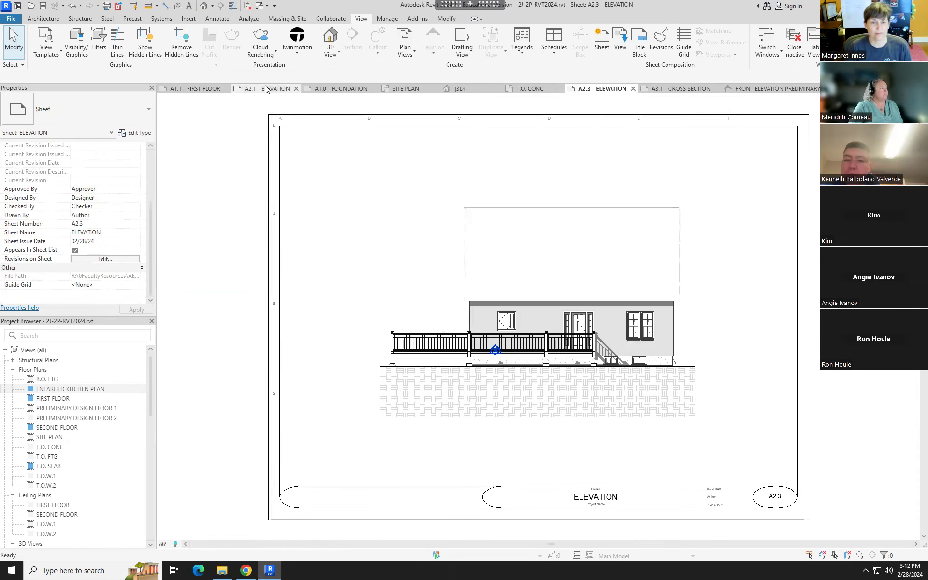
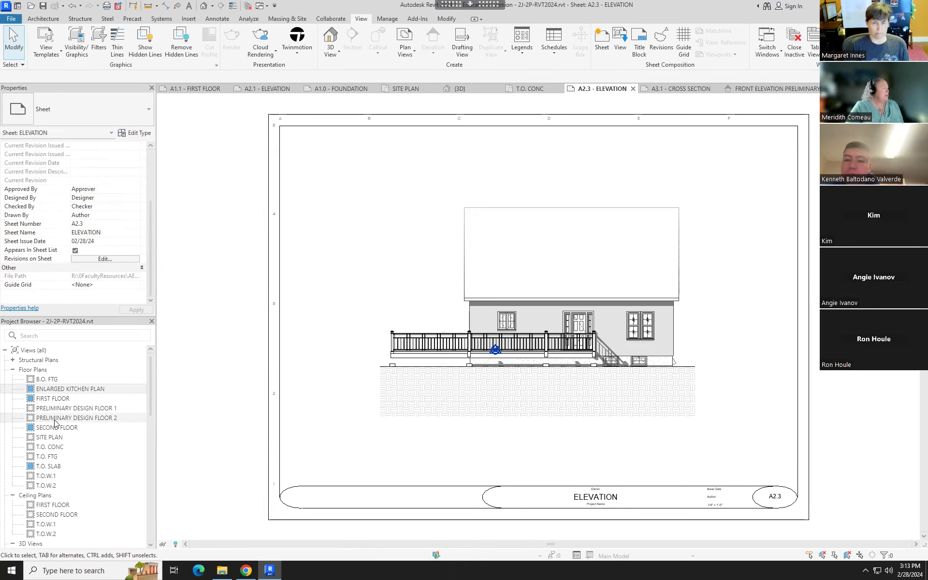
pyautogui.click(90, 410)
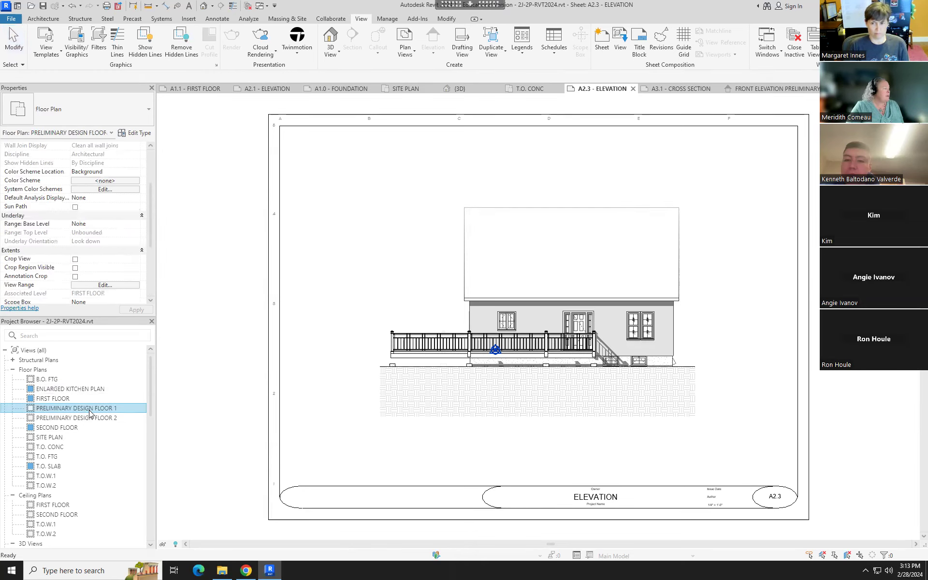
pyautogui.doubleClick(89, 411)
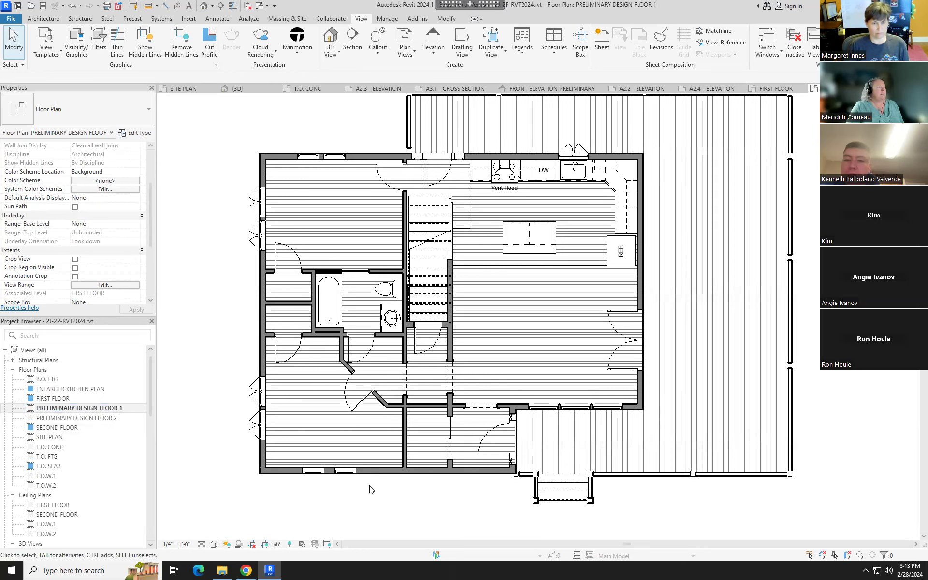
pyautogui.click(470, 220)
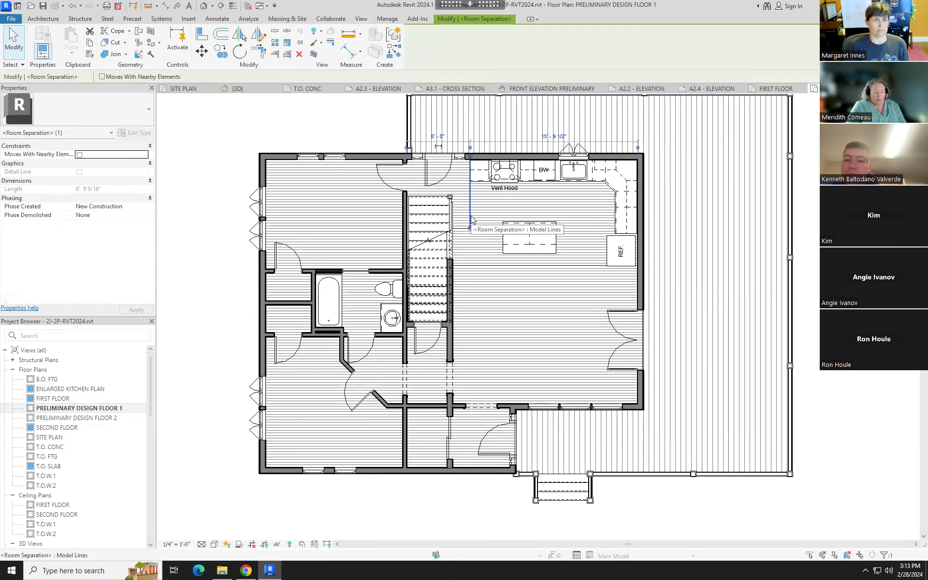
pyautogui.press('Delete')
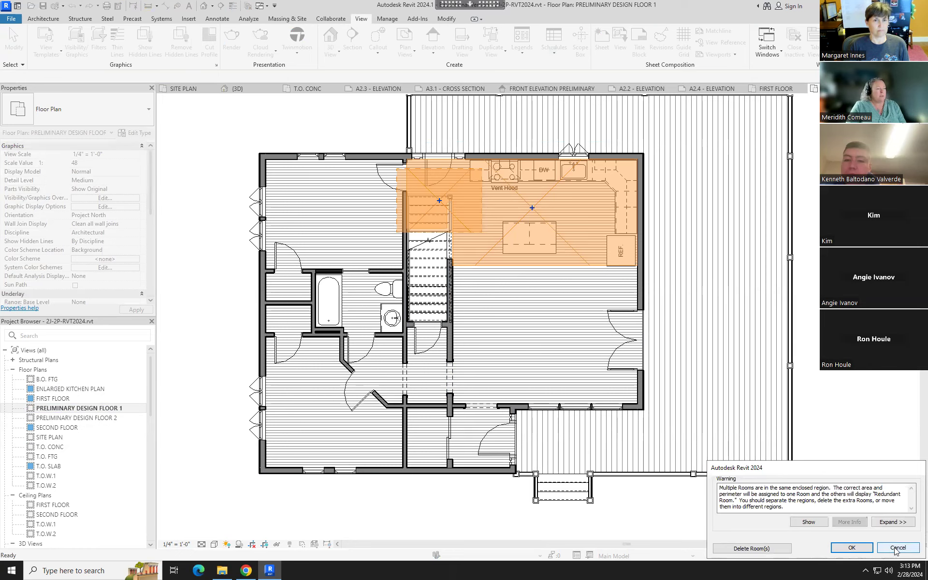
pyautogui.click(897, 547)
# Move the short horizontal room separation line between the stair and kitchen up to align with the post at the stair's upper end
pyautogui.scroll(2, 484, 250)
pyautogui.scroll(2, 484, 250)
pyautogui.click(455, 237)
pyautogui.moveTo(493, 345); pyautogui.dragTo(489, 291)
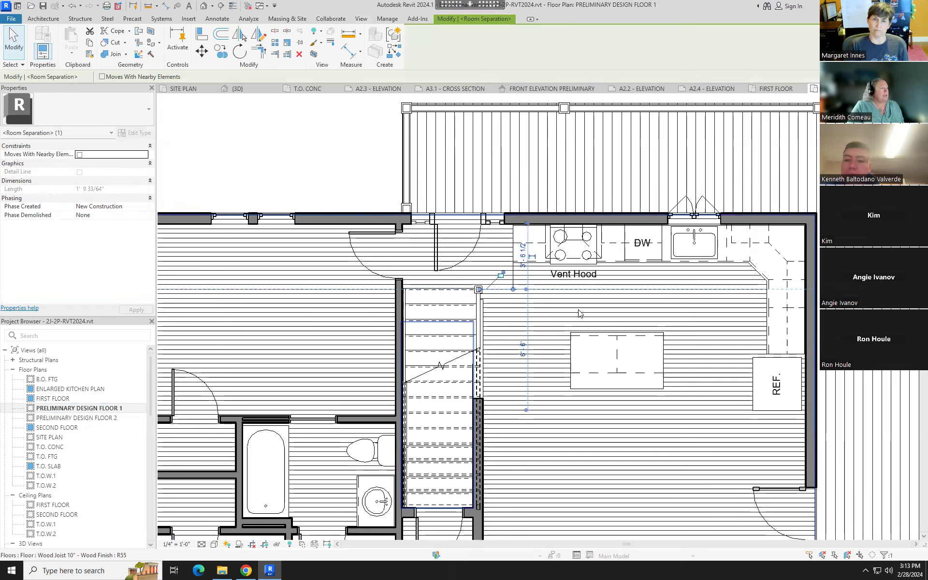
pyautogui.press('Escape')
pyautogui.scroll(-5, 580, 313)
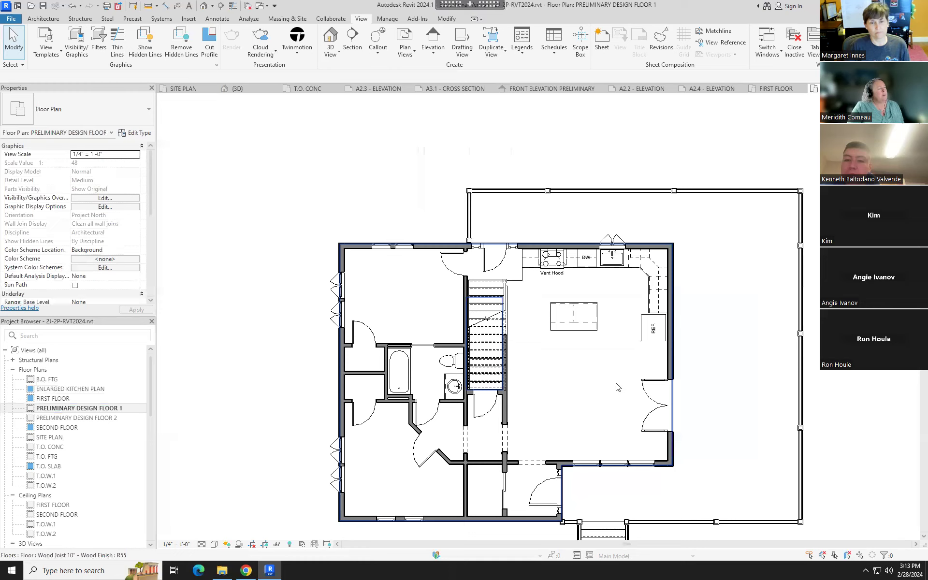
# Examine the layer structure of the first-floor Wood Joist 10" - Wood Finish floor type
pyautogui.scroll(1, 616, 386)
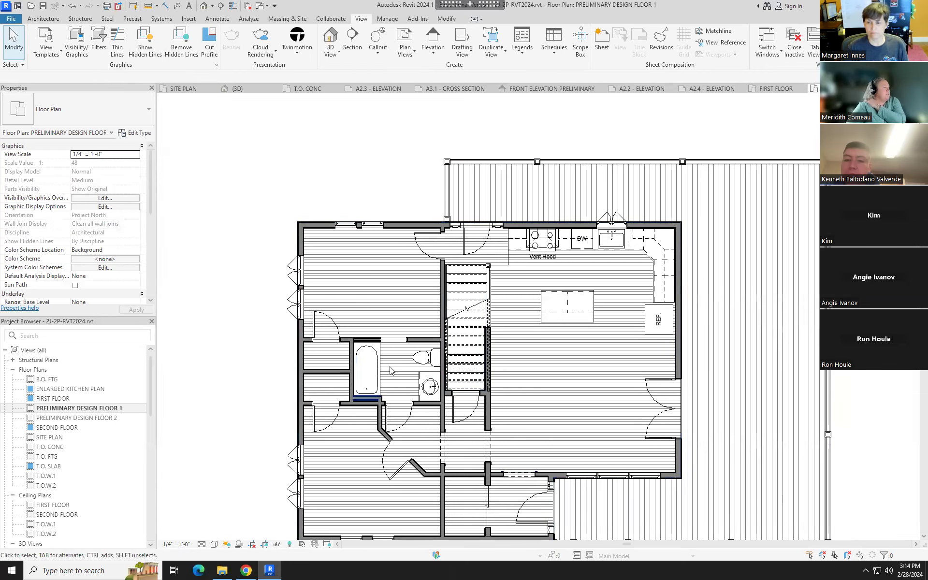
pyautogui.scroll(4, 390, 370)
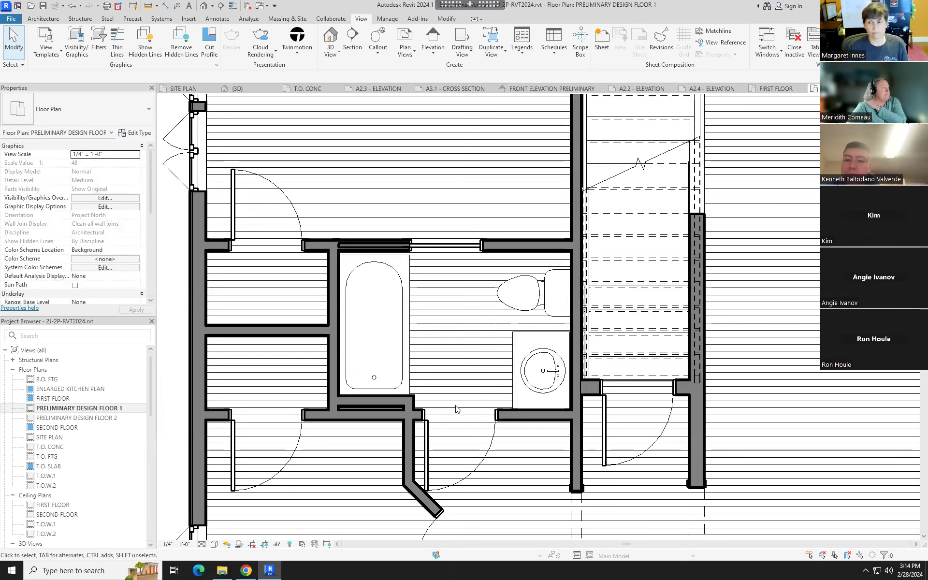
pyautogui.scroll(-3, 478, 341)
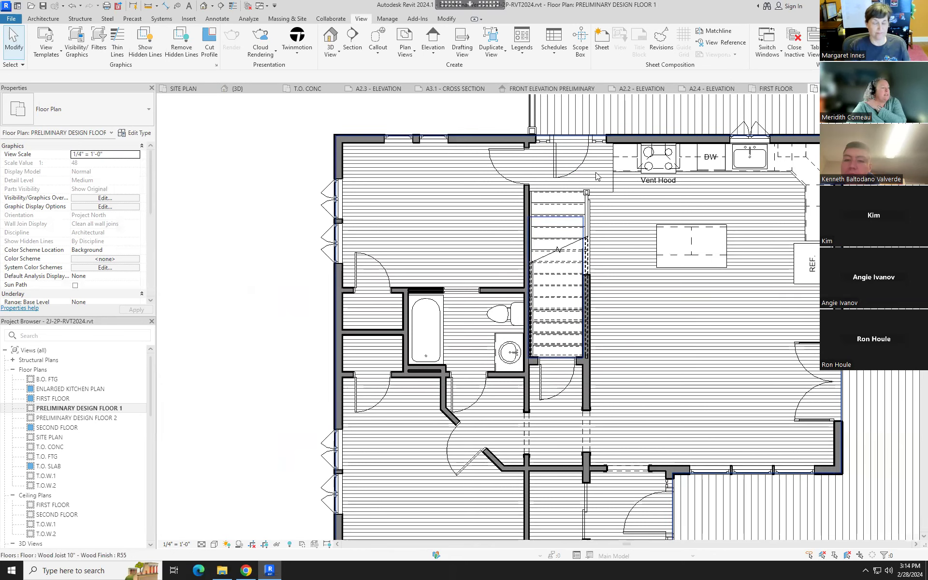
pyautogui.moveTo(716, 455); pyautogui.dragTo(676, 345, button='middle')
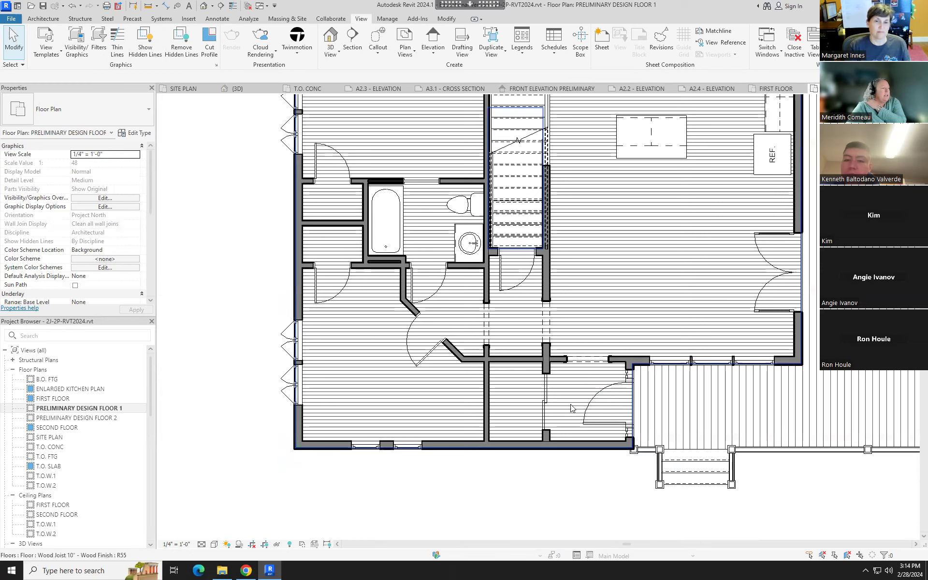
pyautogui.moveTo(455, 186); pyautogui.dragTo(468, 325, button='middle')
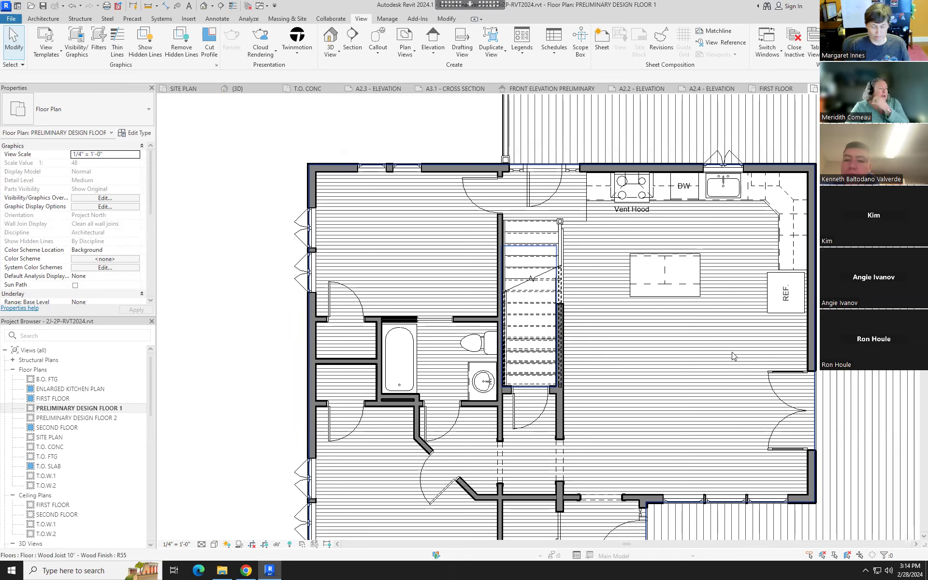
pyautogui.click(376, 227)
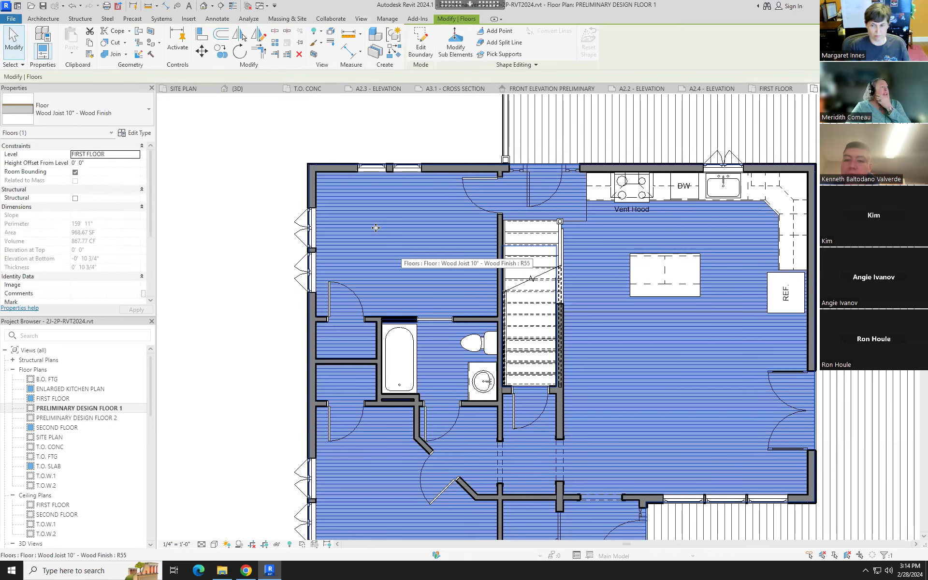
pyautogui.click(141, 134)
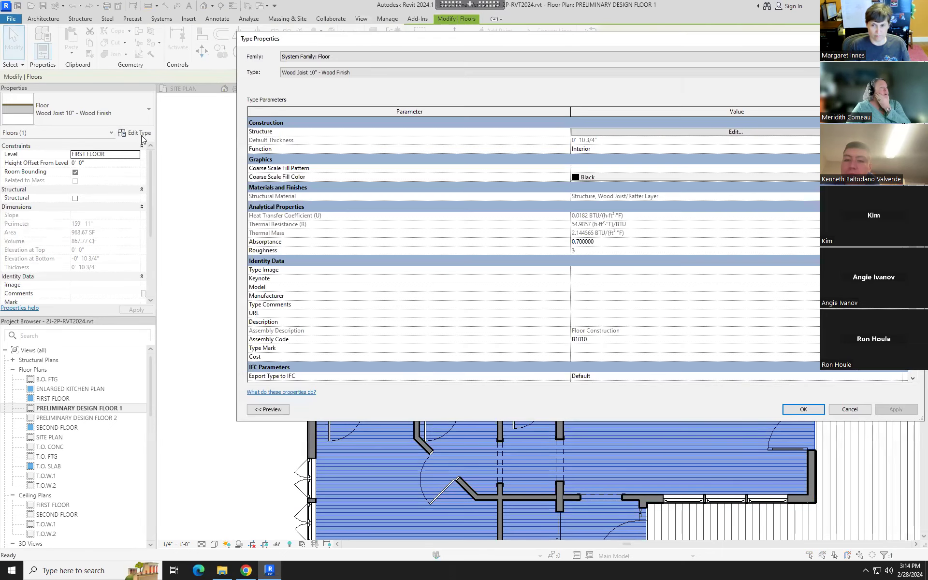
pyautogui.click(707, 132)
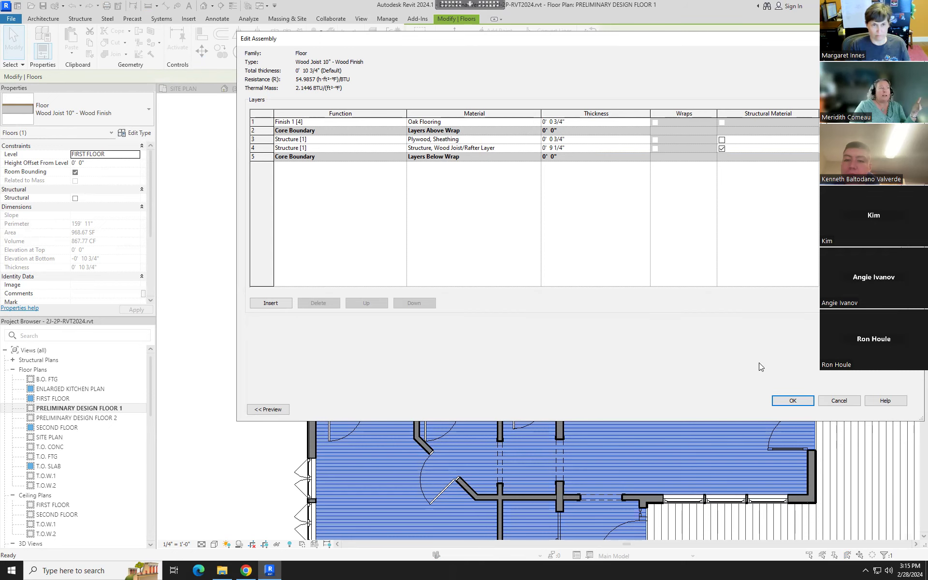
pyautogui.click(797, 403)
pyautogui.click(804, 409)
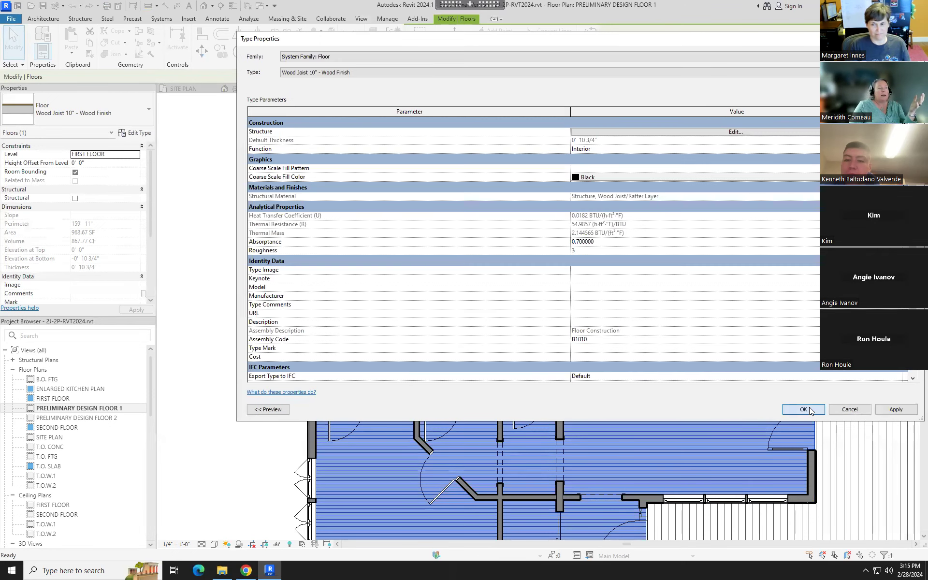
pyautogui.click(220, 129)
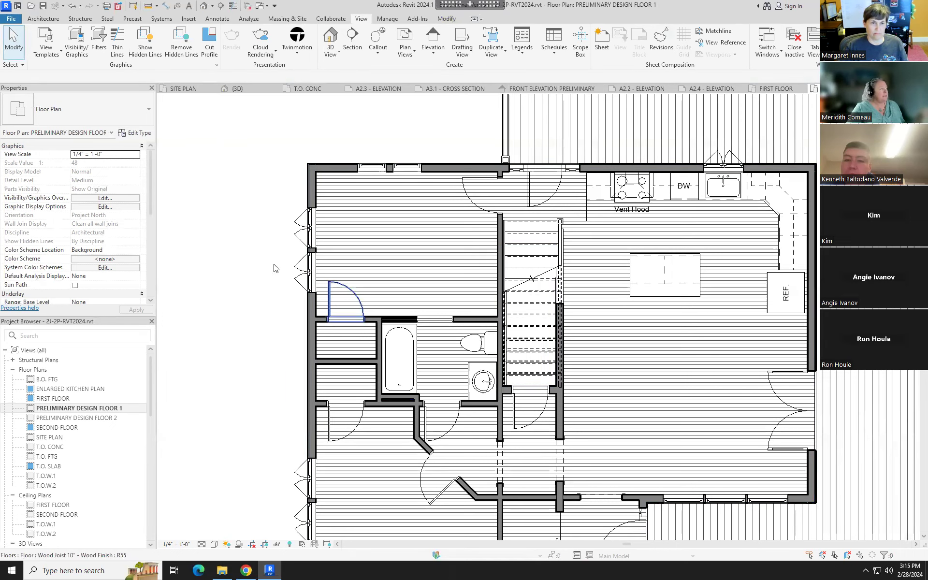
# Open the model category overrides of the SCHEMATIC PLAN view template and expand the Floors category
pyautogui.scroll(-4, 134, 261)
pyautogui.scroll(-2, 134, 261)
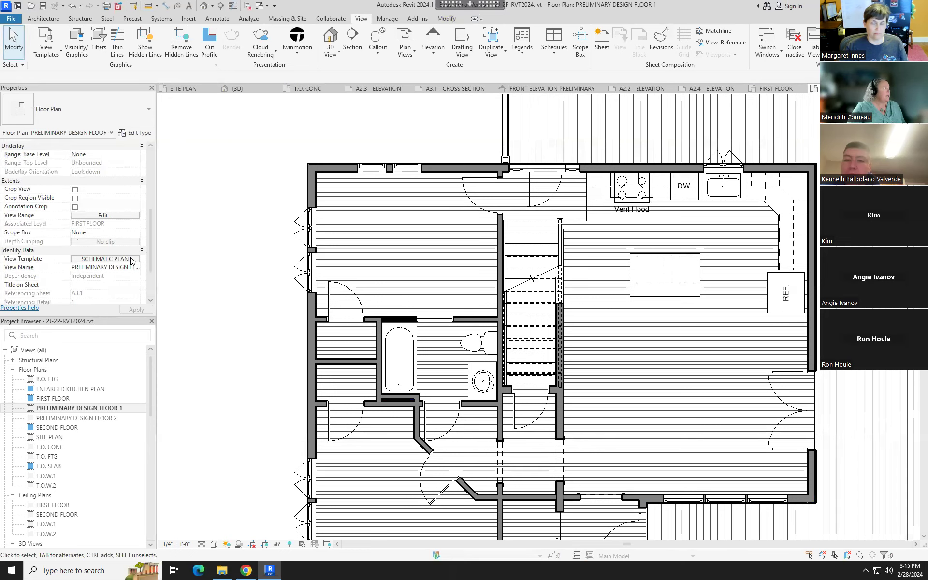
pyautogui.click(103, 262)
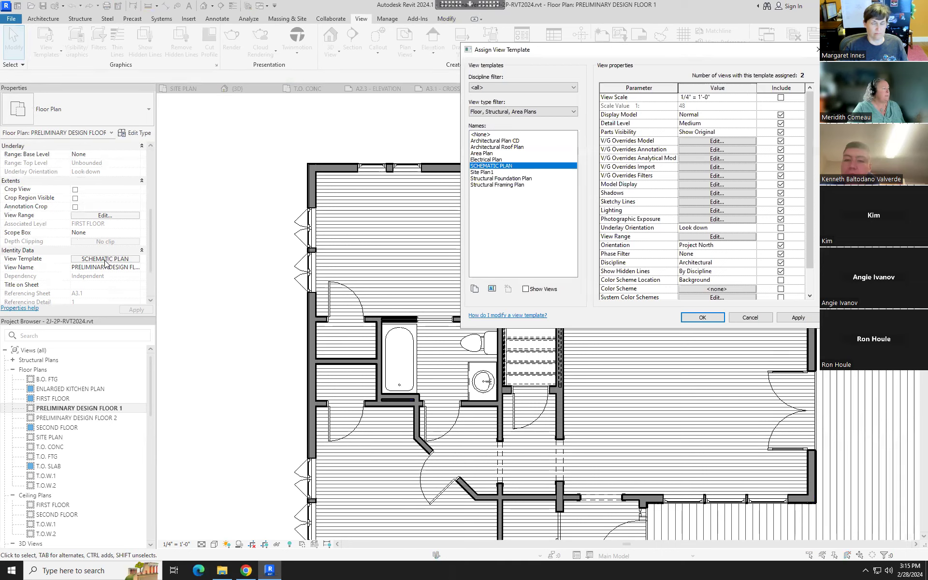
pyautogui.click(716, 141)
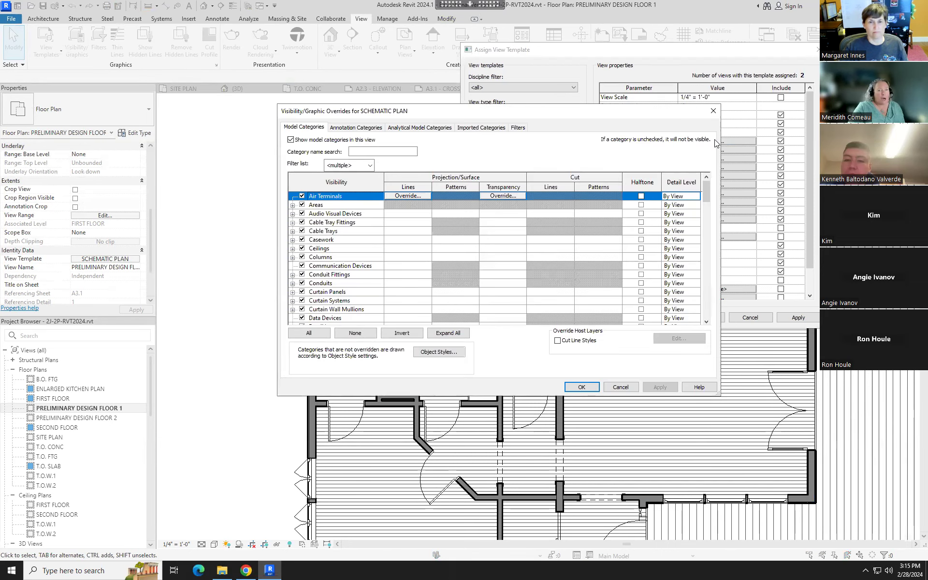
pyautogui.scroll(-5, 339, 270)
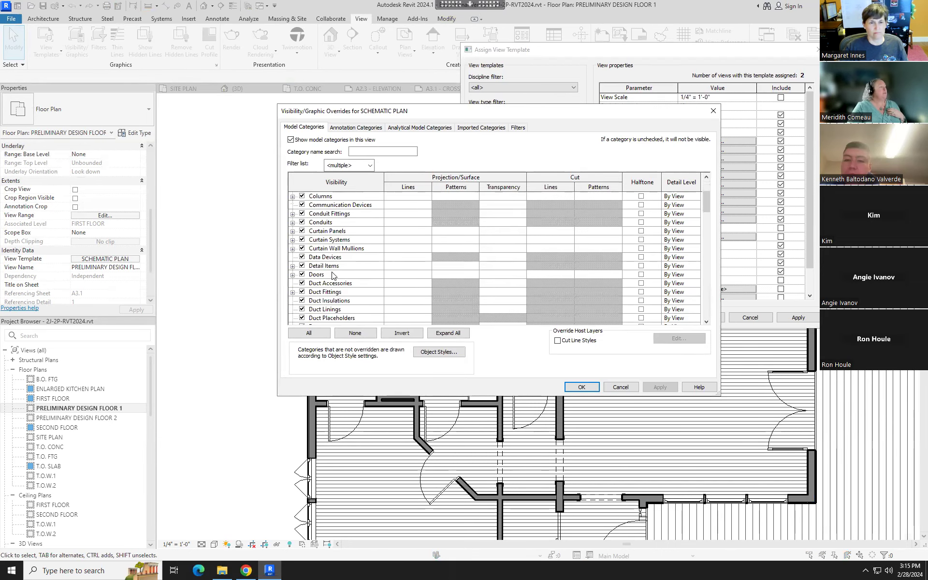
pyautogui.scroll(-4, 330, 279)
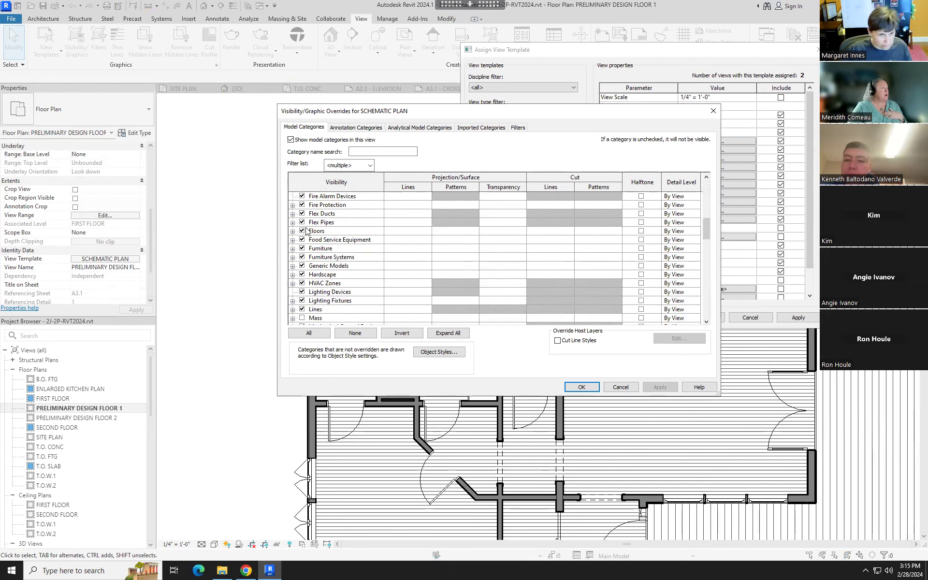
pyautogui.click(292, 231)
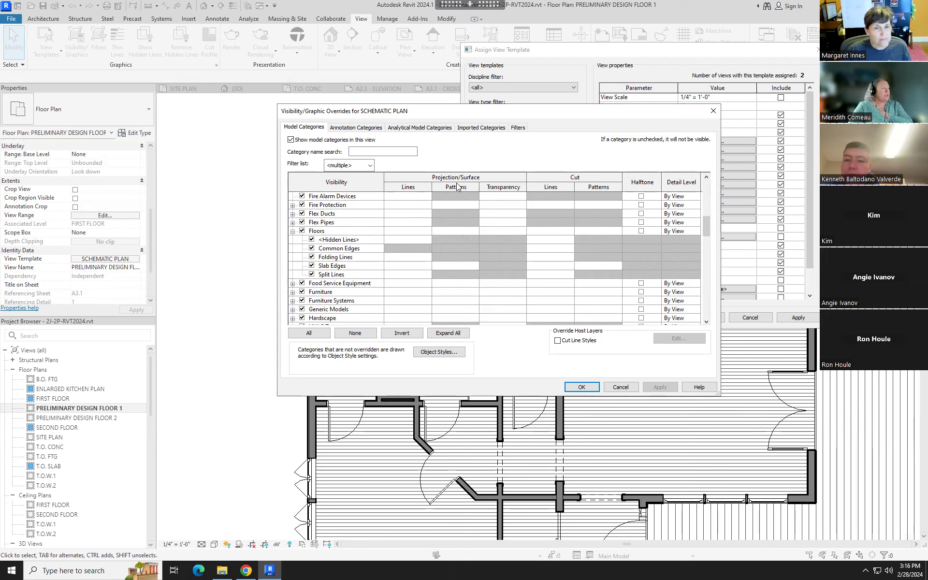
pyautogui.click(463, 231)
pyautogui.click(463, 230)
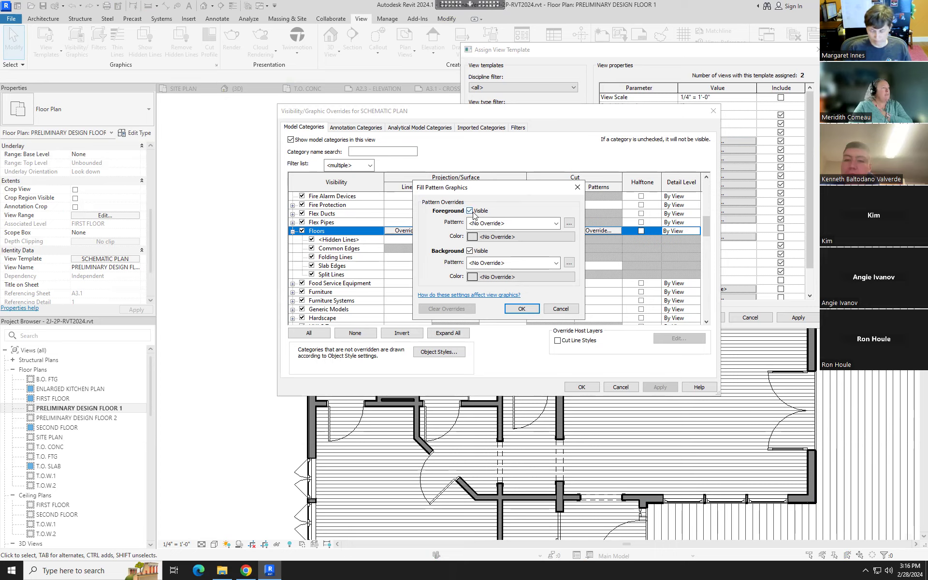
pyautogui.click(509, 237)
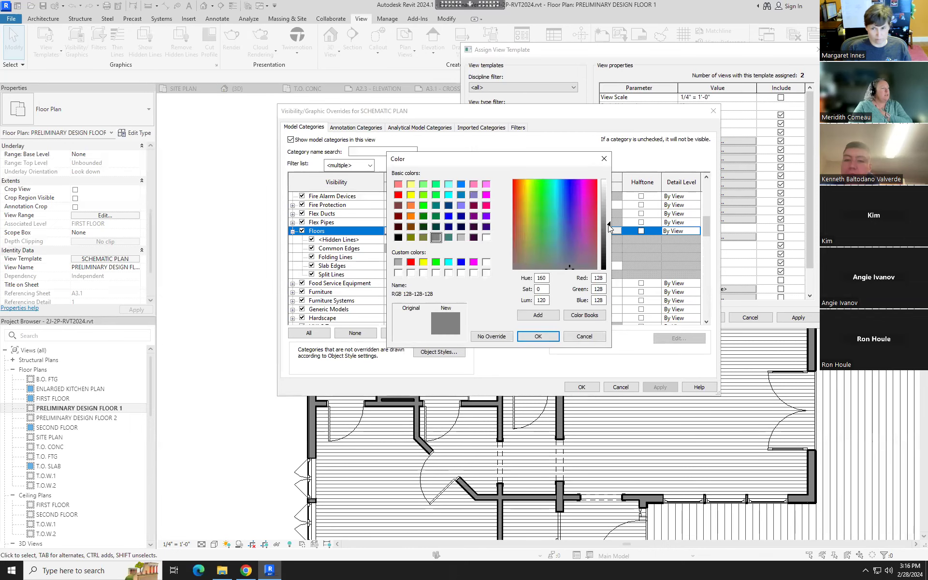
pyautogui.click(584, 336)
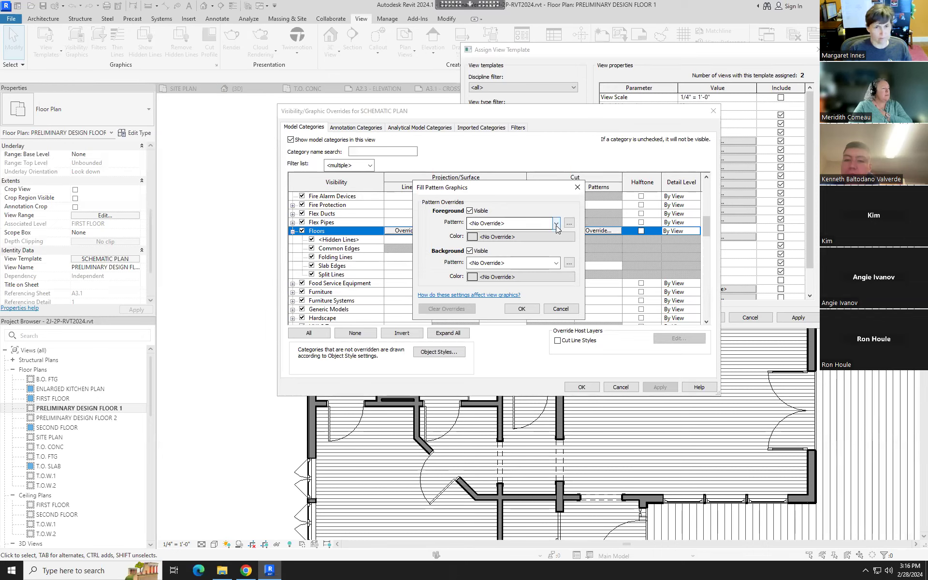
pyautogui.click(561, 308)
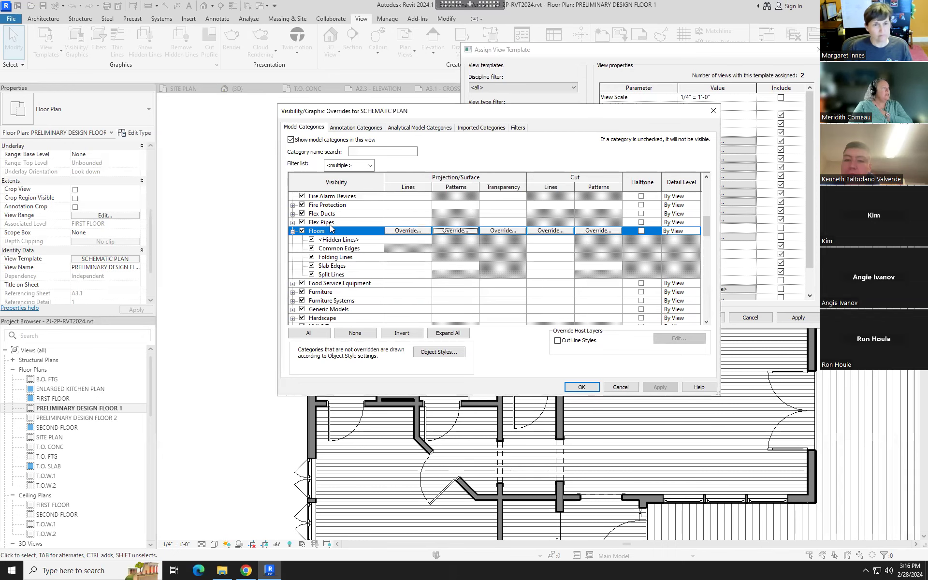
# Apply halftone to the Floors category in the SCHEMATIC PLAN view template
pyautogui.click(641, 231)
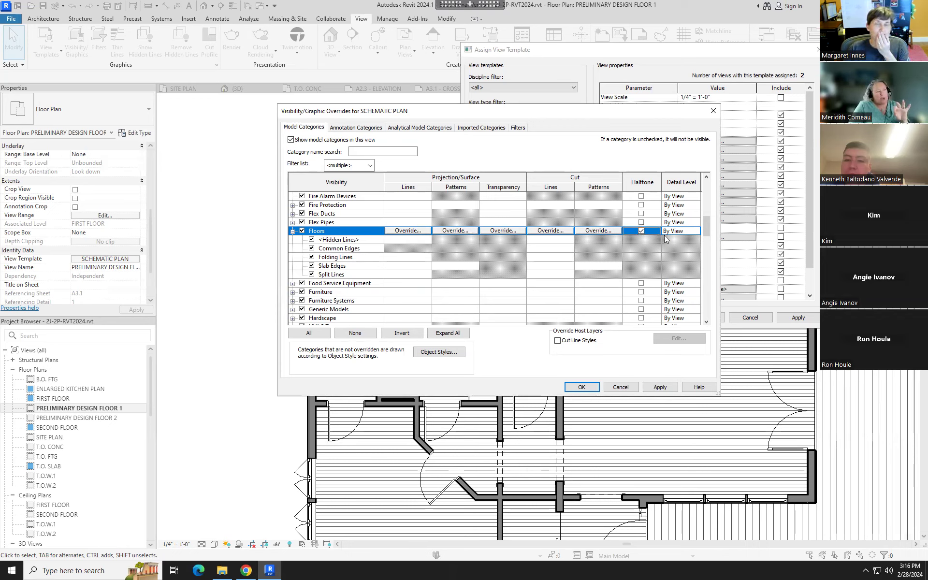
pyautogui.click(659, 387)
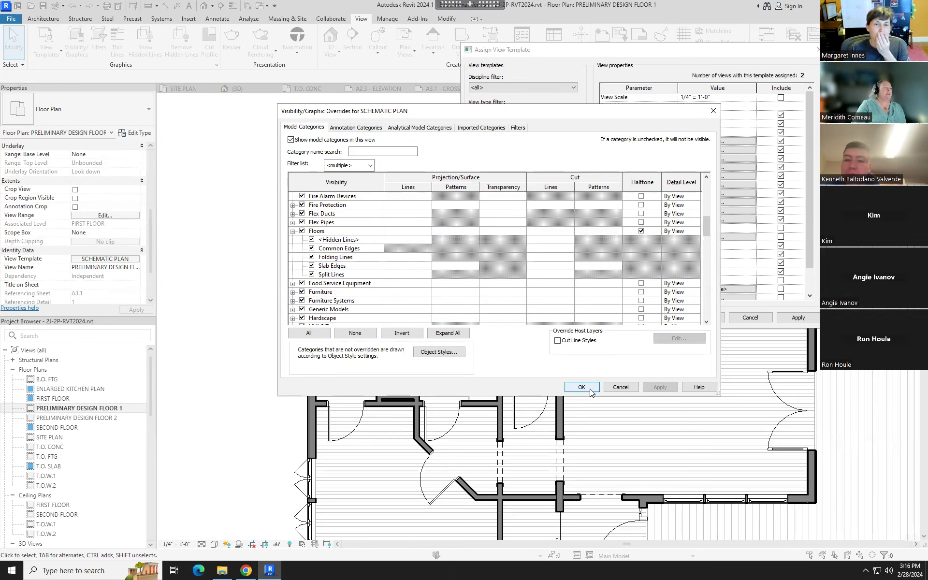
# Accept the Floors halftone override and apply the SCHEMATIC PLAN view template changes to the PRELIMINARY DESIGN FLOOR 1 plan
pyautogui.click(589, 389)
pyautogui.click(699, 318)
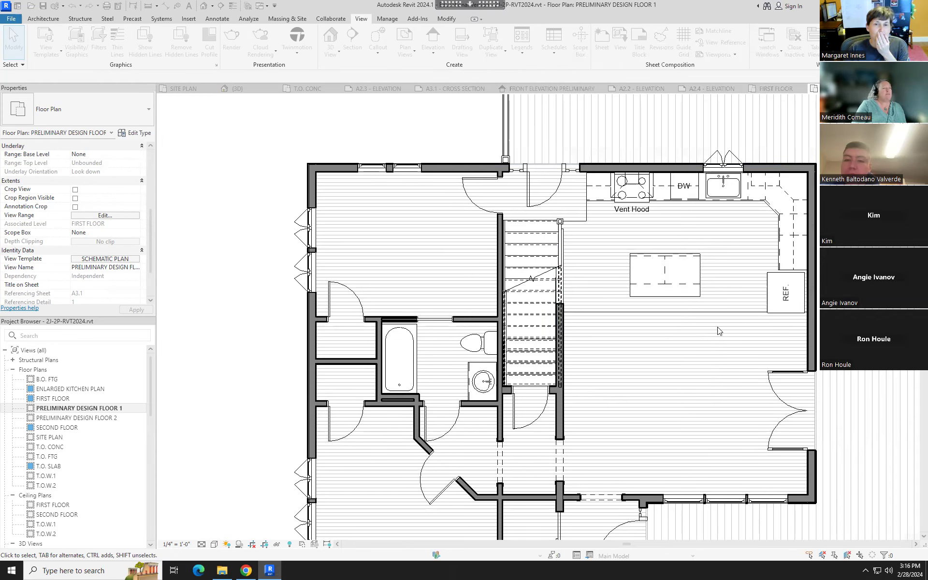
pyautogui.scroll(-3, 491, 234)
pyautogui.moveTo(583, 257); pyautogui.dragTo(459, 271, button='middle')
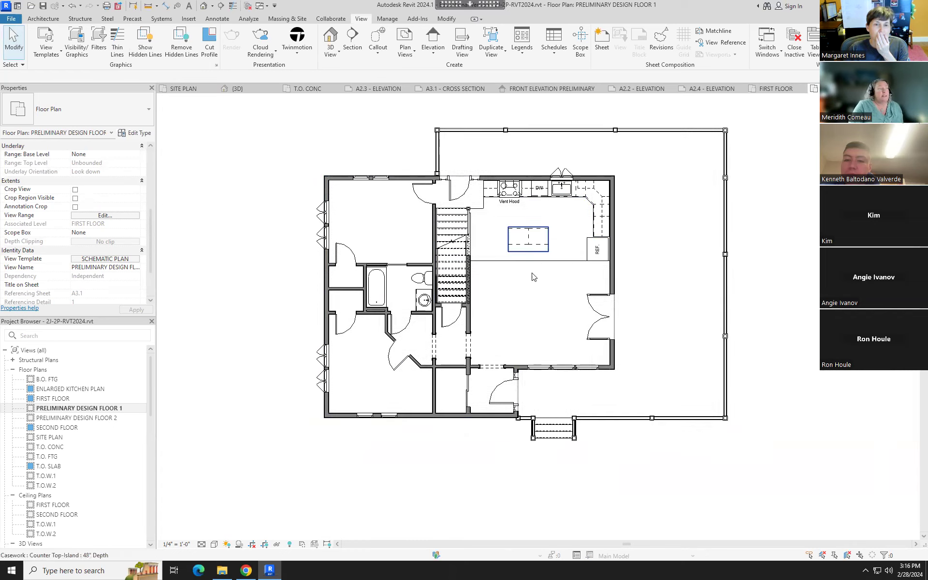
pyautogui.scroll(2, 272, 384)
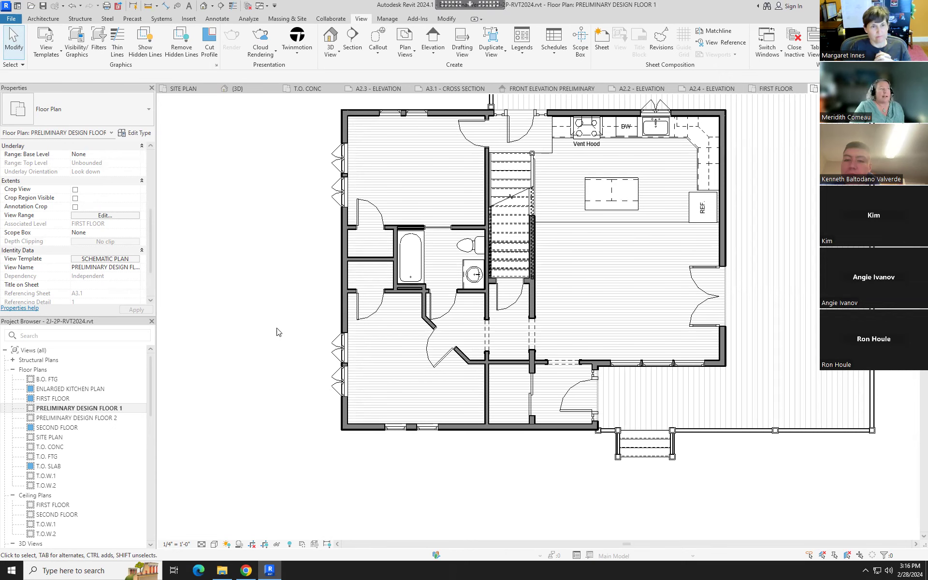
pyautogui.moveTo(260, 268); pyautogui.dragTo(246, 285, button='middle')
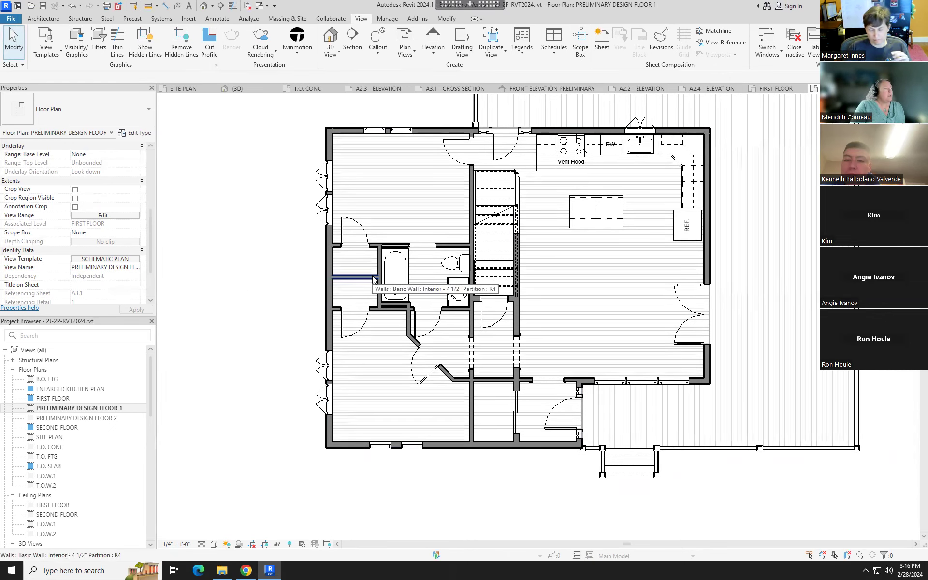
# Start Split Face on the first-floor Wood Joist 10" - Wood Finish floor, with selecting elements by face enabled
pyautogui.scroll(5, 443, 252)
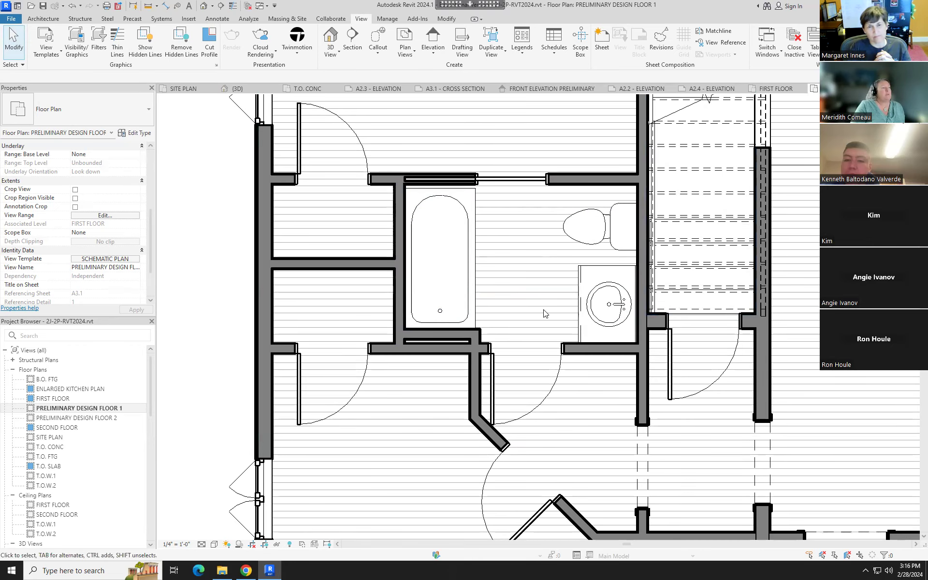
pyautogui.click(446, 19)
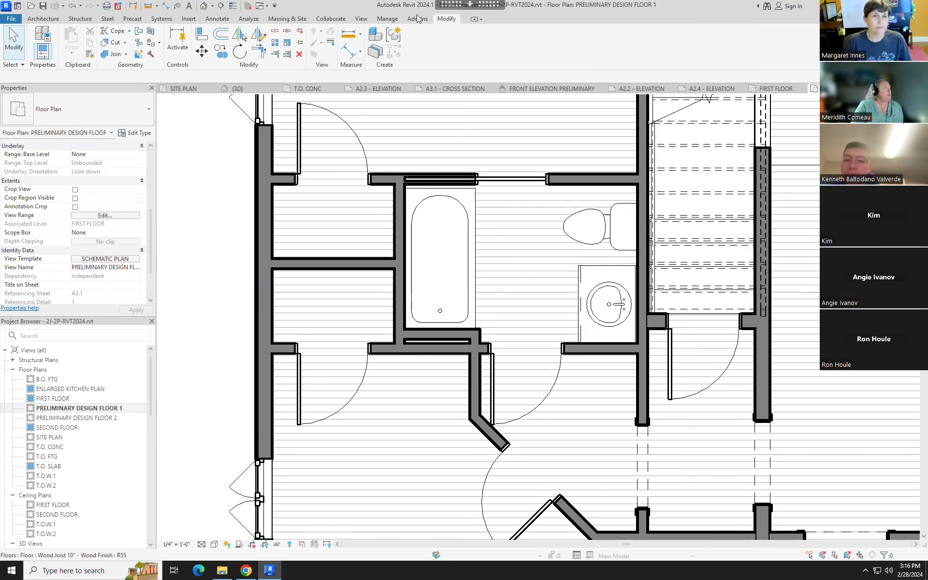
pyautogui.click(151, 32)
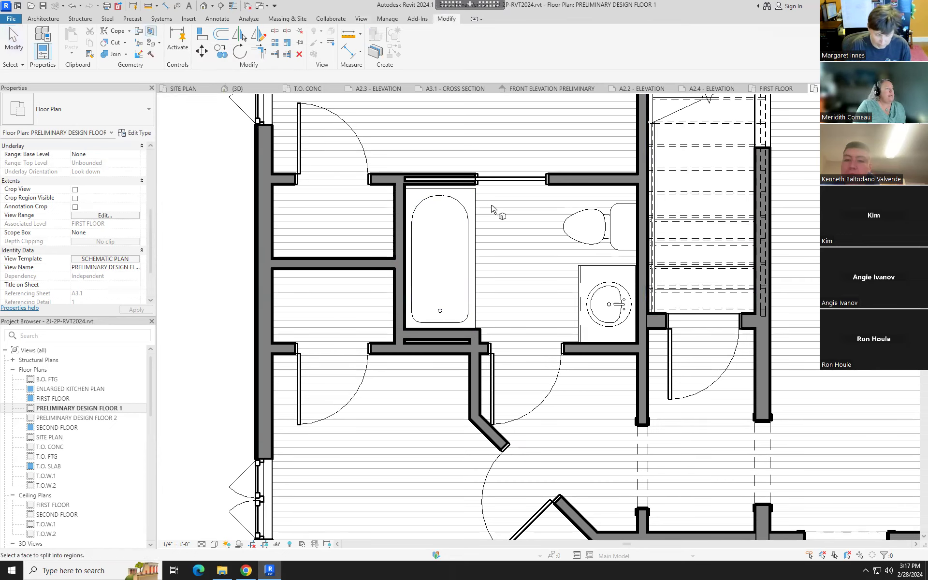
pyautogui.scroll(-3, 449, 321)
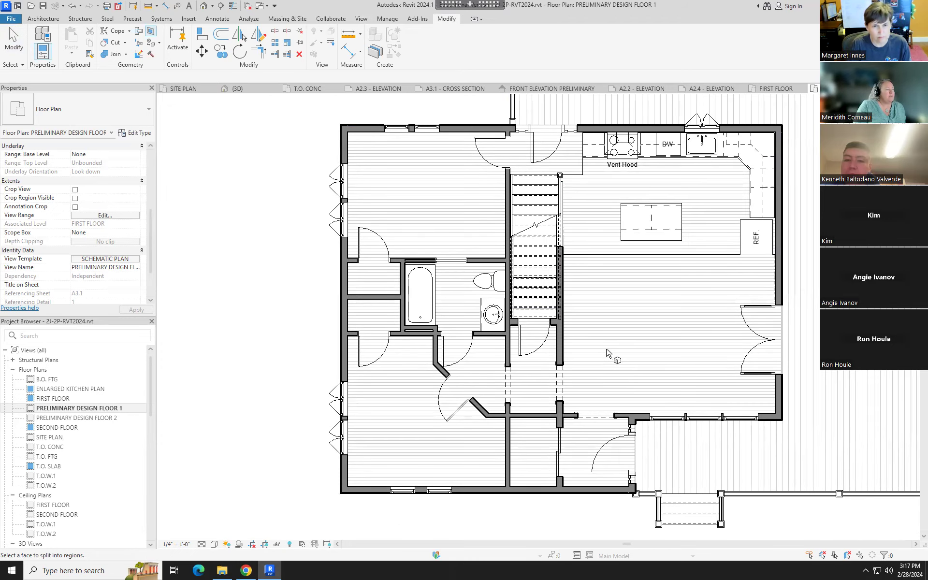
pyautogui.click(23, 65)
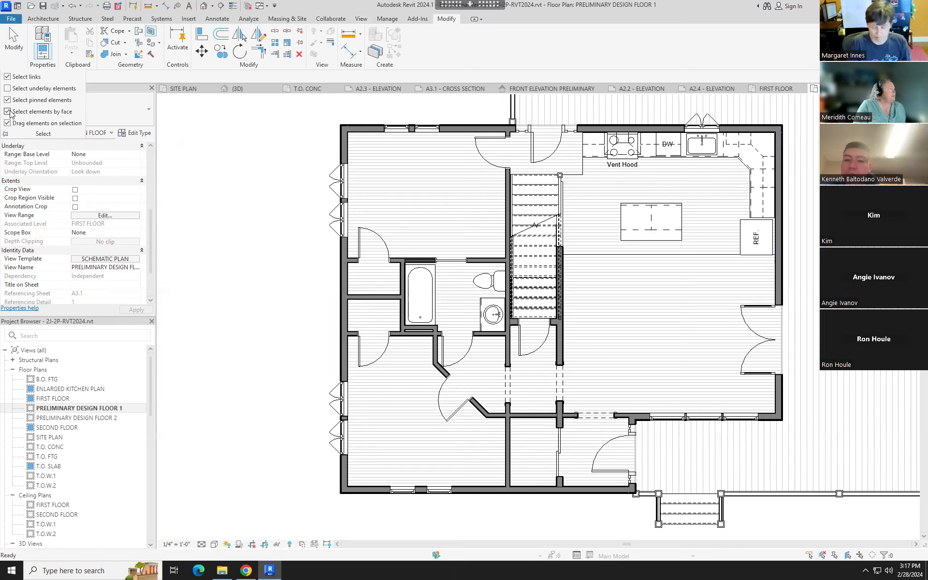
pyautogui.click(607, 306)
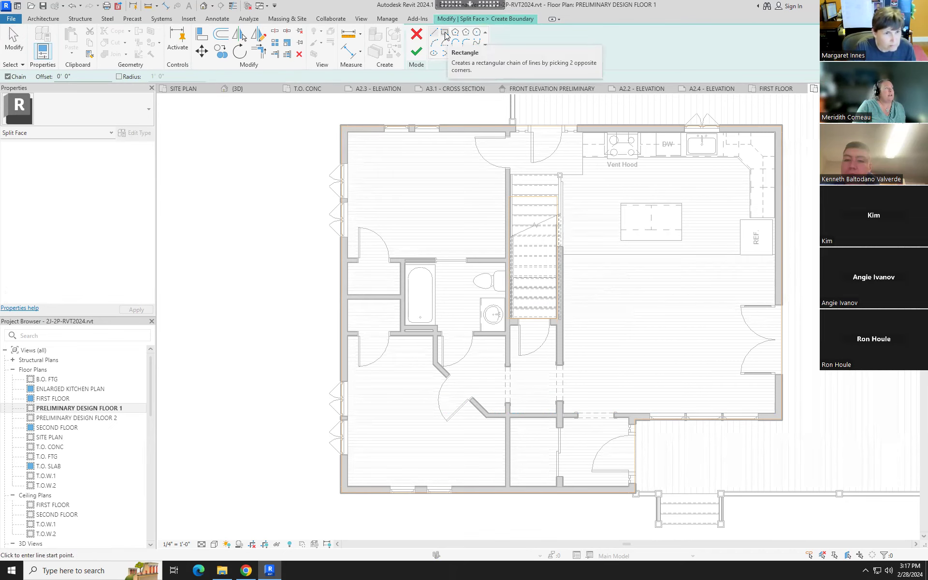
# Sketch a rectangular split boundary along the inner wall faces of the bathroom, from the corner by the tub to the corner by the vanity
pyautogui.click(445, 36)
pyautogui.scroll(3, 426, 266)
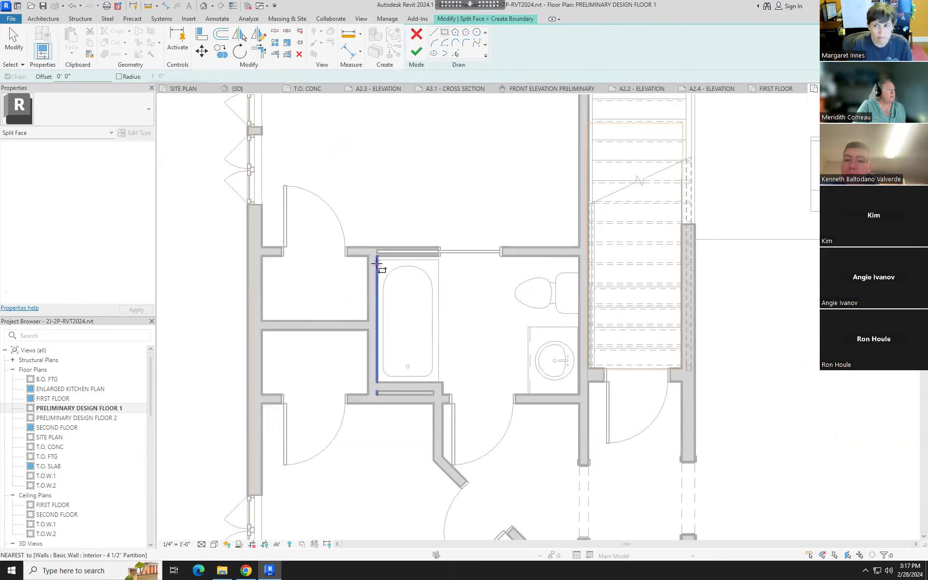
pyautogui.click(377, 253)
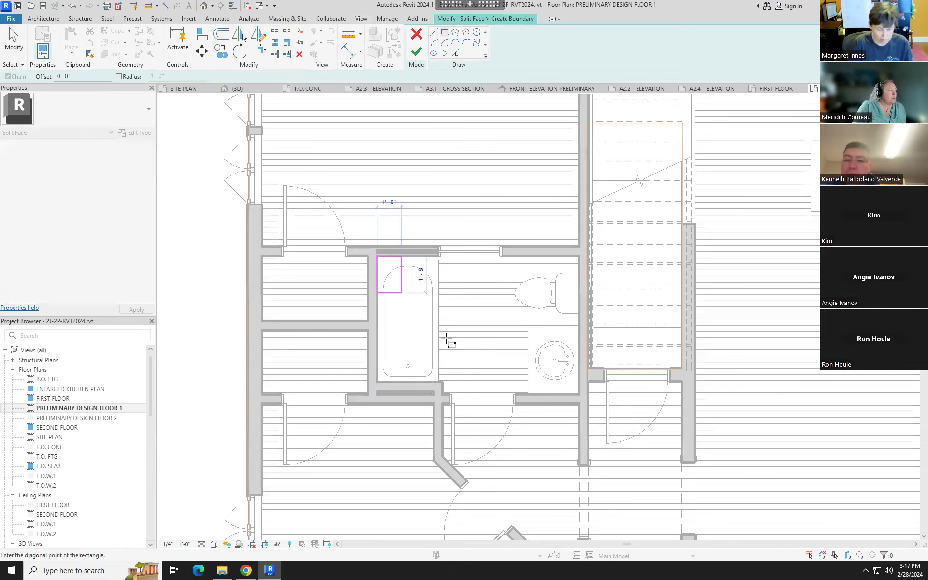
pyautogui.click(577, 395)
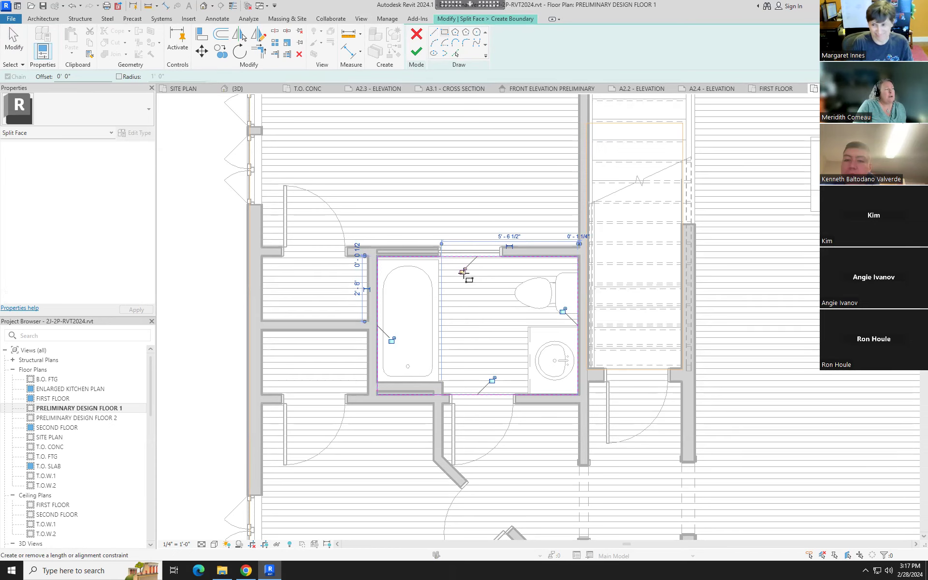
# Lock all four edges of the bathroom split boundary to the surrounding walls and finish the split face
pyautogui.click(464, 271)
pyautogui.click(563, 310)
pyautogui.click(493, 381)
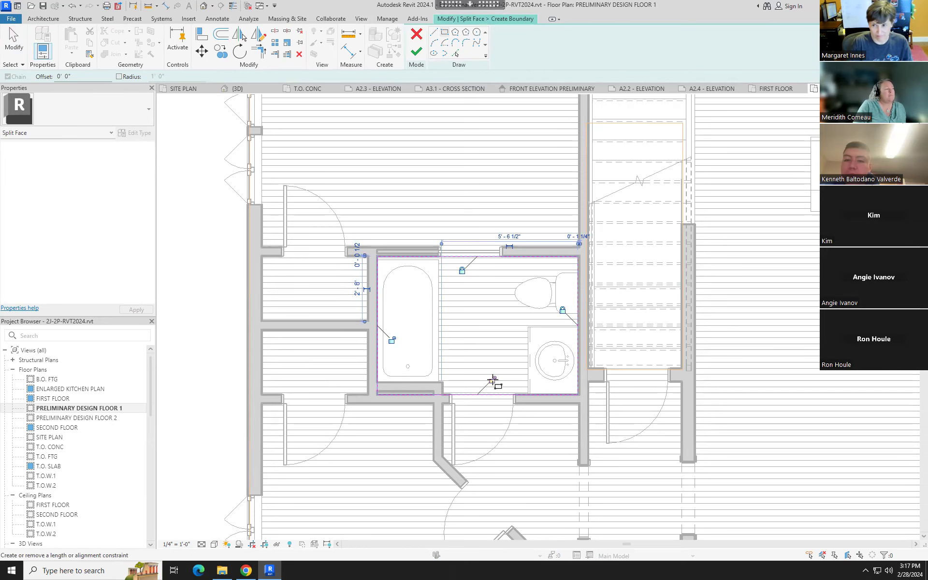
pyautogui.click(392, 340)
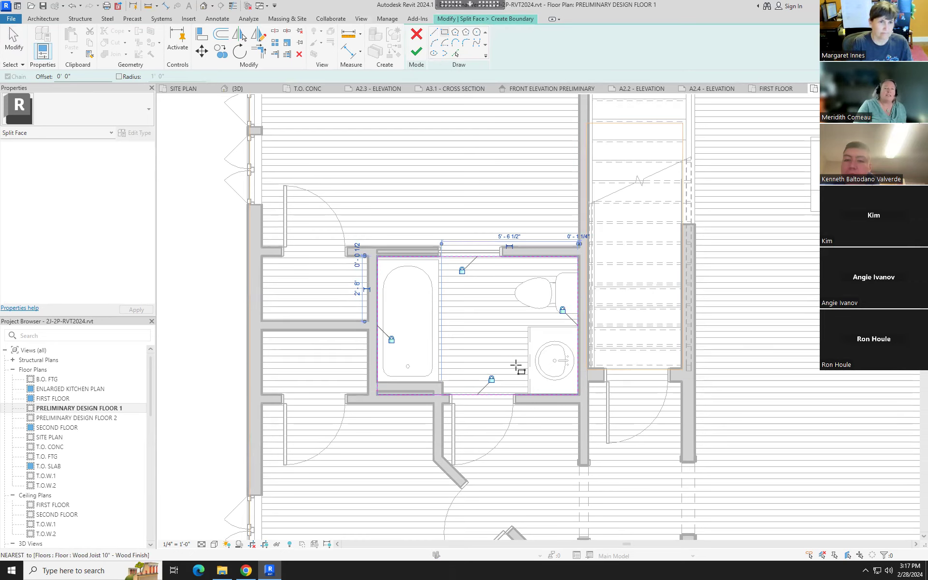
pyautogui.click(416, 51)
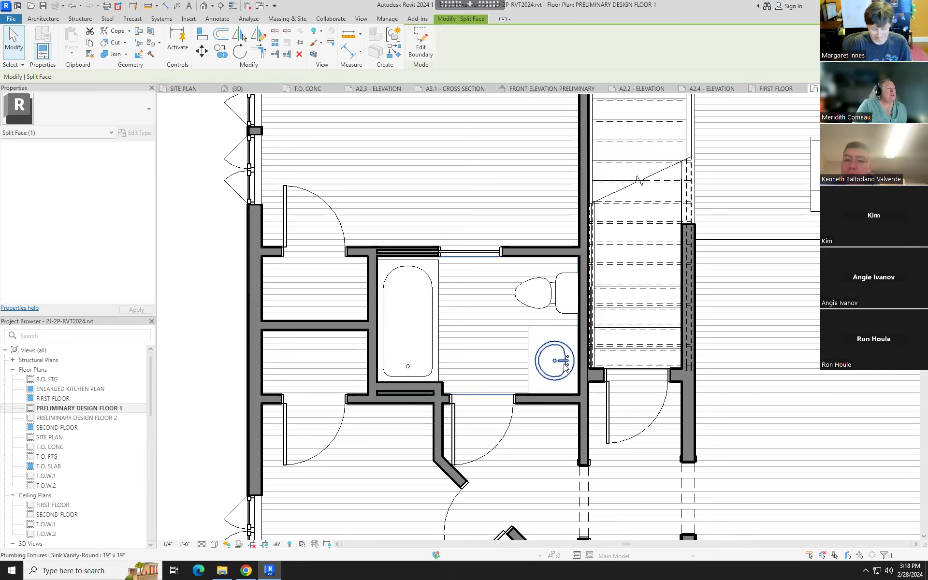
pyautogui.scroll(-3, 471, 313)
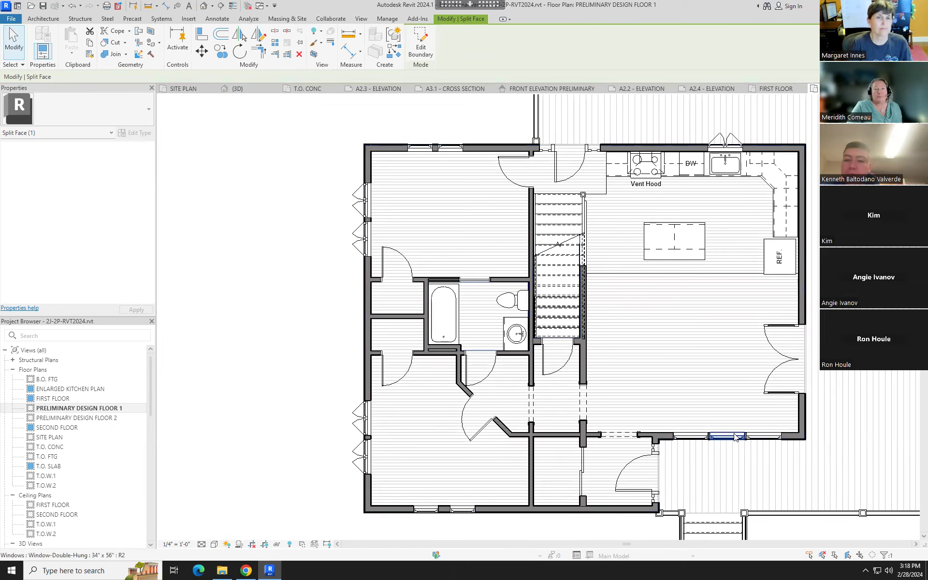
# Start the Paint tool and search the project materials for TILE
pyautogui.click(152, 45)
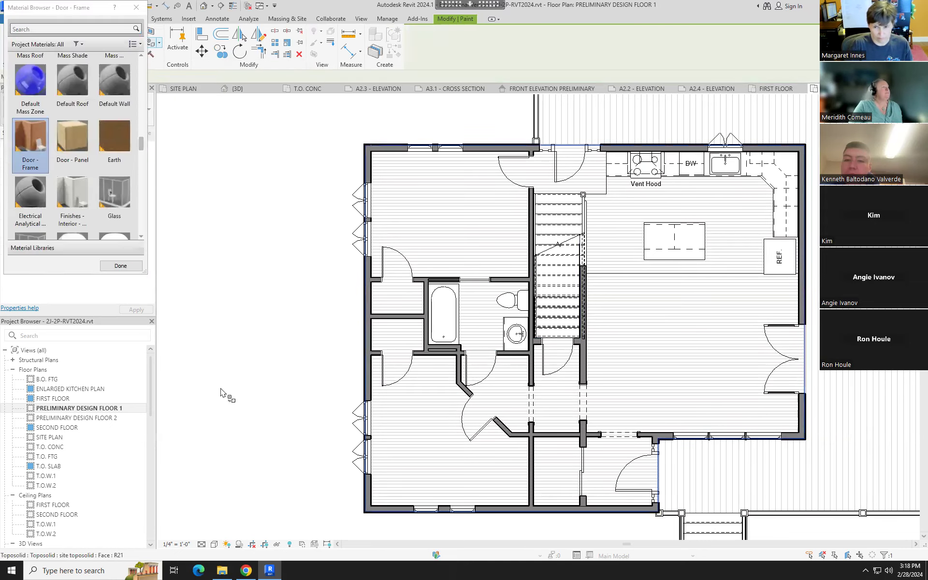
pyautogui.click(61, 26)
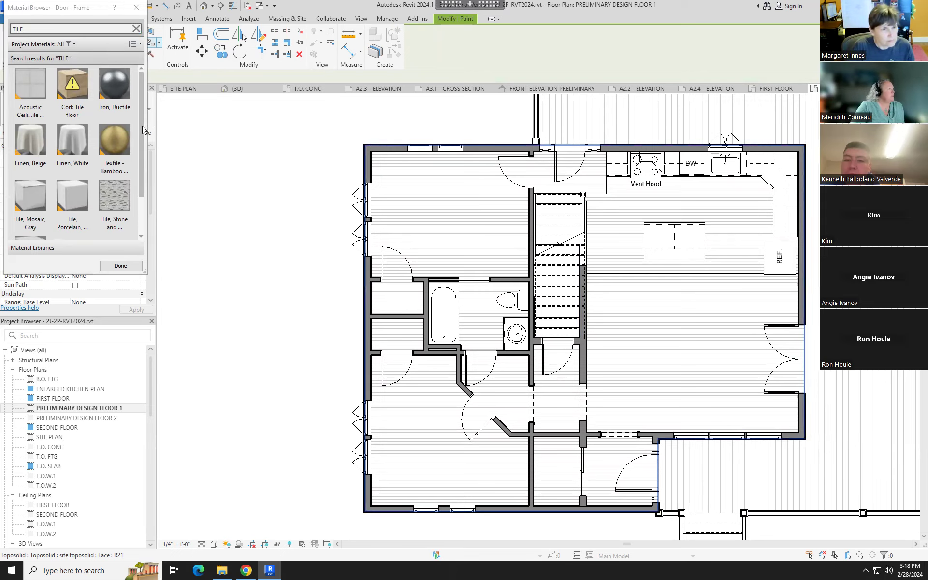
pyautogui.moveTo(140, 130); pyautogui.dragTo(136, 175)
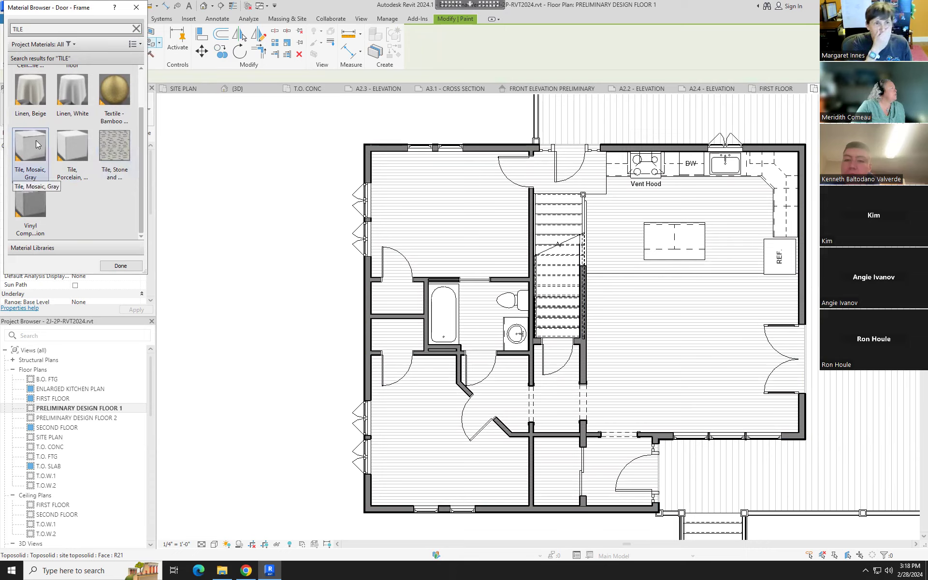
# Paint the bathroom floor region with the Tile, Mosaic, Gray material
pyautogui.click(78, 149)
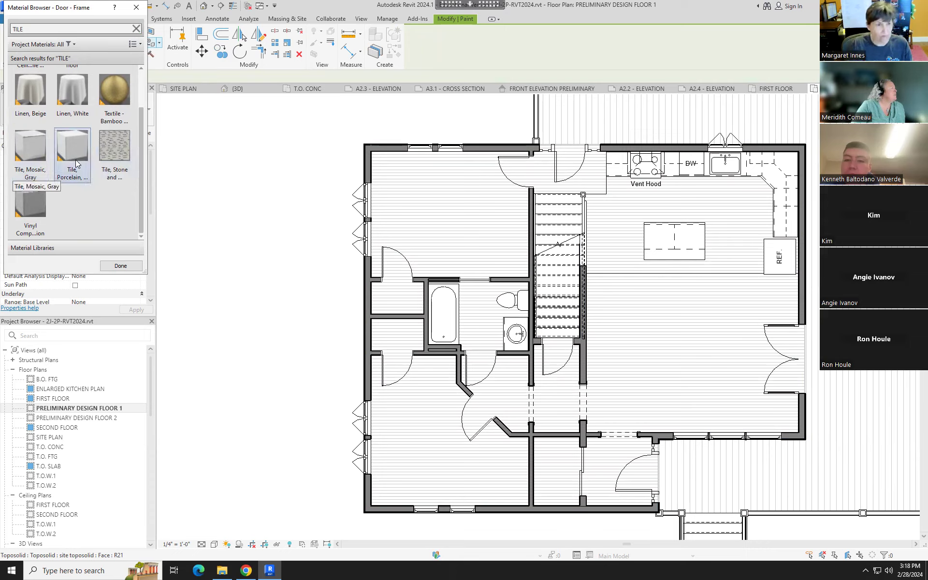
pyautogui.click(20, 146)
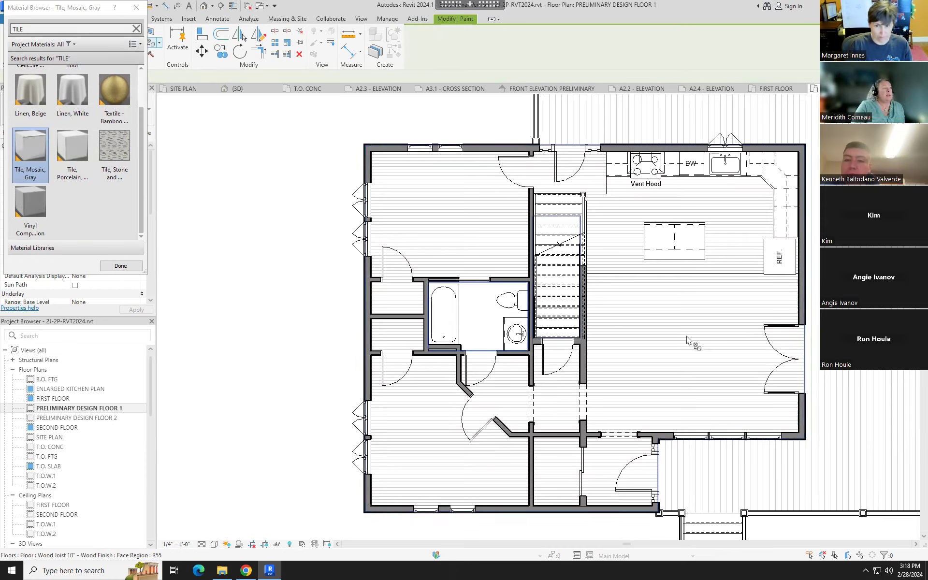
pyautogui.scroll(5, 481, 311)
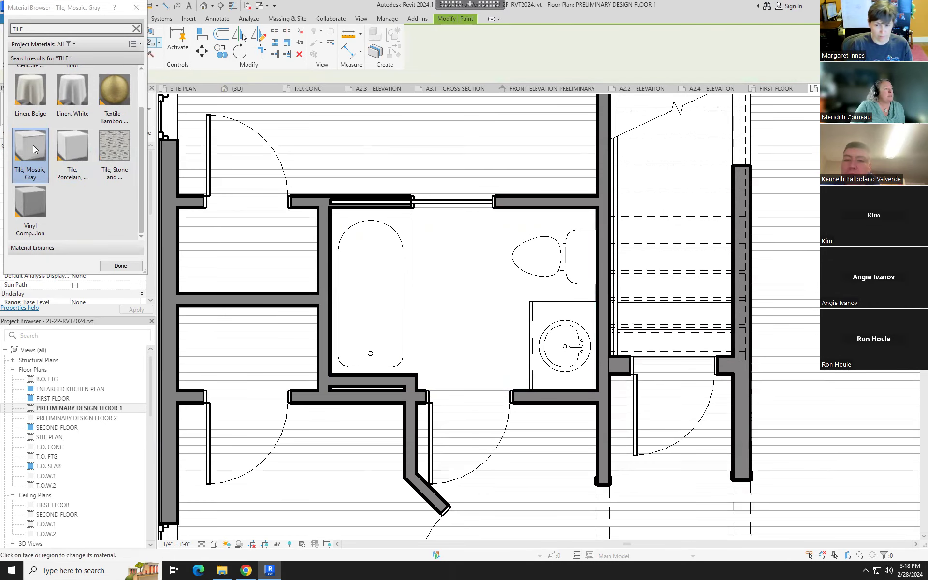
pyautogui.click(482, 357)
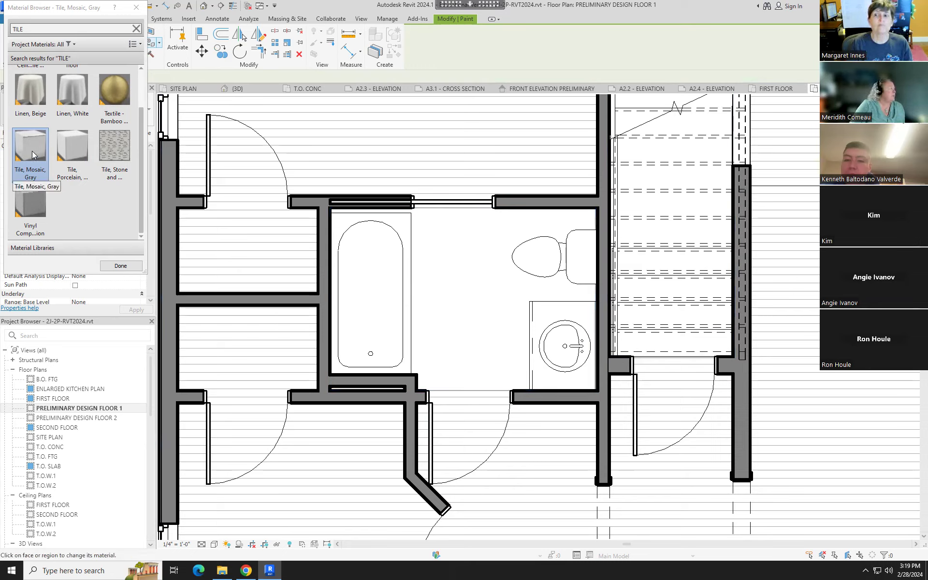
# Paint the bathroom floor region with the Tile, Porcelain, 4in material and end the Paint tool
pyautogui.click(72, 150)
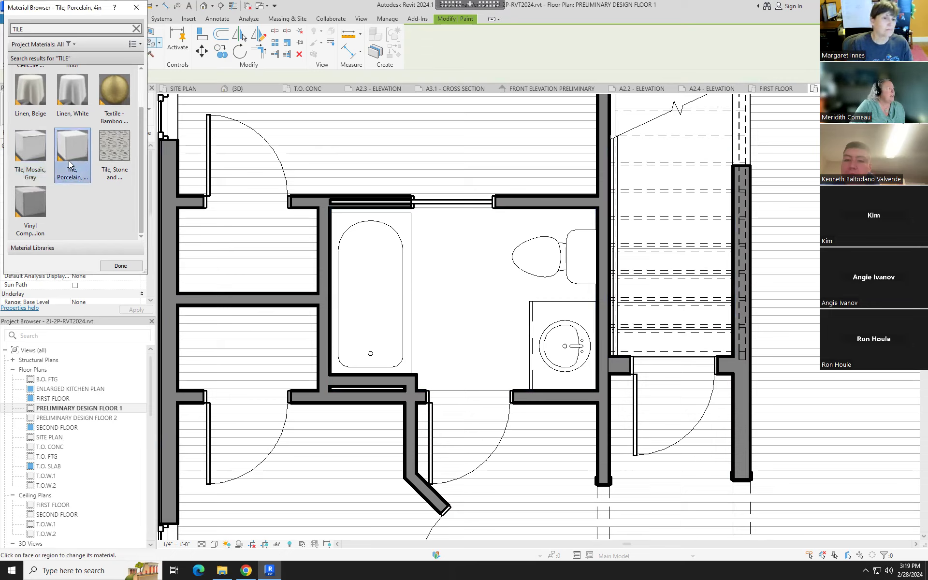
pyautogui.click(475, 330)
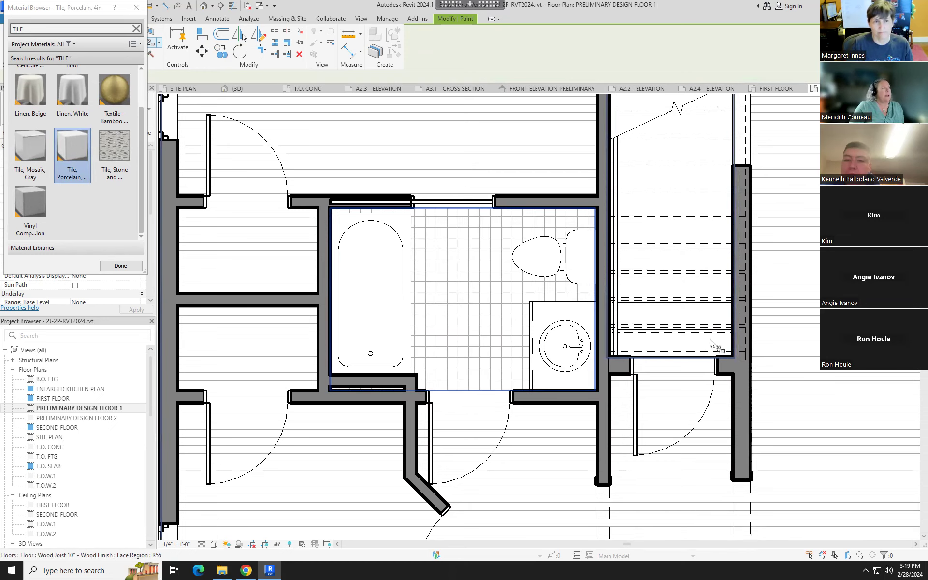
pyautogui.scroll(-3, 681, 345)
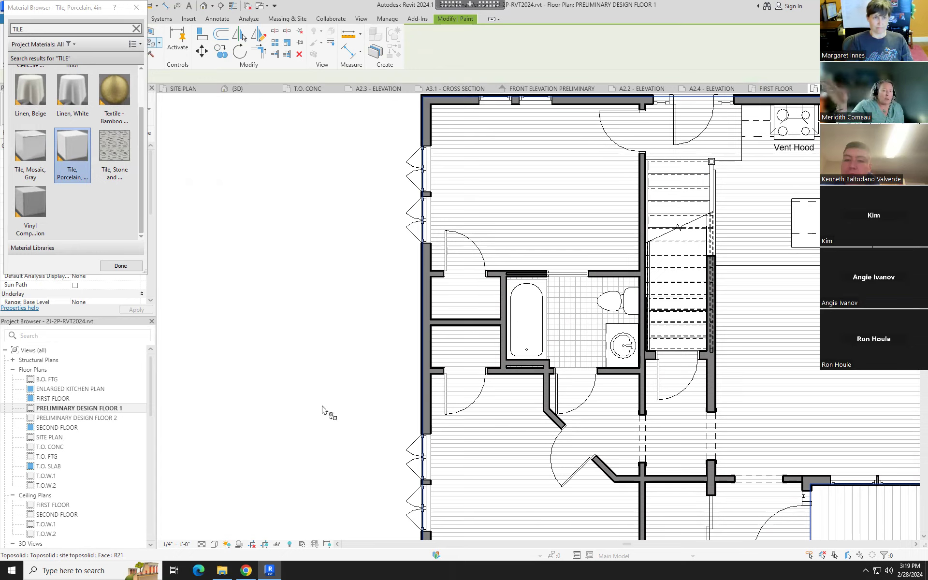
pyautogui.scroll(-2, 382, 300)
pyautogui.moveTo(602, 371); pyautogui.dragTo(520, 356, button='middle')
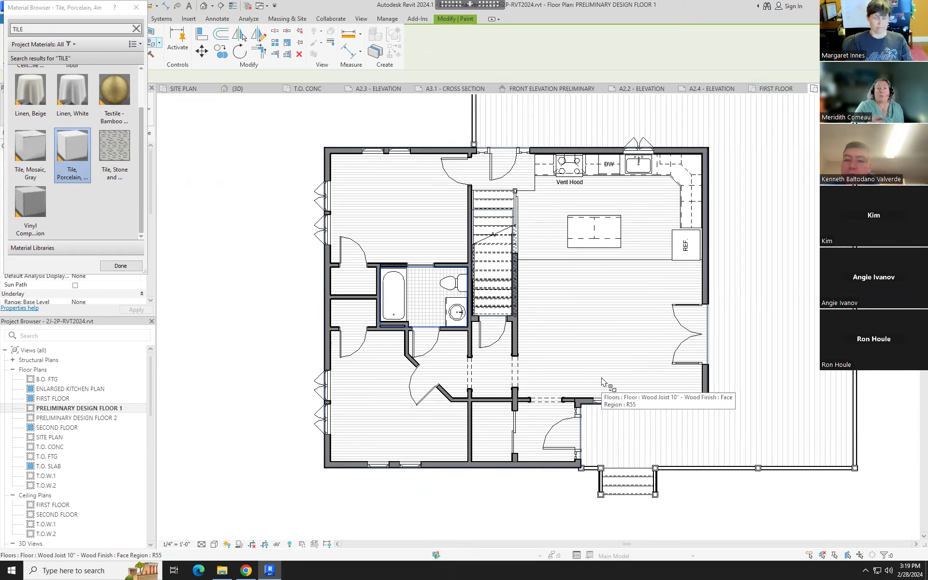
pyautogui.scroll(2, 589, 207)
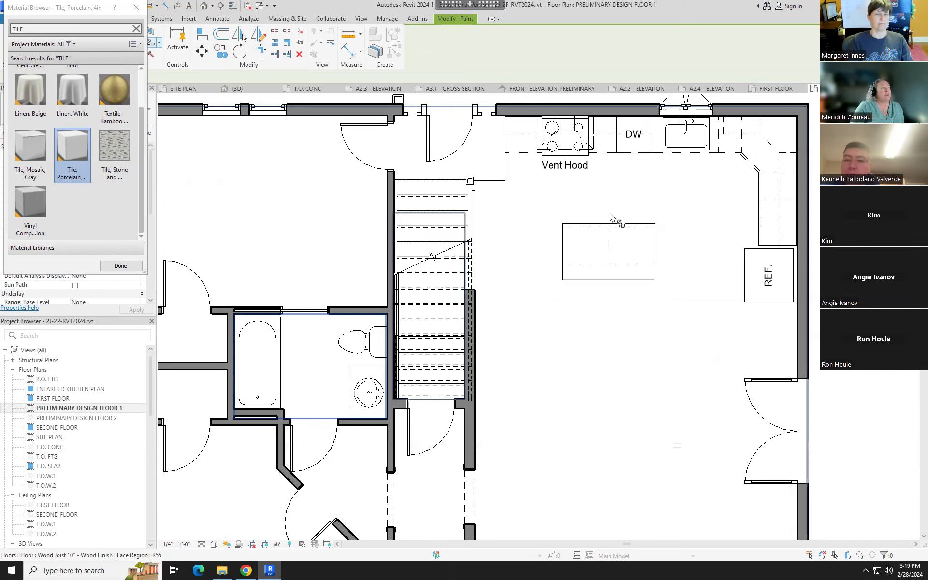
pyautogui.scroll(2, 97, 145)
pyautogui.click(137, 7)
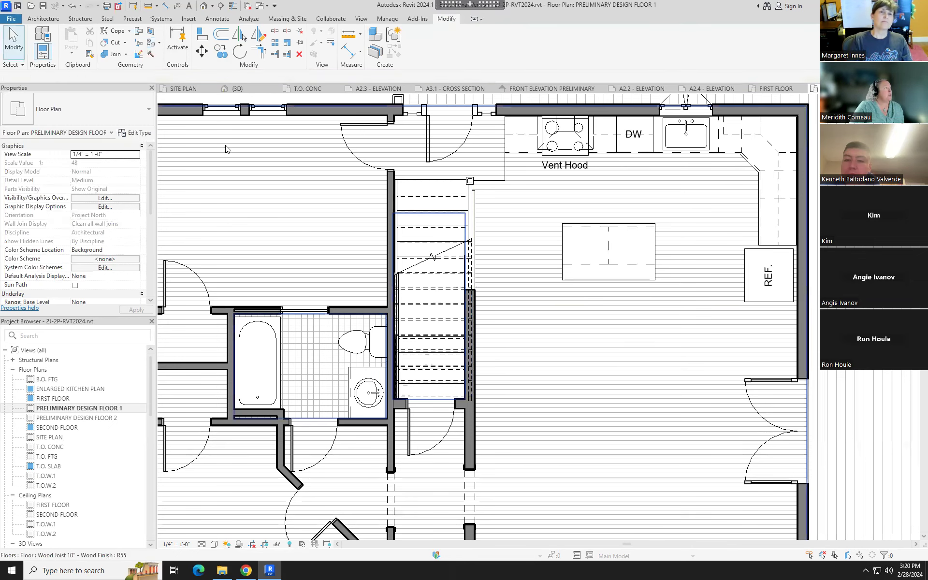
# Start splitting the first-floor face and sketch a rectangle about 21'-10" wide from the rear entry partition to the exterior wall just past the refrigerator
pyautogui.click(150, 30)
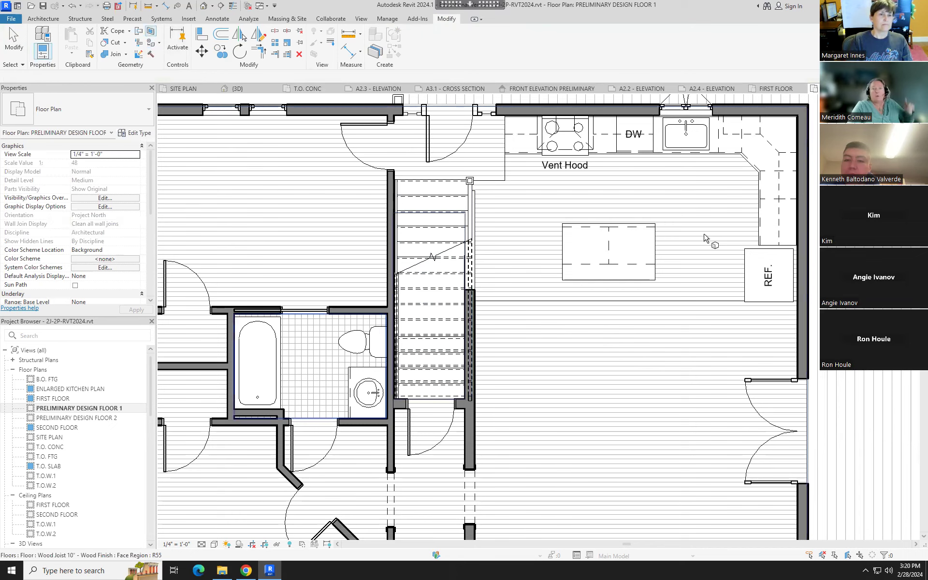
pyautogui.click(630, 197)
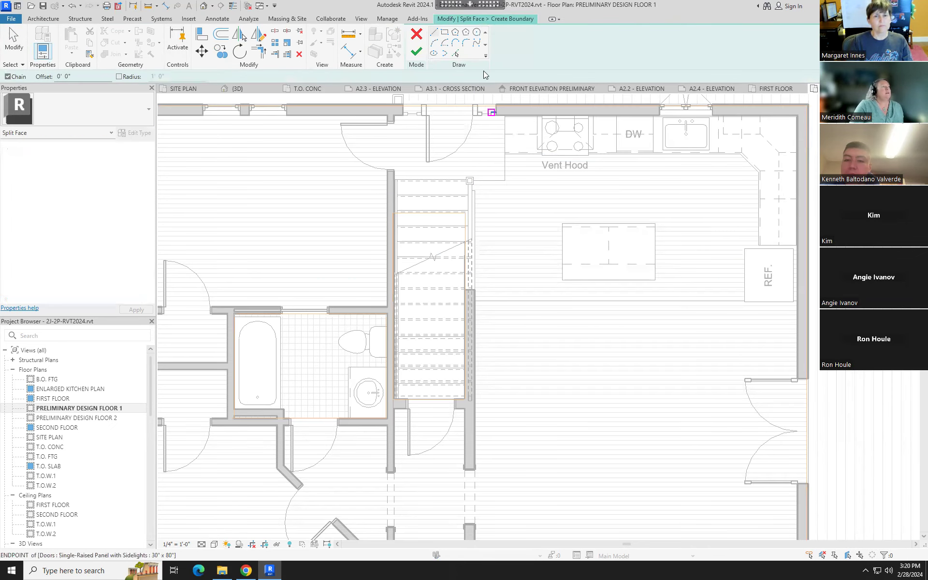
pyautogui.click(455, 53)
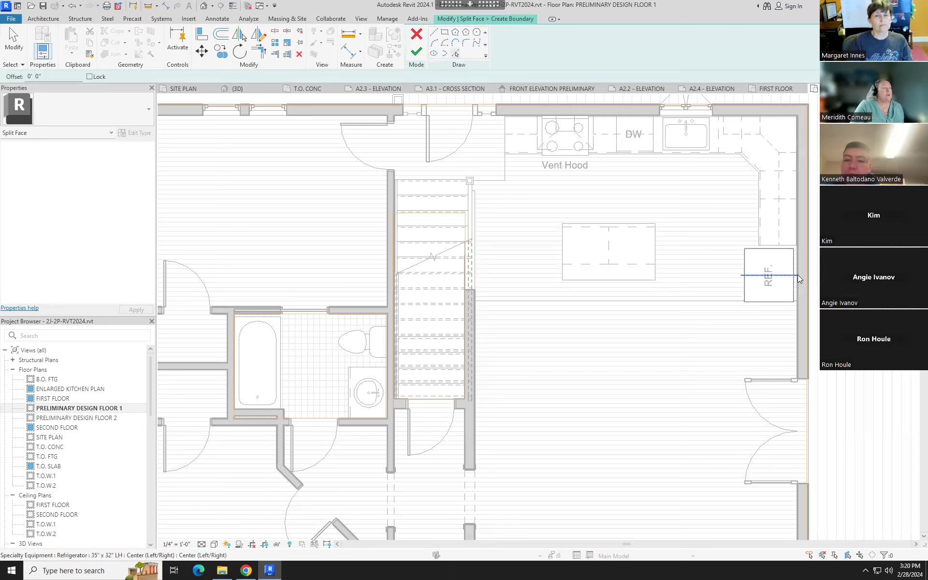
pyautogui.press('l')
pyautogui.press('i')
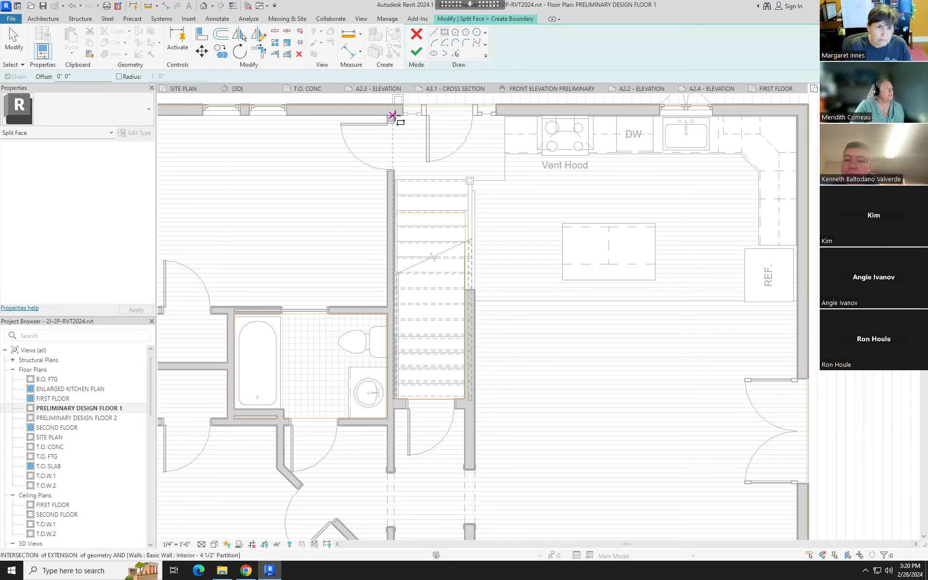
pyautogui.click(392, 115)
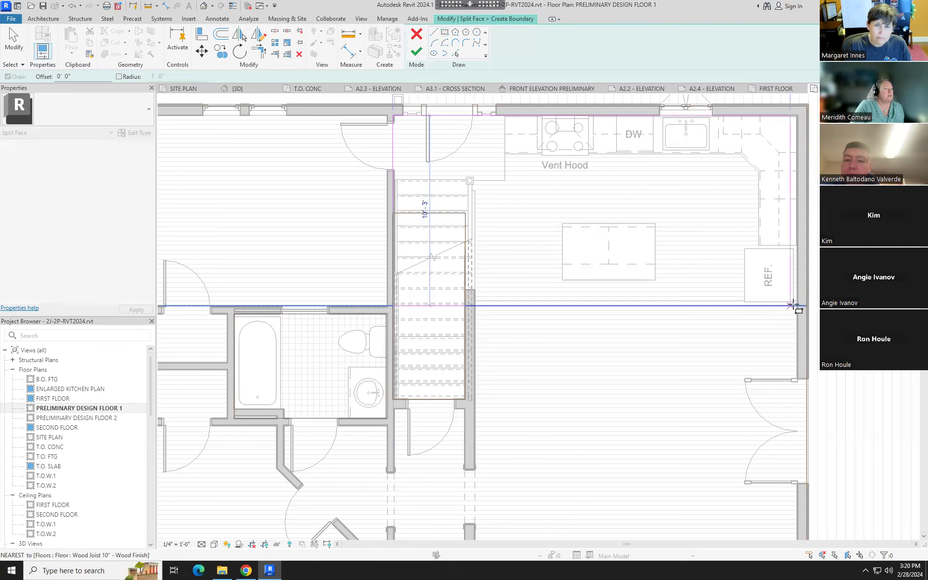
pyautogui.scroll(3, 799, 304)
pyautogui.click(806, 302)
pyautogui.scroll(-3, 503, 280)
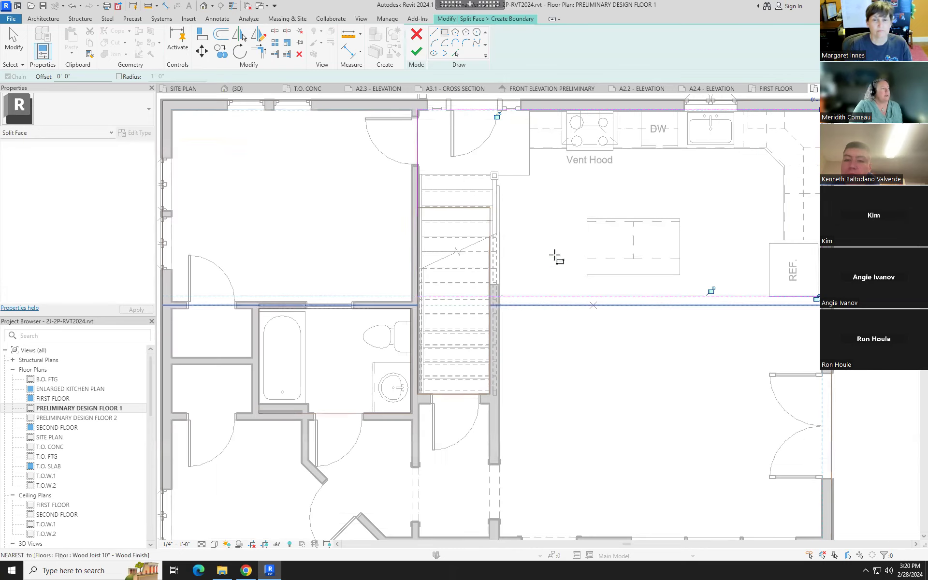
pyautogui.scroll(2, 555, 256)
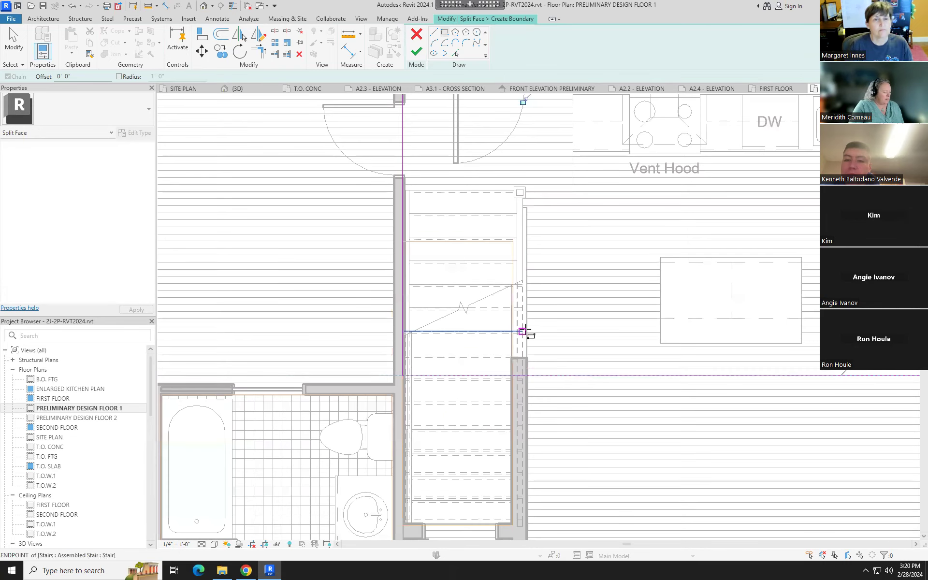
pyautogui.press('Escape')
pyautogui.press('Escape')
# Shorten the kitchen split boundary's lower and stair-side lines so they end at the stair opening edges, and finish the split face
pyautogui.scroll(1, 444, 284)
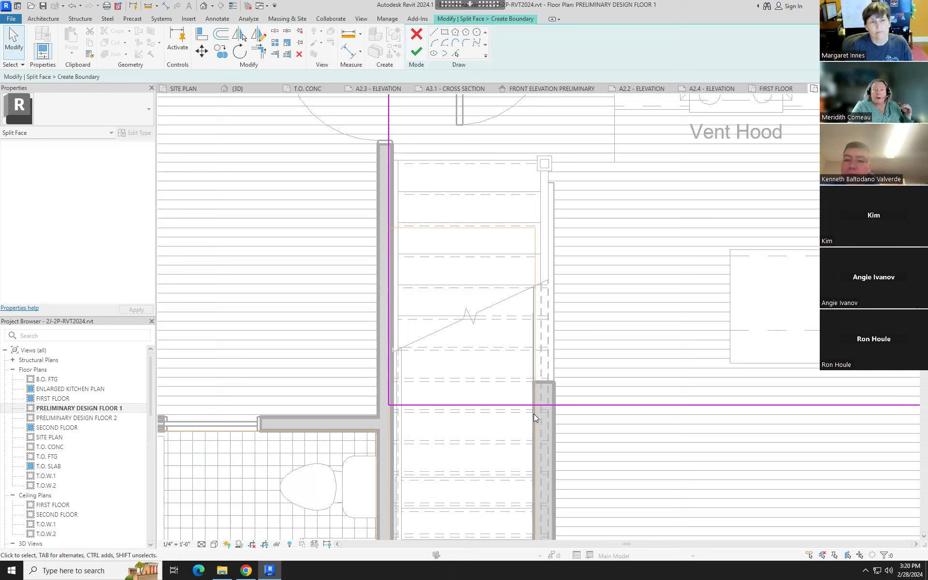
pyautogui.click(472, 406)
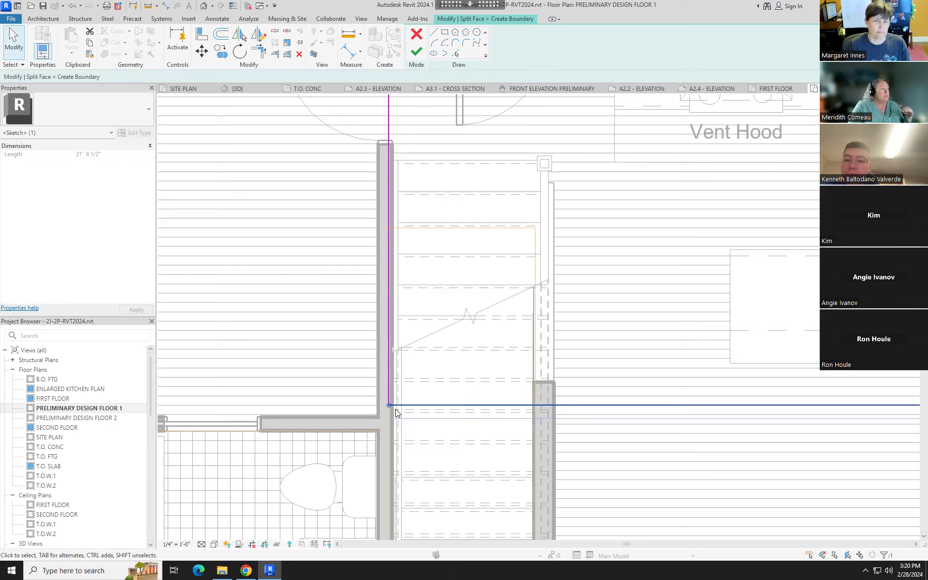
pyautogui.moveTo(388, 406); pyautogui.dragTo(533, 410)
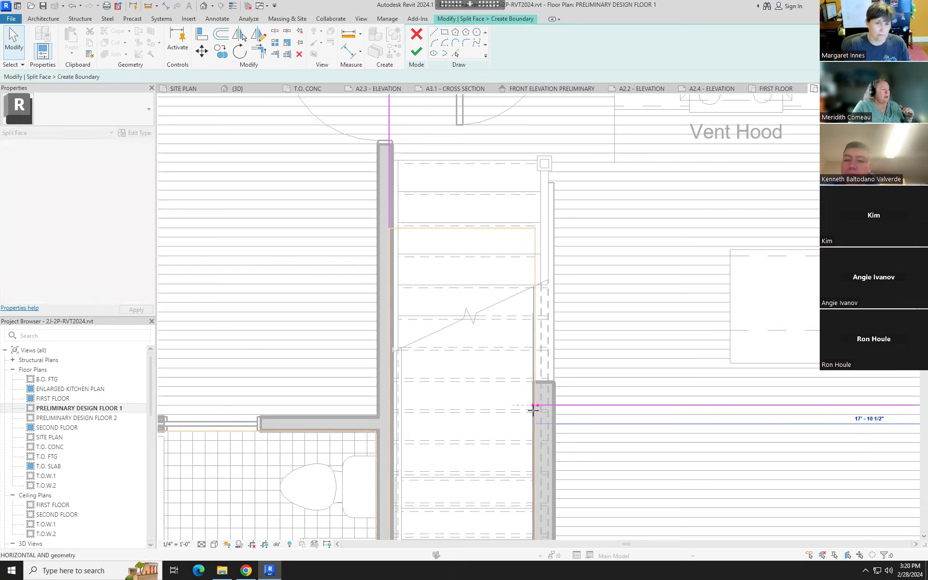
pyautogui.click(388, 336)
pyautogui.moveTo(390, 404)
pyautogui.mouseDown()
pyautogui.moveTo(385, 145)
pyautogui.moveTo(388, 238)
pyautogui.moveTo(389, 228)
pyautogui.mouseUp()
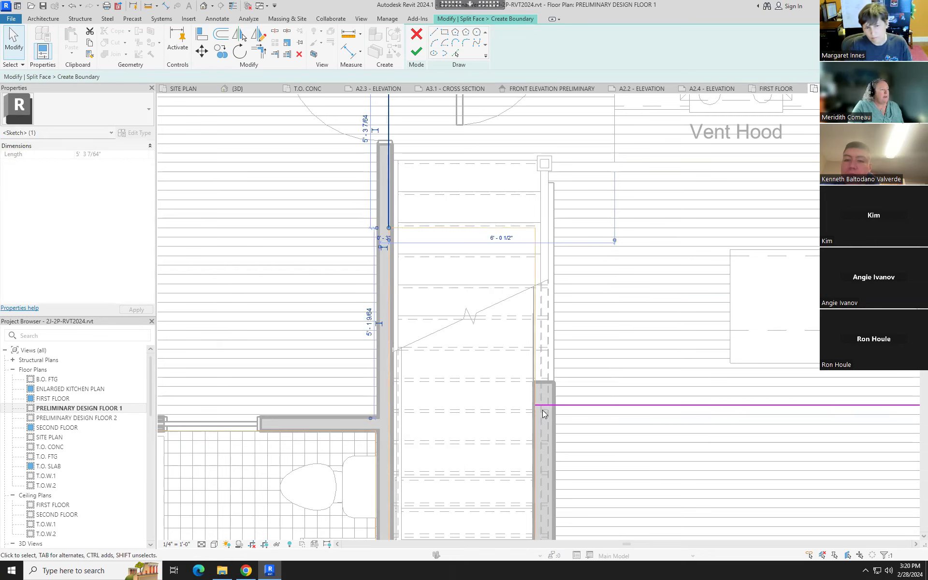
pyautogui.scroll(-6, 544, 414)
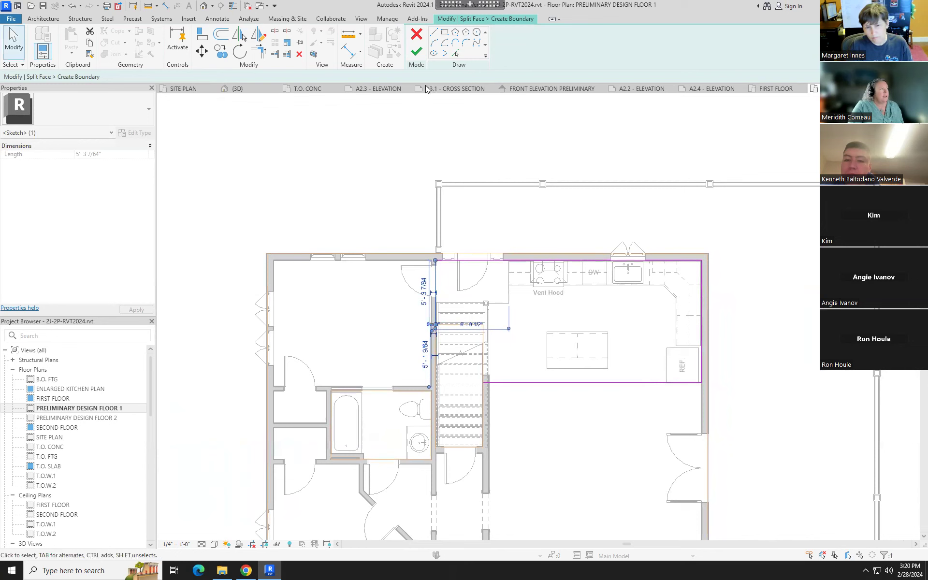
pyautogui.click(416, 51)
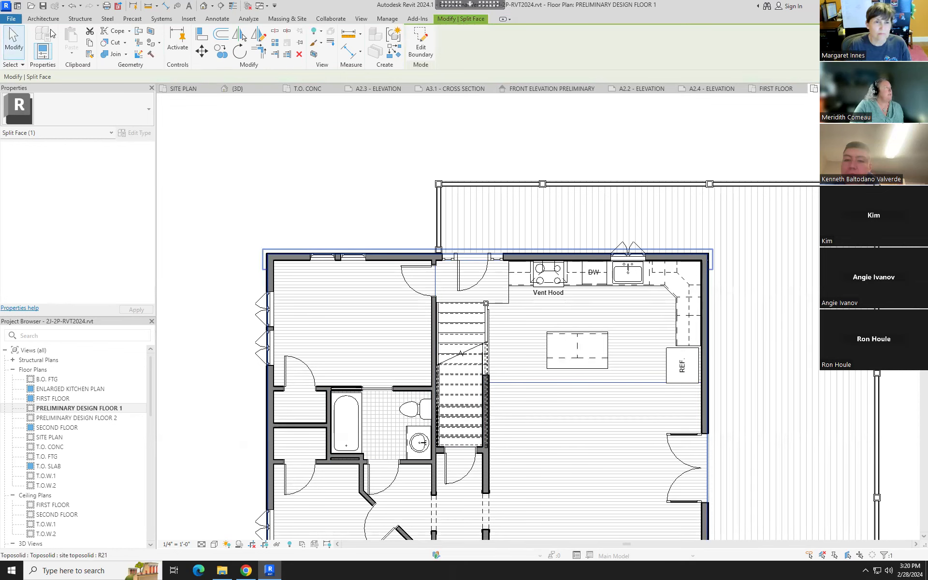
# Look up FLOOR among the paint materials, and search the project's Material Browser for OAK to select Oak Flooring
pyautogui.click(151, 43)
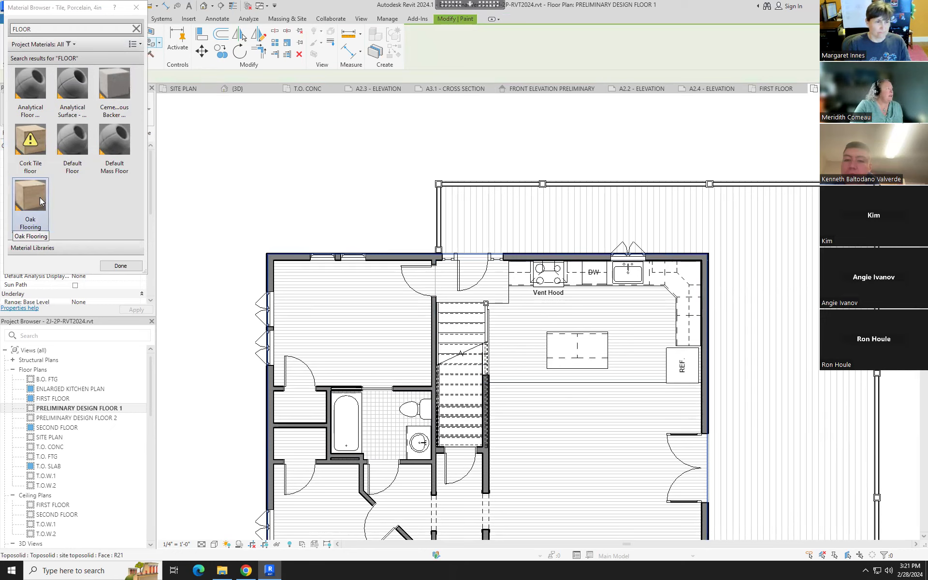
pyautogui.click(123, 266)
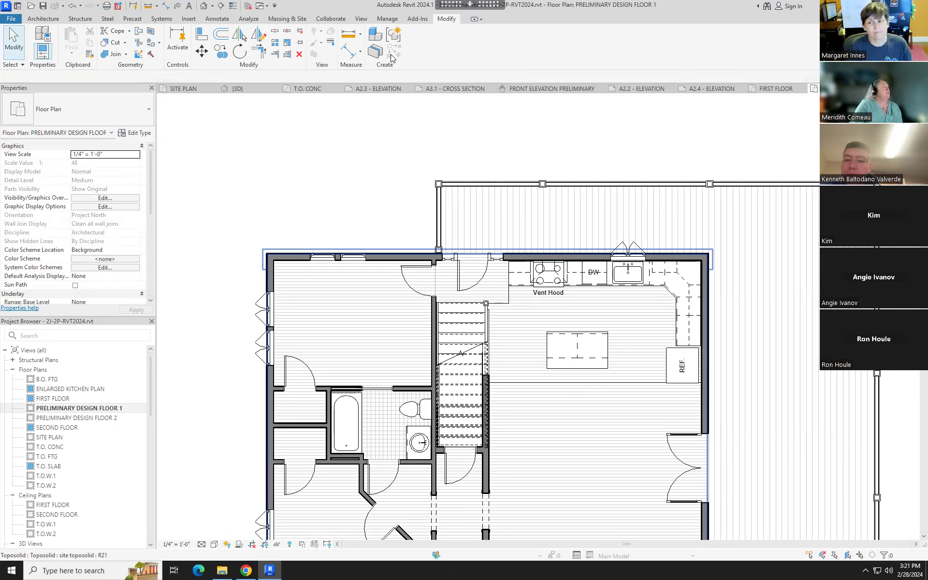
pyautogui.click(386, 20)
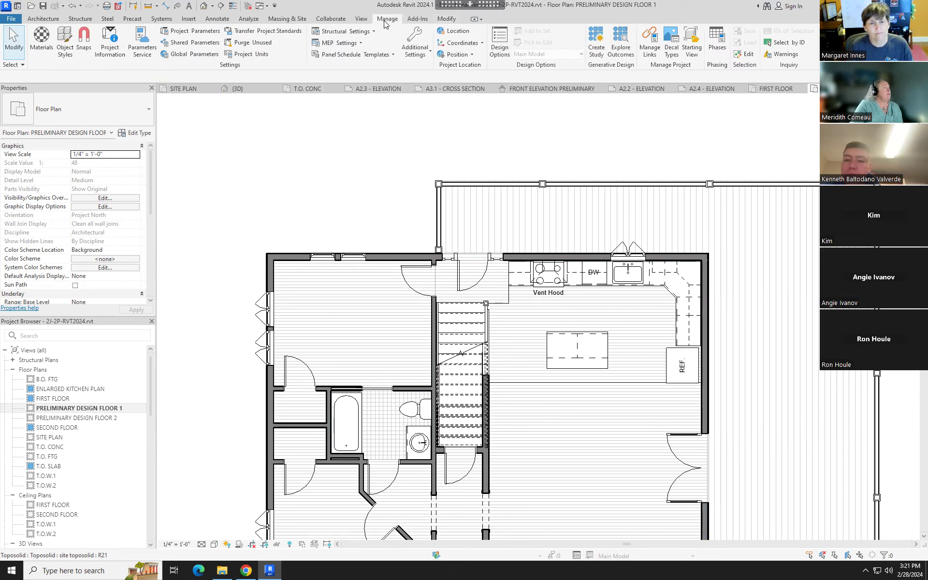
pyautogui.click(41, 38)
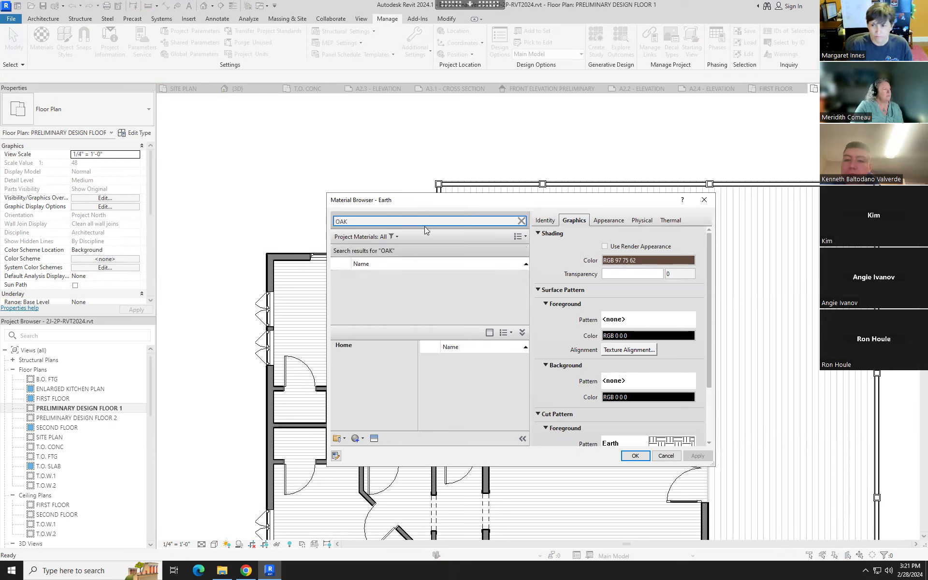
pyautogui.moveTo(527, 276); pyautogui.dragTo(528, 299)
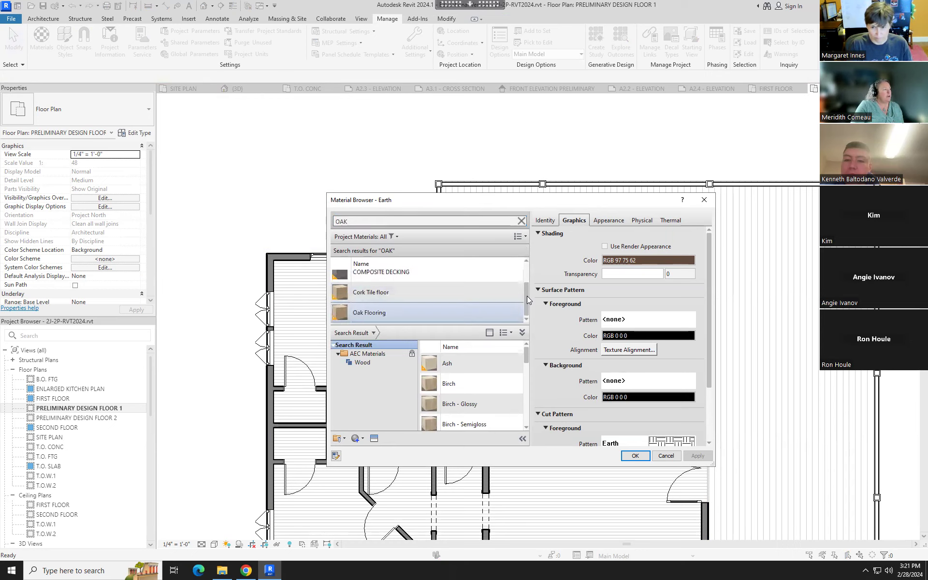
pyautogui.click(384, 315)
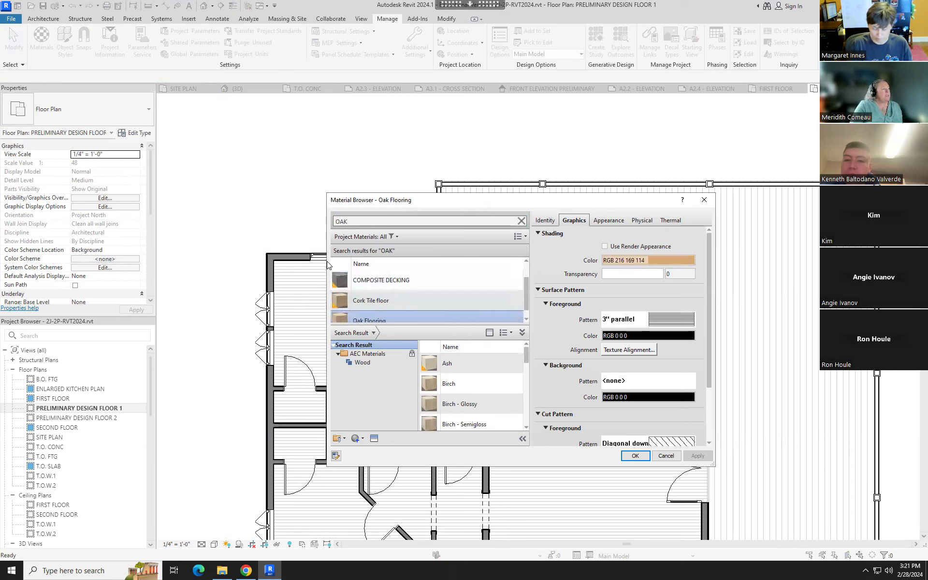
pyautogui.moveTo(324, 262); pyautogui.dragTo(244, 264)
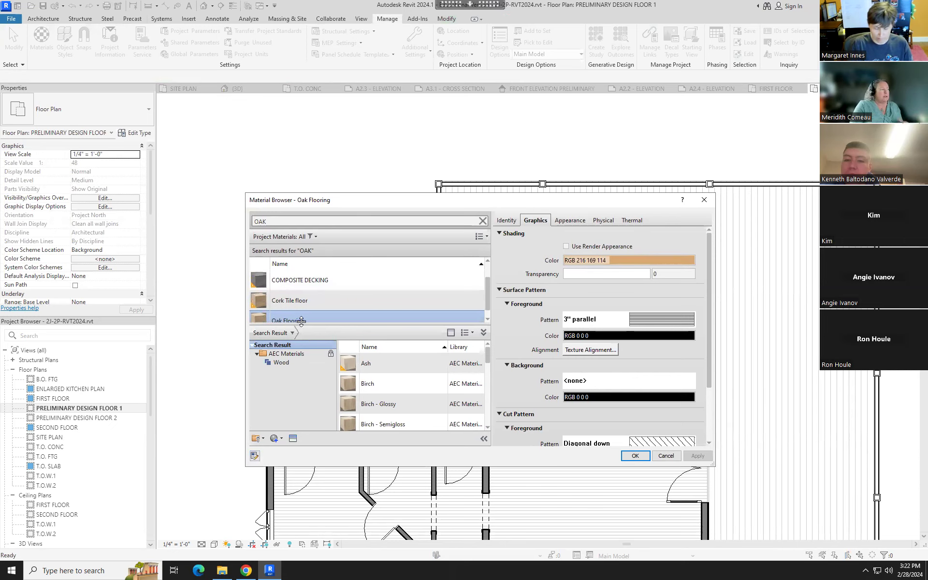
# Duplicate the Oak Flooring material with its assets and name the copy LIFEPROOF FLOOR
pyautogui.click(282, 439)
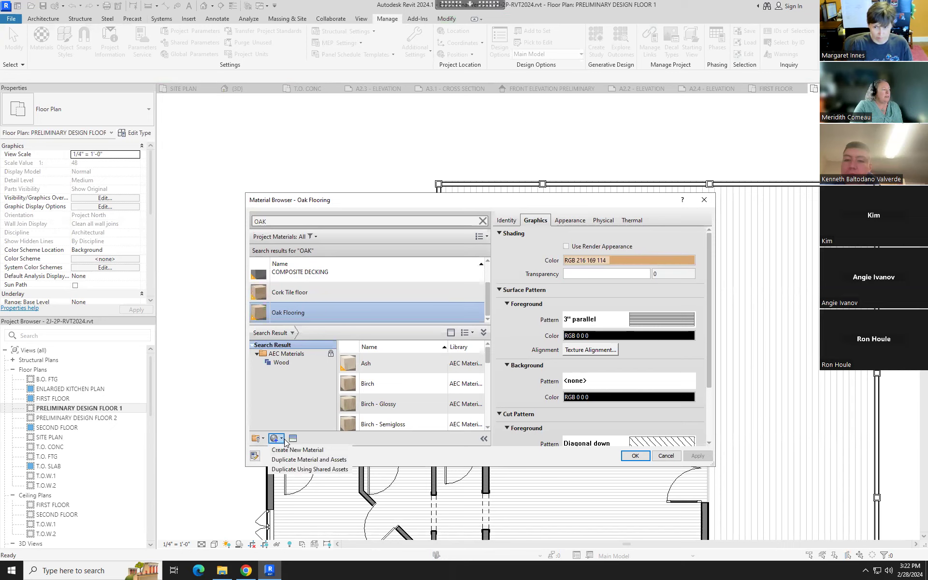
pyautogui.click(310, 460)
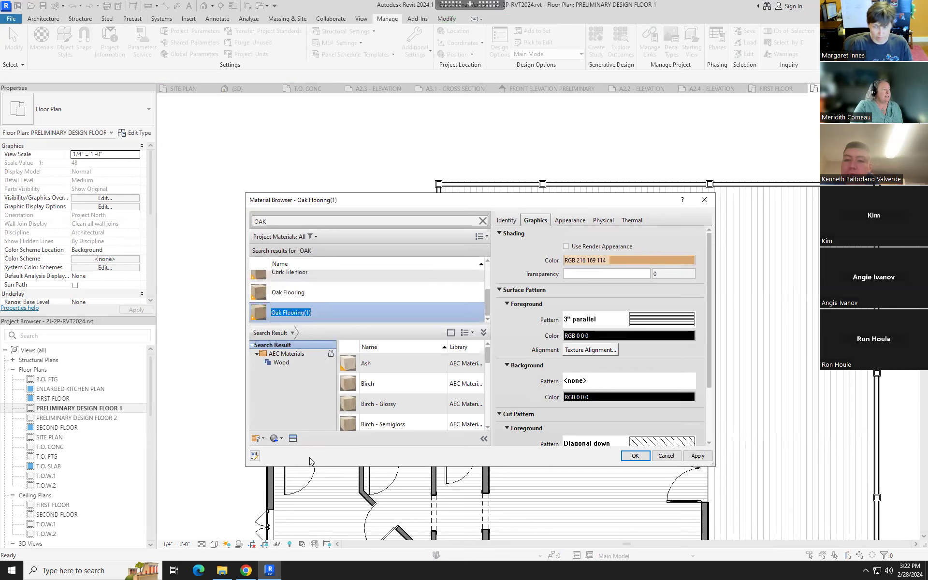
pyautogui.click(313, 313)
pyautogui.moveTo(309, 314); pyautogui.dragTo(269, 317)
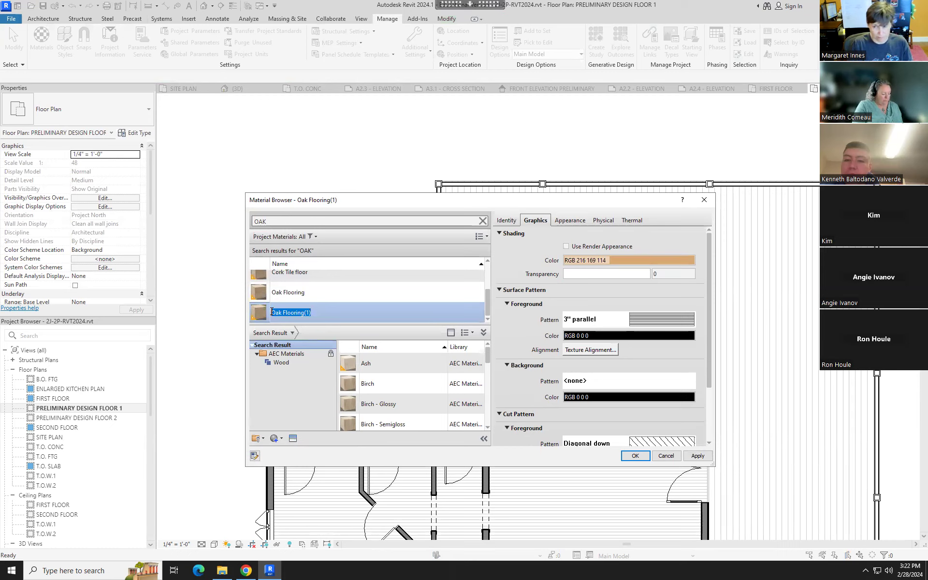
pyautogui.write('LIFEPROOF')
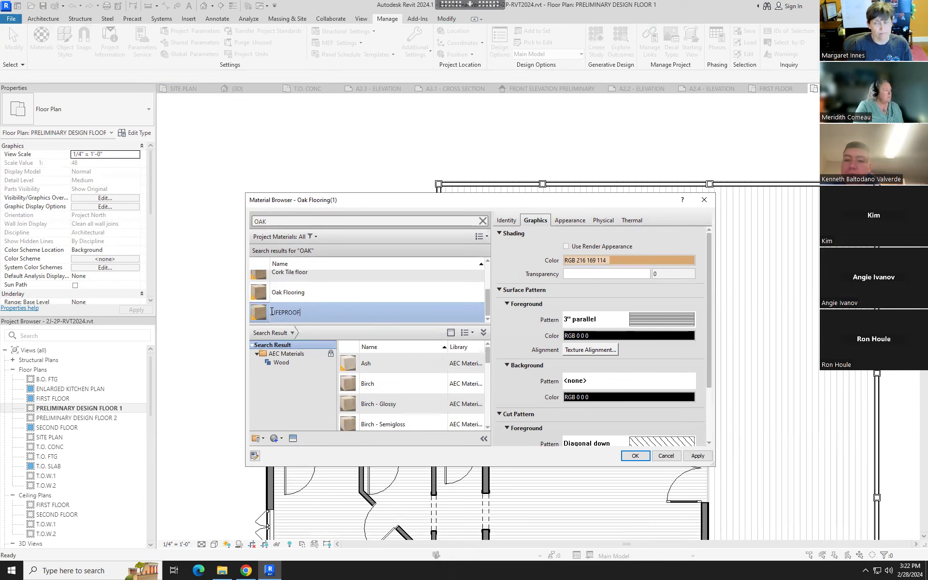
pyautogui.press('Return')
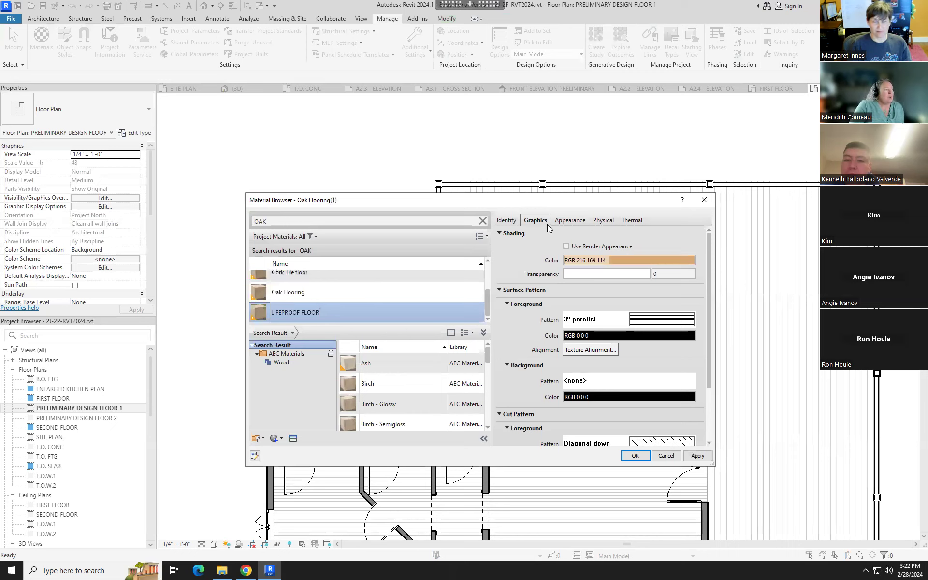
# Set the LIFEPROOF FLOOR surface foreground pattern to the 6" Parallel model pattern
pyautogui.click(644, 323)
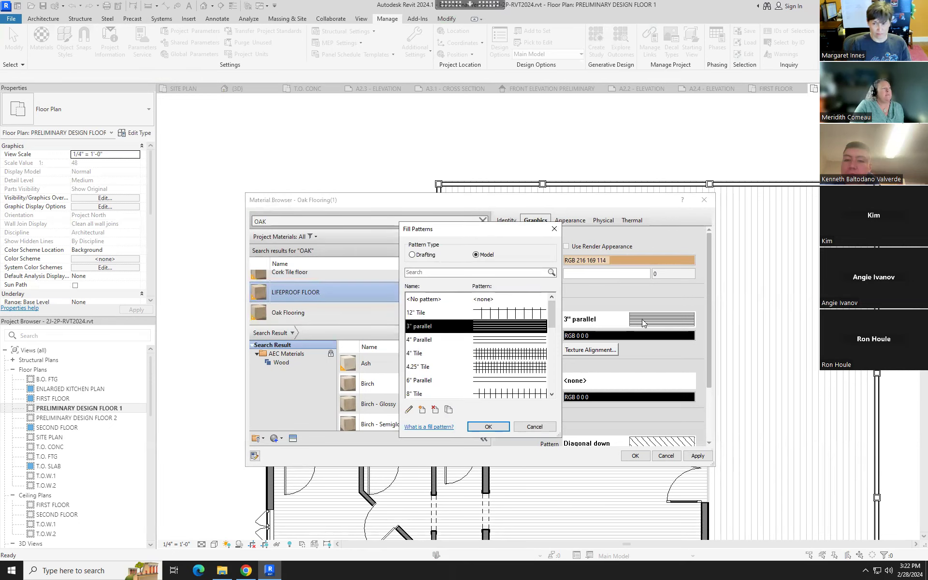
pyautogui.moveTo(554, 314); pyautogui.dragTo(554, 321)
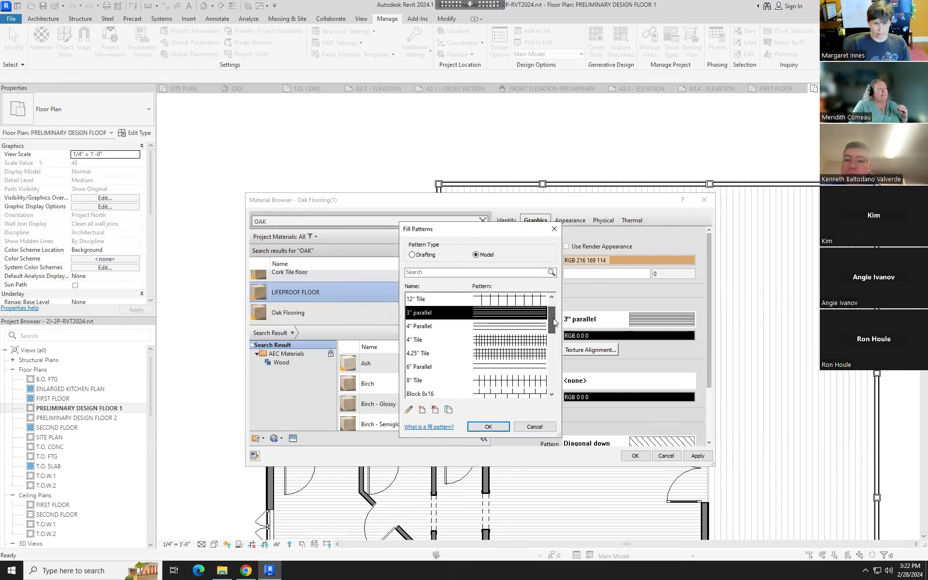
pyautogui.scroll(-1, 554, 320)
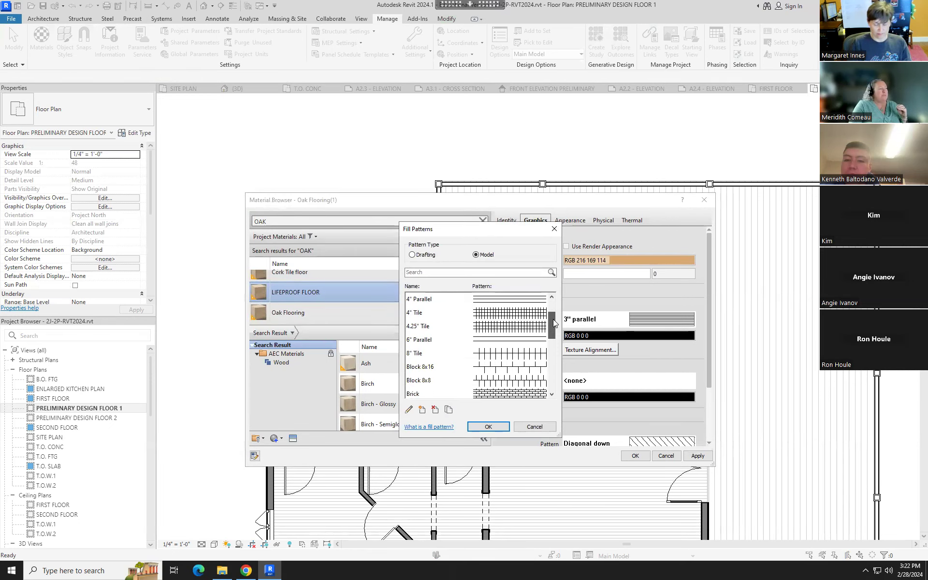
pyautogui.click(499, 341)
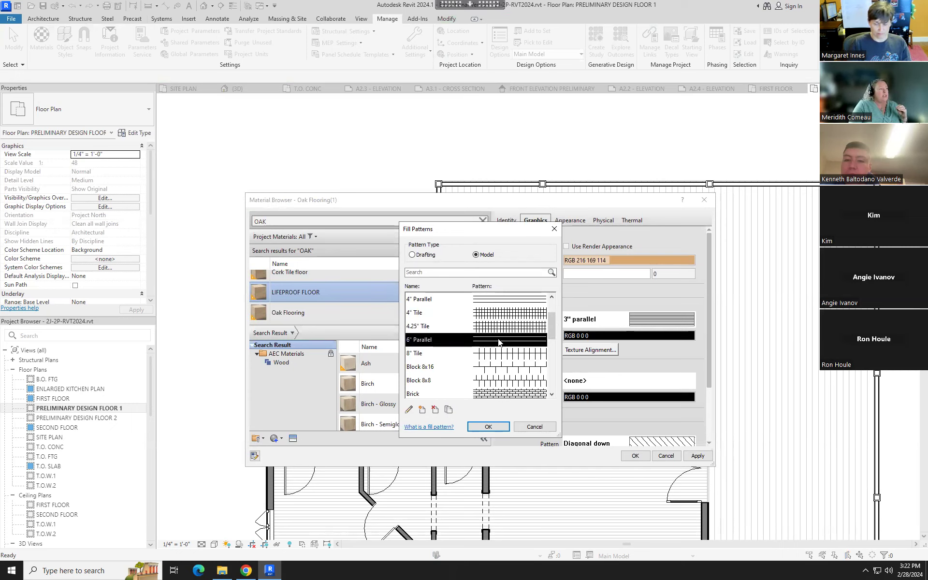
pyautogui.click(488, 426)
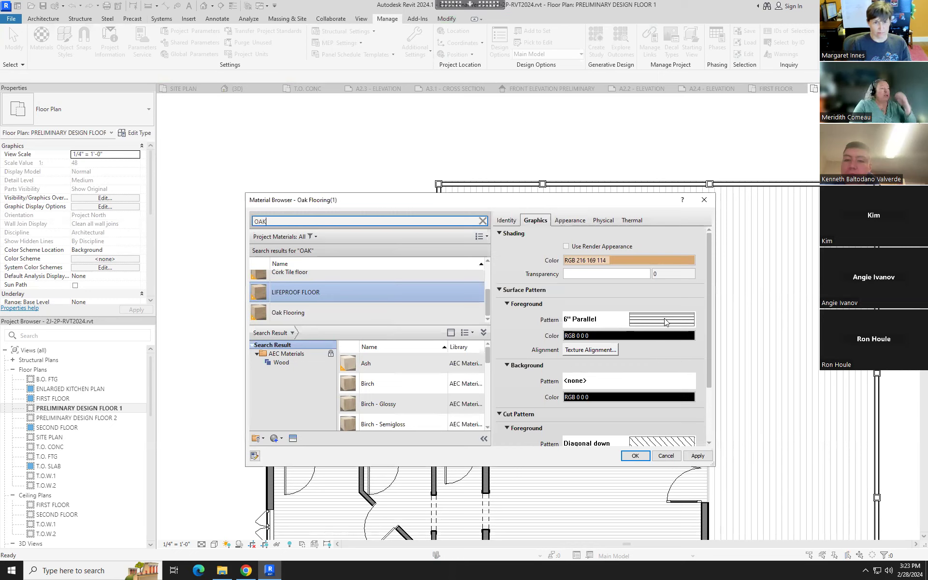
# Review the LIFEPROOF FLOOR render appearance and its texture alignment to the surface pattern without changing them
pyautogui.click(575, 221)
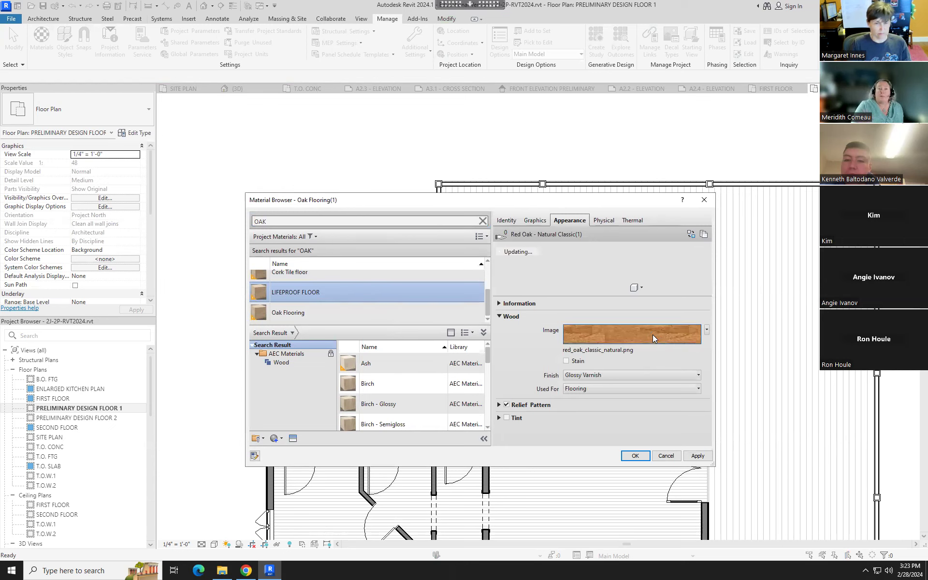
pyautogui.moveTo(652, 334)
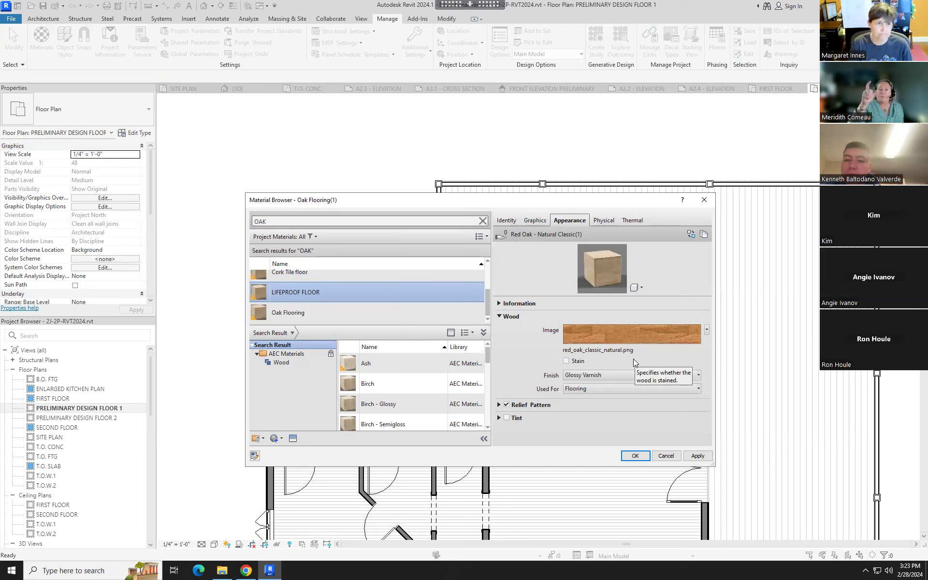
pyautogui.click(535, 221)
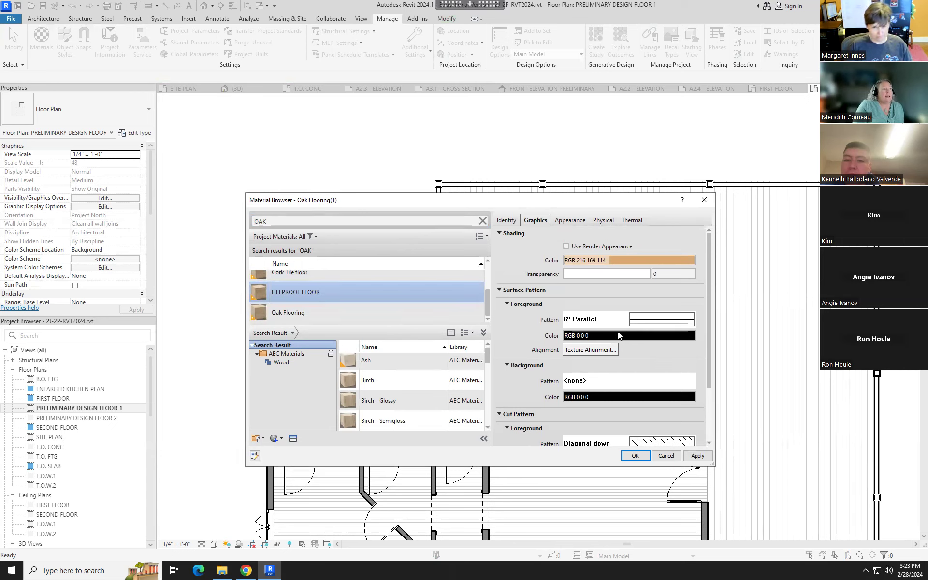
pyautogui.click(591, 351)
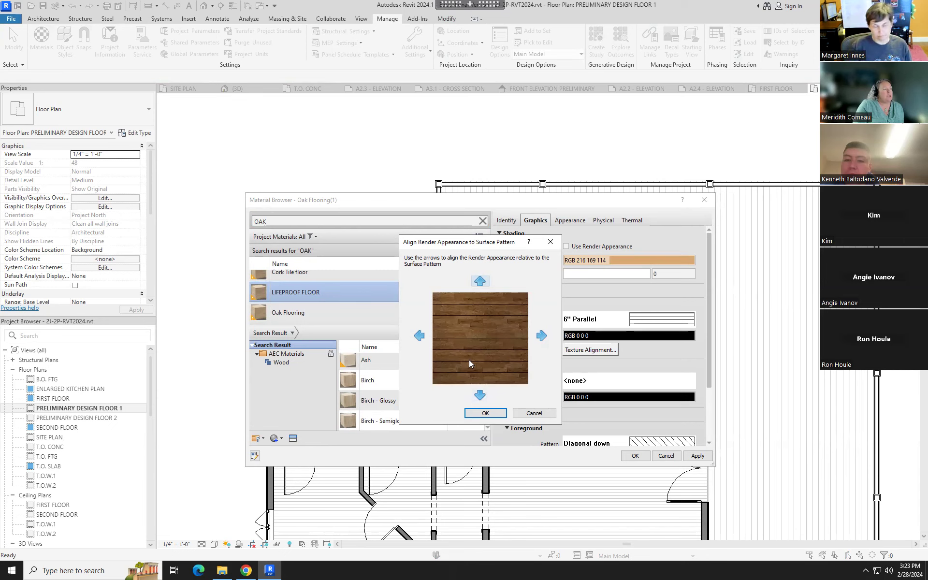
pyautogui.click(533, 414)
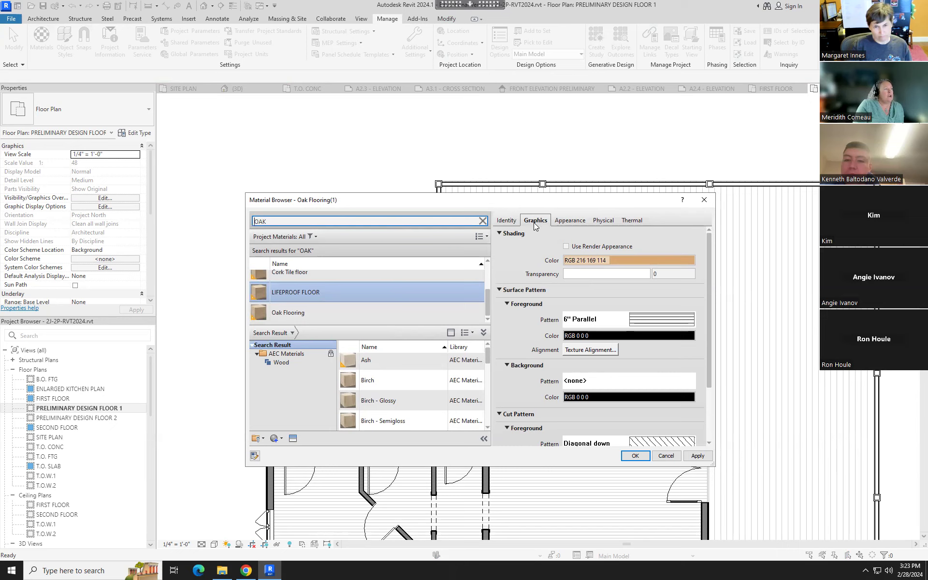
# Duplicate the 6" Parallel model fill pattern as 6" Parallel 90 DEG with a line angle of 90 degrees
pyautogui.click(651, 326)
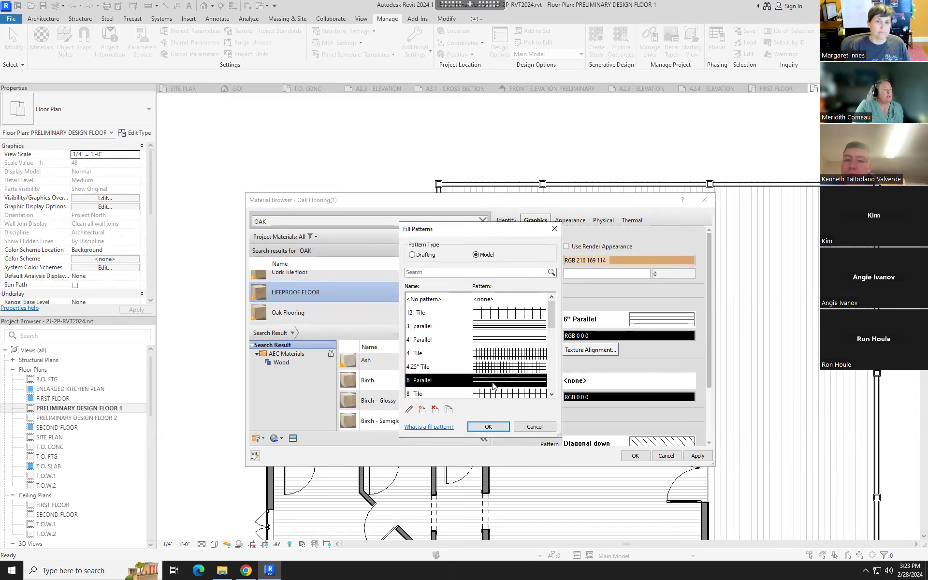
pyautogui.moveTo(550, 318); pyautogui.dragTo(532, 329)
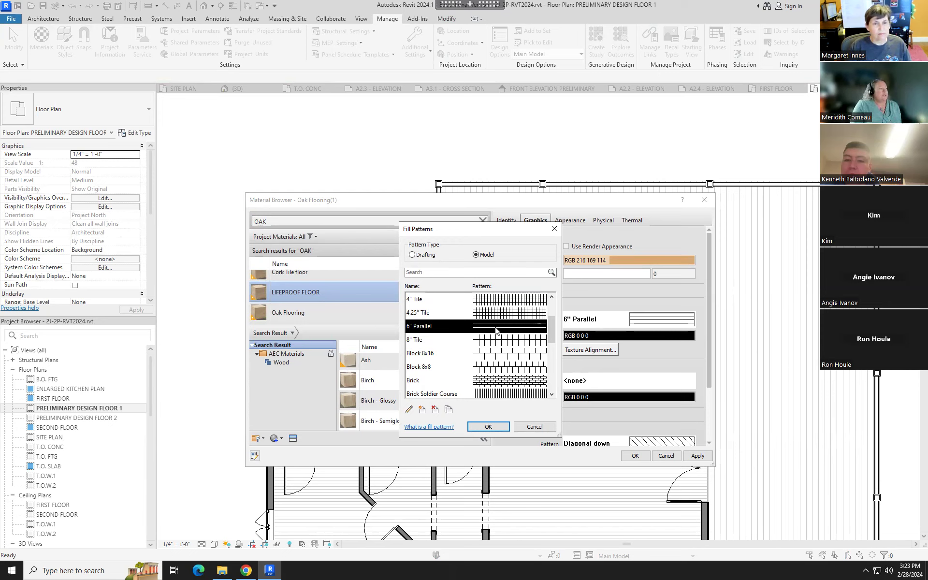
pyautogui.click(448, 409)
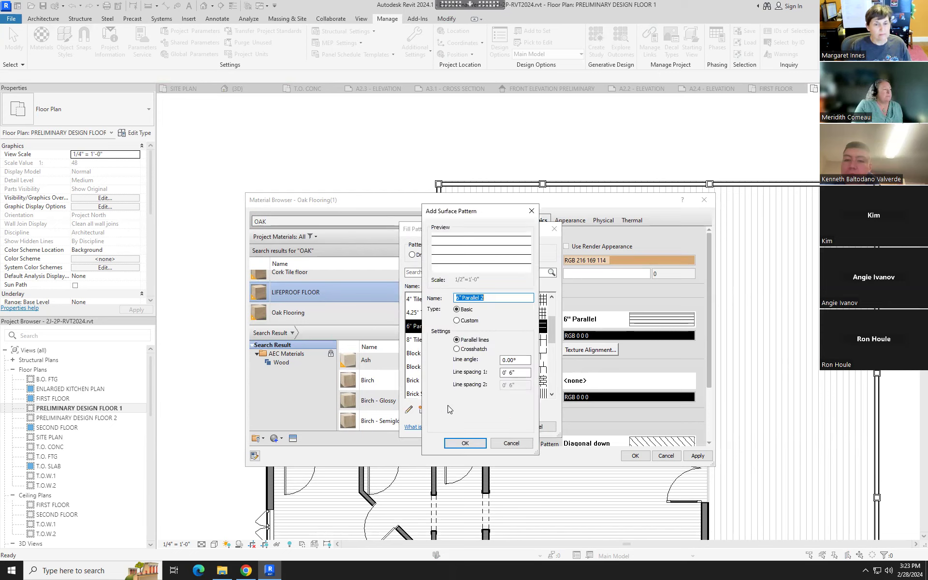
pyautogui.click(482, 299)
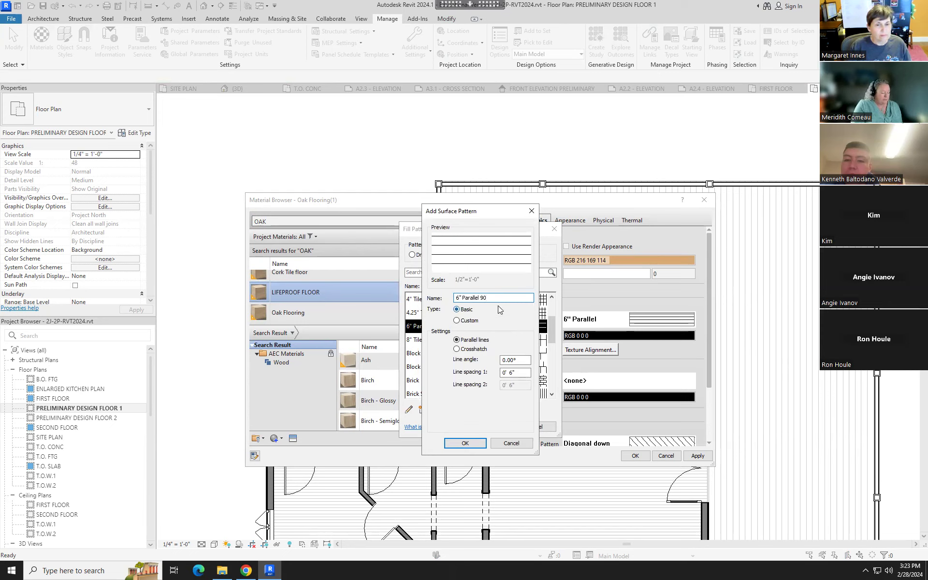
pyautogui.write('DEG')
pyautogui.doubleClick(522, 360)
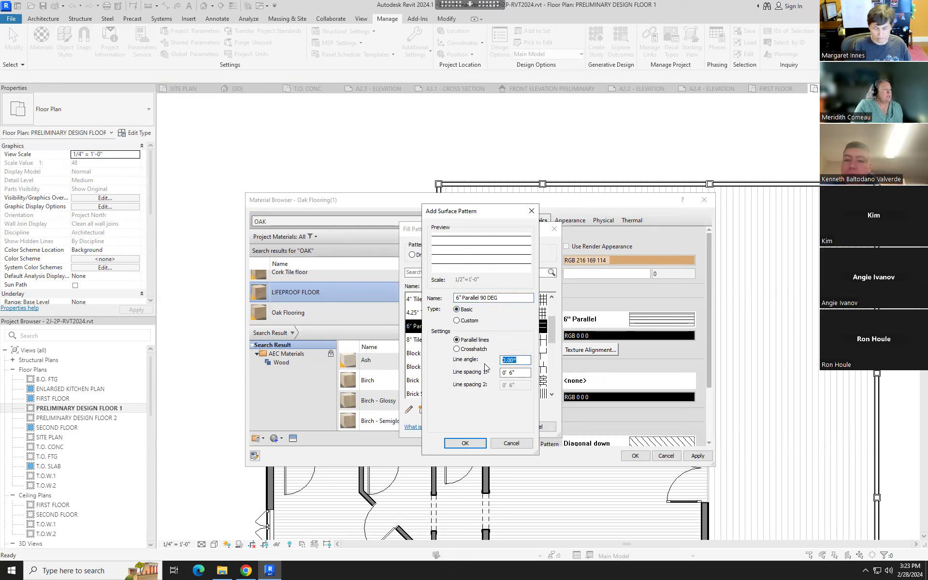
pyautogui.write('90')
pyautogui.click(508, 372)
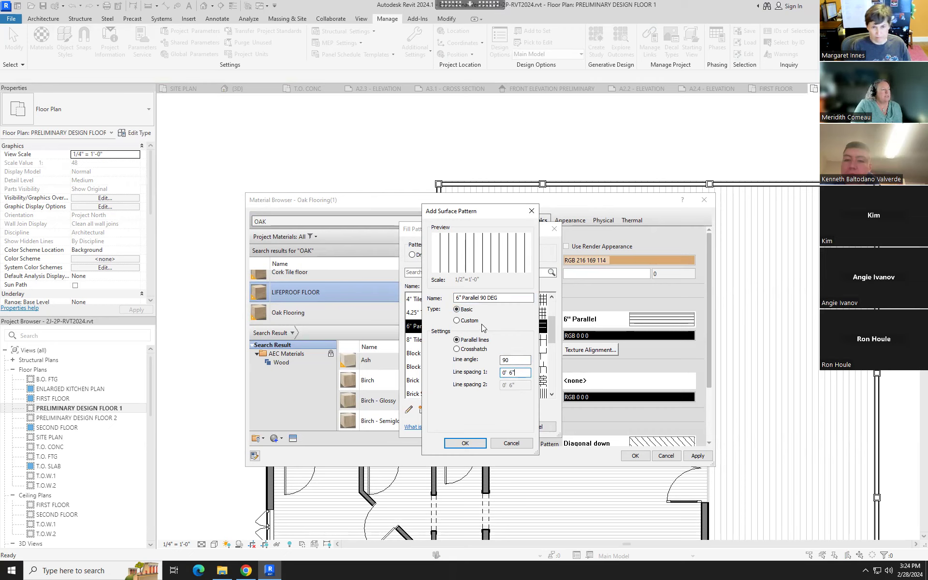
pyautogui.click(465, 443)
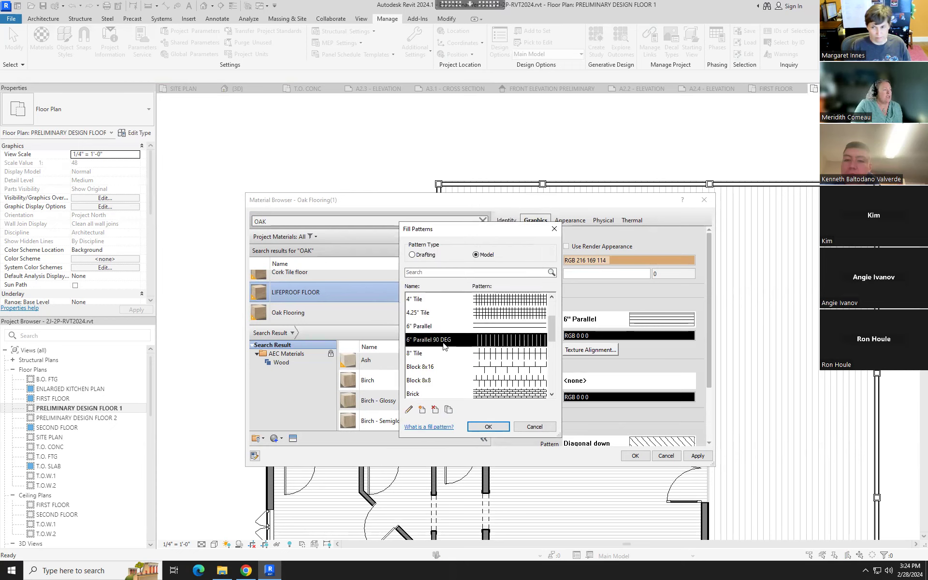
# Assign the 6" Parallel 90 DEG pattern to the LIFEPROOF FLOOR surface foreground and apply the material changes
pyautogui.click(488, 426)
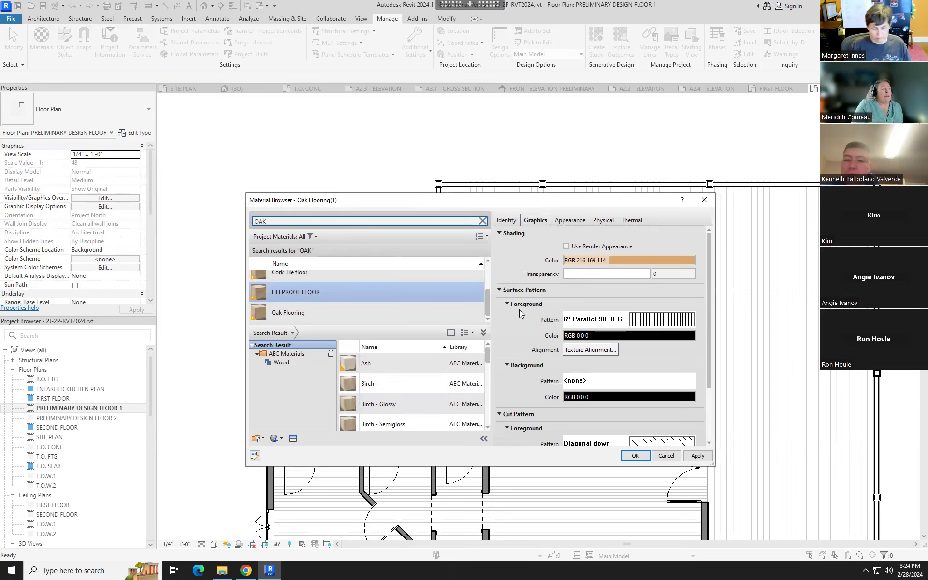
pyautogui.scroll(1, 304, 290)
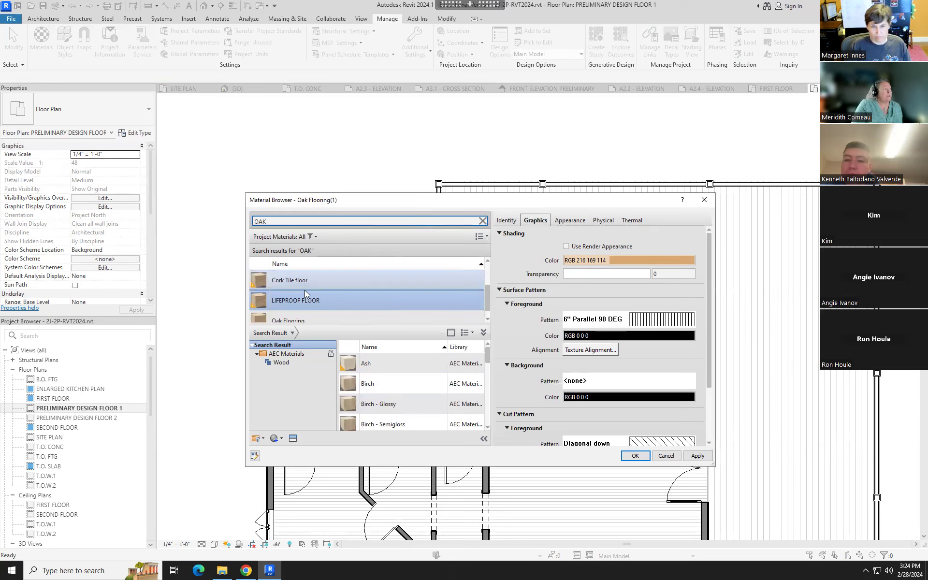
pyautogui.scroll(-1, 294, 300)
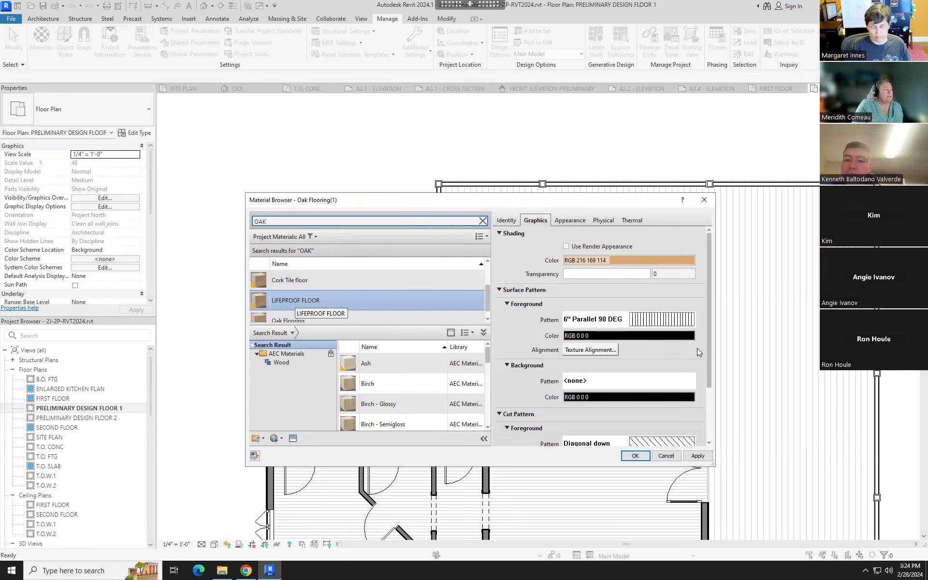
pyautogui.click(698, 457)
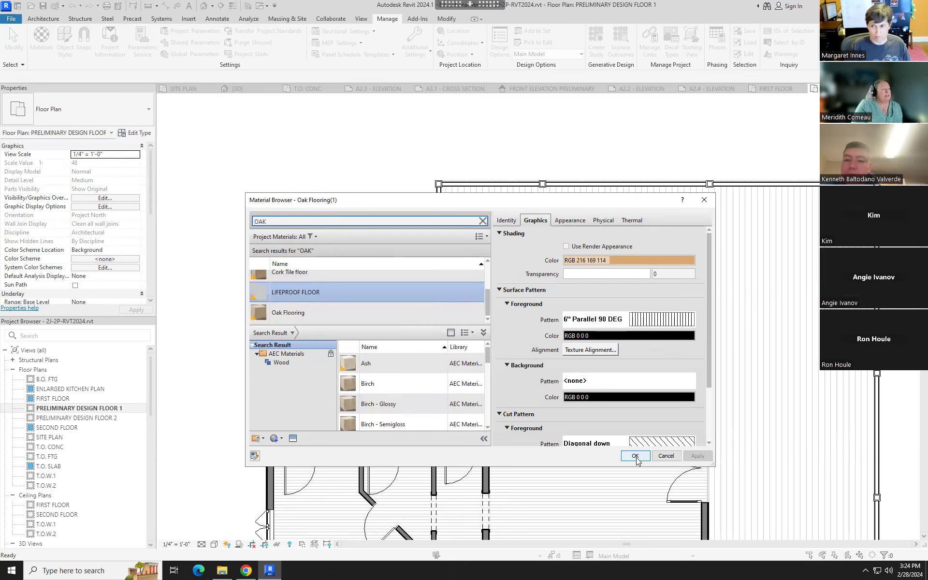
pyautogui.click(635, 456)
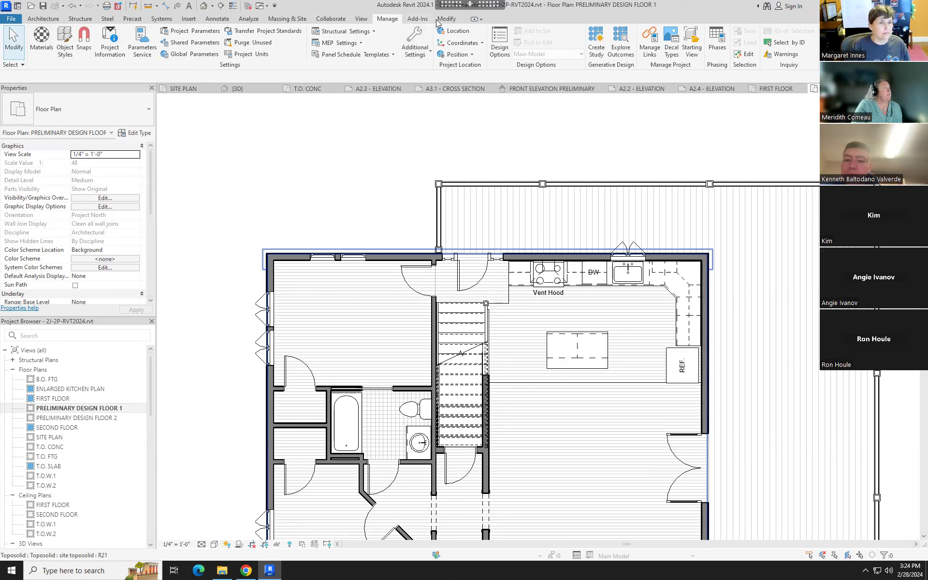
# Search the paint materials for LIFE and paint the kitchen floor region with LIFEPROOF FLOOR
pyautogui.click(453, 21)
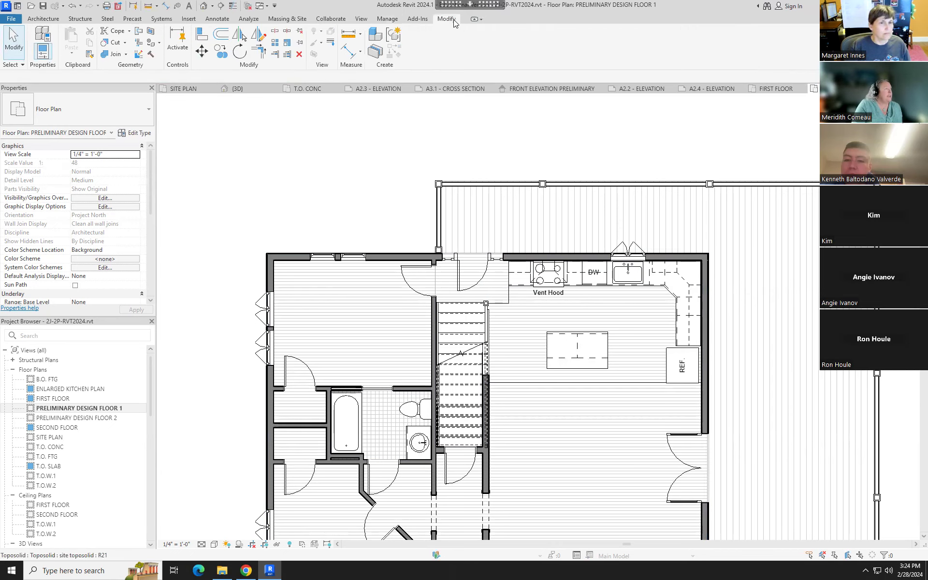
pyautogui.click(151, 47)
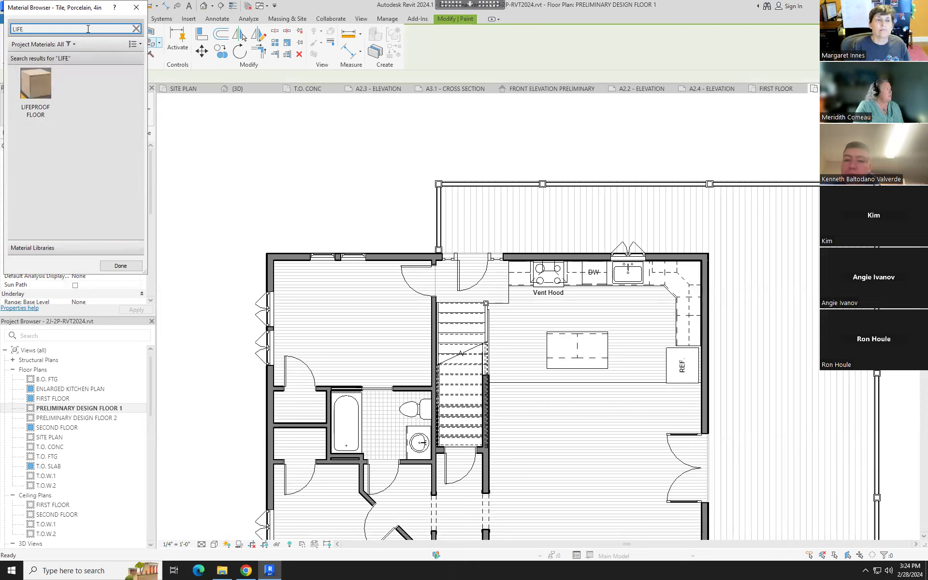
pyautogui.click(25, 82)
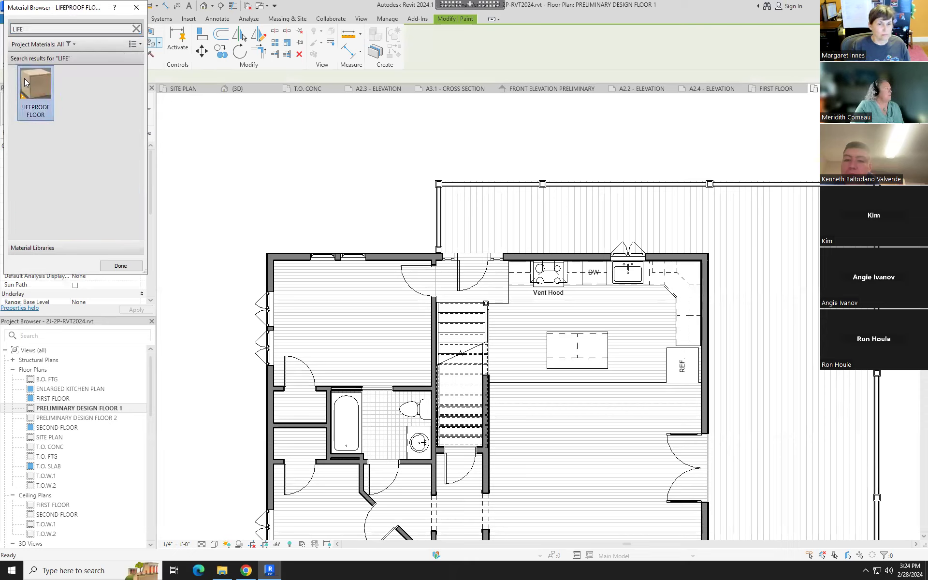
pyautogui.click(616, 315)
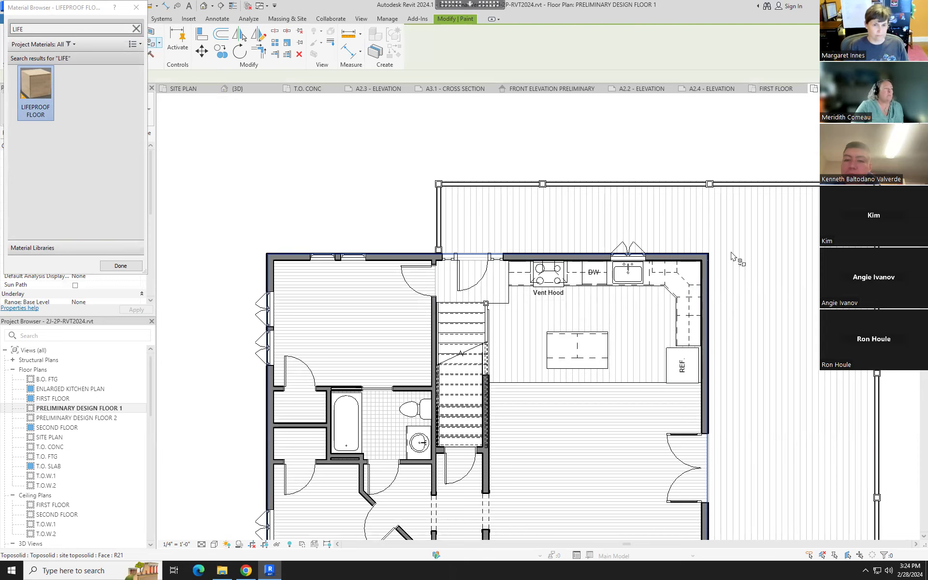
pyautogui.scroll(-3, 676, 300)
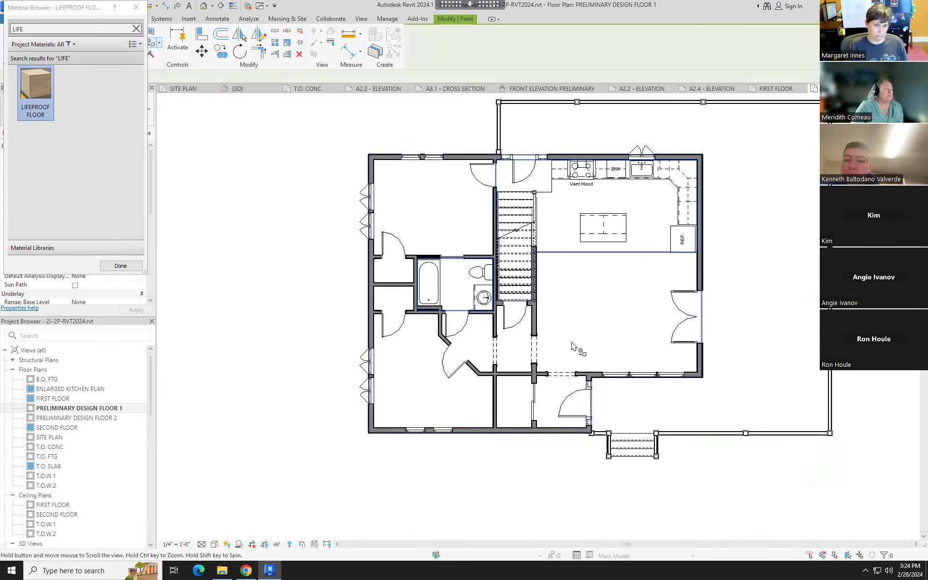
pyautogui.scroll(3, 571, 346)
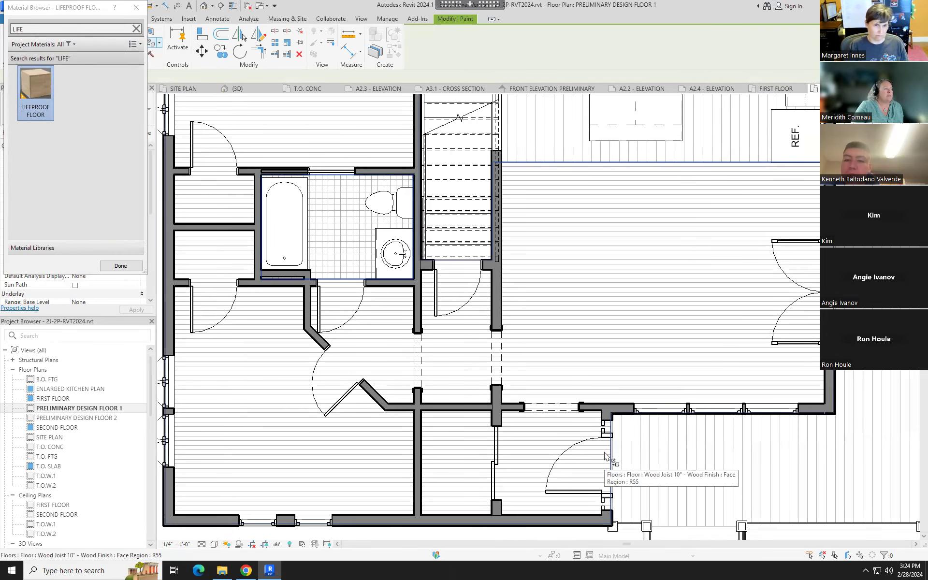
pyautogui.scroll(-3, 605, 455)
pyautogui.click(652, 252)
pyautogui.scroll(1, 664, 232)
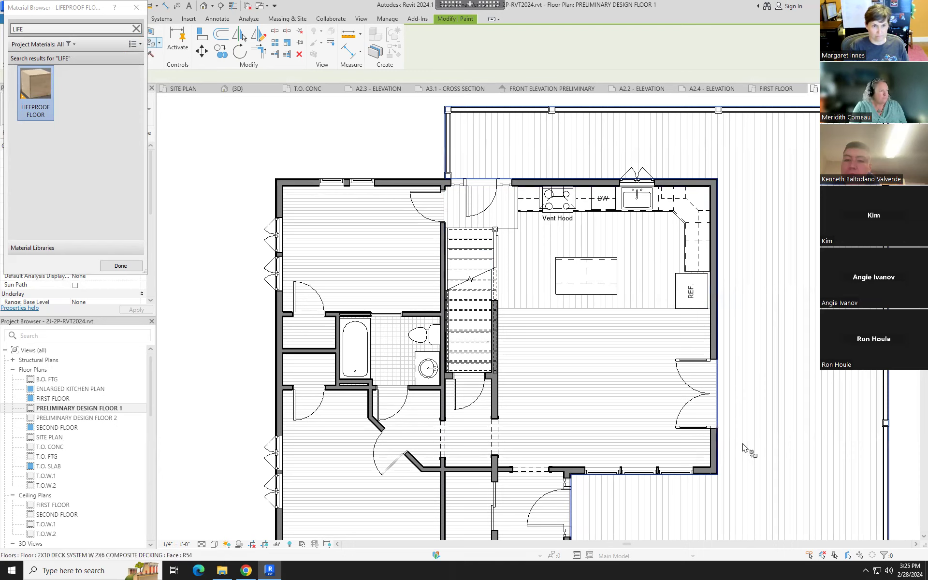
pyautogui.press('Escape')
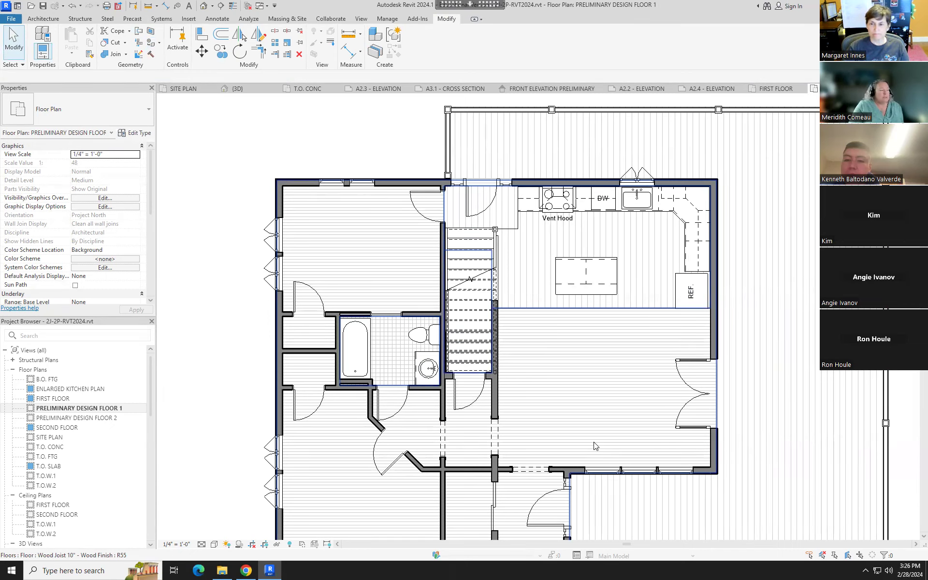
pyautogui.scroll(-2, 604, 433)
pyautogui.moveTo(606, 433); pyautogui.dragTo(532, 408, button='middle')
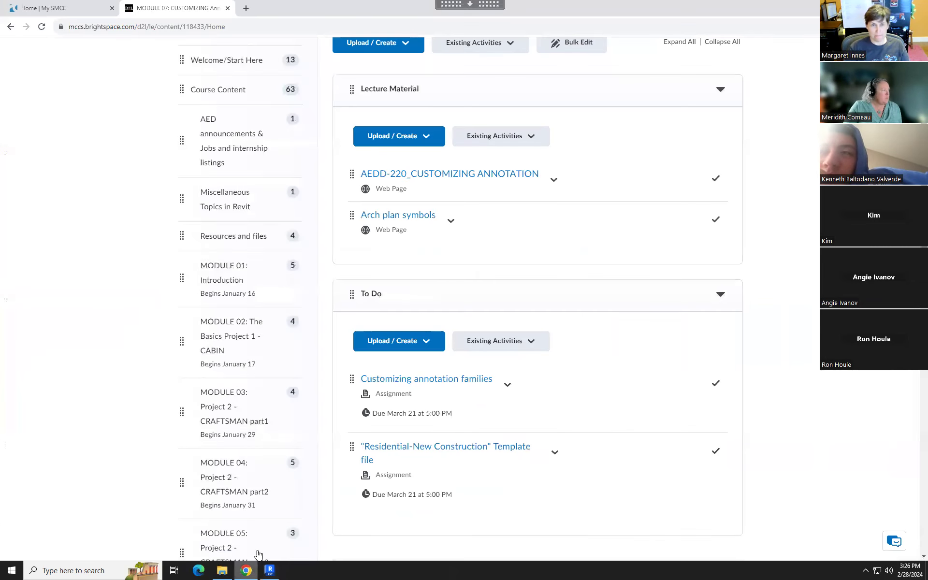
# Switch to Chrome and review the lecture material and assignments of MODULE 07: CUSTOMIZING Annotation
pyautogui.click(246, 570)
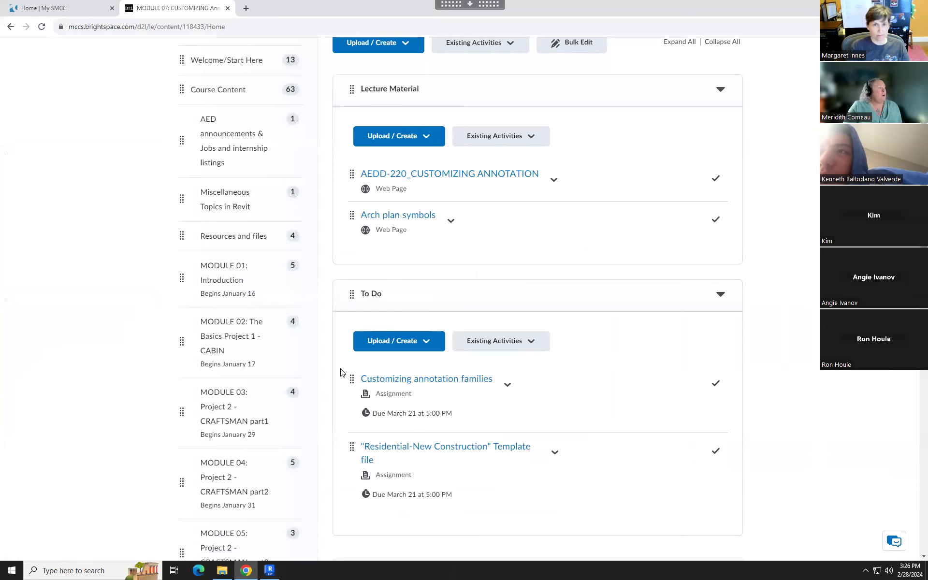
pyautogui.scroll(-3, 340, 372)
pyautogui.scroll(-5, 322, 387)
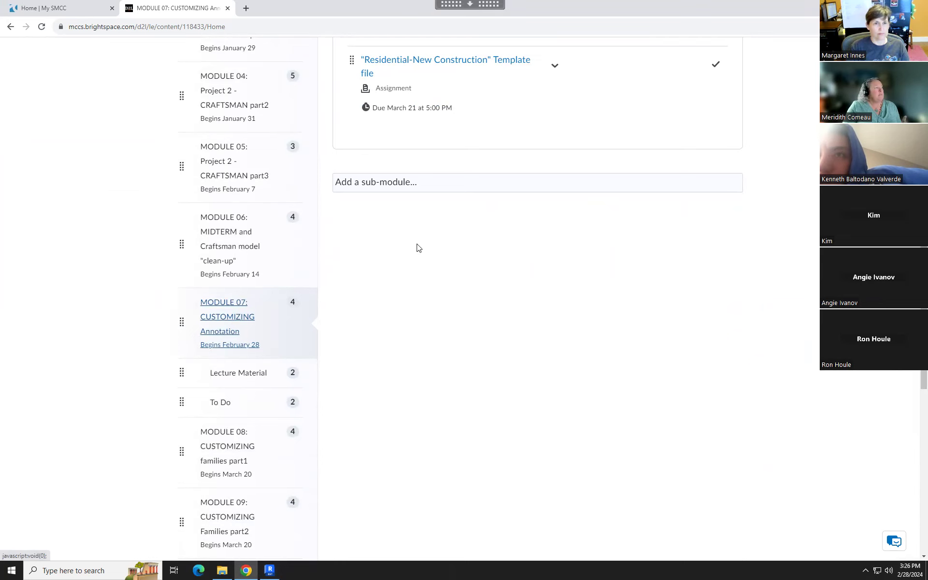
pyautogui.scroll(3, 418, 246)
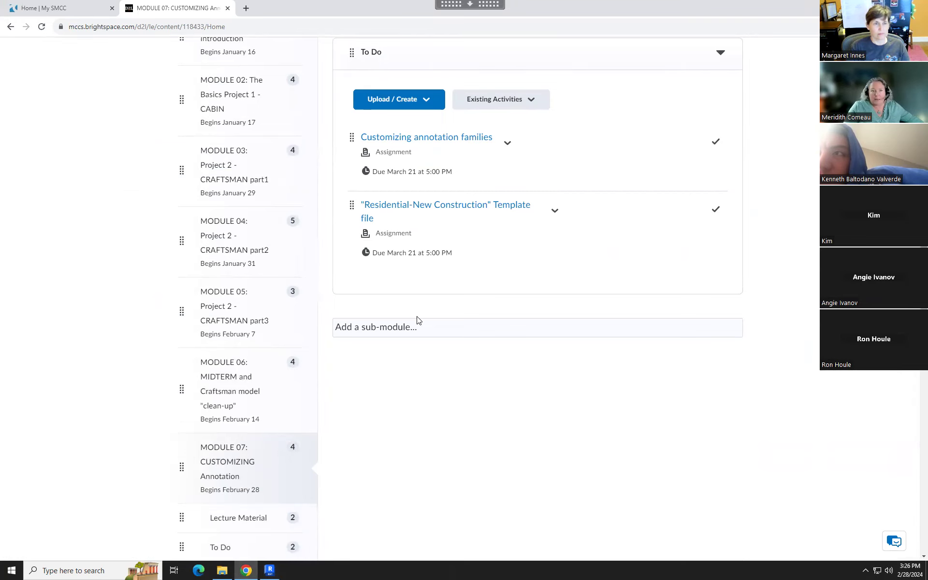
pyautogui.scroll(4, 458, 247)
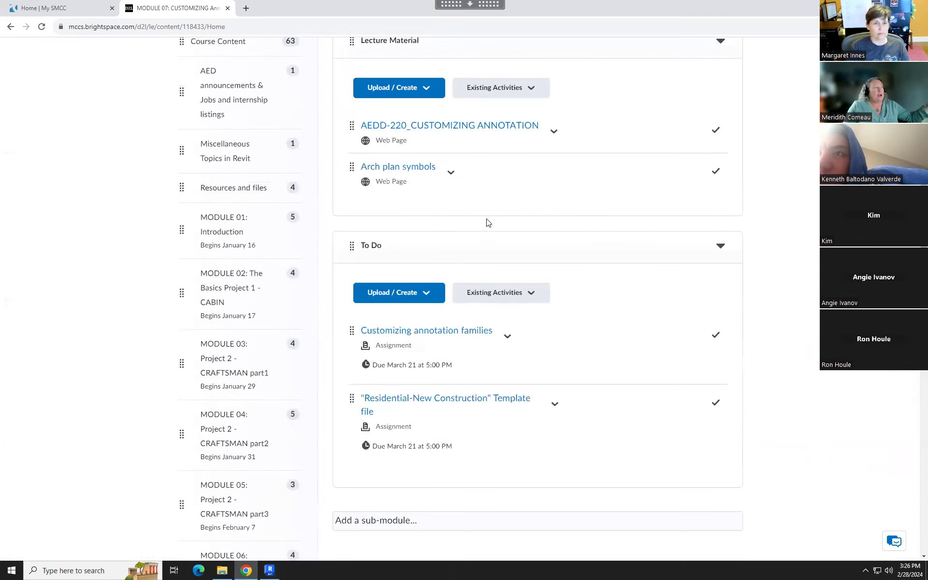
# Open the AEDD-220_CUSTOMIZING ANNOTATION lecture page and look through its tutorial videos down to CustomizingViewTitle
pyautogui.click(472, 130)
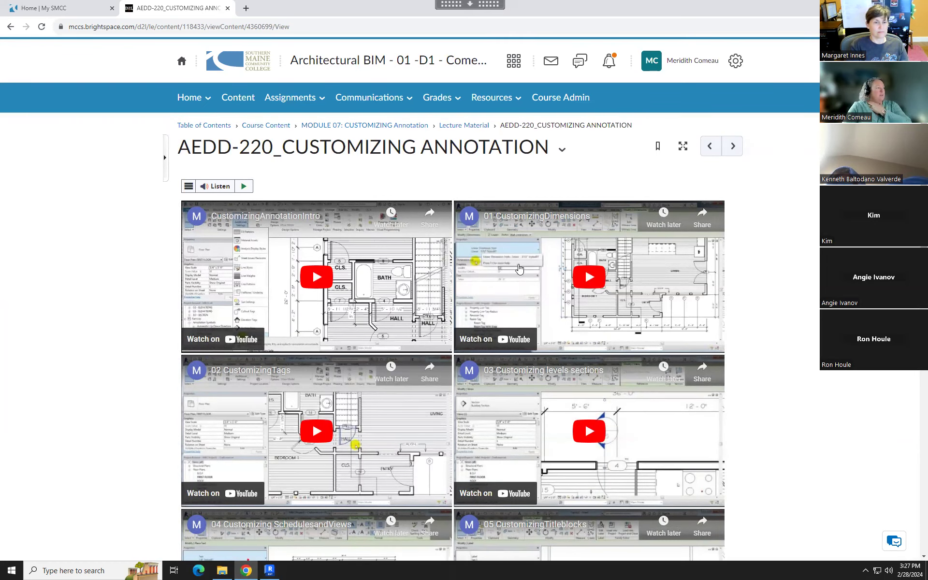
pyautogui.scroll(-1, 530, 281)
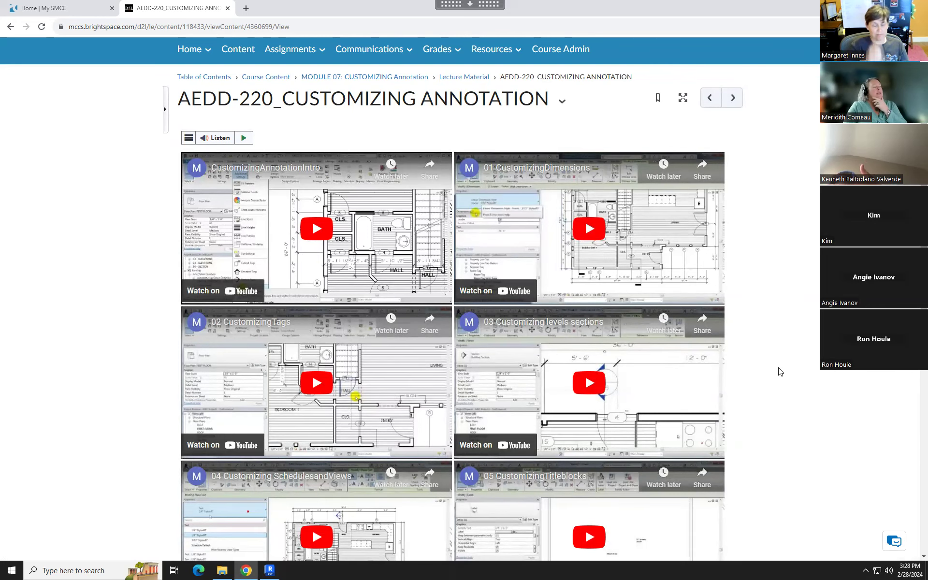
pyautogui.scroll(1, 696, 275)
pyautogui.scroll(-2, 702, 300)
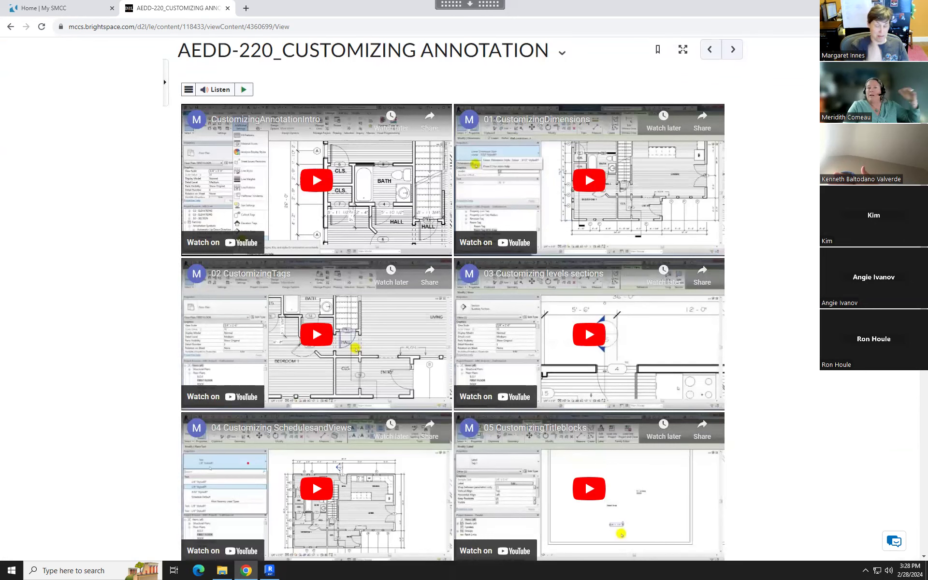
pyautogui.scroll(-3, 662, 382)
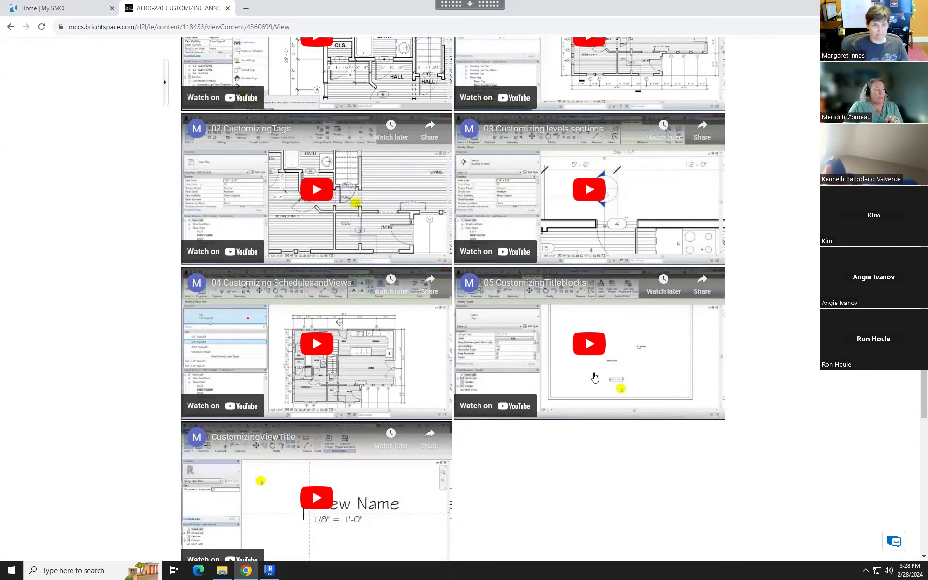
pyautogui.scroll(-1, 593, 379)
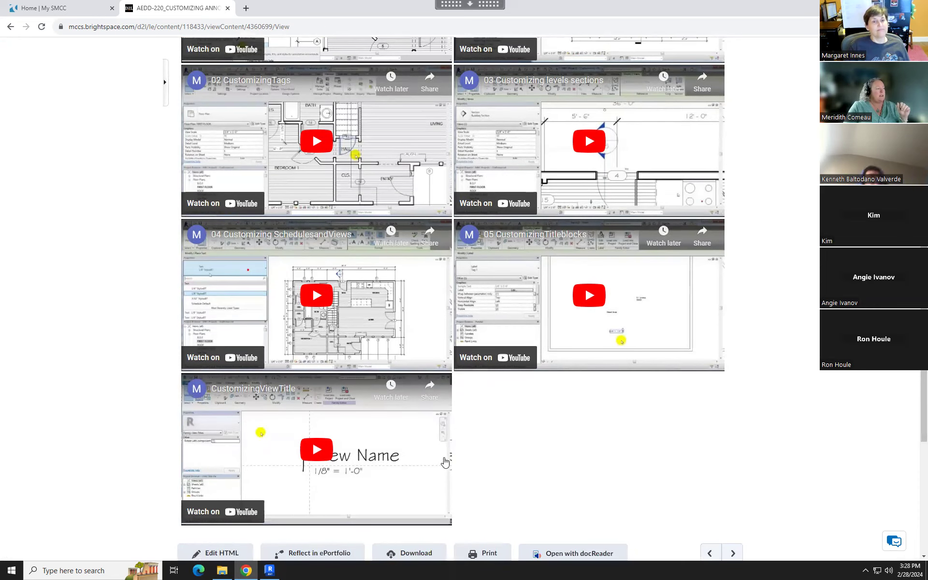